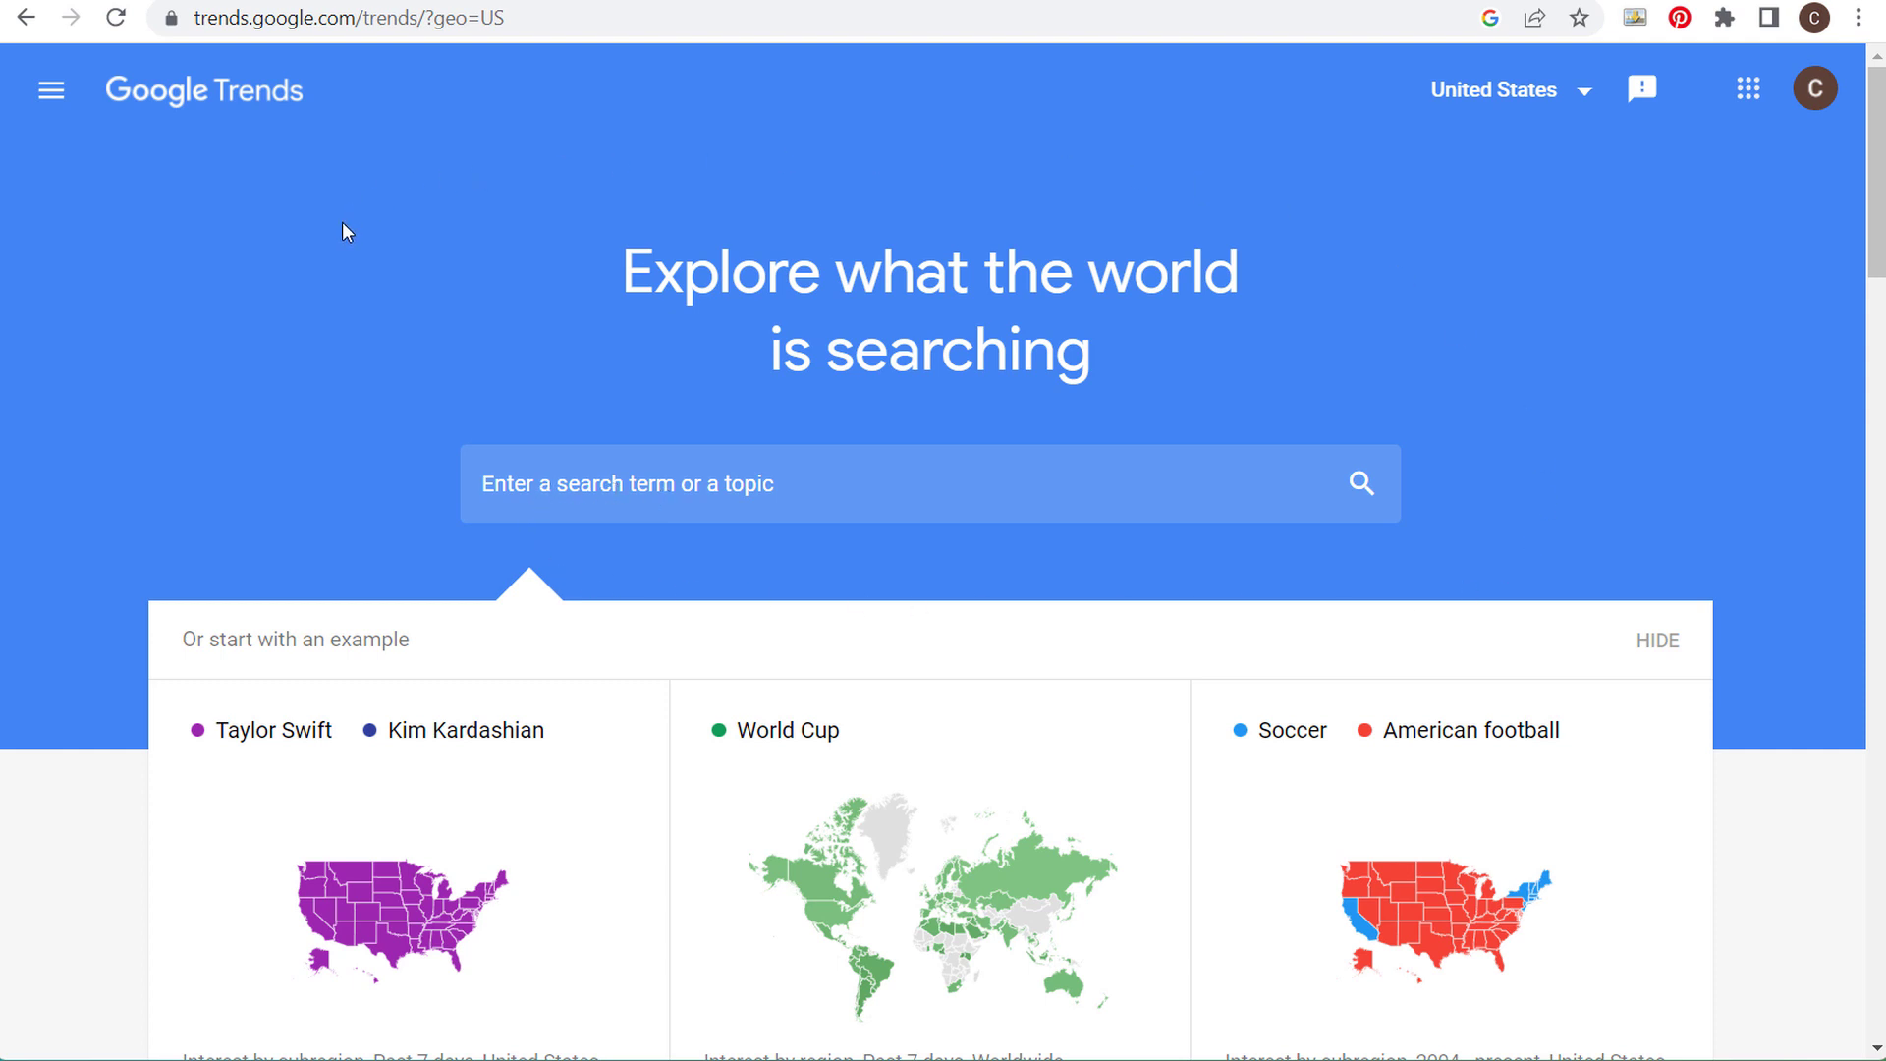
# - Enter "Cars" as a search term and look through the suggested terms and topics
pyautogui.click(664, 483)
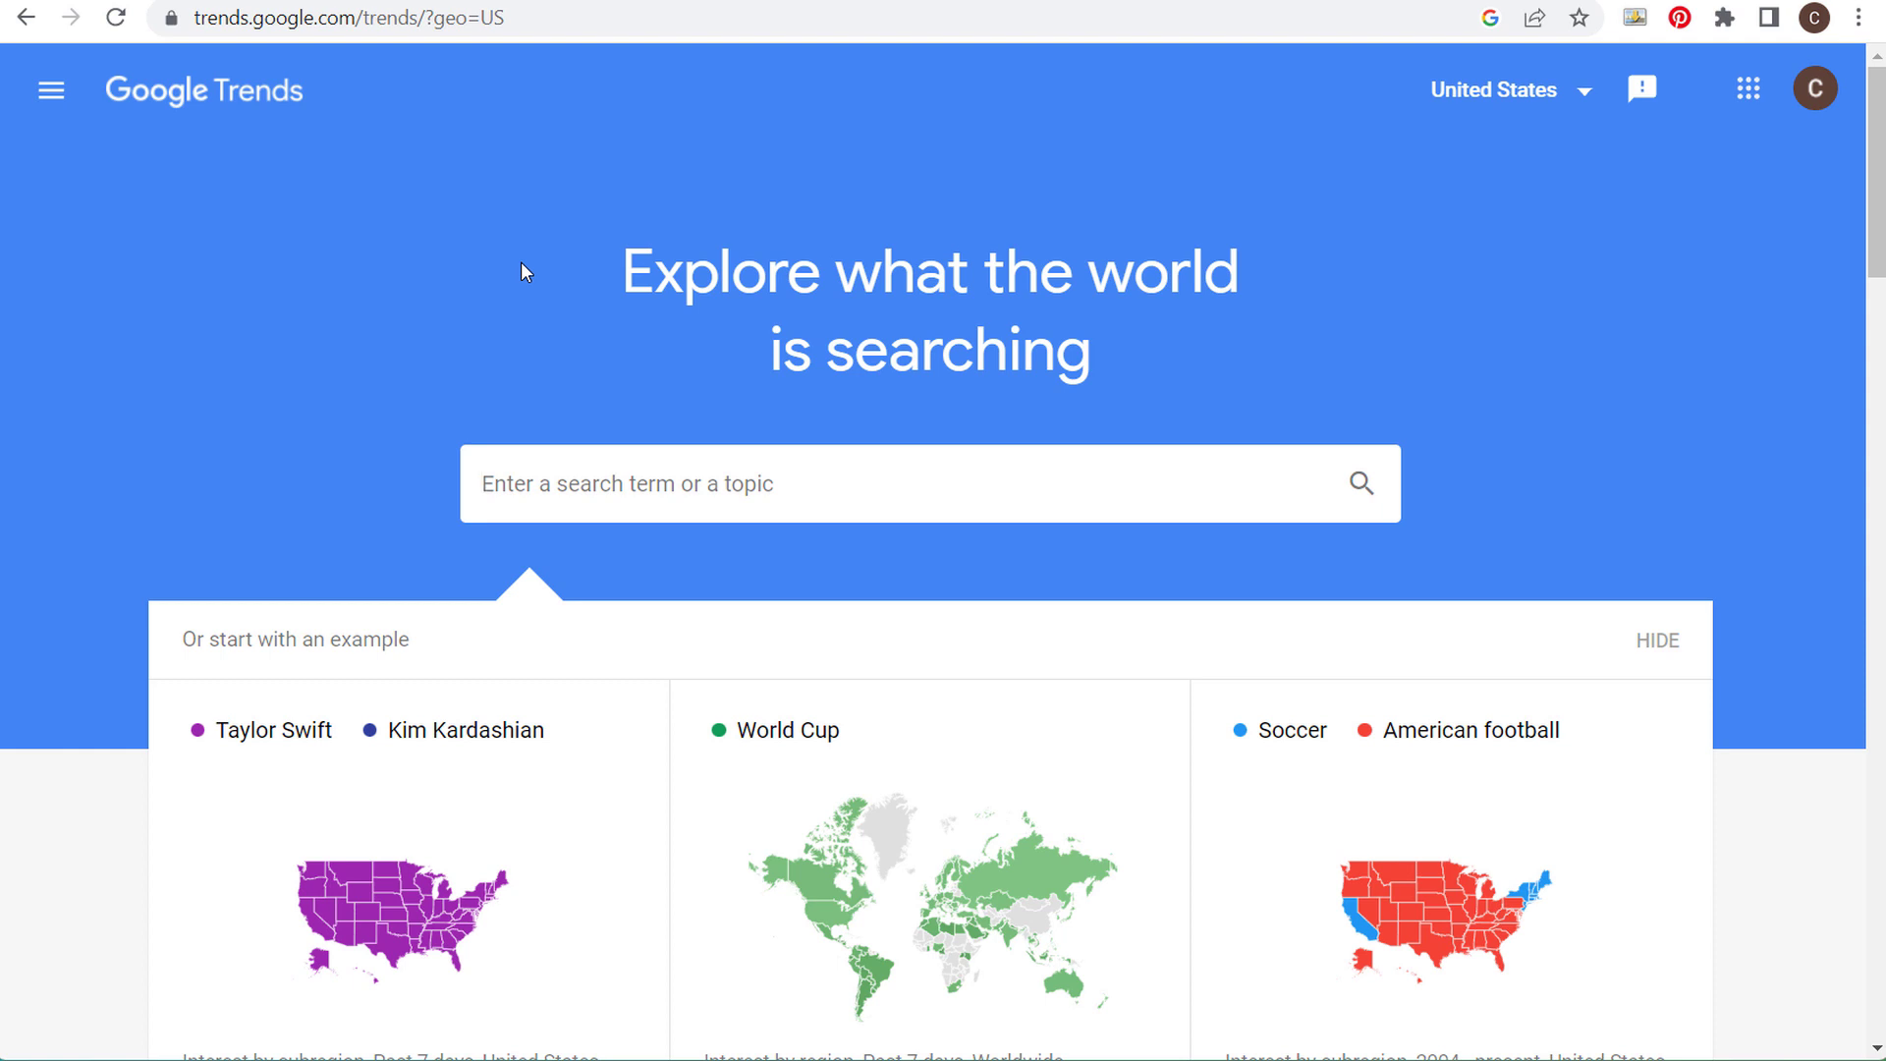
pyautogui.write('Cars')
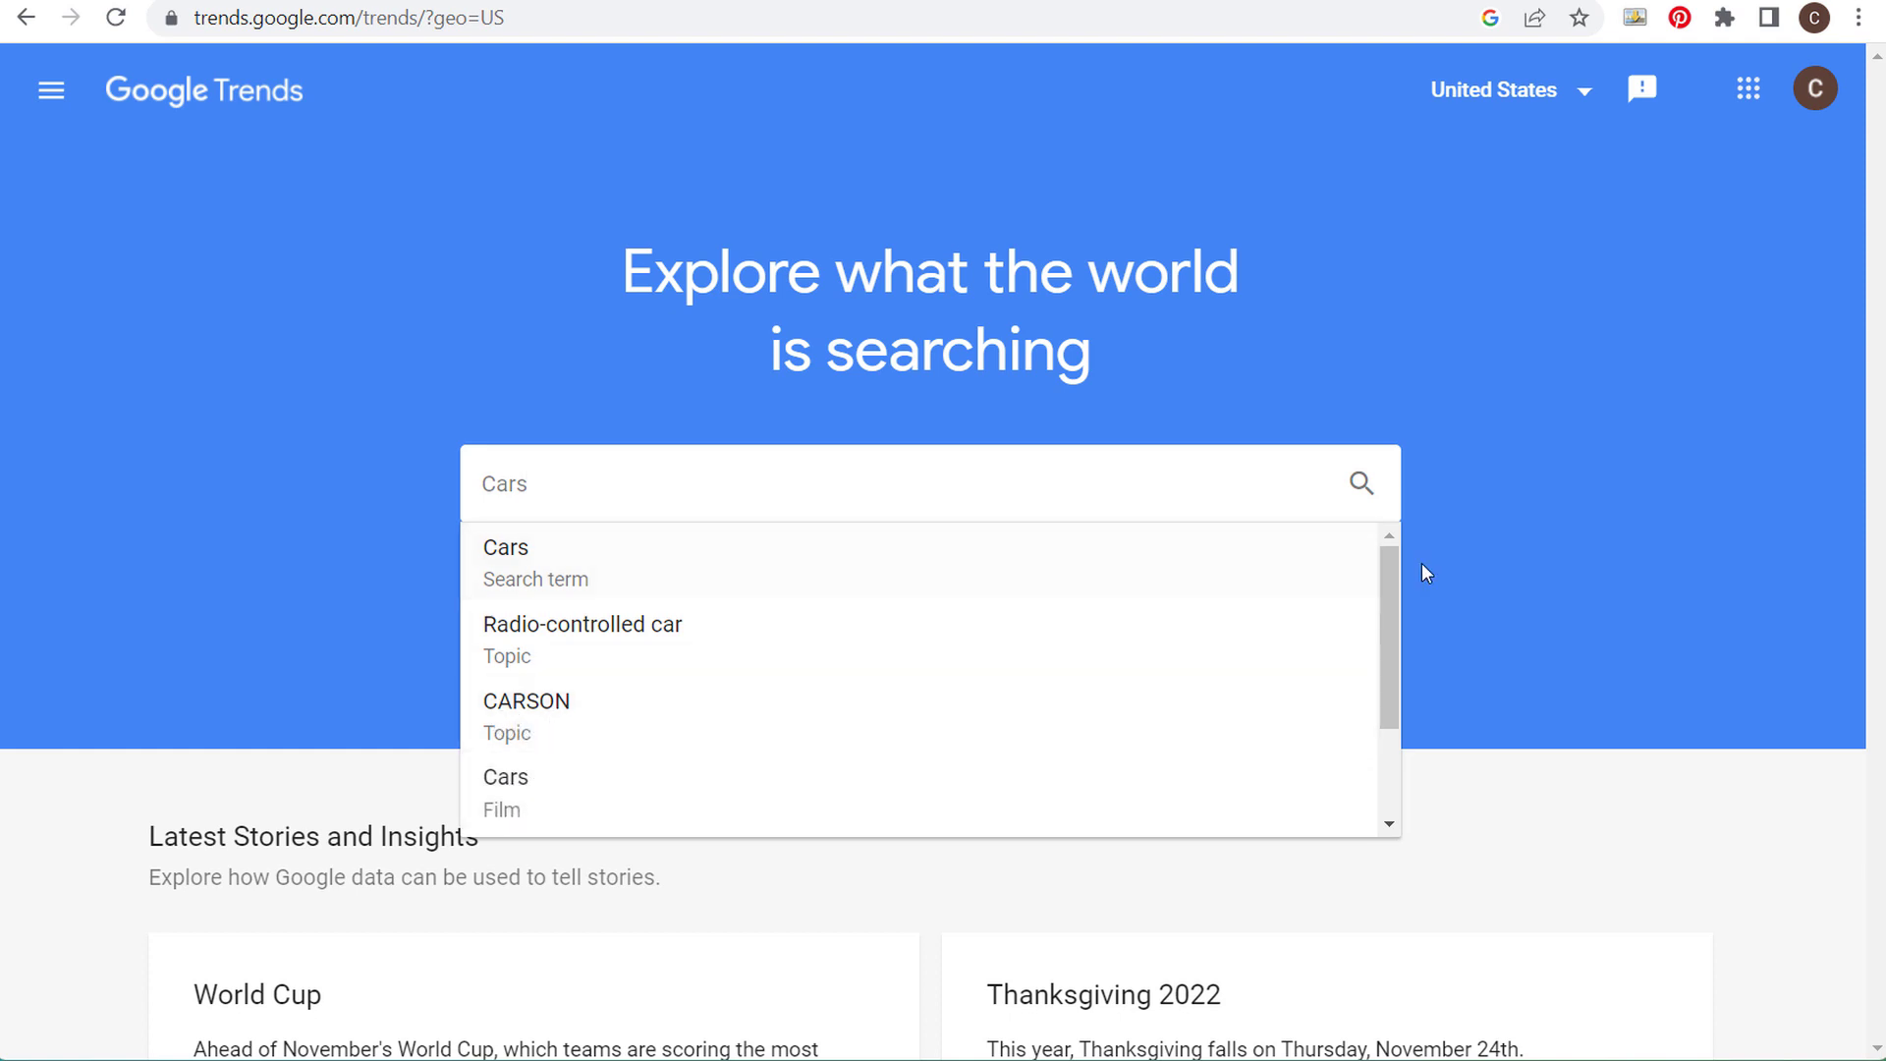
pyautogui.moveTo(1391, 584)
pyautogui.mouseDown()
pyautogui.moveTo(1391, 670)
pyautogui.moveTo(1382, 573)
pyautogui.mouseUp()
pyautogui.scroll(-2, 812, 649)
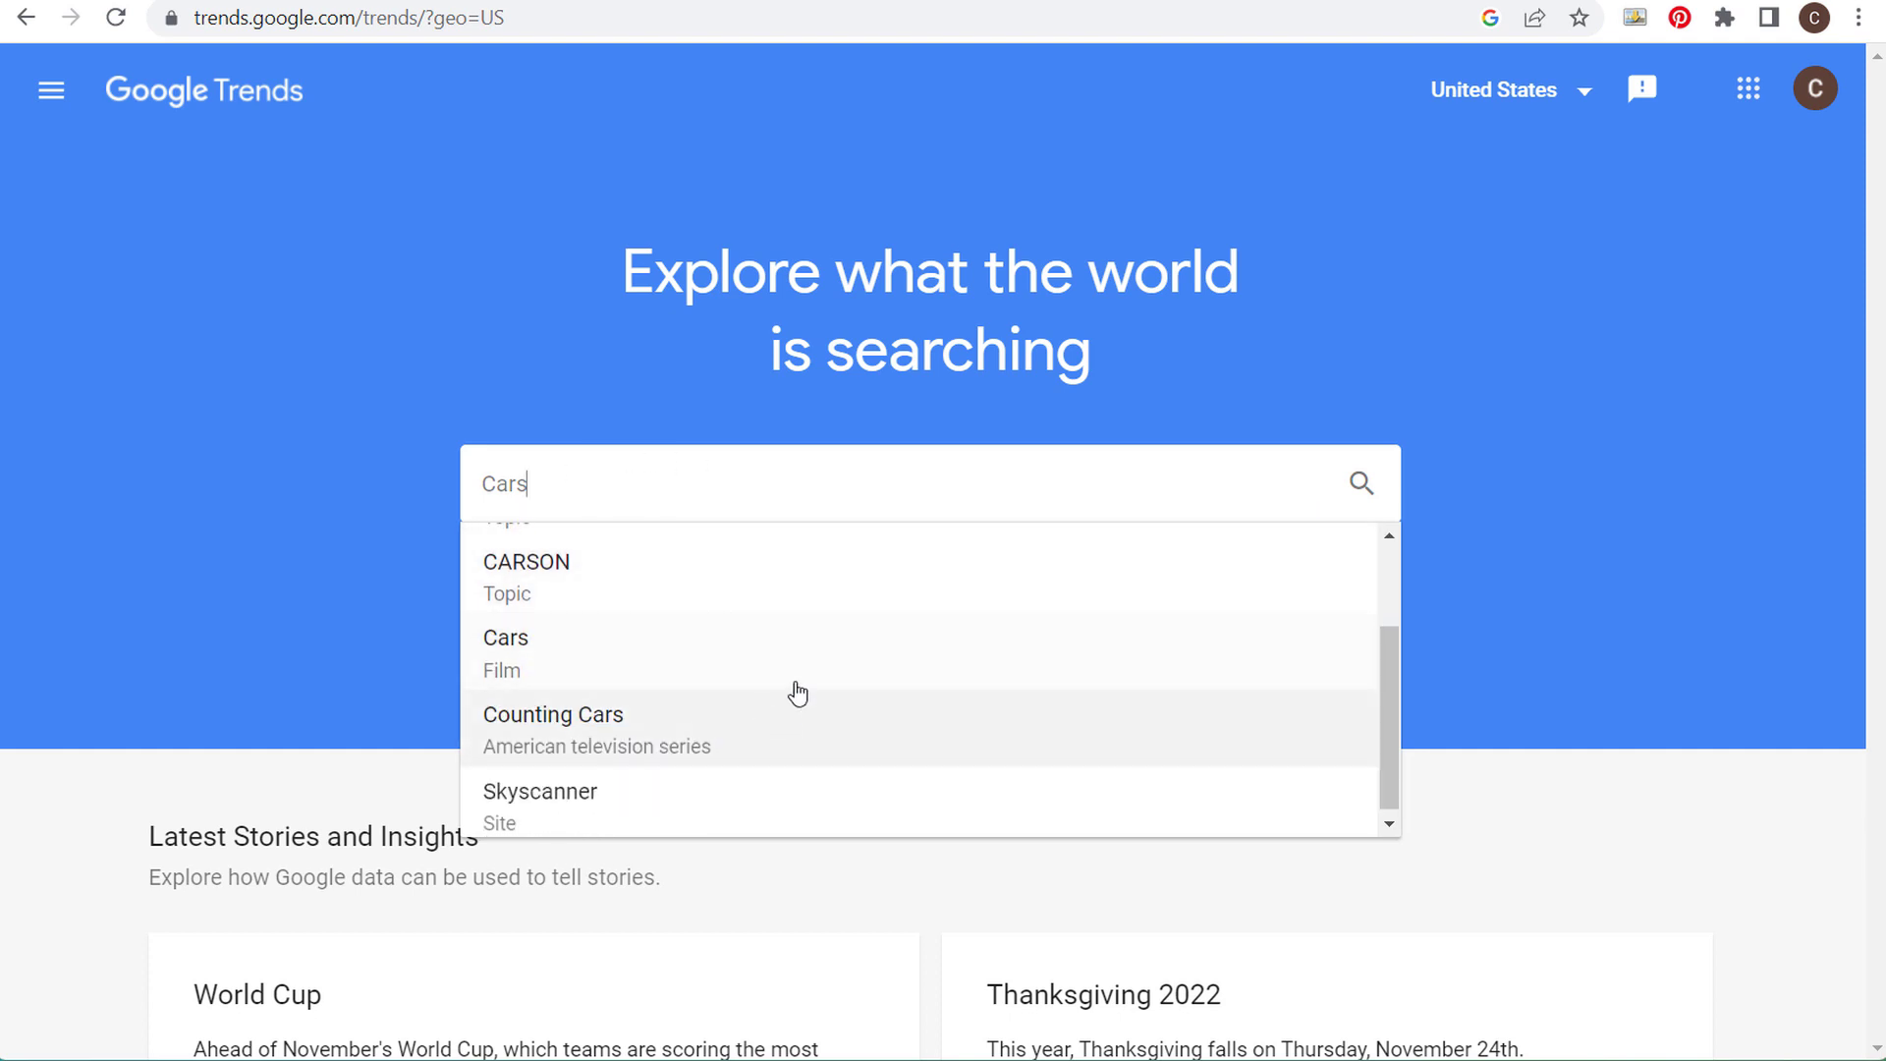
pyautogui.scroll(2, 712, 539)
# - Look up the suggested terms and topics for "SUV", and those for "NFL"
pyautogui.doubleClick(496, 476)
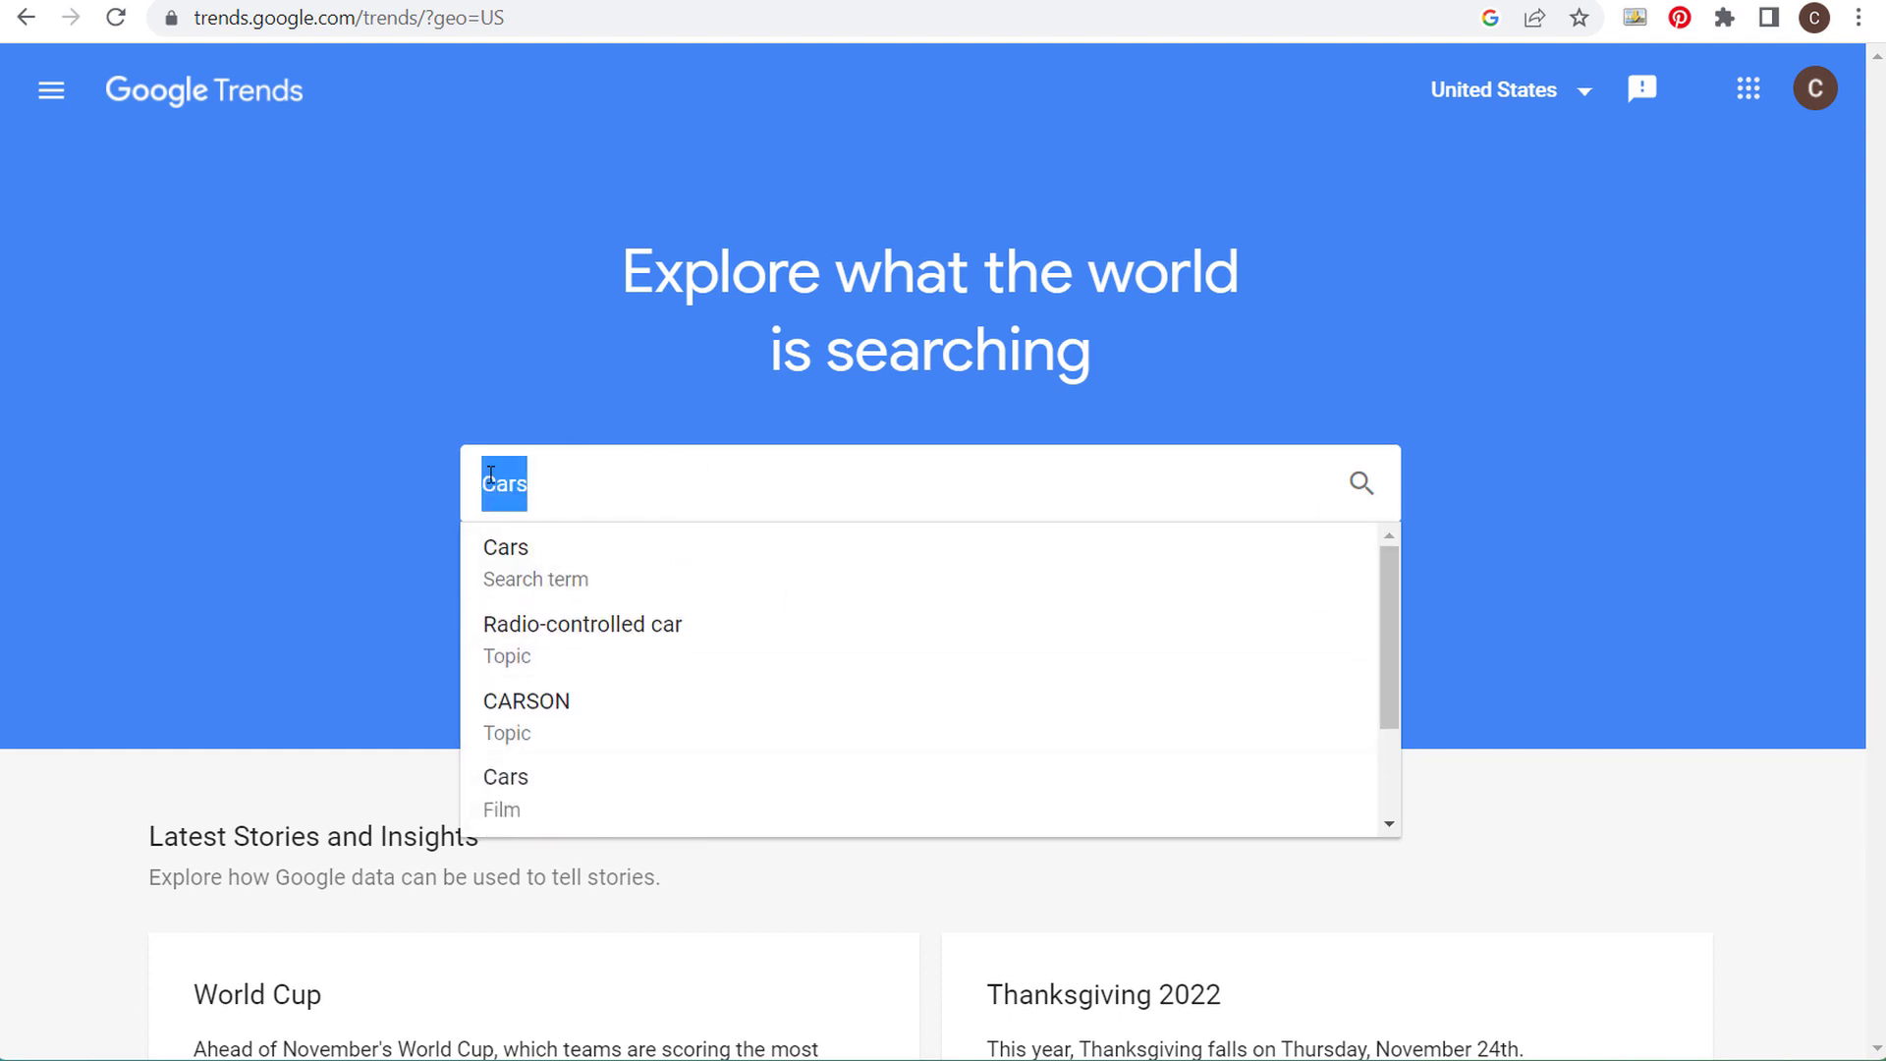
pyautogui.write('su')
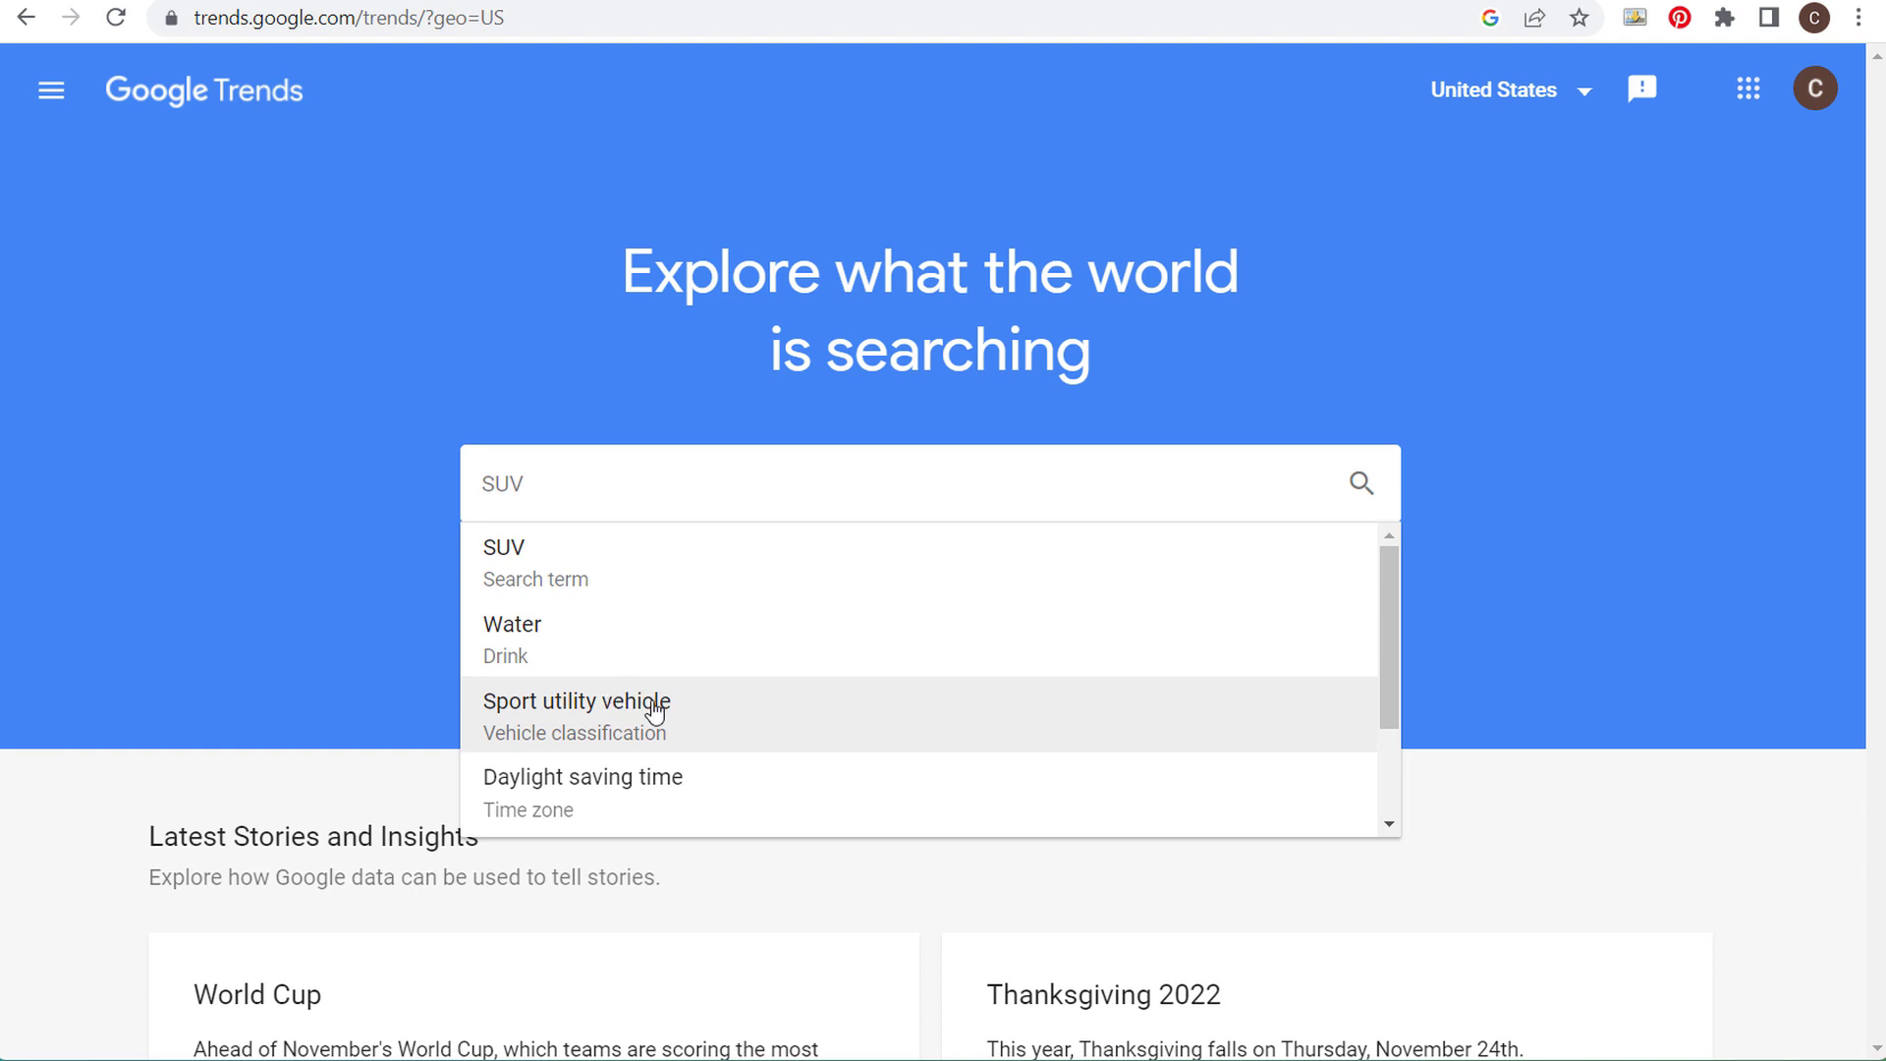
pyautogui.scroll(-2, 982, 683)
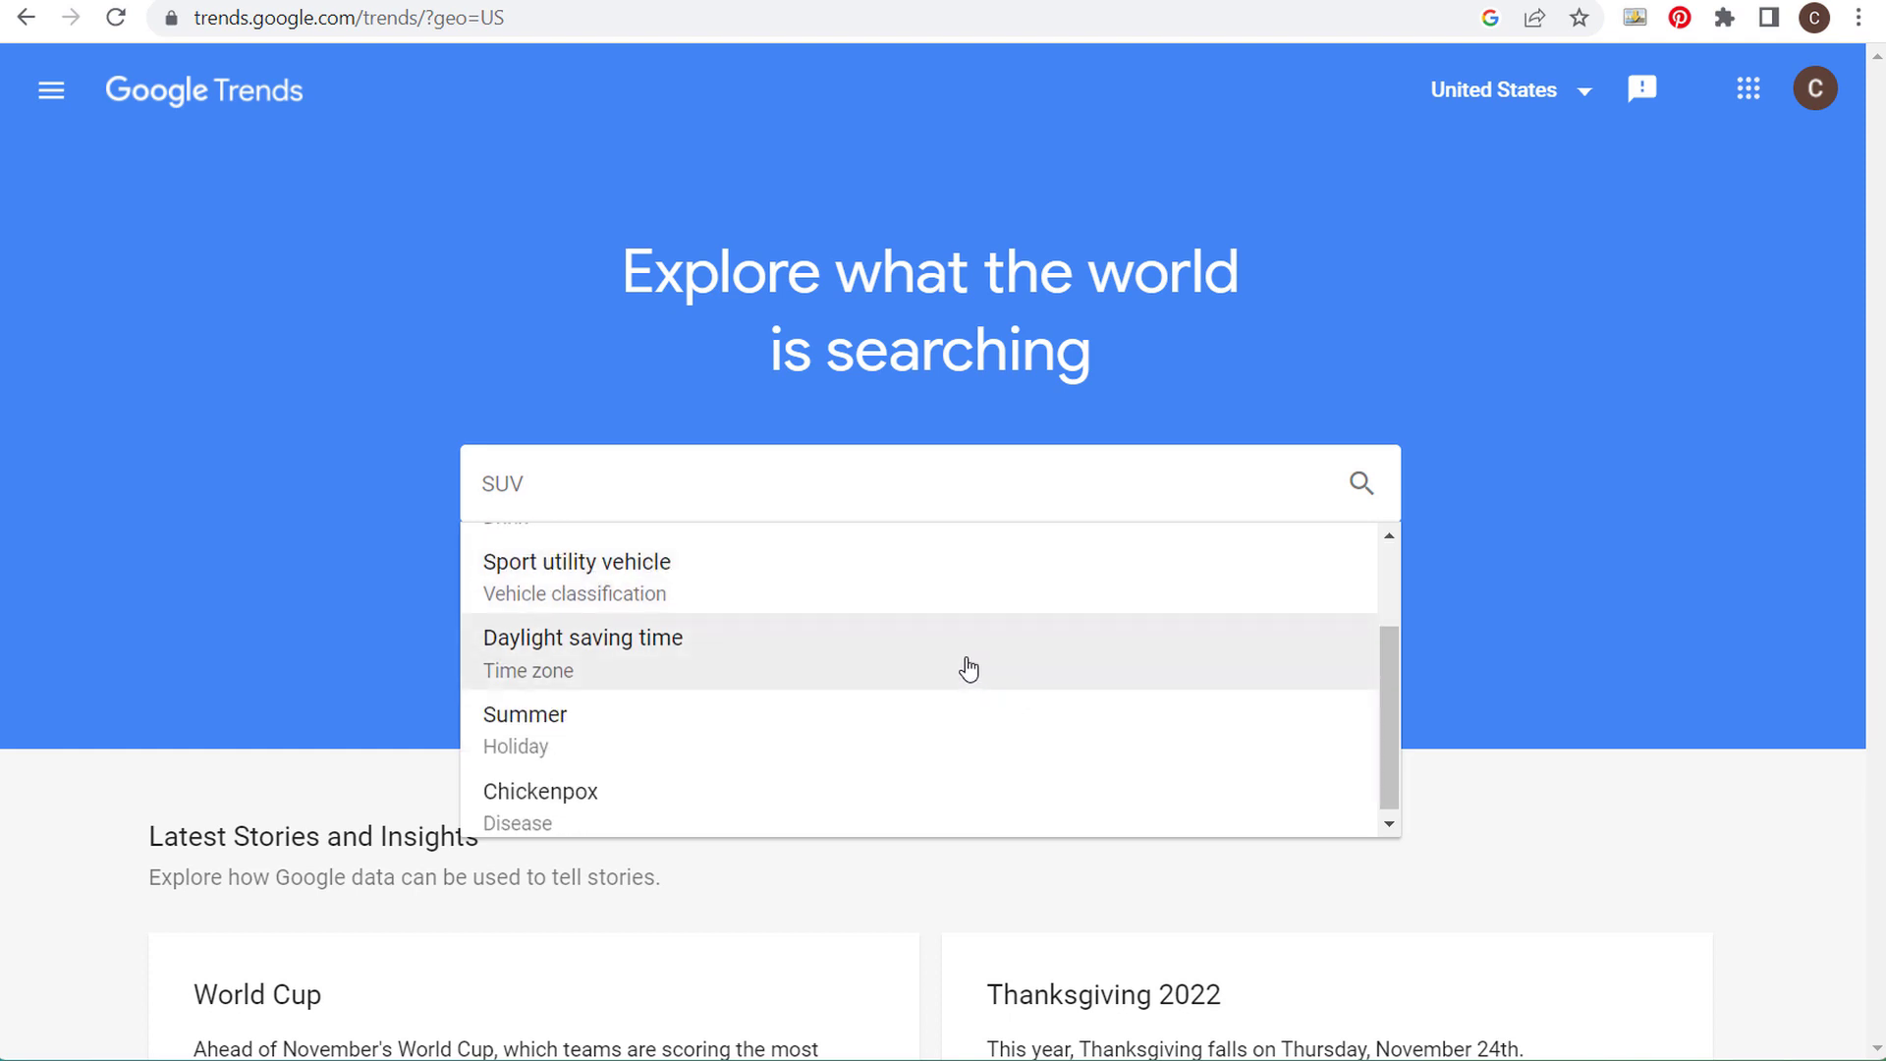
pyautogui.scroll(2, 682, 674)
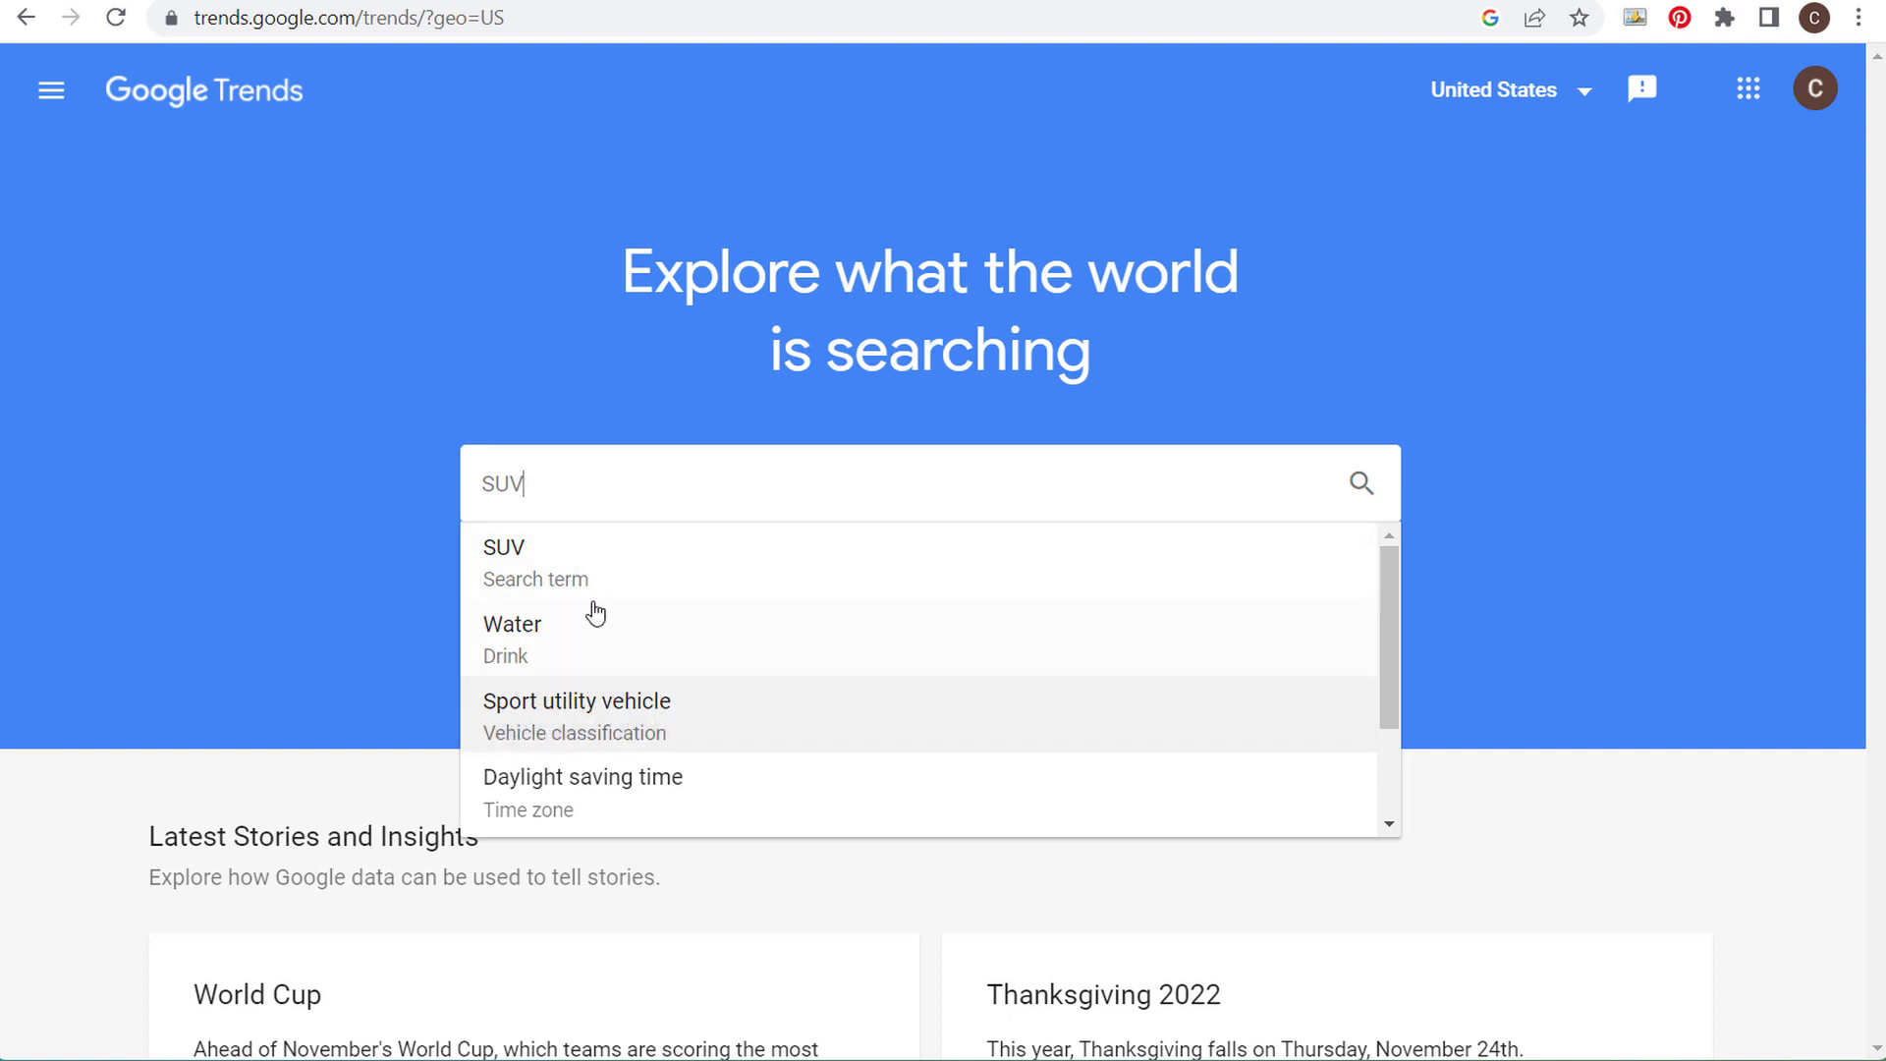
pyautogui.moveTo(530, 484); pyautogui.dragTo(446, 487)
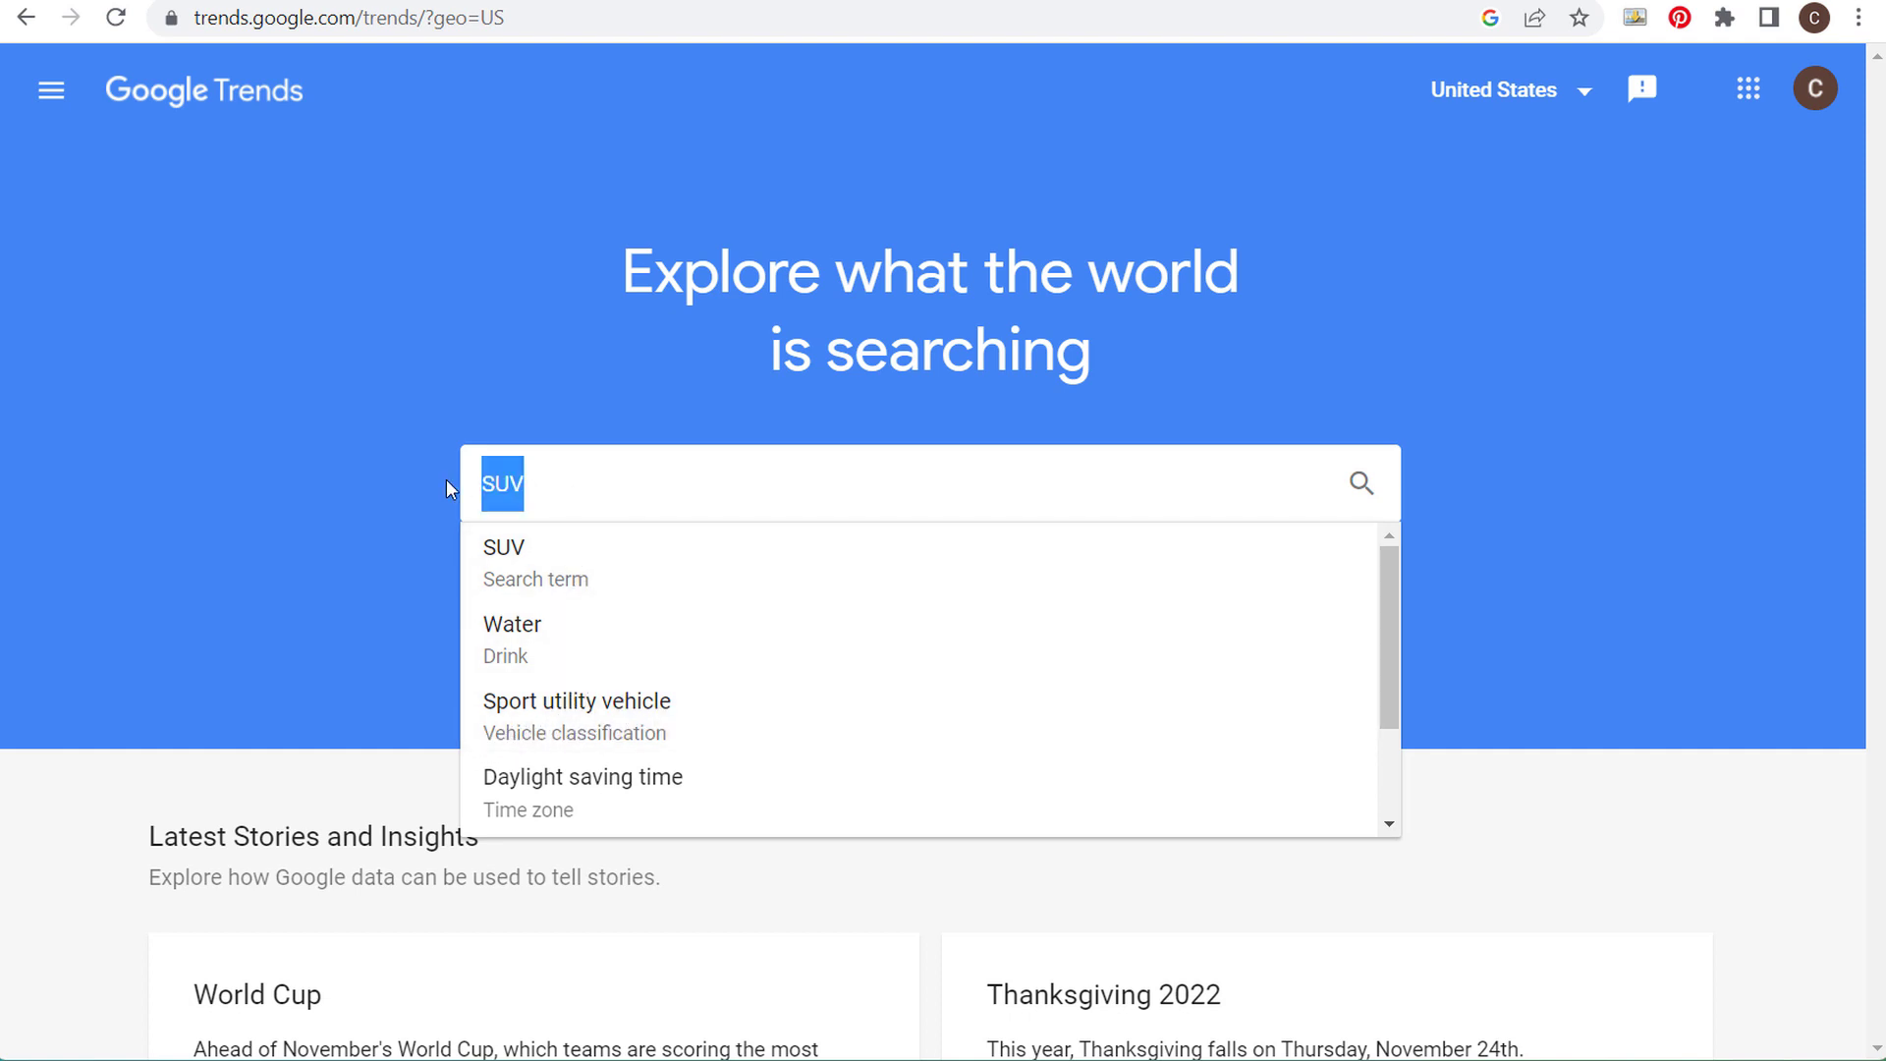
pyautogui.write('NFL')
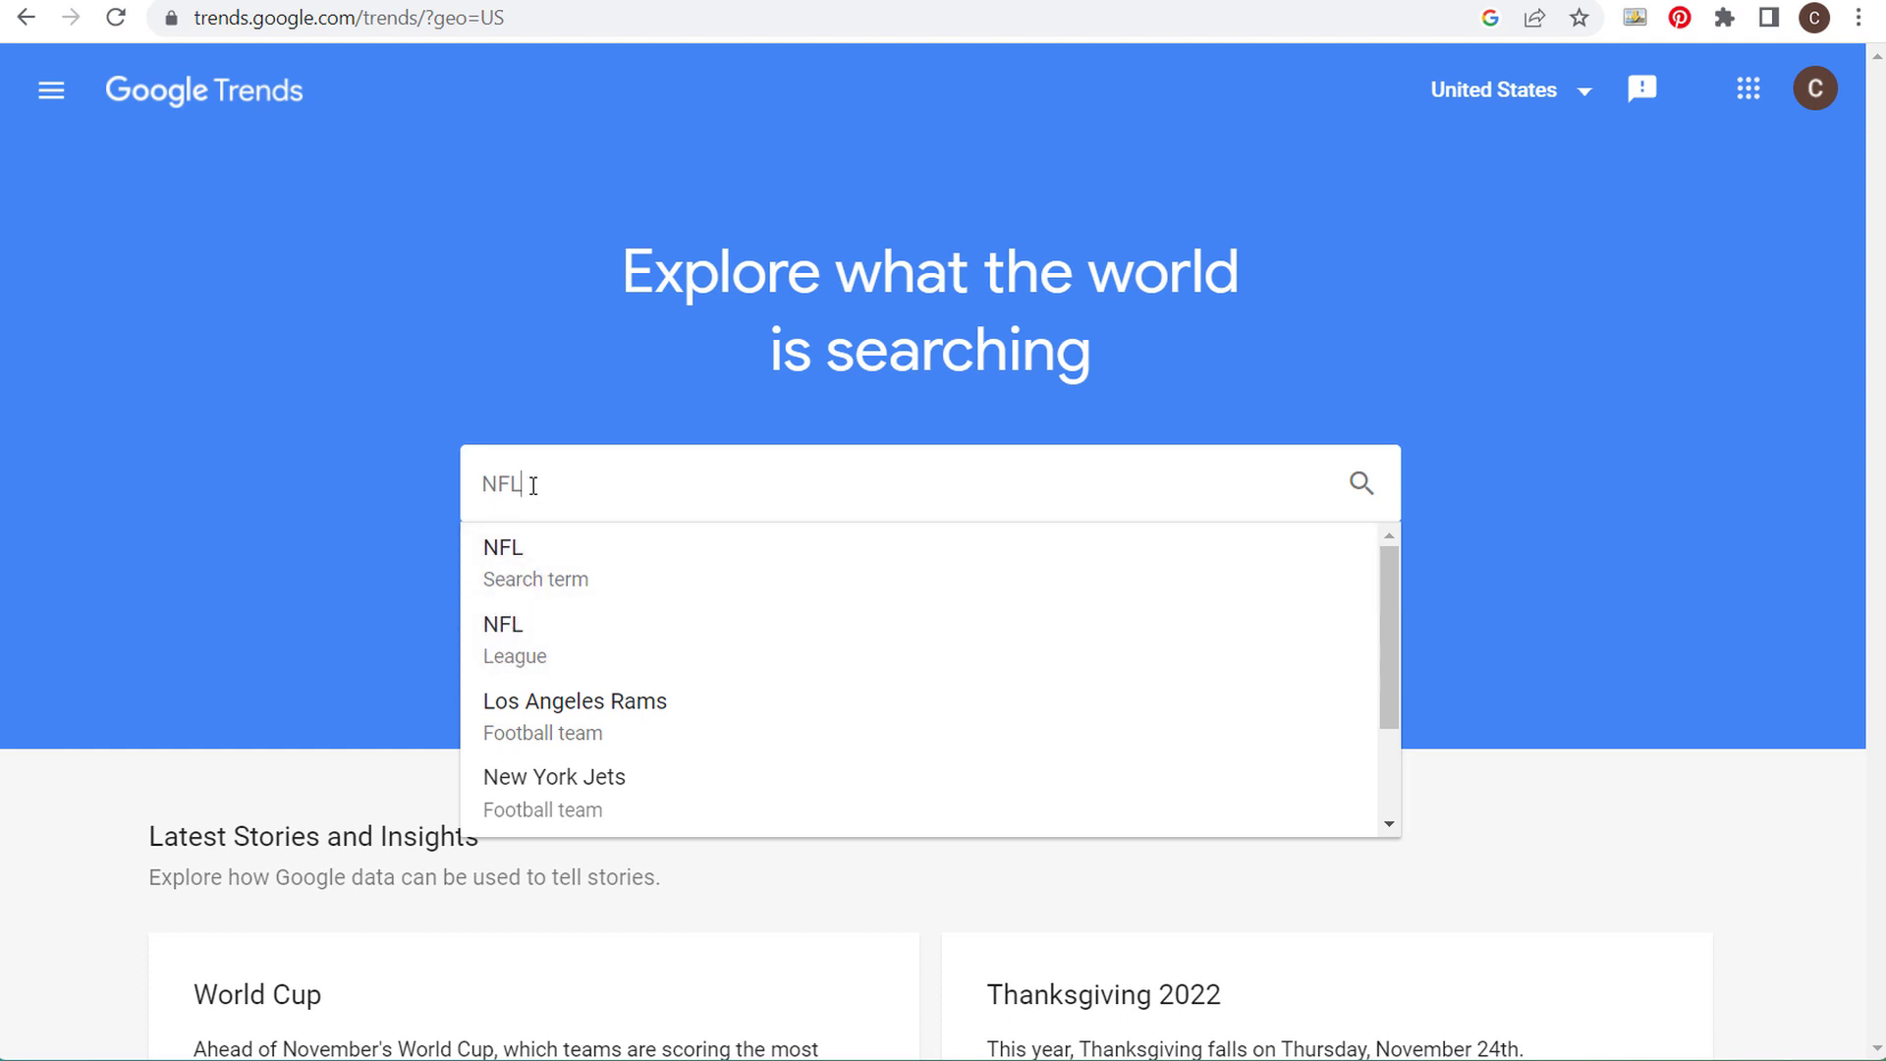
# - Replace the search term with "Thanksgiving" and explore it as the Holiday topic
pyautogui.moveTo(534, 485); pyautogui.dragTo(440, 485)
pyautogui.write('Thanksgiving')
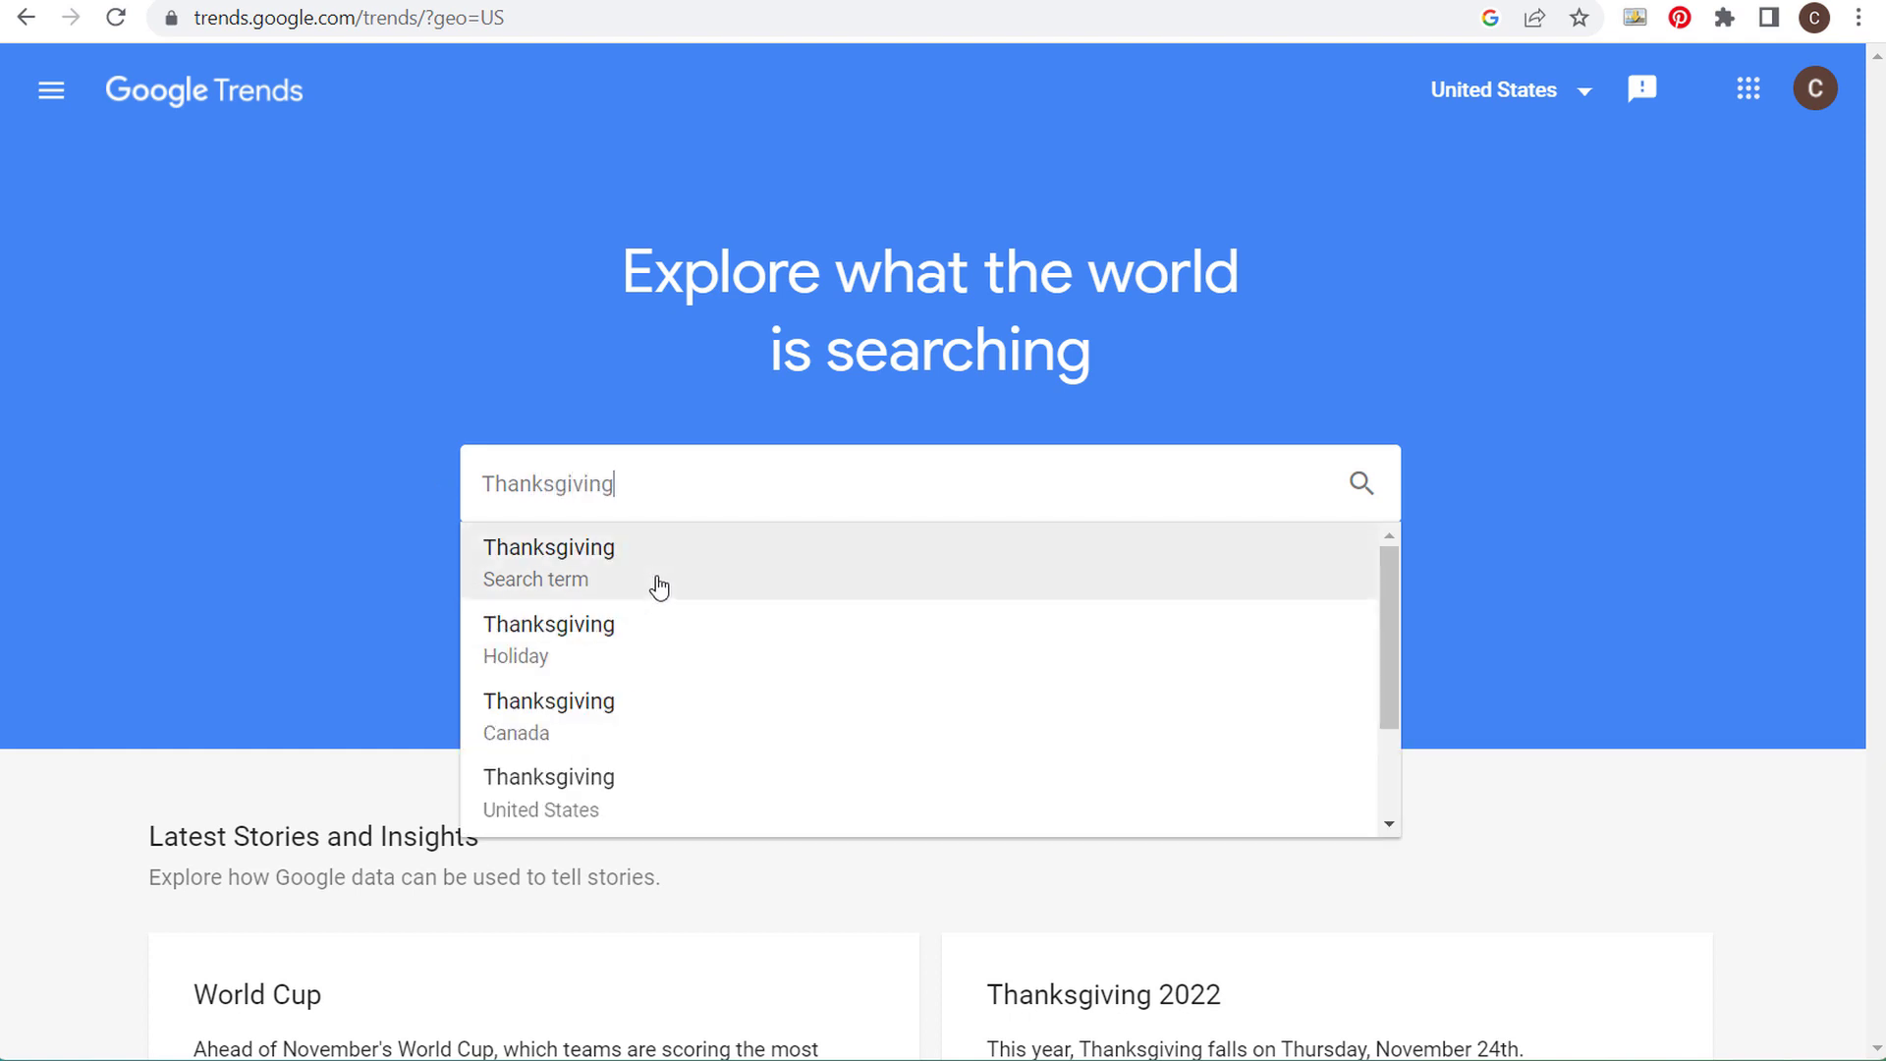
pyautogui.click(650, 656)
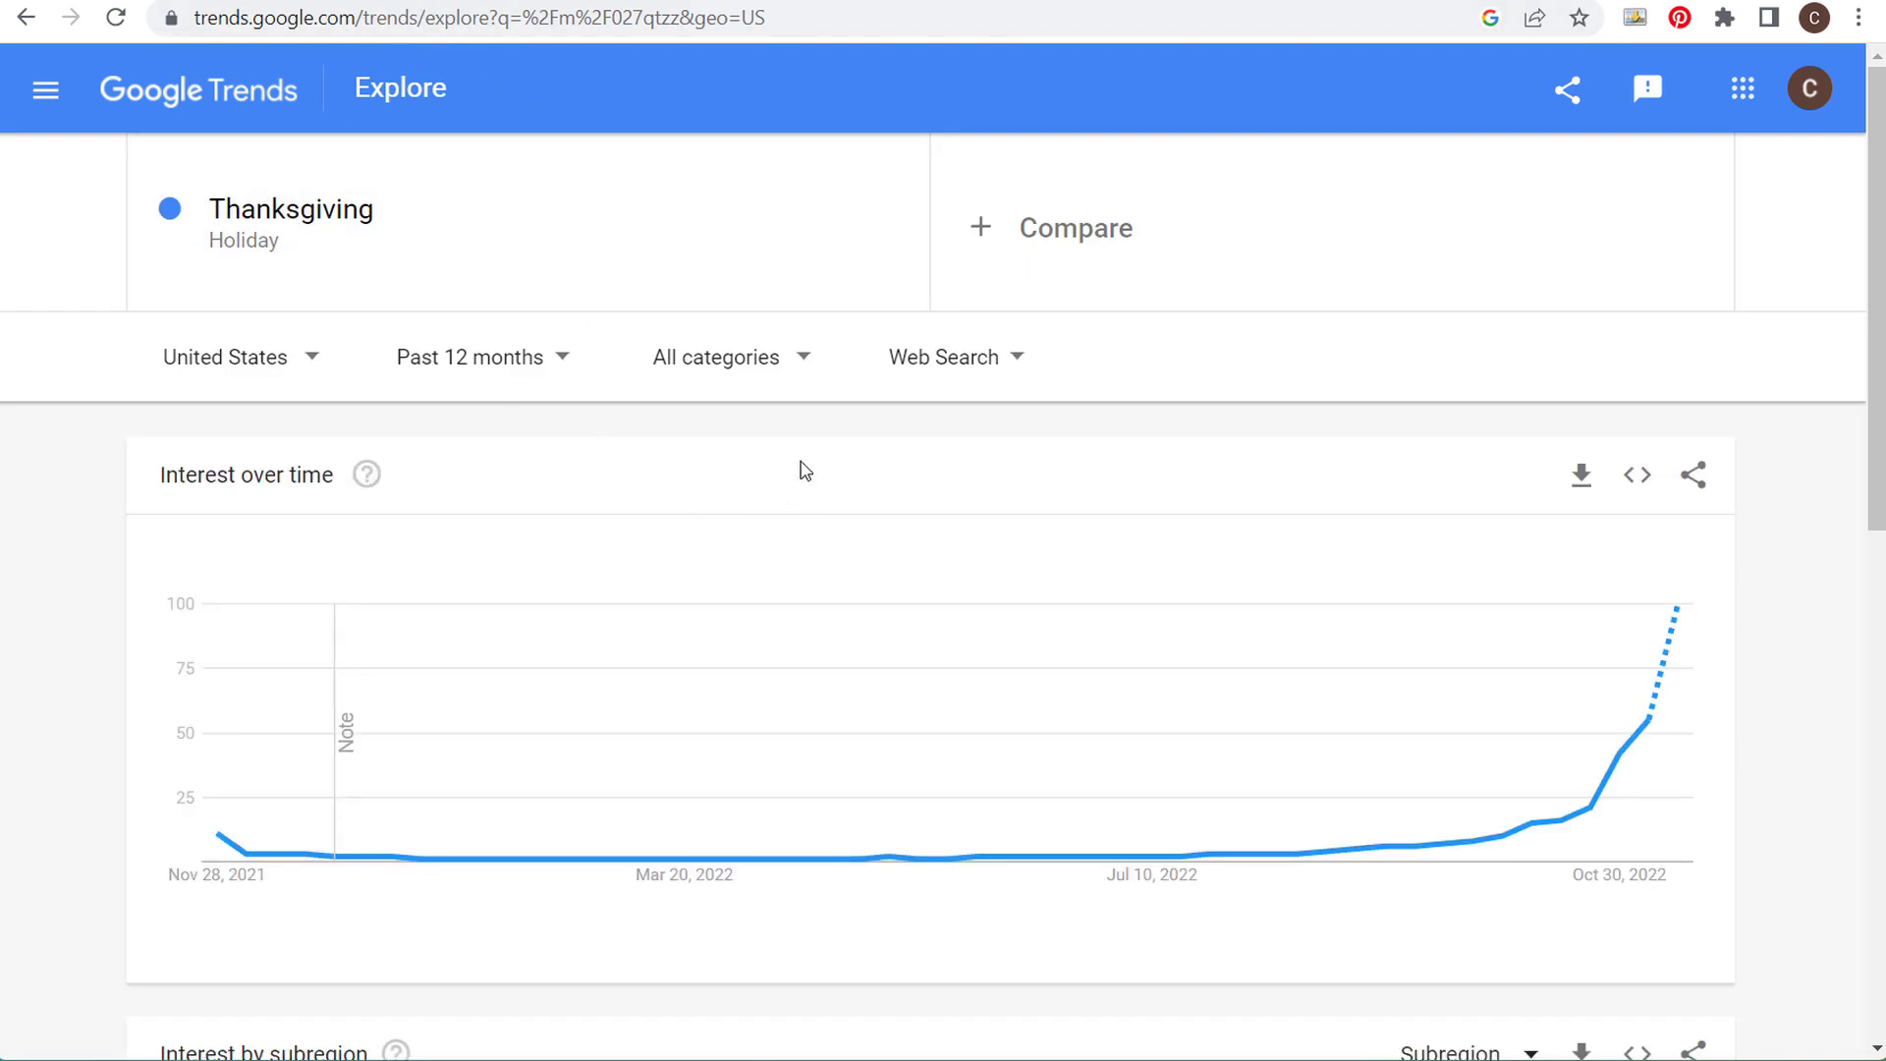
# - Review the available search types and Thanksgiving's interest over time and by subregion
pyautogui.click(963, 361)
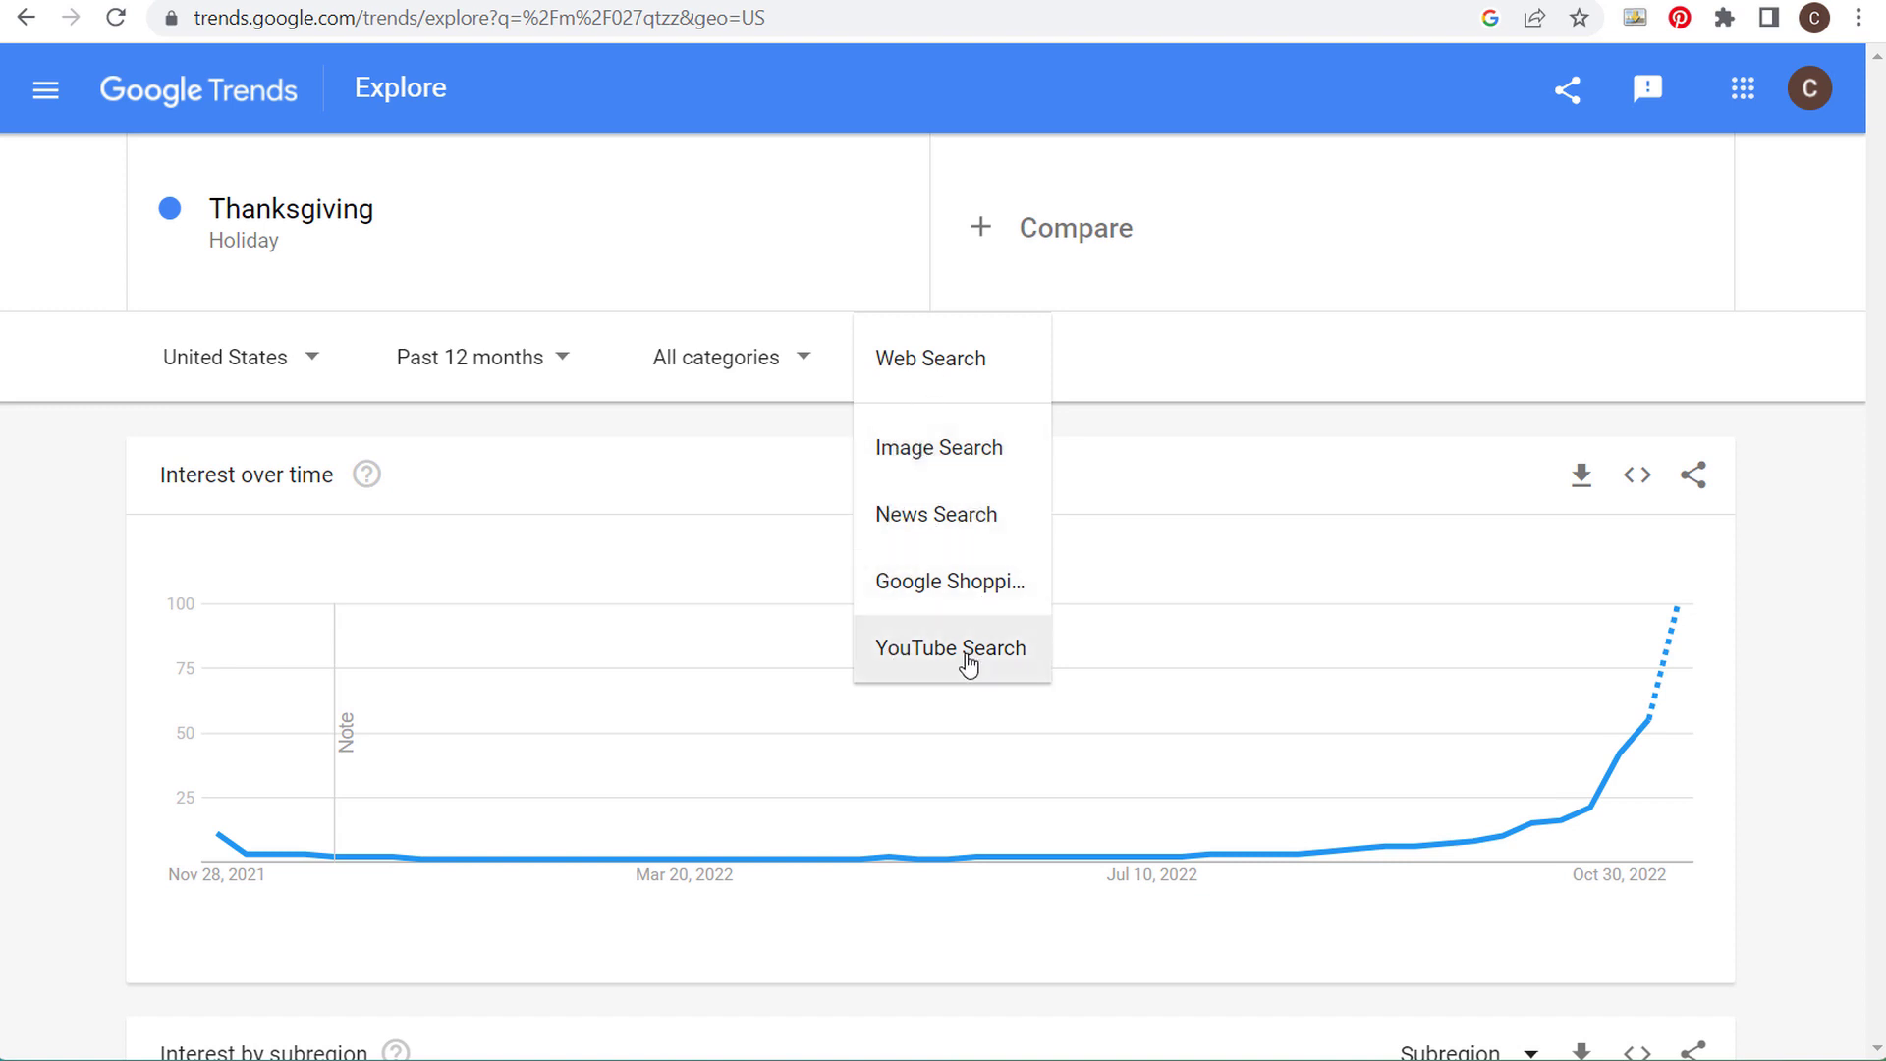
pyautogui.click(1120, 429)
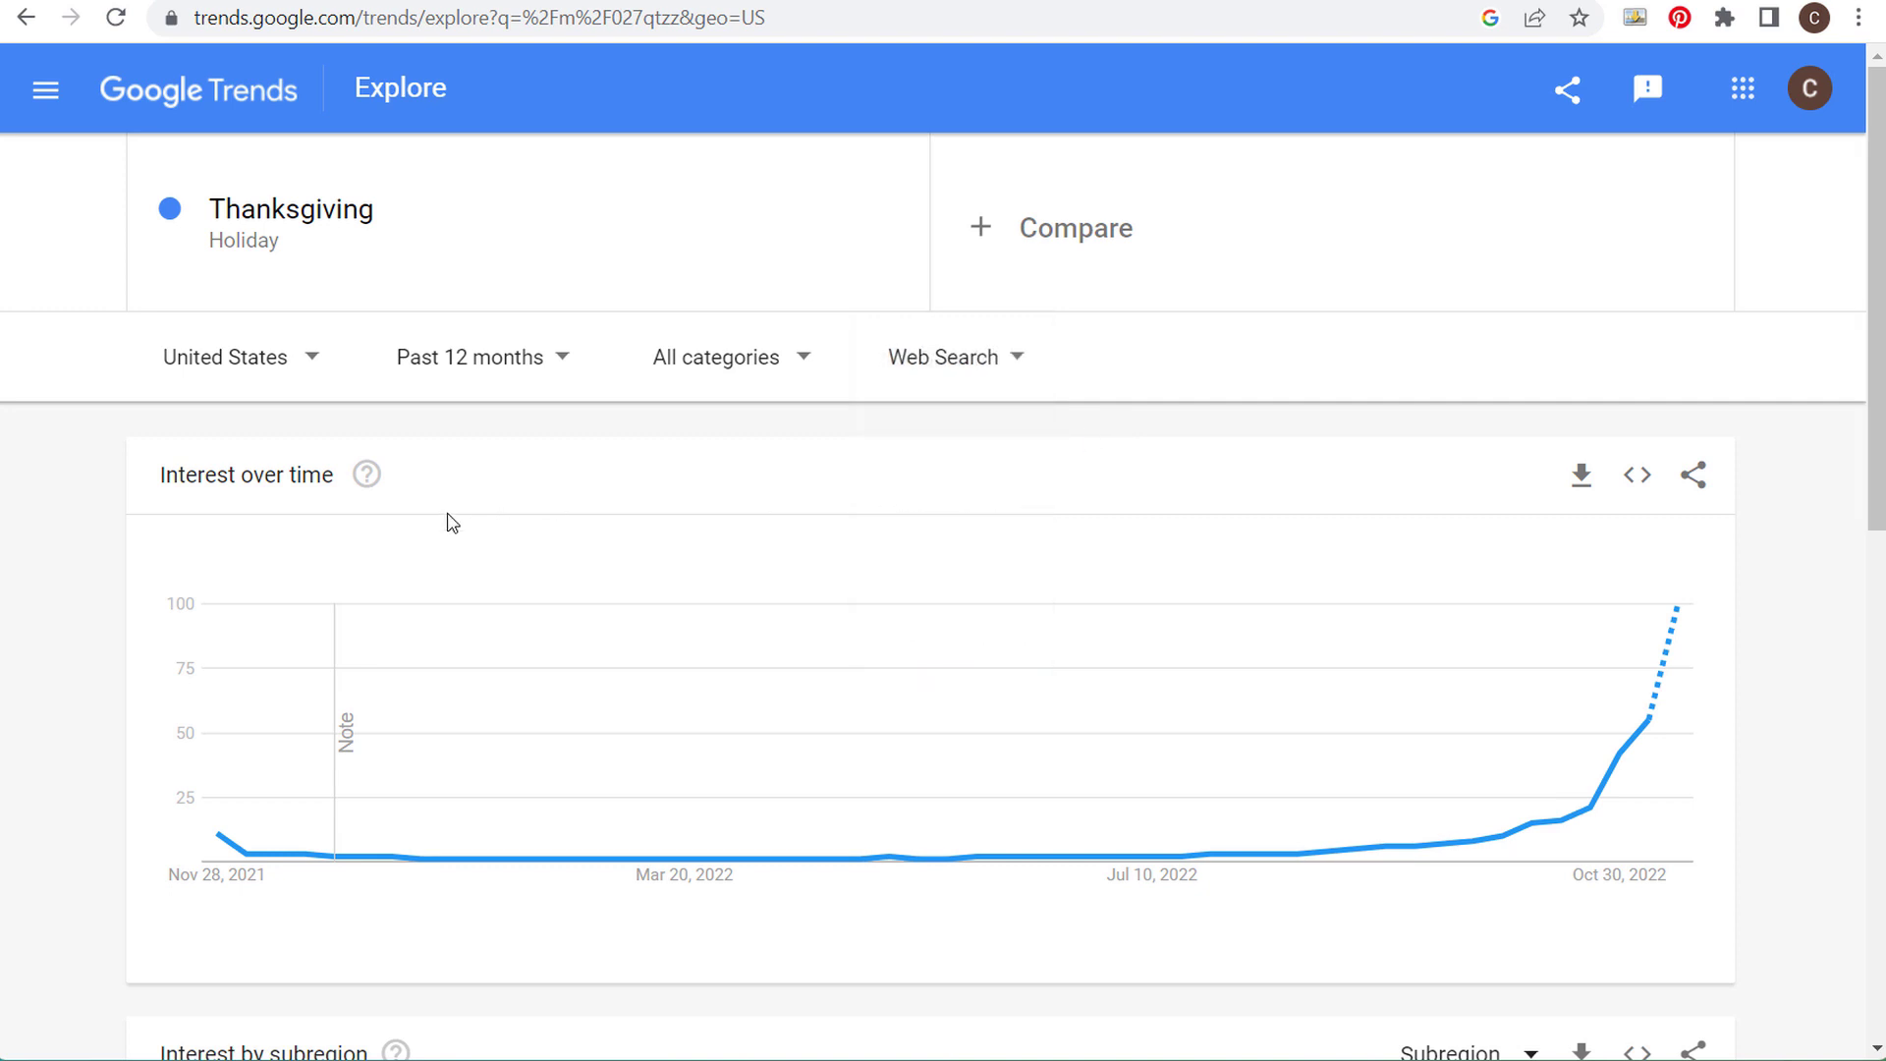
pyautogui.scroll(-7, 111, 508)
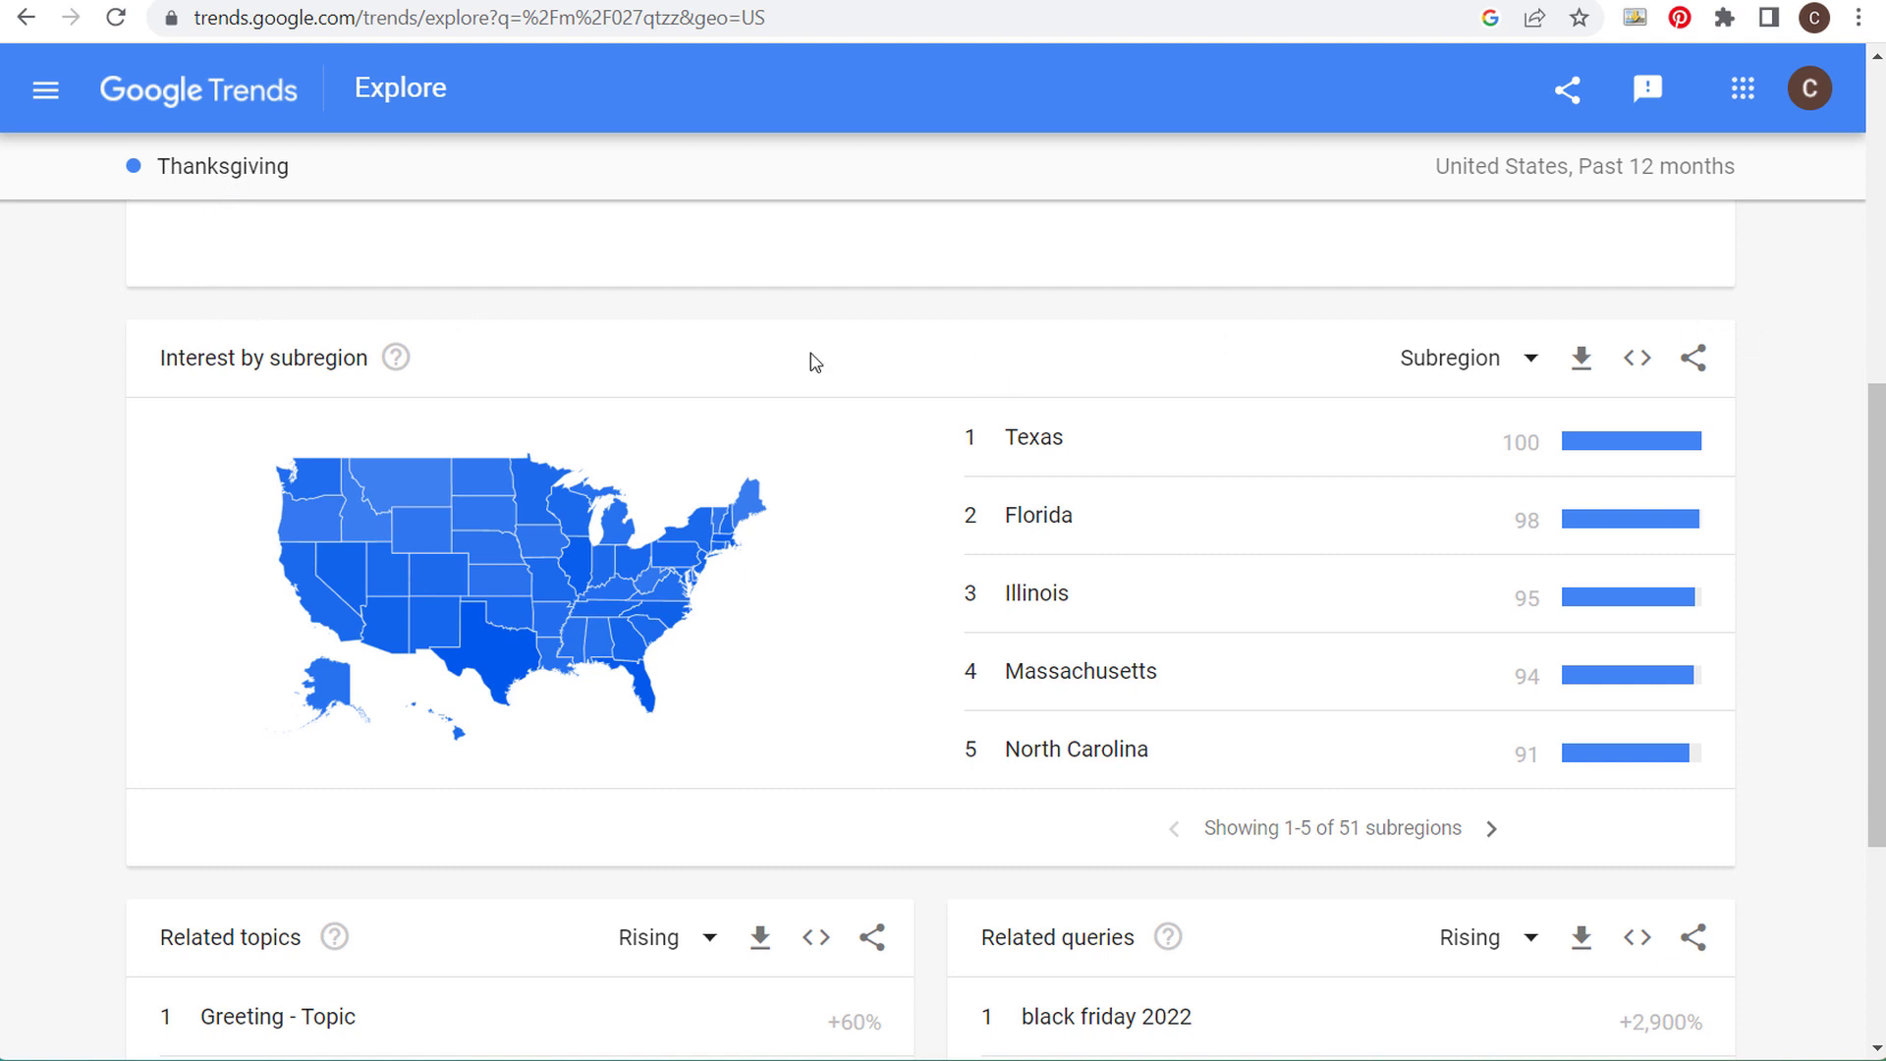
pyautogui.scroll(6, 388, 442)
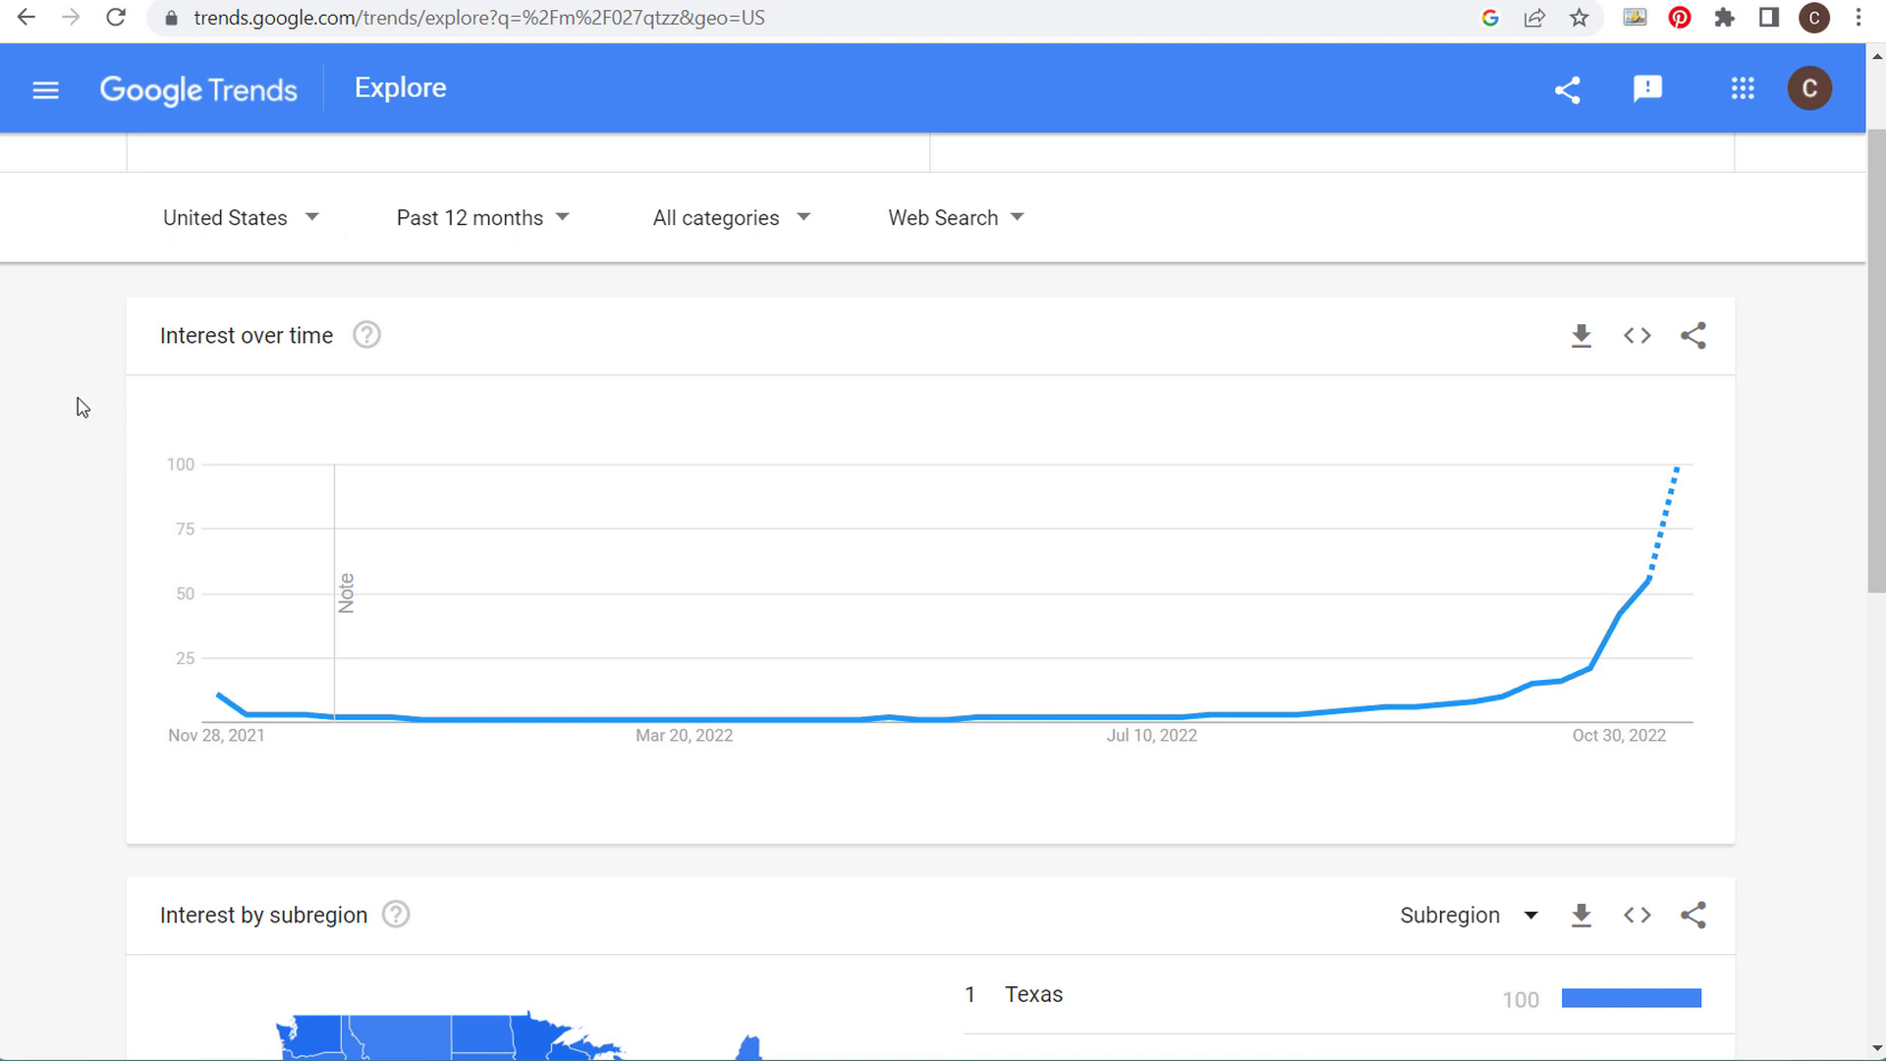
pyautogui.scroll(-4, 68, 412)
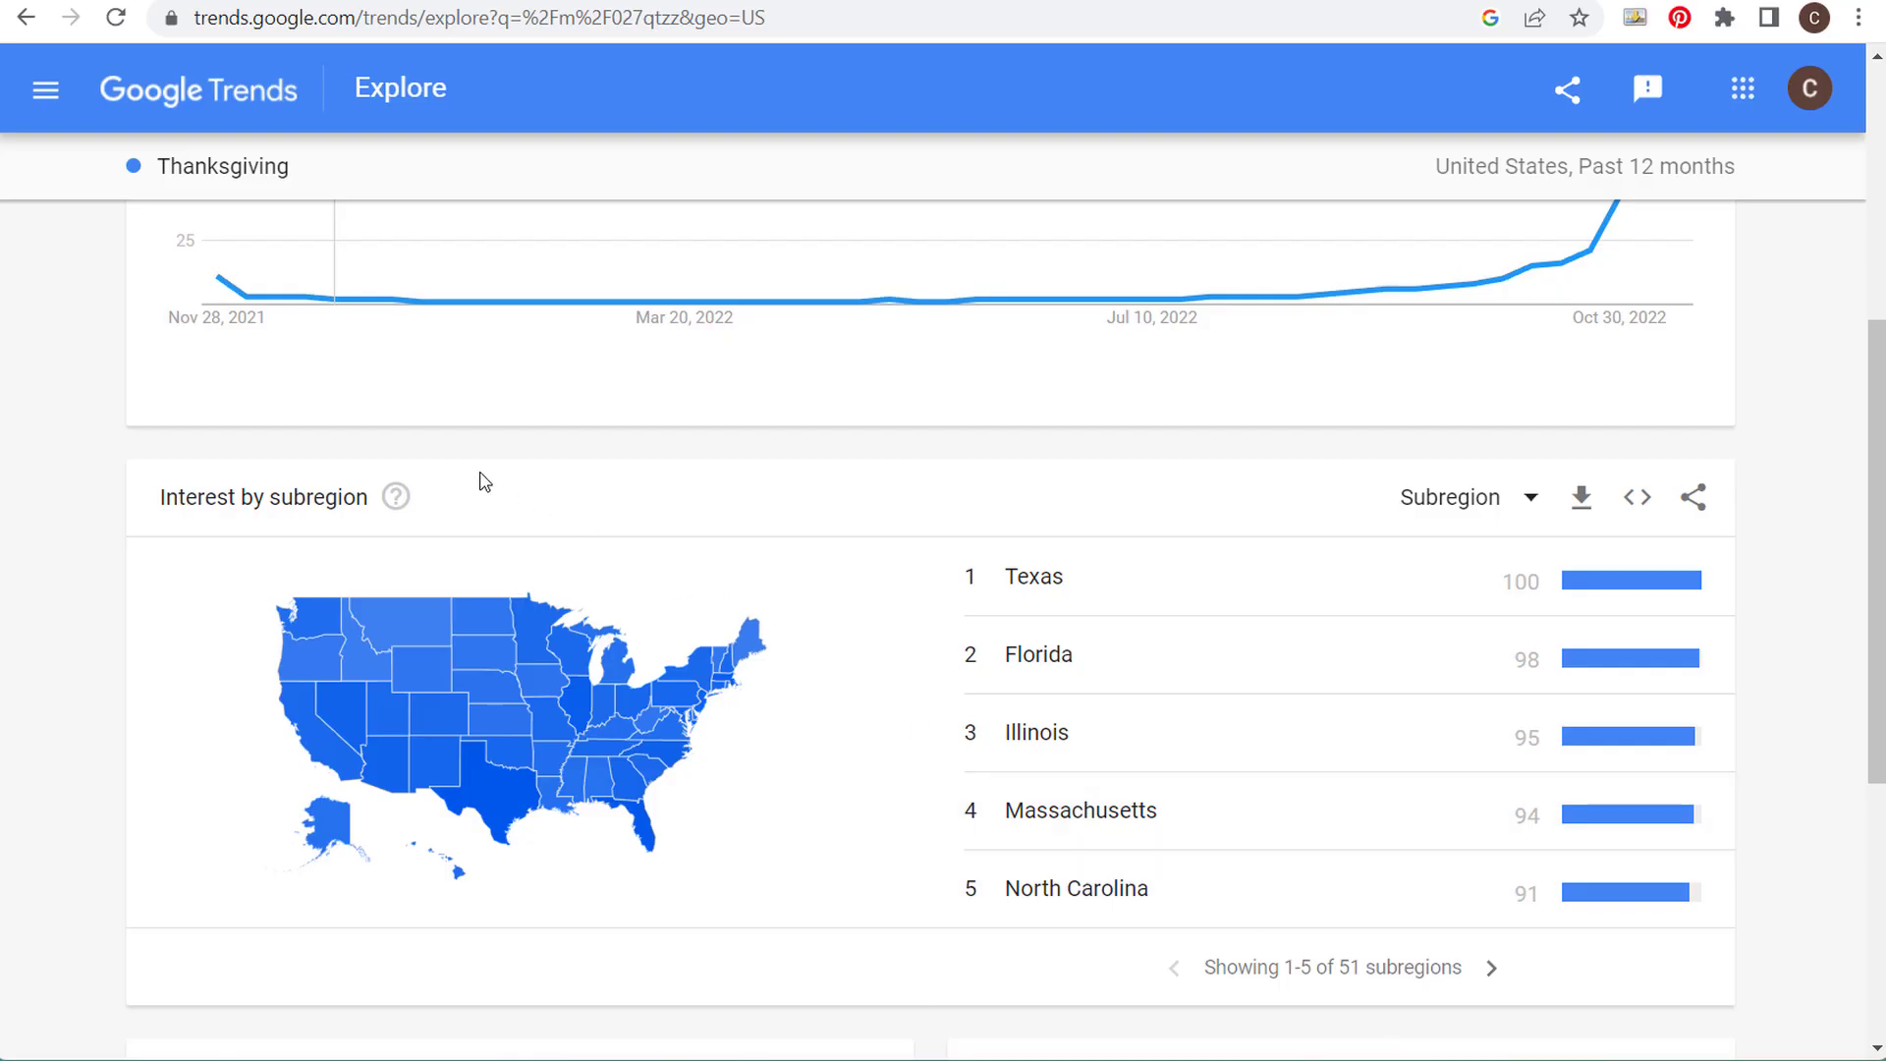
pyautogui.scroll(5, 244, 489)
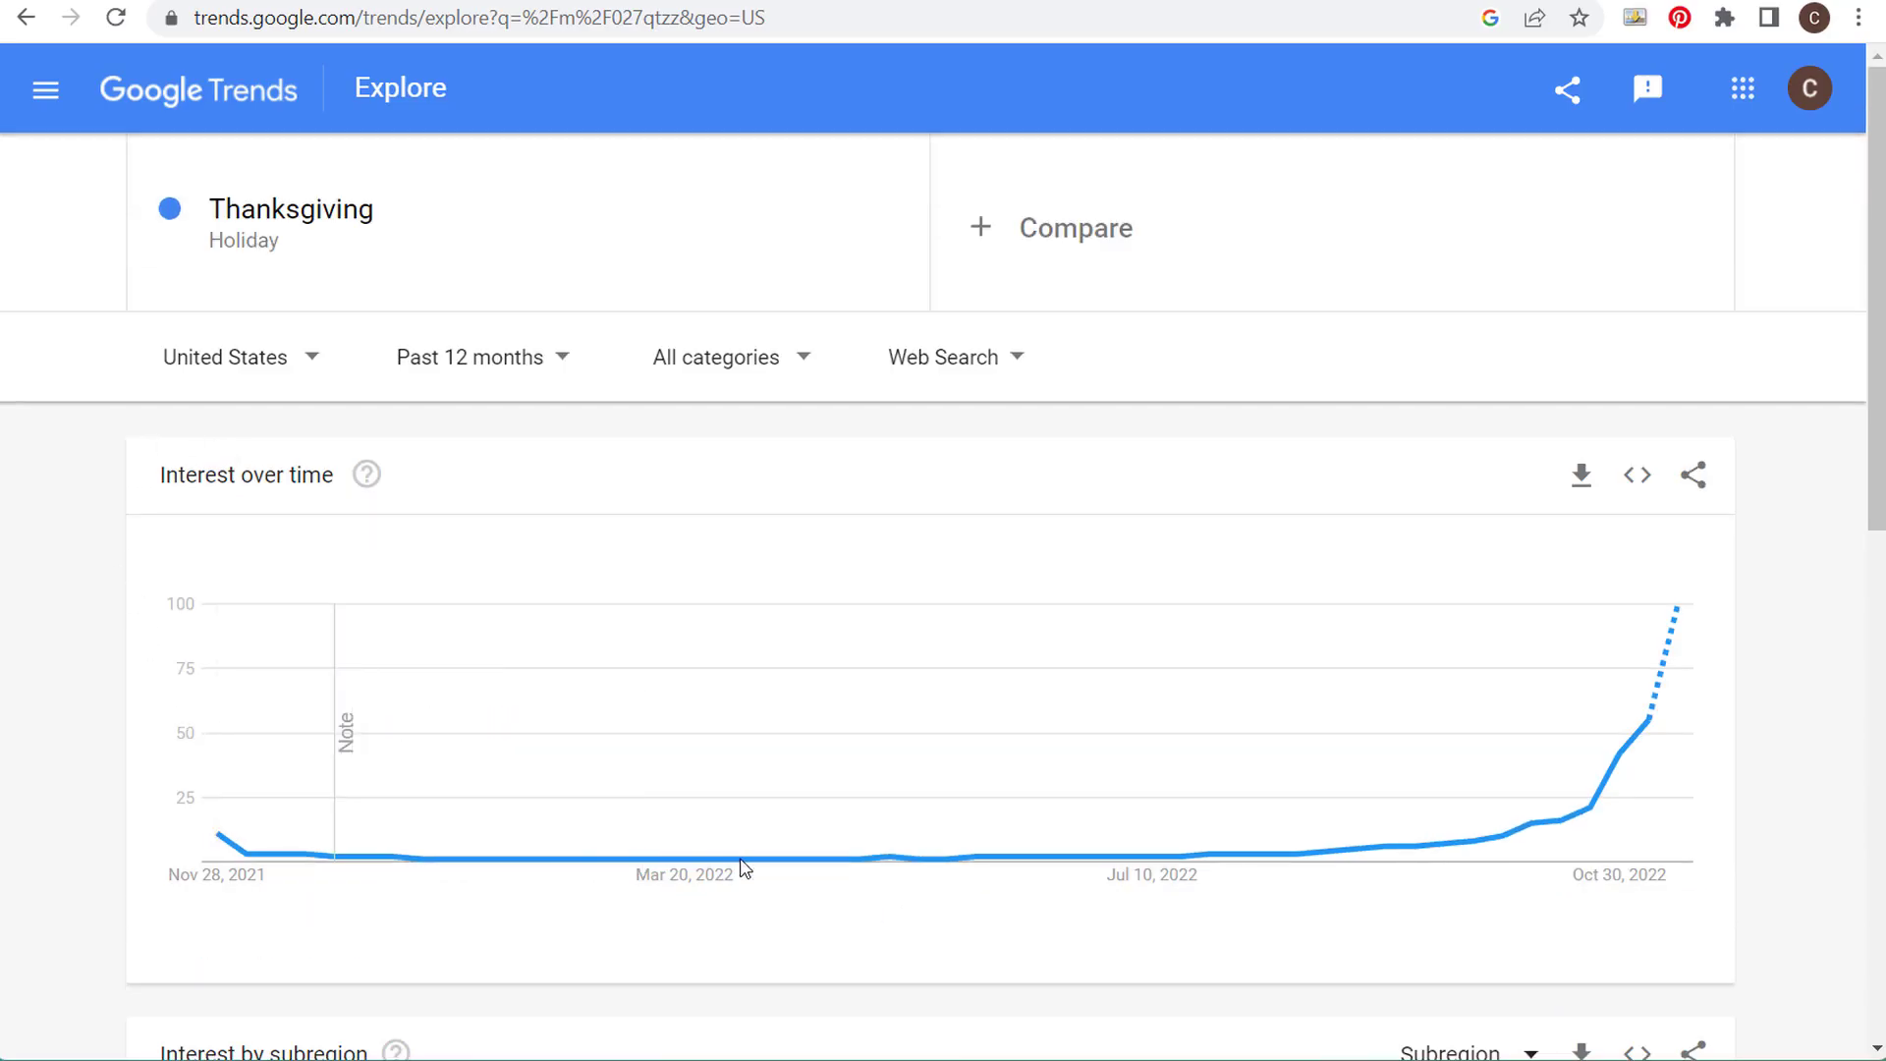
pyautogui.scroll(-2, 113, 504)
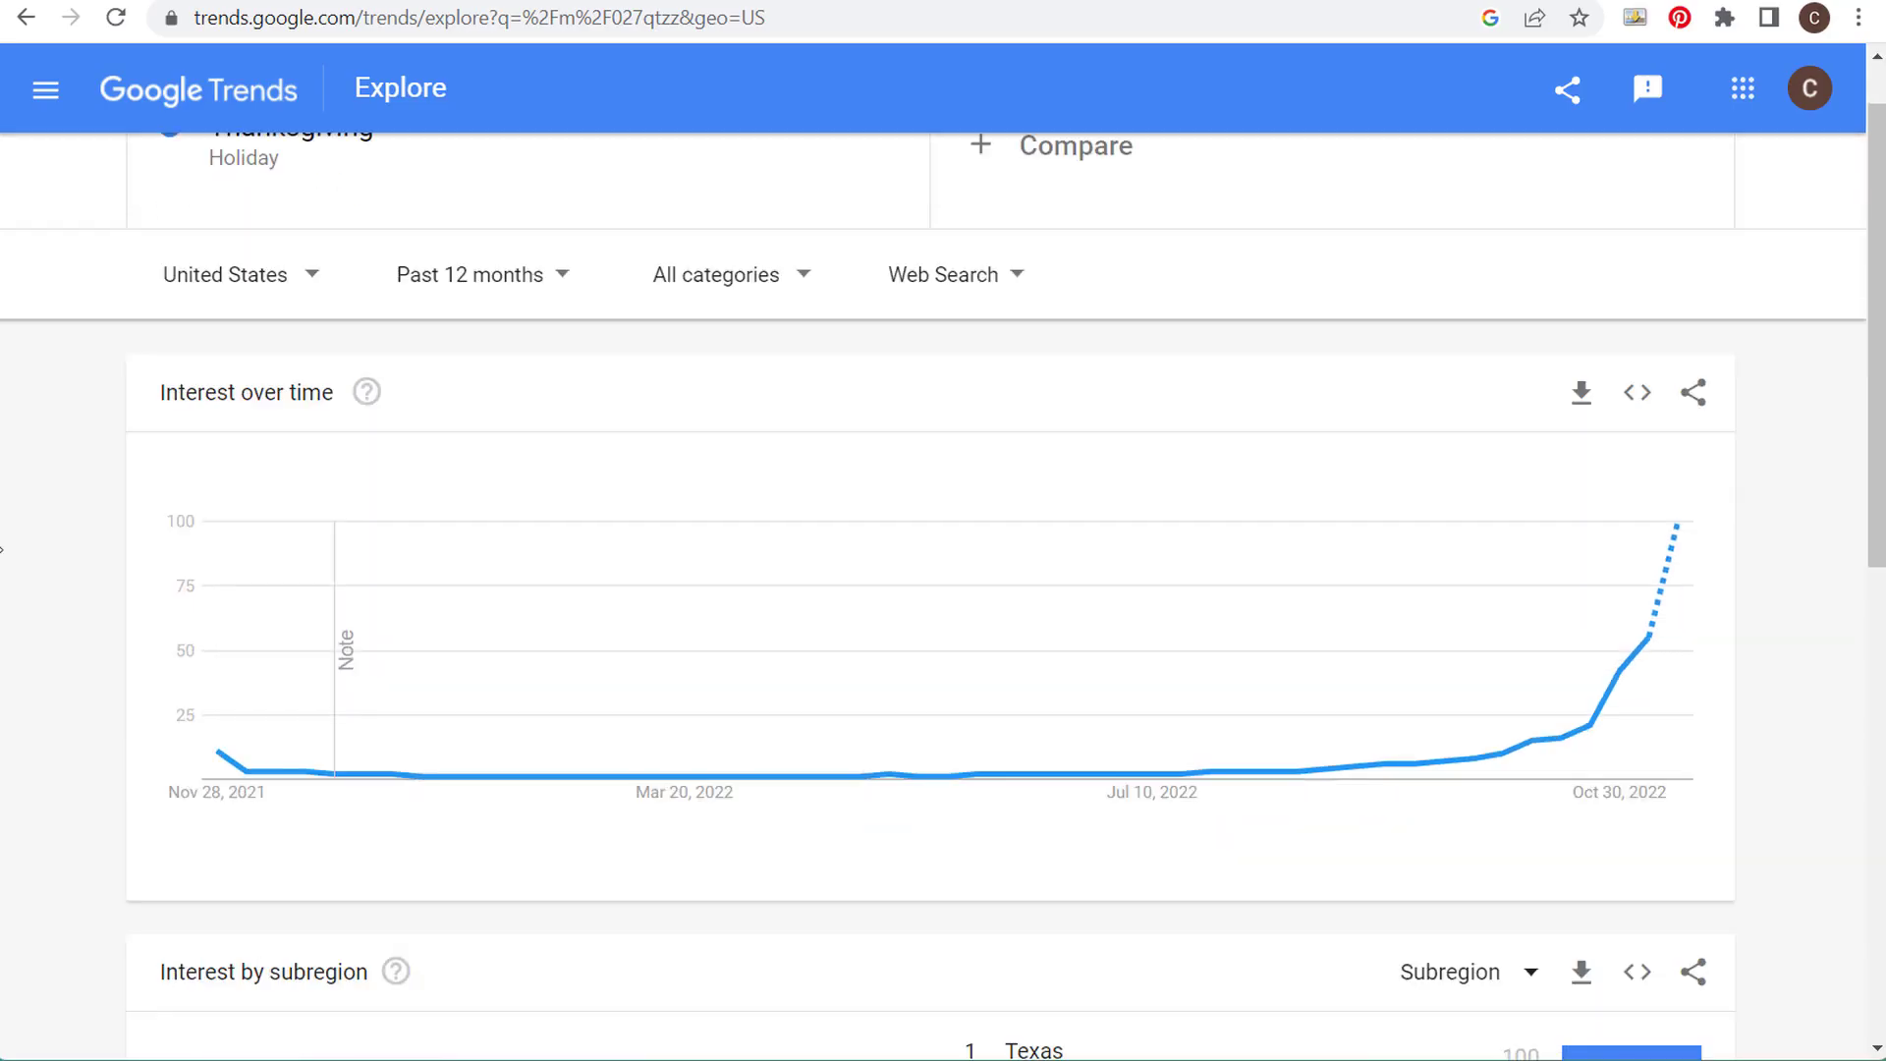
pyautogui.scroll(-6, 113, 504)
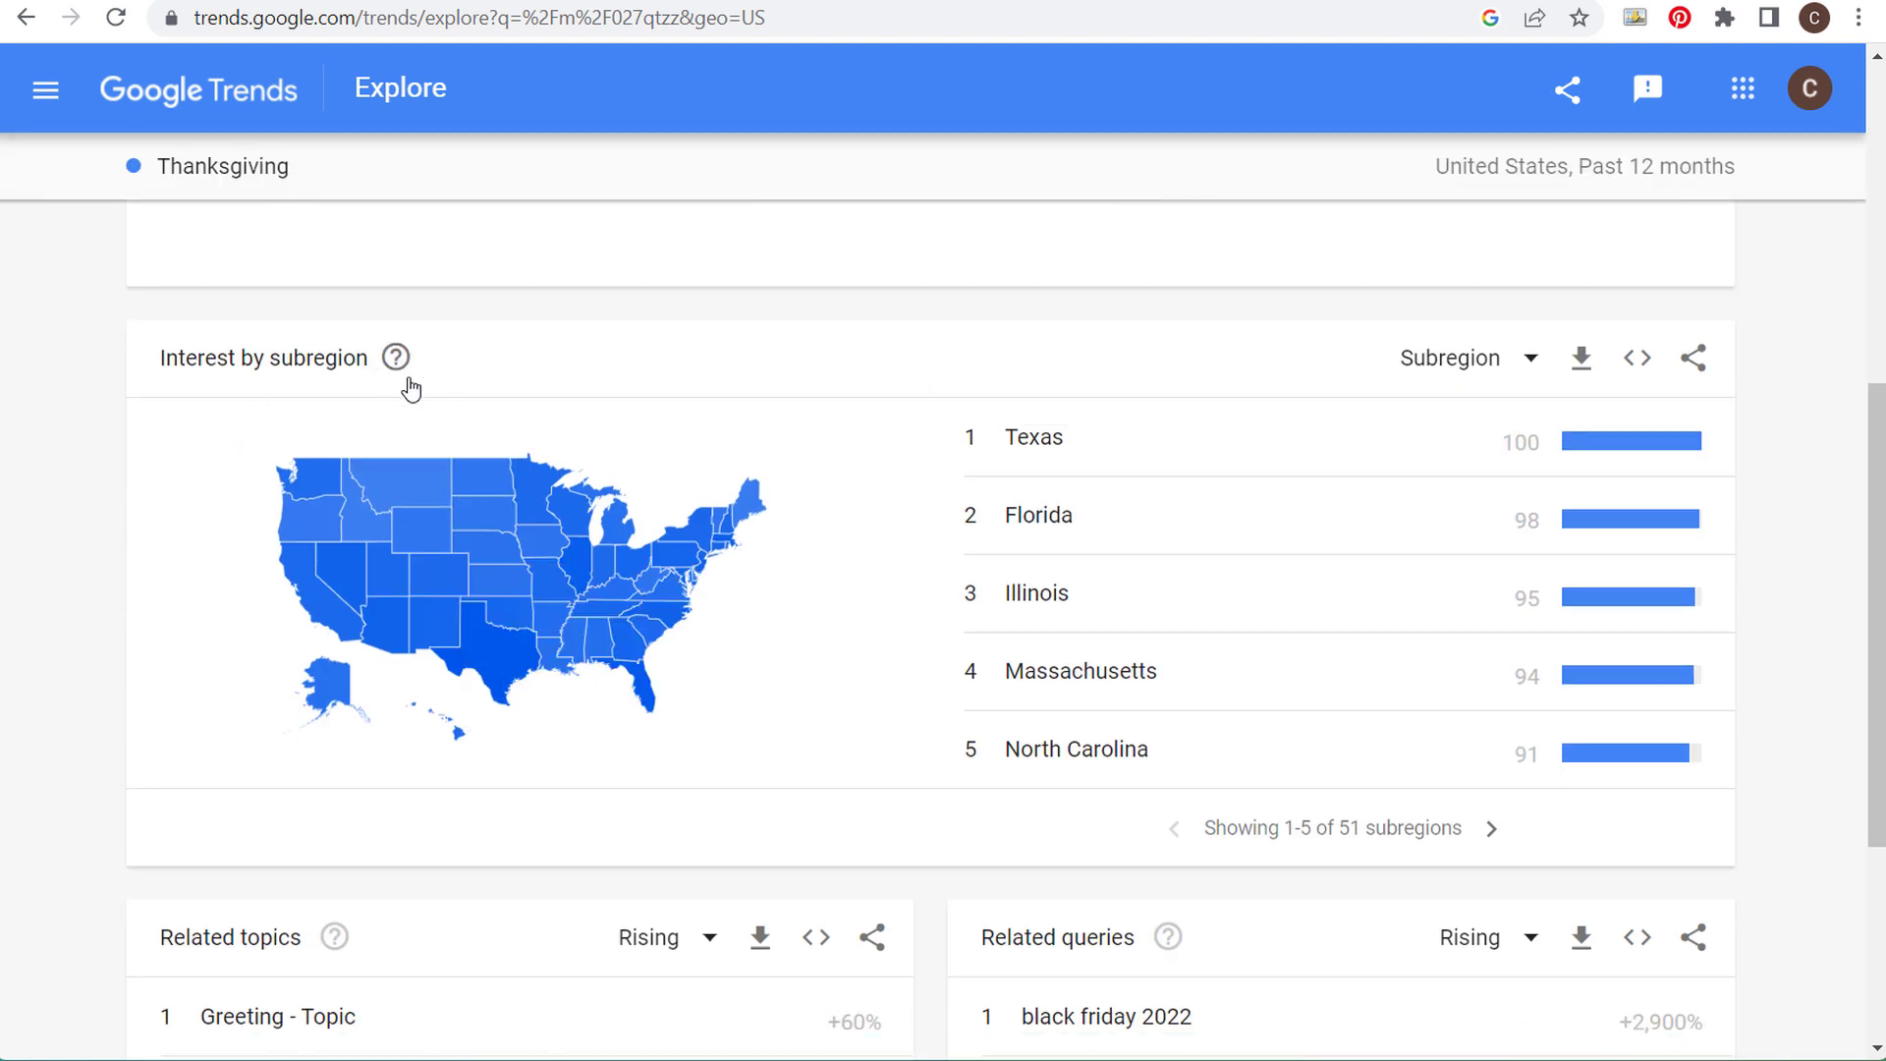
# - Switch the Related topics list for Thanksgiving from Rising to Top
pyautogui.scroll(-2, 204, 407)
pyautogui.scroll(-3, 203, 407)
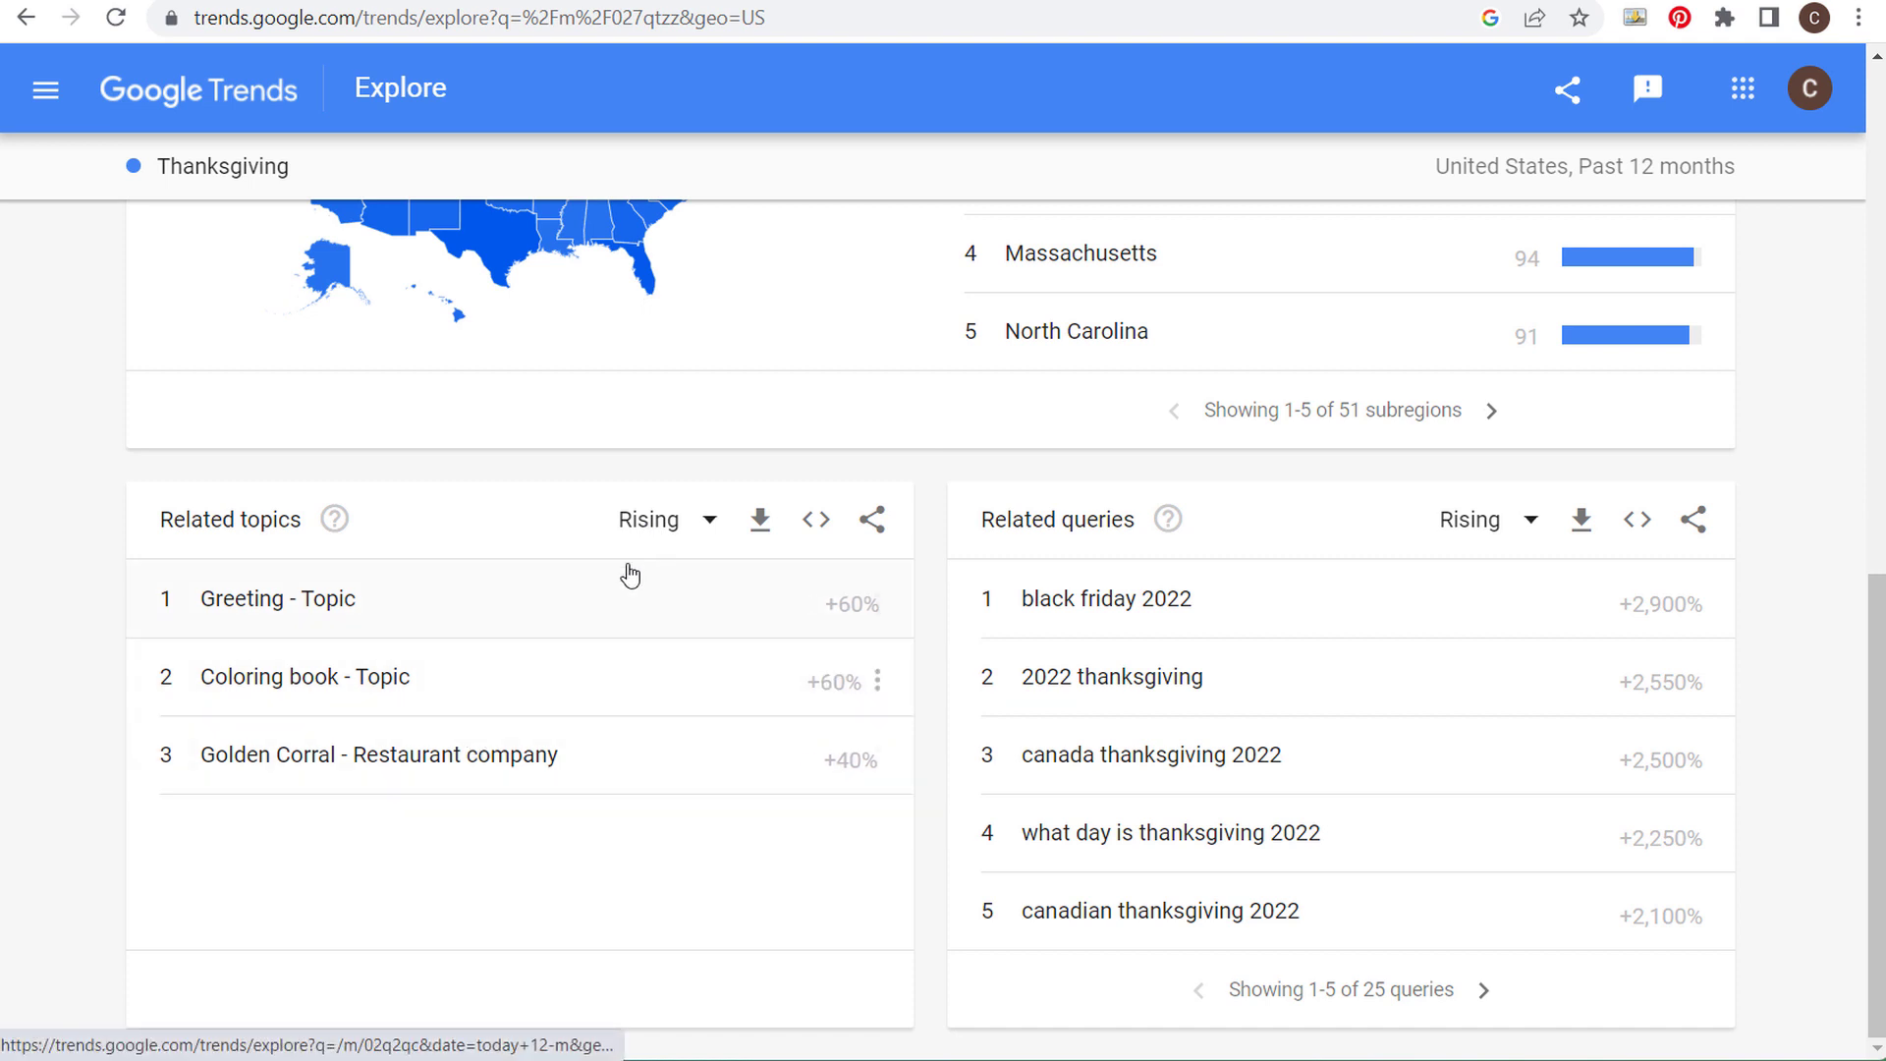
pyautogui.click(651, 518)
pyautogui.click(654, 613)
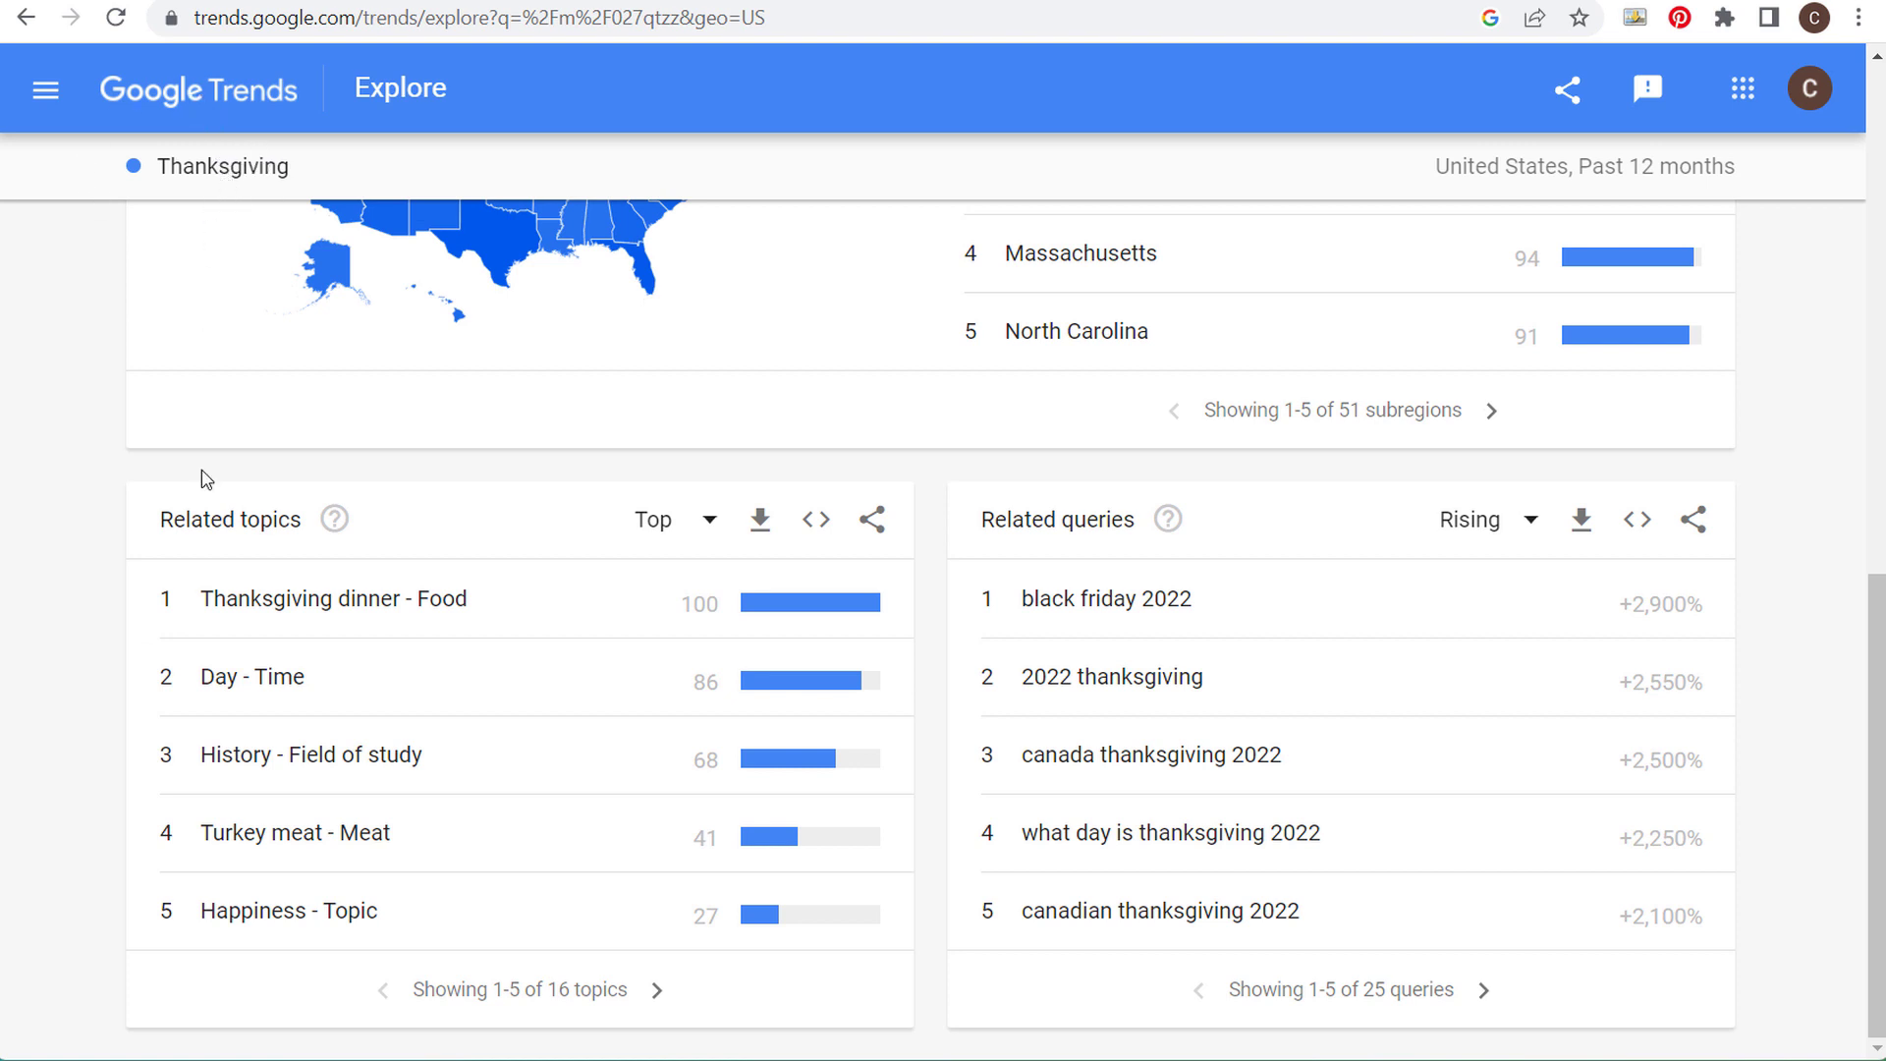
pyautogui.moveTo(152, 525); pyautogui.dragTo(302, 523)
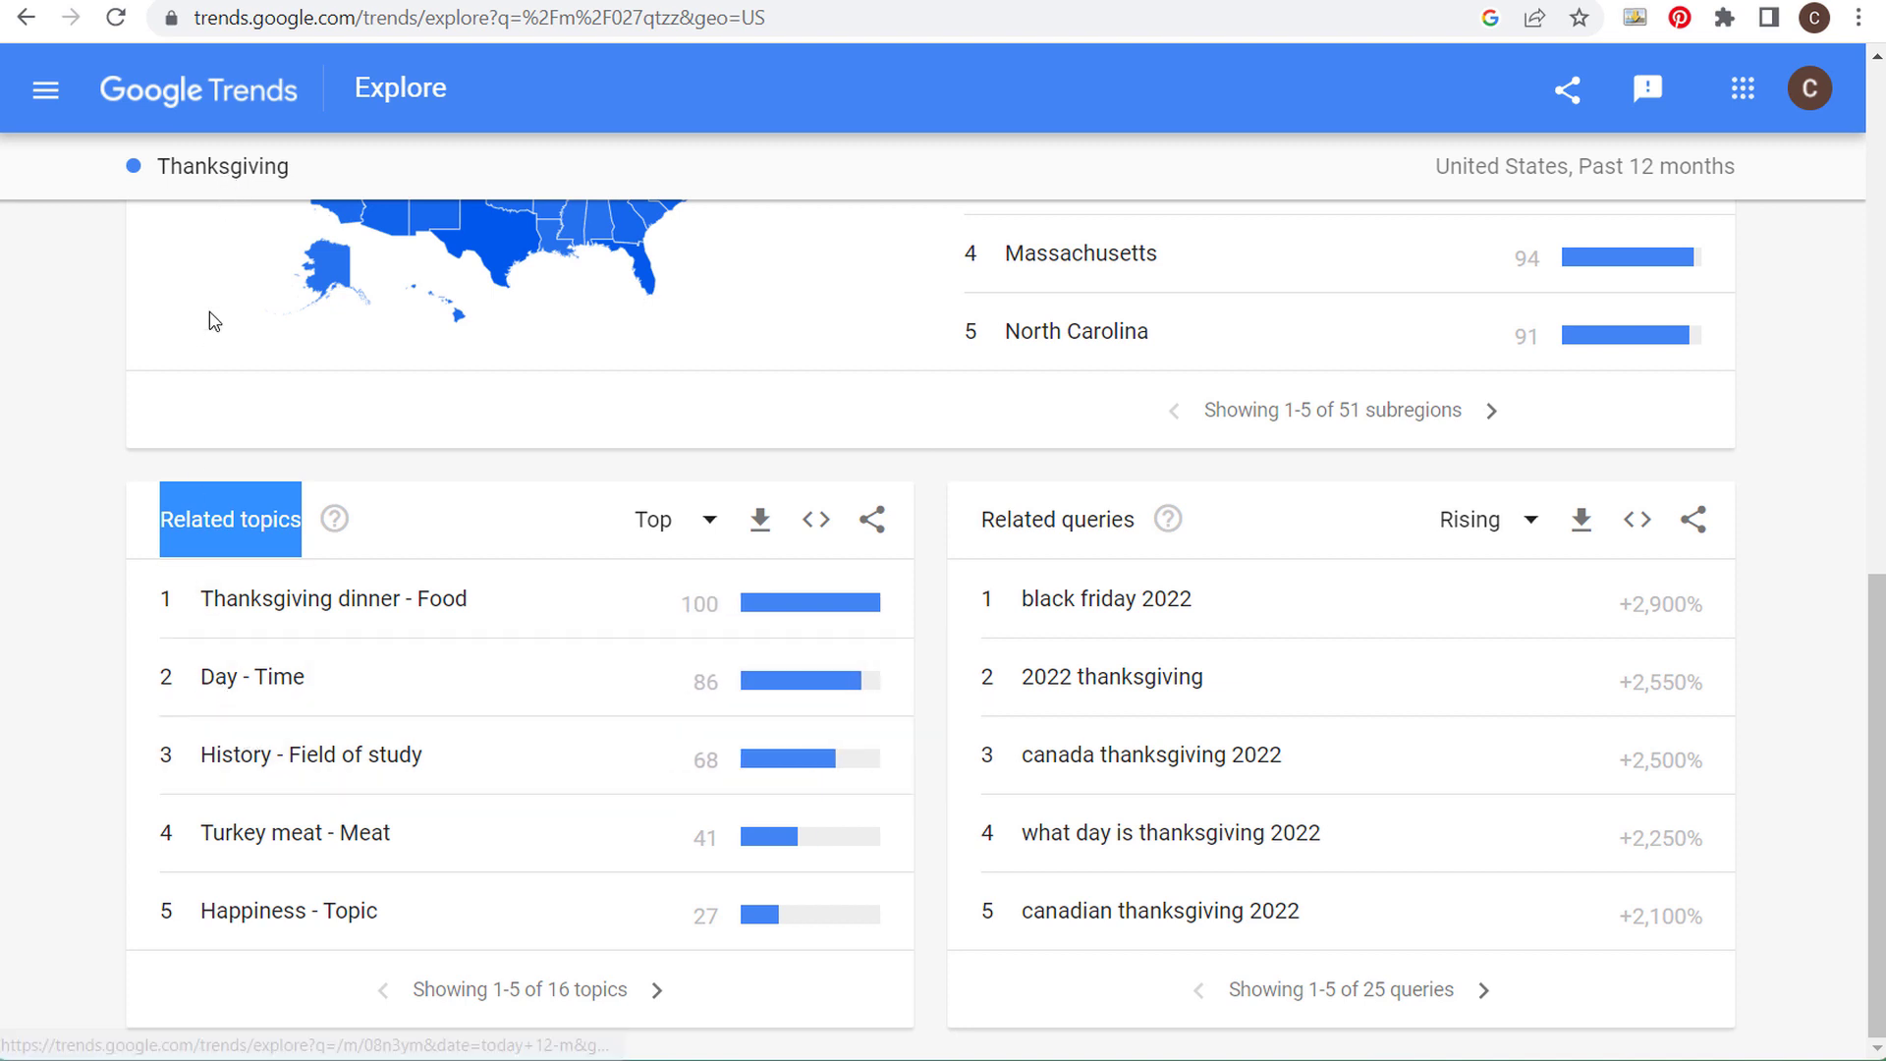
# - Page through the rising related queries for Thanksgiving up to the last page
pyautogui.moveTo(979, 527); pyautogui.dragTo(1092, 518)
pyautogui.click(1099, 518)
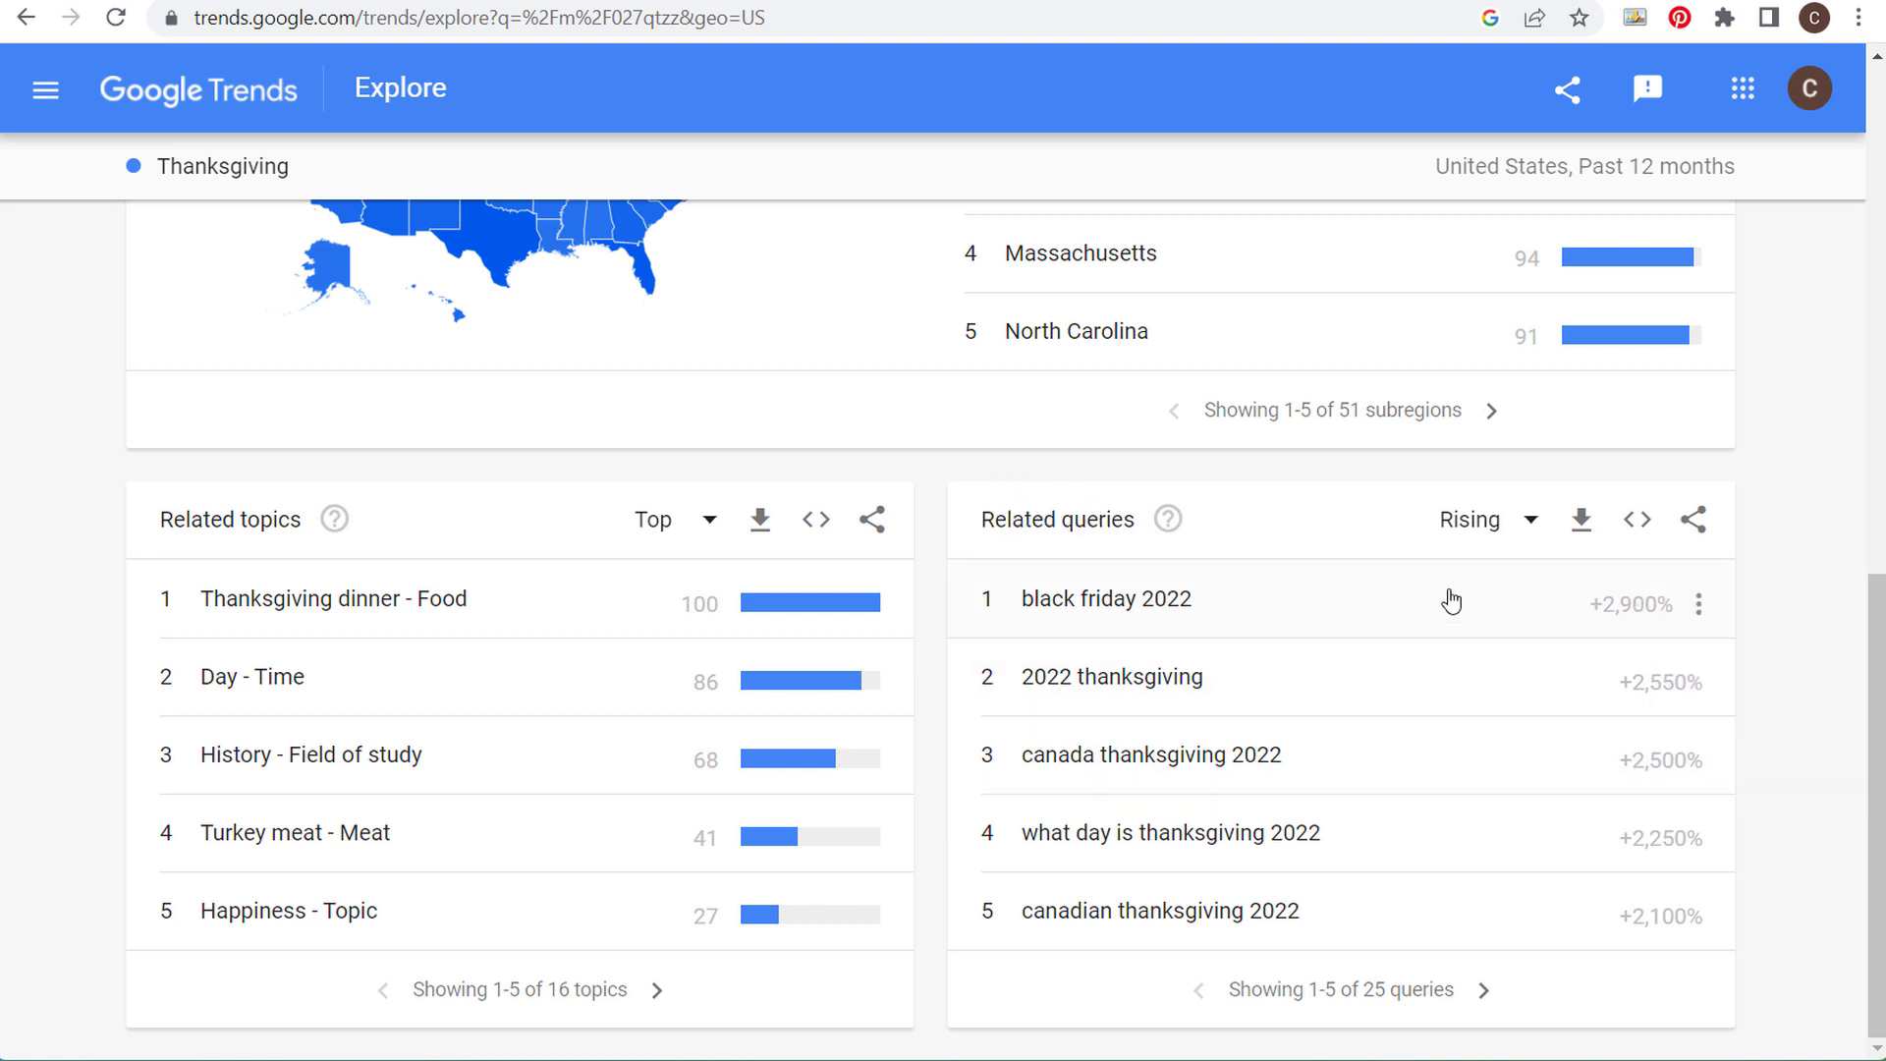
pyautogui.click(1493, 995)
pyautogui.click(1495, 996)
pyautogui.click(1495, 992)
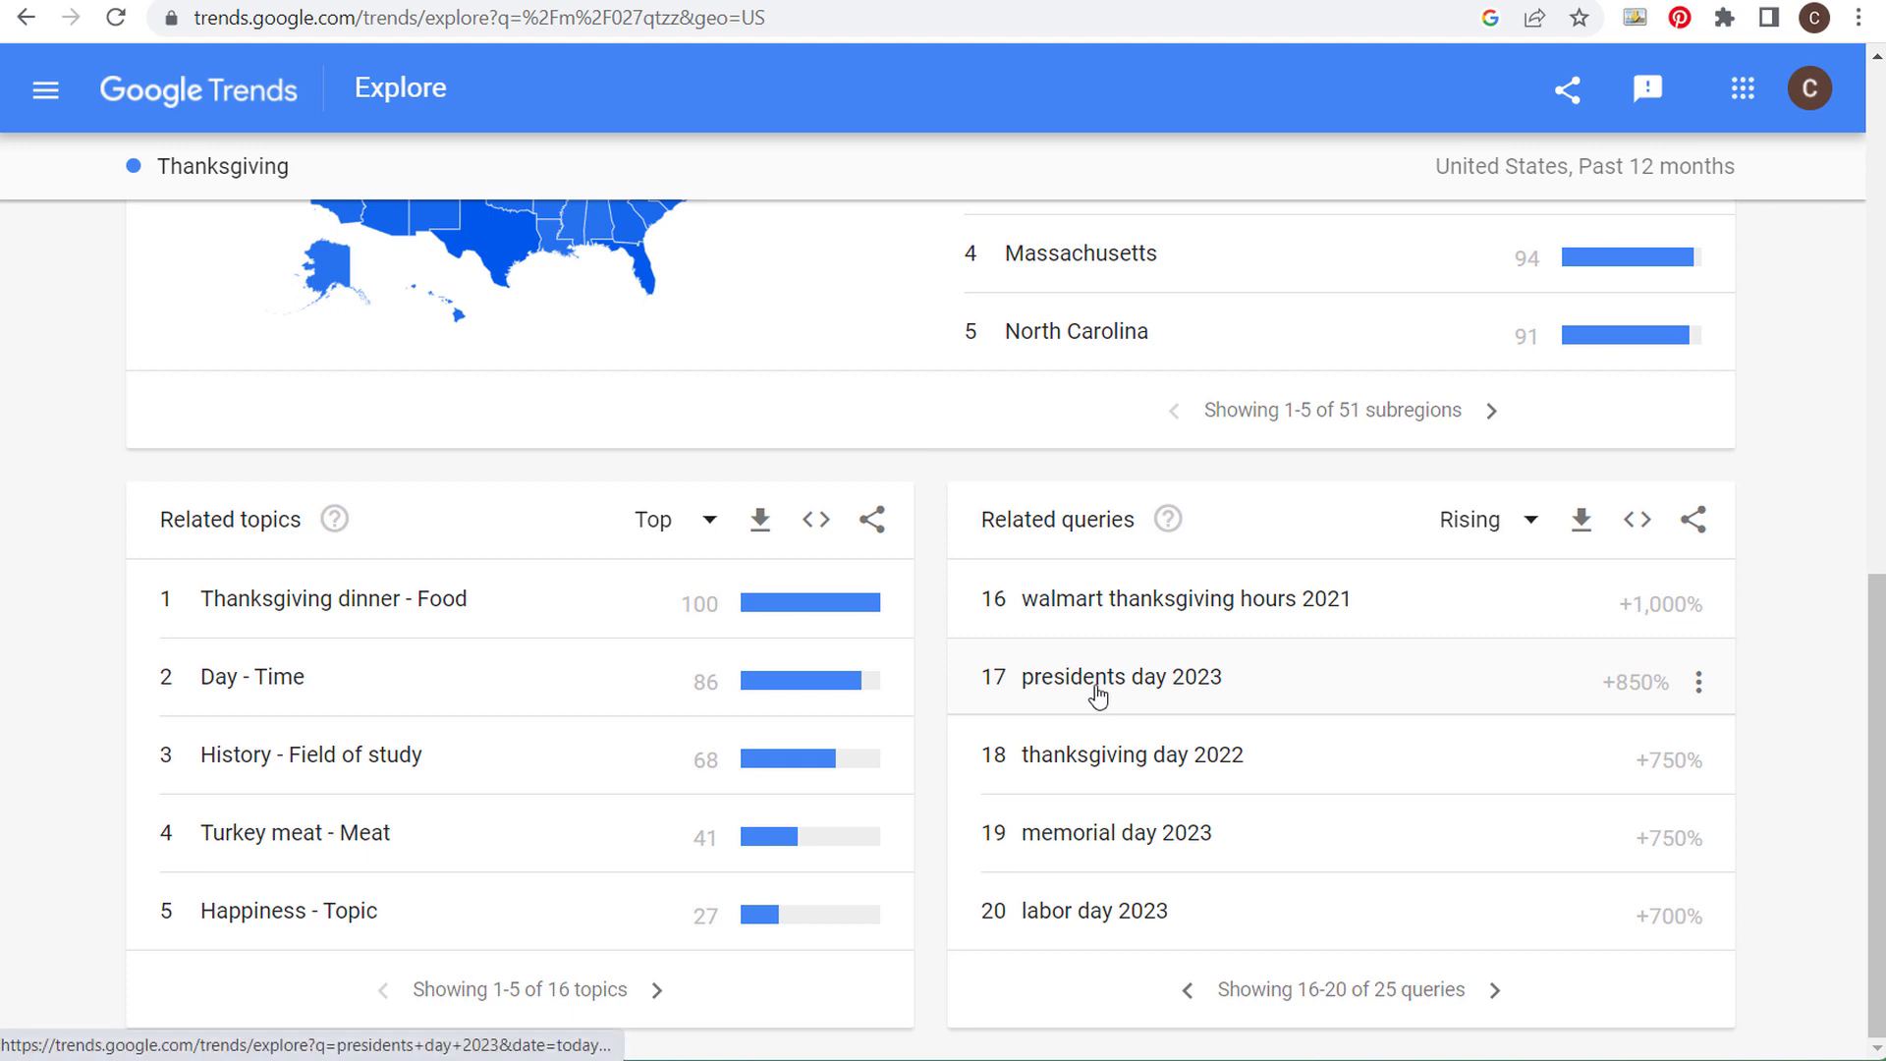
pyautogui.moveTo(1874, 688); pyautogui.dragTo(1855, 231)
pyautogui.scroll(1, 1670, 246)
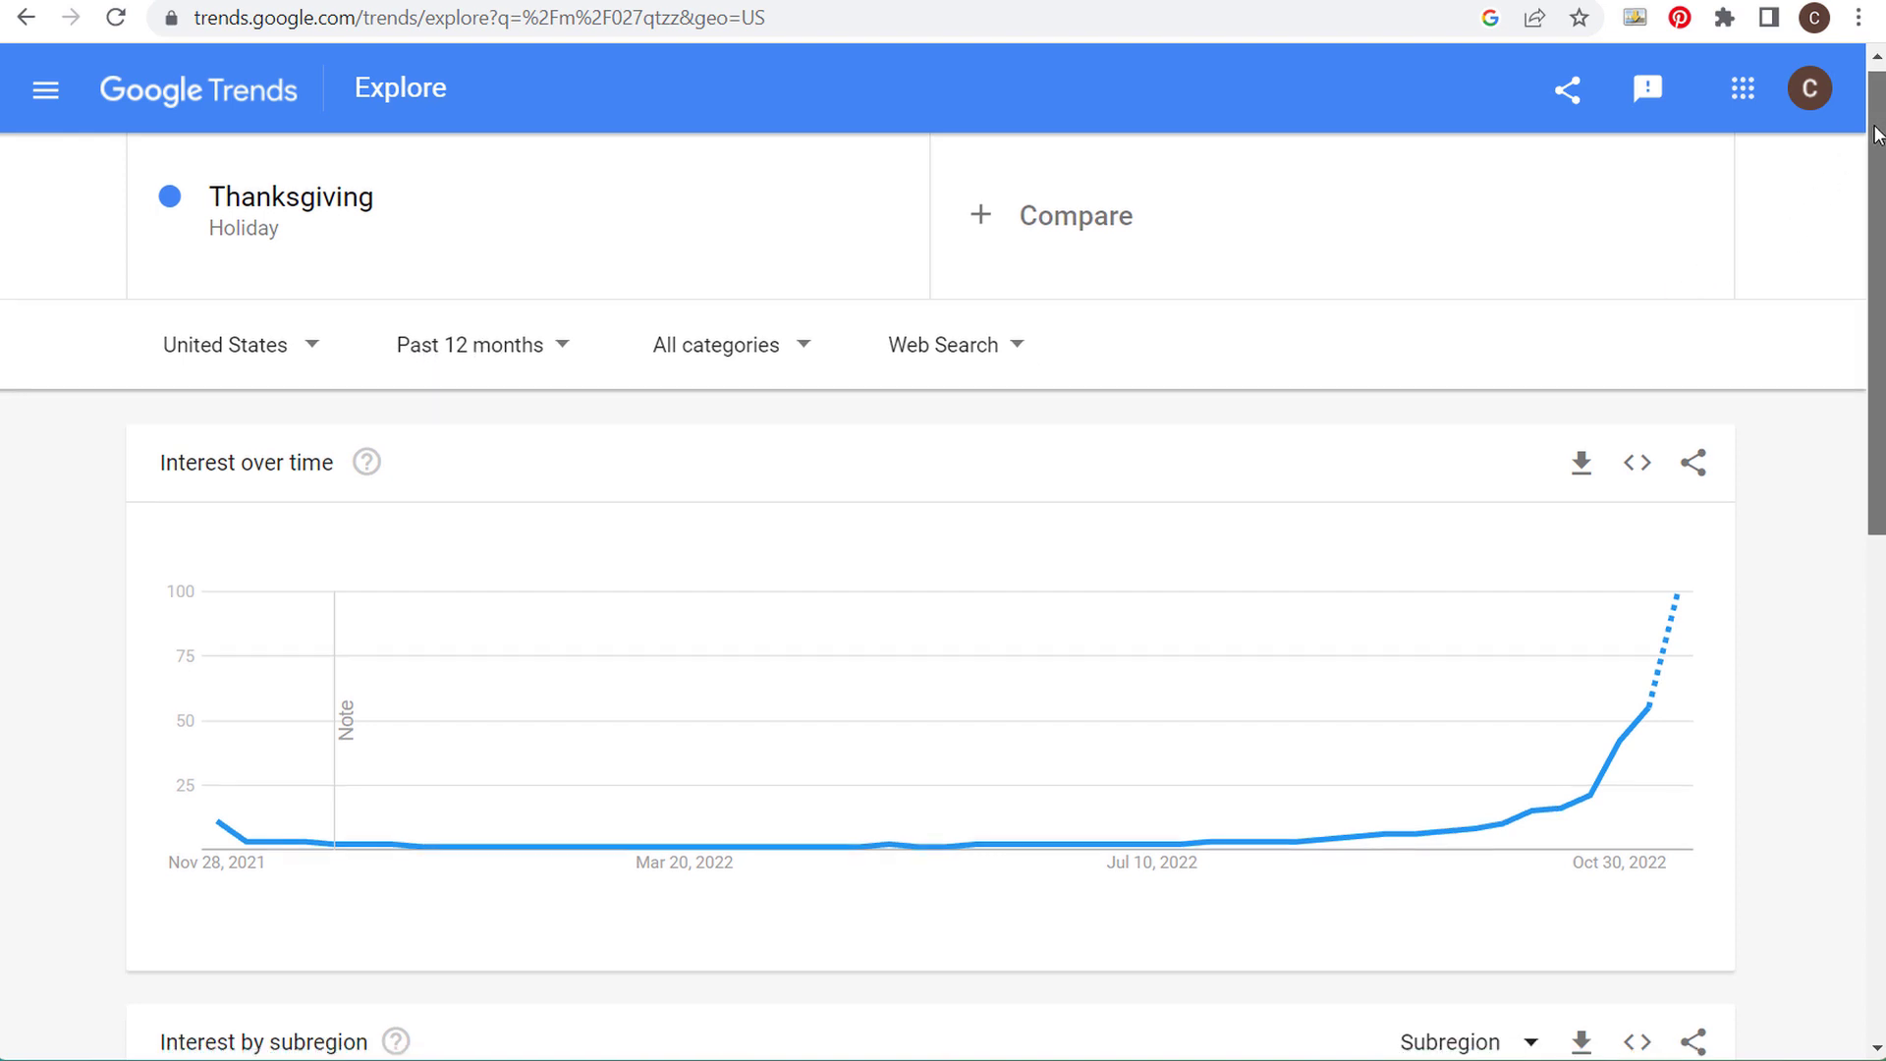
pyautogui.moveTo(1877, 130); pyautogui.dragTo(1872, 640)
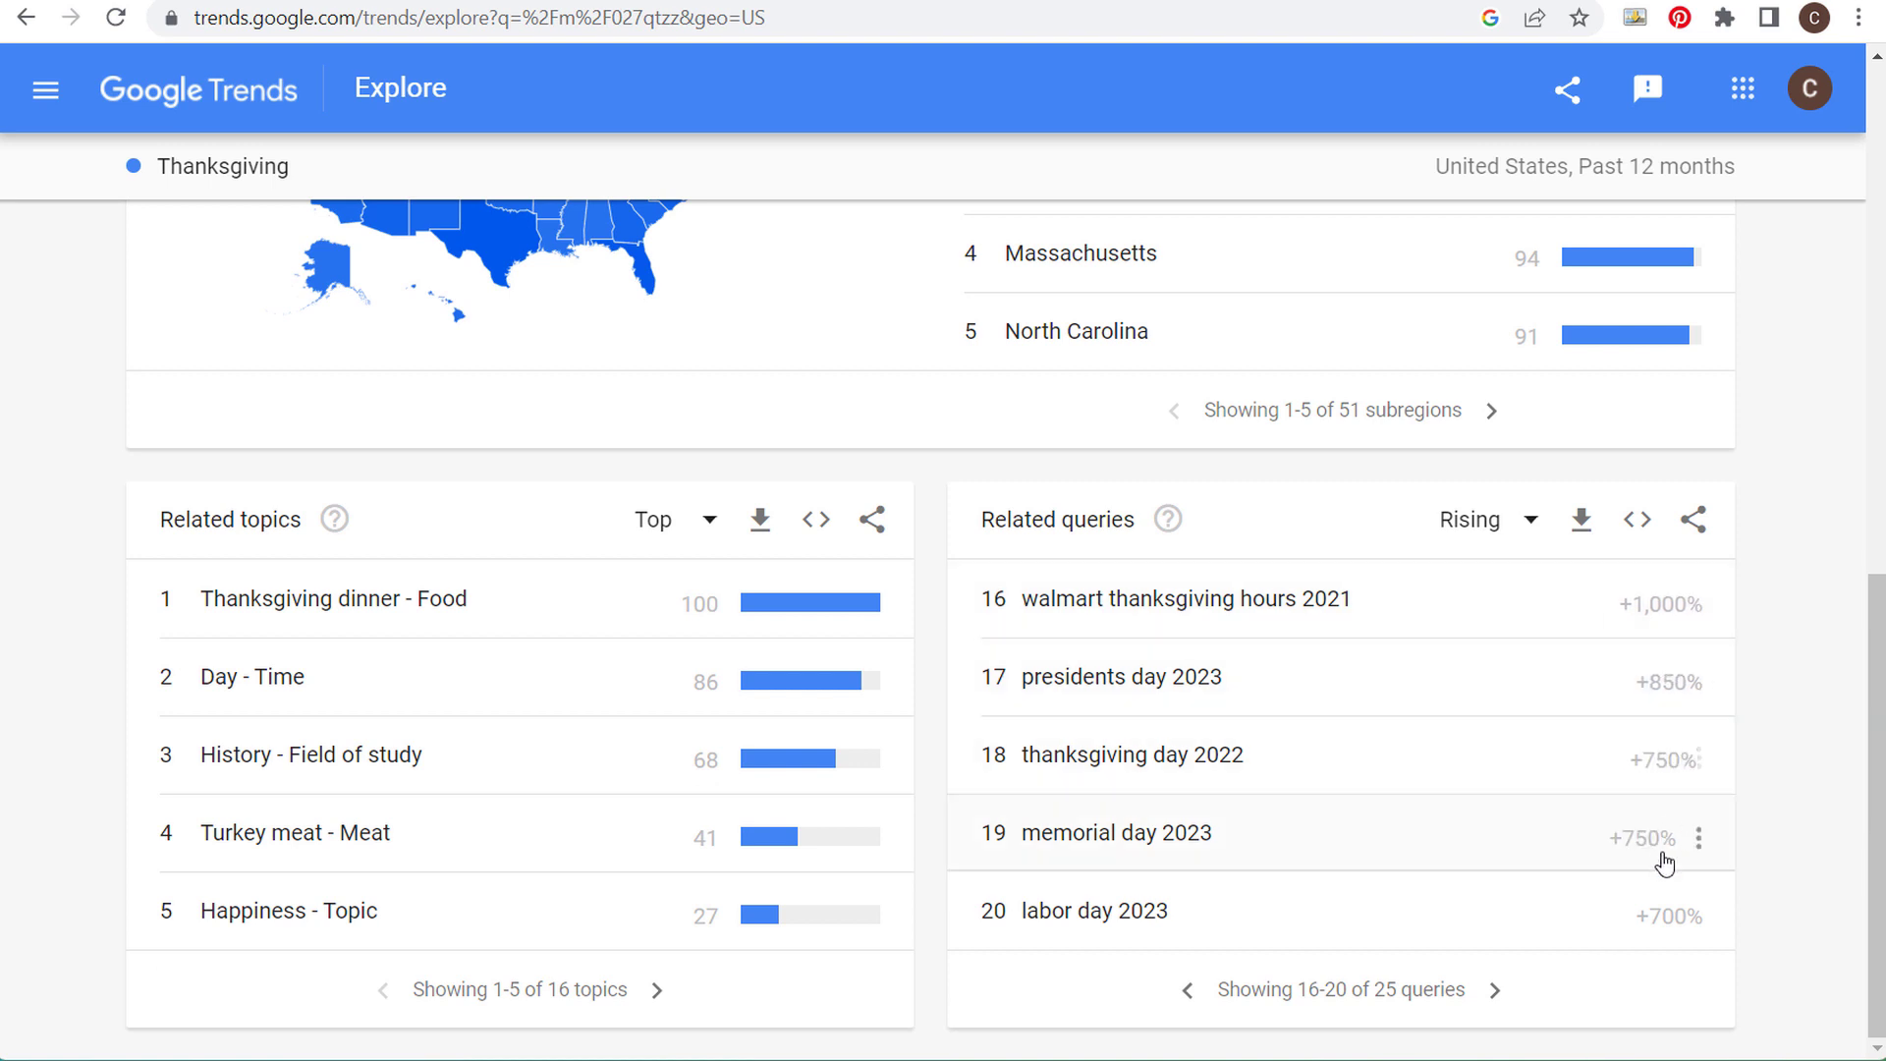
pyautogui.click(1495, 989)
# - Switch the Related queries list for Thanksgiving to Top
pyautogui.click(1488, 518)
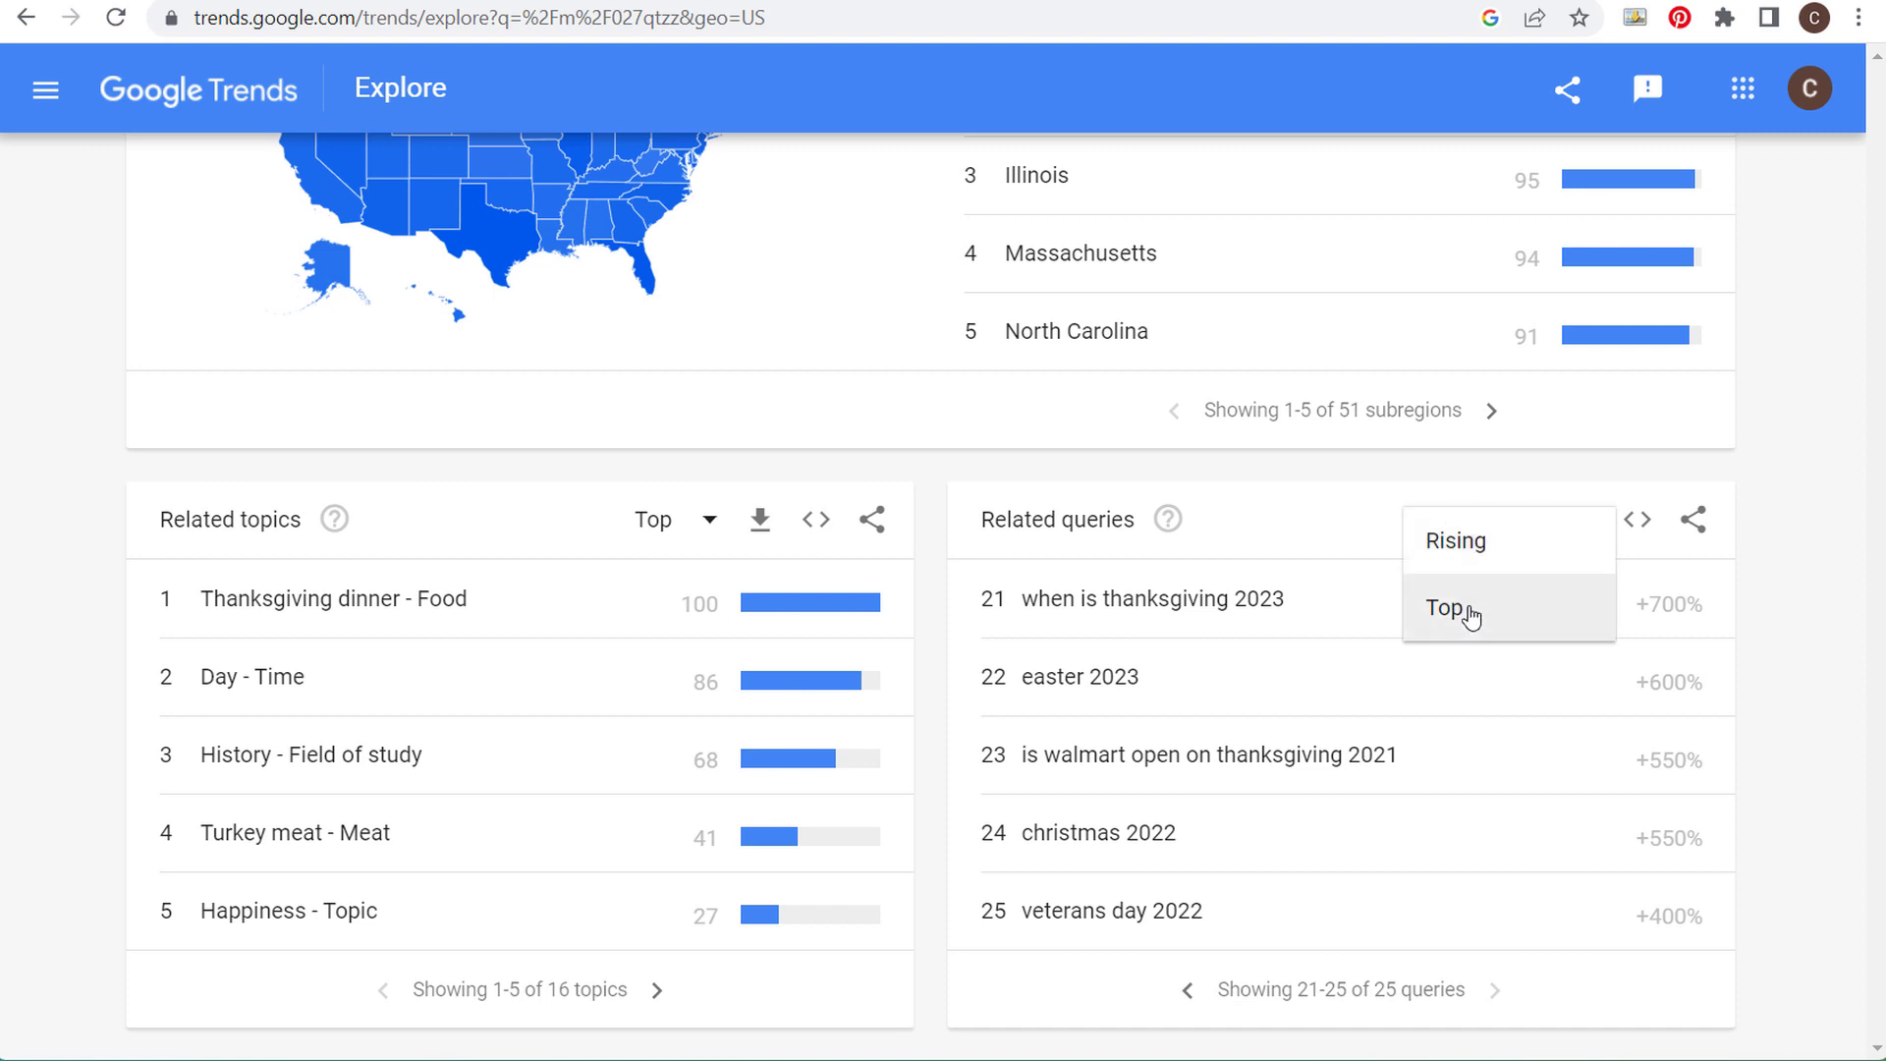
pyautogui.click(1444, 611)
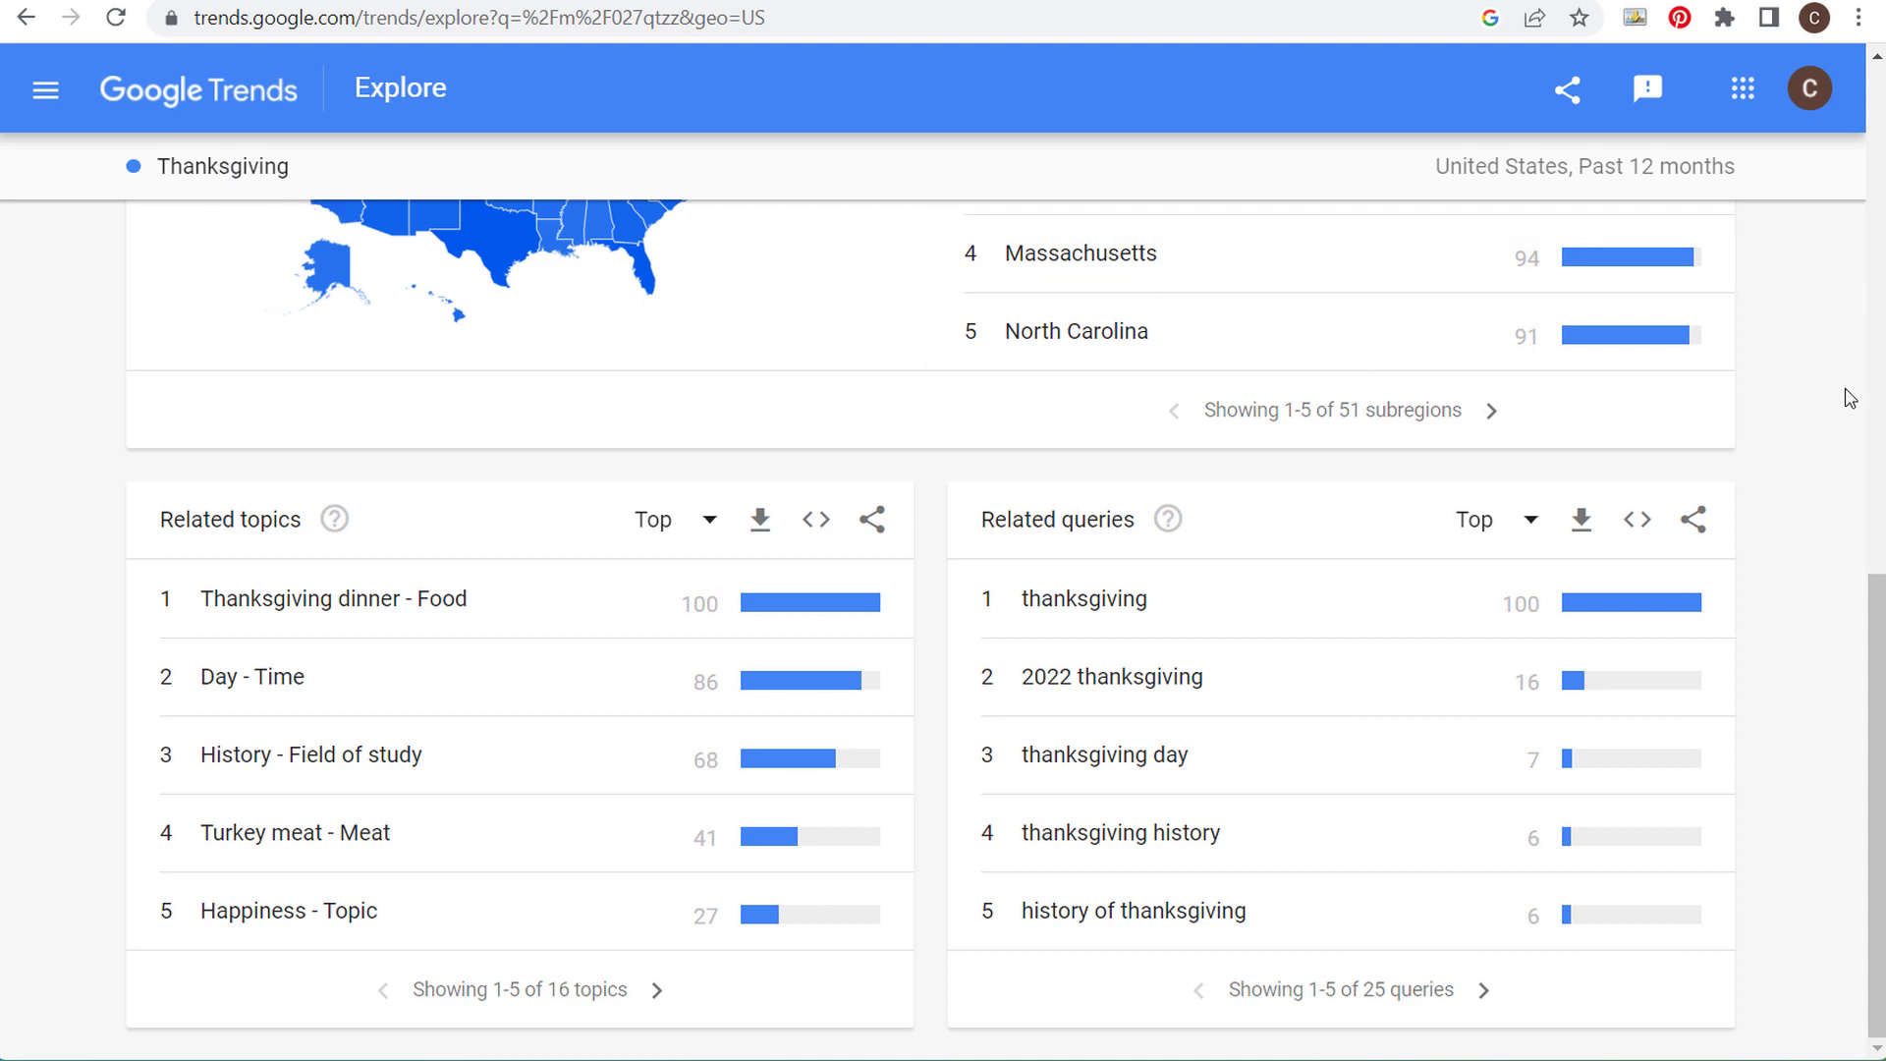
# - Replace the explored Thanksgiving topic with "Luxury SUV" as the Automotive class topic
pyautogui.scroll(12, 1130, 432)
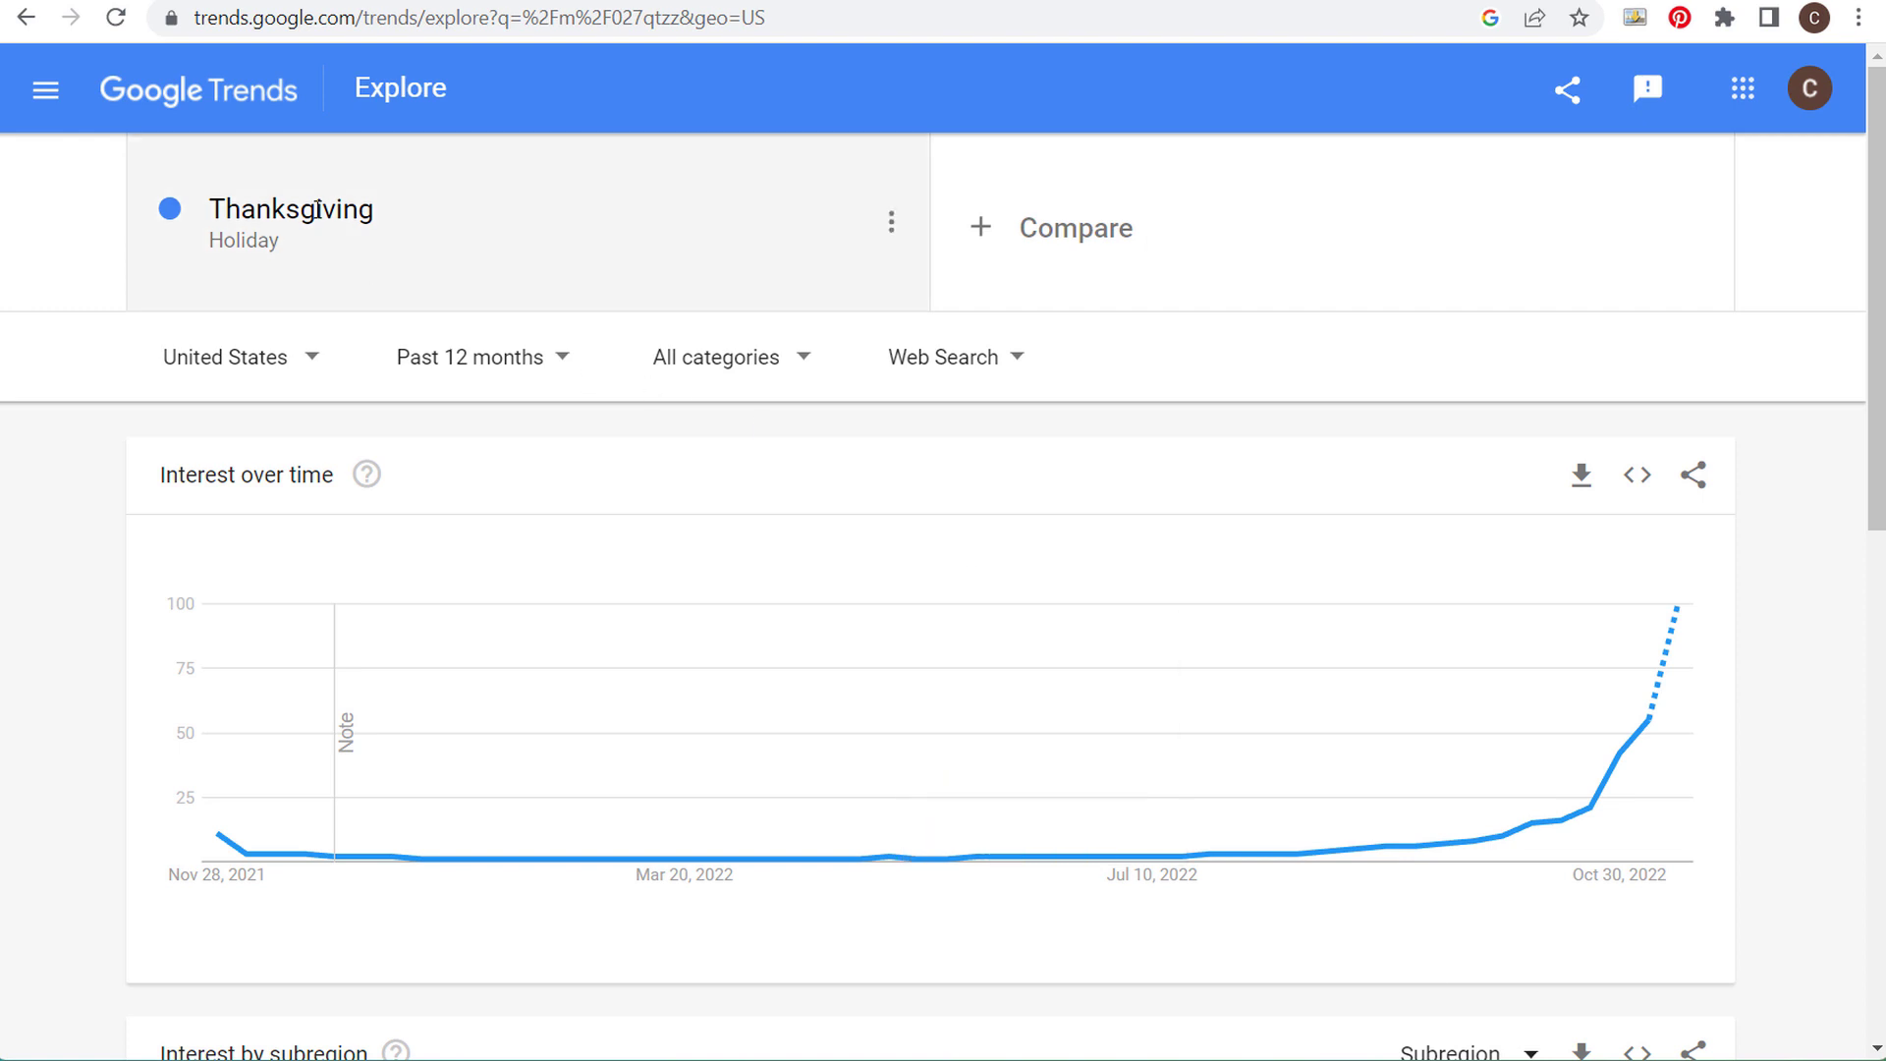
pyautogui.click(317, 211)
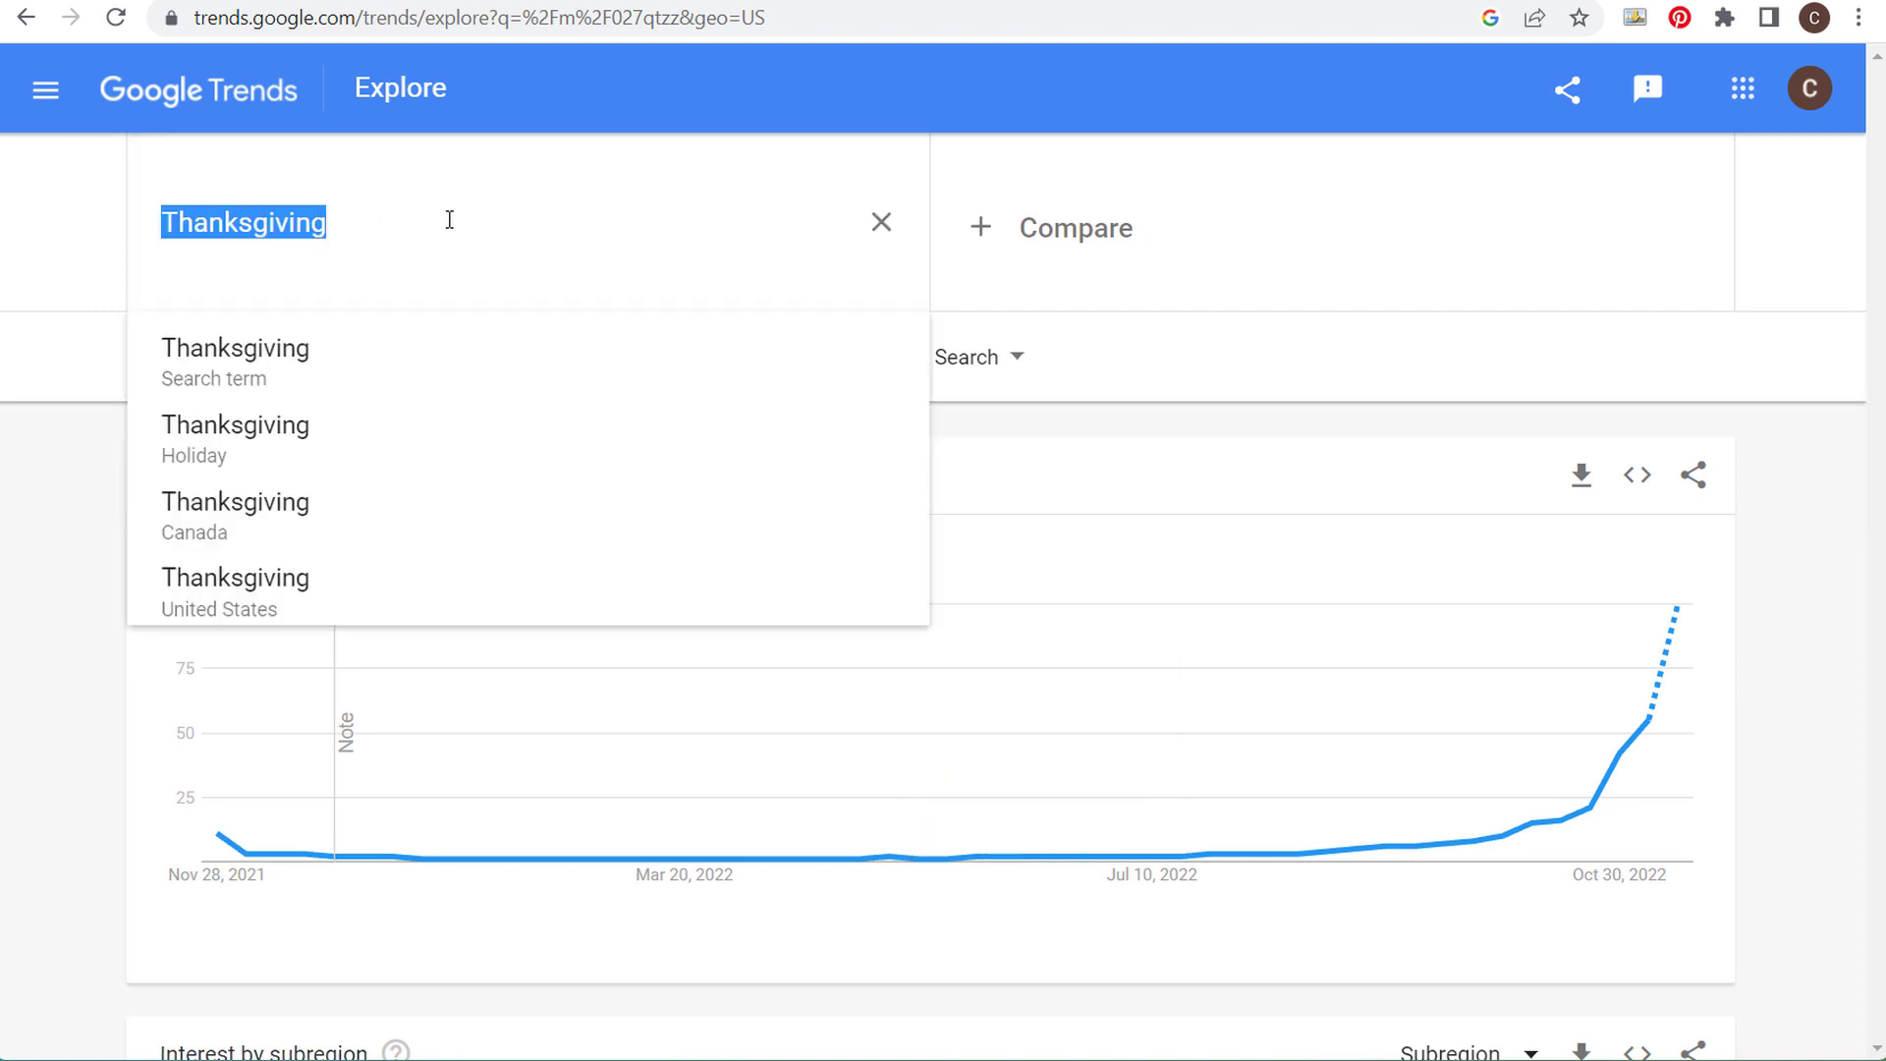
pyautogui.write('L')
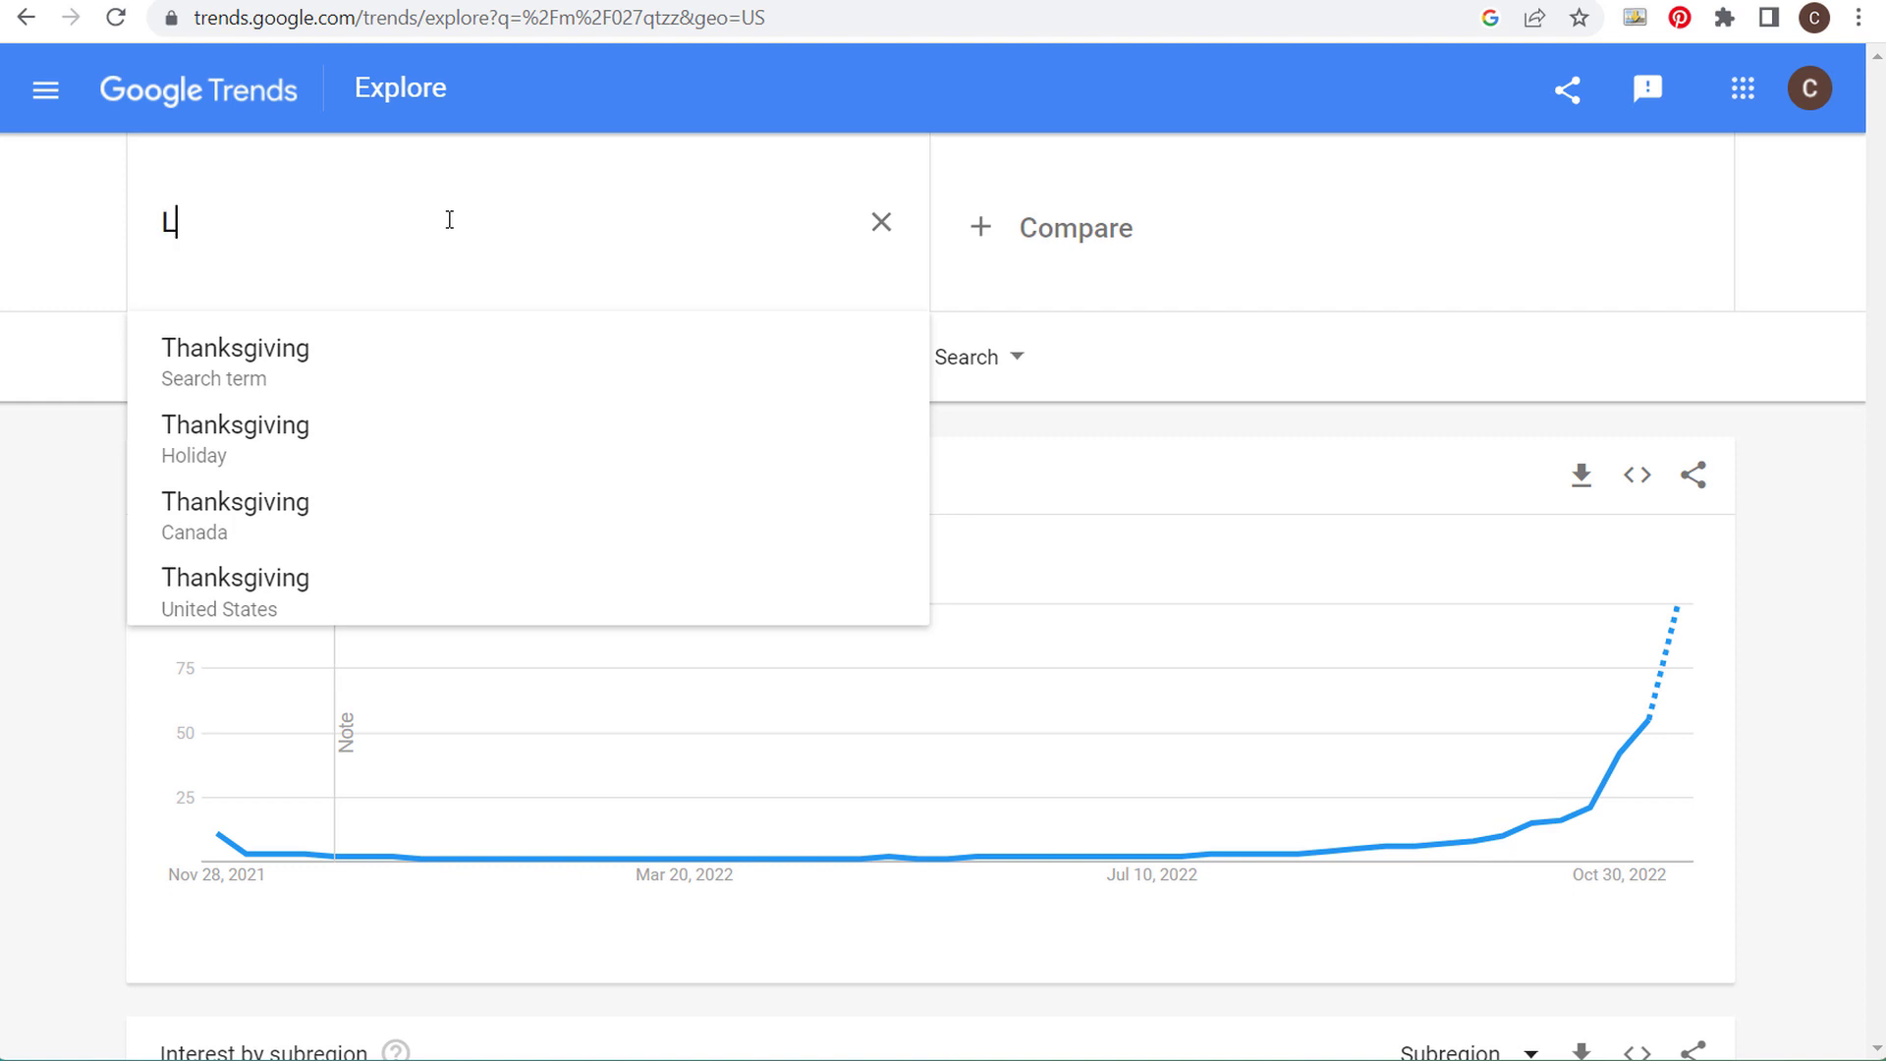
pyautogui.write('uxury SUV')
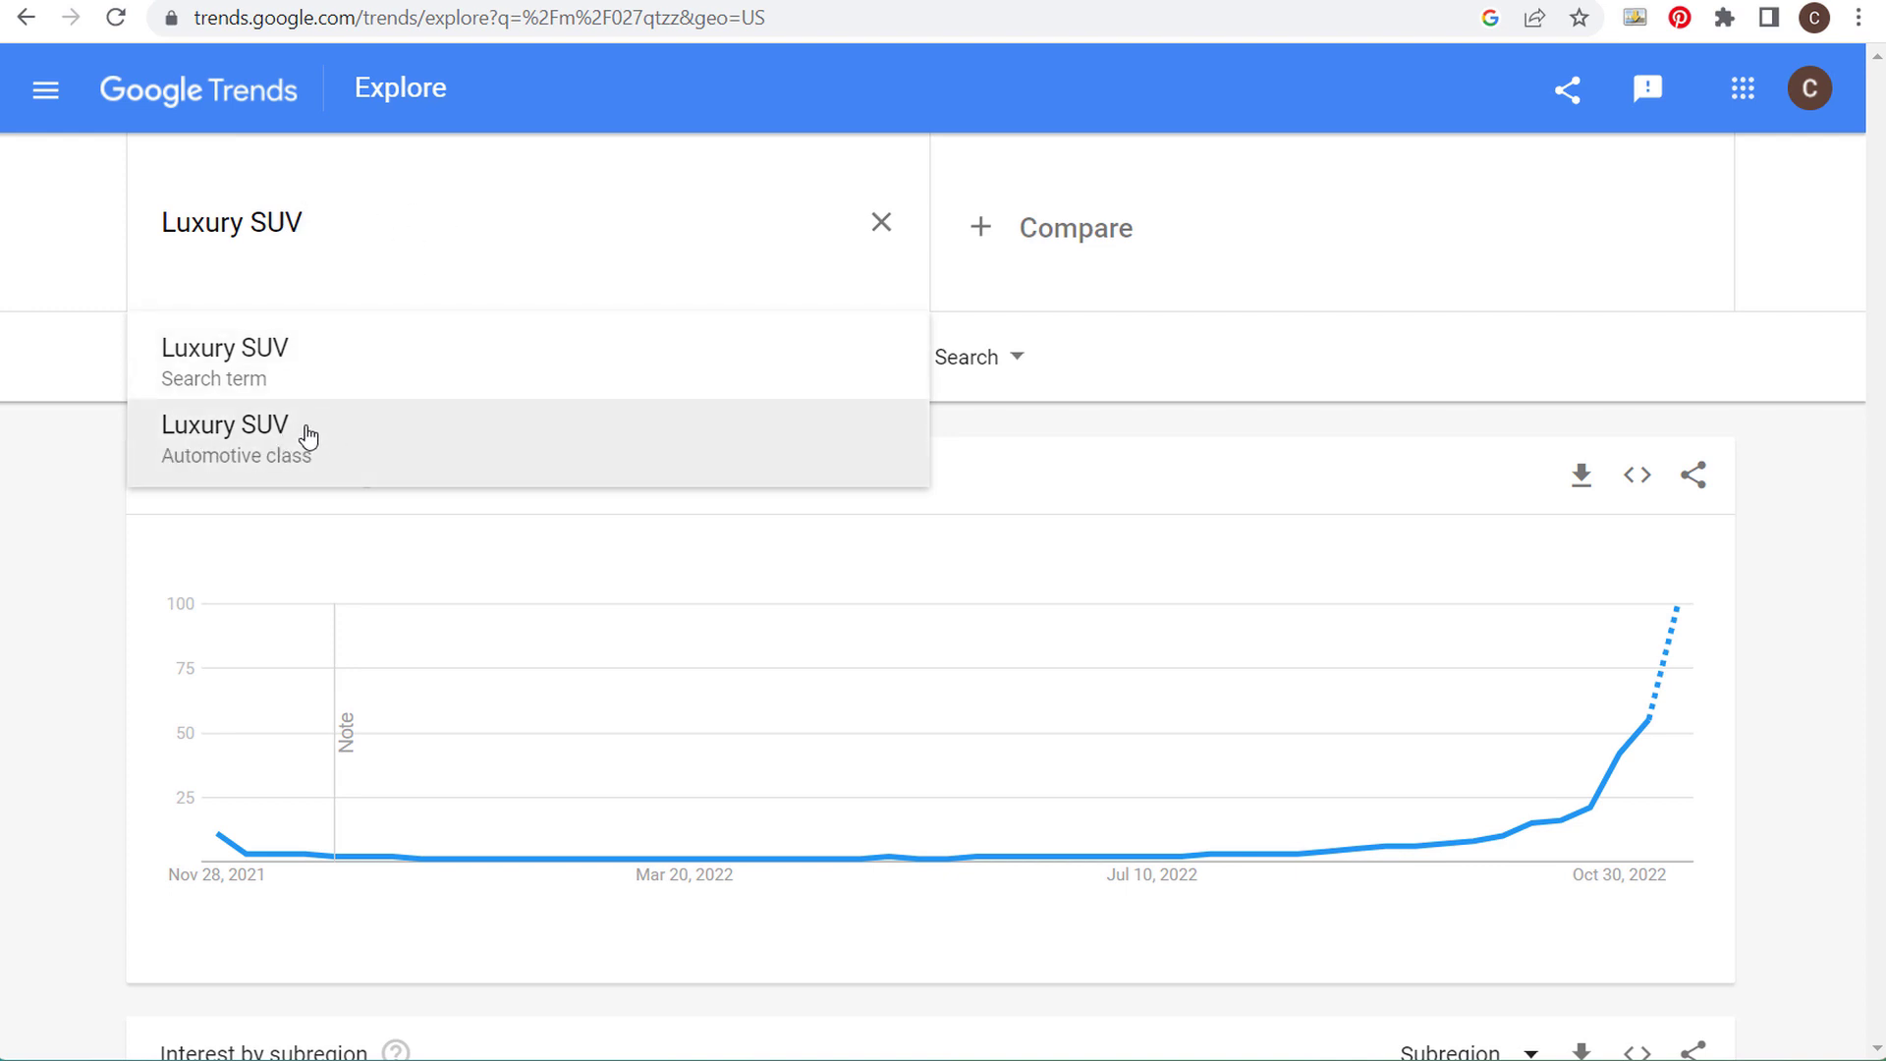
pyautogui.click(304, 442)
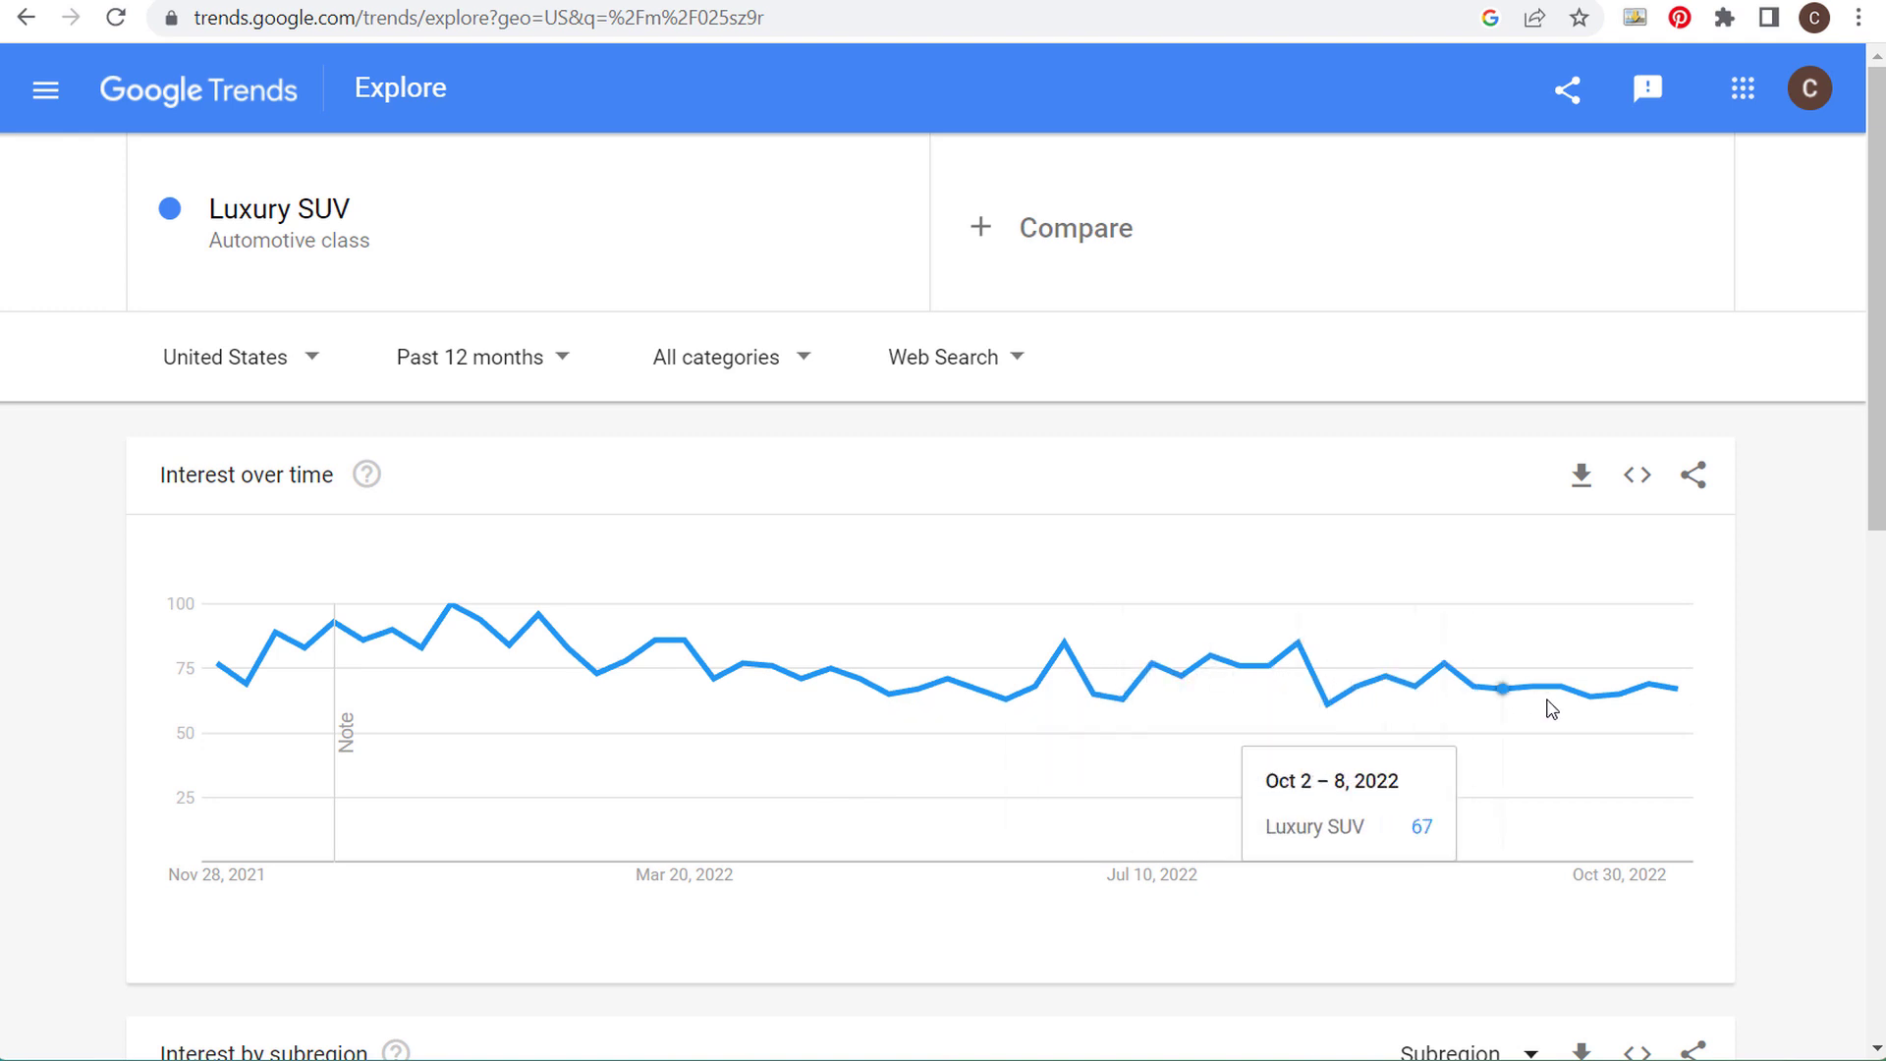
# - Set the time range for the Luxury SUV trend to Past 5 years
pyautogui.click(490, 362)
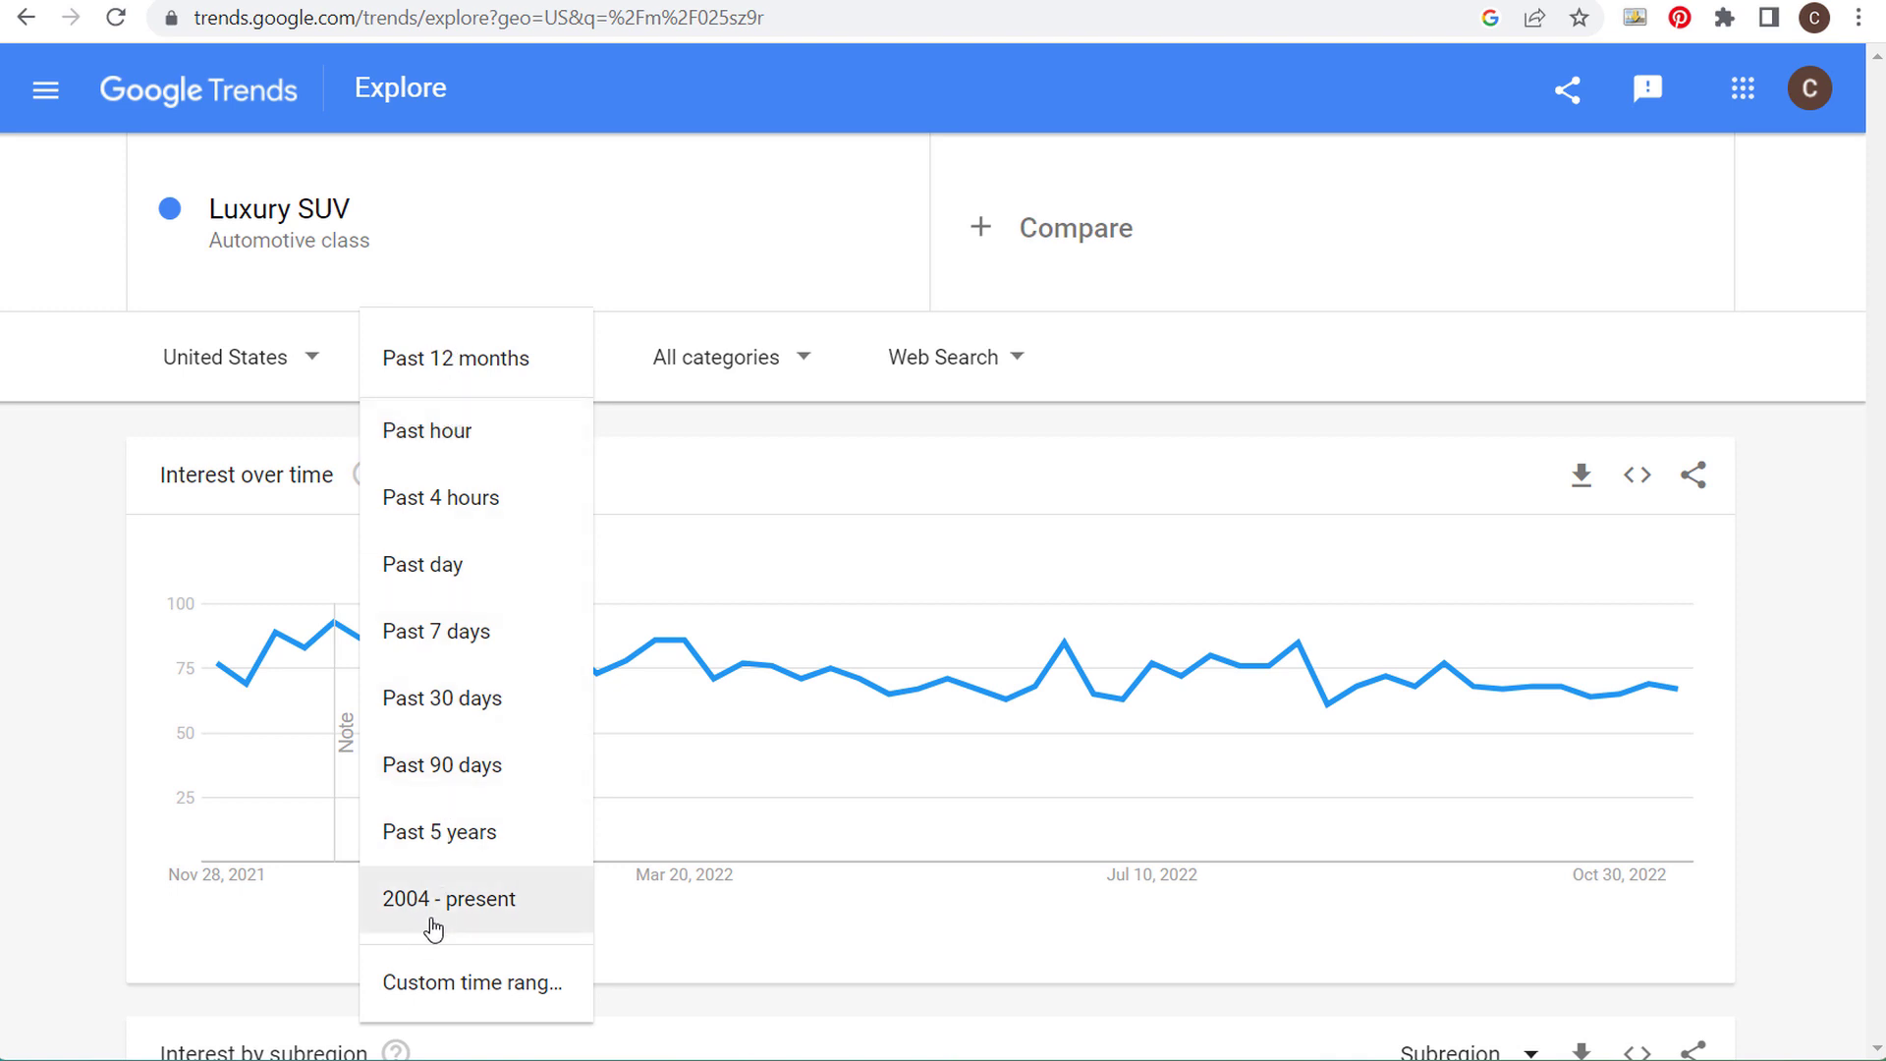
pyautogui.click(464, 833)
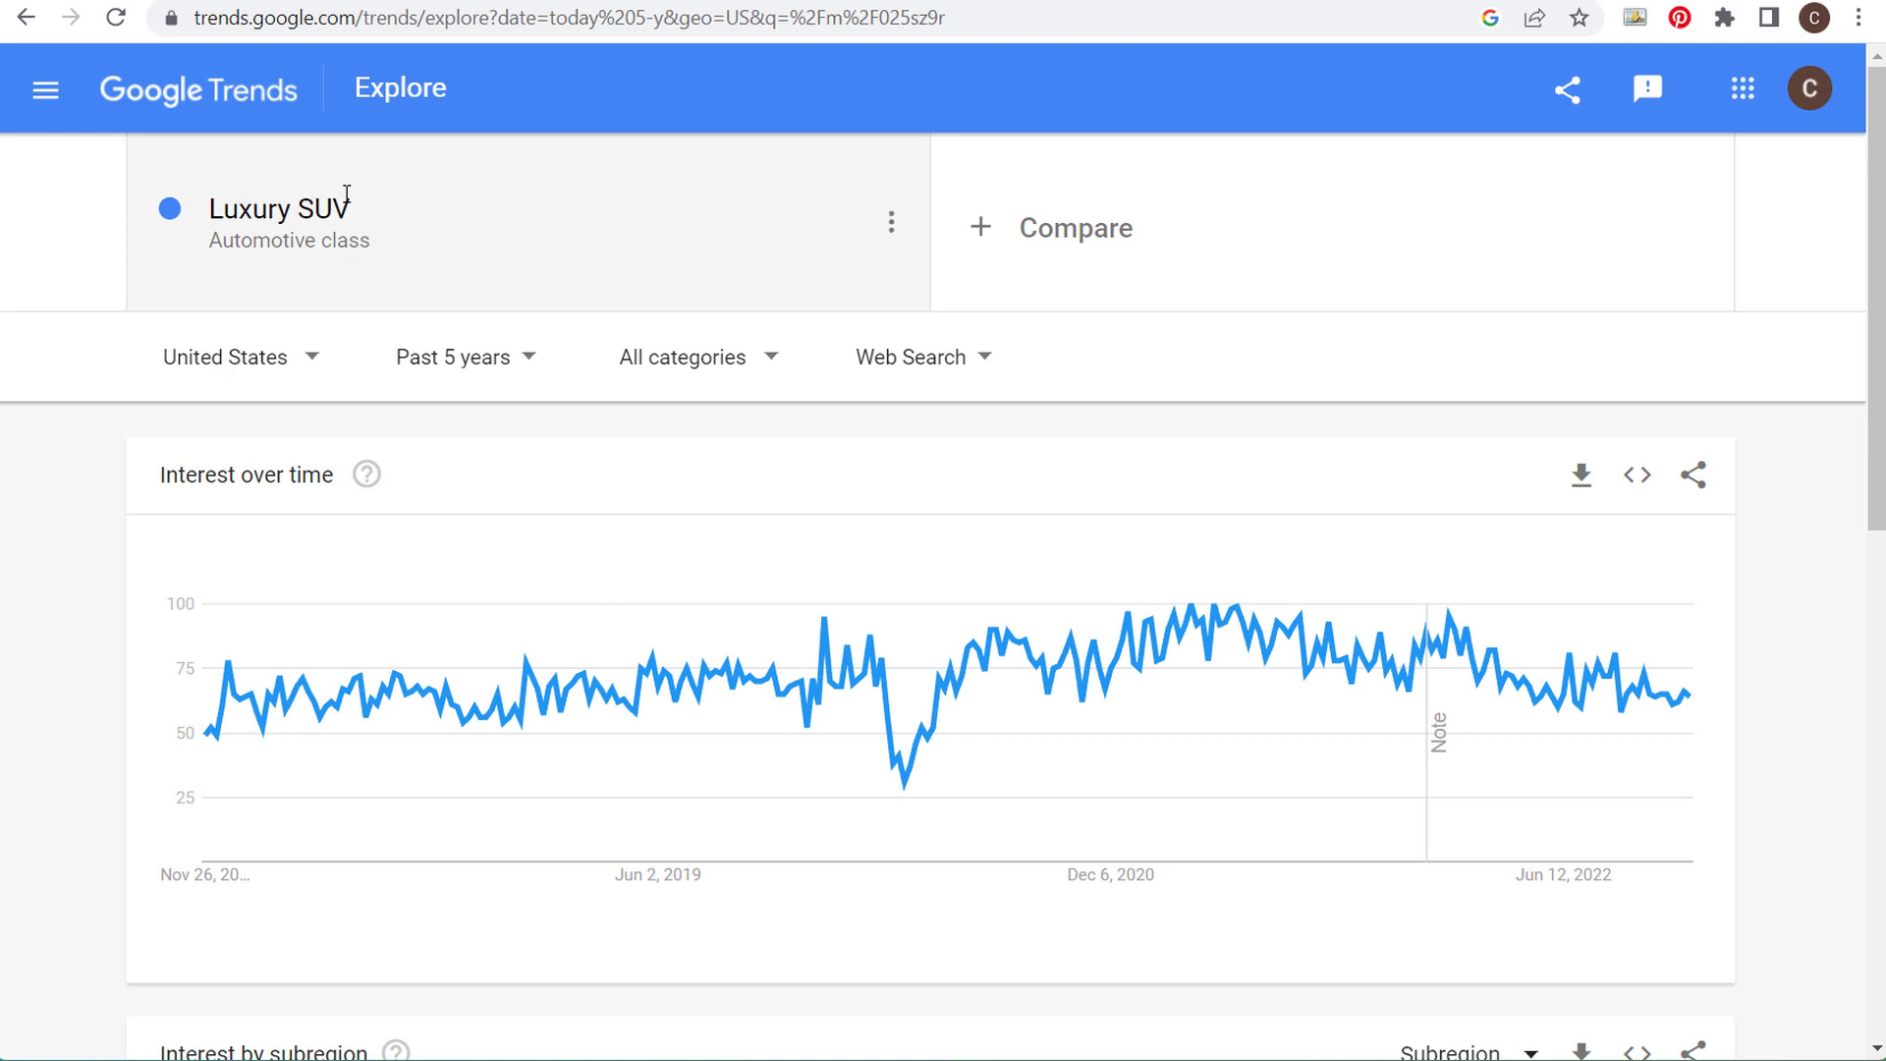
# - Replace the explored Luxury SUV topic with "Thanksgiving" as the Holiday topic
pyautogui.click(363, 226)
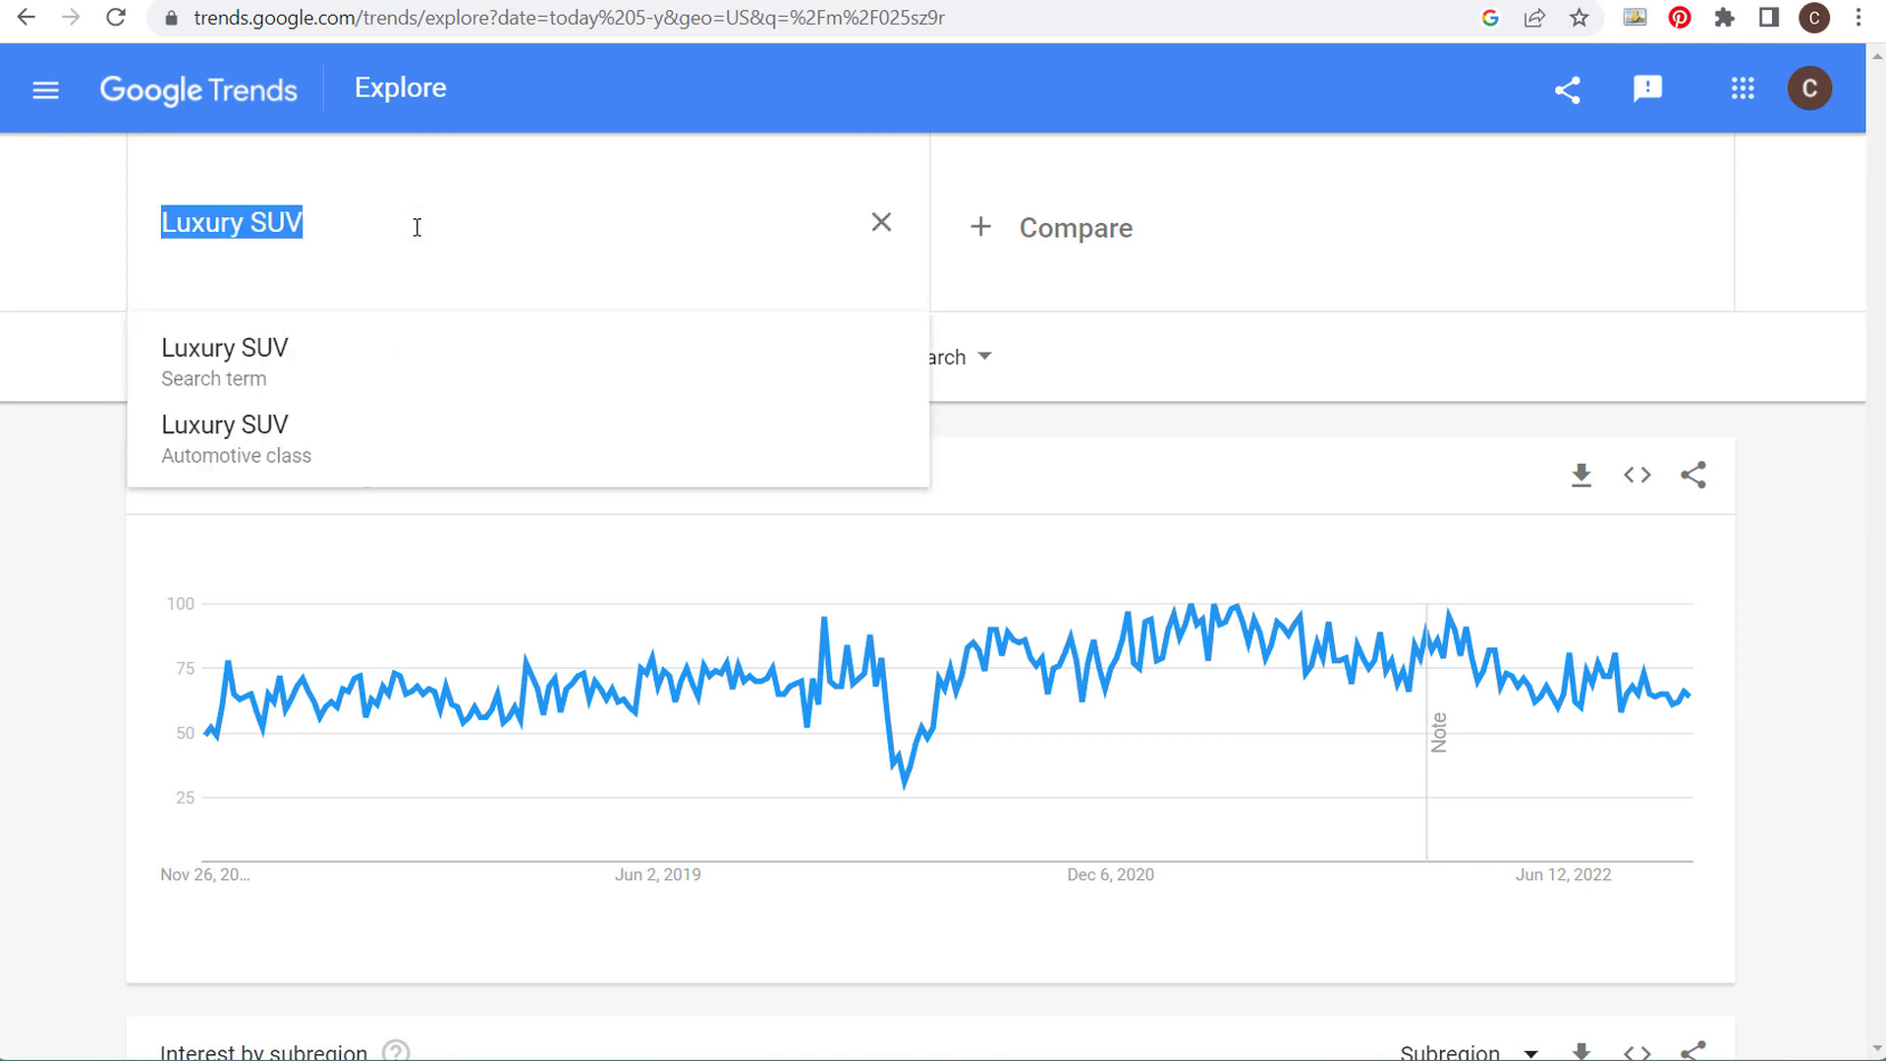
pyautogui.write('Thanksgiving')
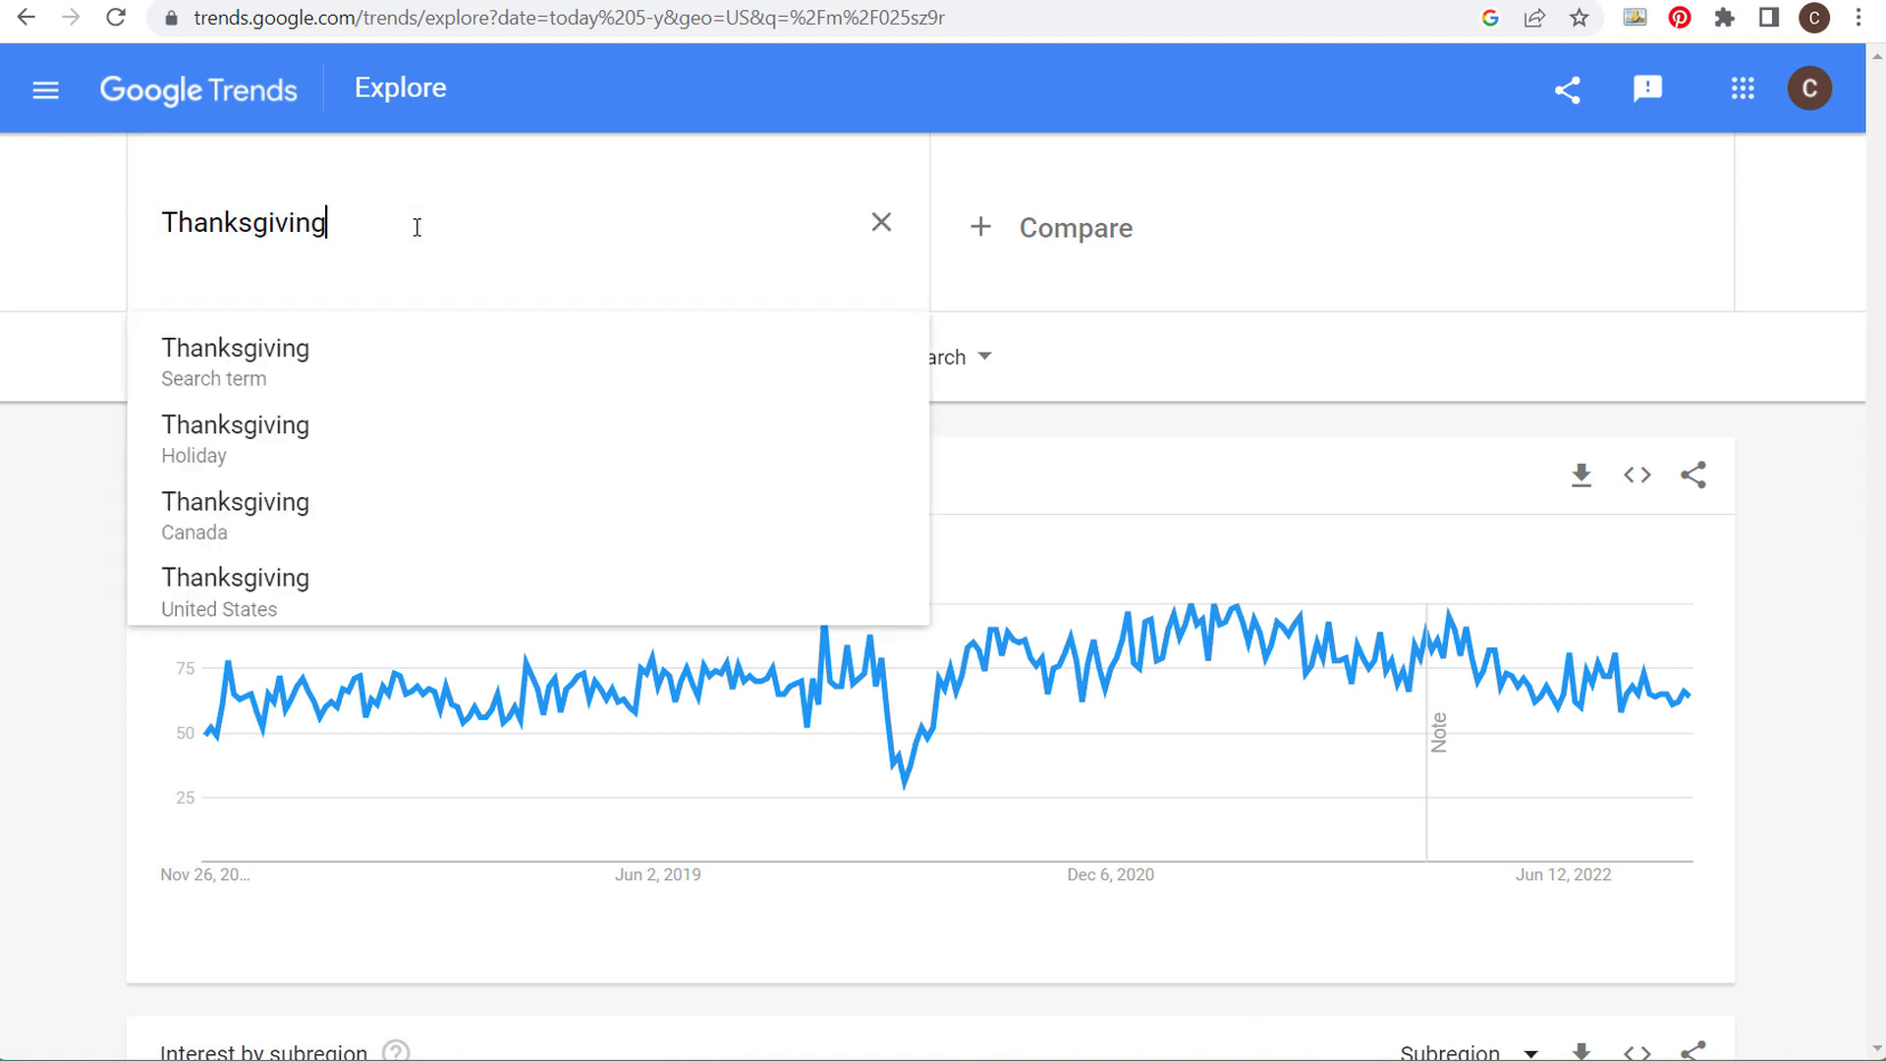
pyautogui.click(385, 435)
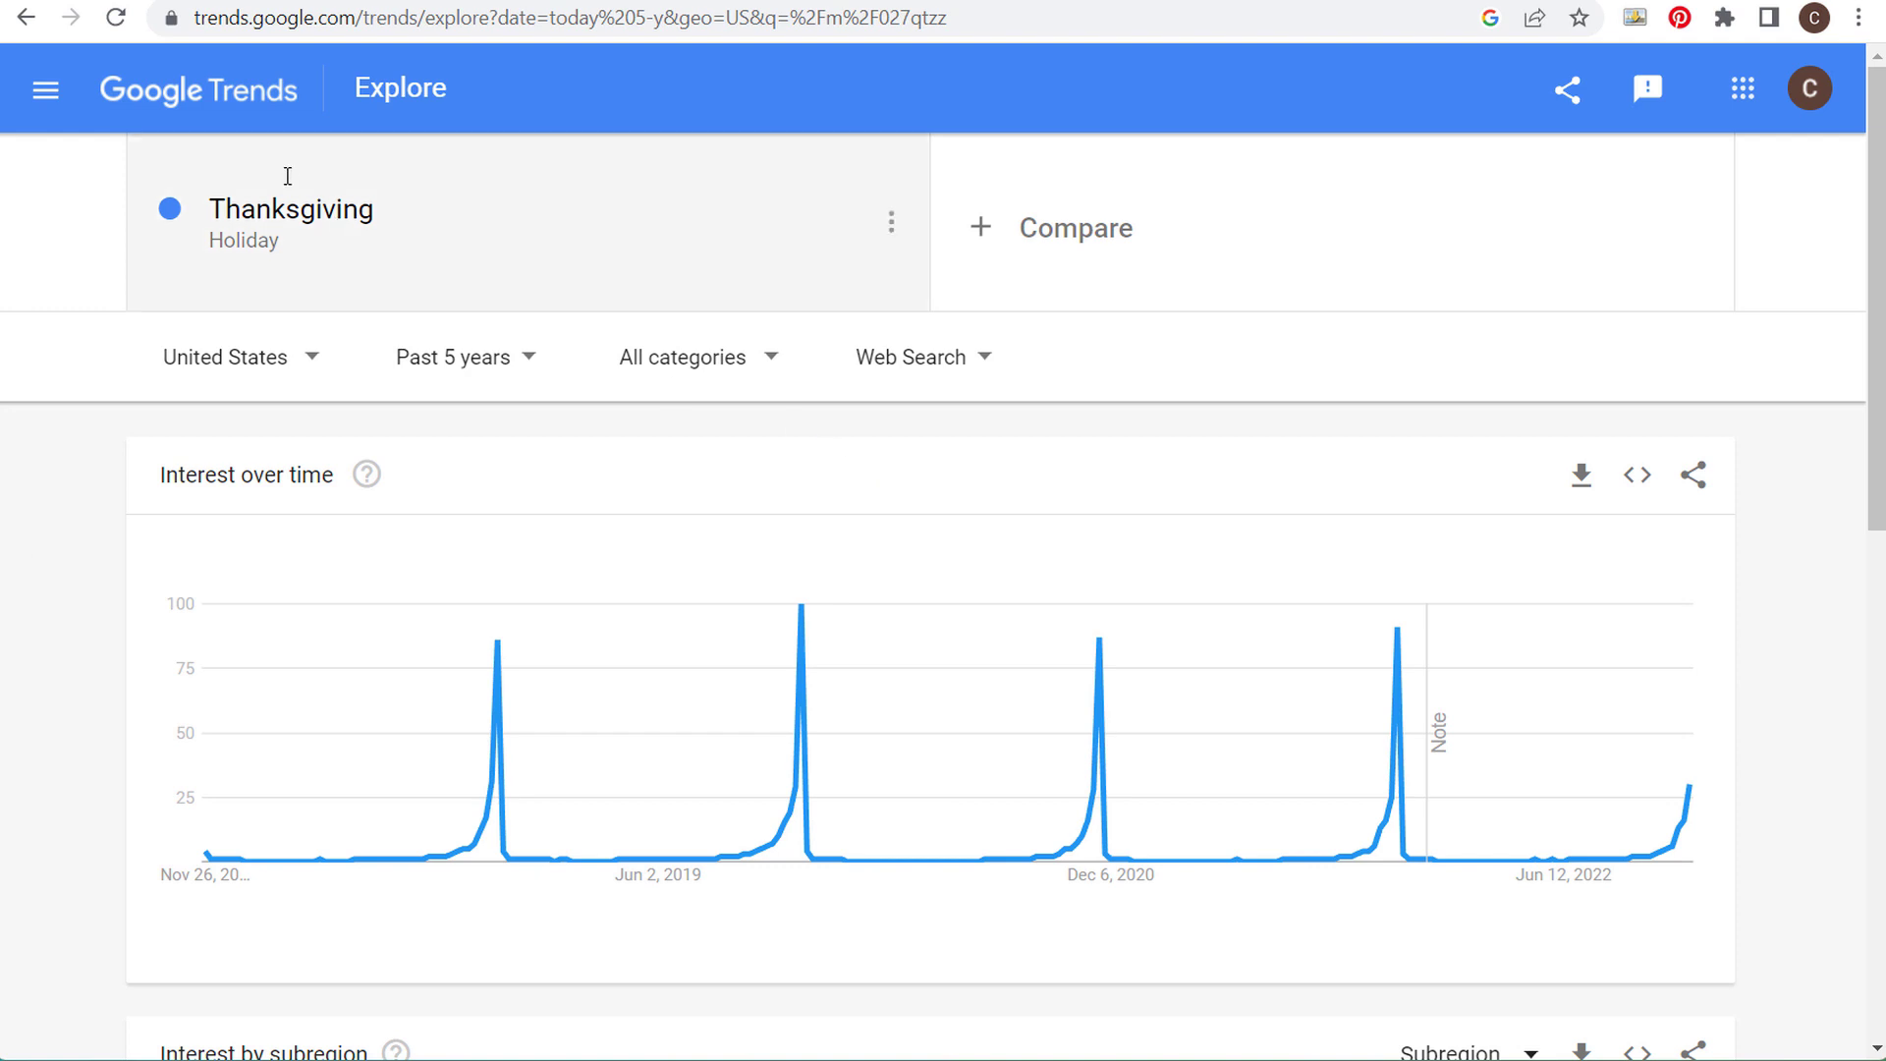
# - Change the explored topic from Thanksgiving back to "Luxury SUV" as the Automotive class topic
pyautogui.click(304, 218)
pyautogui.doubleClick(255, 220)
pyautogui.write('Lu')
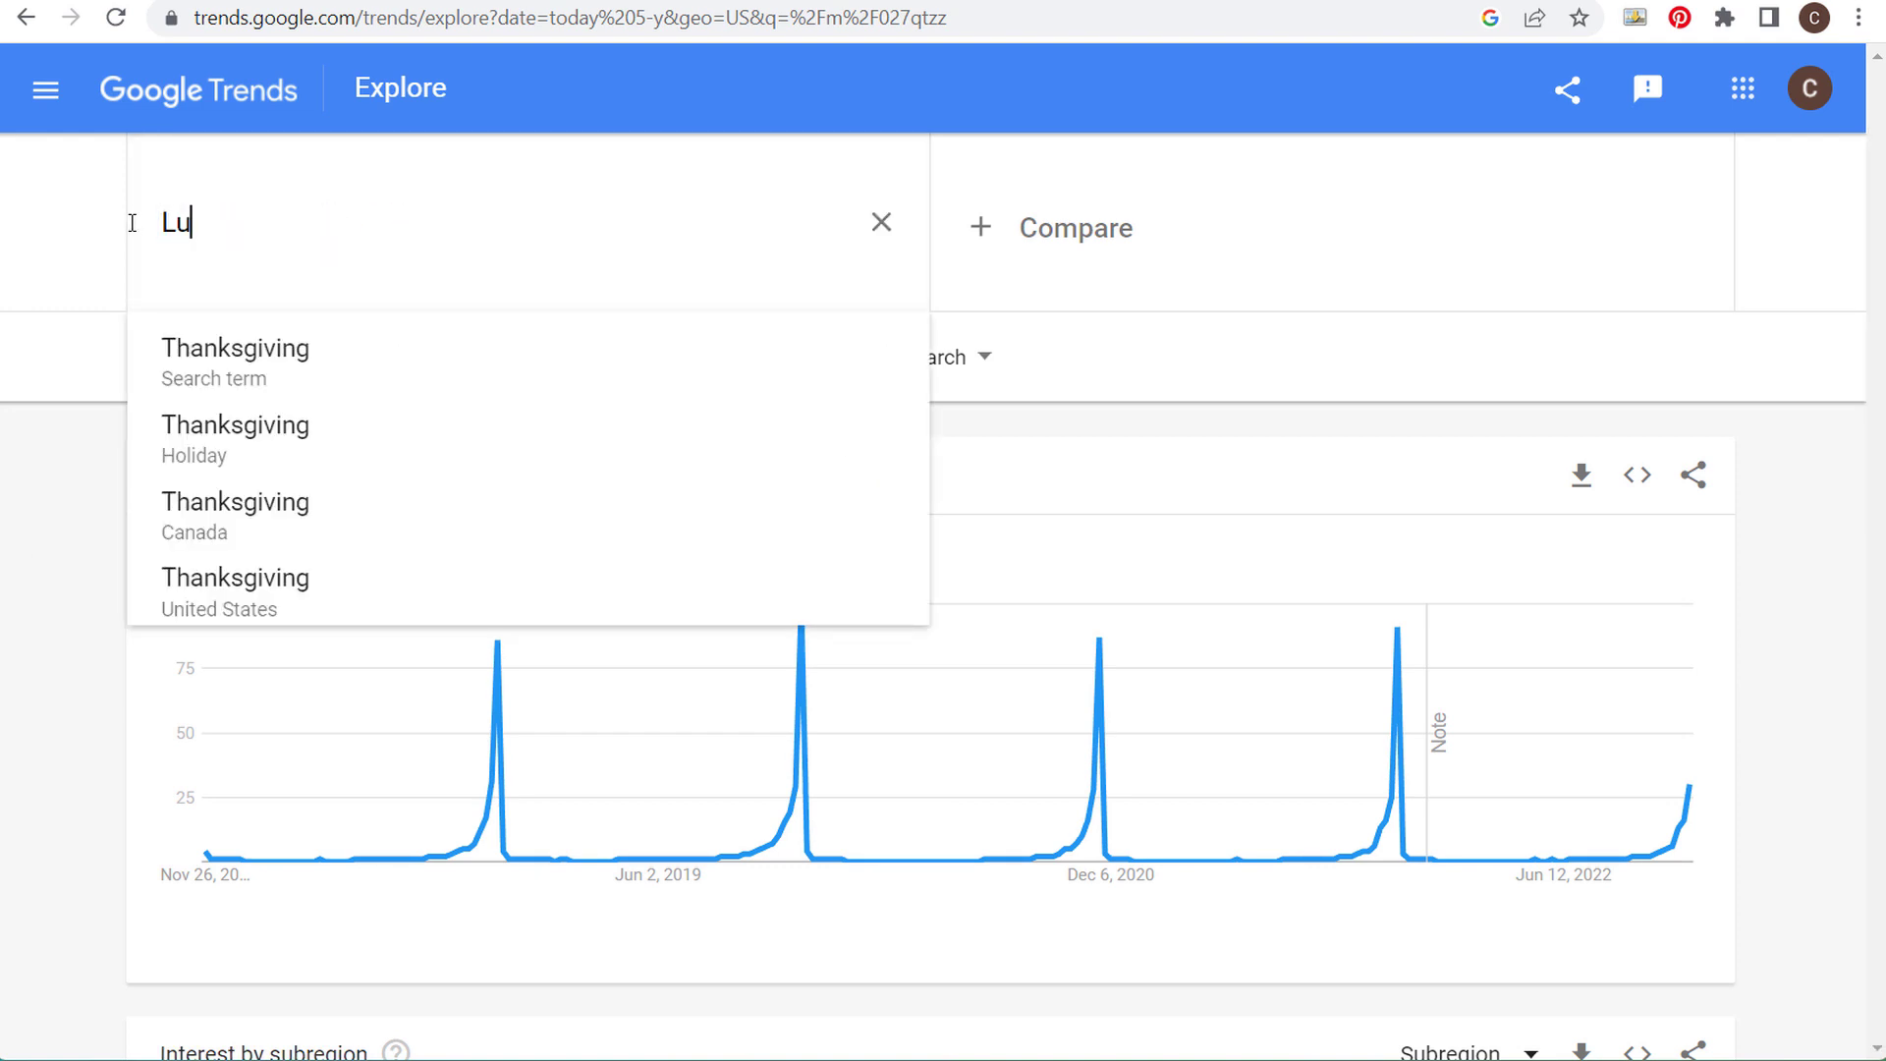
pyautogui.write('xury SUV')
pyautogui.press('Return')
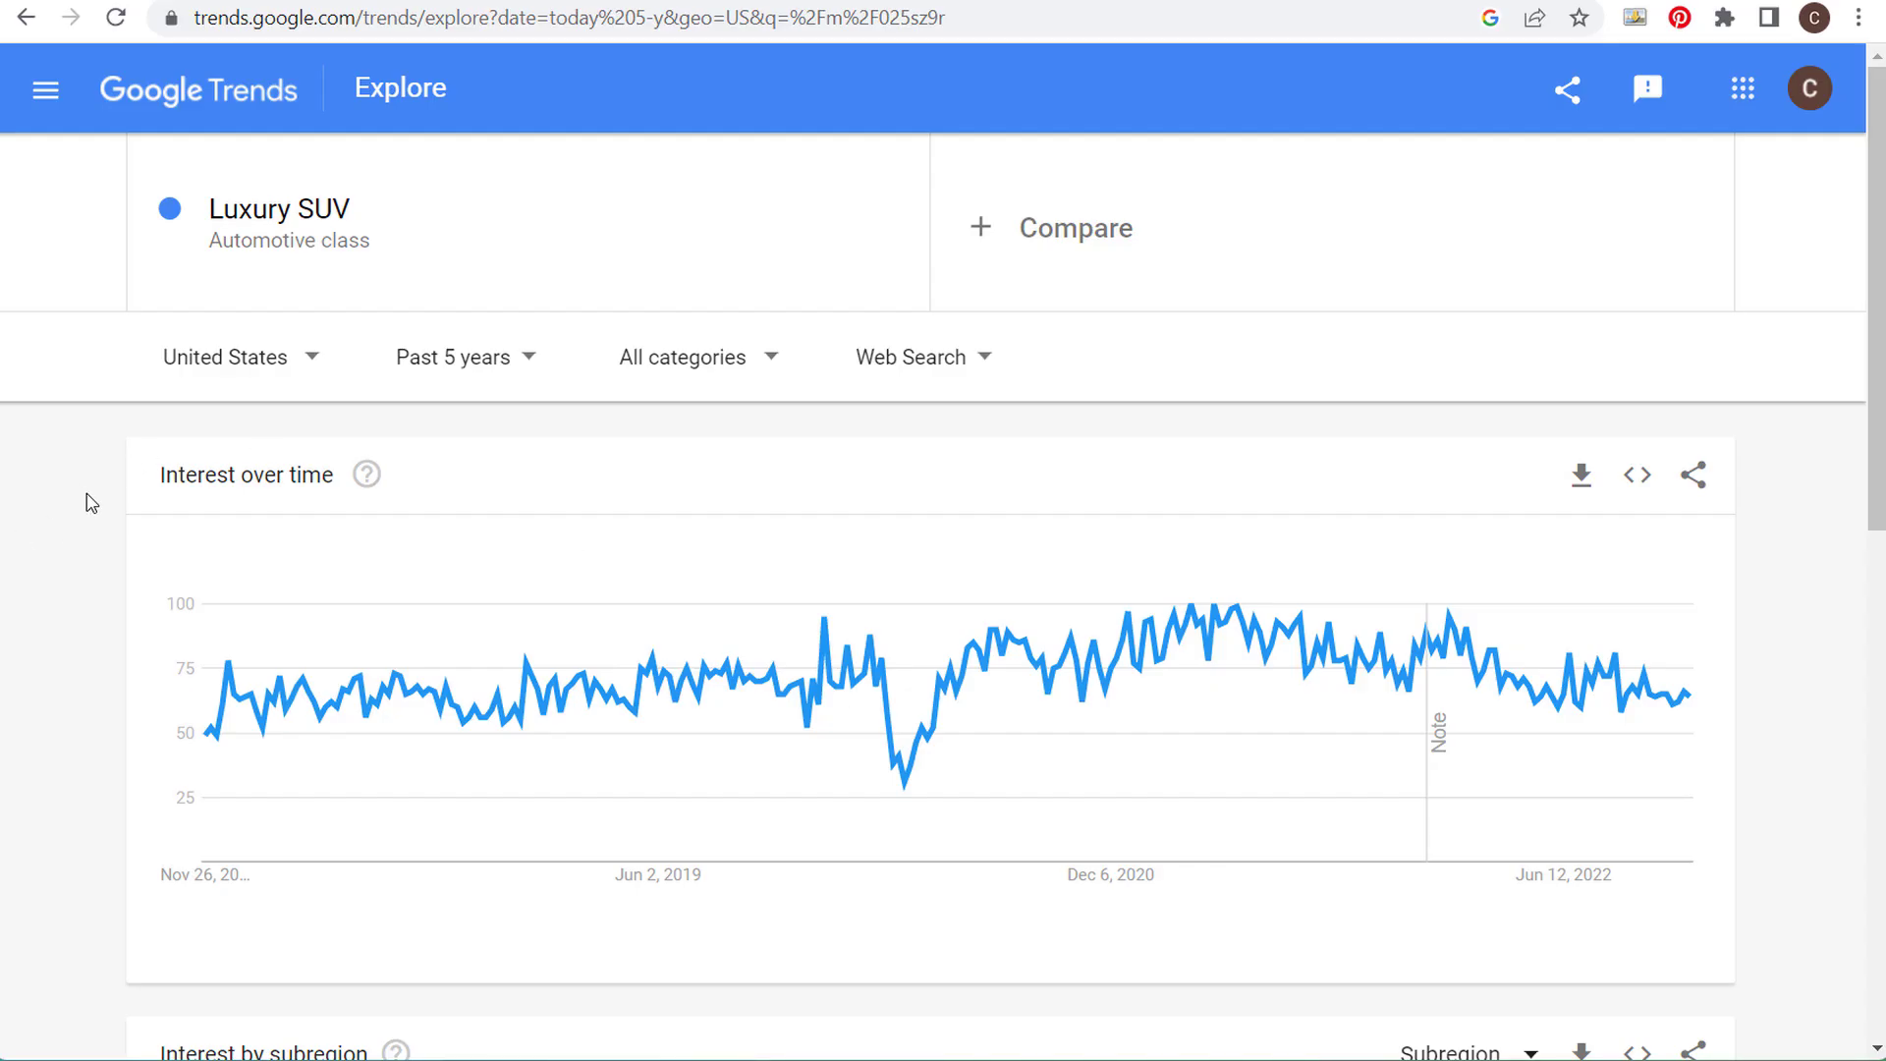
# - Examine the interest by subregion and the rising related topics and queries for Luxury SUV over the Past 5 years
pyautogui.scroll(-8, 91, 503)
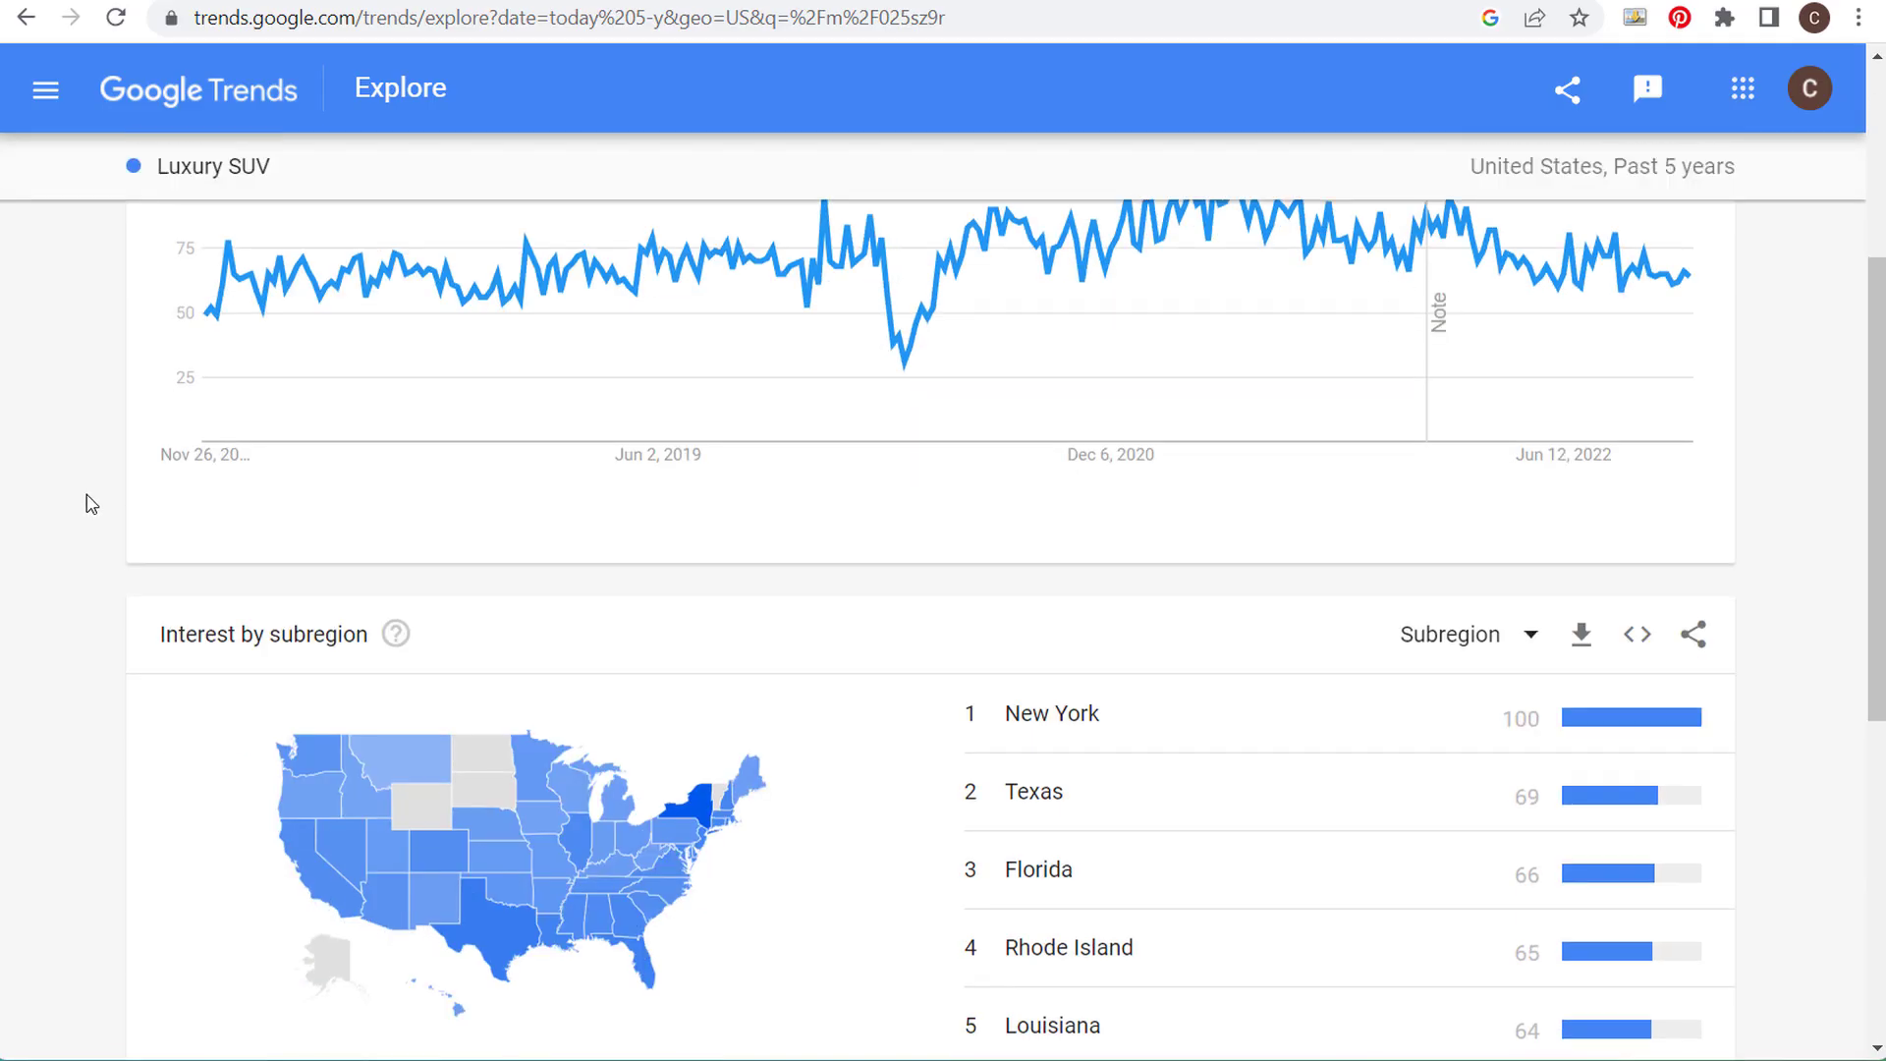
pyautogui.scroll(-3, 27, 425)
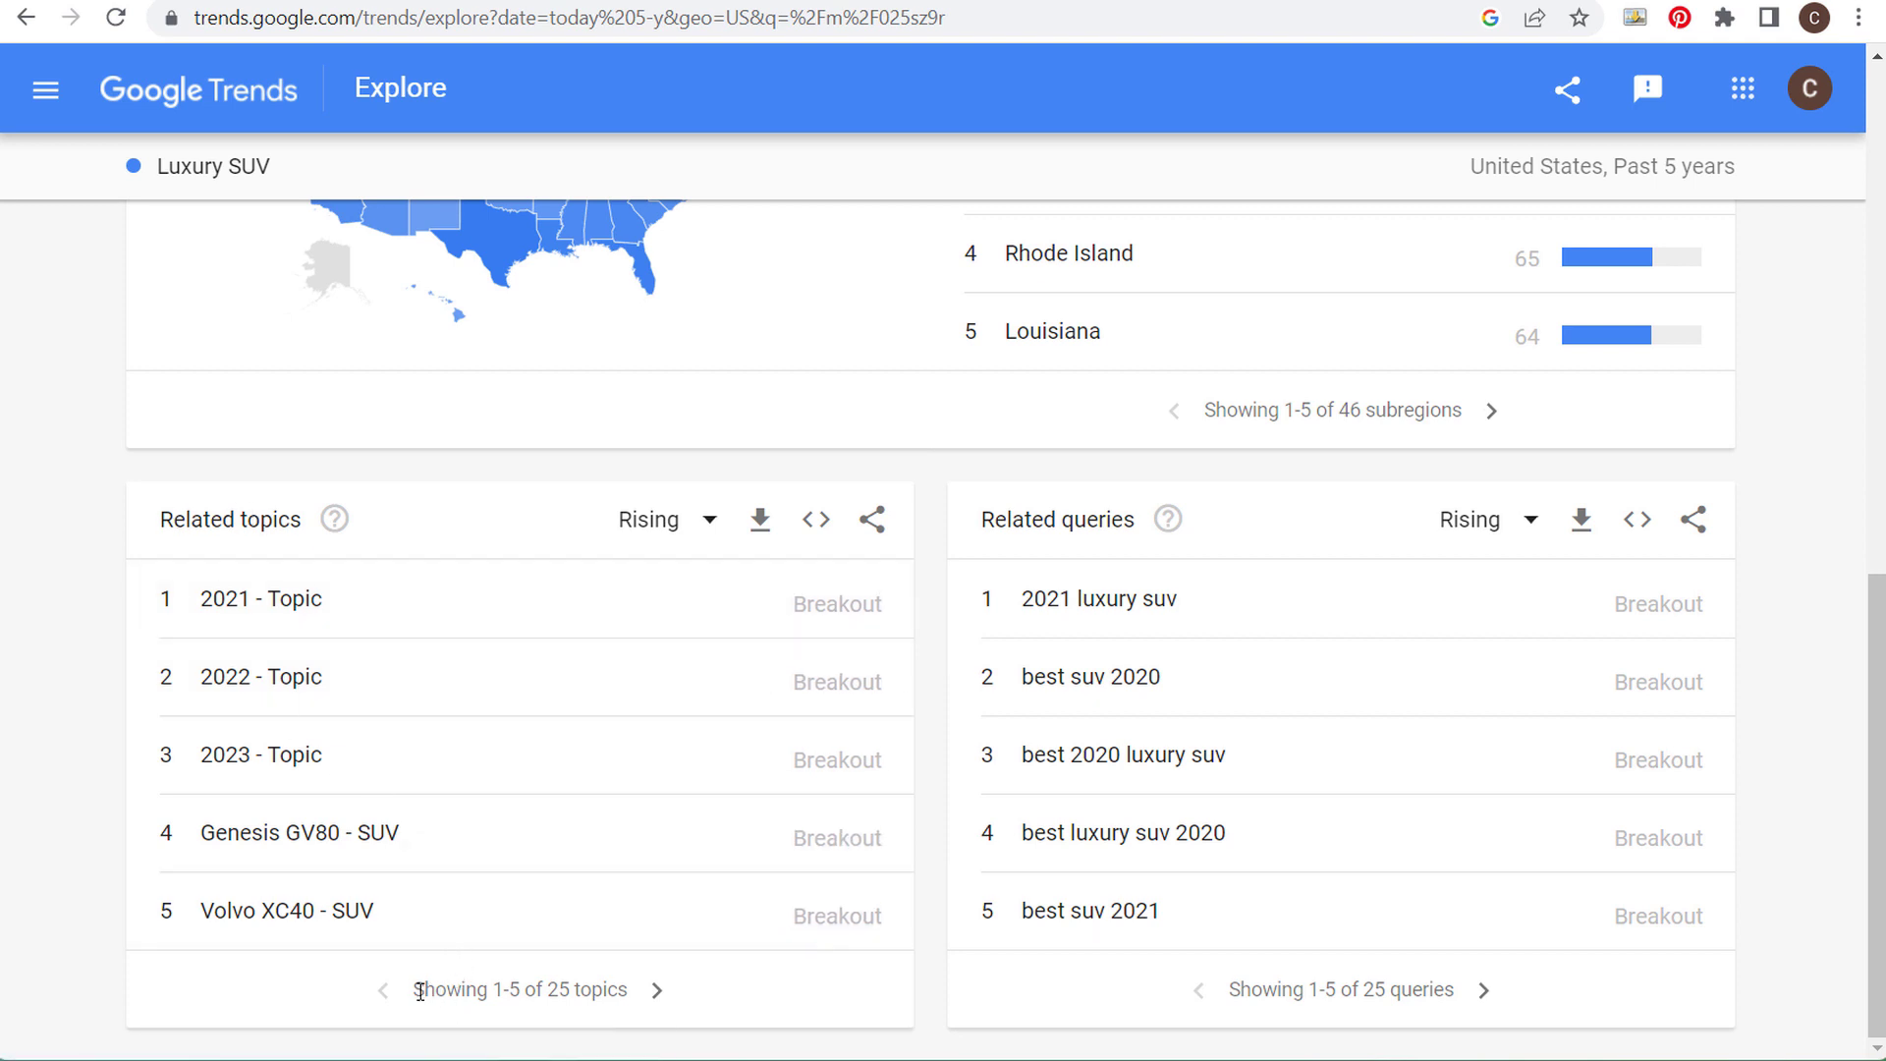
pyautogui.moveTo(419, 991); pyautogui.dragTo(589, 988)
pyautogui.click(590, 988)
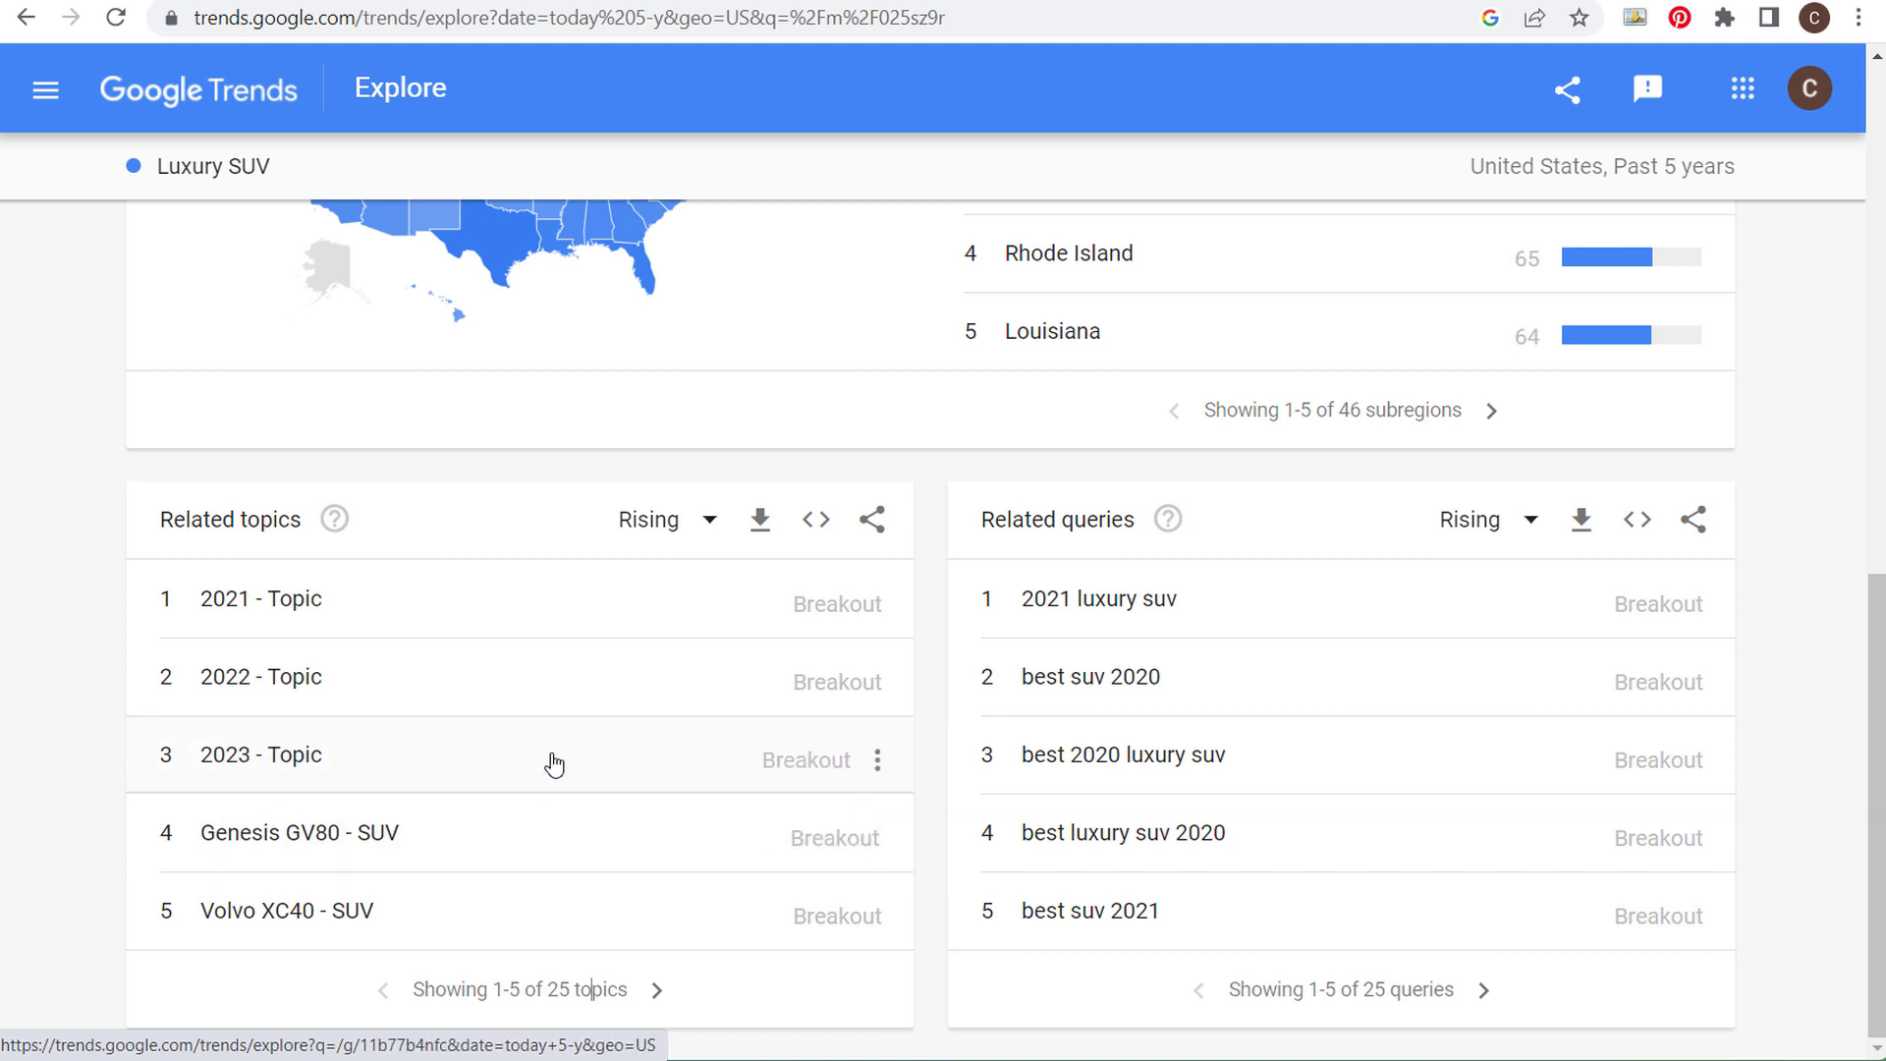
# - Set the time range for the Luxury SUV trend to Past 12 months
pyautogui.scroll(12, 111, 547)
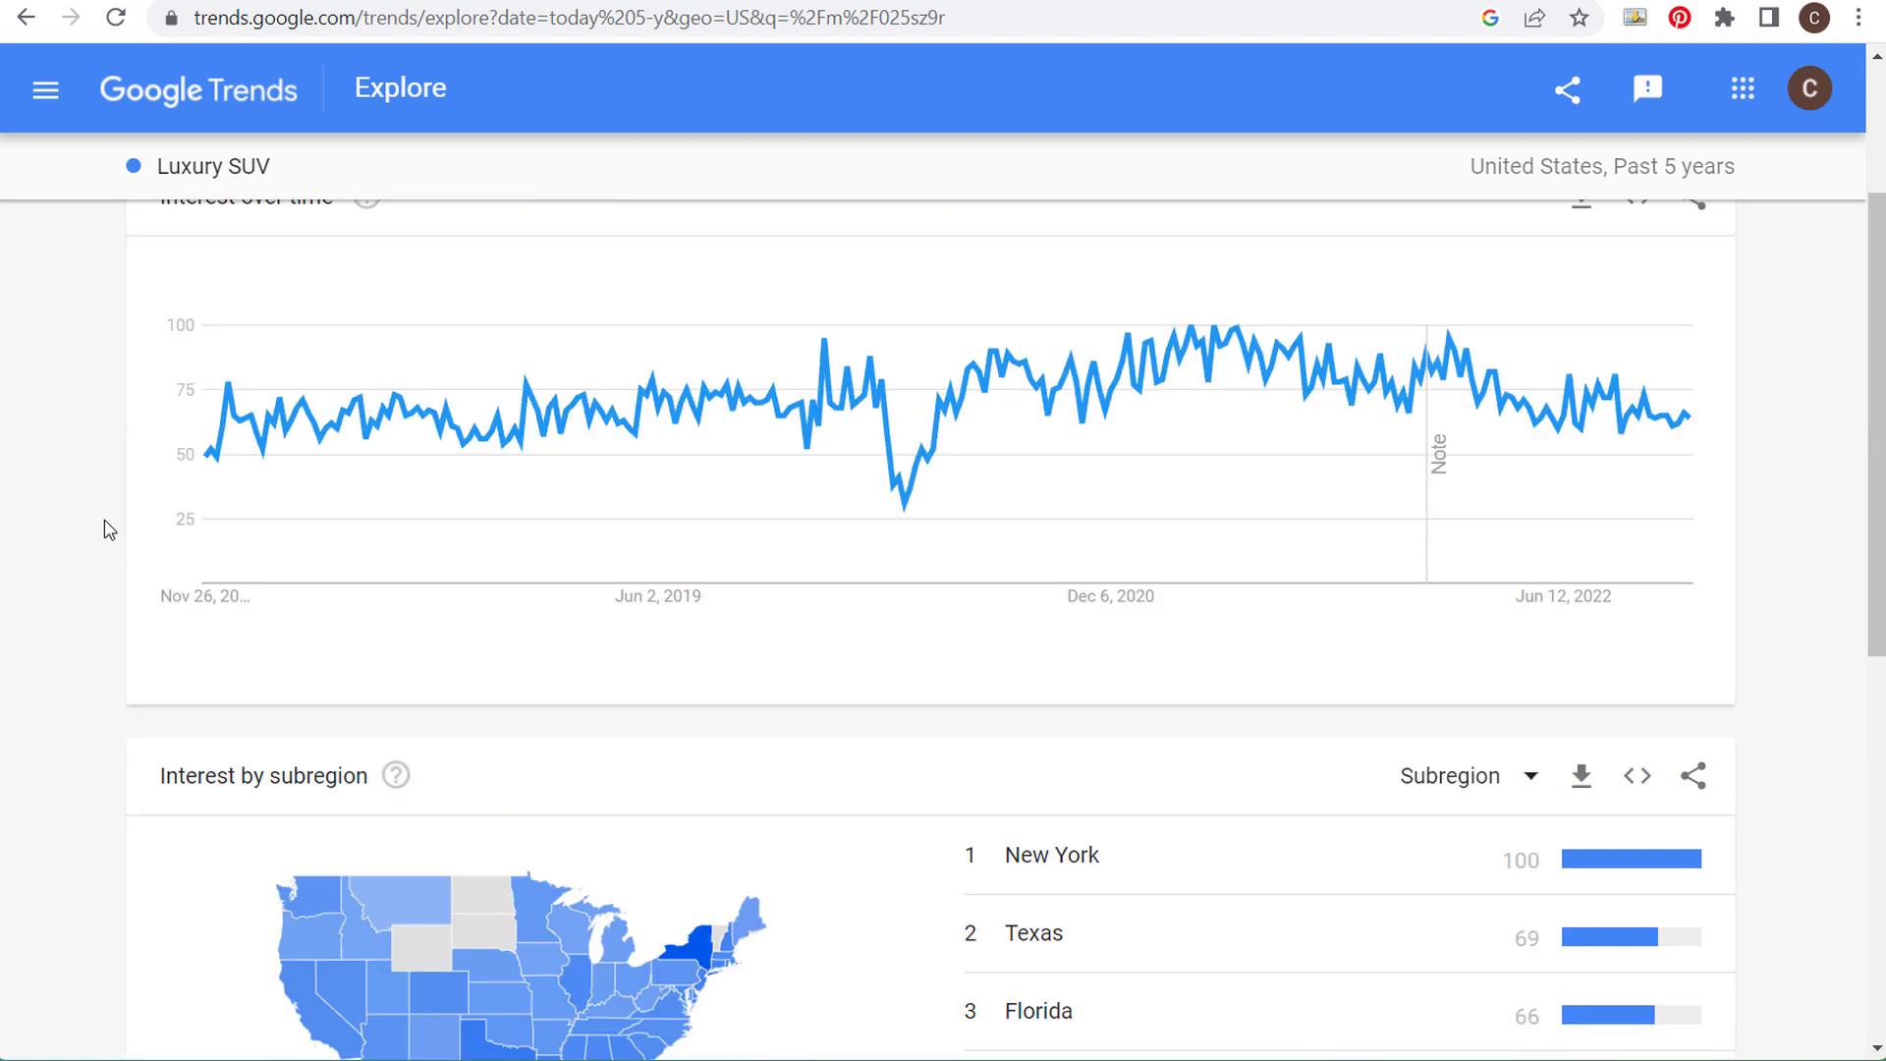
pyautogui.click(478, 369)
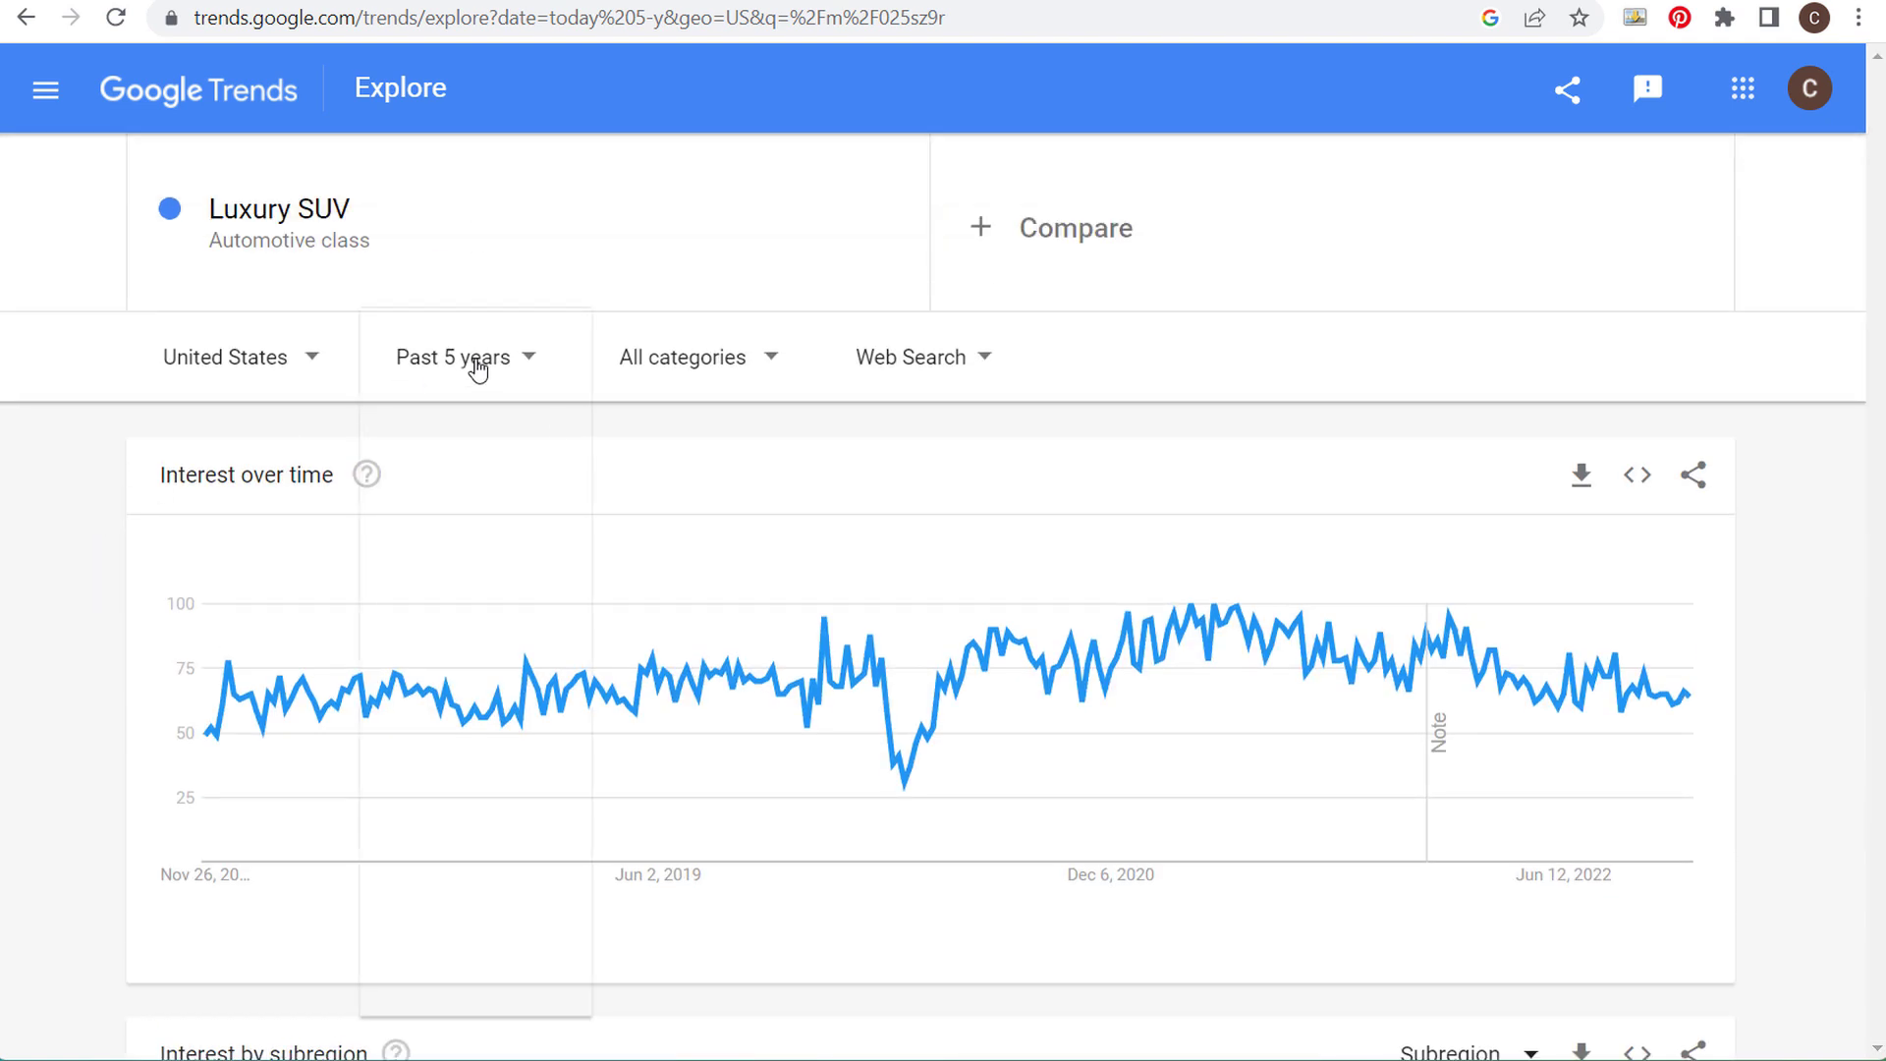
pyautogui.click(463, 830)
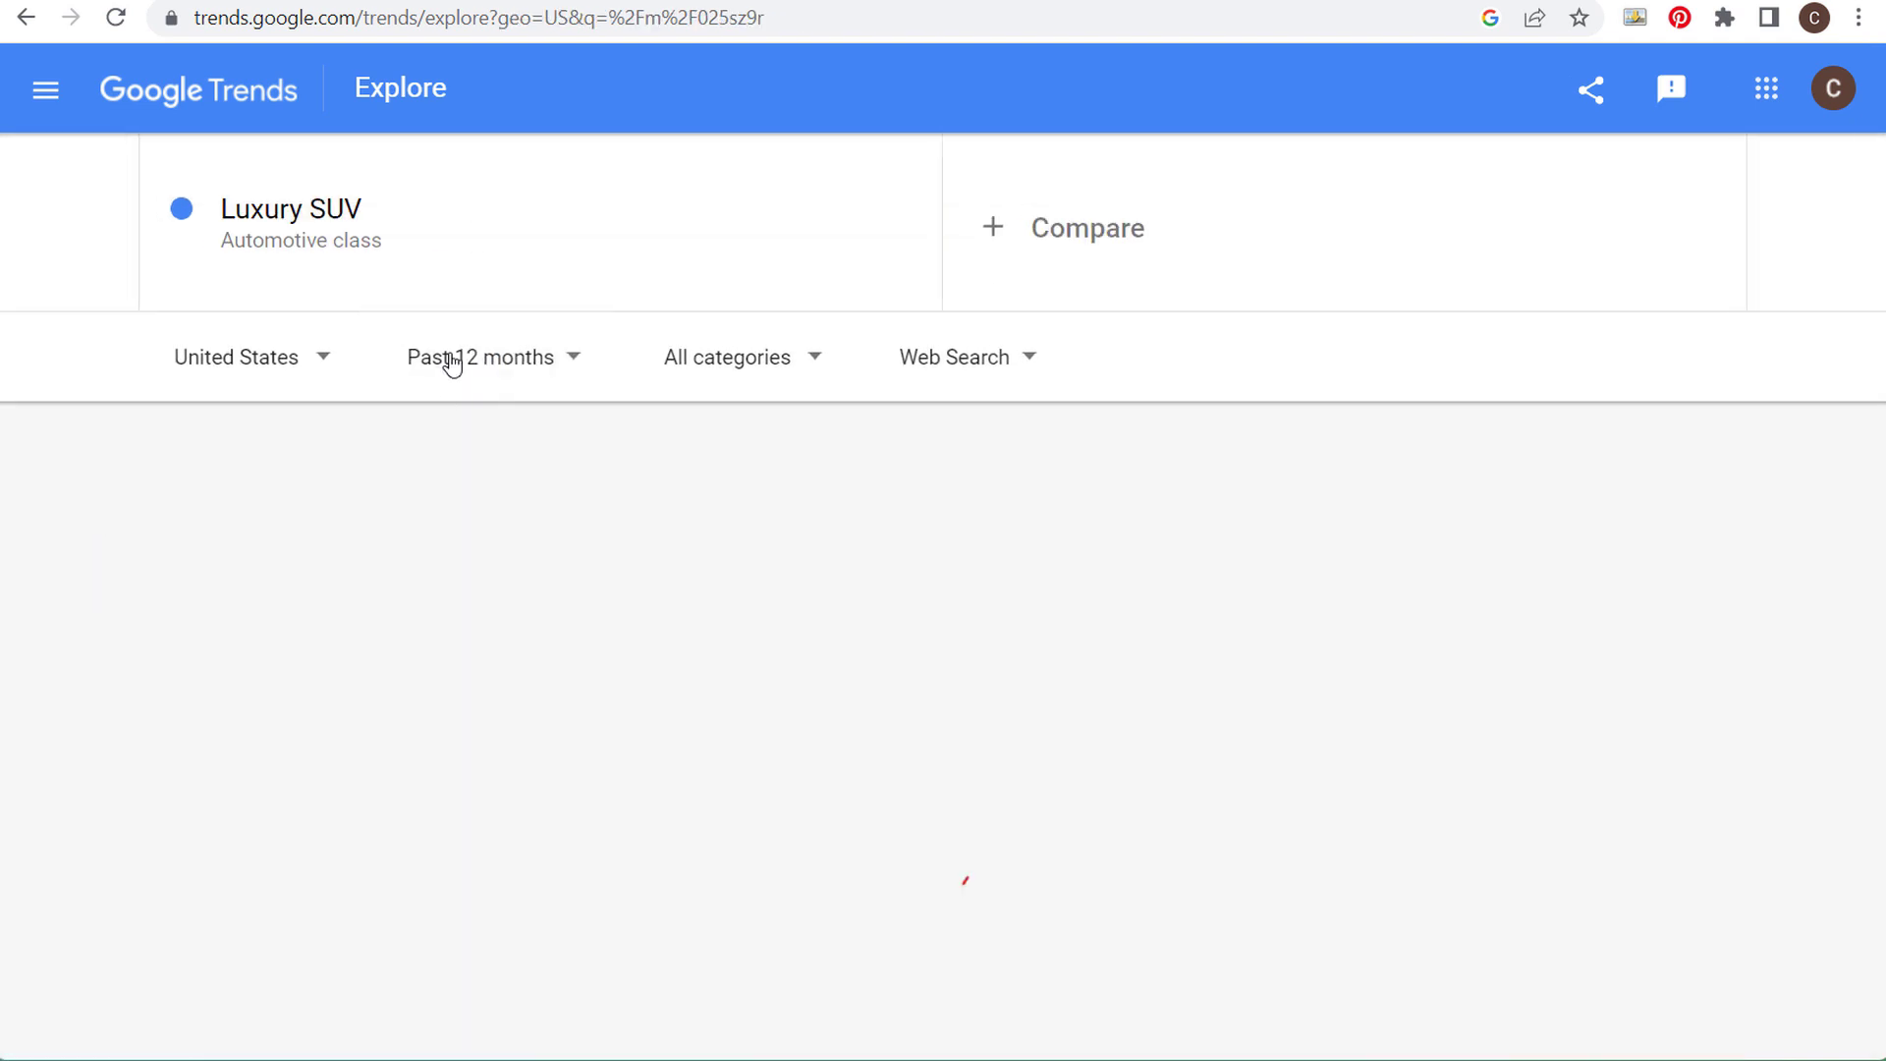
# - Page through the rising related topics for Luxury SUV up to the last page
pyautogui.scroll(-10, 95, 504)
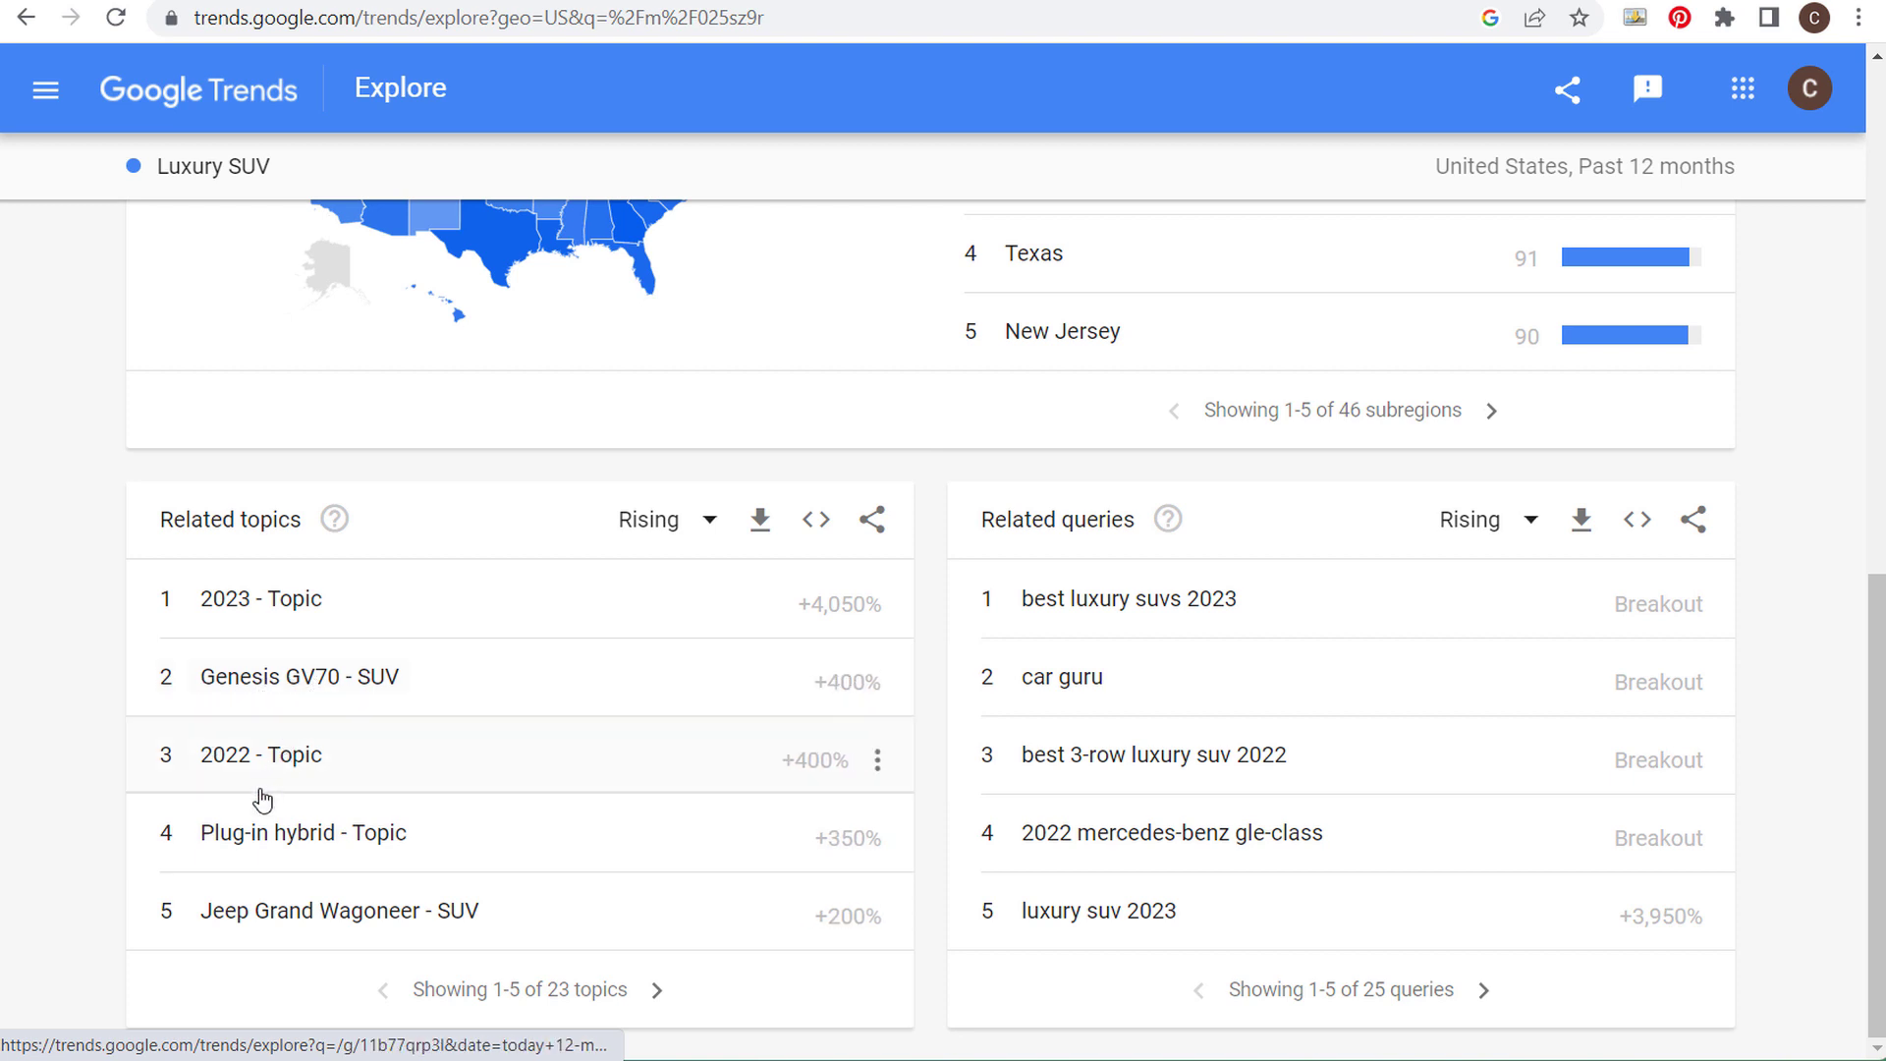
pyautogui.click(658, 992)
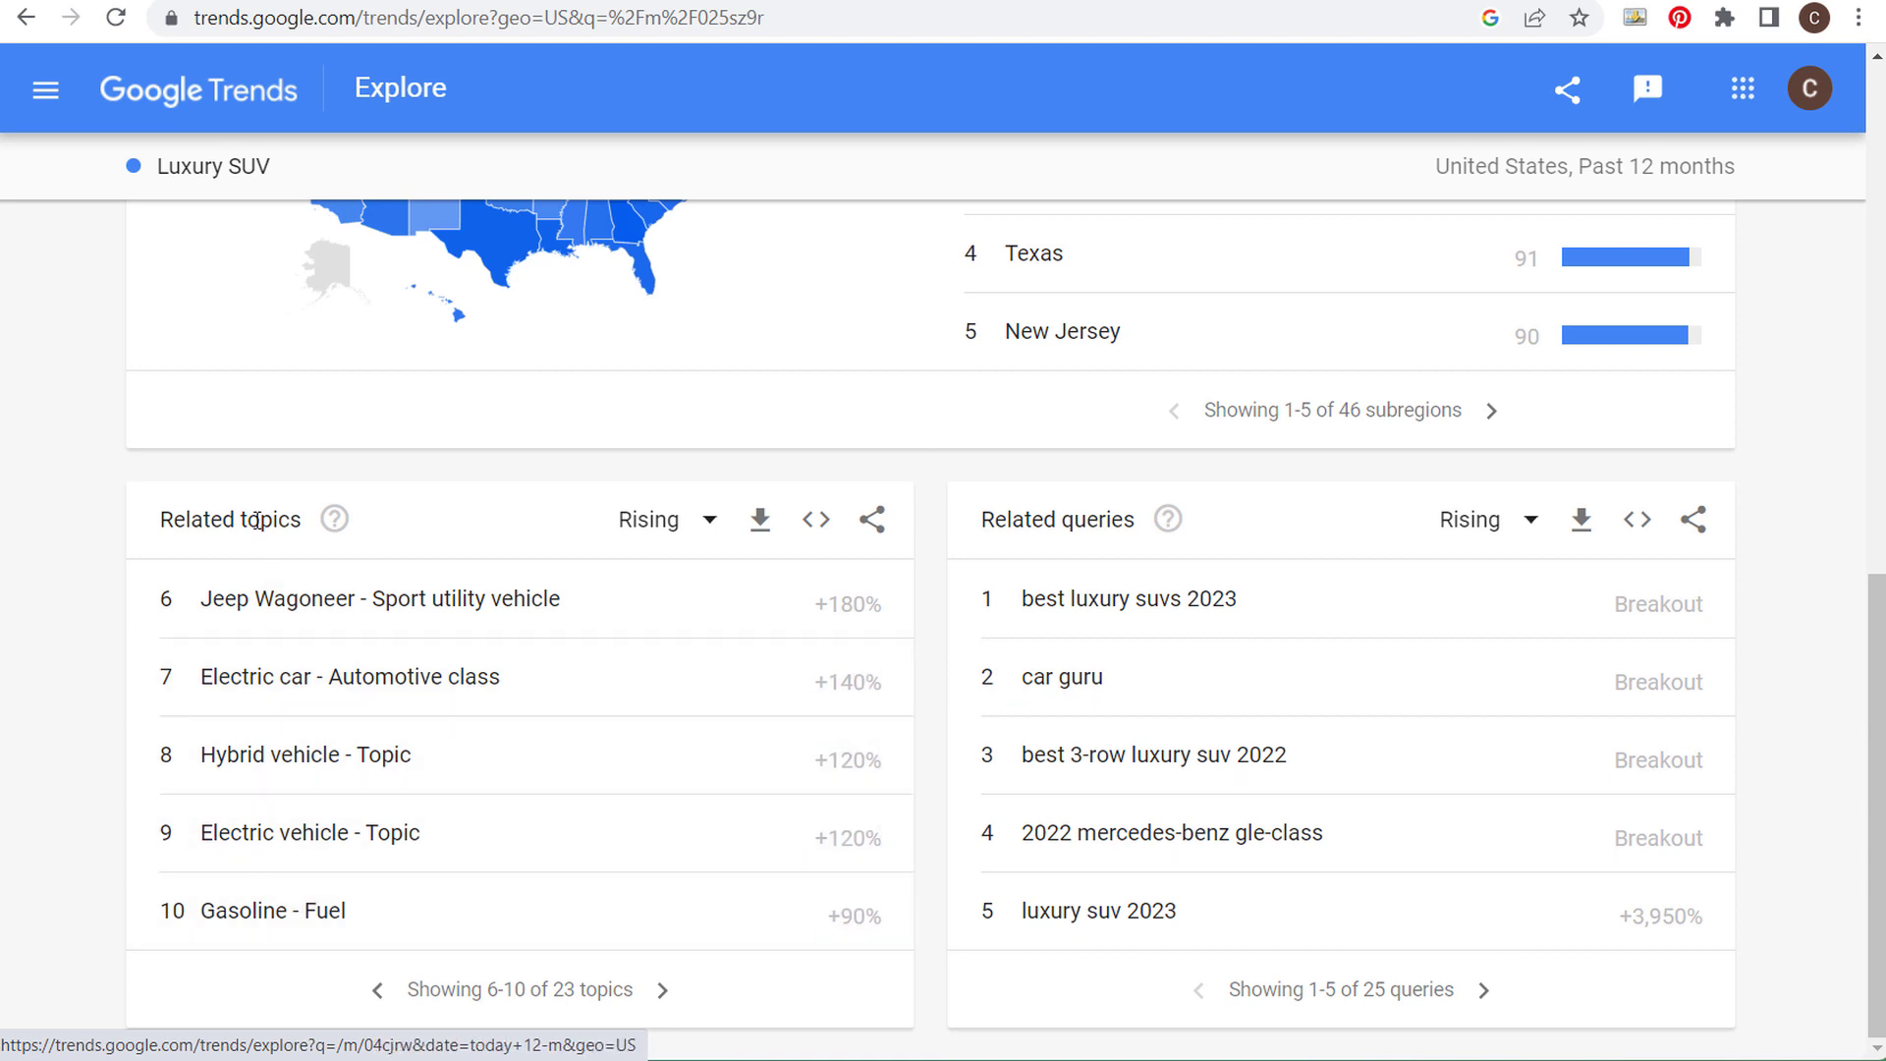
pyautogui.click(663, 990)
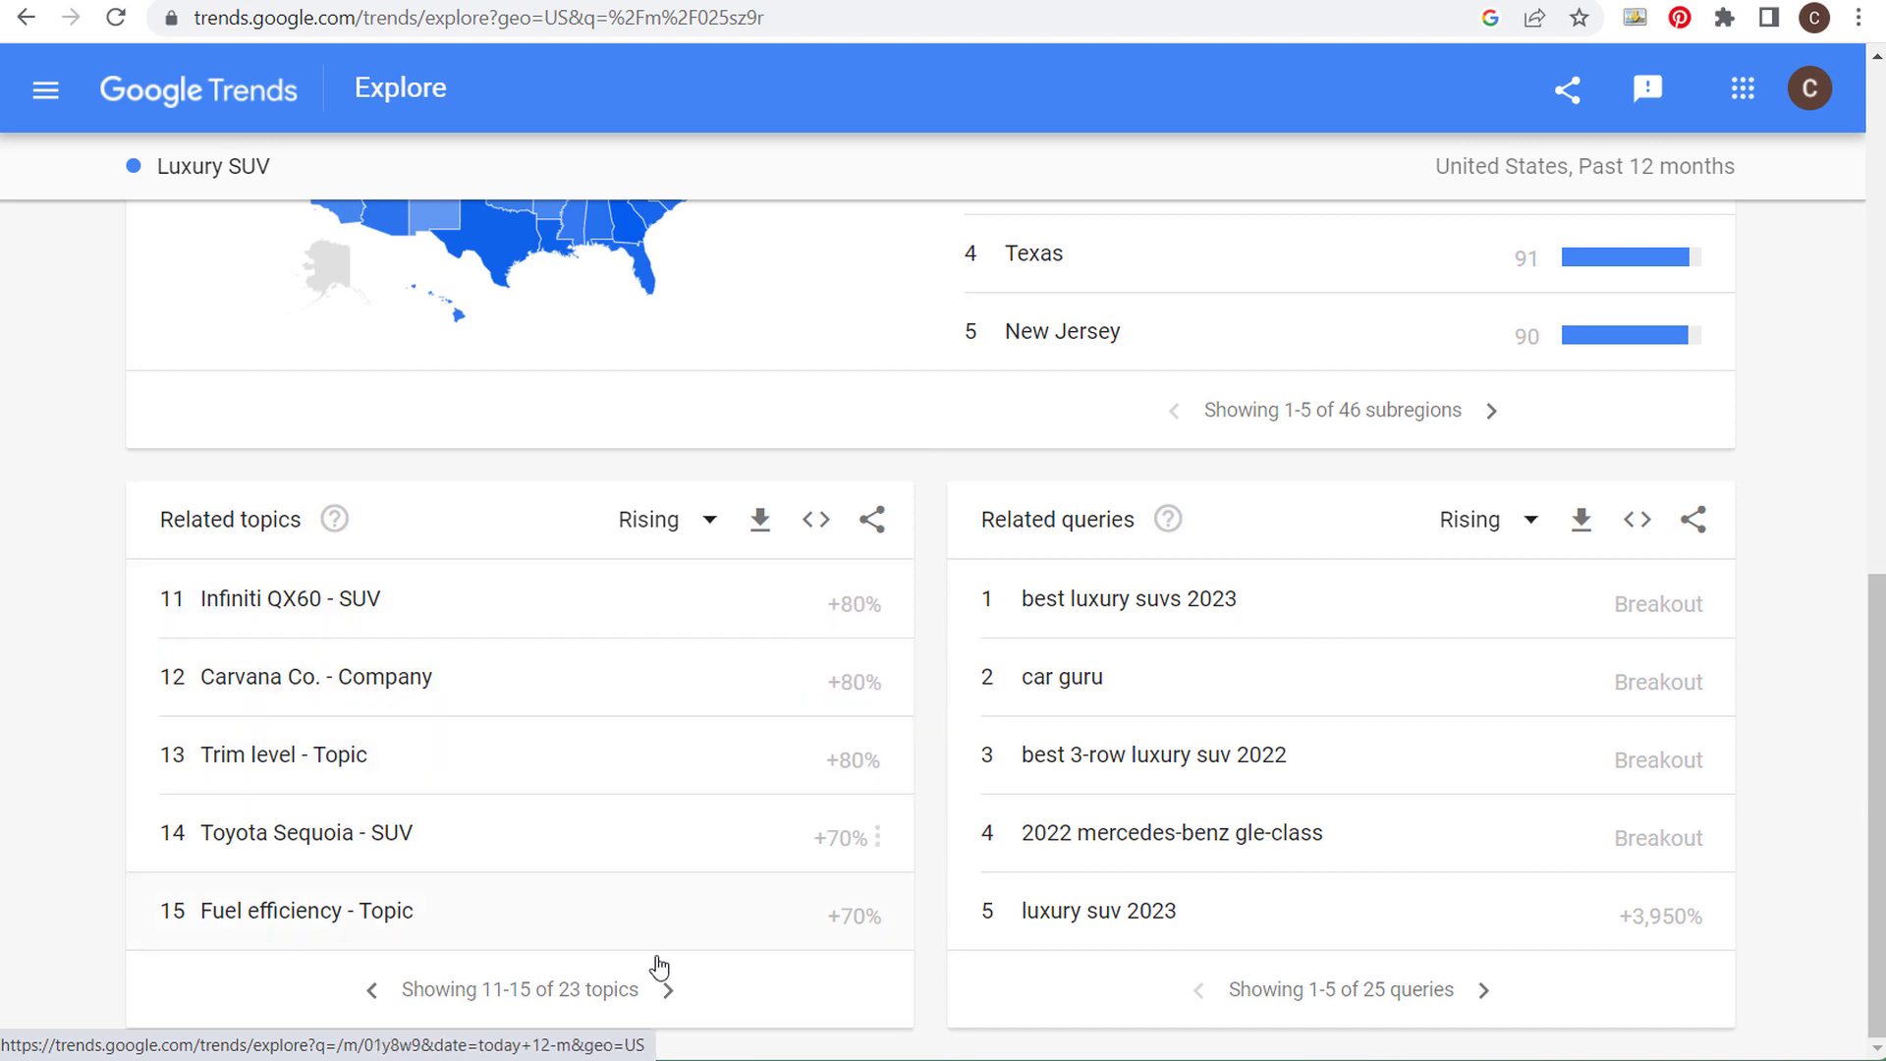
pyautogui.click(664, 991)
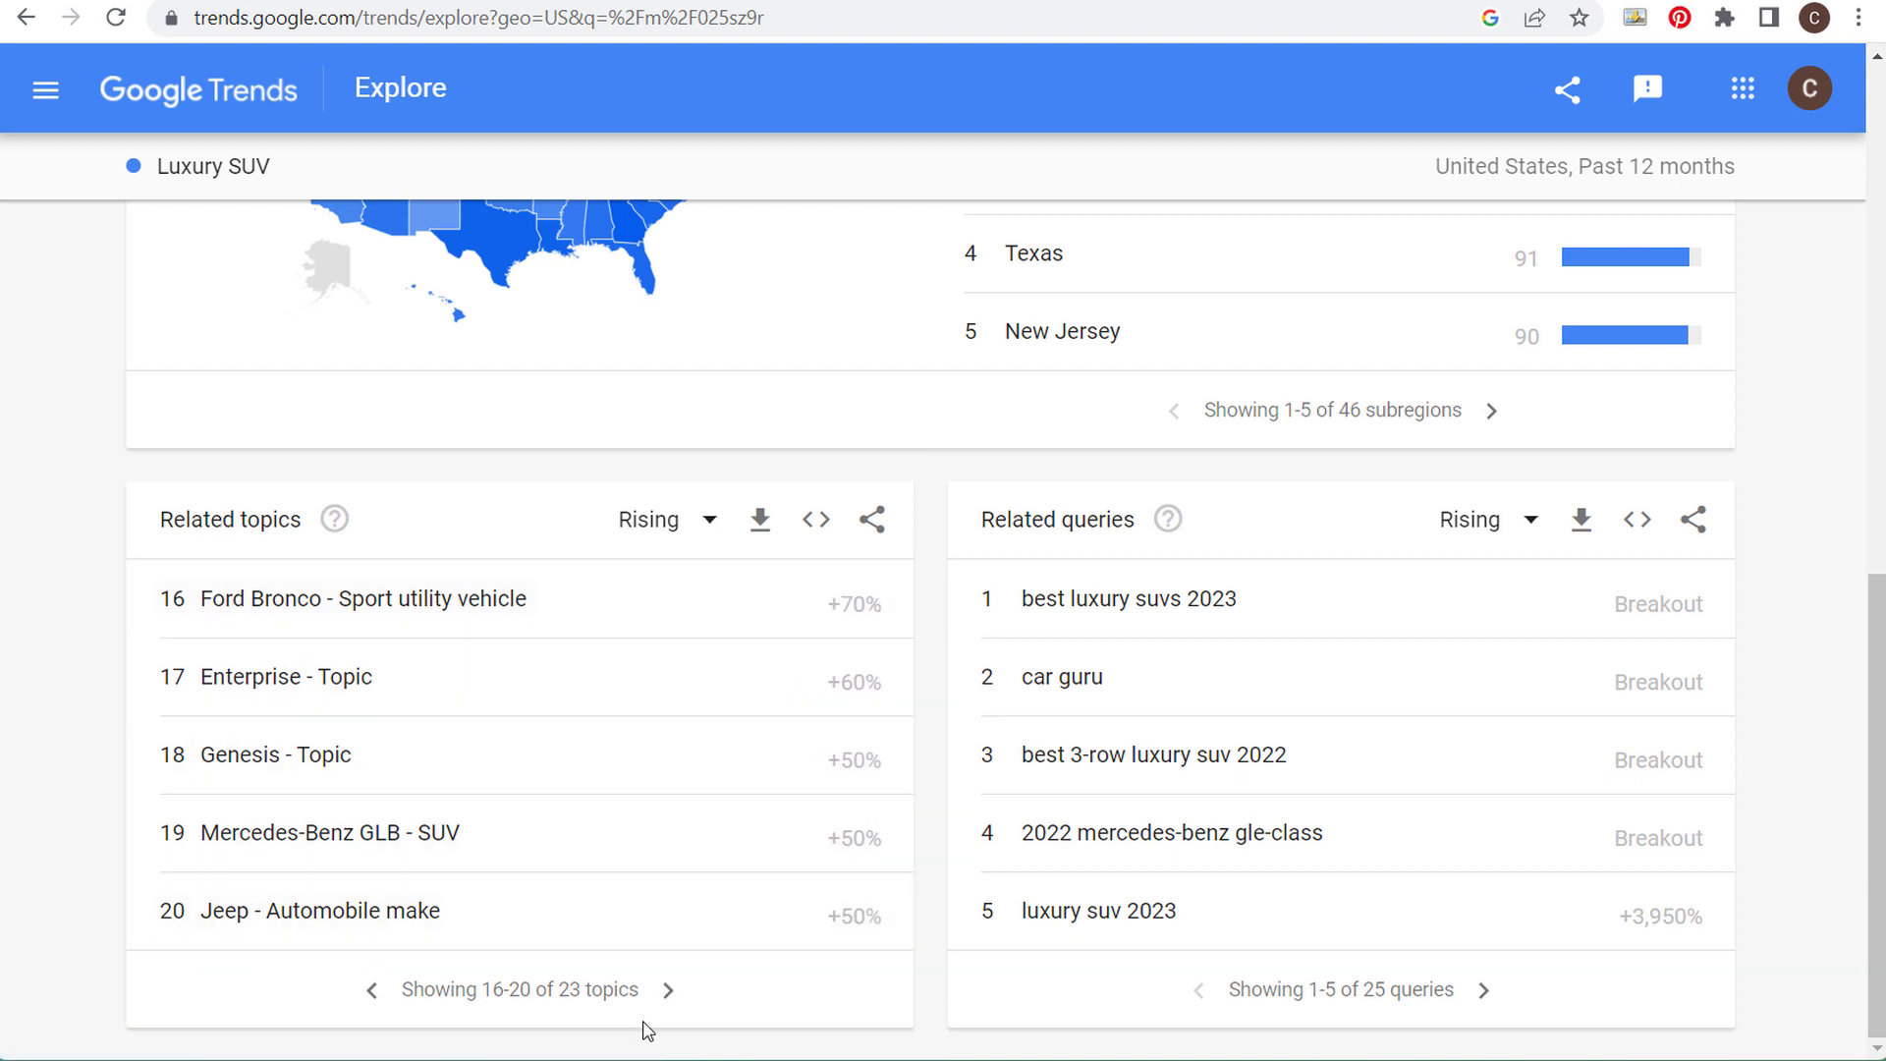
pyautogui.click(668, 990)
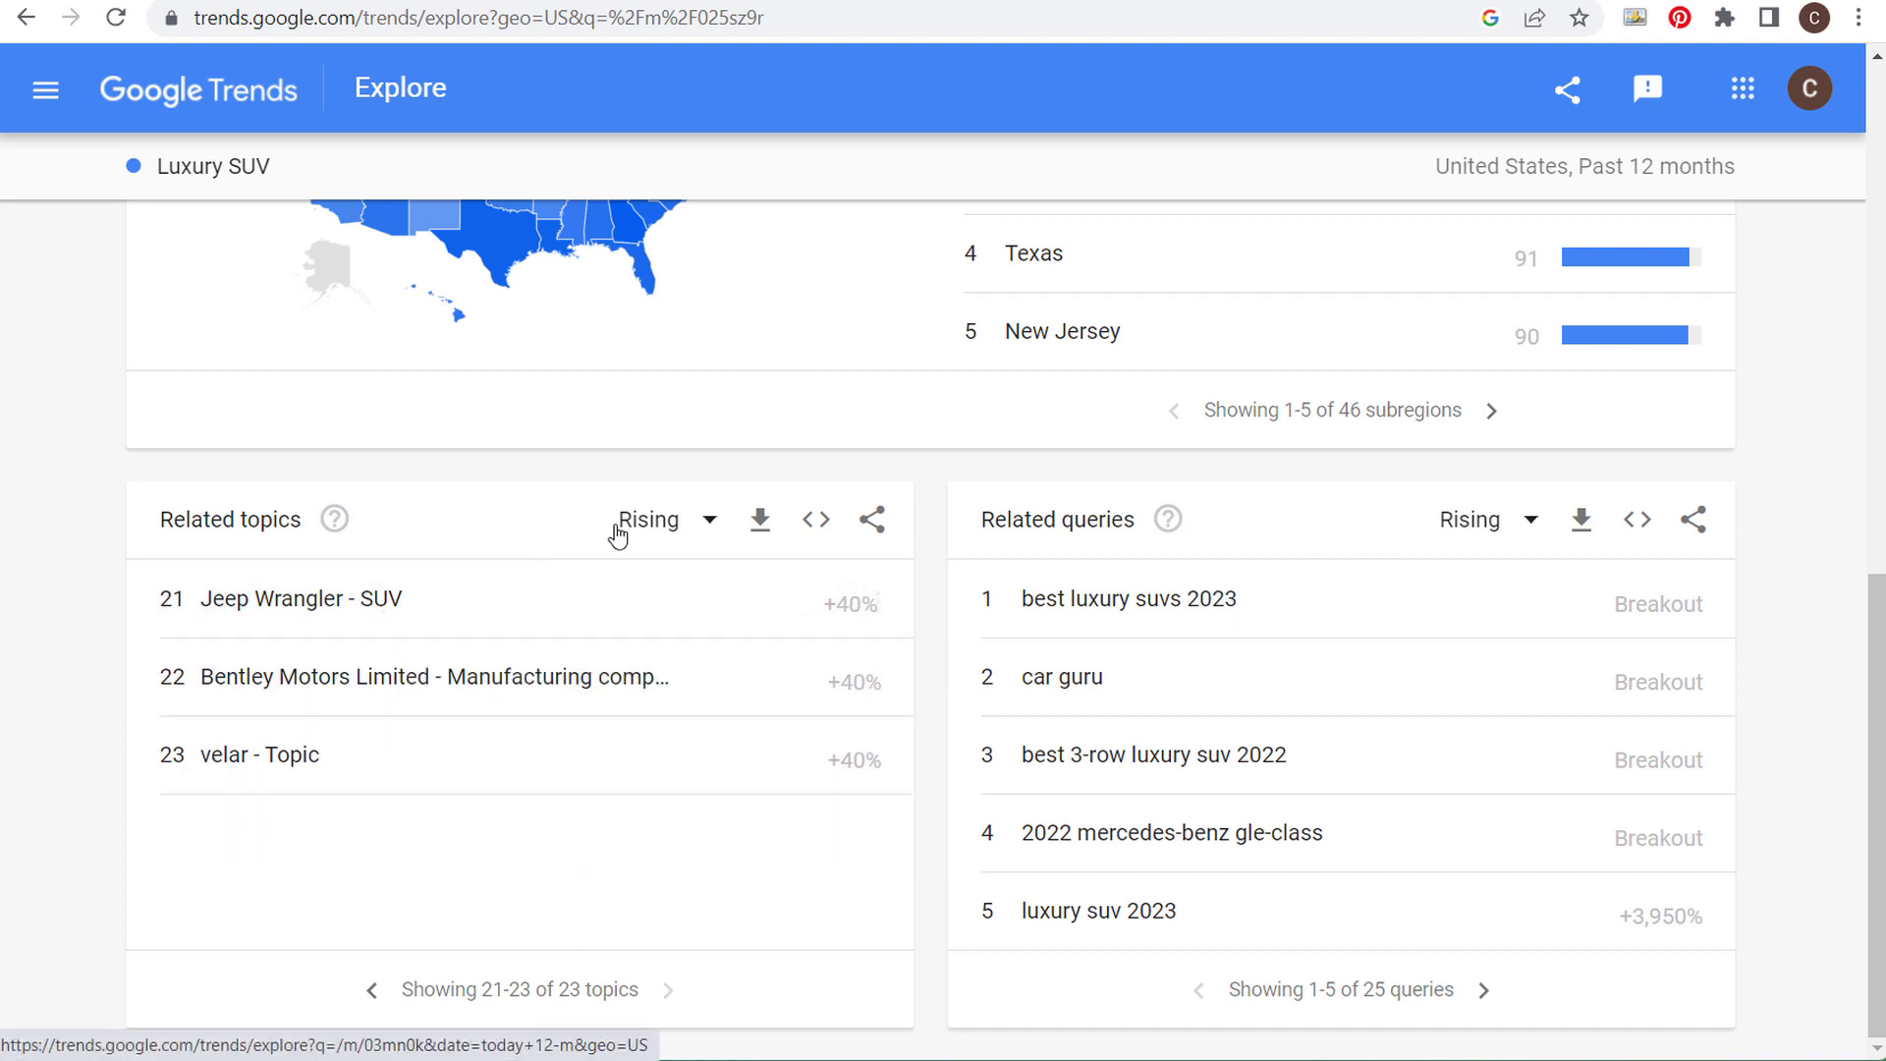
# - Switch the Related topics list for Luxury SUV to Top and go to its third page
pyautogui.click(664, 535)
pyautogui.click(661, 615)
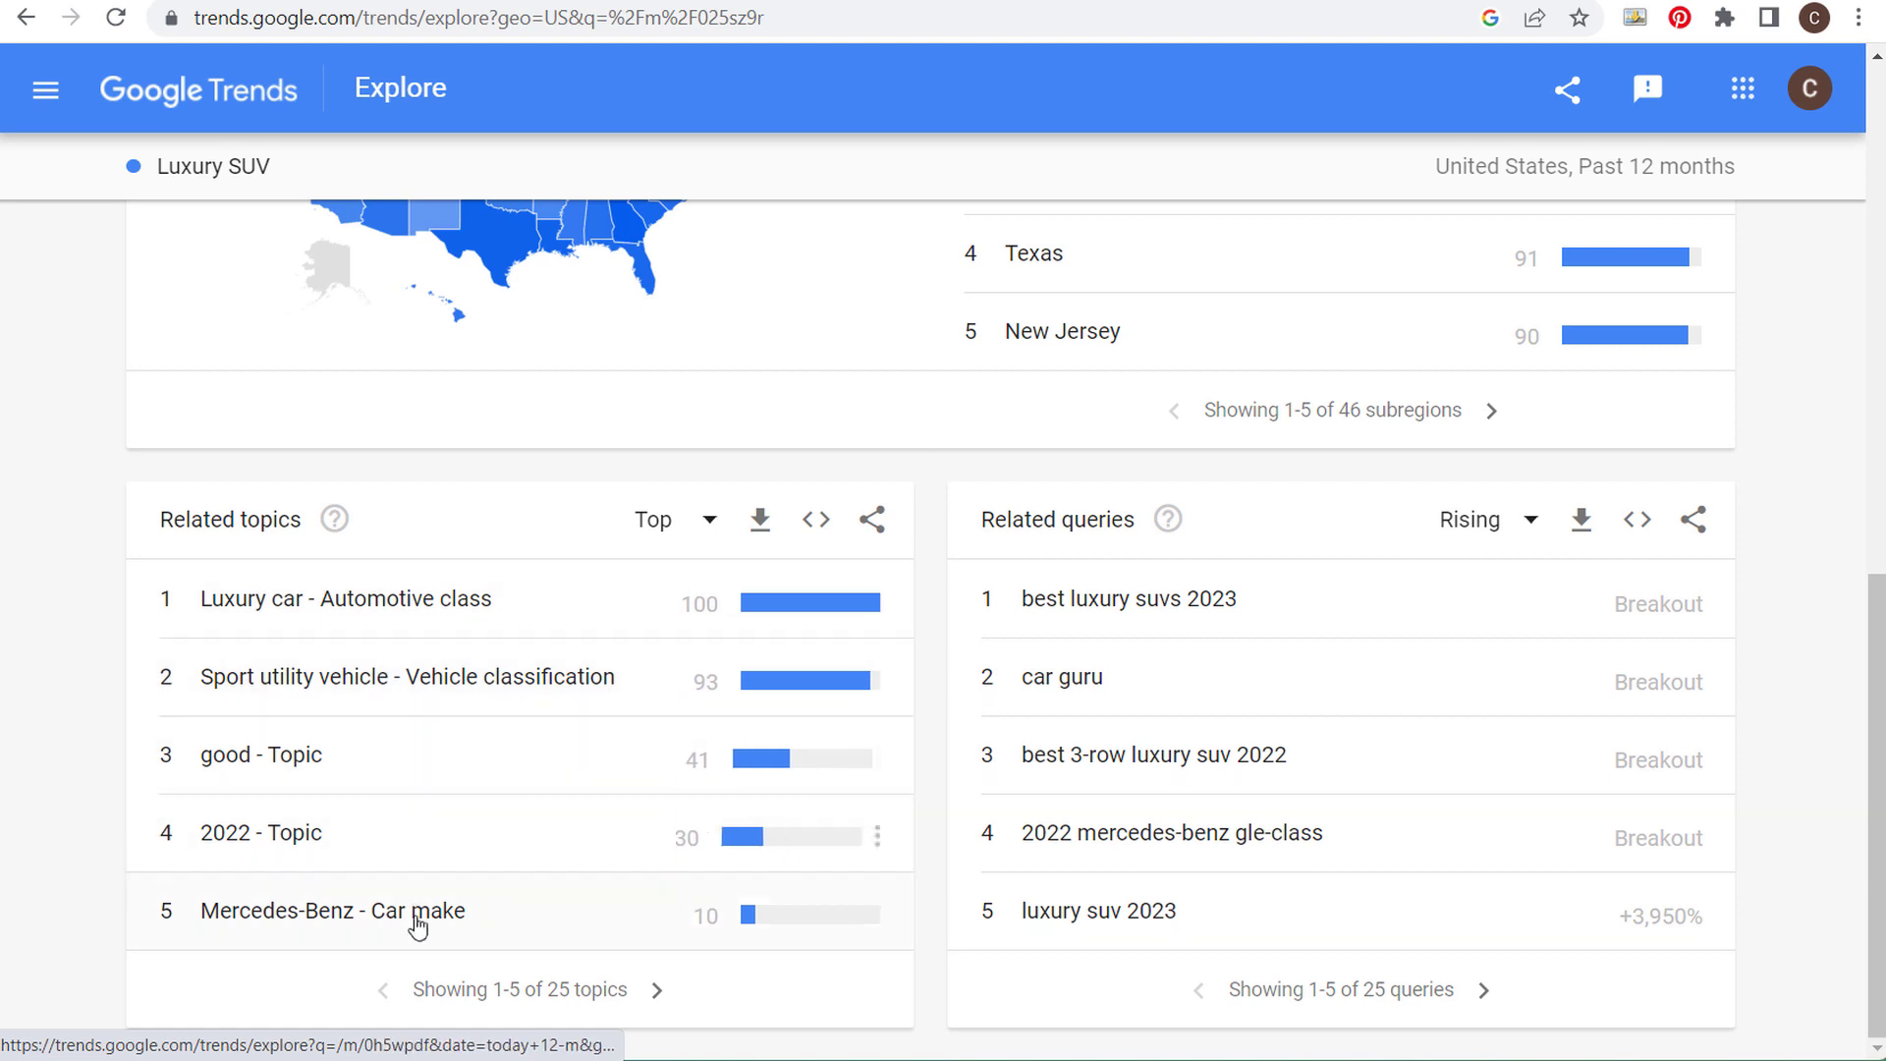
pyautogui.click(657, 991)
pyautogui.click(662, 990)
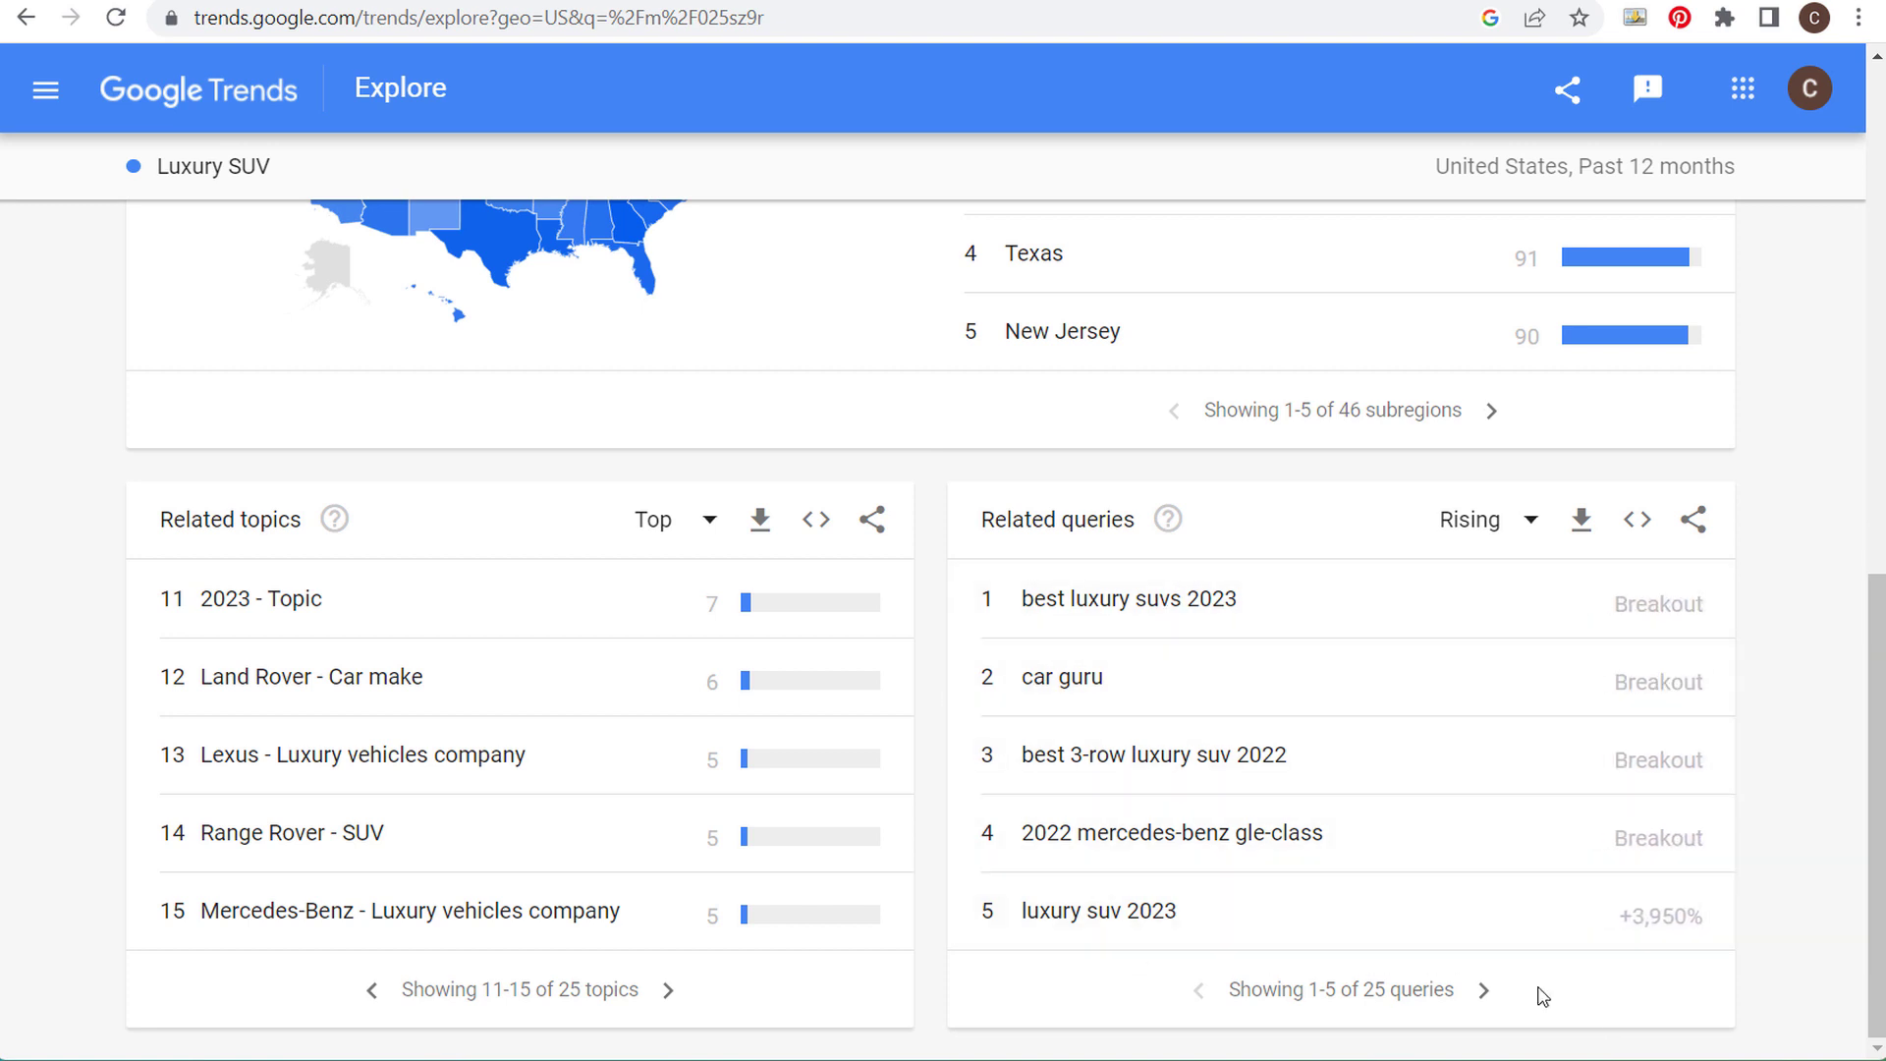
# - Page through the rising related queries for Luxury SUV up to the last page
pyautogui.click(1487, 991)
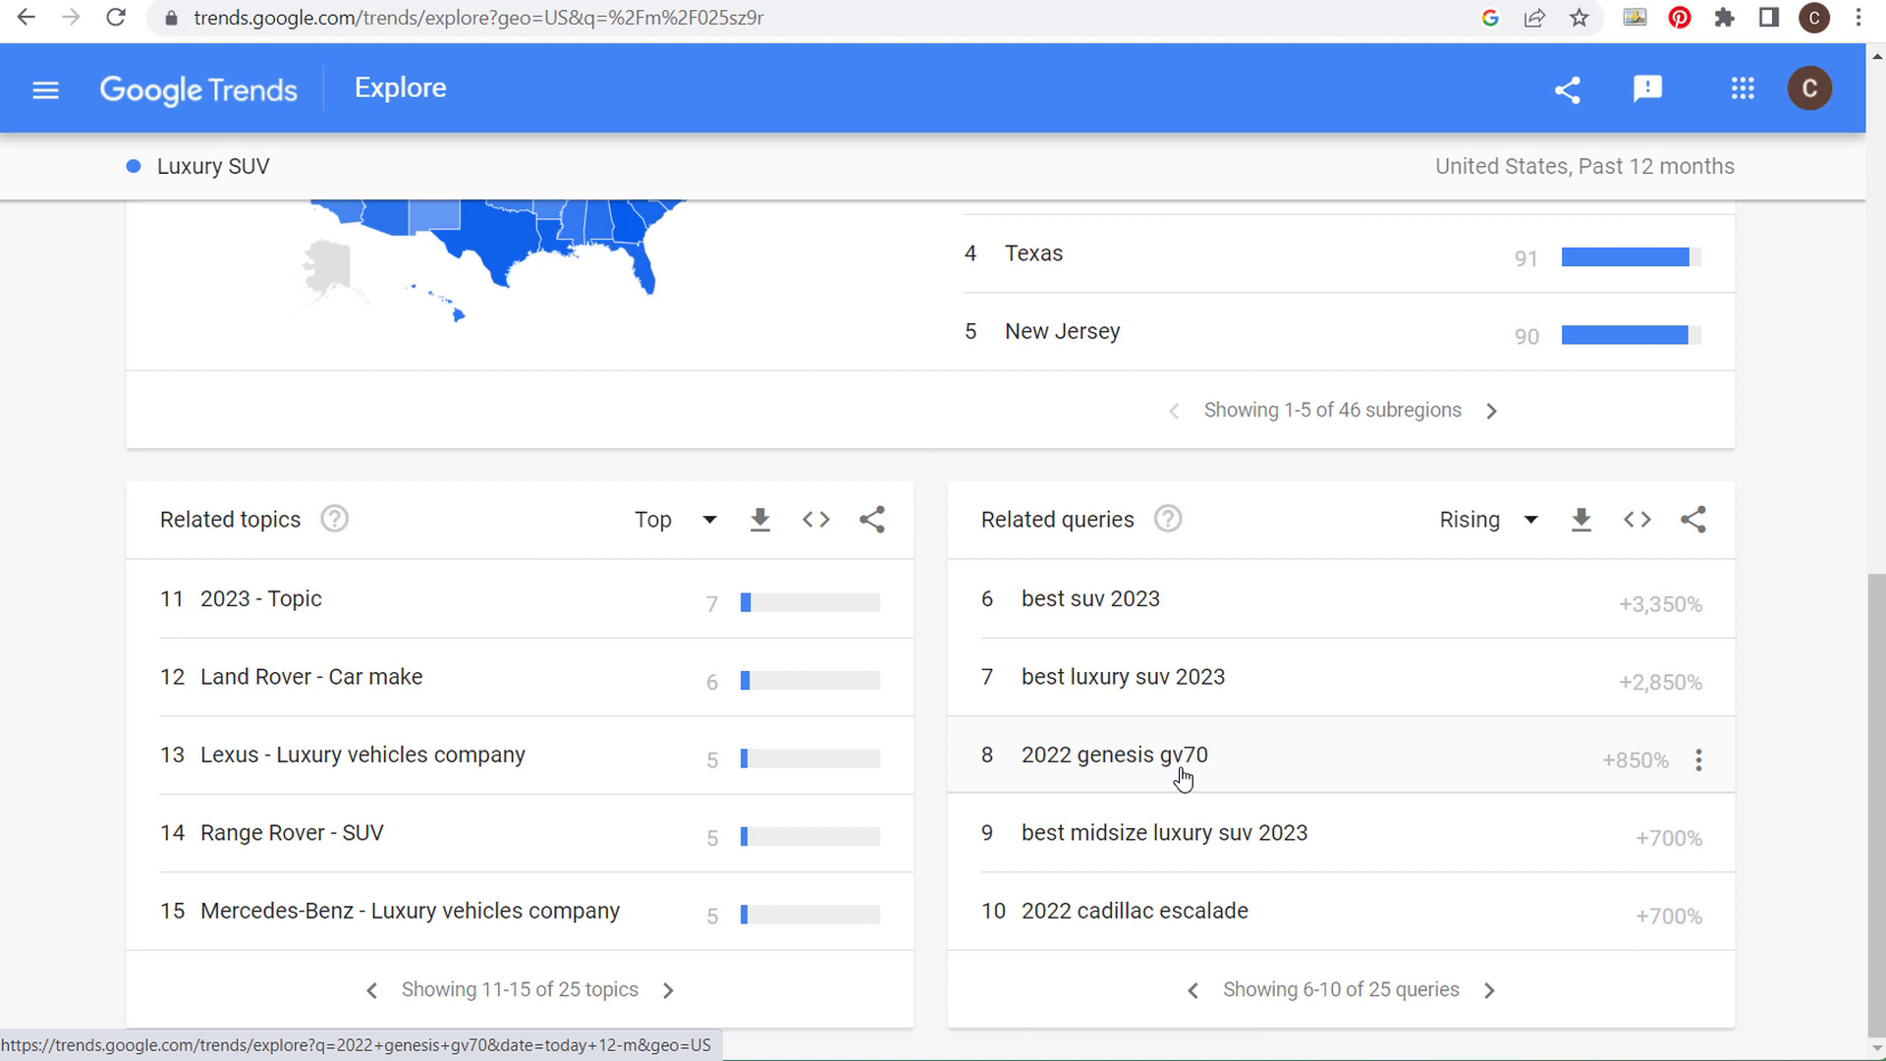
pyautogui.click(1498, 992)
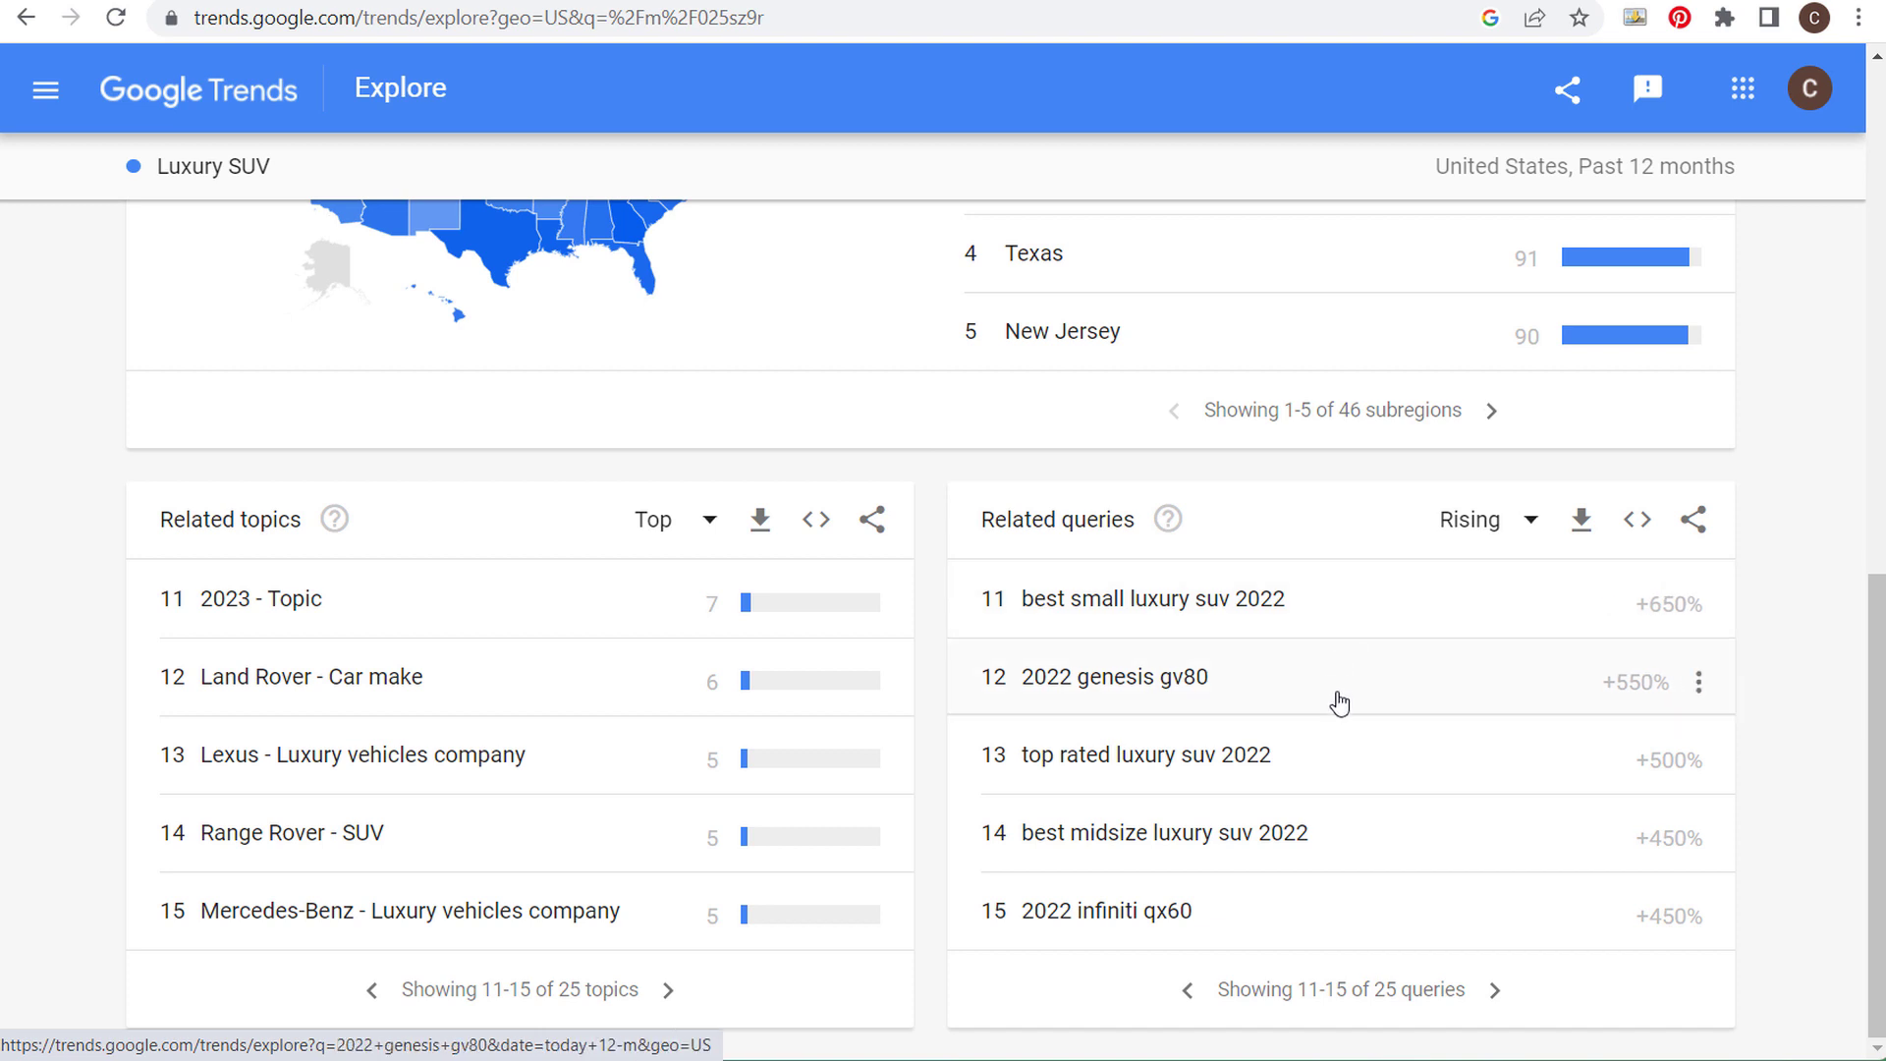
pyautogui.click(1495, 990)
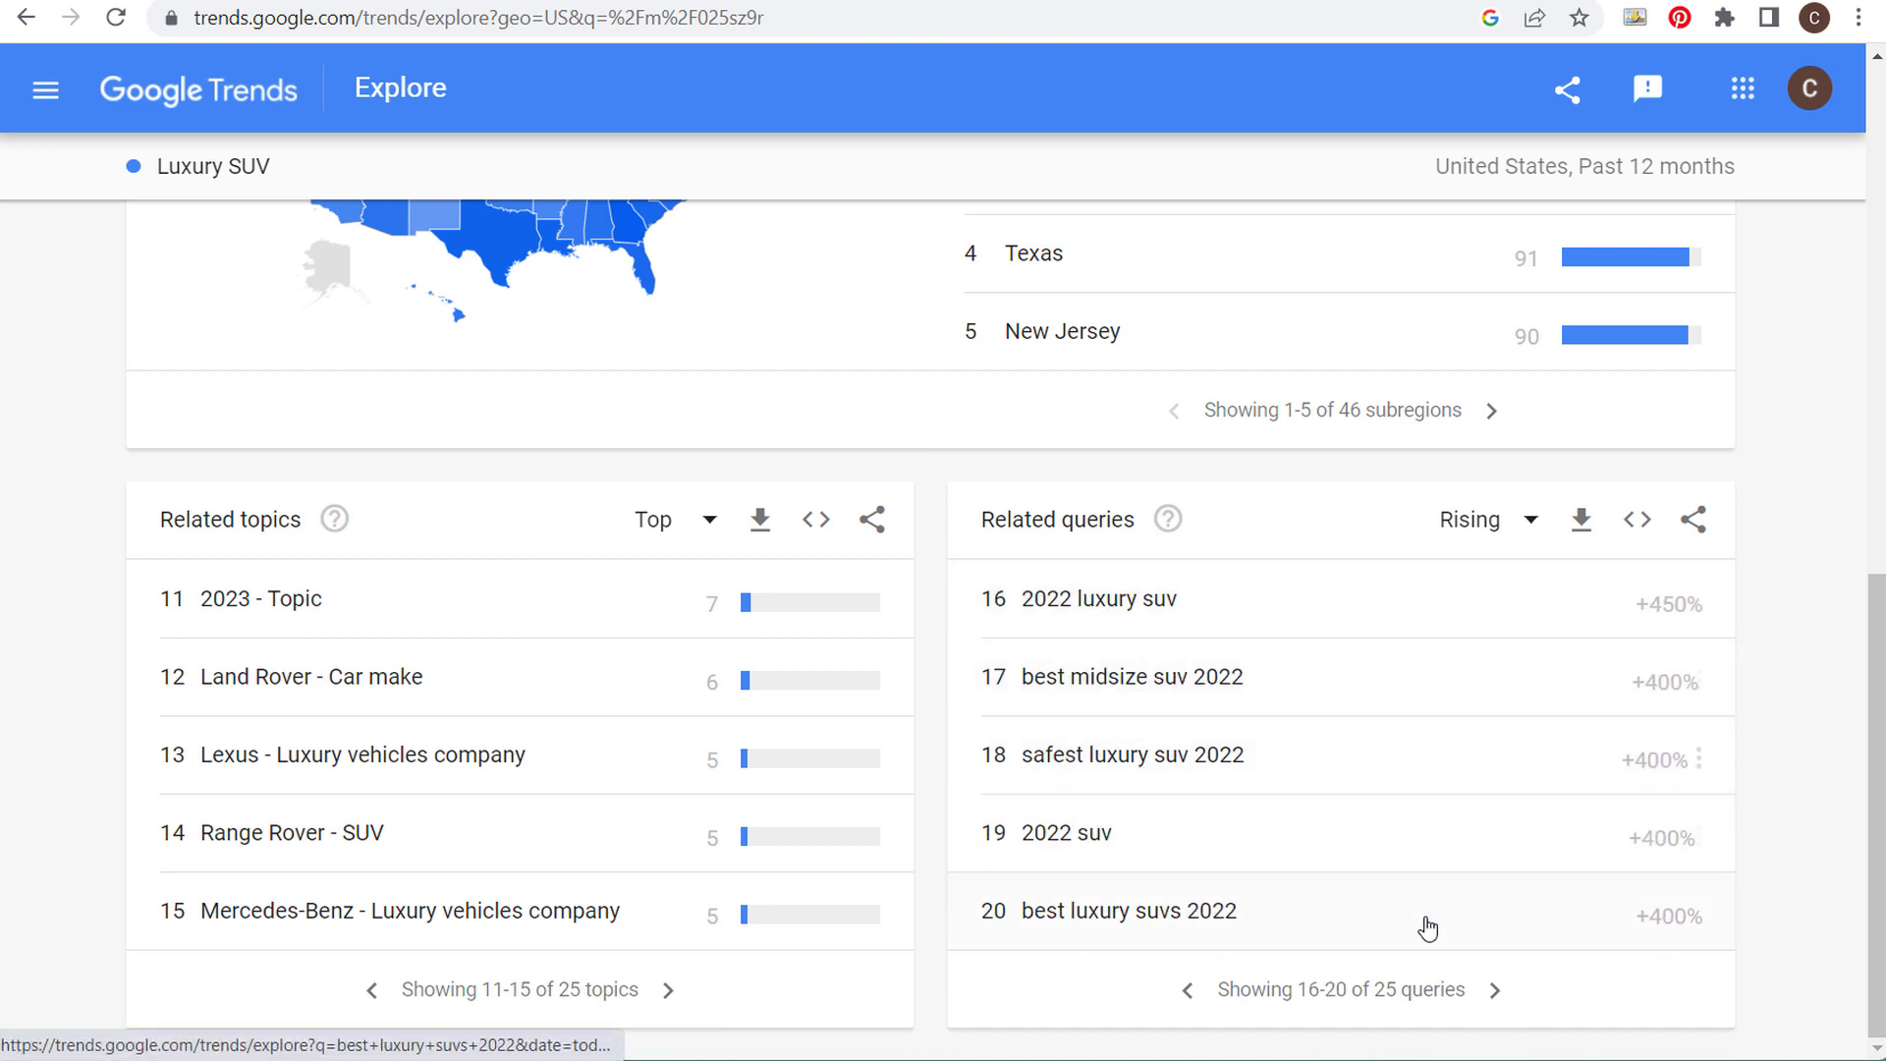
pyautogui.click(1495, 991)
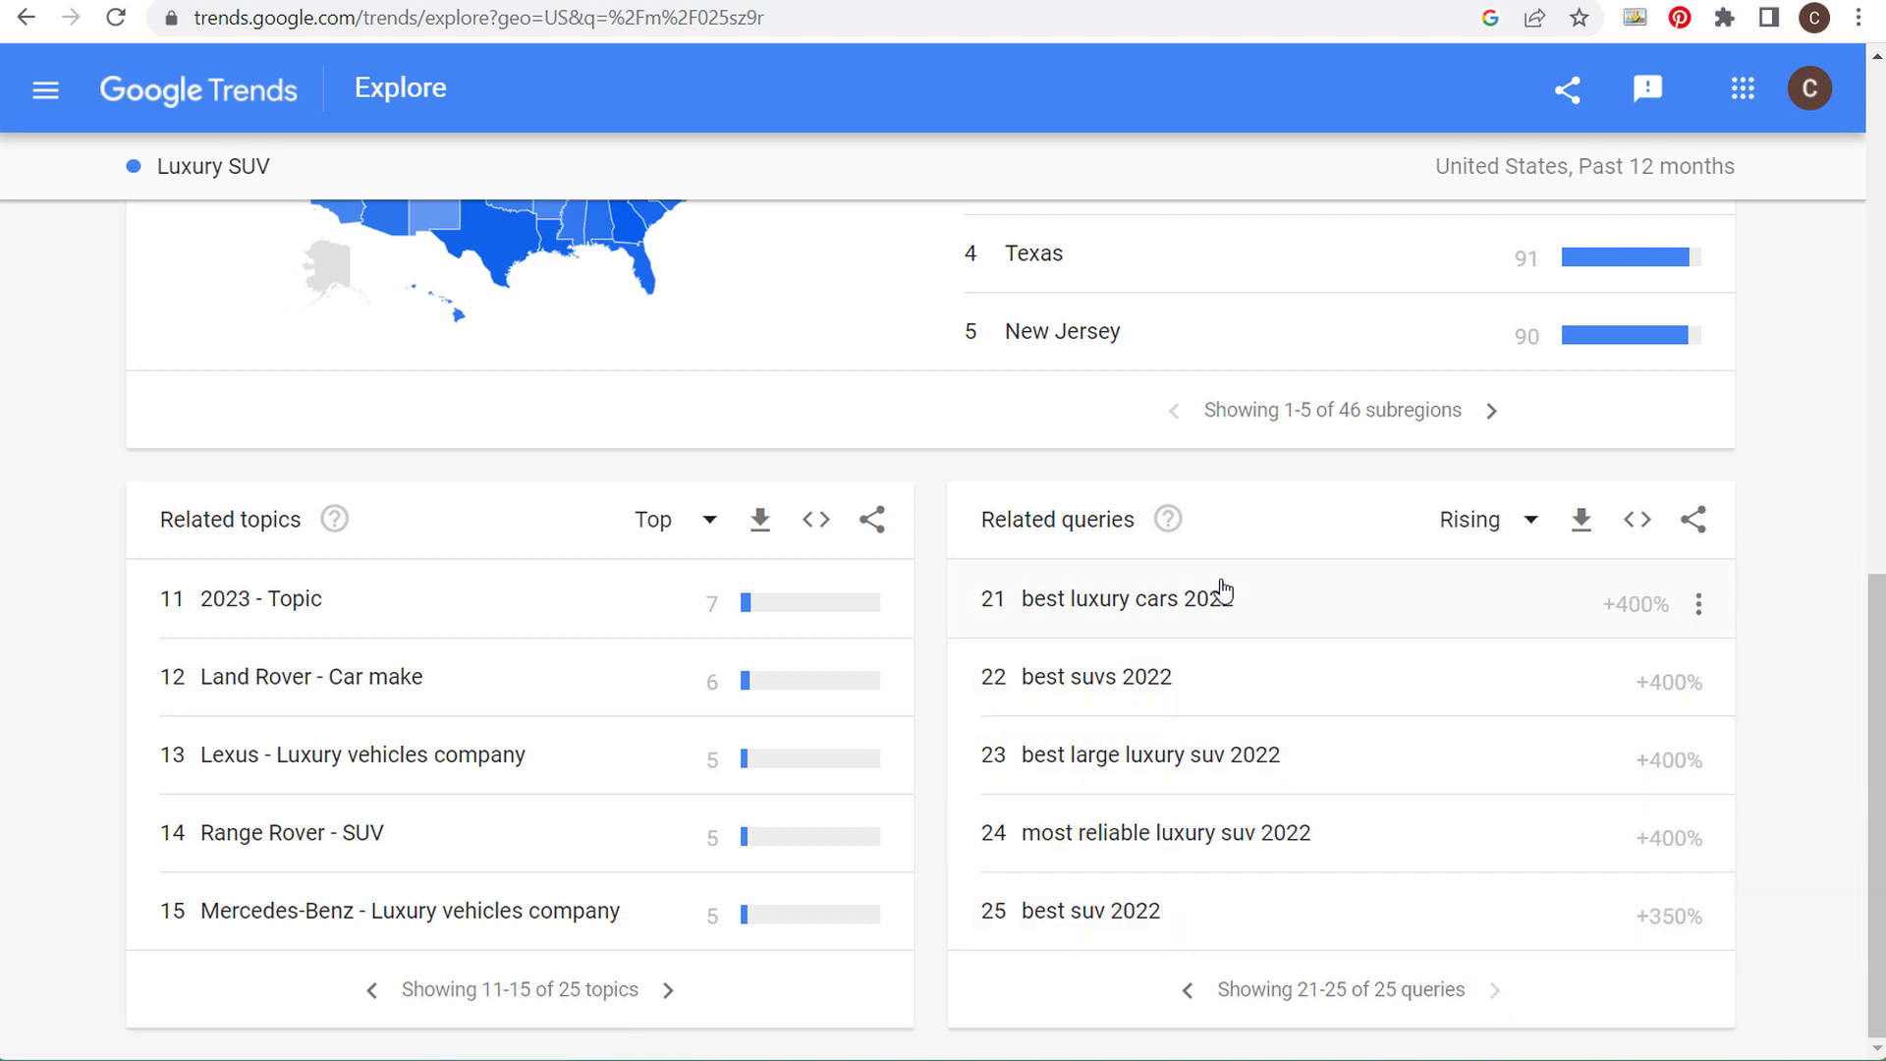
# - Switch the Related queries list for Luxury SUV to Top and page through it to the end
pyautogui.click(1469, 521)
pyautogui.click(1429, 605)
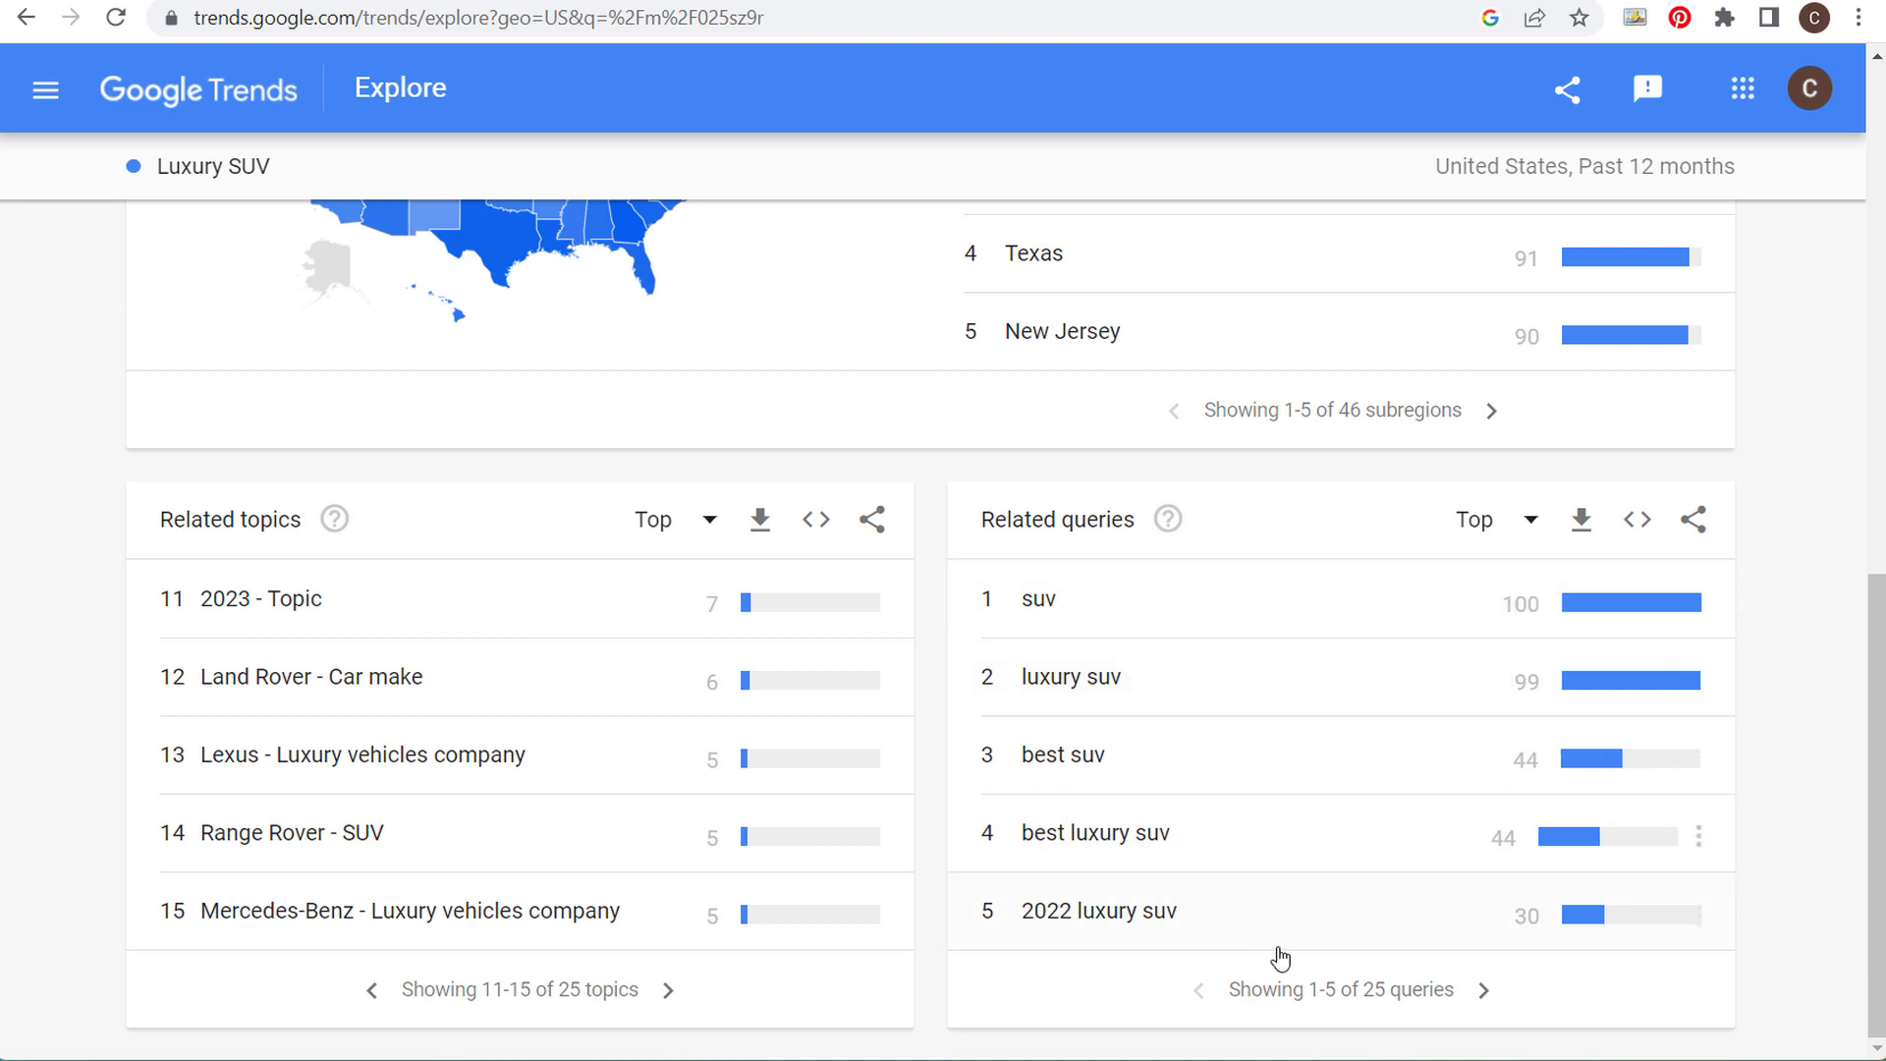
pyautogui.click(1483, 994)
pyautogui.click(1489, 992)
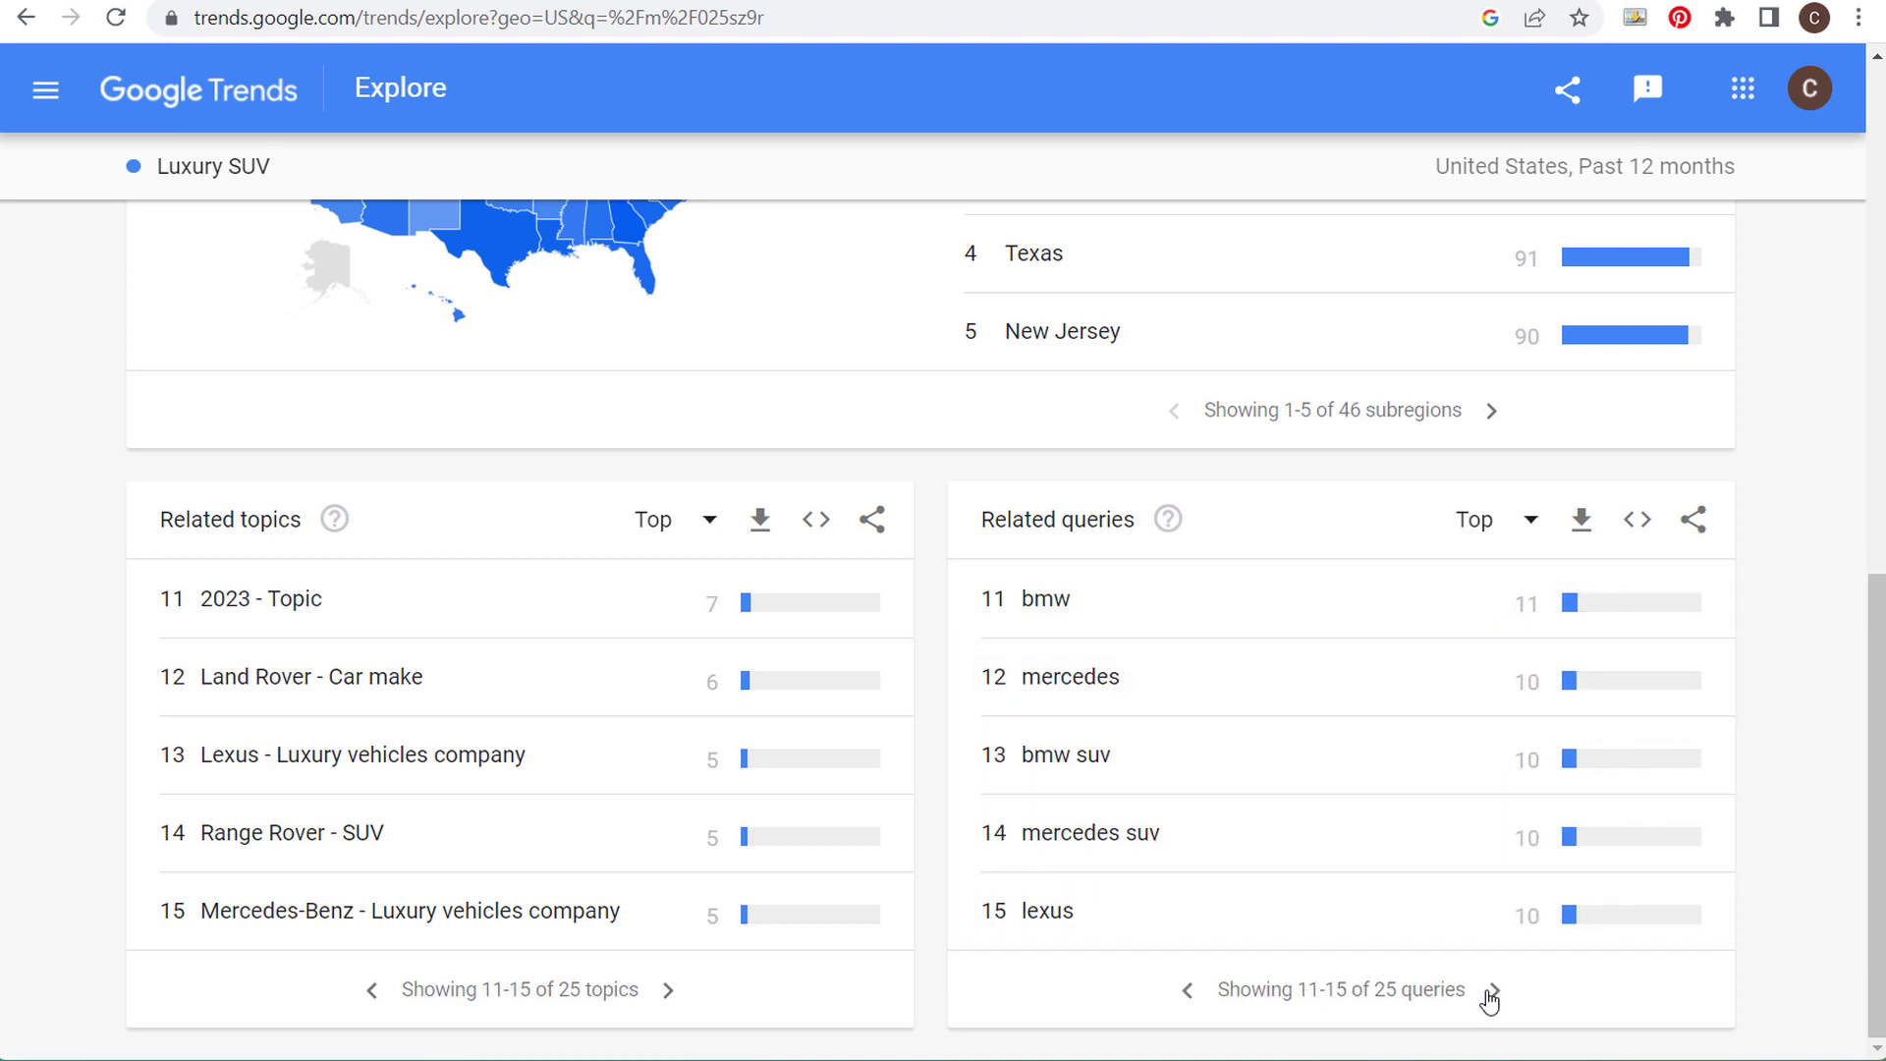
pyautogui.click(1490, 992)
pyautogui.click(1489, 992)
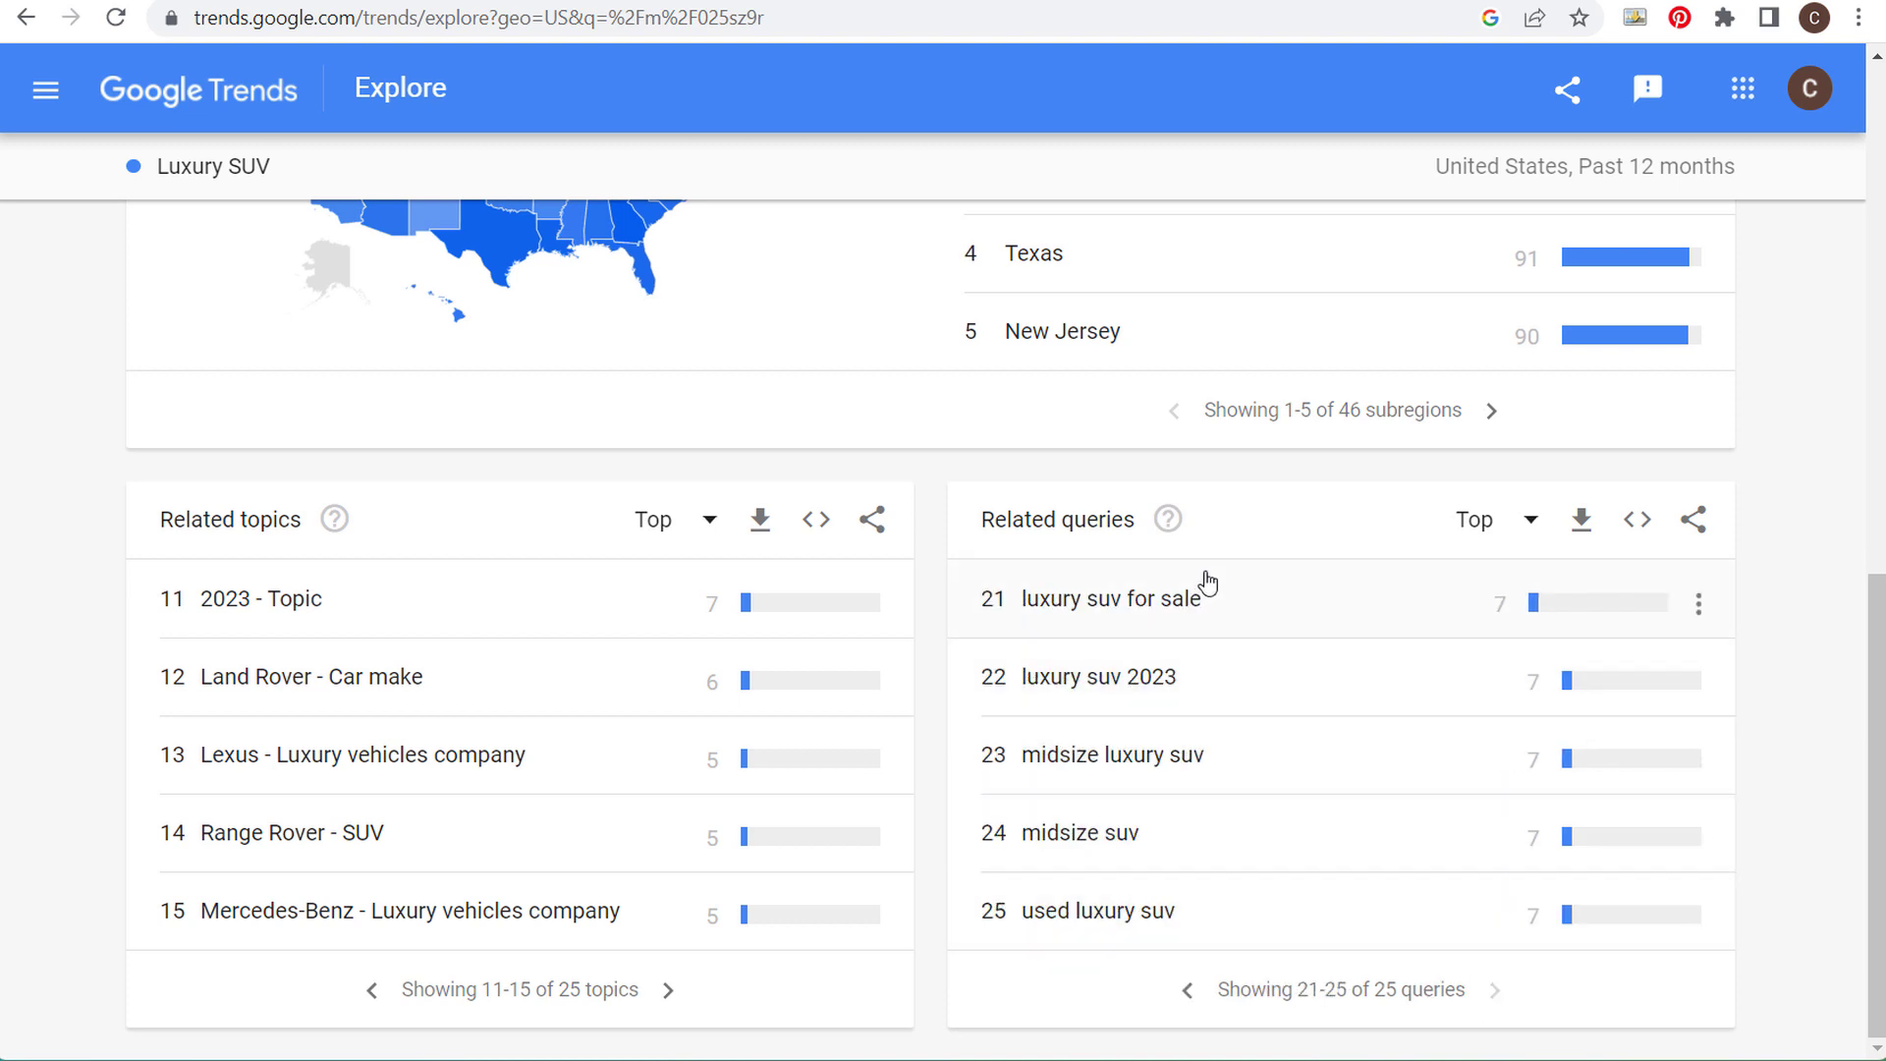
# - Change the explored Luxury SUV entry from the Automotive class topic to the Search term
pyautogui.scroll(15, 393, 530)
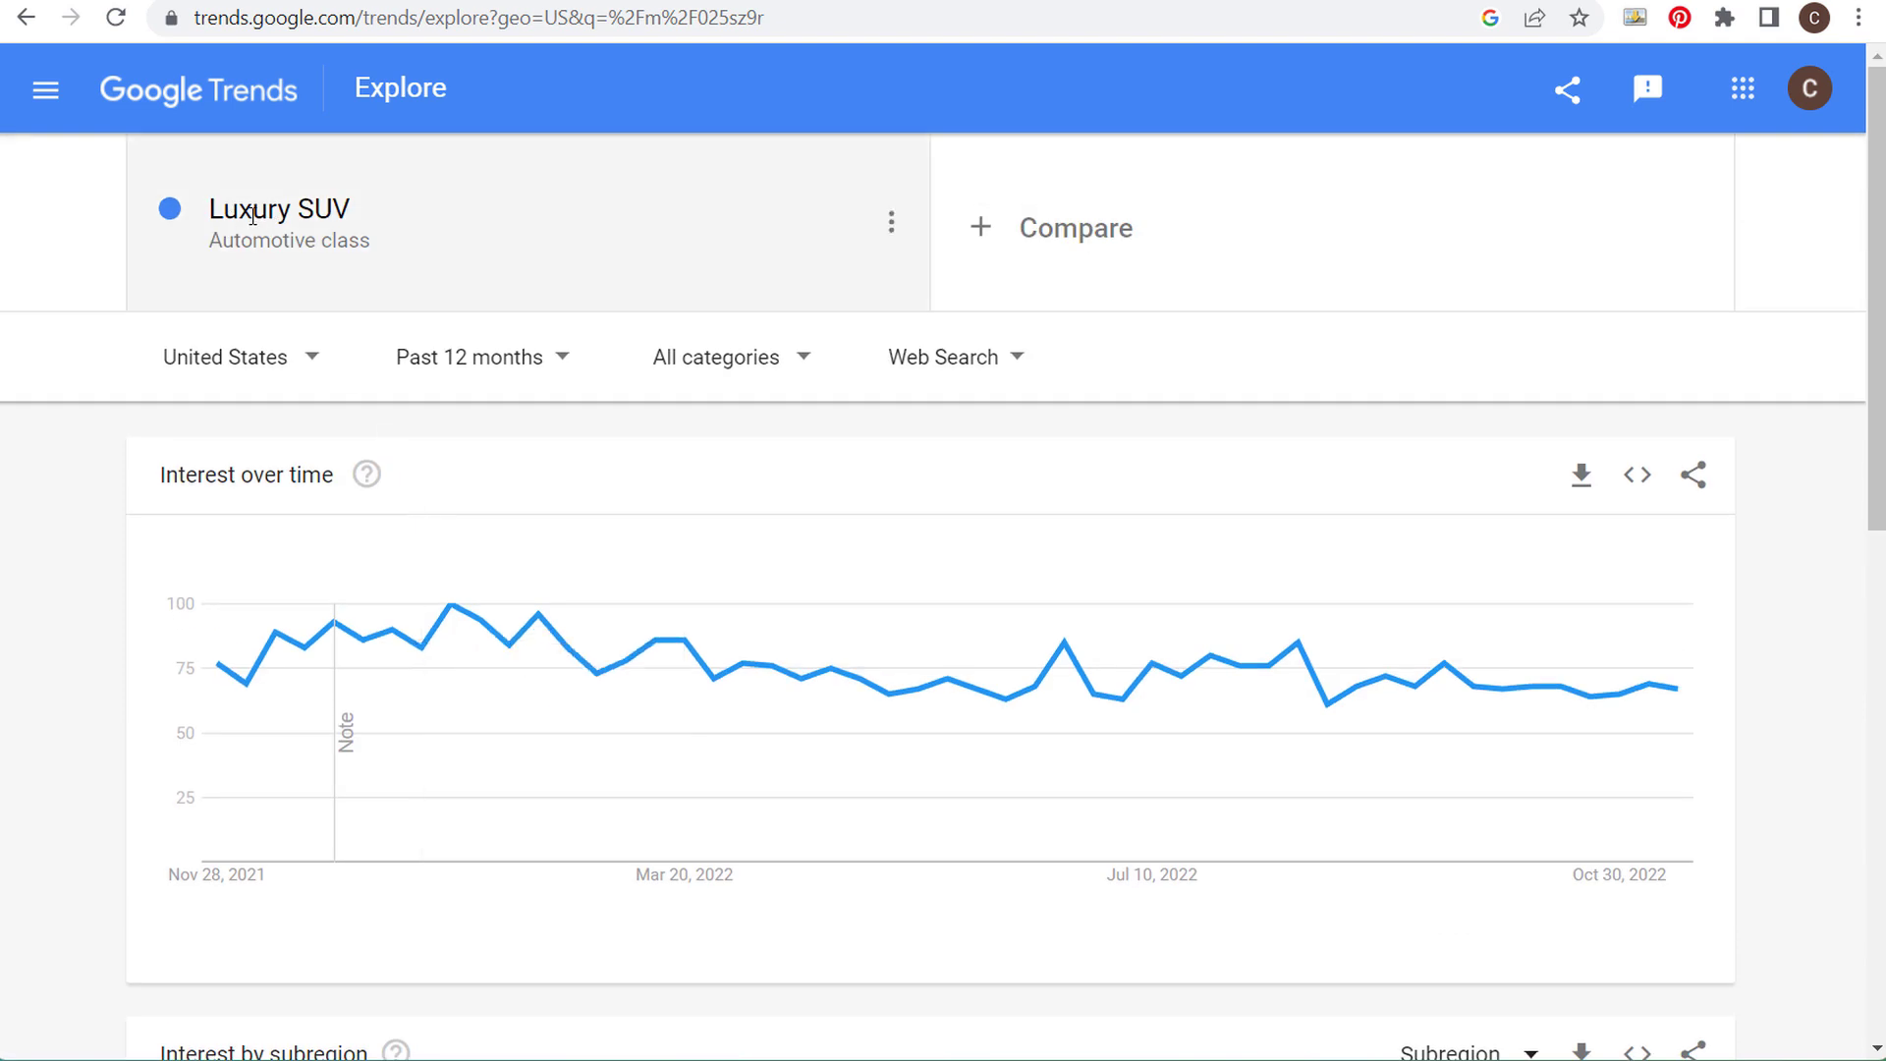
pyautogui.click(300, 208)
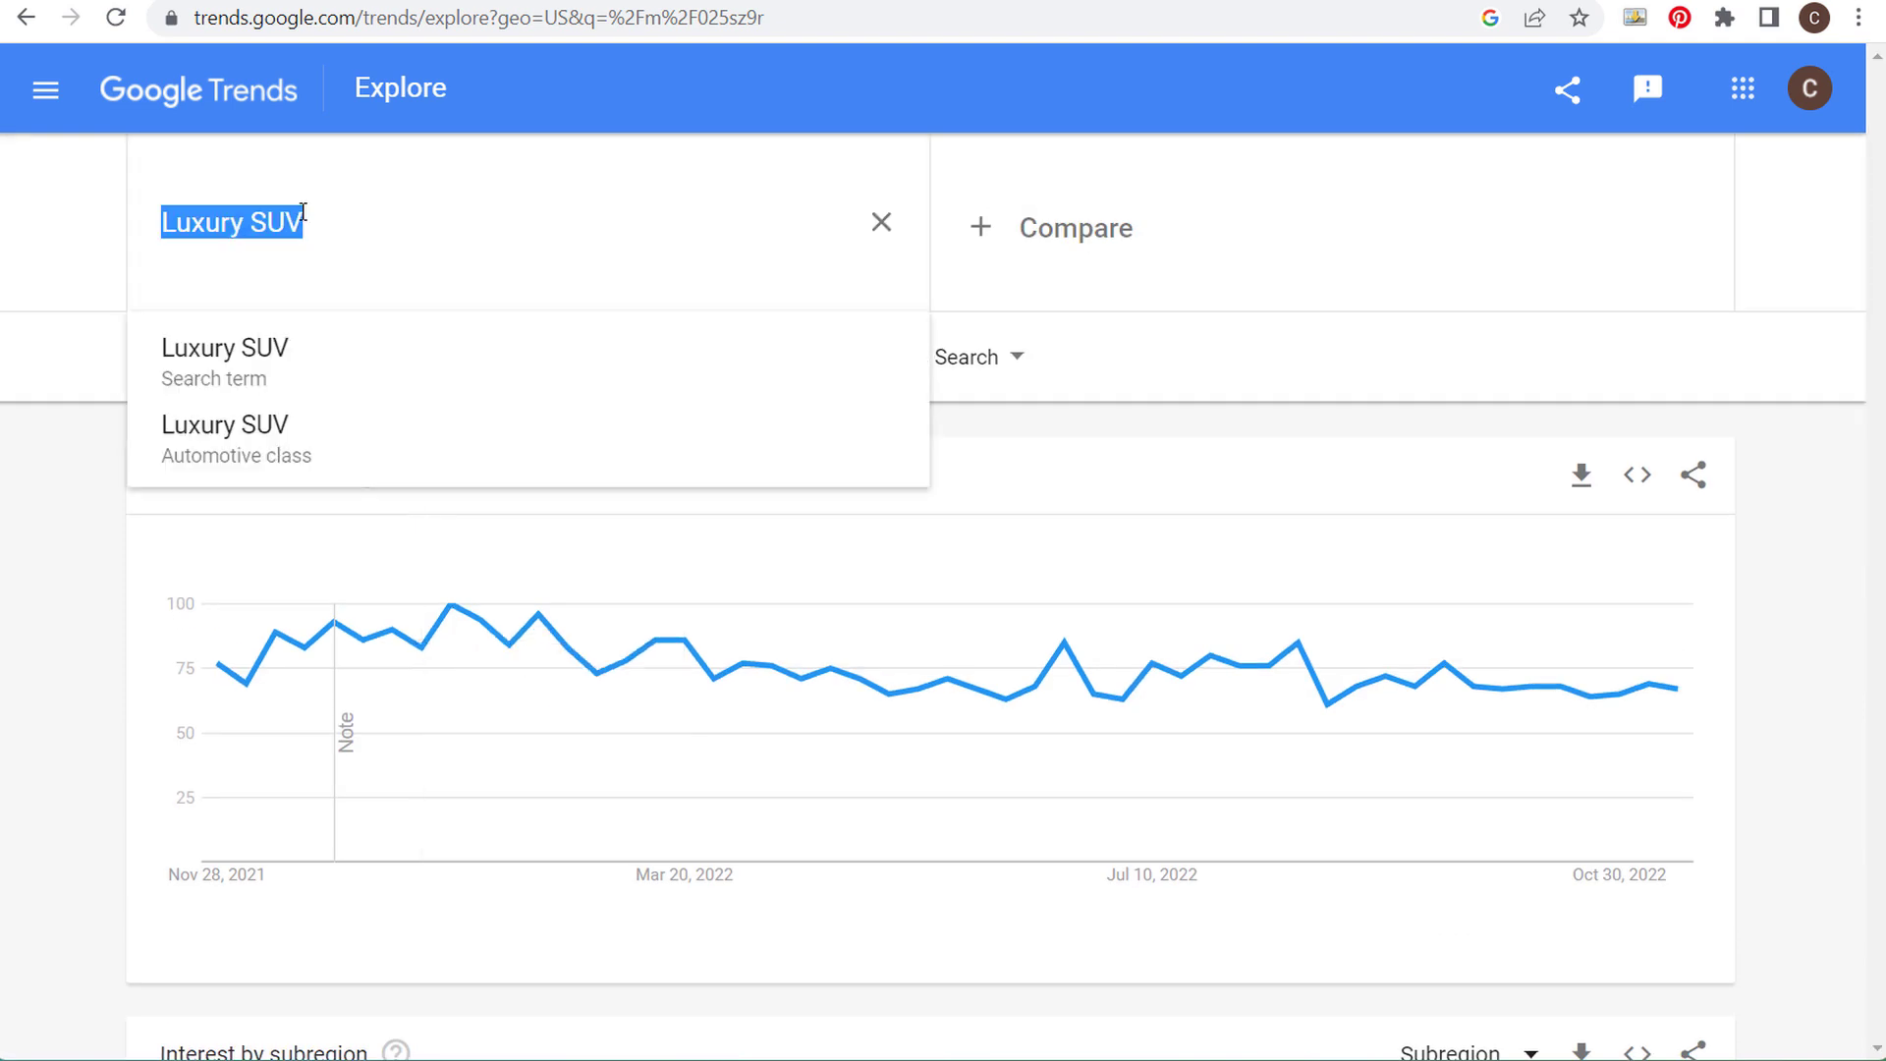
pyautogui.click(261, 355)
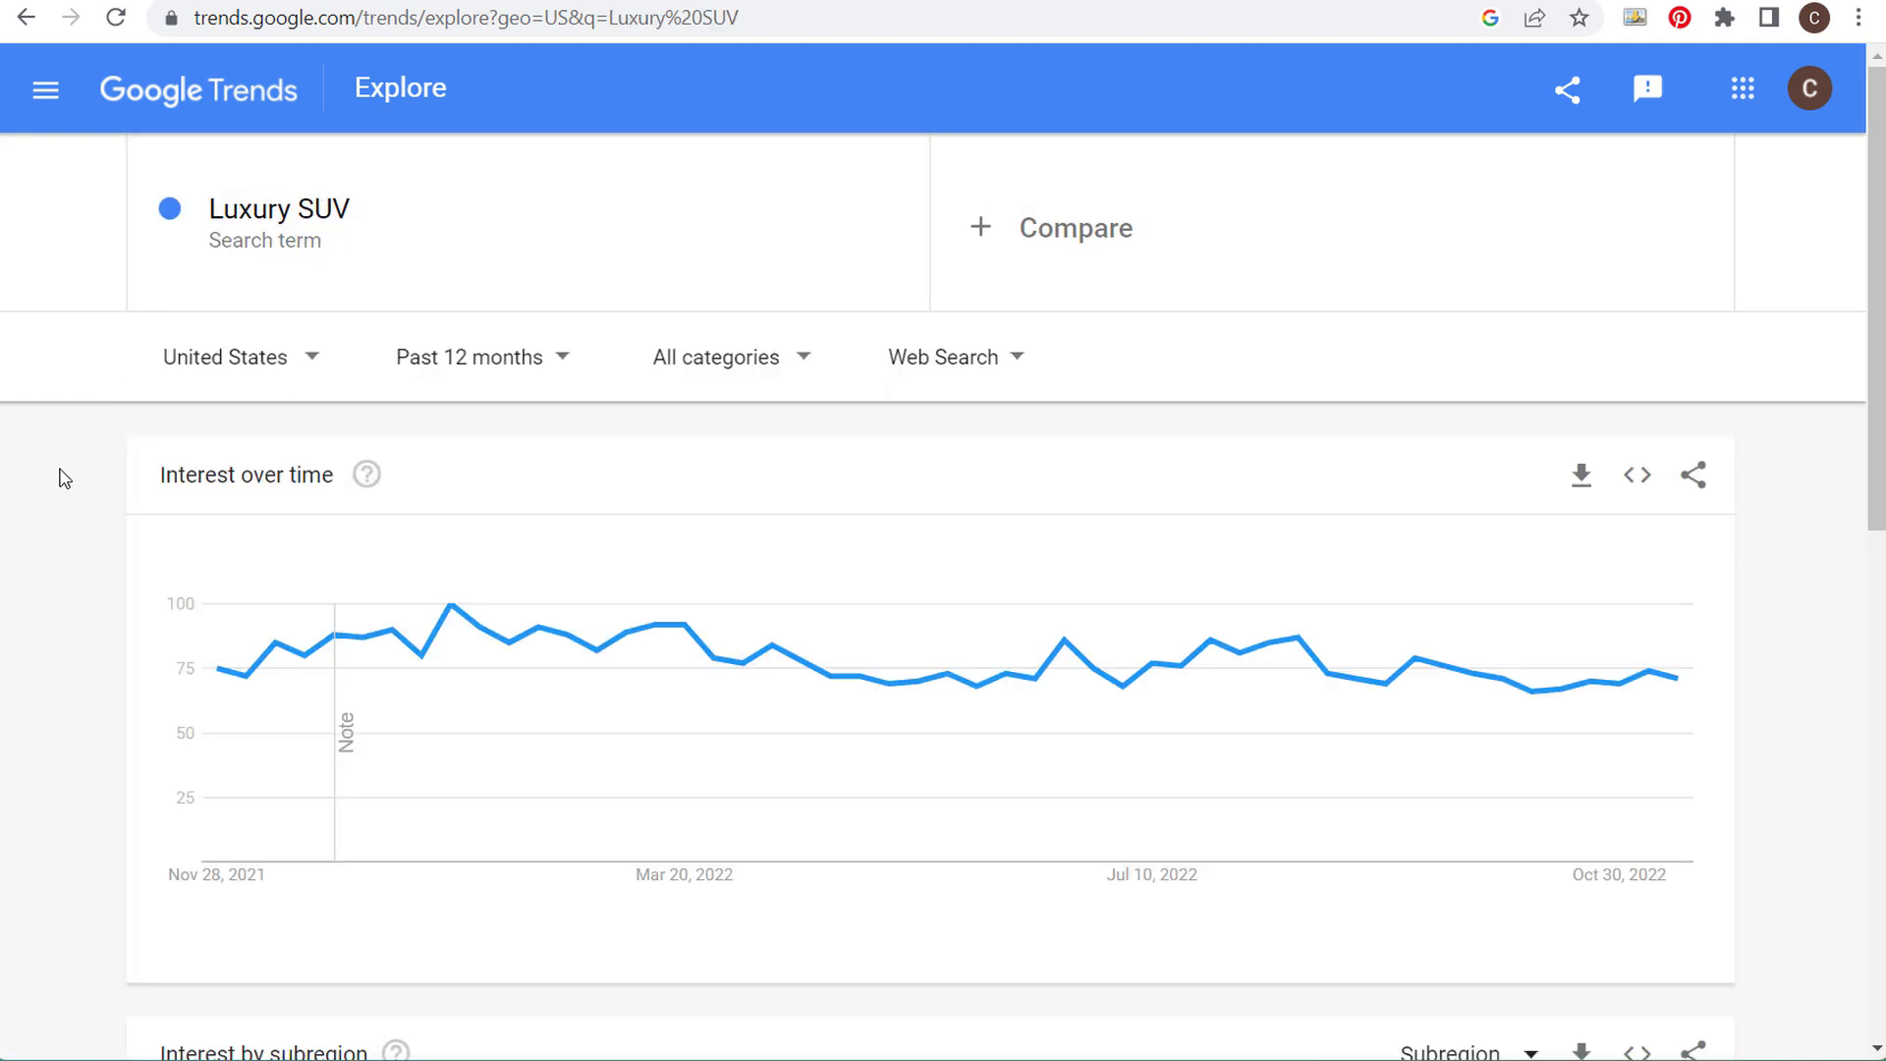
# - Switch the Related topics list for the Luxury SUV search term to Top and check its first two pages
pyautogui.scroll(-10, 102, 475)
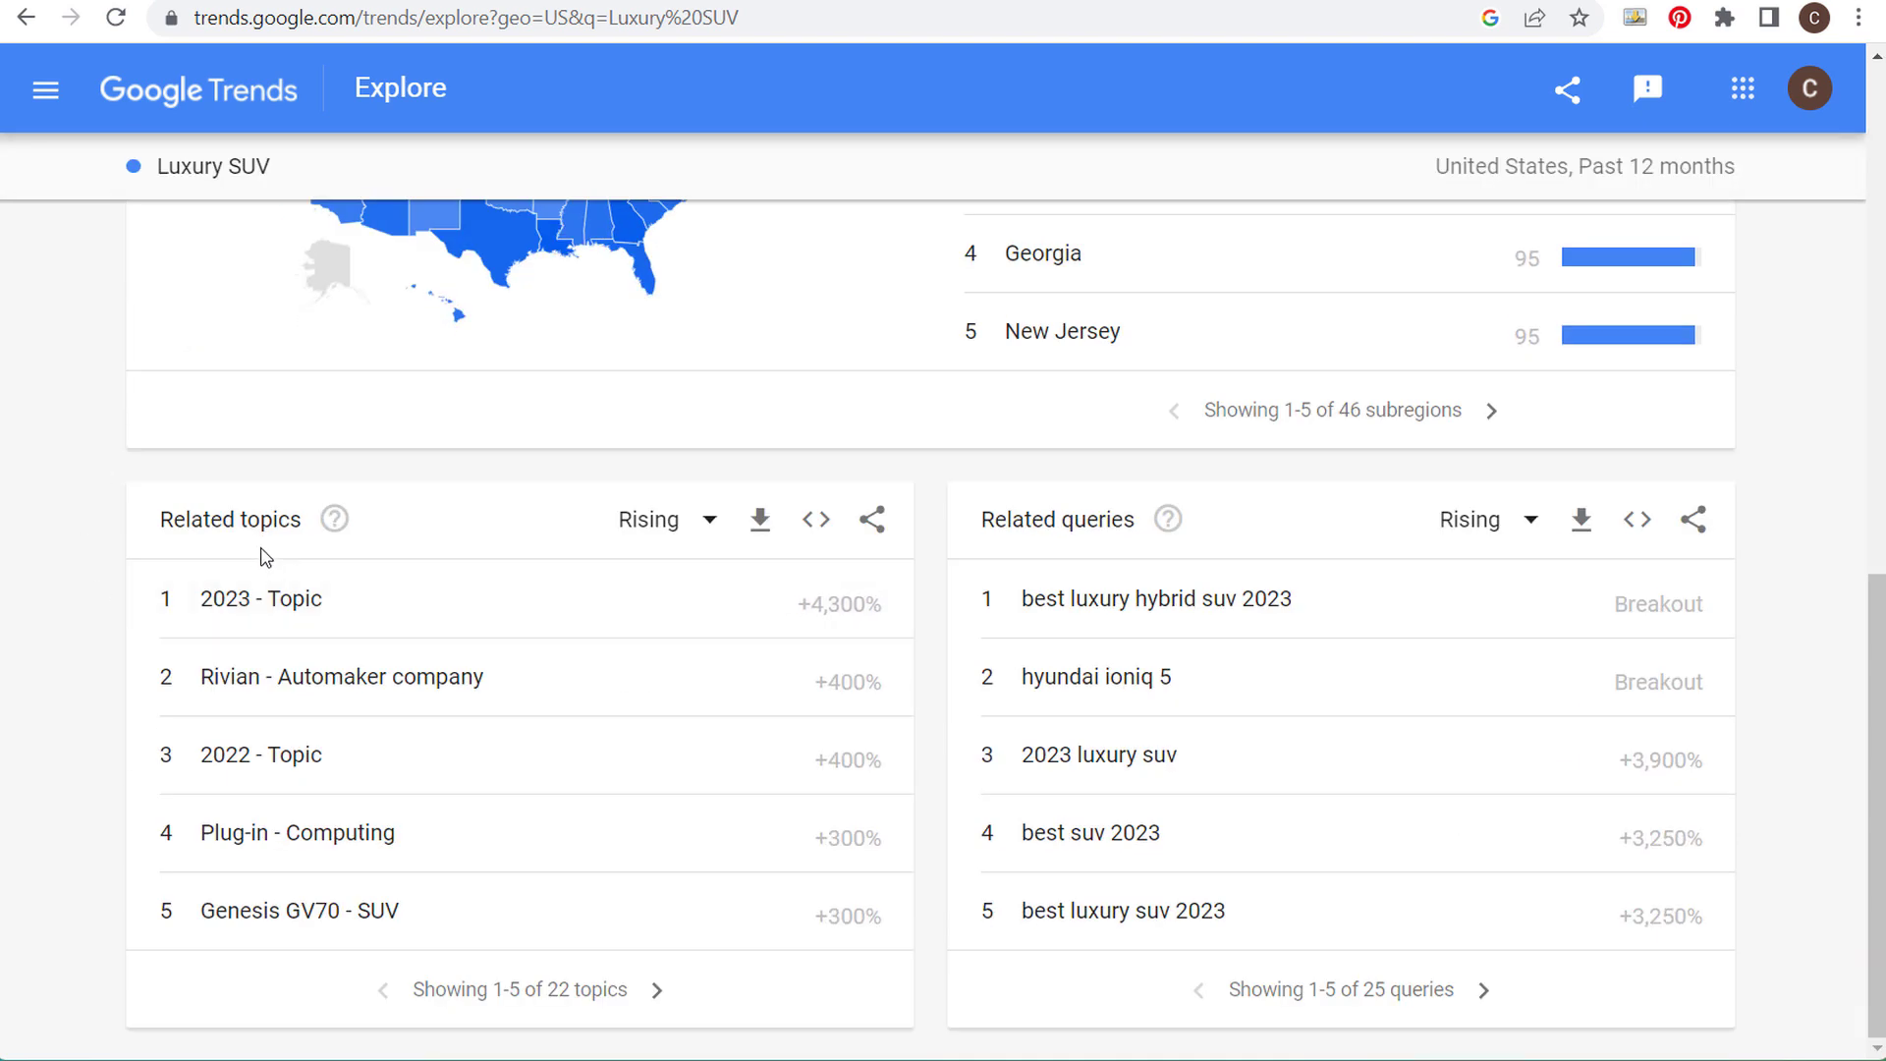
pyautogui.click(646, 526)
pyautogui.click(652, 616)
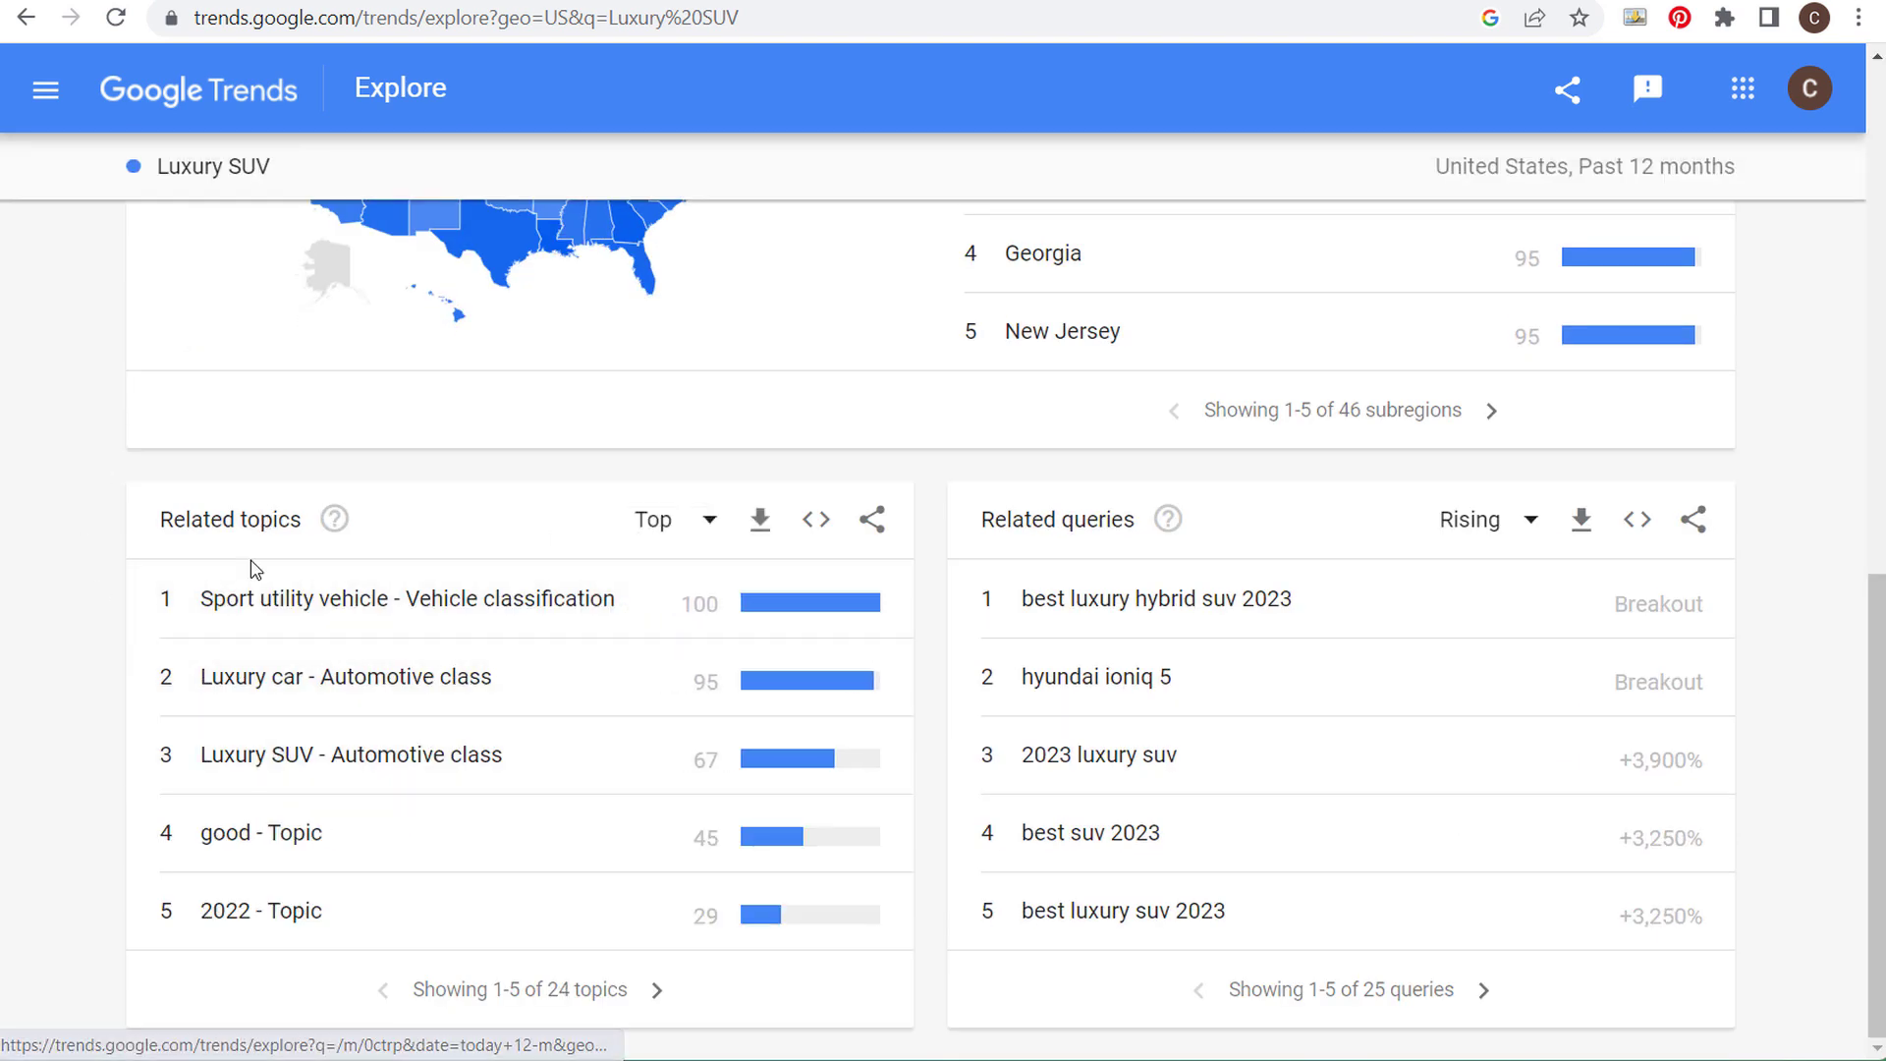
pyautogui.click(657, 991)
pyautogui.click(377, 994)
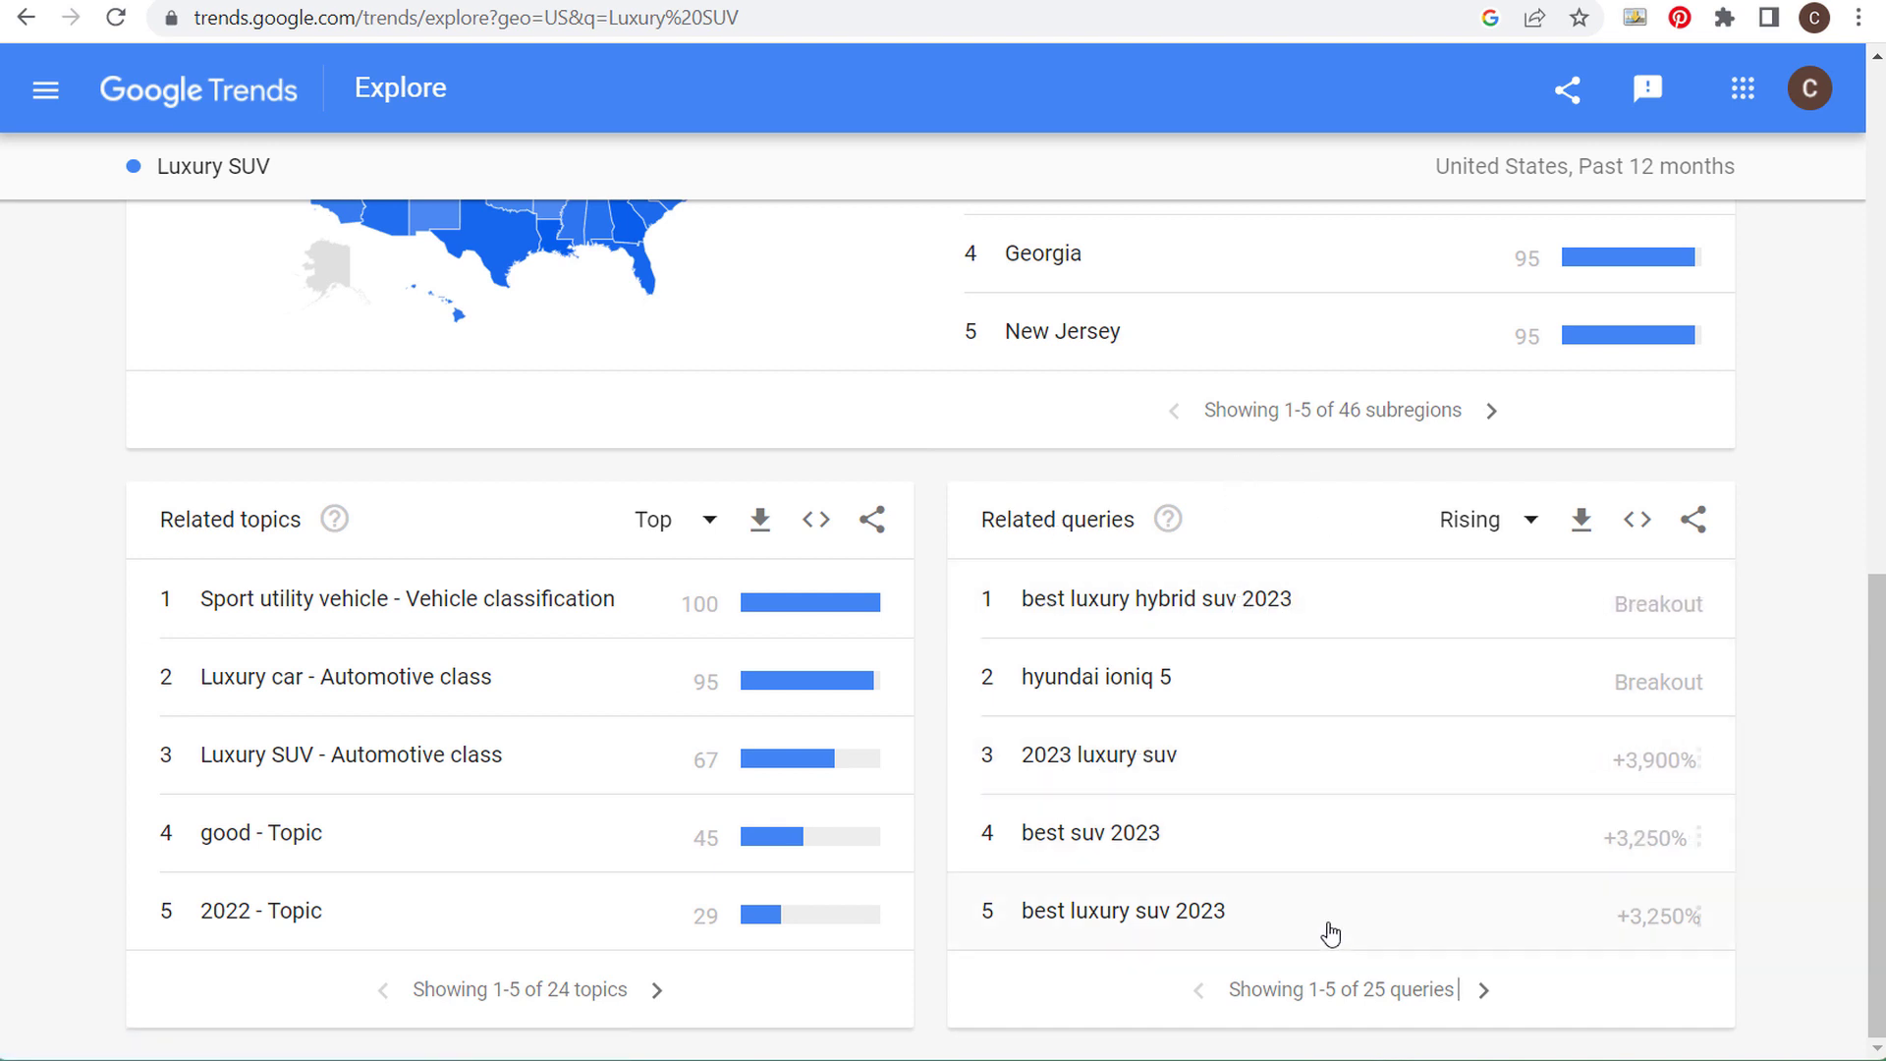
# - Page through the rising related queries for the Luxury SUV search term up to the third page
pyautogui.click(1483, 992)
pyautogui.click(1490, 994)
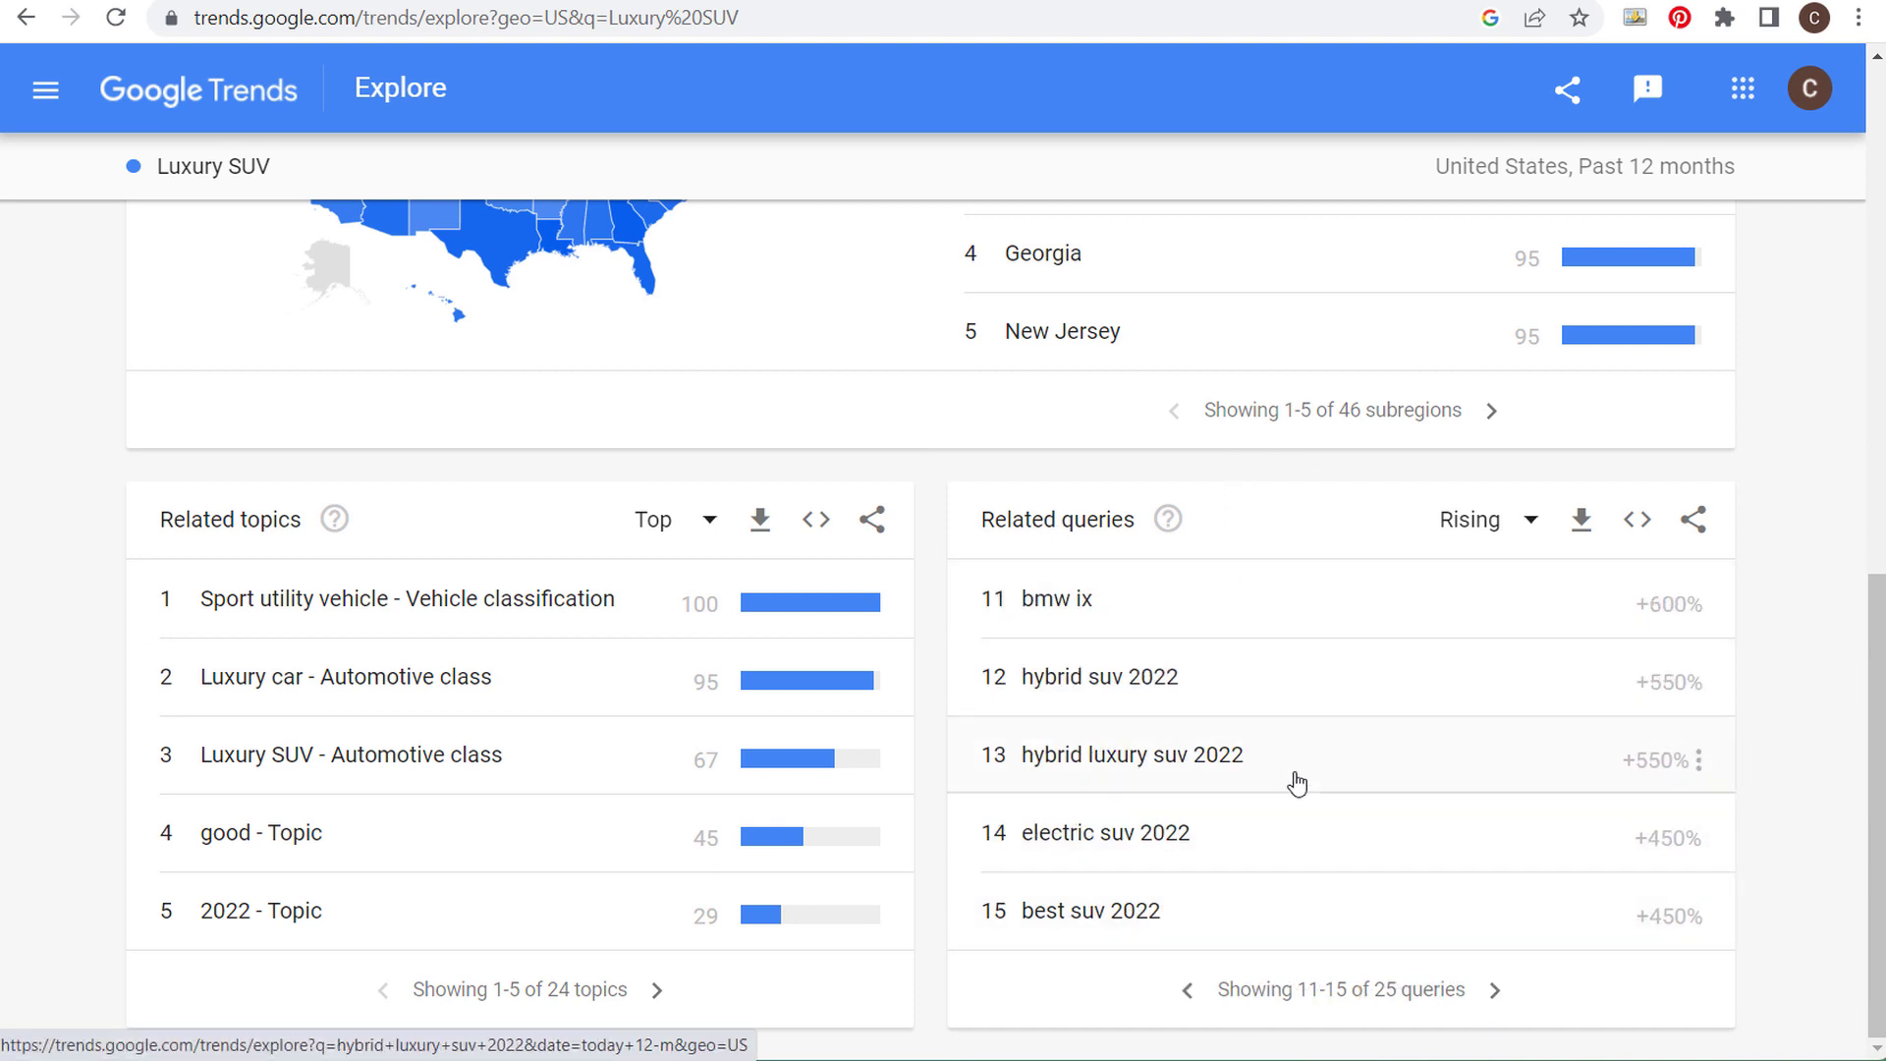
pyautogui.scroll(10, 1293, 780)
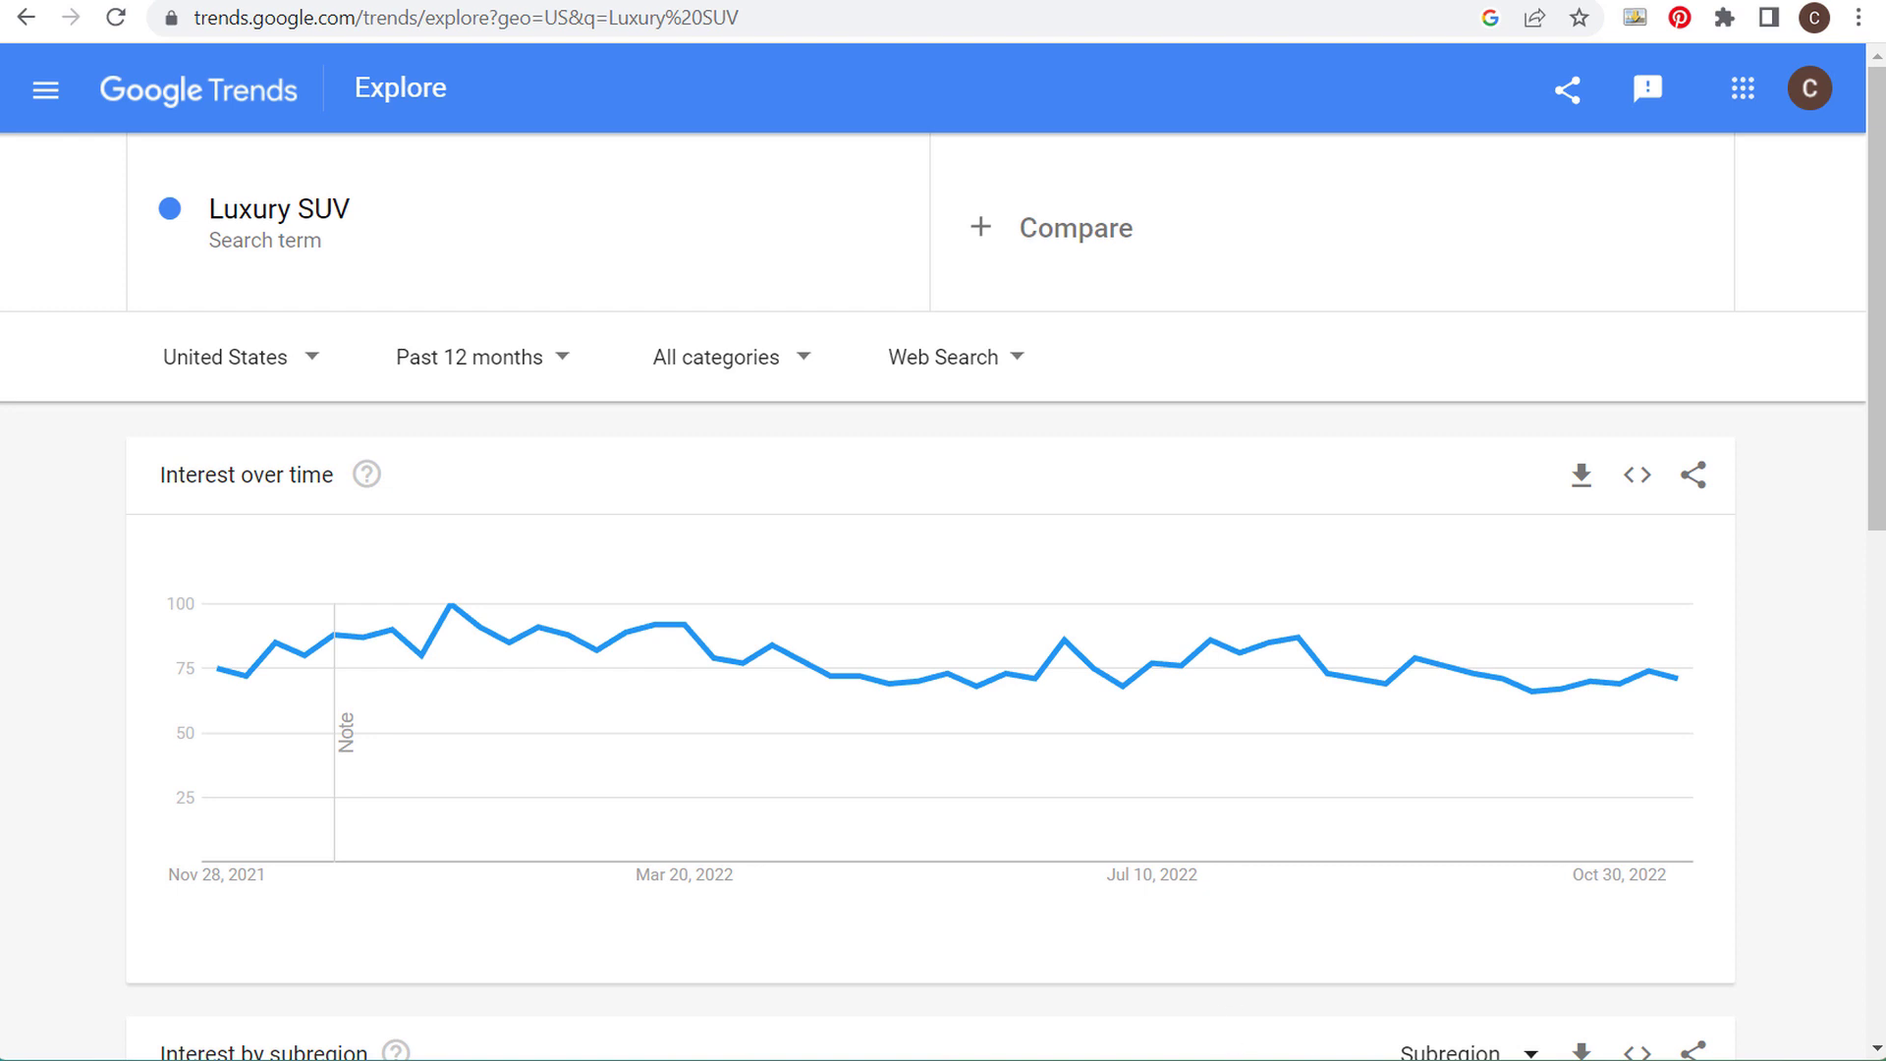
# - Switch to the beach decor keywords file in Notepad and select the keyword list from "beach decor" to "floor"
pyautogui.hotkey('alt', 'Tab')
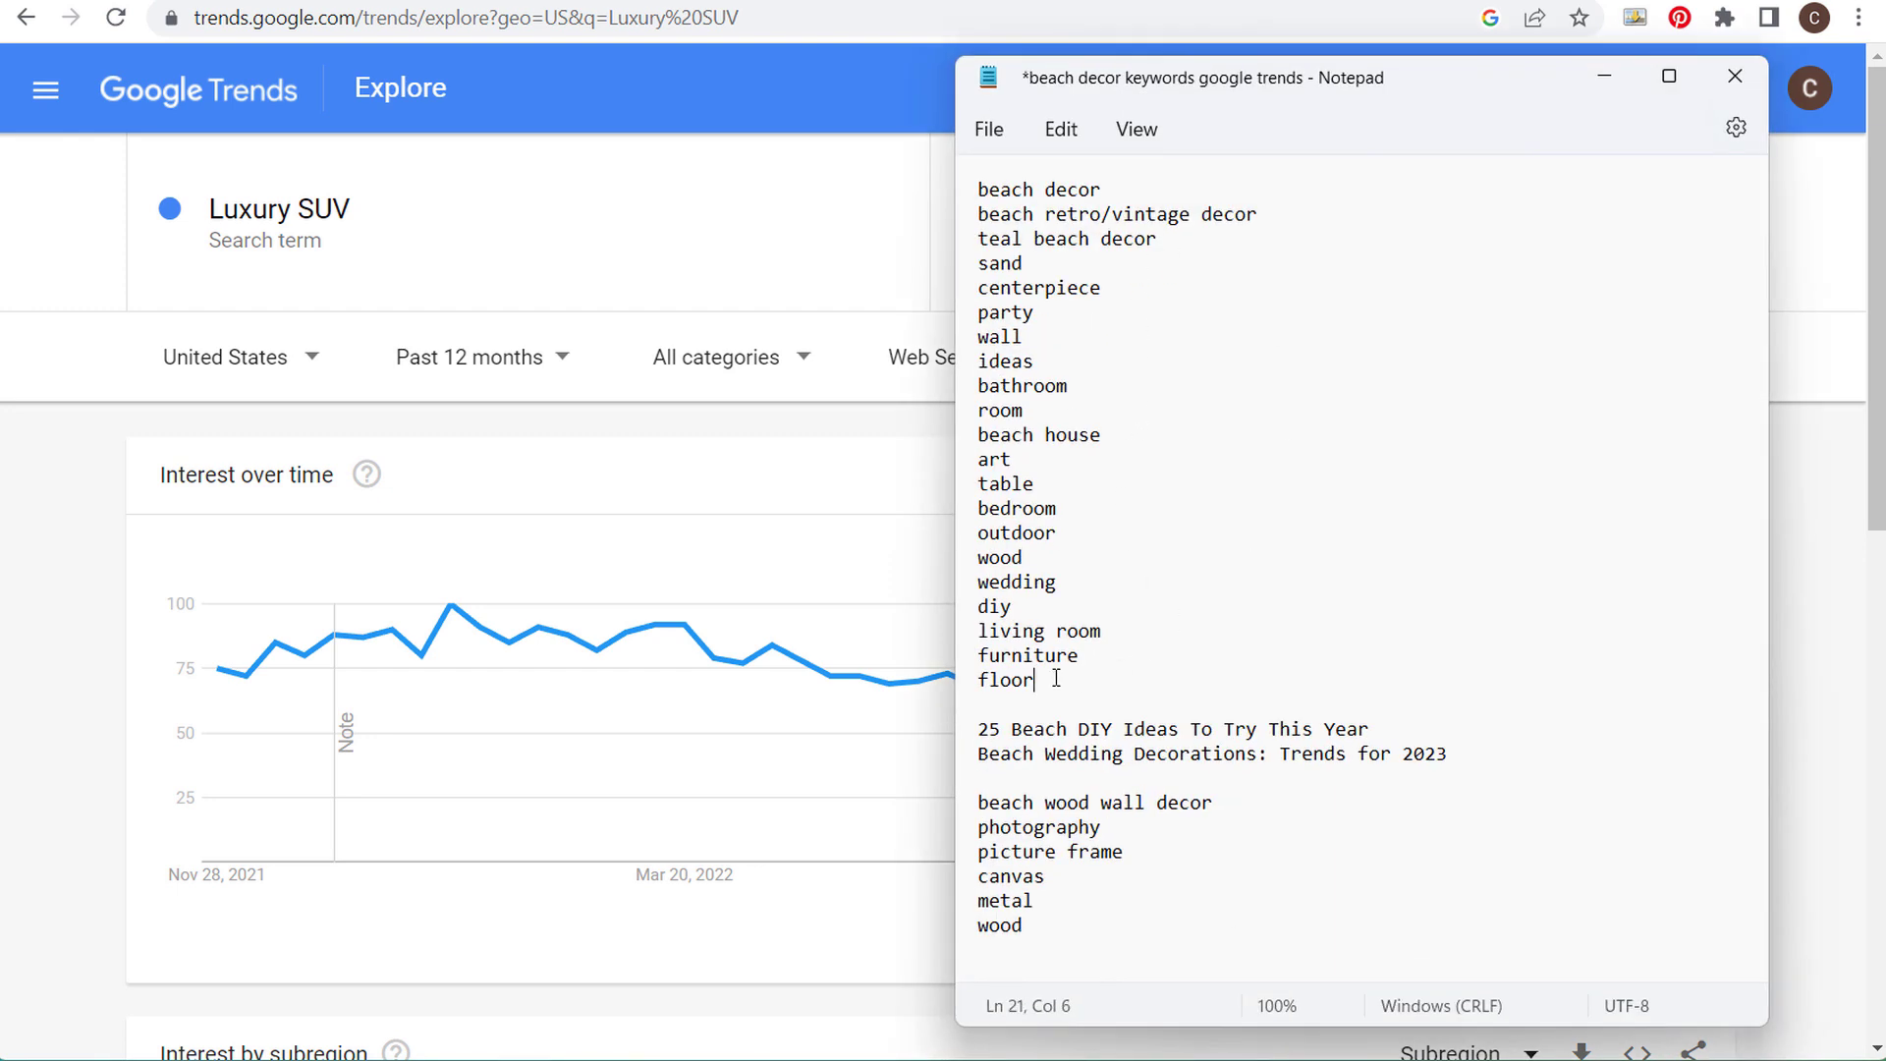
pyautogui.moveTo(1055, 679); pyautogui.dragTo(909, 195)
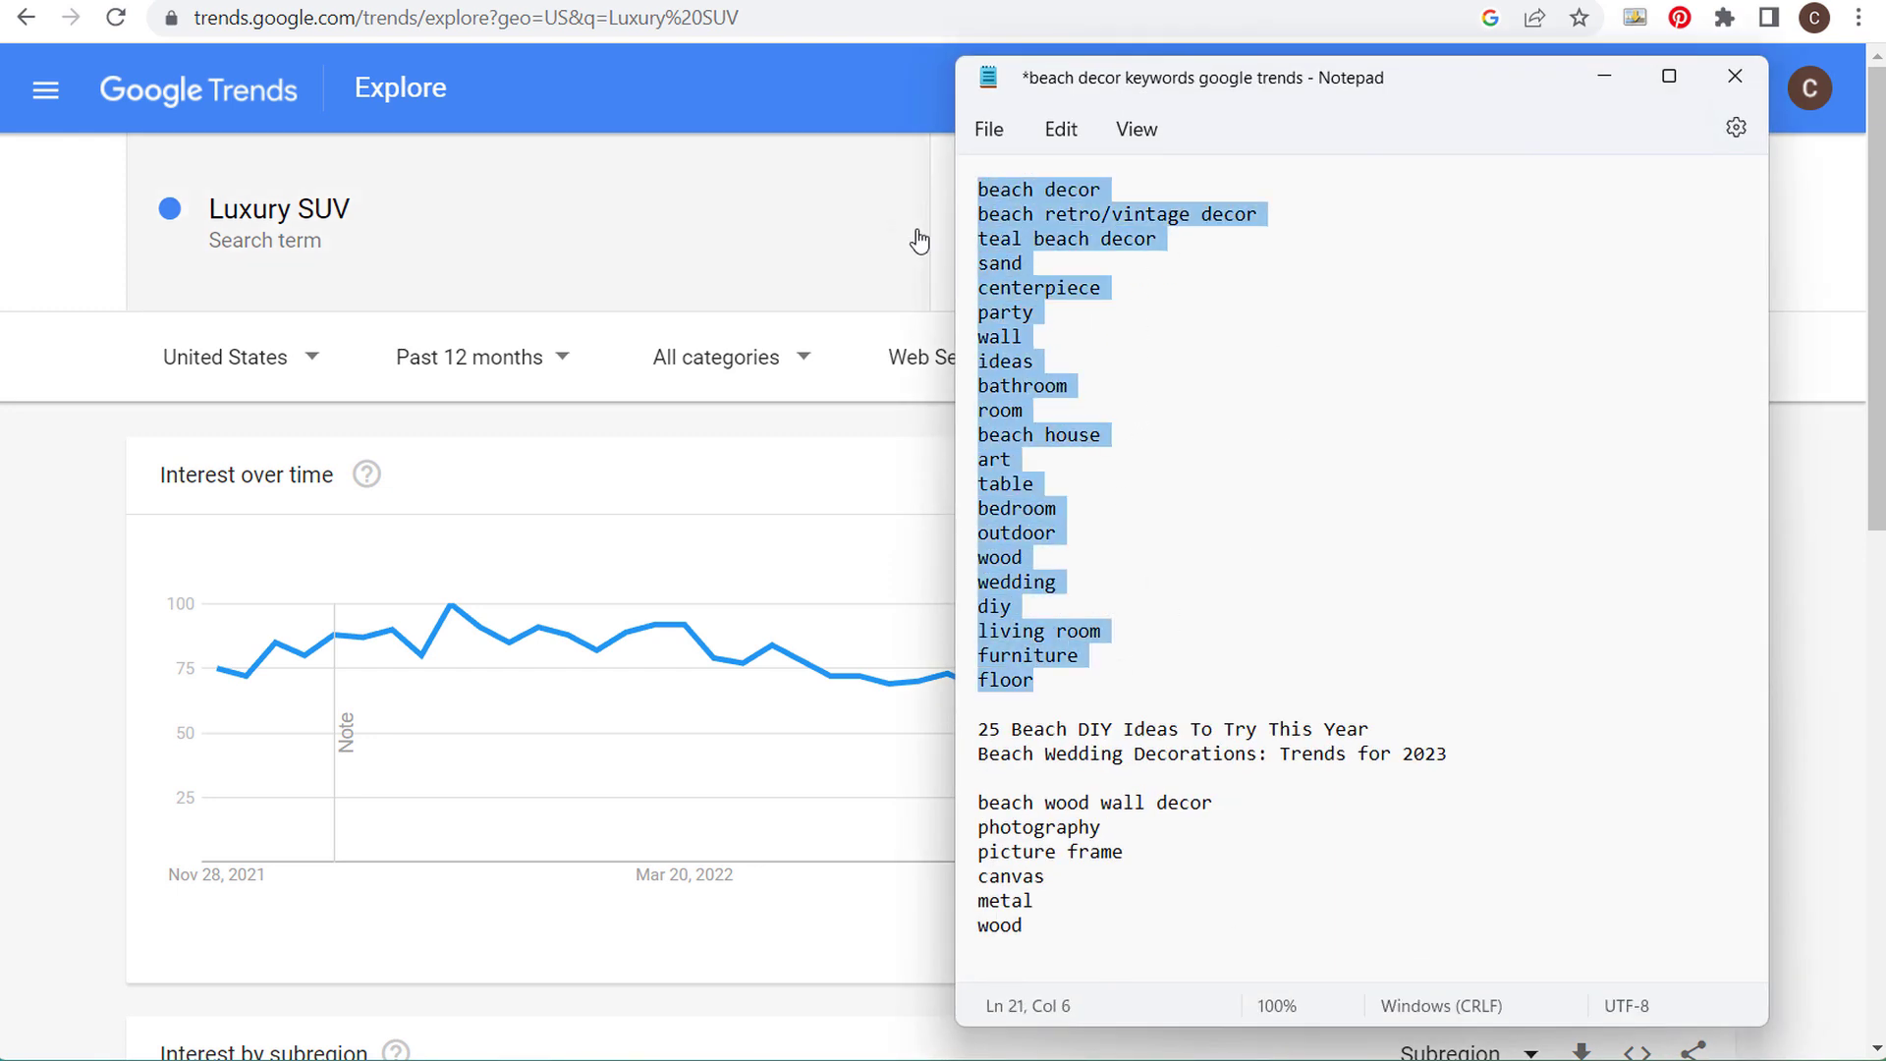
# - Highlight the two post title ideas, "25 Beach DIY Ideas To Try This Year" and "Beach Wedding Decorations: Trends for 2023", then clear the selection
pyautogui.moveTo(1471, 752); pyautogui.dragTo(1039, 739)
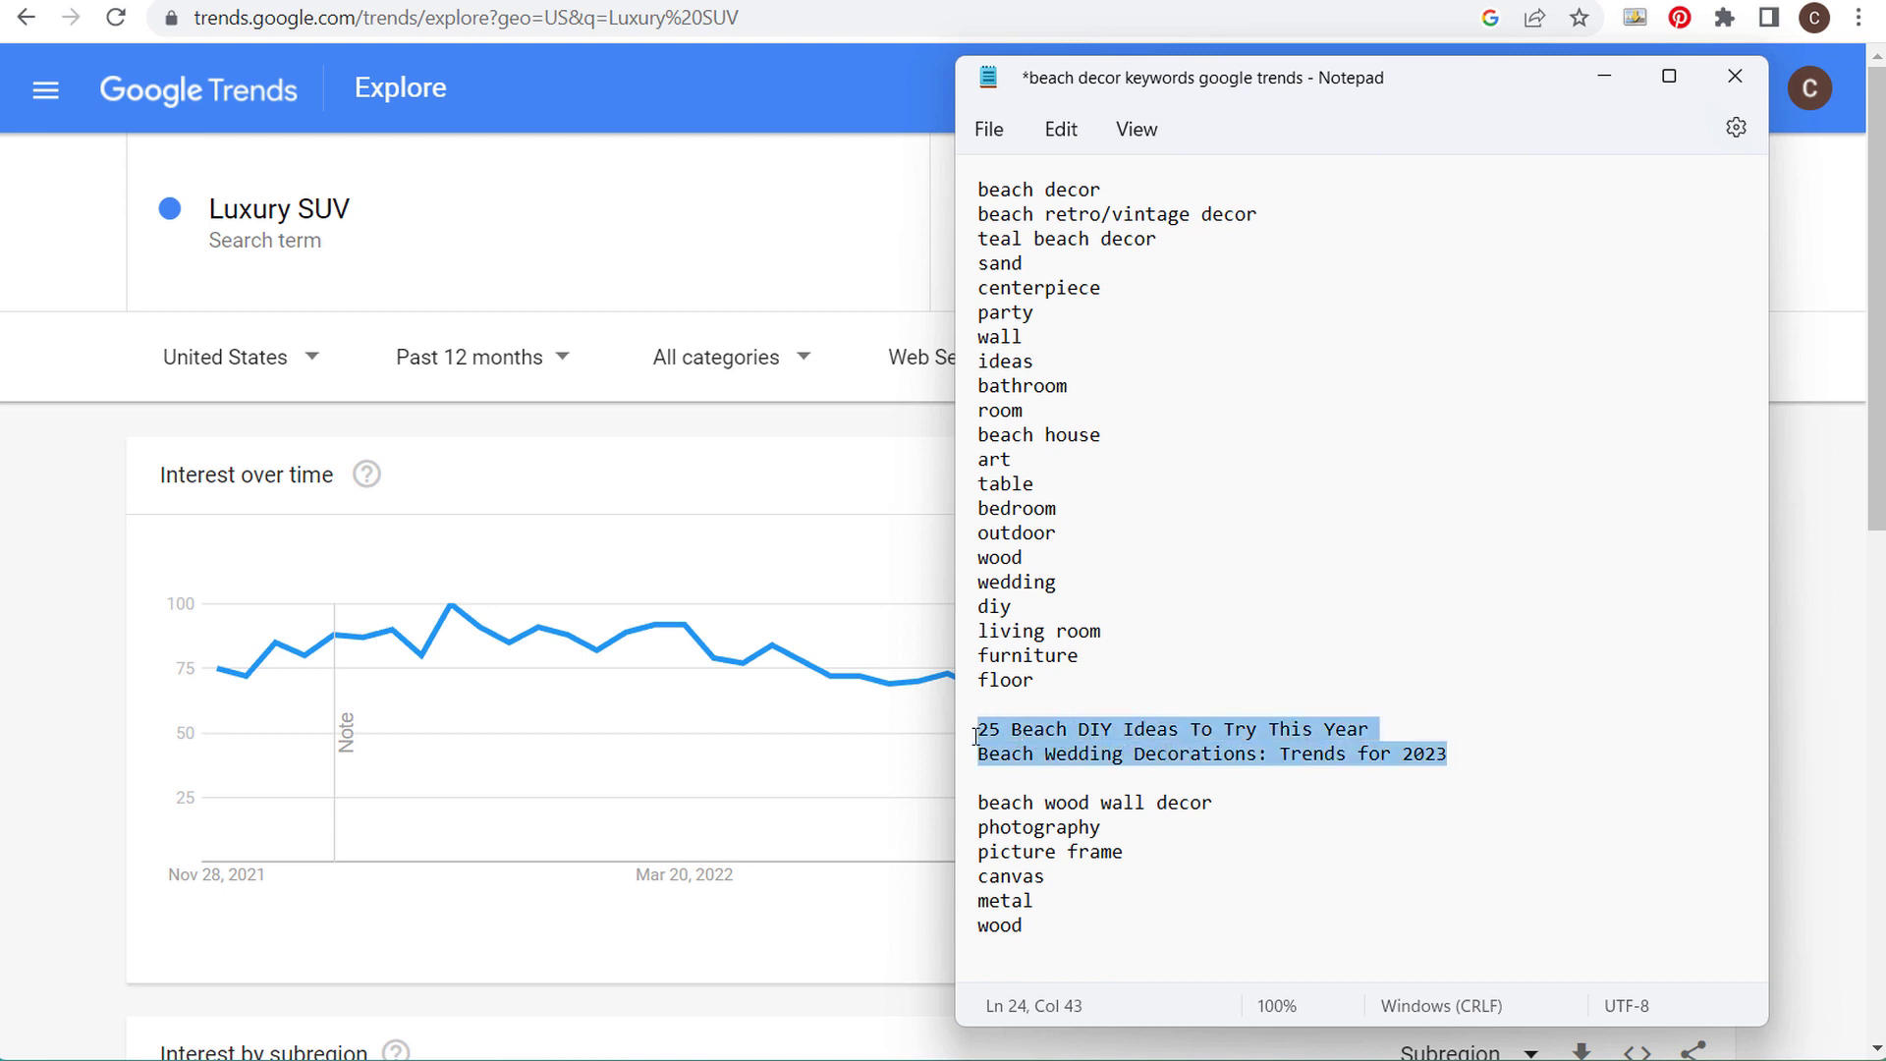
pyautogui.click(1225, 612)
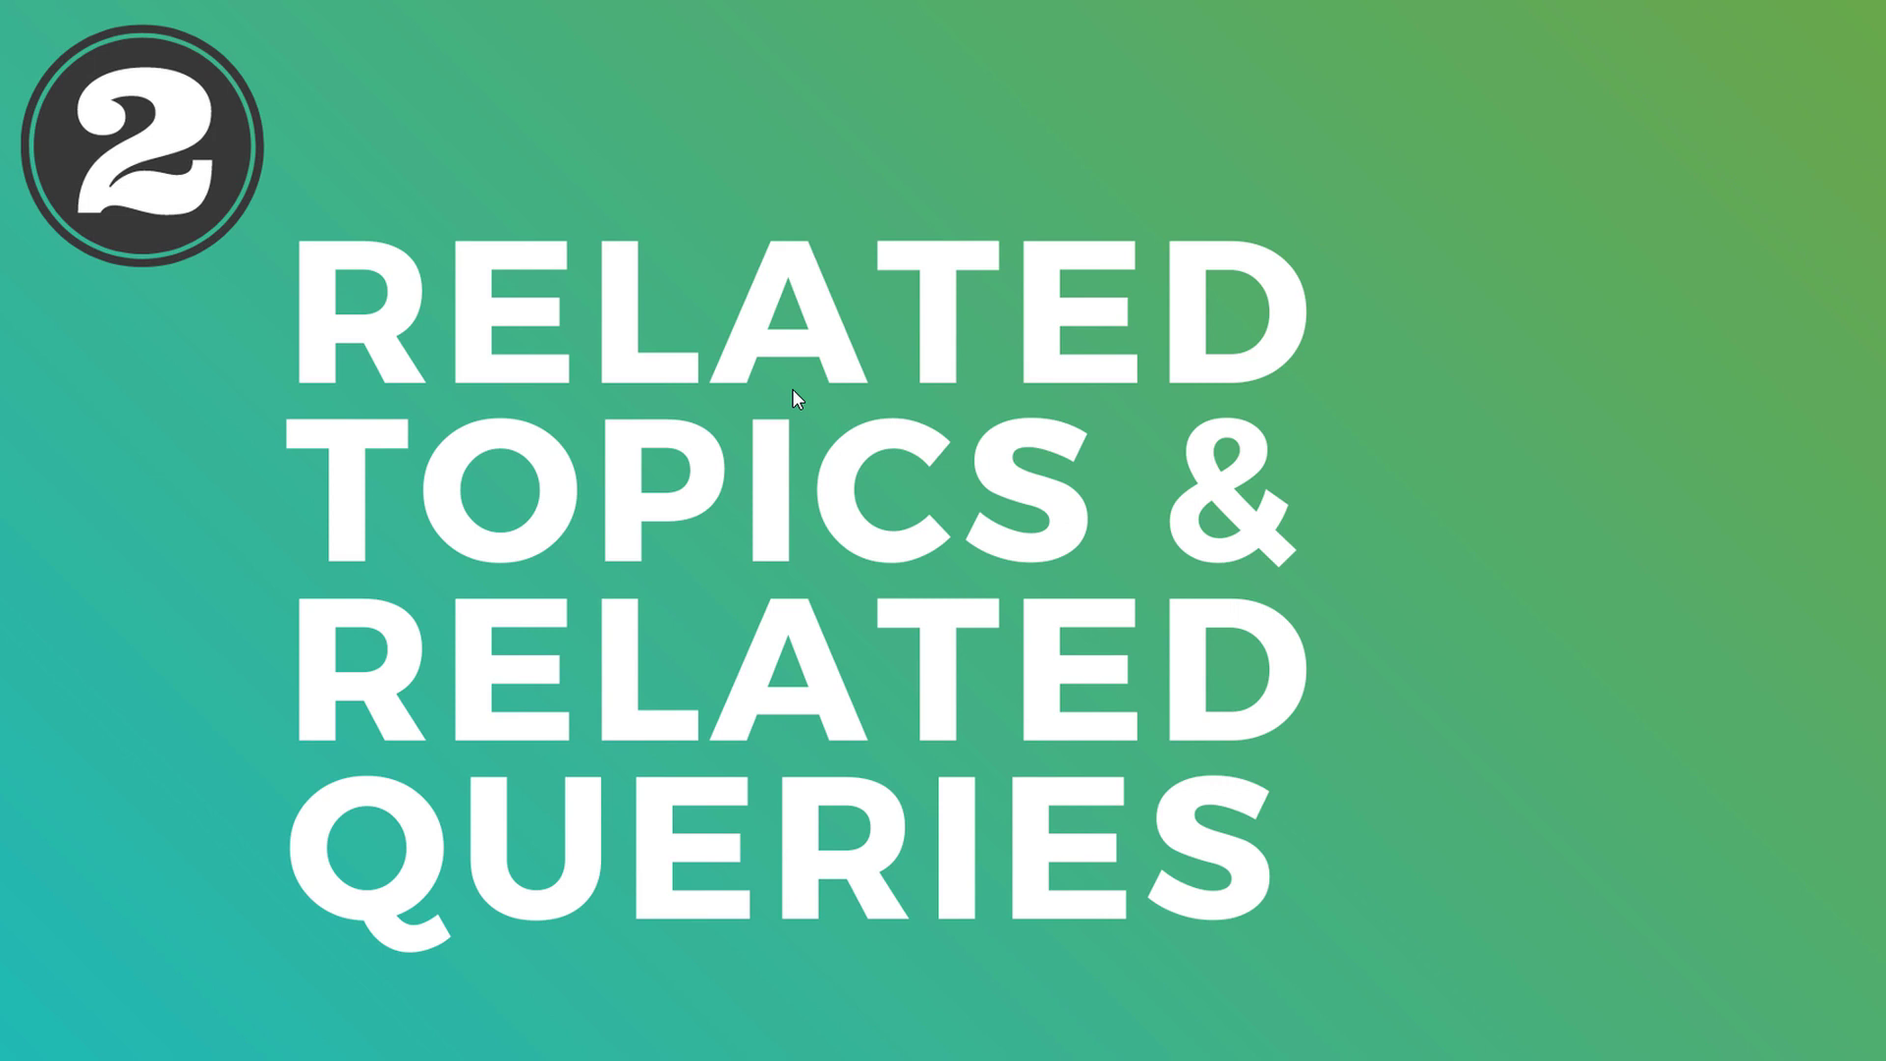
pyautogui.press('Right')
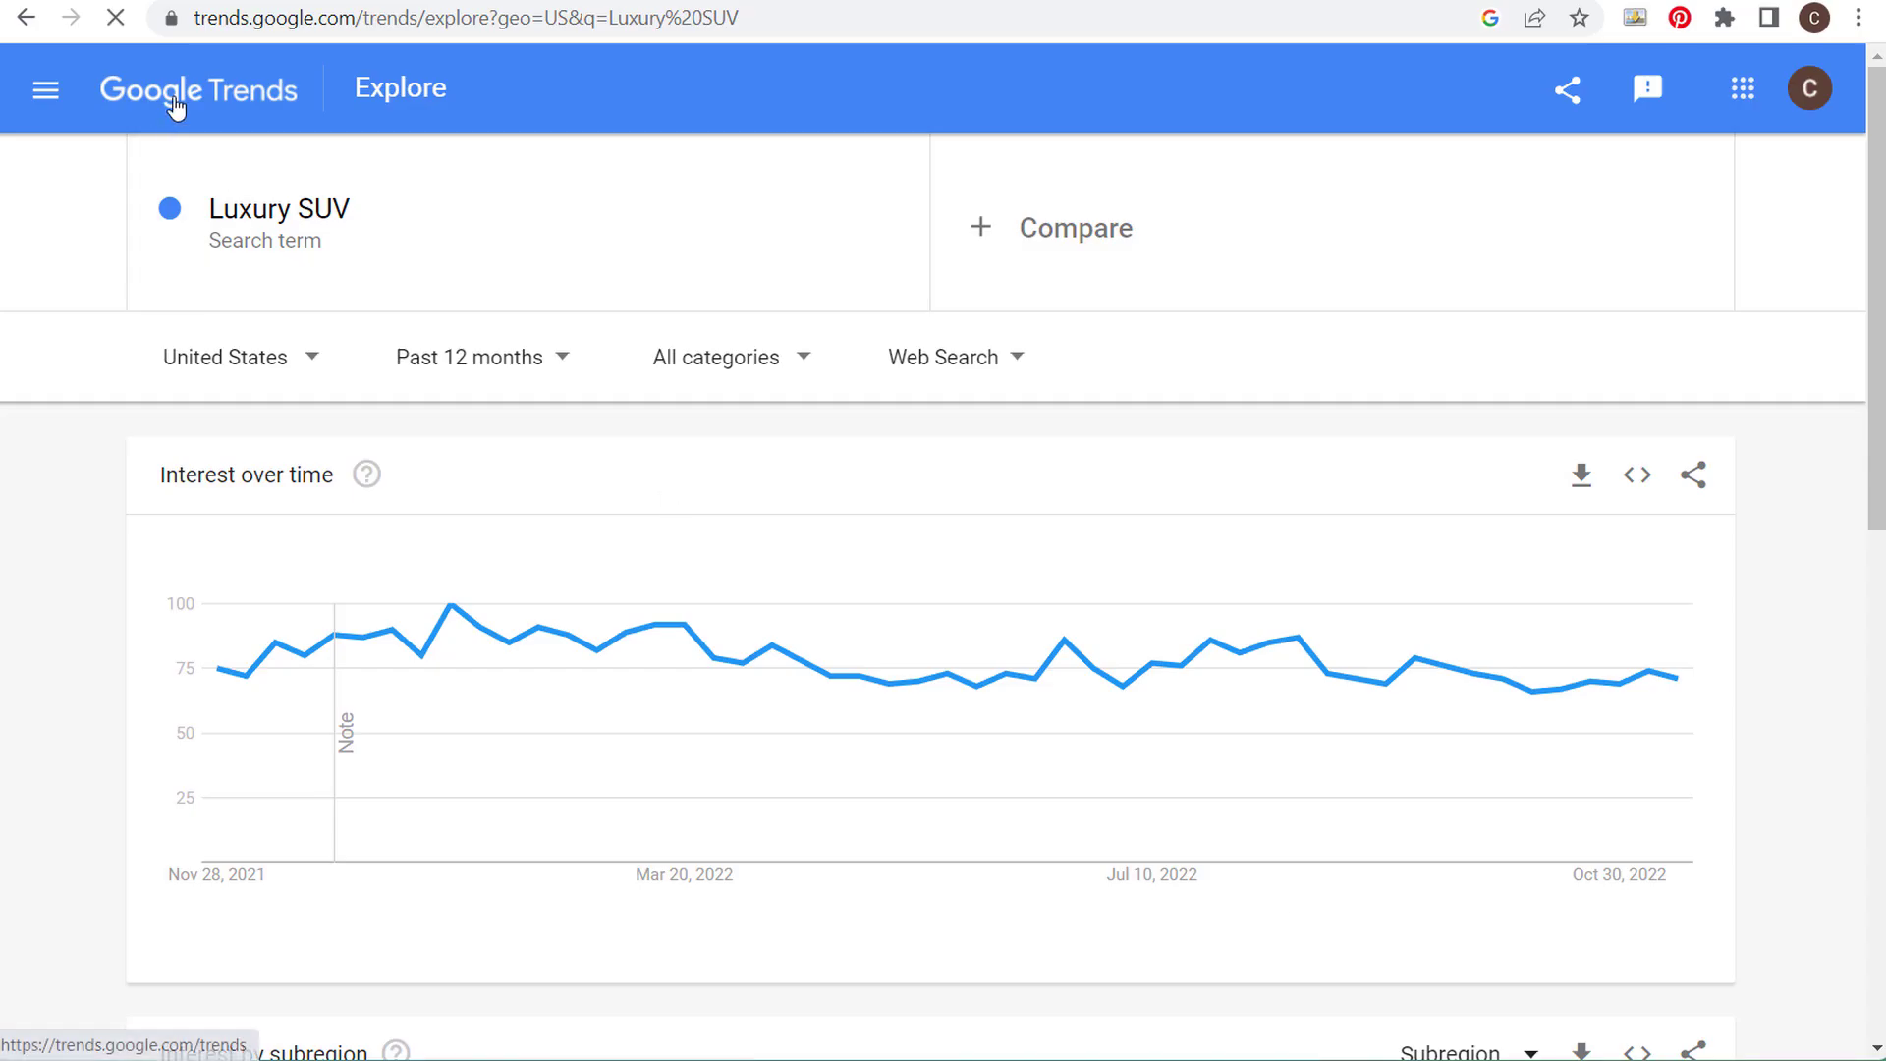
# - Return to the Google Trends home page and go to the Latest Stories and Insights section
pyautogui.click(169, 102)
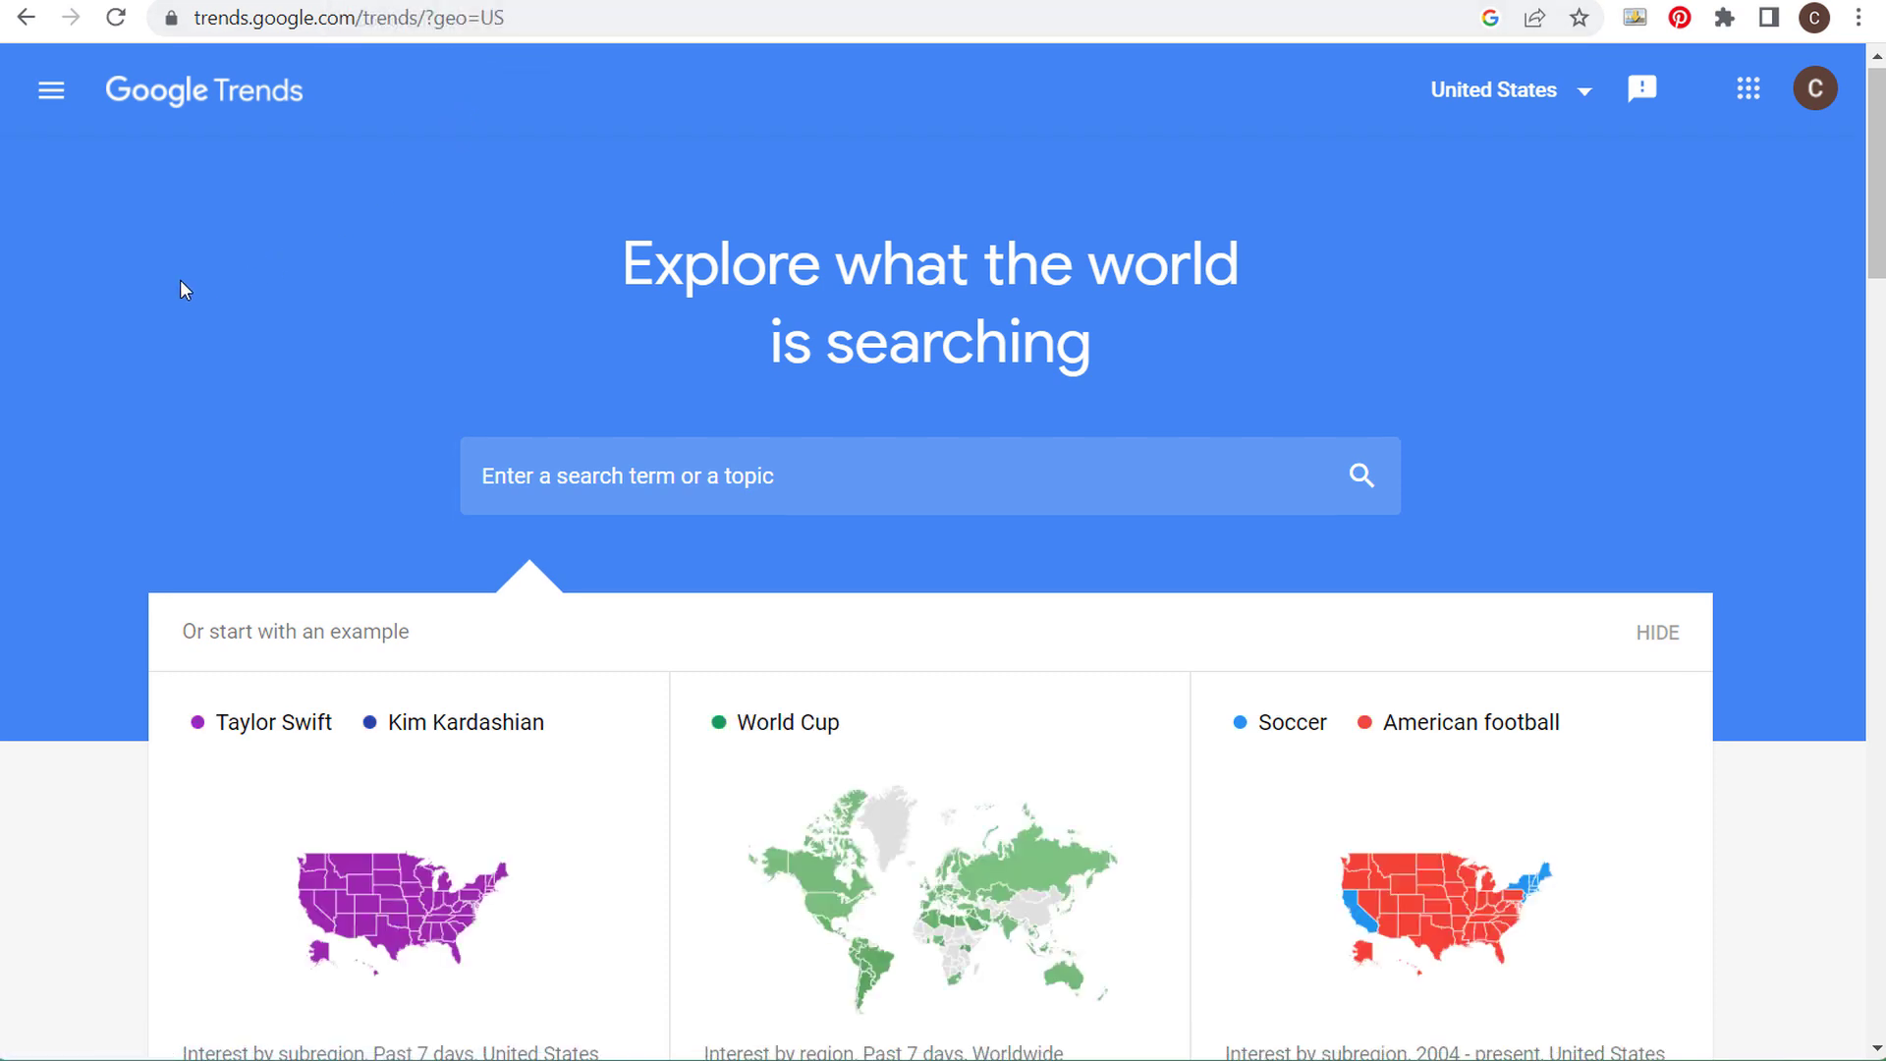
pyautogui.scroll(-8, 114, 328)
pyautogui.moveTo(147, 458); pyautogui.dragTo(531, 458)
pyautogui.click(838, 466)
pyautogui.scroll(-10, 98, 434)
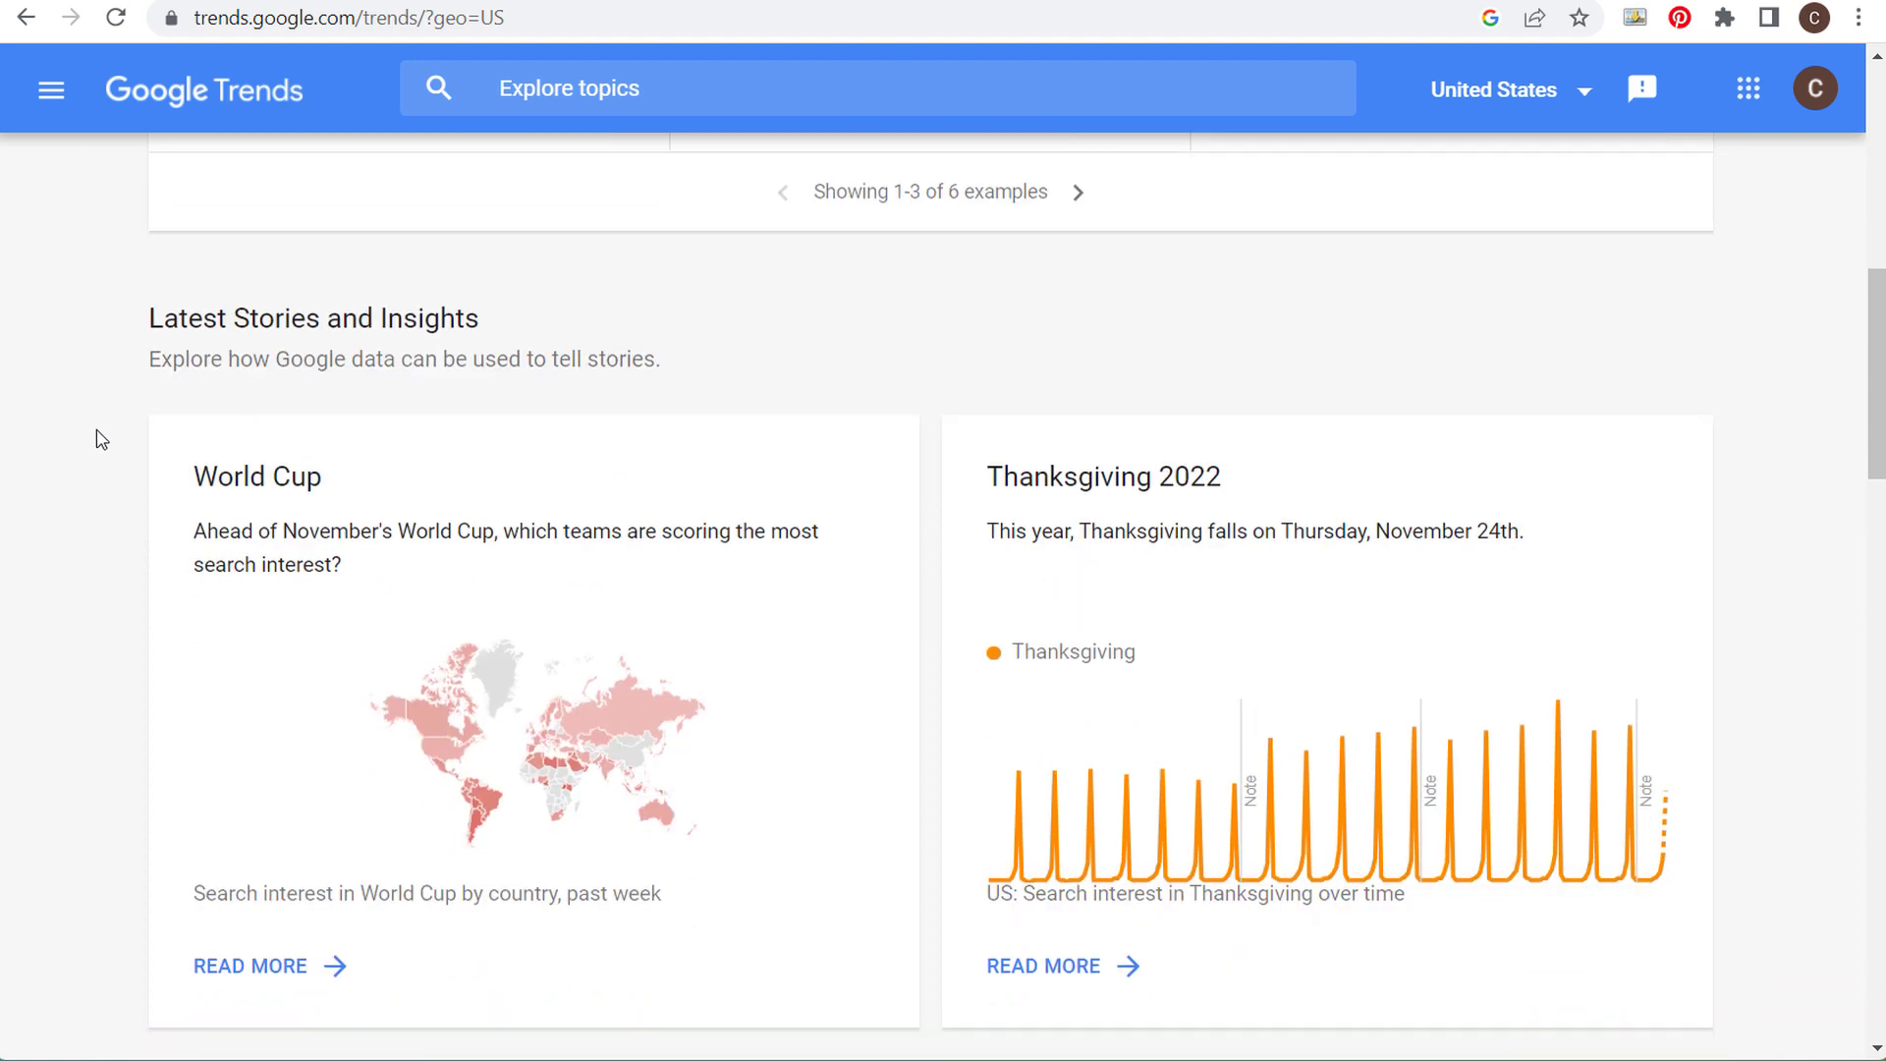
pyautogui.scroll(4, 106, 400)
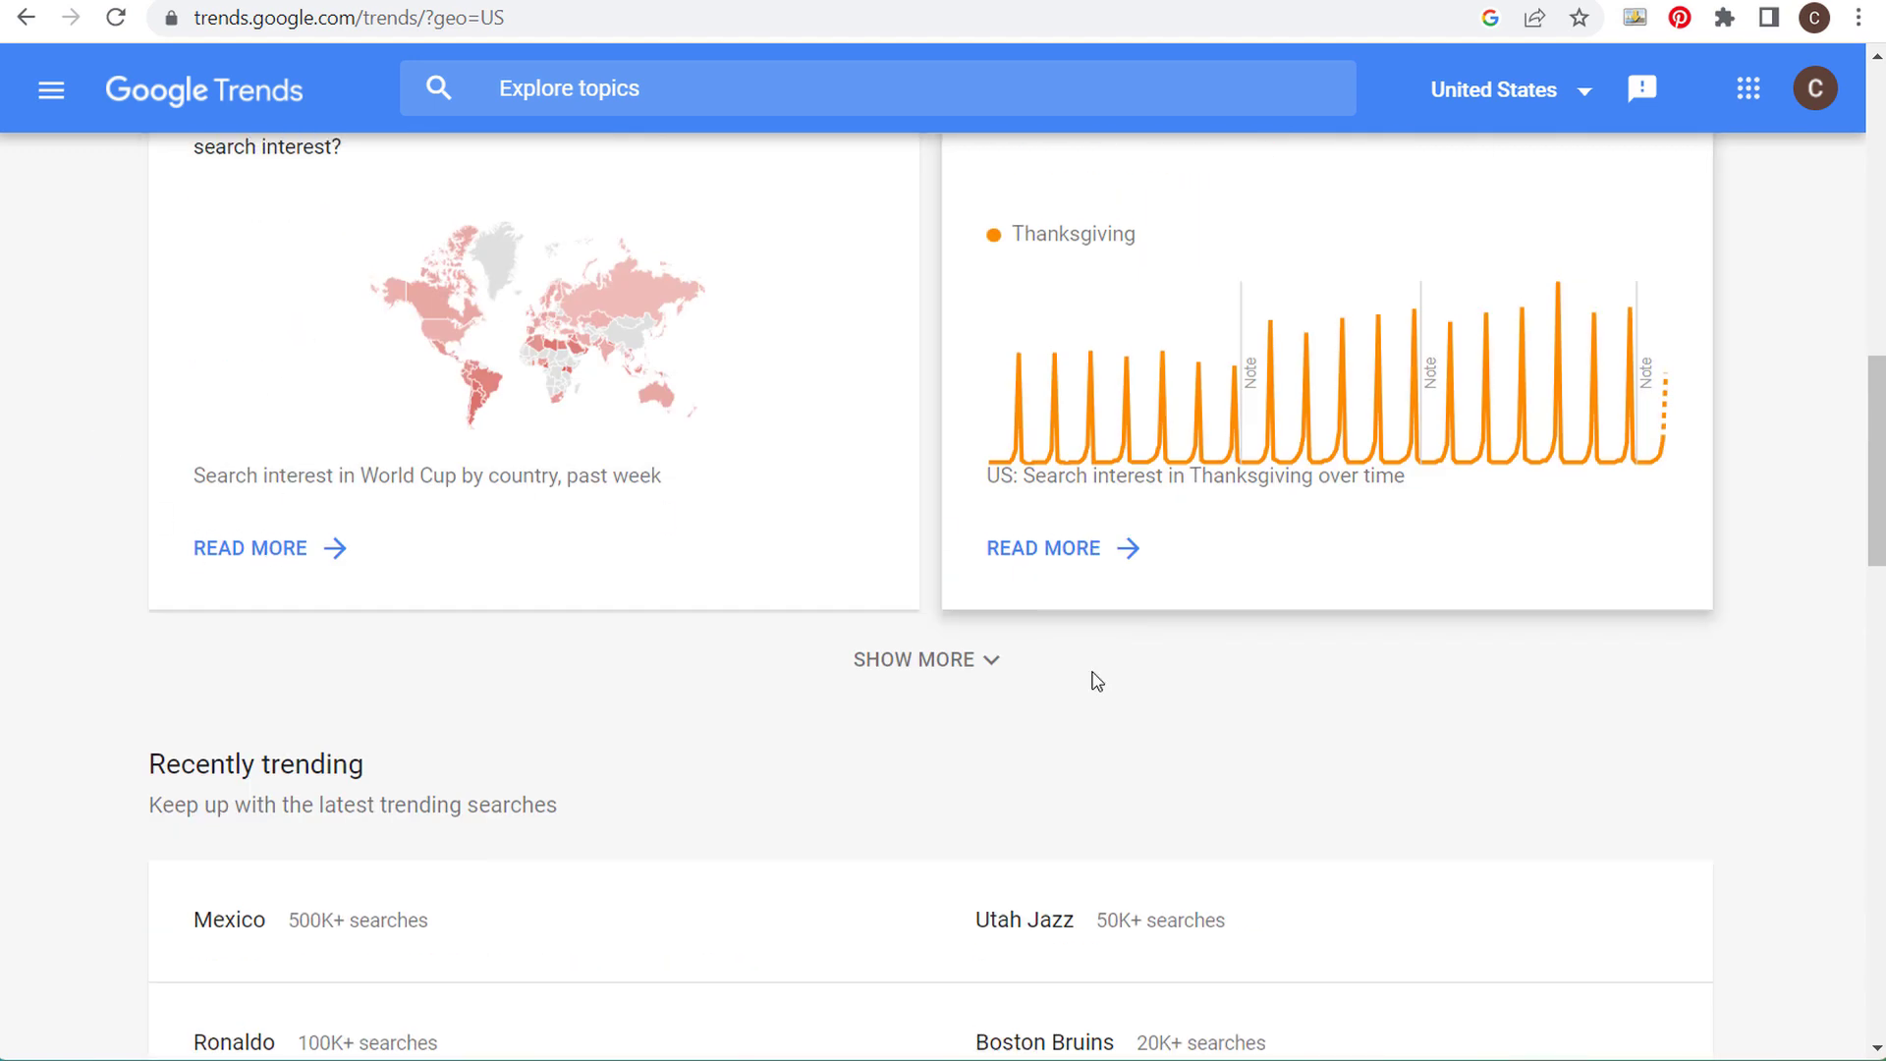
# - Load more story cards under Latest Stories and Insights until the Halloween and Ukraine stories are listed
pyautogui.click(935, 660)
pyautogui.scroll(-5, 680, 724)
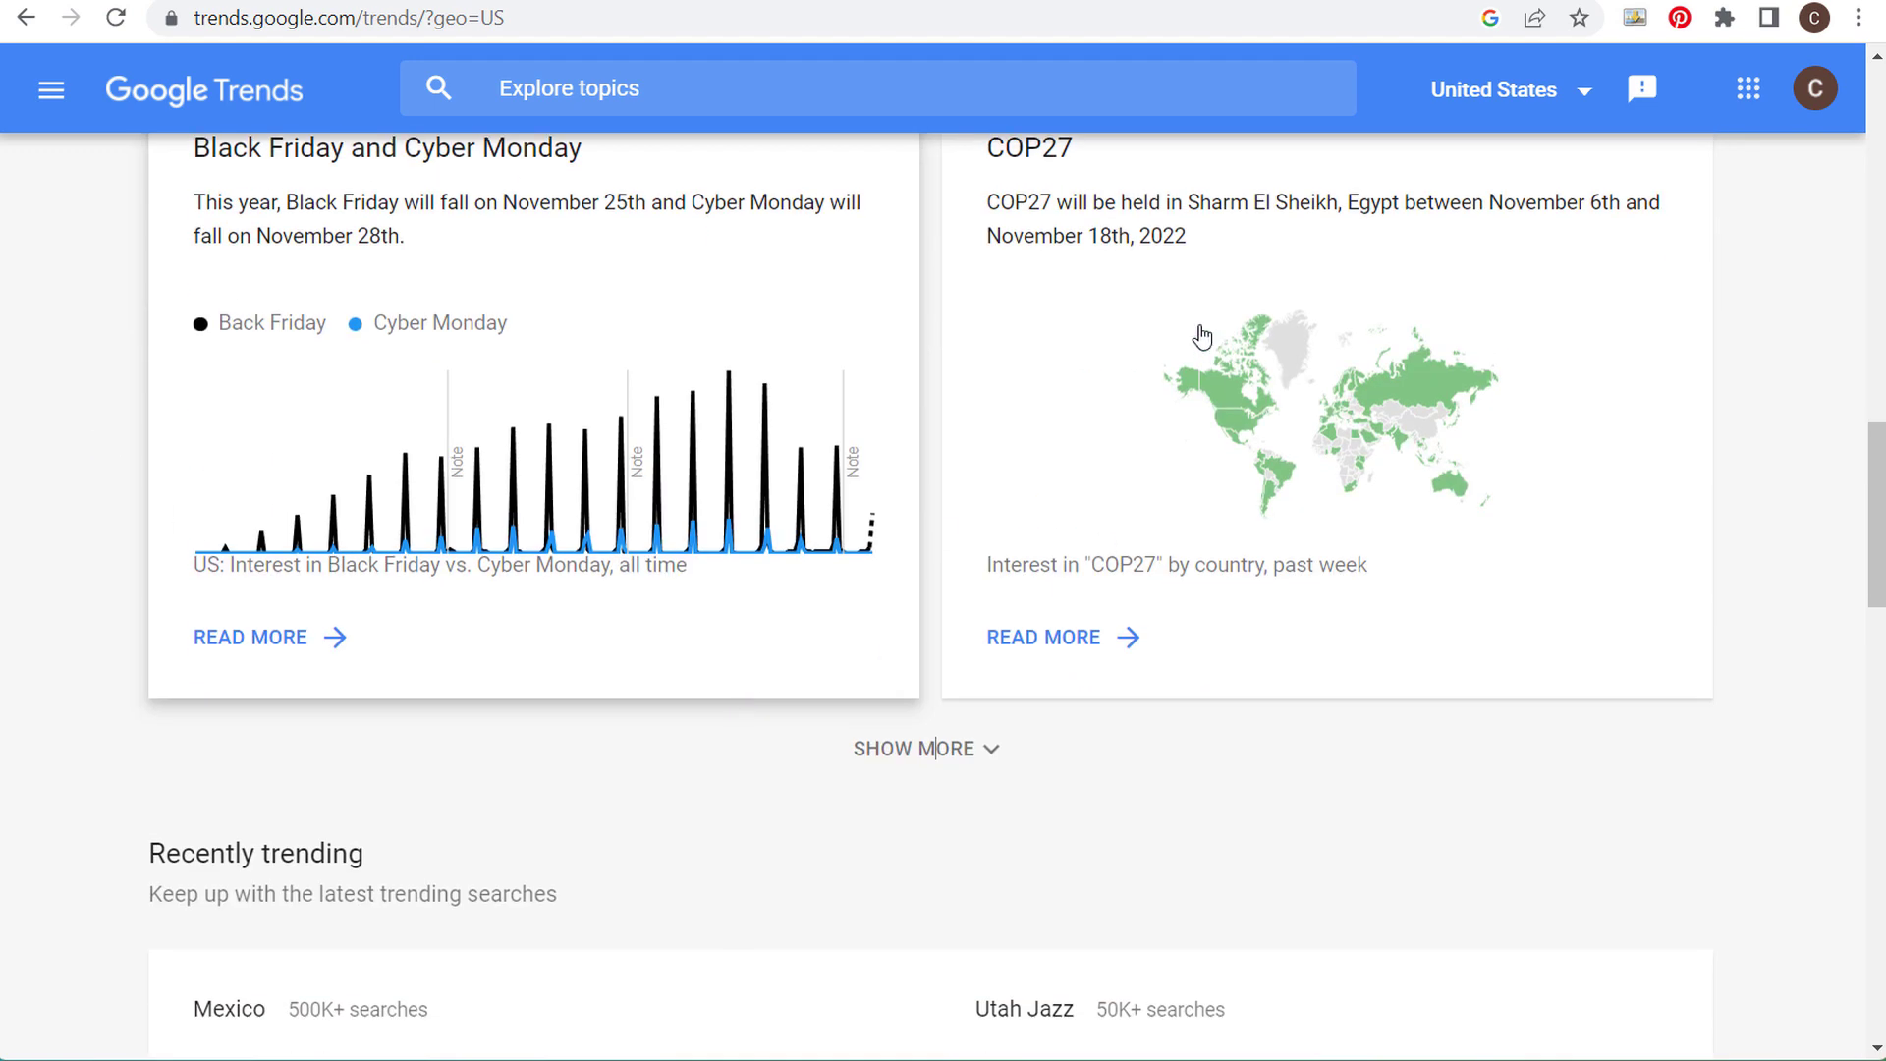
pyautogui.click(922, 755)
pyautogui.scroll(-8, 1360, 745)
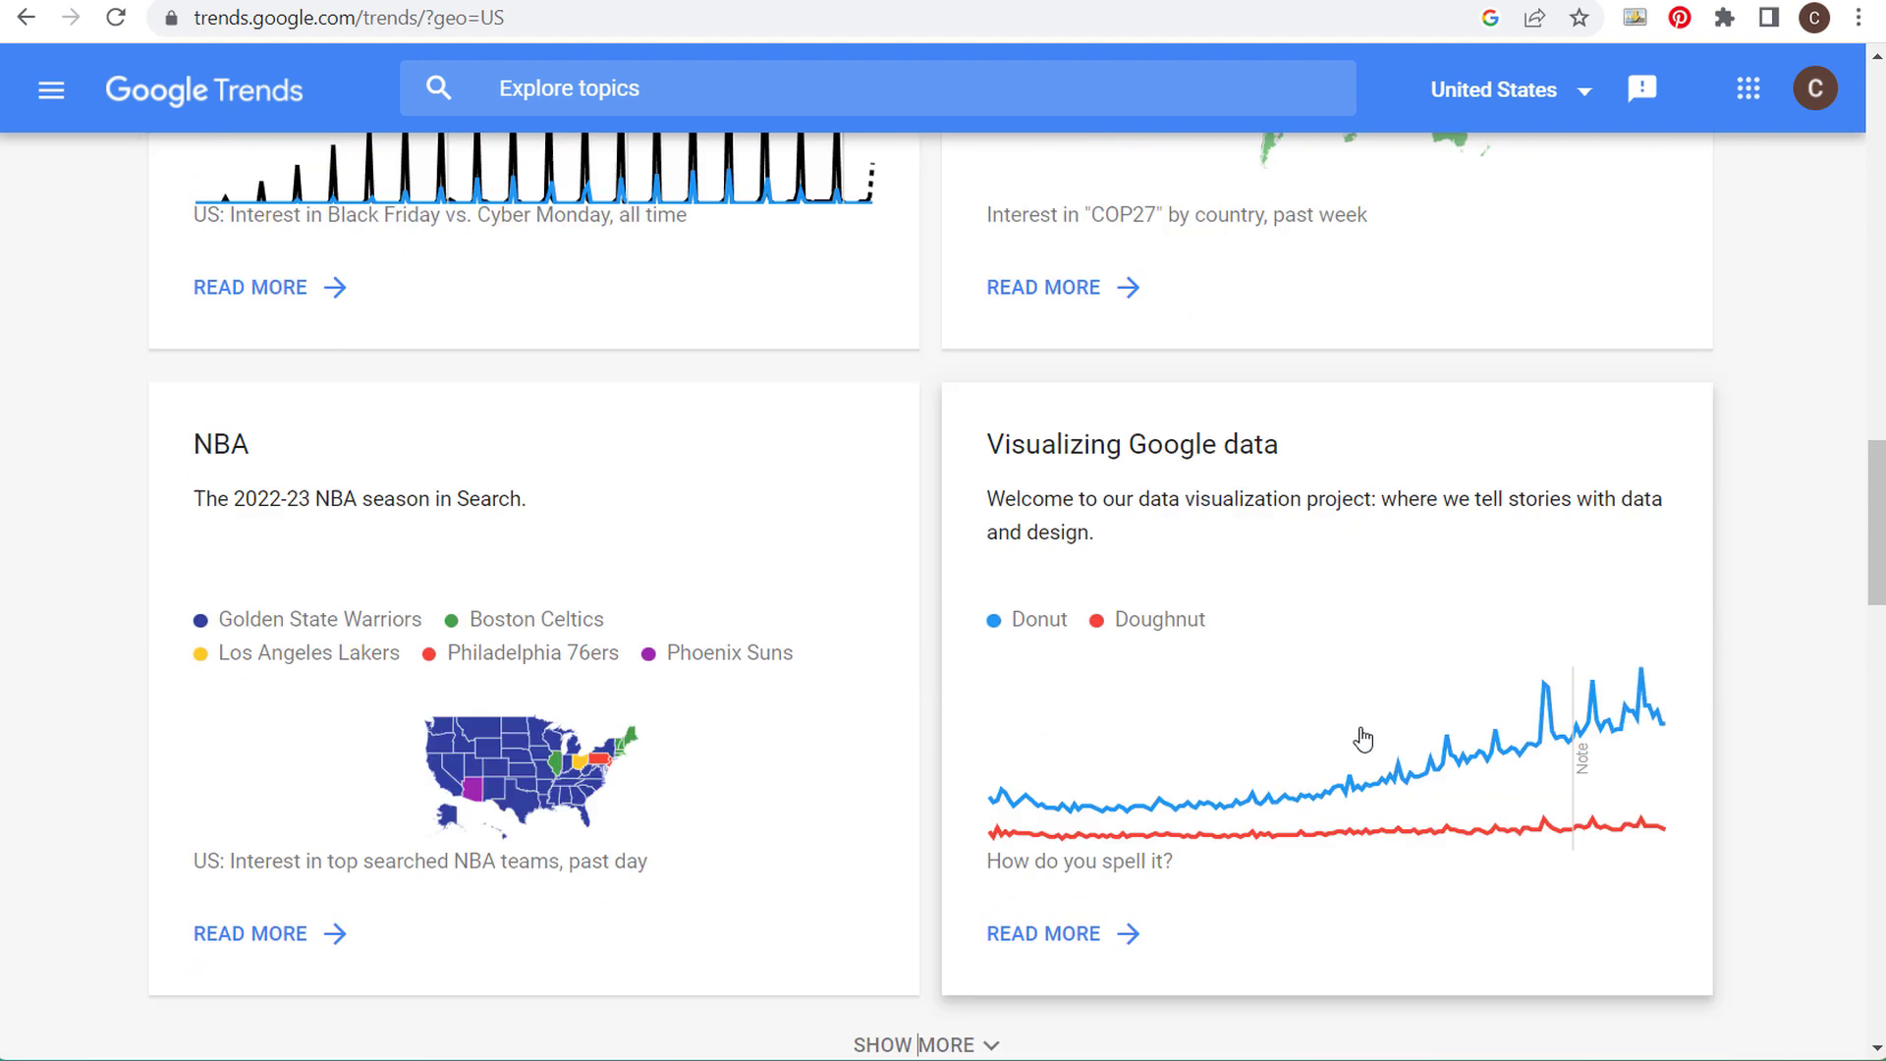
pyautogui.click(969, 566)
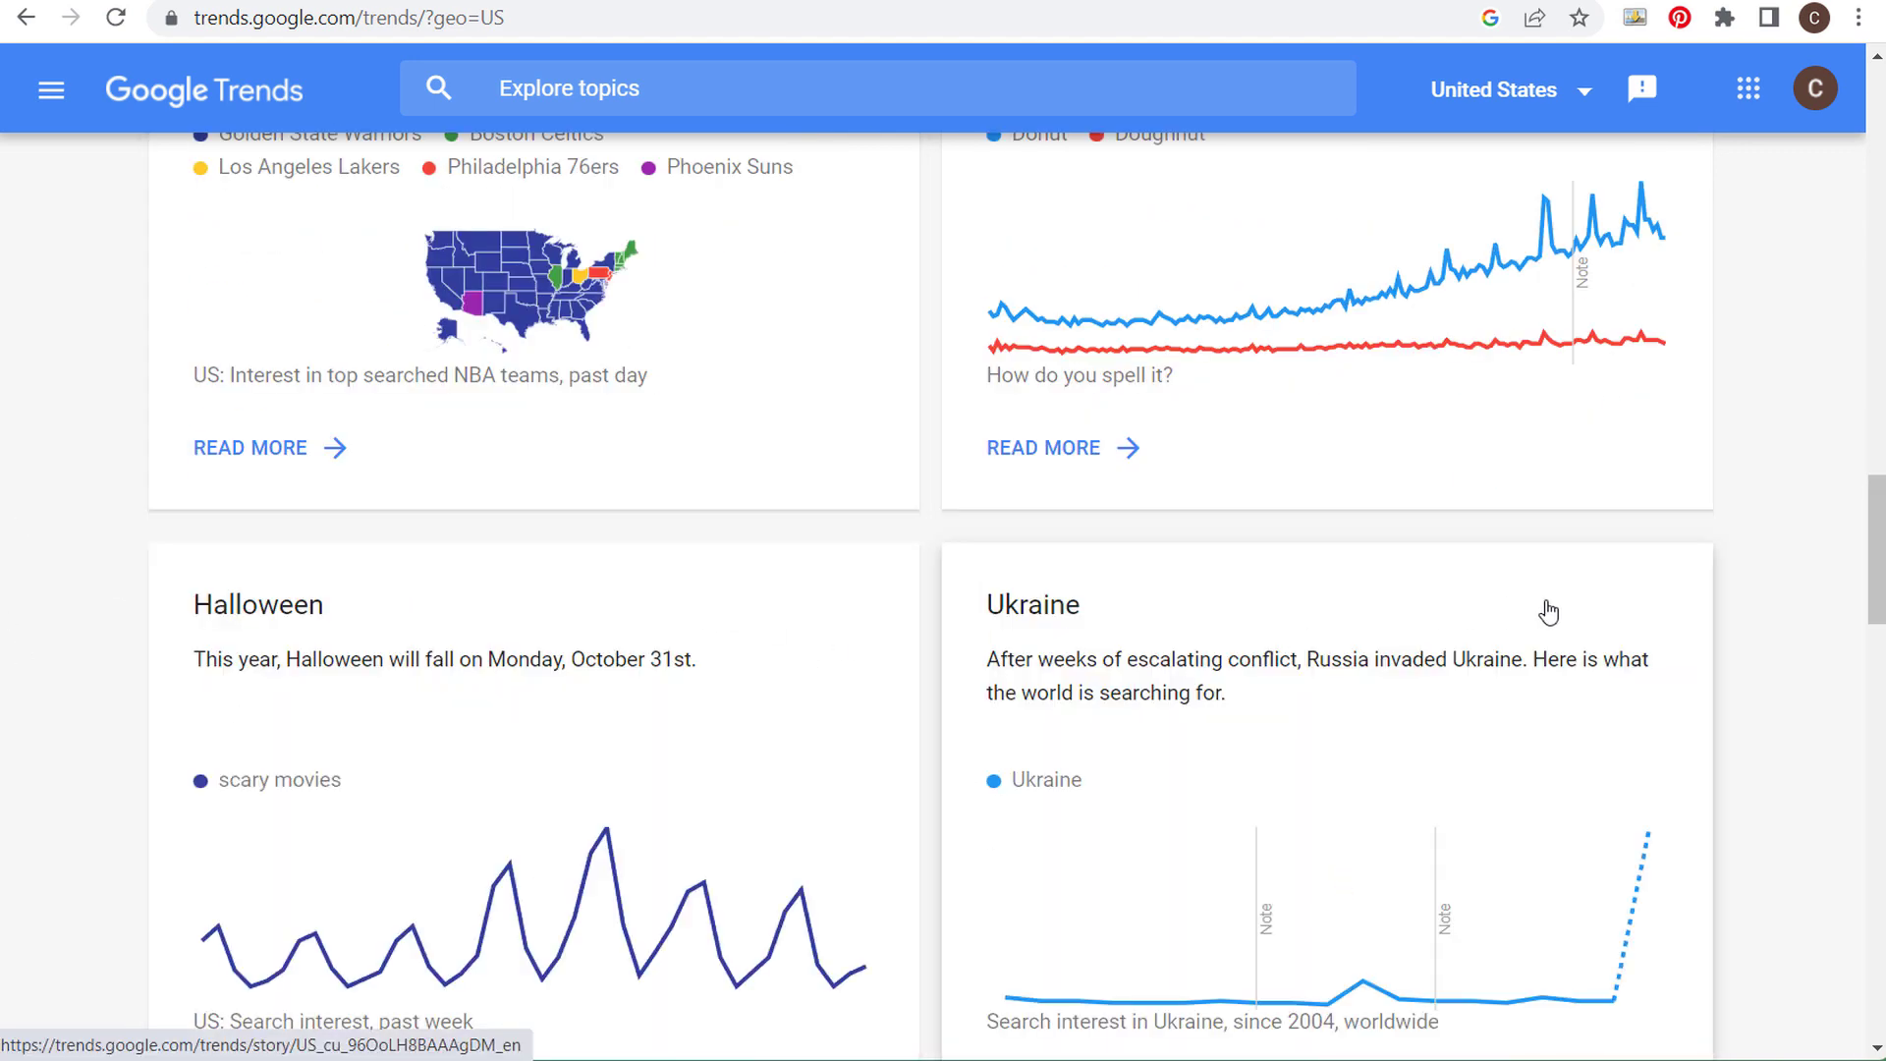
# - Review the loaded story cards from World Cup and Thanksgiving 2022 to Halloween and Ukraine
pyautogui.scroll(4, 173, 601)
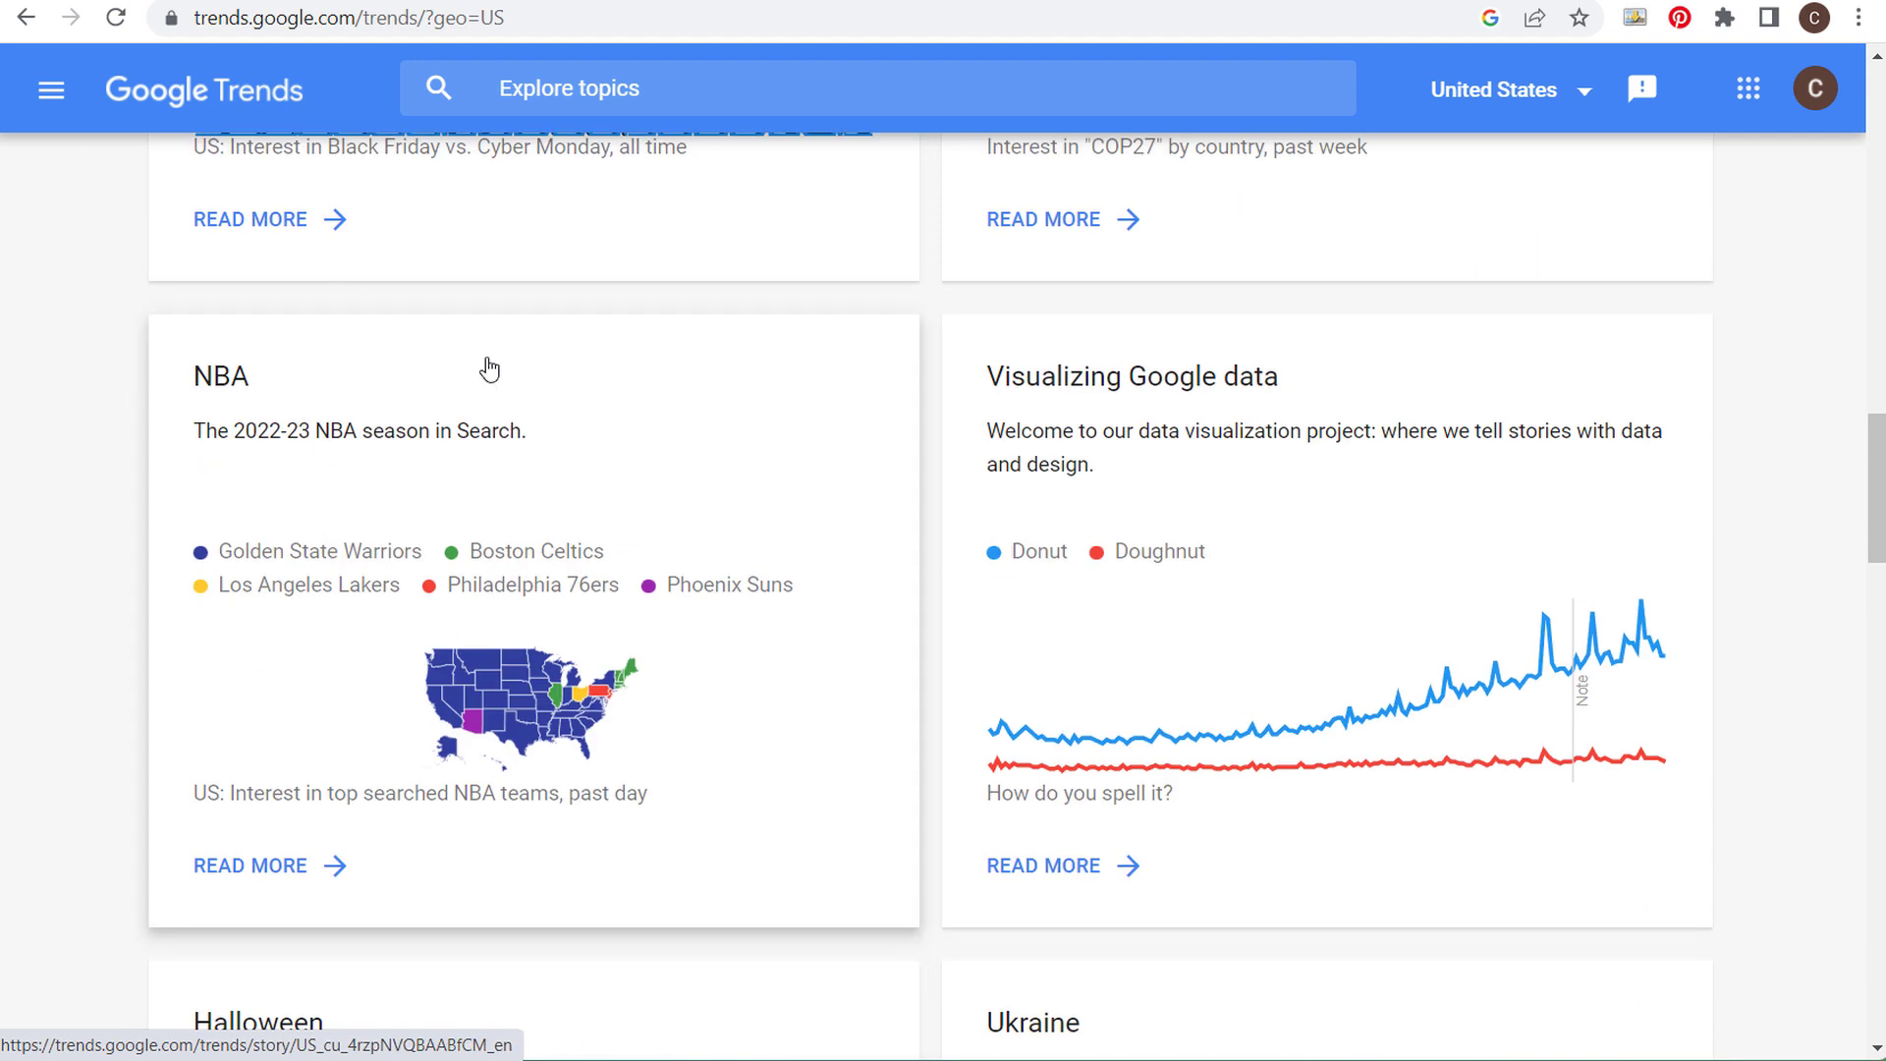
pyautogui.scroll(4, 1330, 458)
pyautogui.scroll(4, 551, 474)
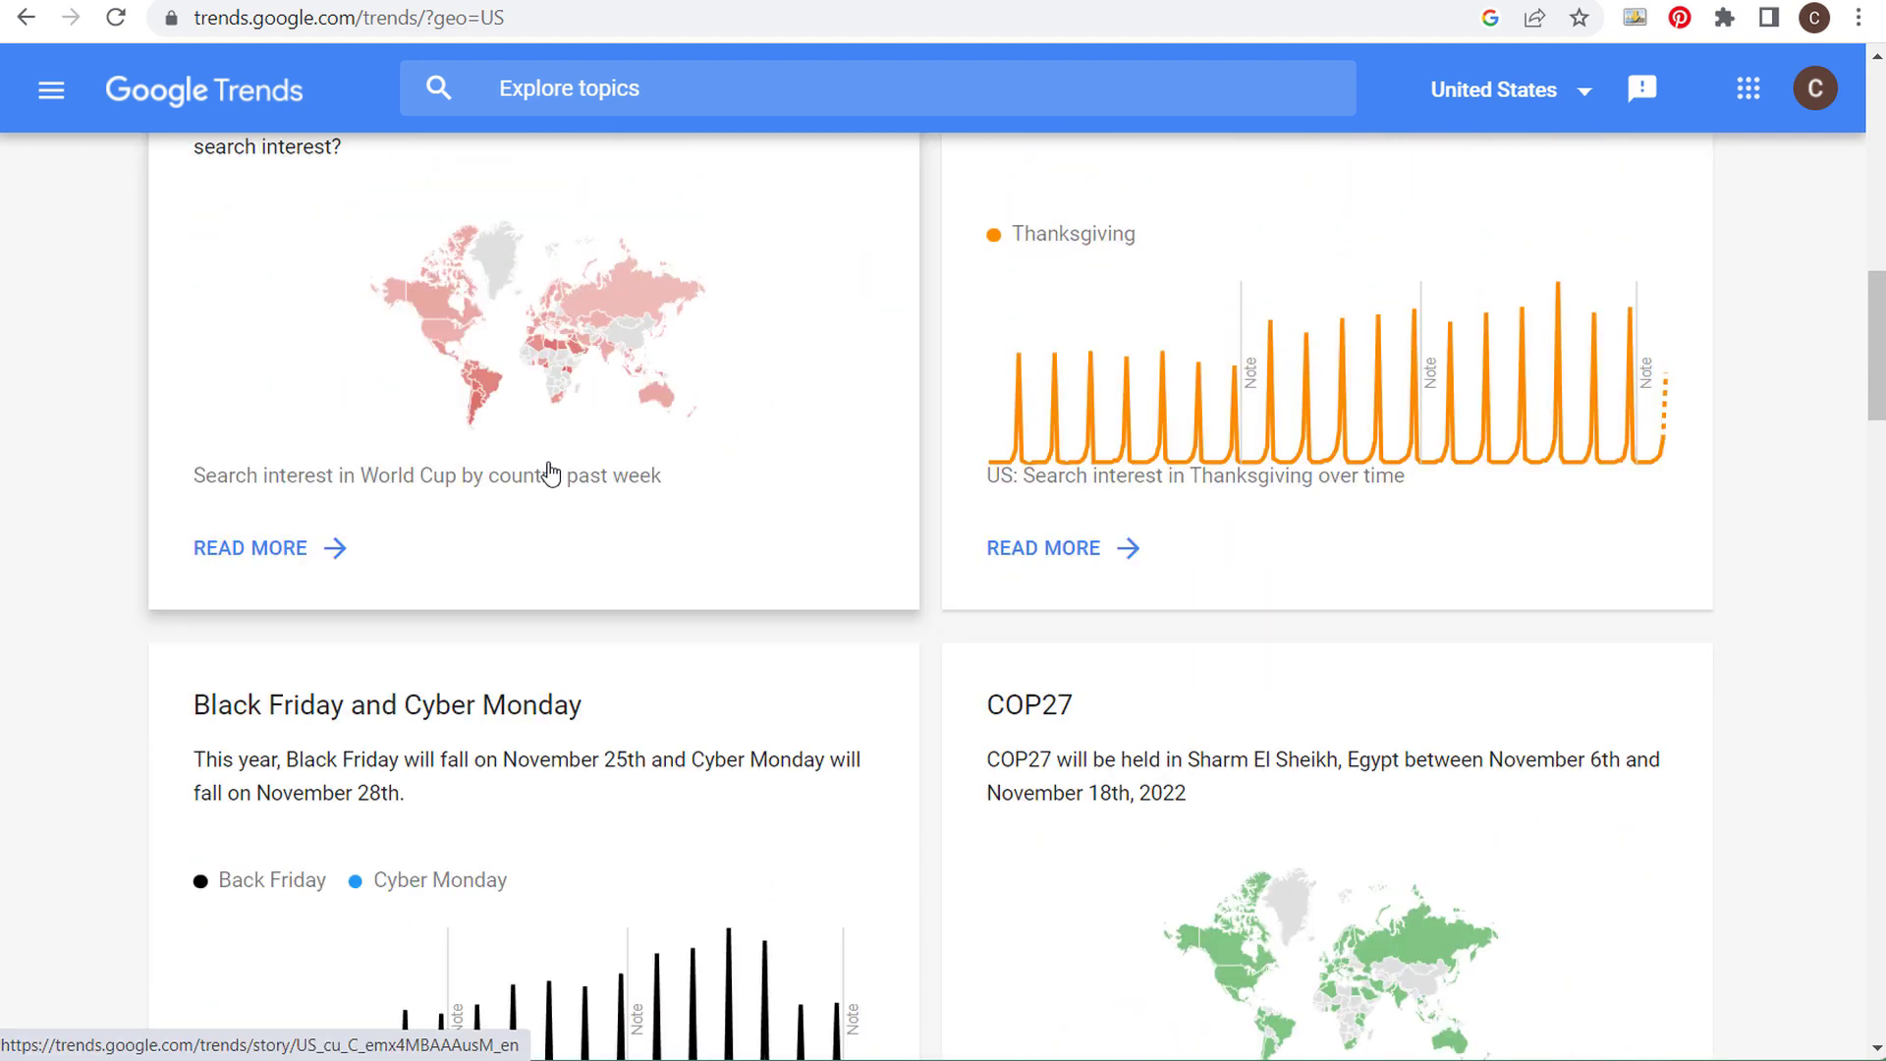
pyautogui.scroll(3, 498, 704)
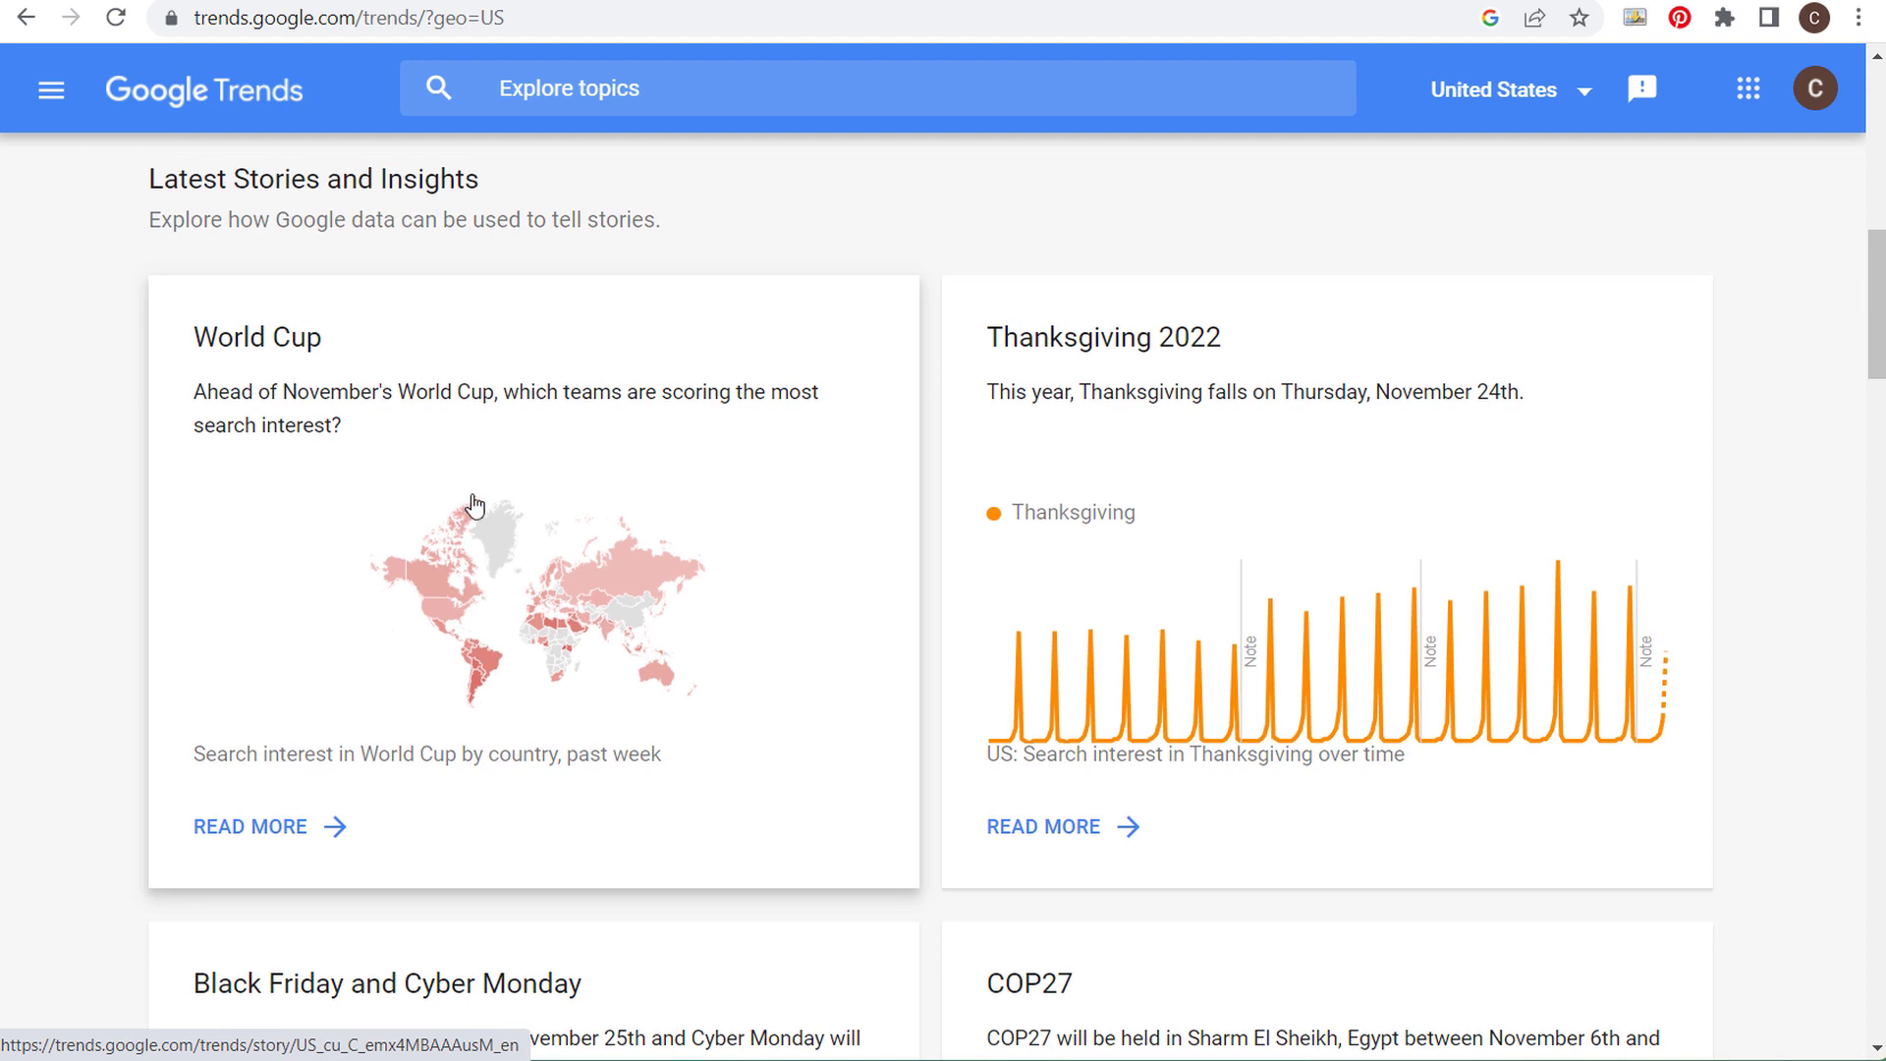
pyautogui.scroll(-15, 540, 497)
pyautogui.scroll(-4, 605, 457)
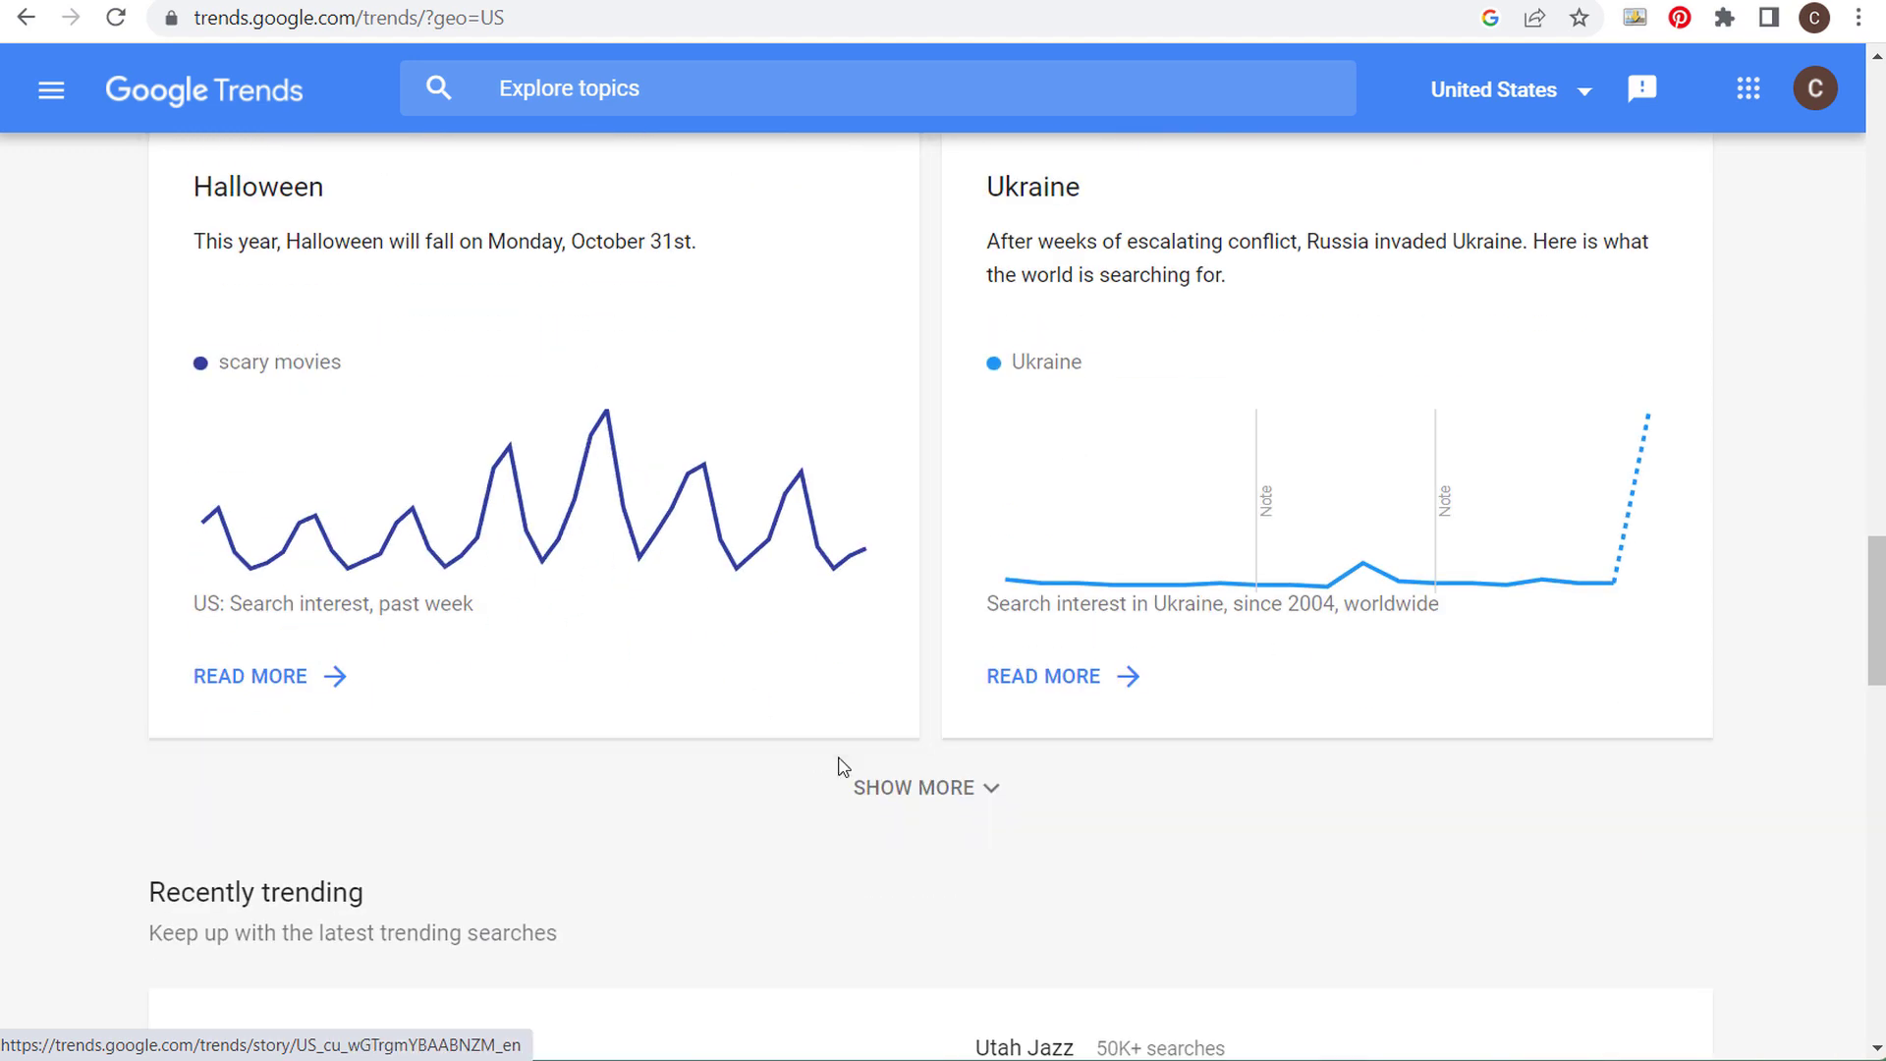
# - Load two more batches of story cards and open the 2022 Shopping Trends story
pyautogui.click(912, 779)
pyautogui.scroll(-5, 503, 546)
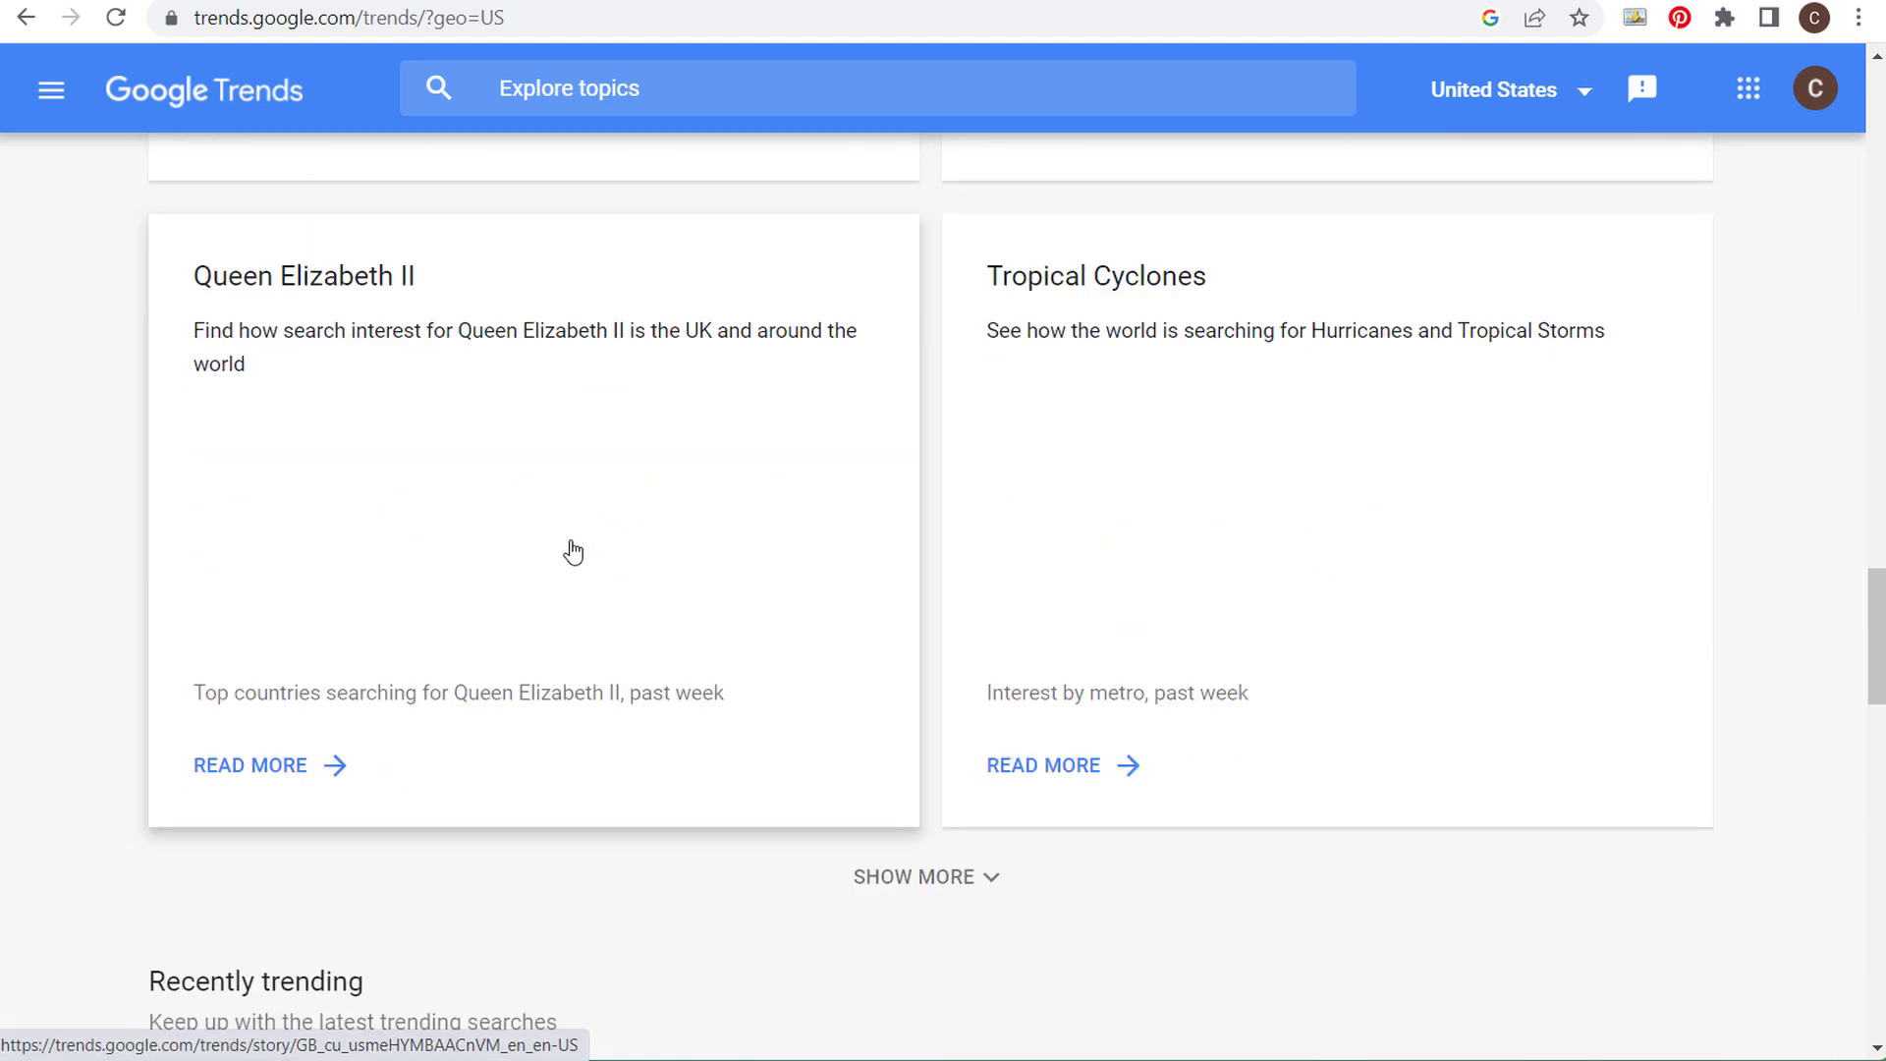
pyautogui.click(916, 892)
pyautogui.scroll(-1, 921, 921)
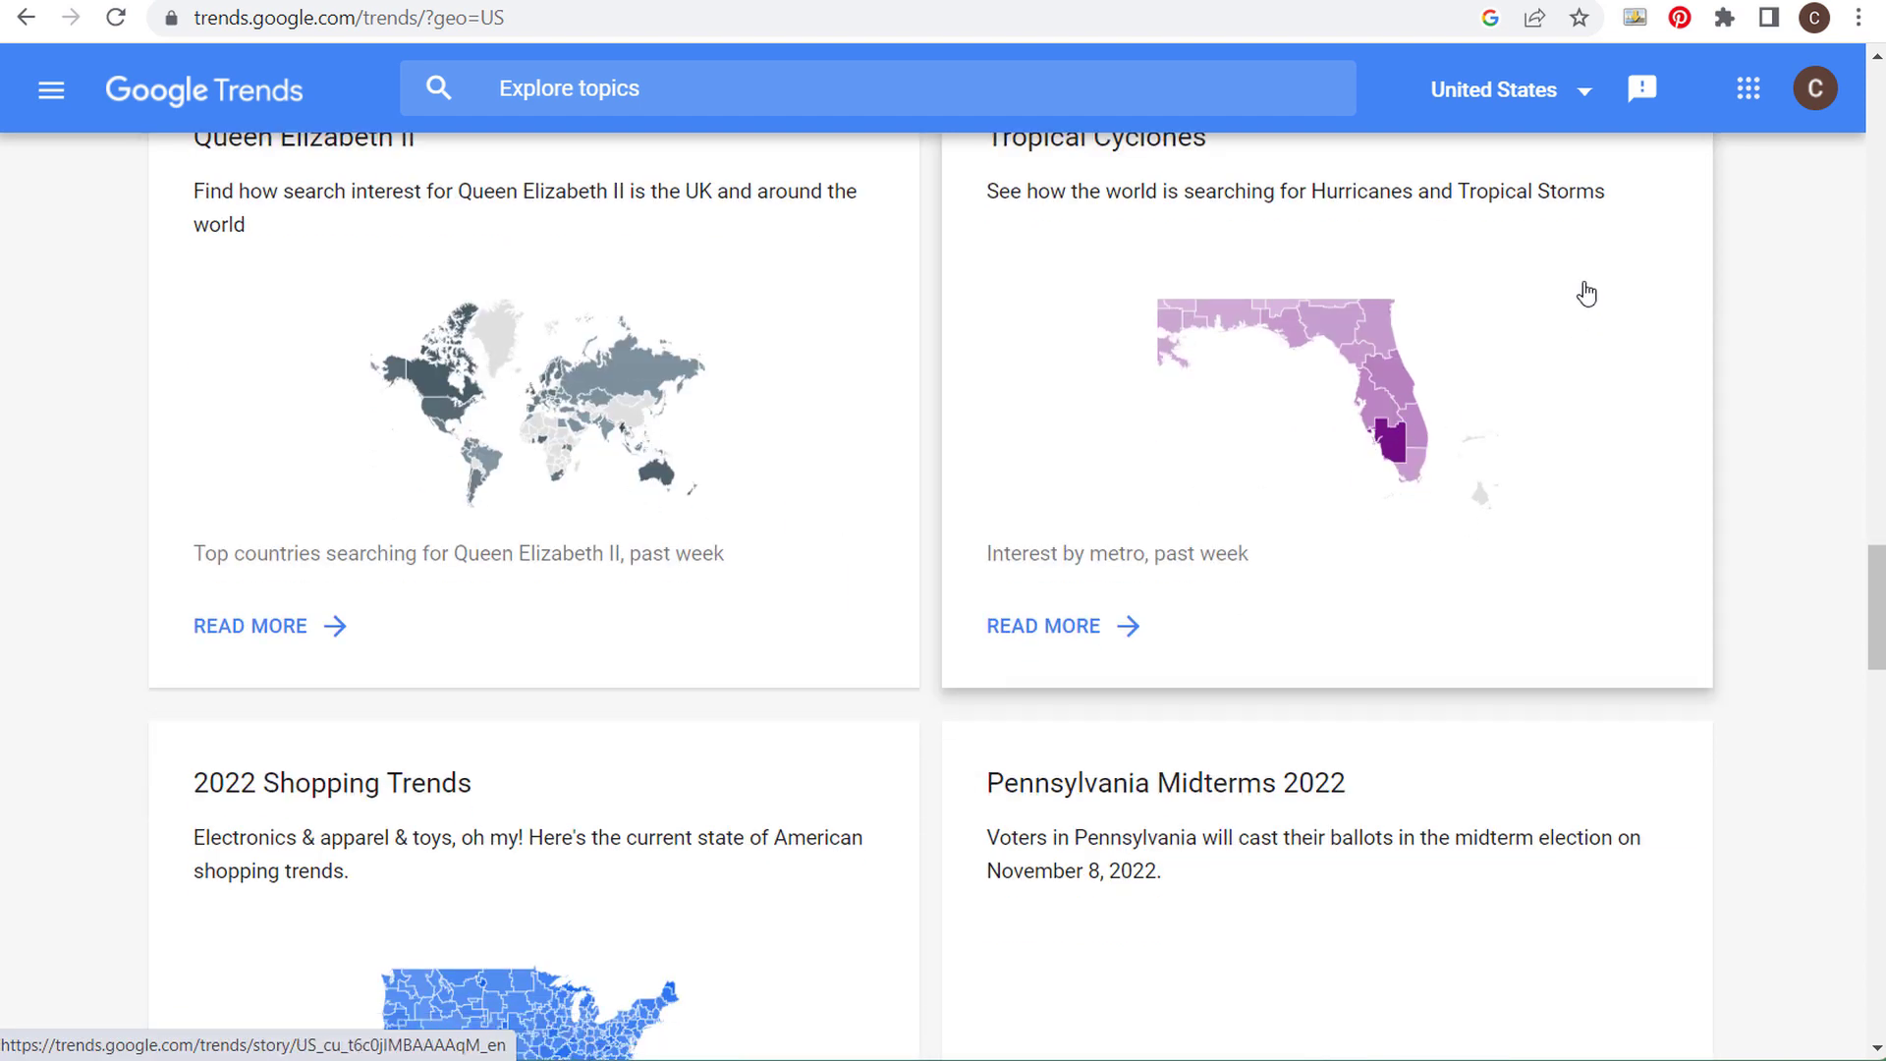
pyautogui.scroll(-5, 69, 413)
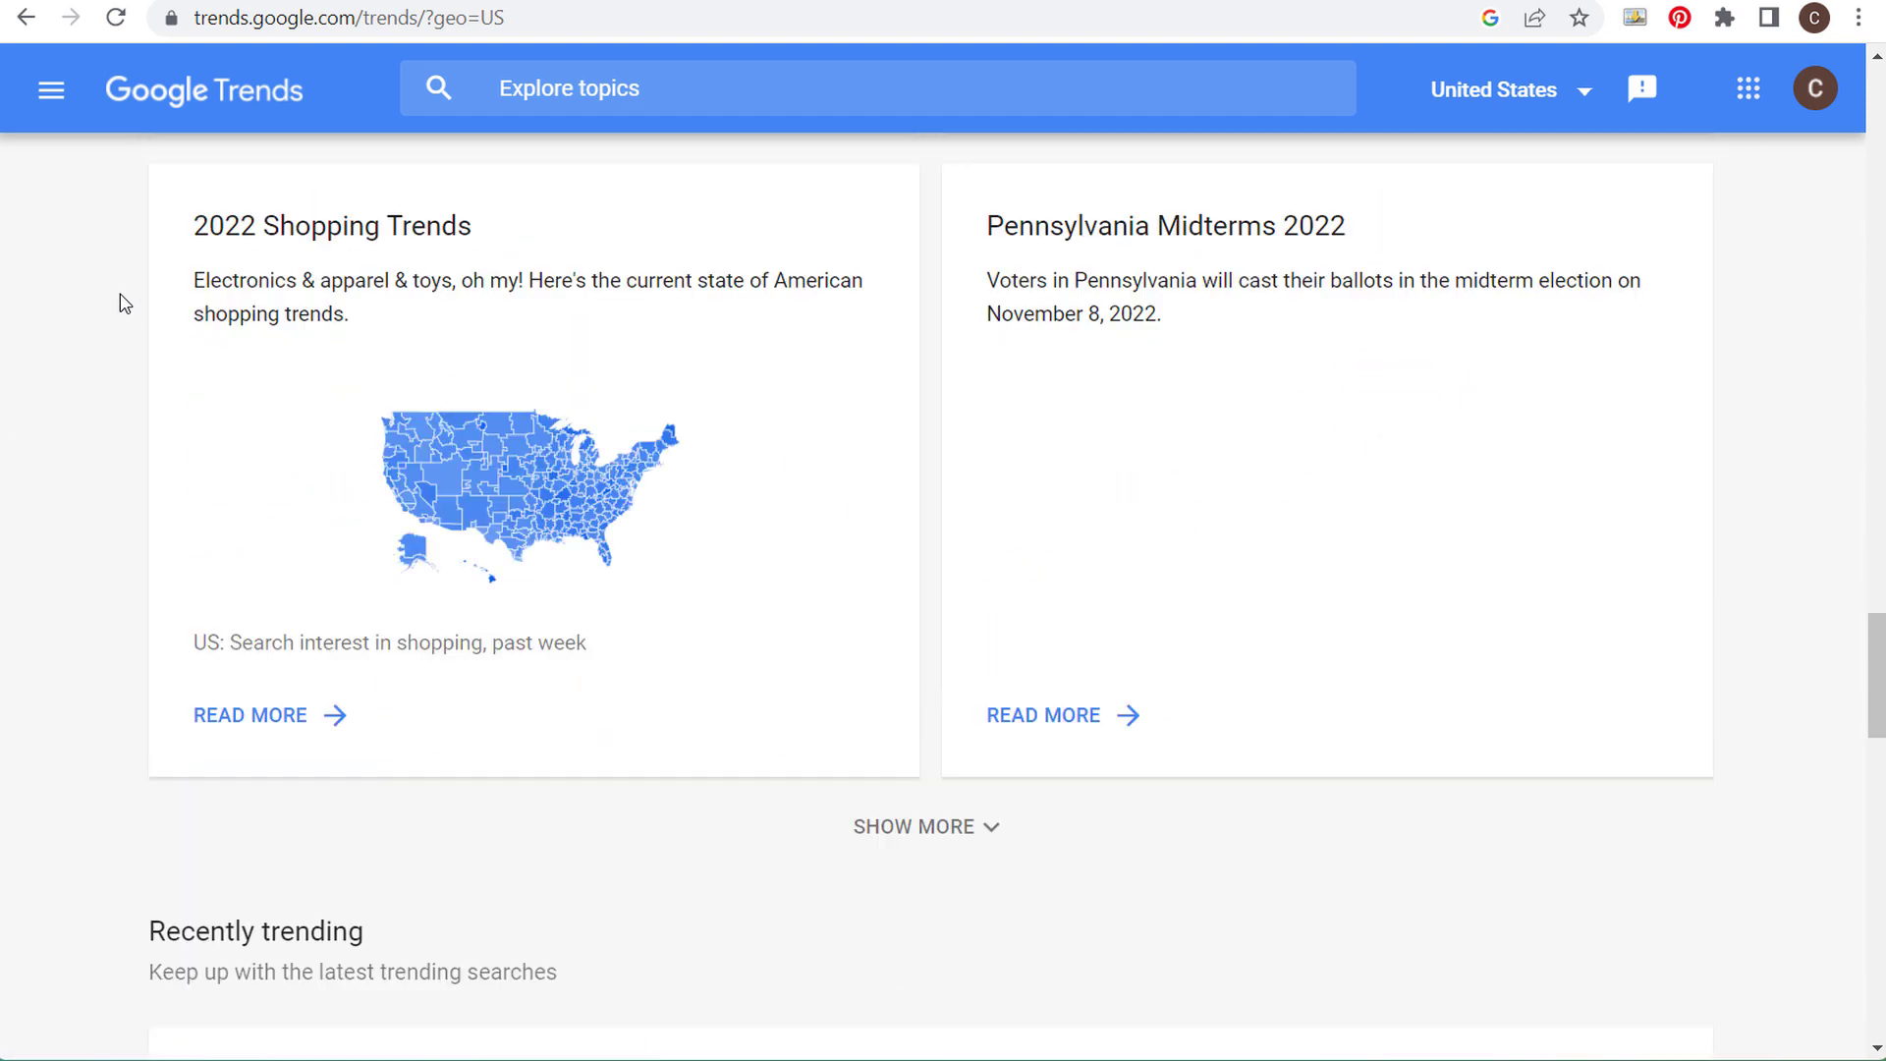
pyautogui.click(571, 316)
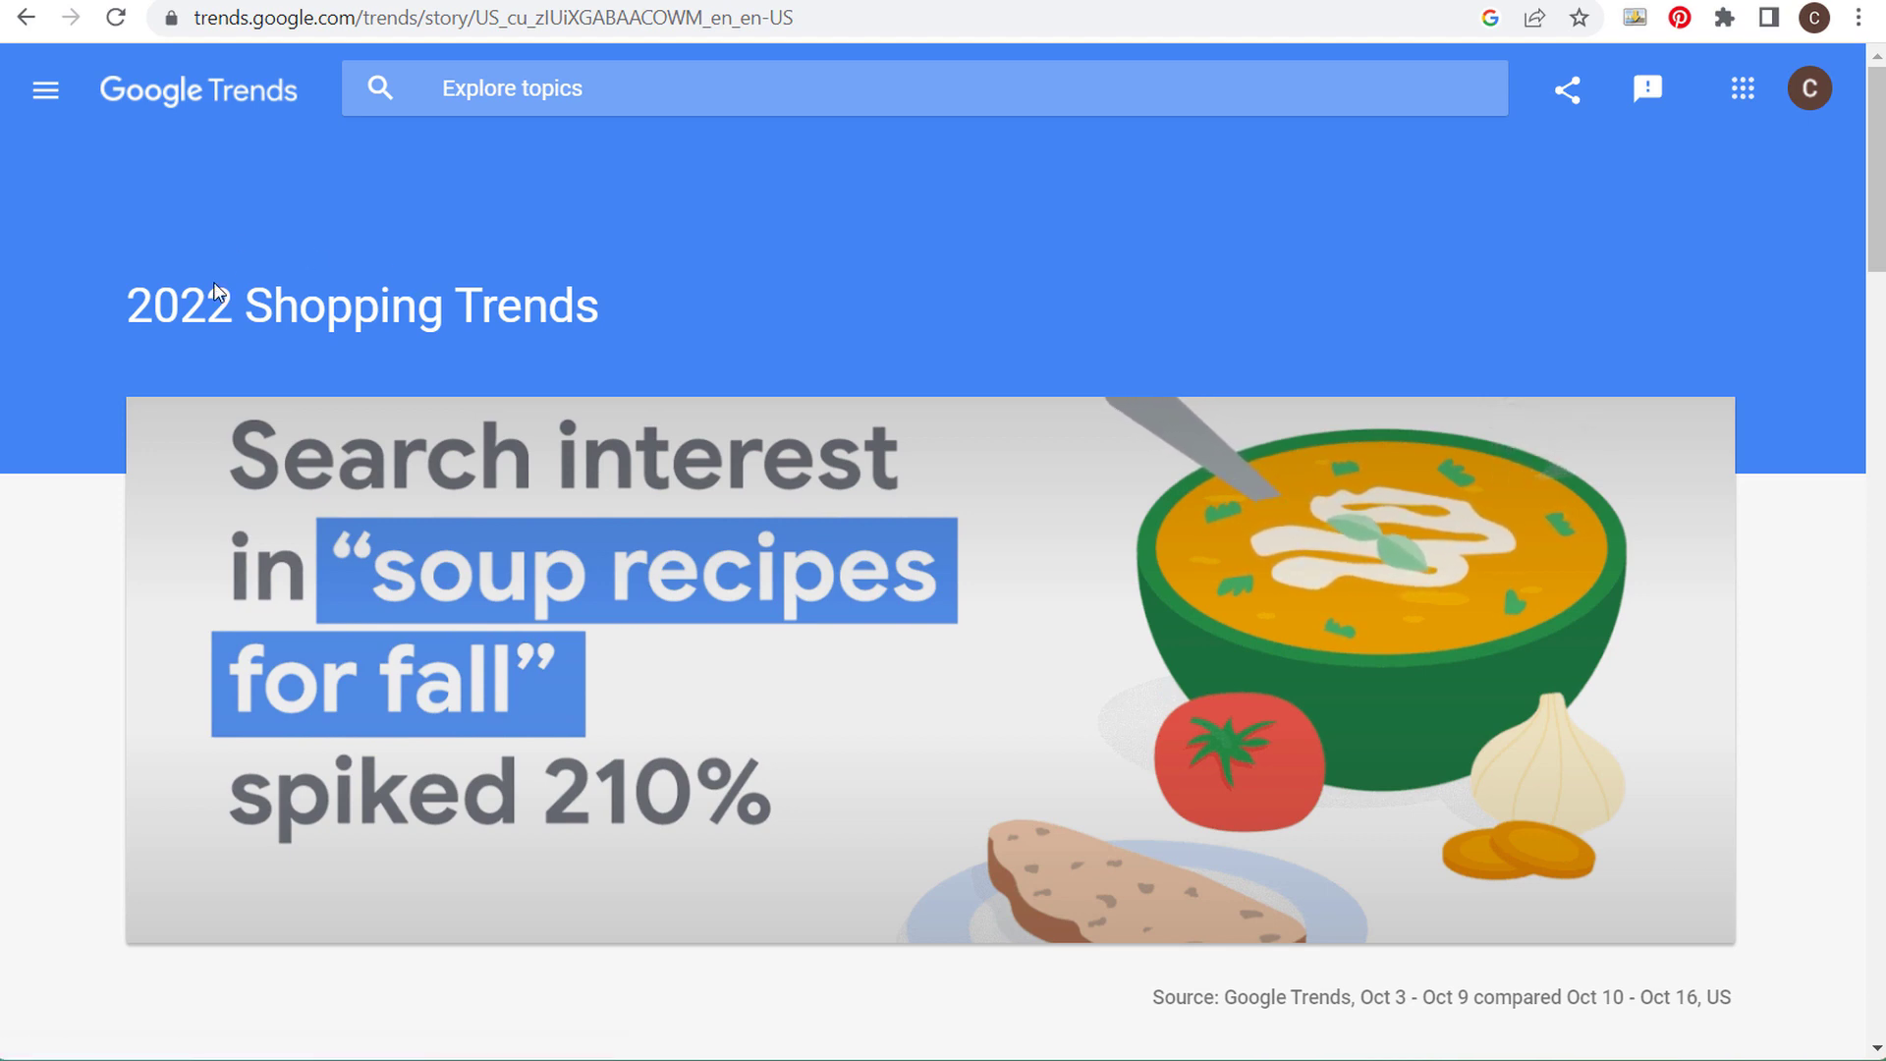
# - Examine the This Week's Top Search Trends section of the 2022 Shopping Trends story and highlight its heading
pyautogui.scroll(-3, 1213, 316)
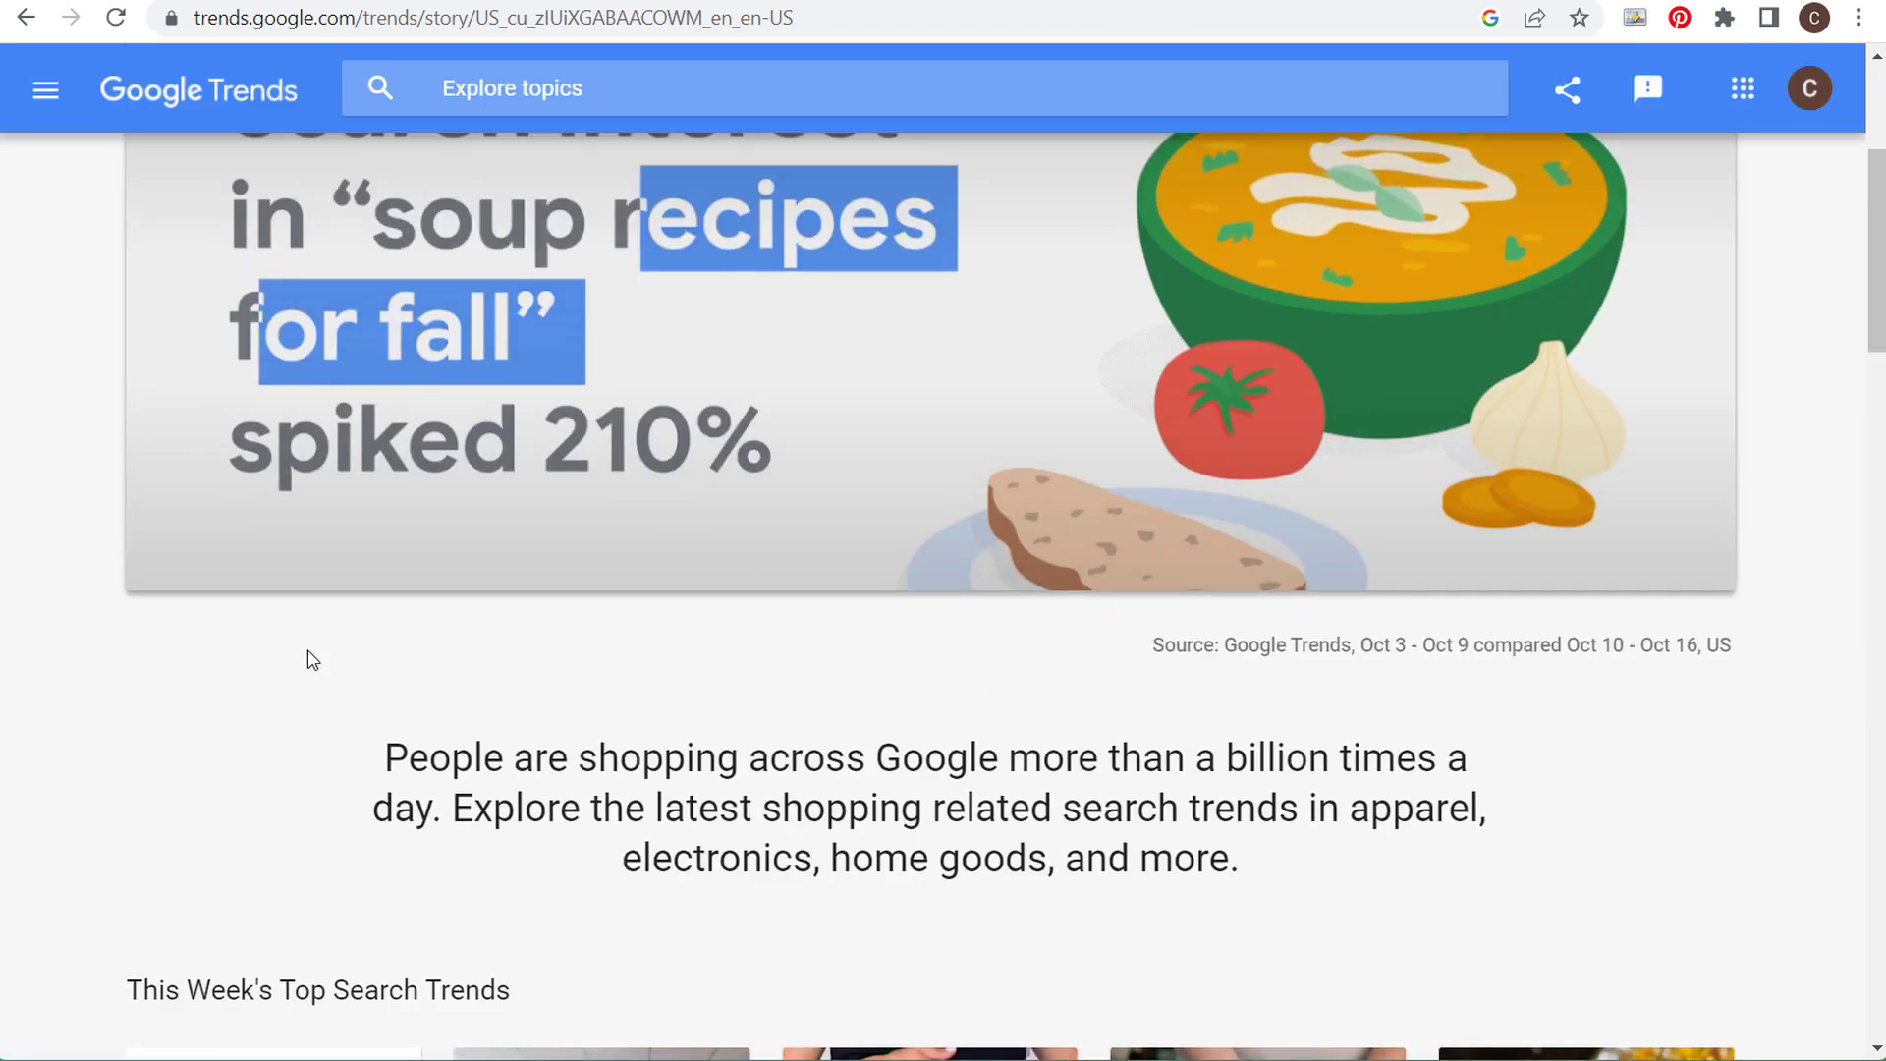
pyautogui.scroll(-5, 897, 384)
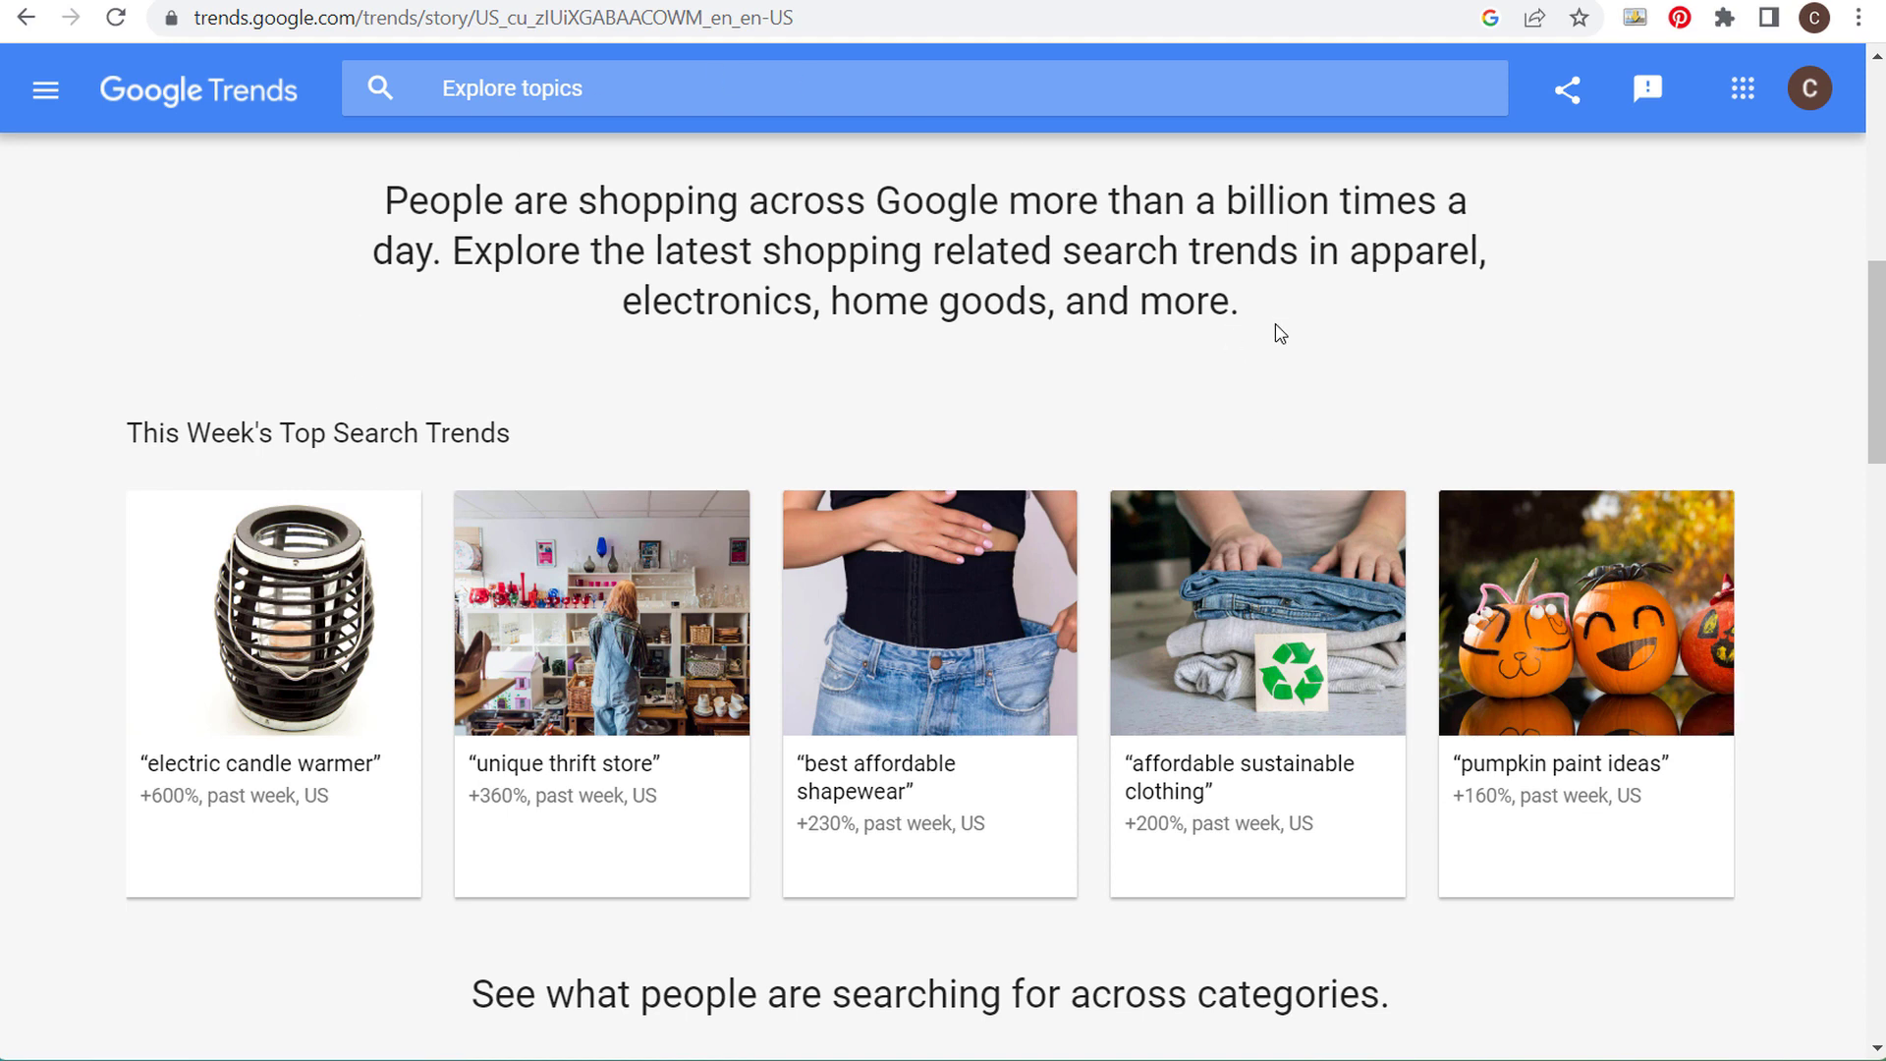
pyautogui.scroll(-3, 433, 508)
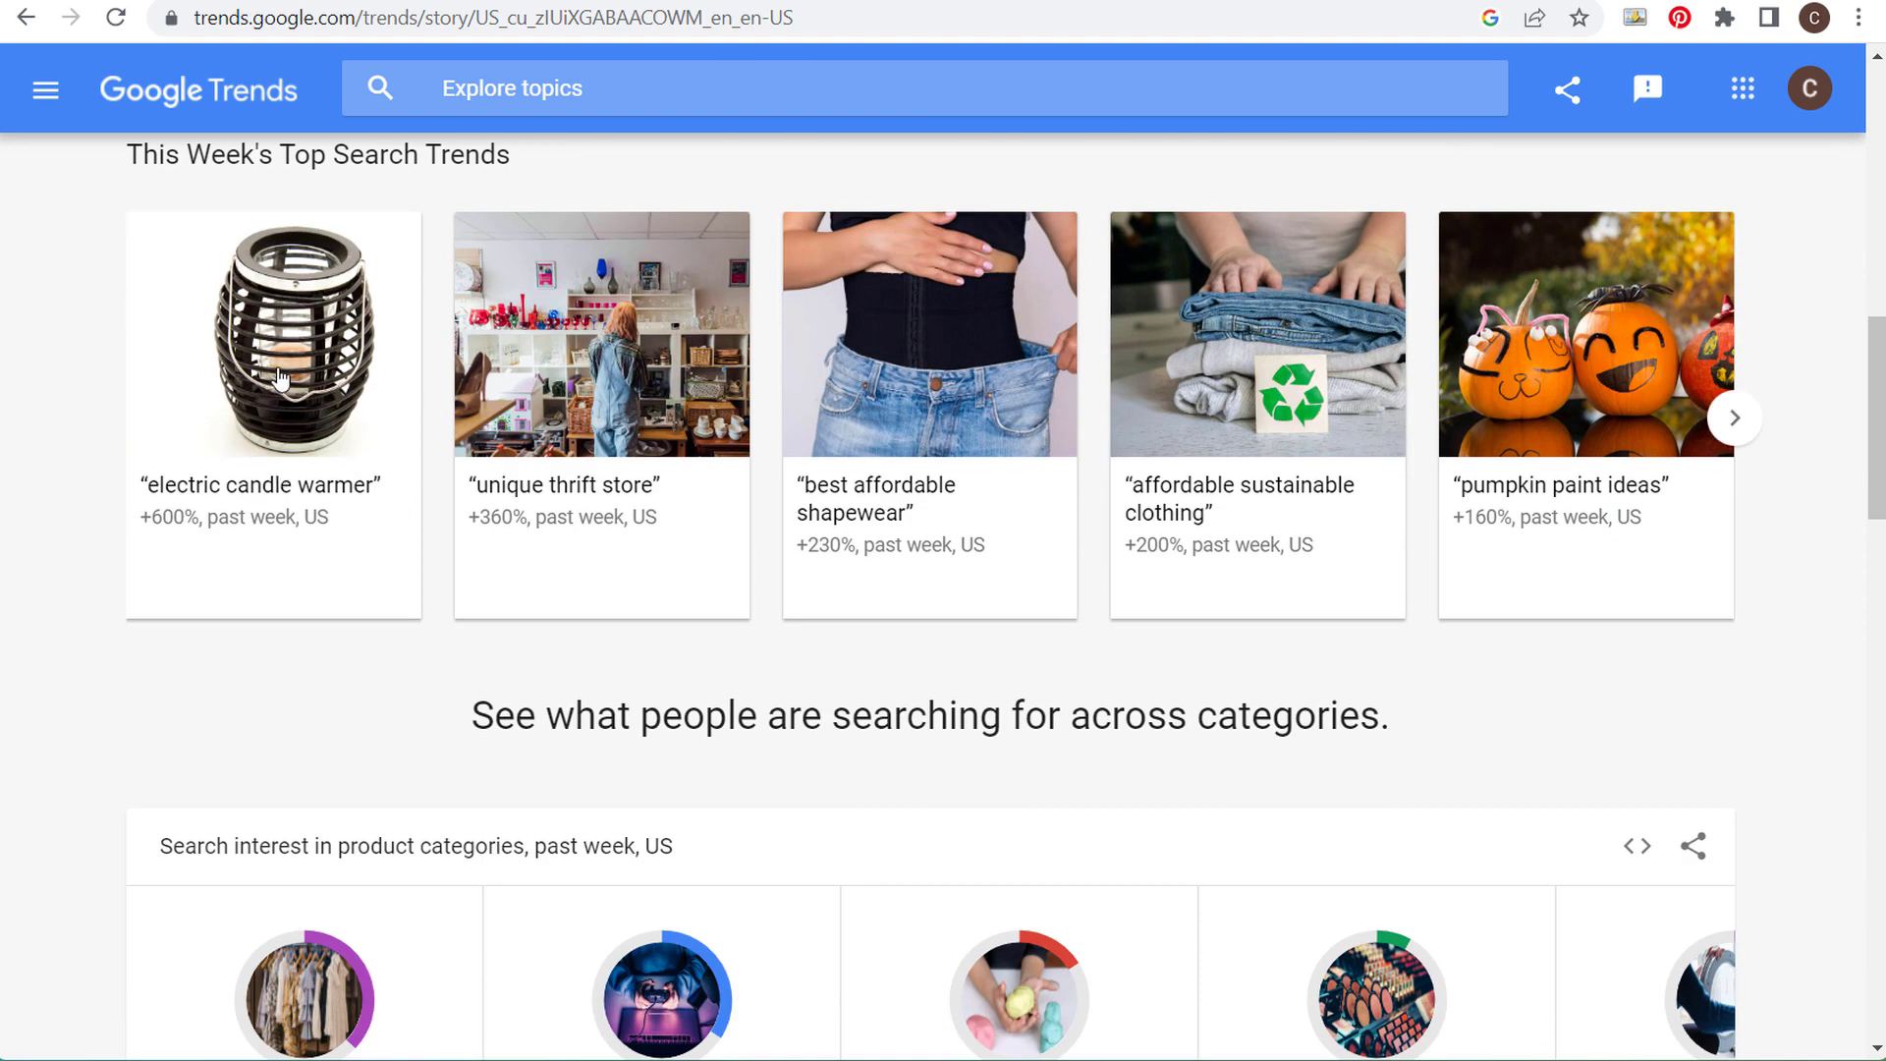
pyautogui.moveTo(124, 154); pyautogui.dragTo(593, 155)
pyautogui.click(276, 643)
# - Highlight the heading about searches across categories and examine the search interest in product categories for the past week
pyautogui.scroll(-1, 324, 644)
pyautogui.moveTo(472, 609); pyautogui.dragTo(1410, 583)
pyautogui.click(1471, 573)
pyautogui.scroll(-3, 136, 572)
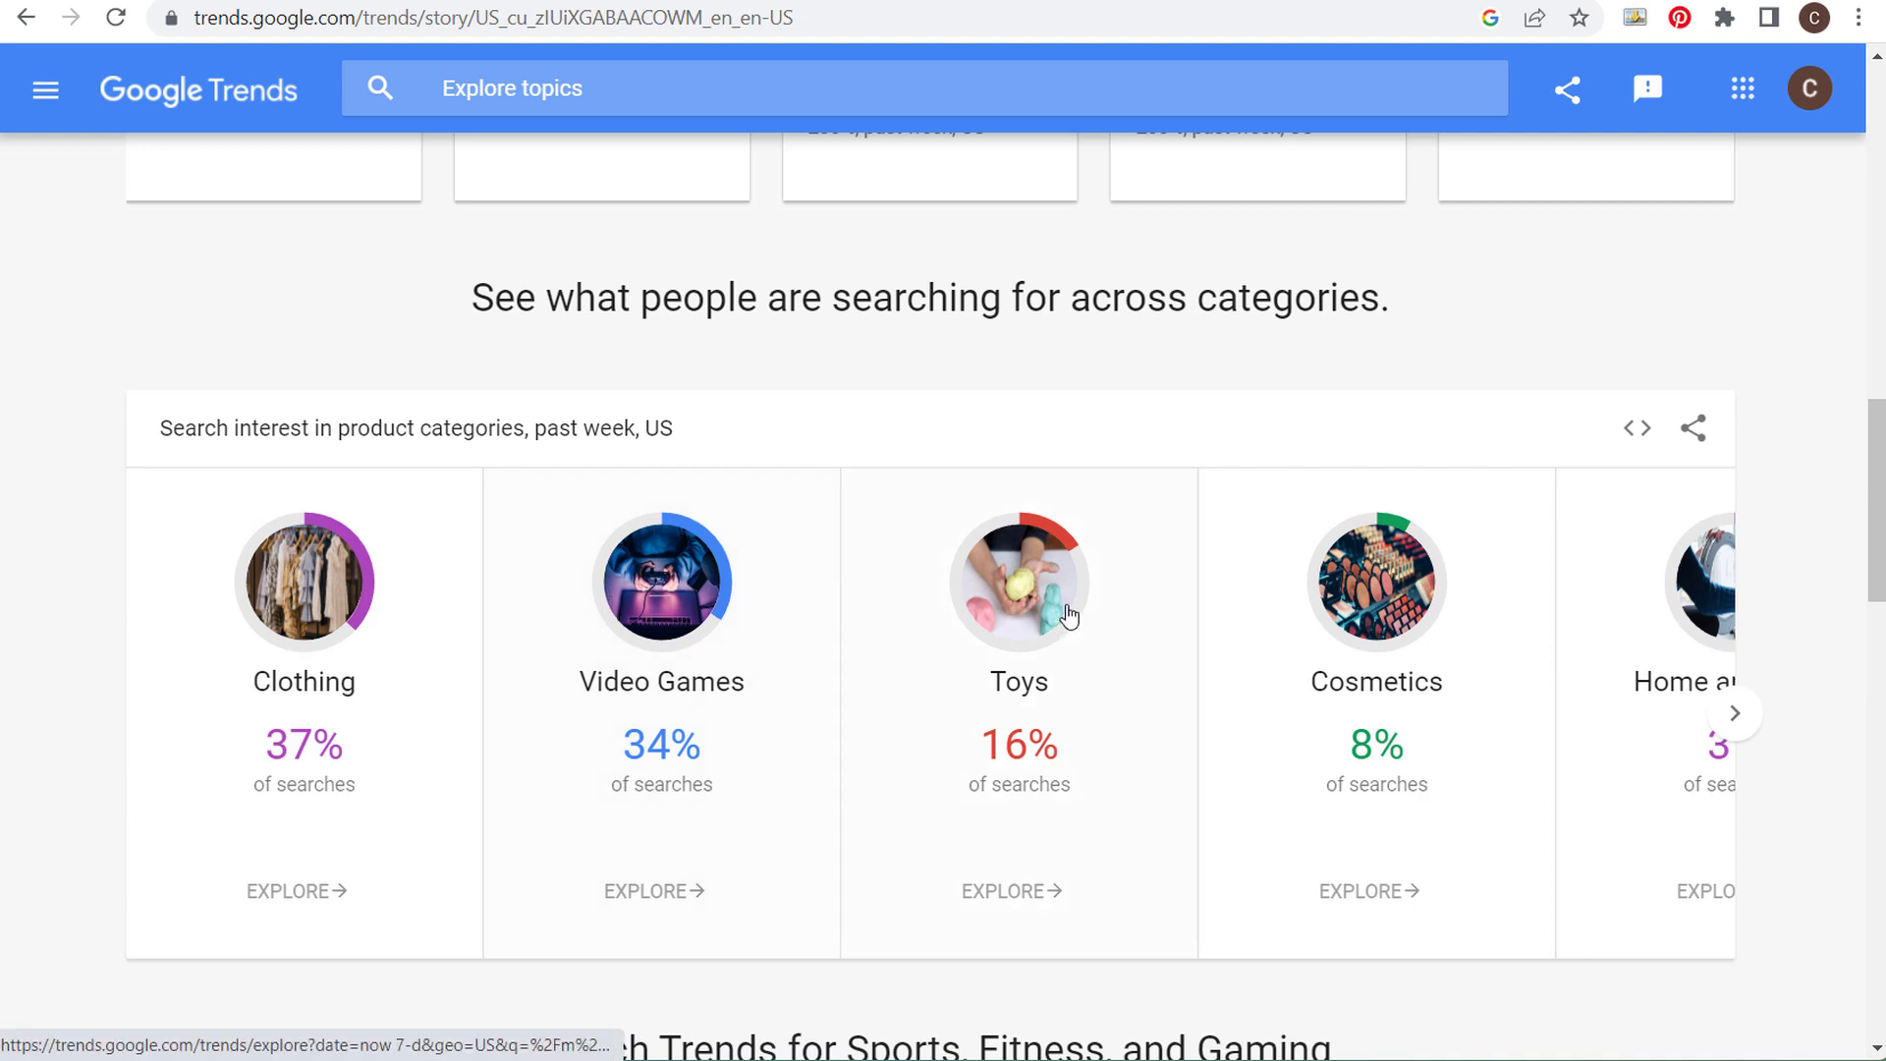
pyautogui.scroll(-5, 84, 434)
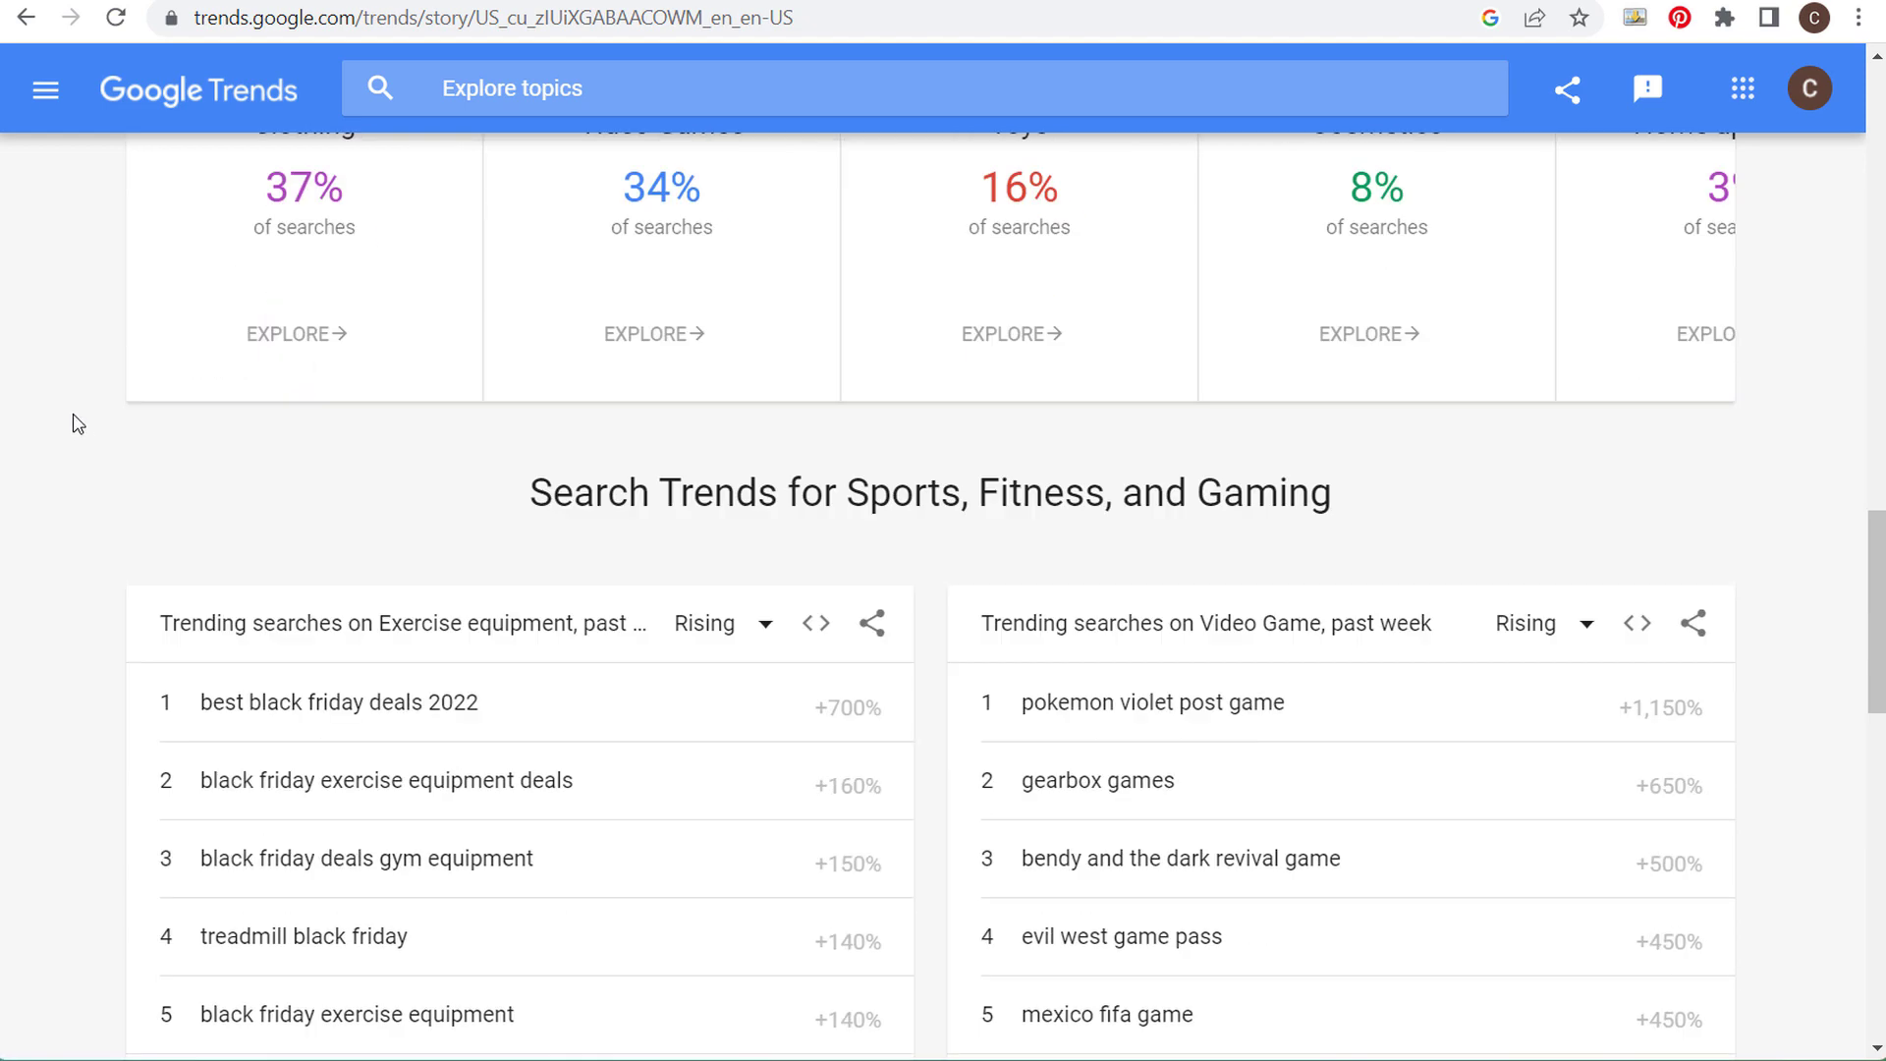
# - Examine the trending searches for exercise equipment and video games, plus the trending gift ideas and deals lists
pyautogui.scroll(-3, 82, 438)
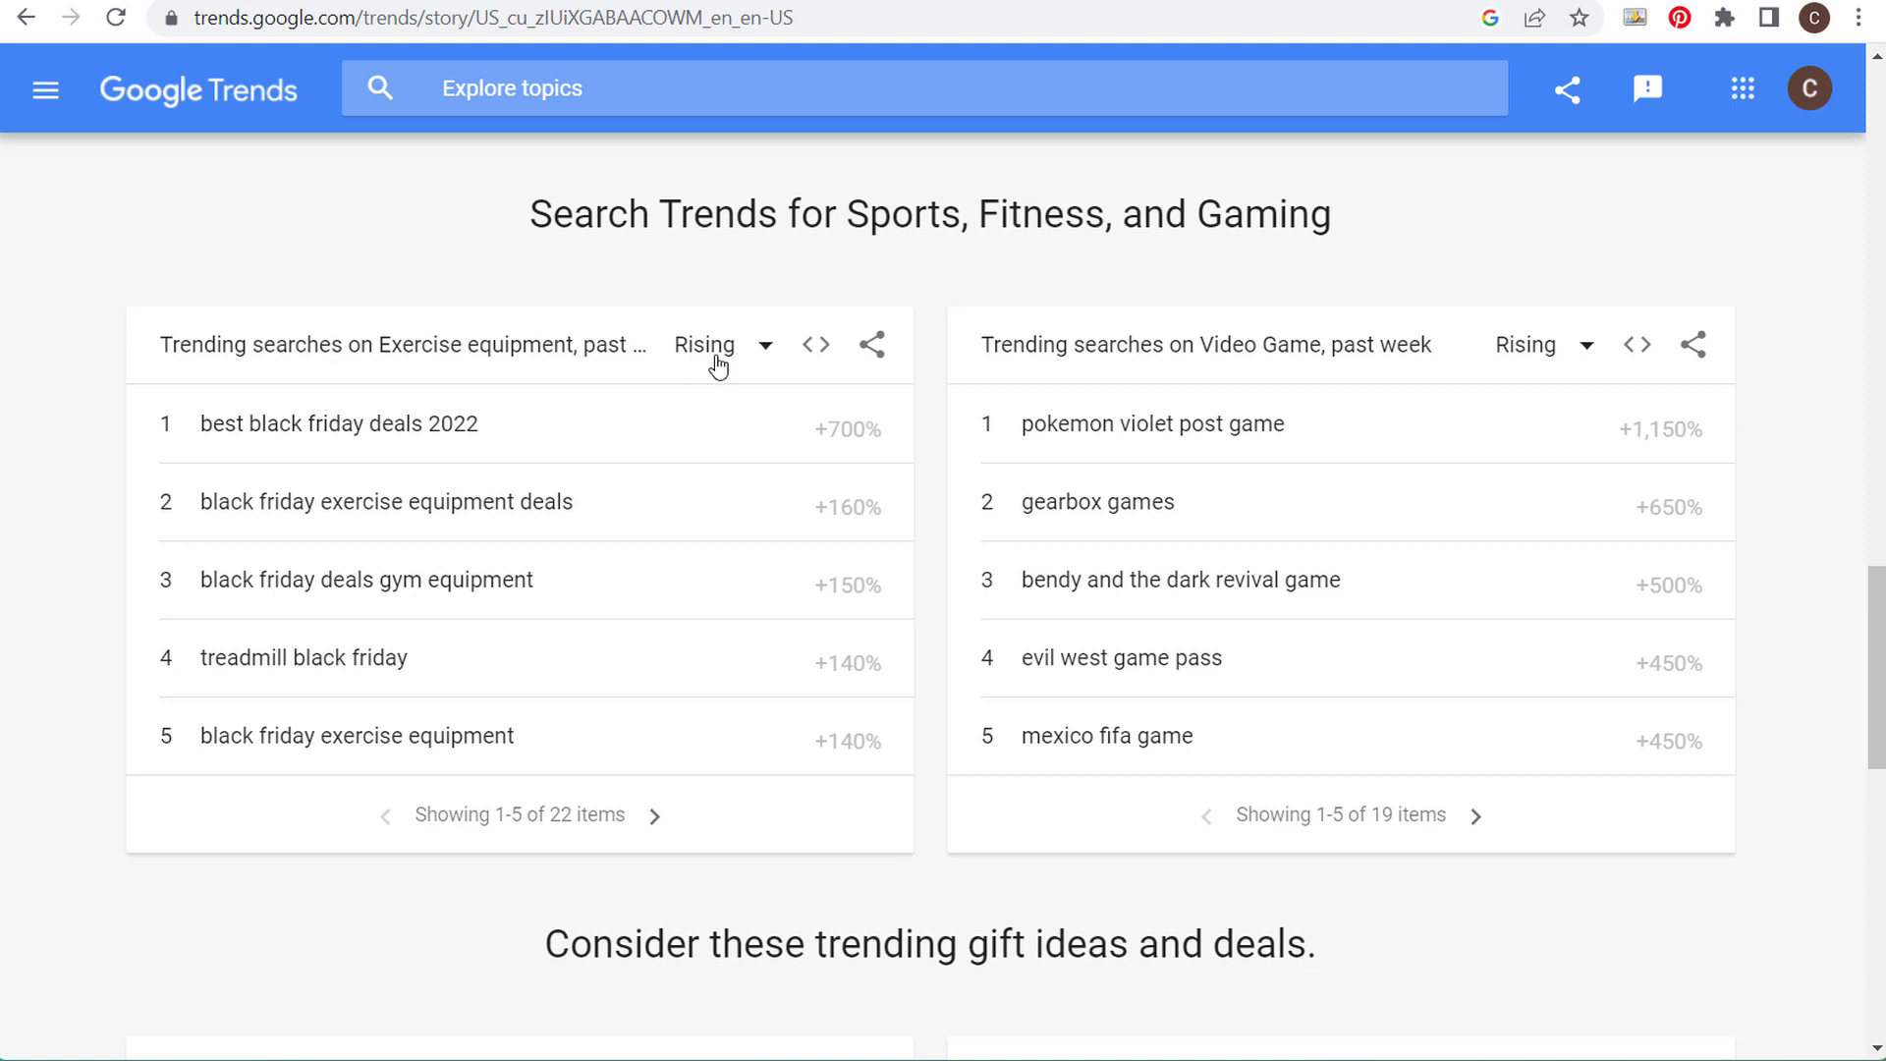
pyautogui.moveTo(1193, 346); pyautogui.dragTo(1321, 346)
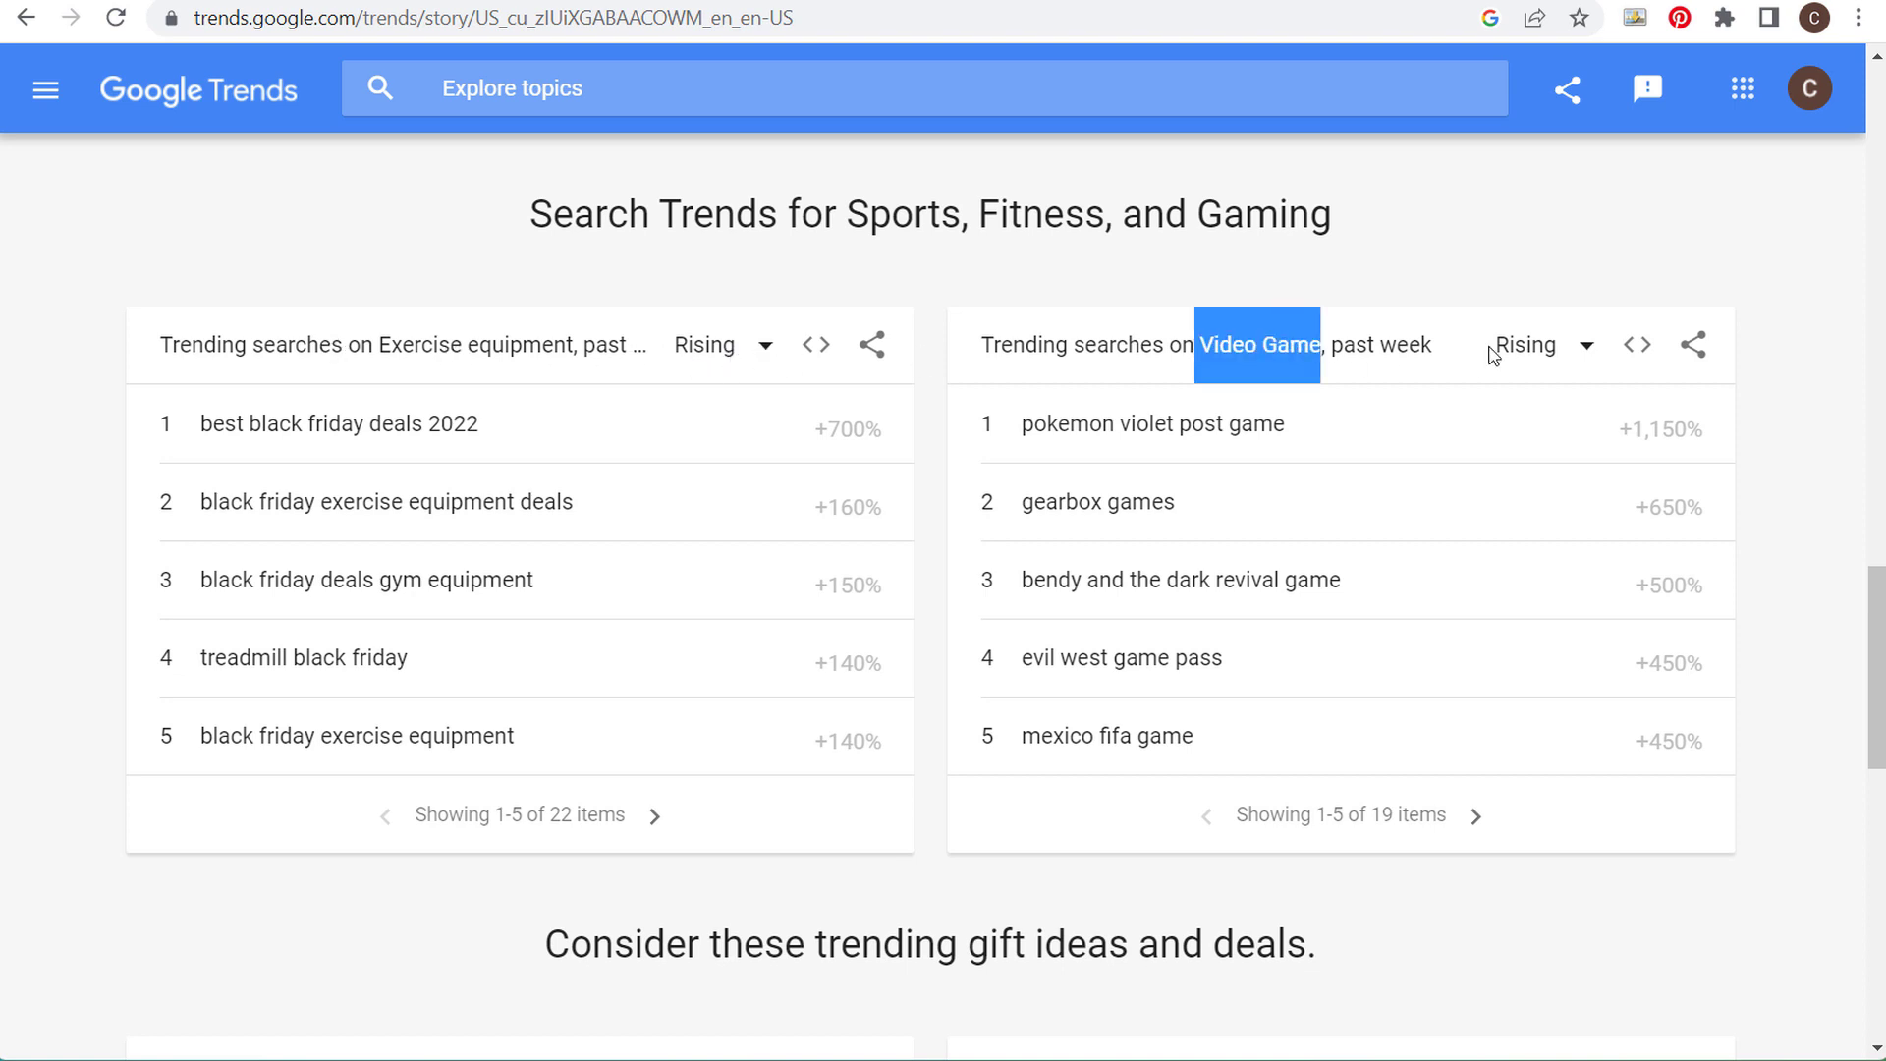
pyautogui.scroll(-3, 1350, 356)
pyautogui.moveTo(667, 665); pyautogui.dragTo(1144, 665)
pyautogui.click(1217, 665)
pyautogui.scroll(-4, 356, 619)
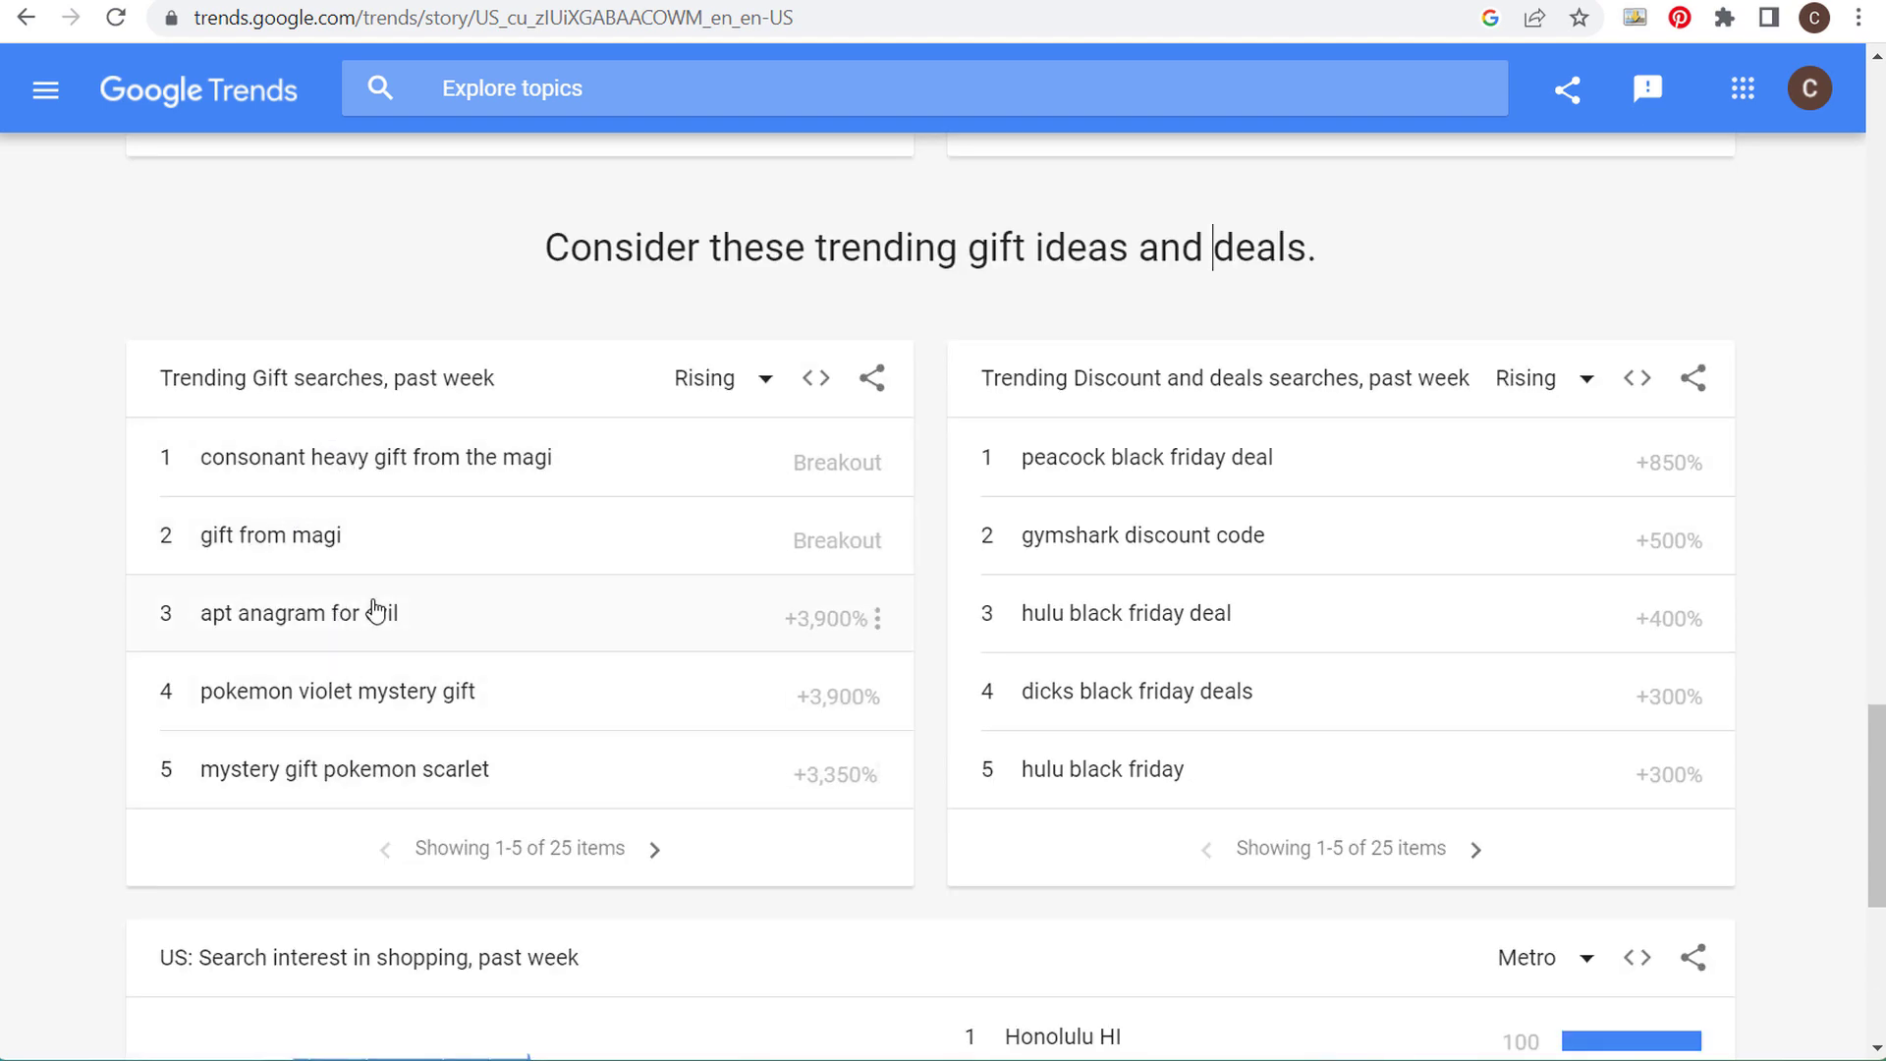
# - Leave the shopping story for the Google Trends home page and open the World Cup story under Latest Stories and Insights
pyautogui.scroll(15, 345, 472)
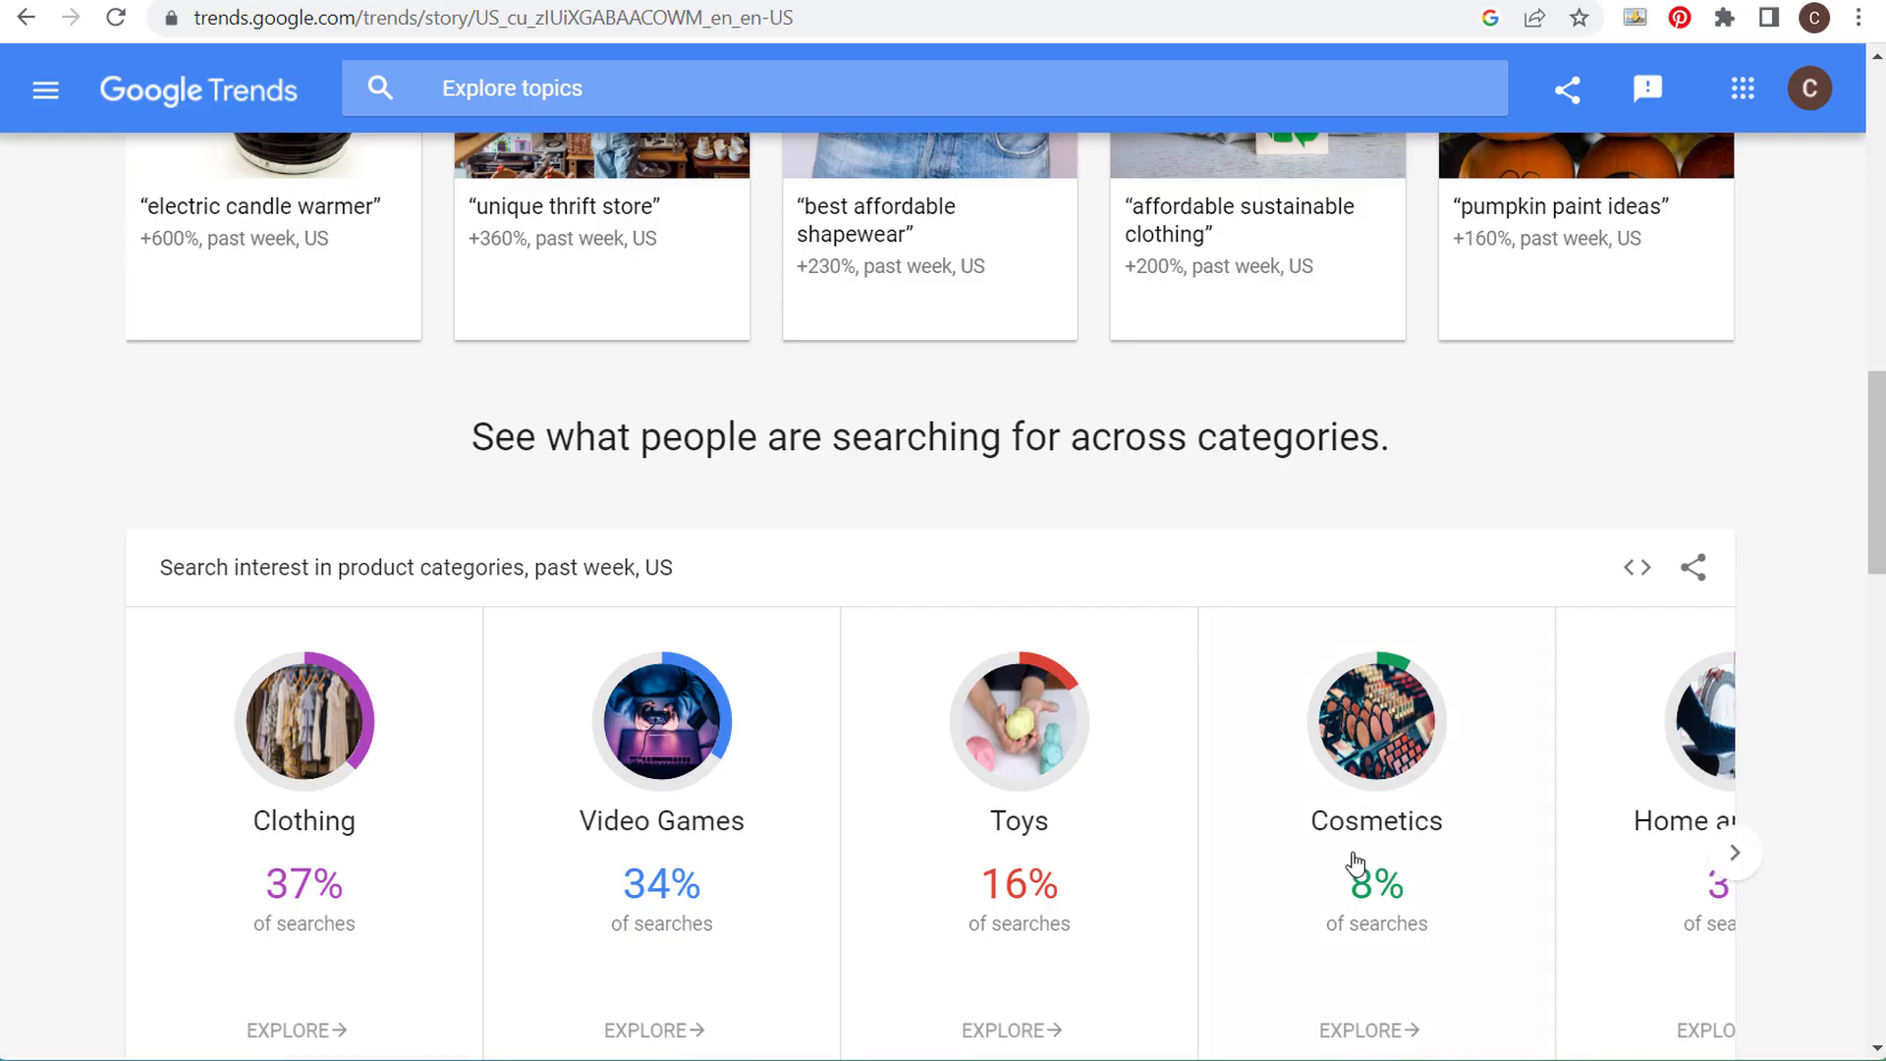
pyautogui.scroll(8, 366, 602)
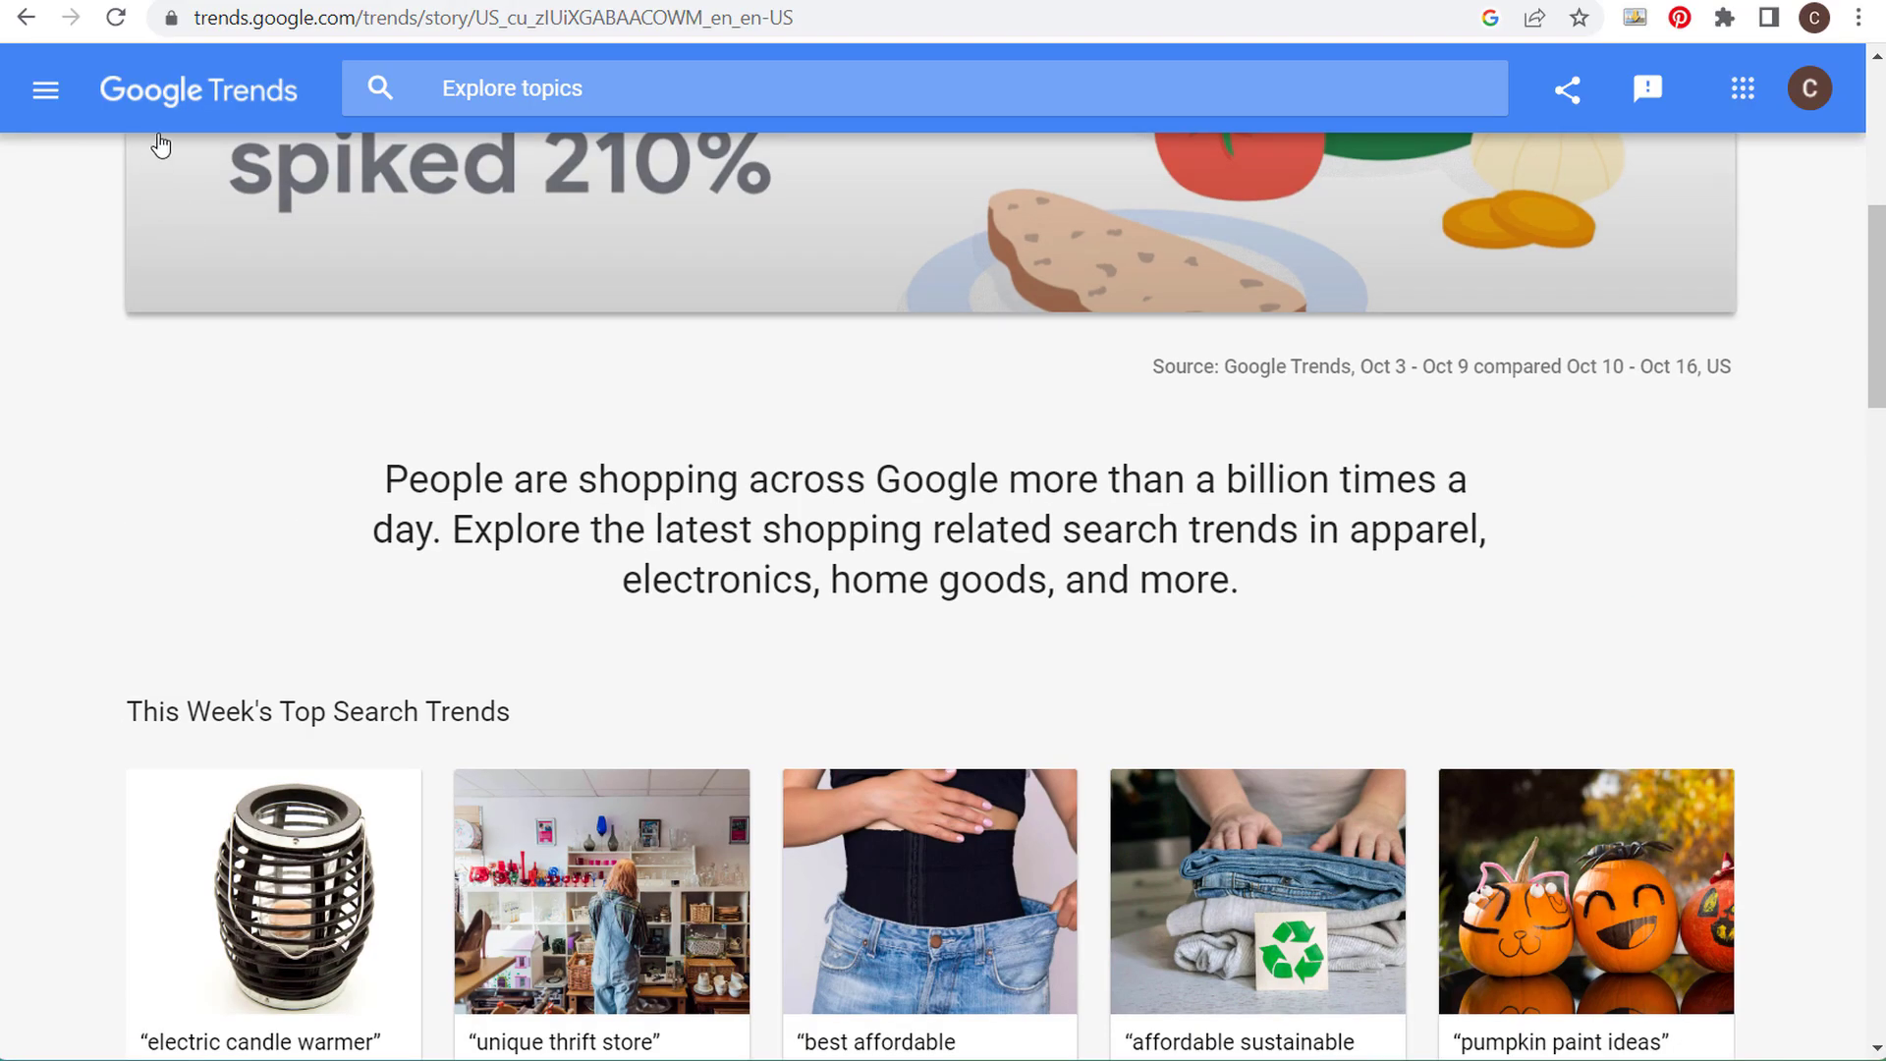
pyautogui.click(186, 110)
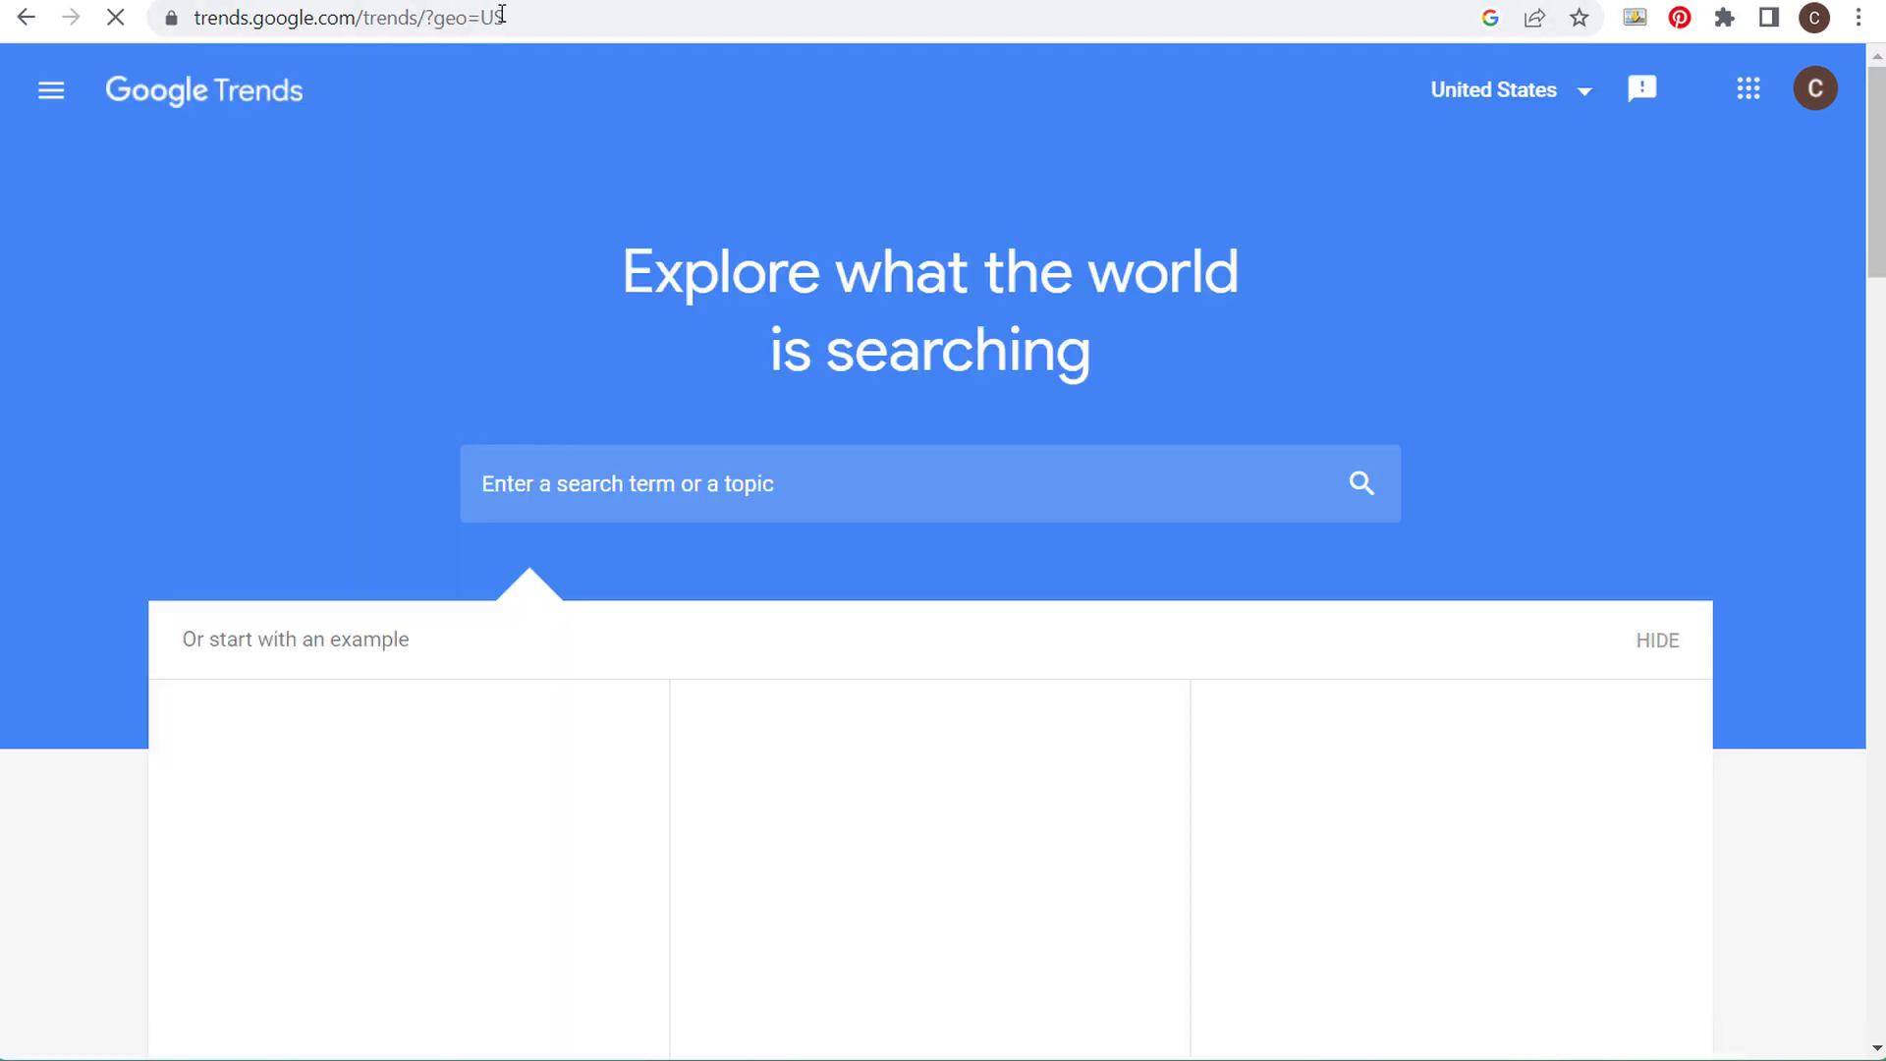
pyautogui.scroll(-10, 108, 491)
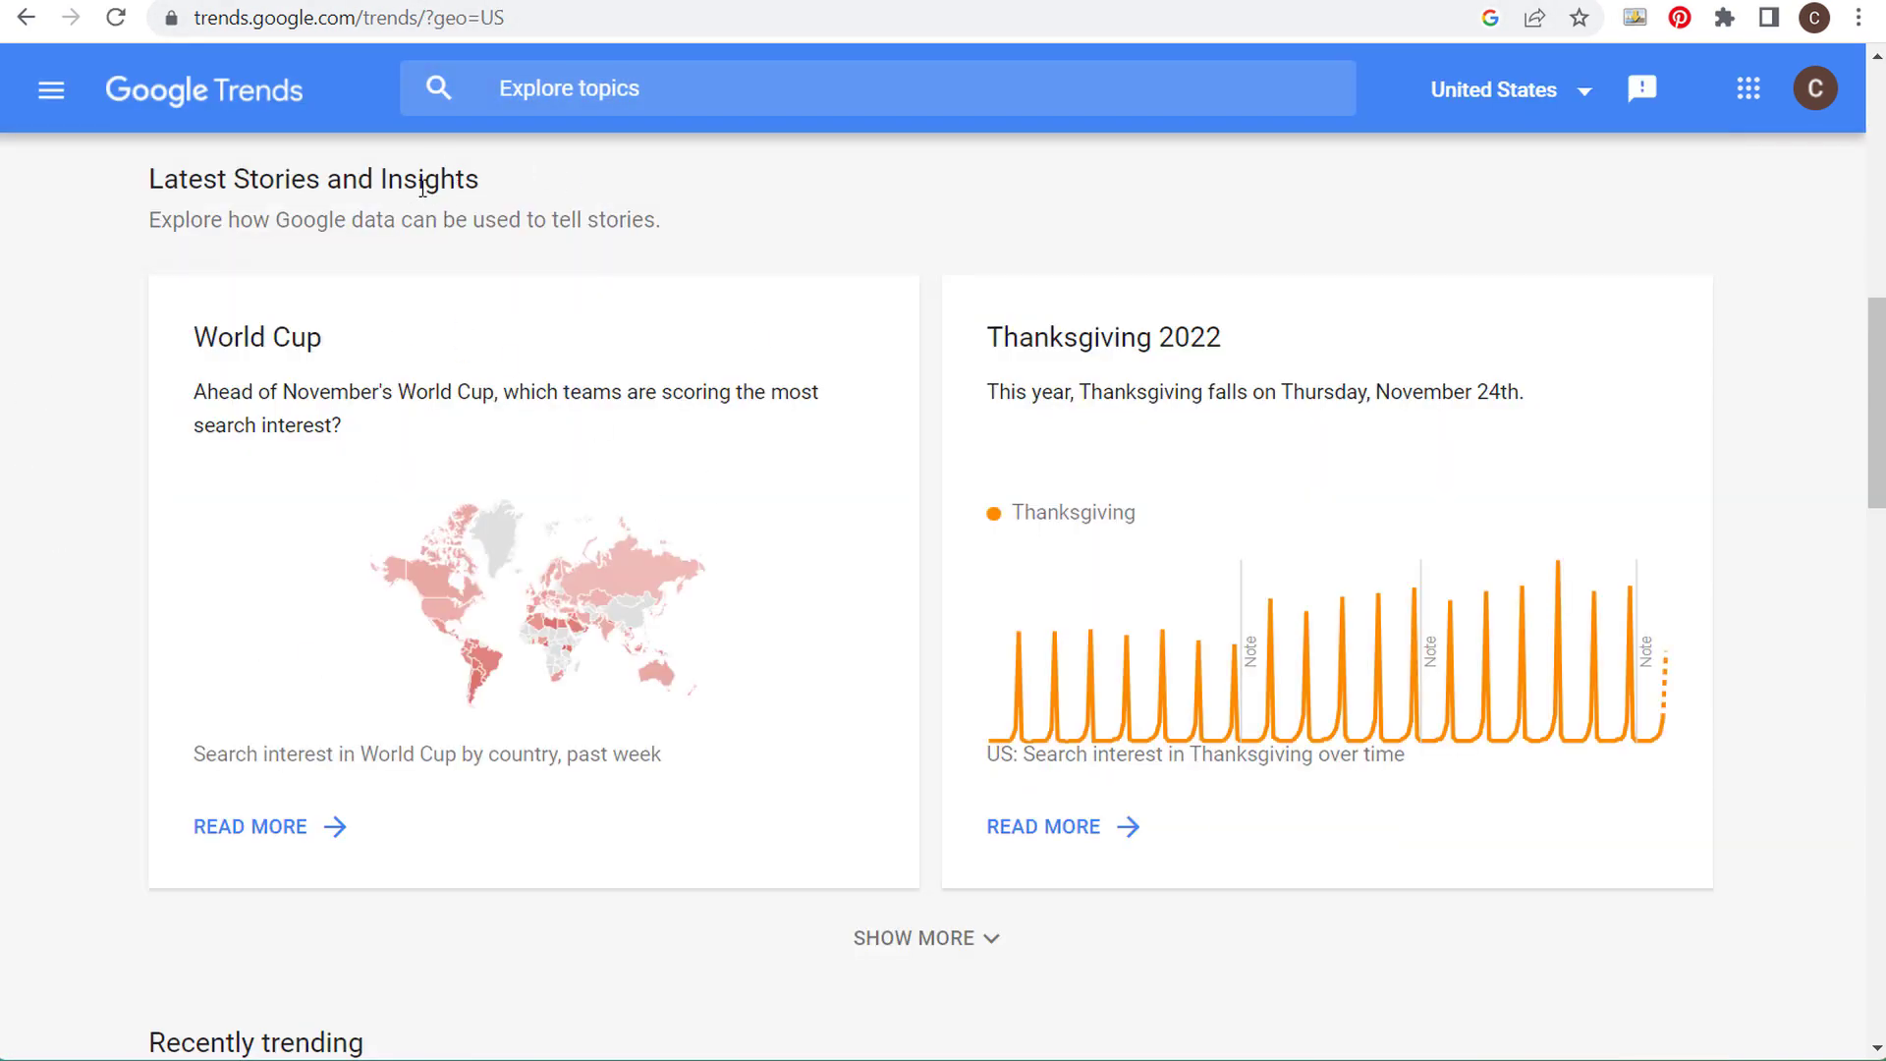
pyautogui.click(558, 354)
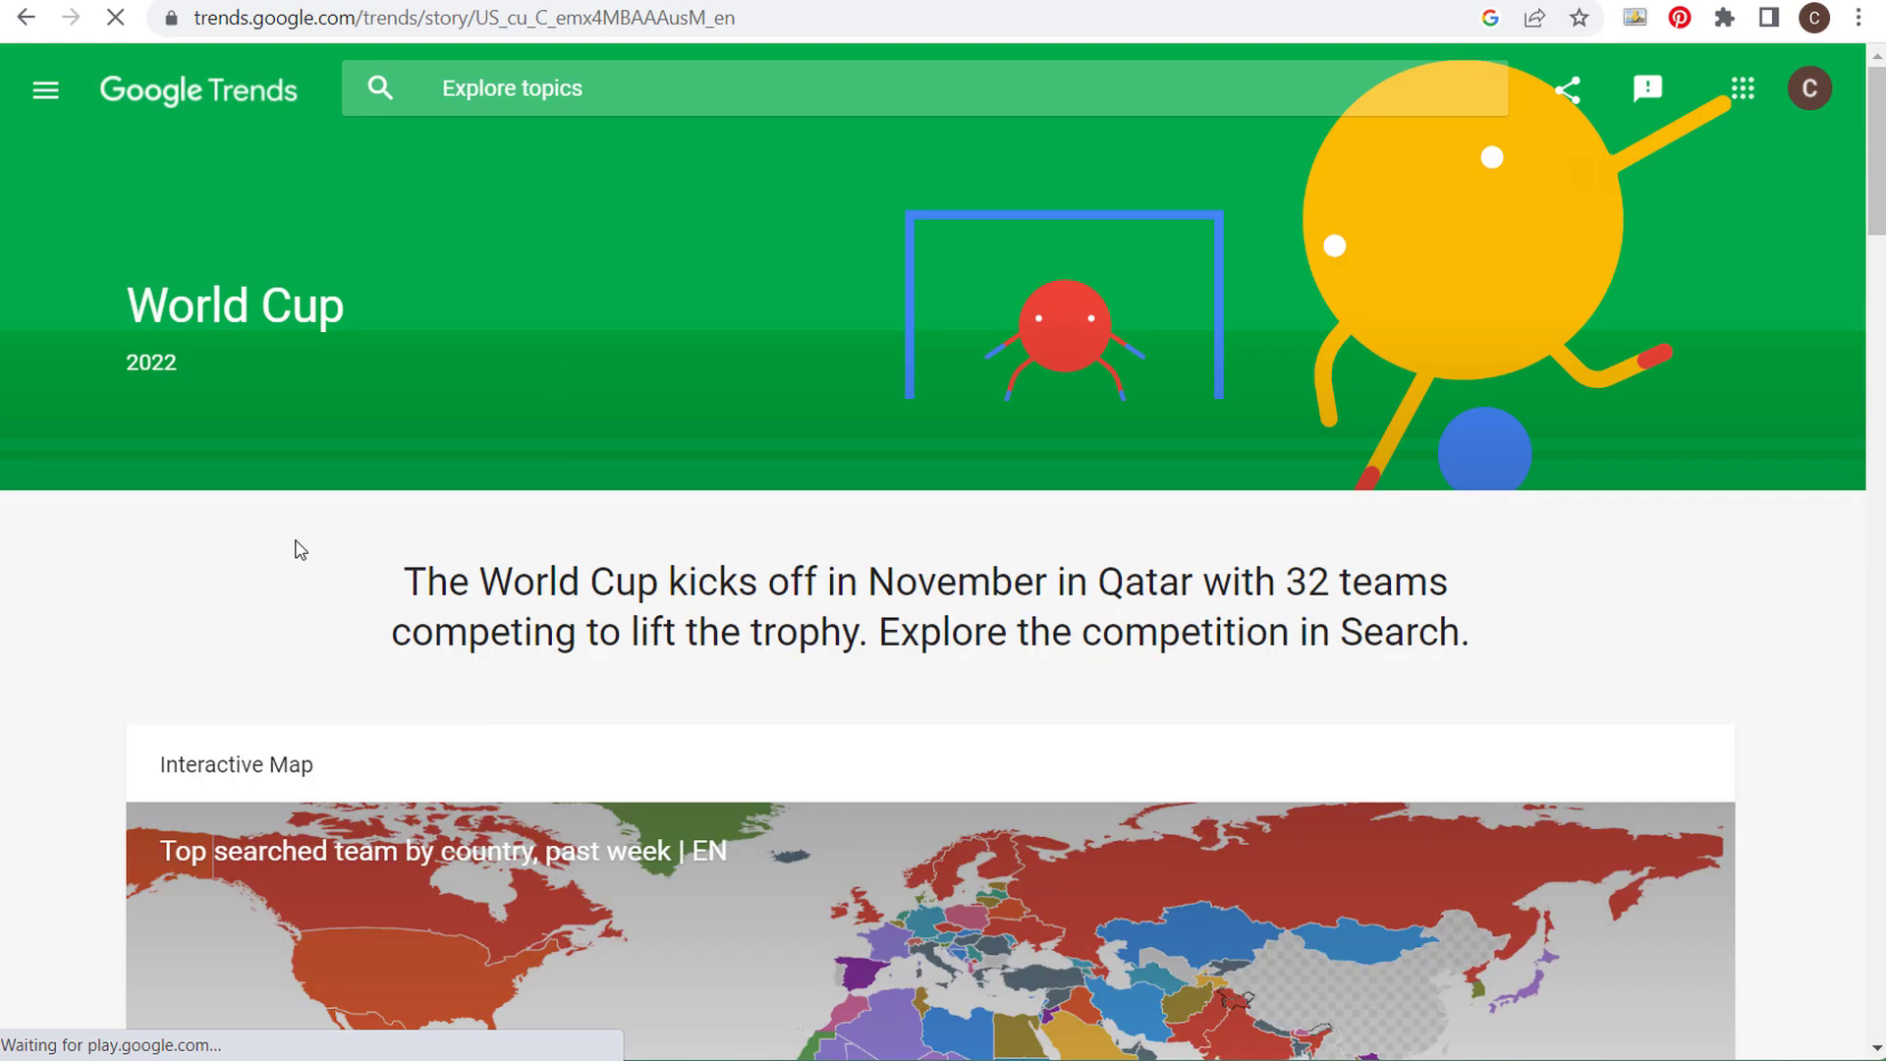
# - Look through the World Cup story's interactive charts and questions, and highlight the related searches heading for the past week
pyautogui.scroll(-4, 118, 488)
pyautogui.scroll(-5, 50, 383)
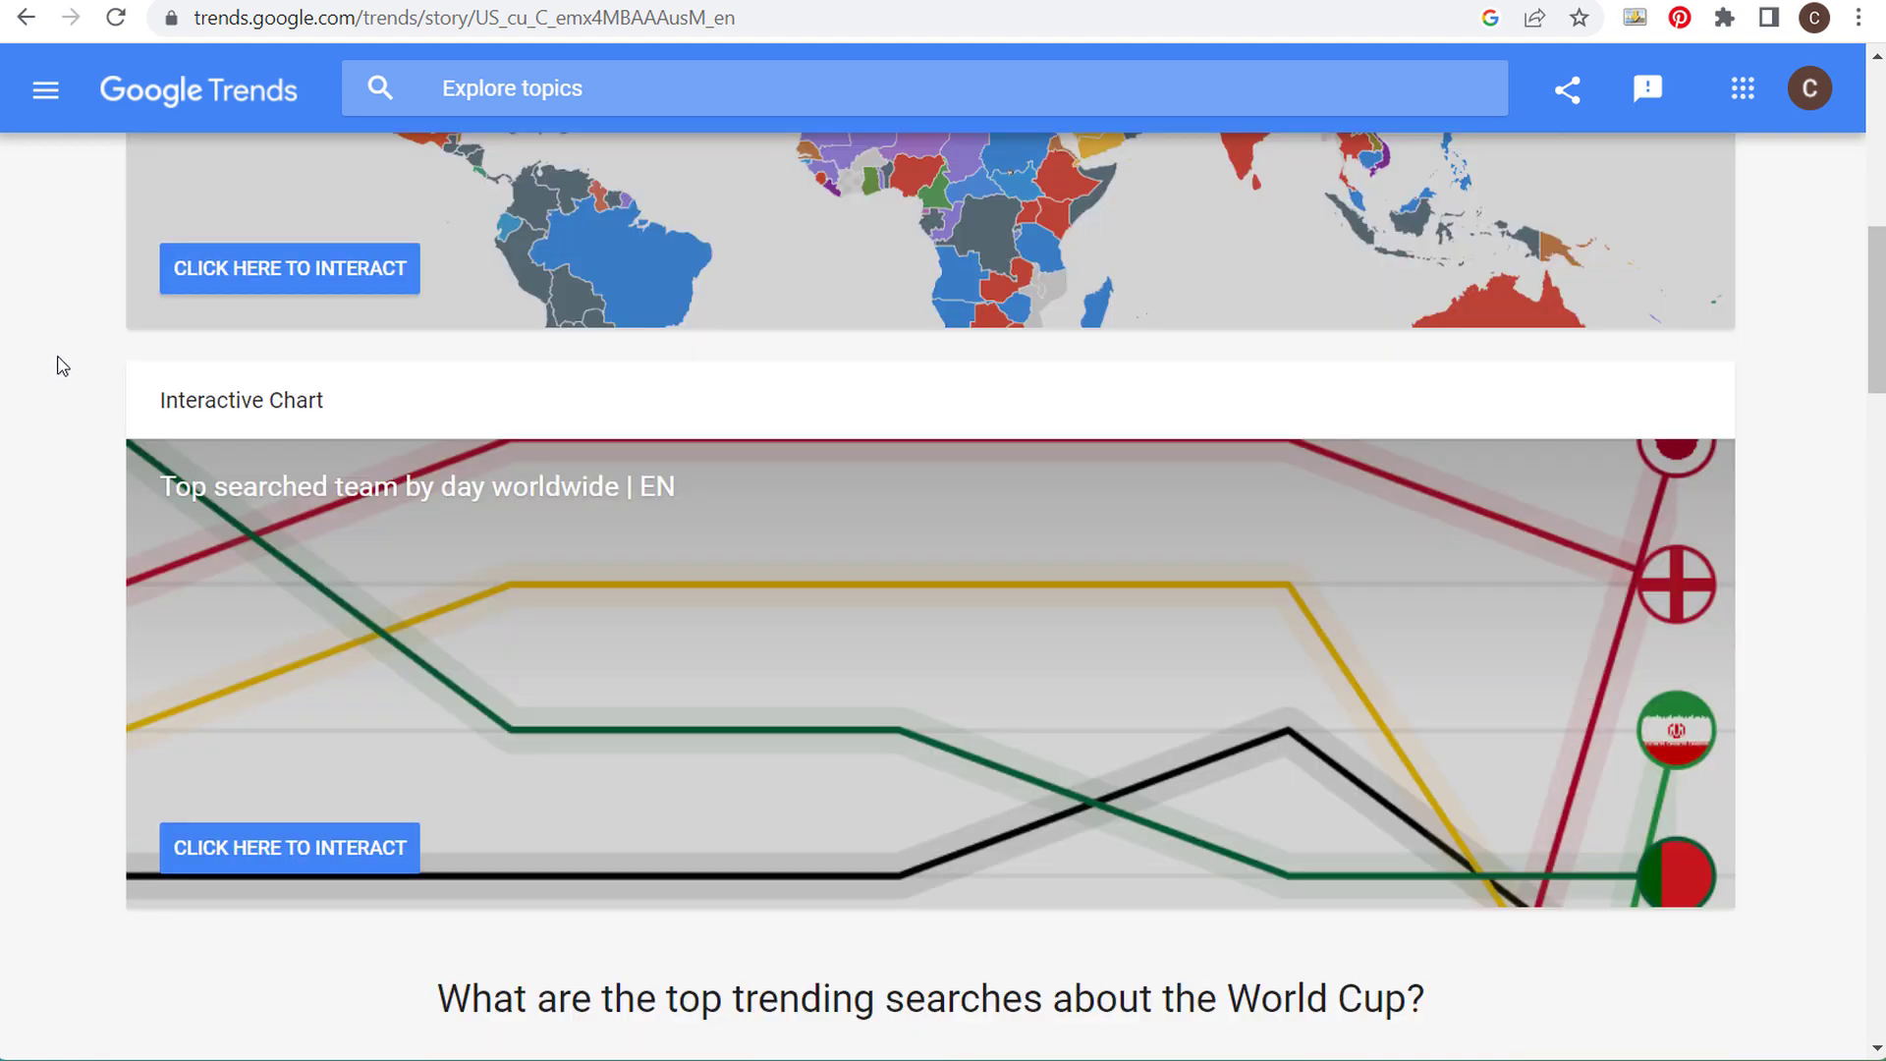
pyautogui.scroll(-5, 62, 365)
pyautogui.scroll(-6, 98, 322)
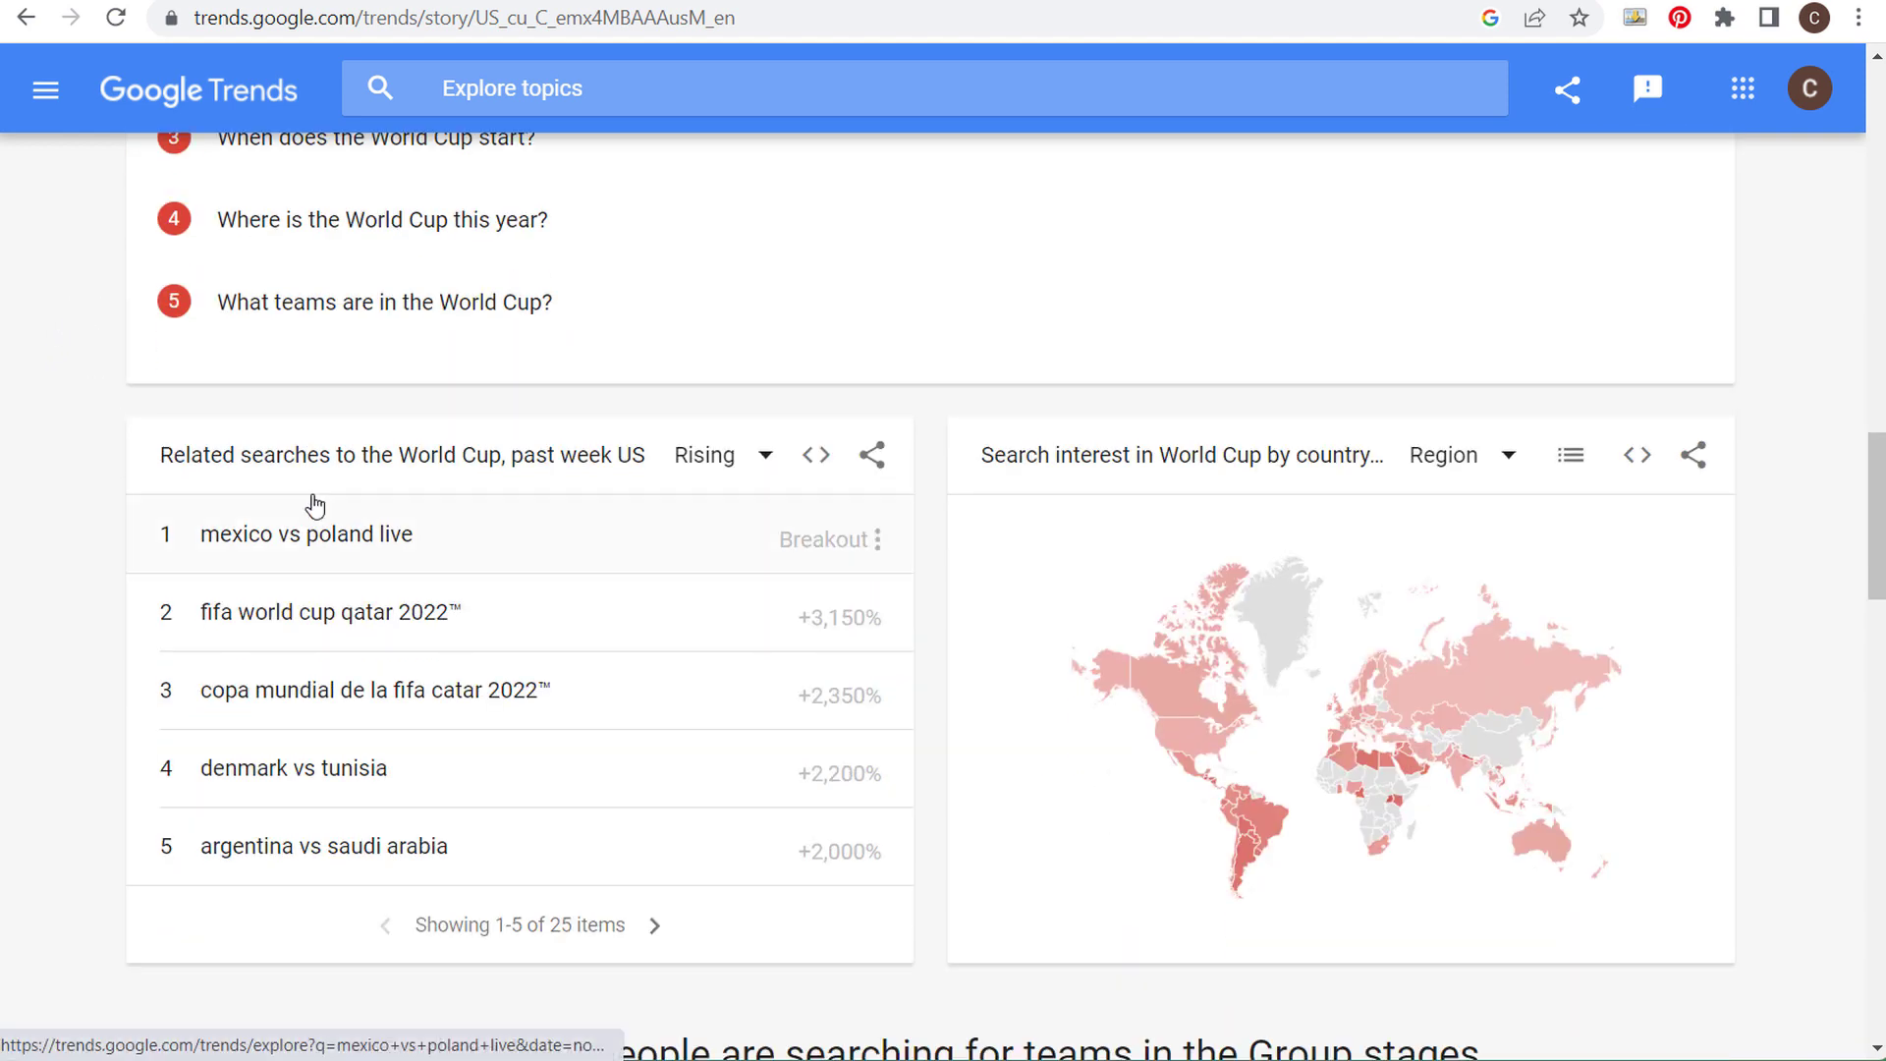
pyautogui.moveTo(173, 454); pyautogui.dragTo(527, 452)
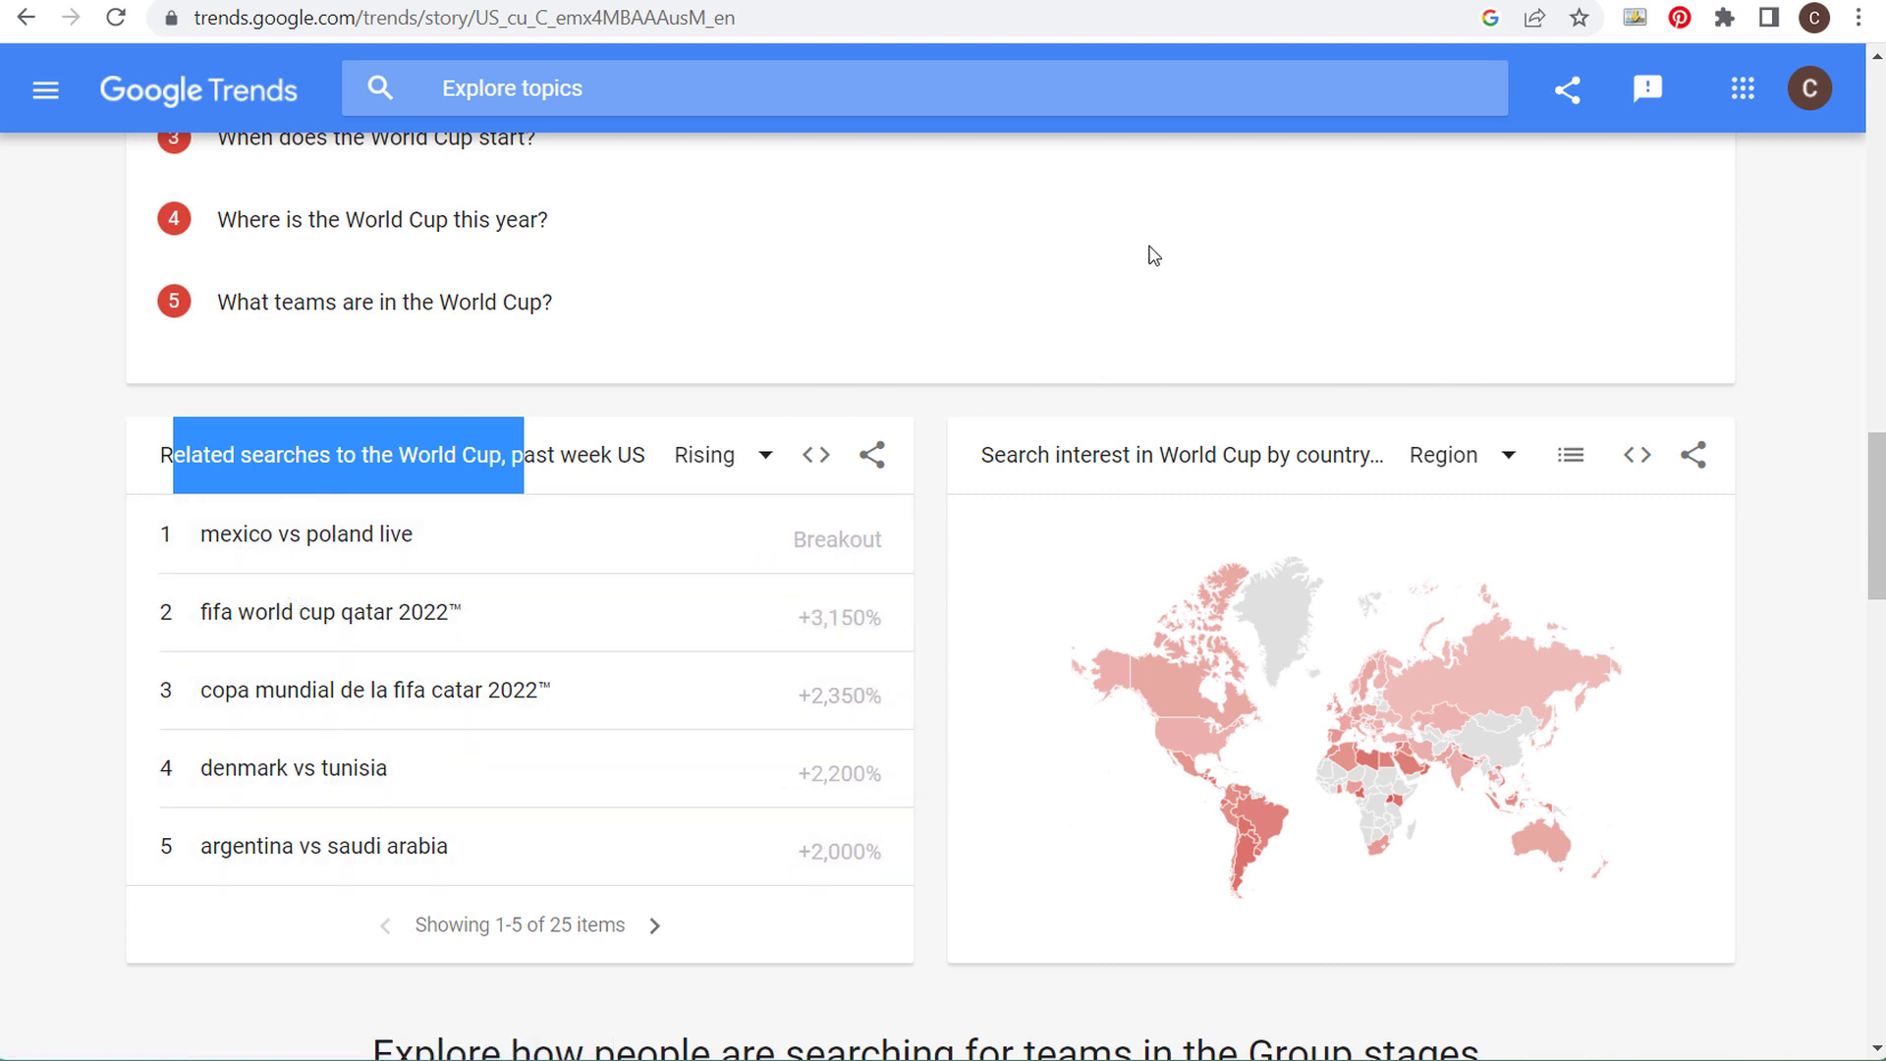
# - Highlight the heading of the World Cup search interest by country chart and examine its map
pyautogui.moveTo(997, 457); pyautogui.dragTo(1265, 455)
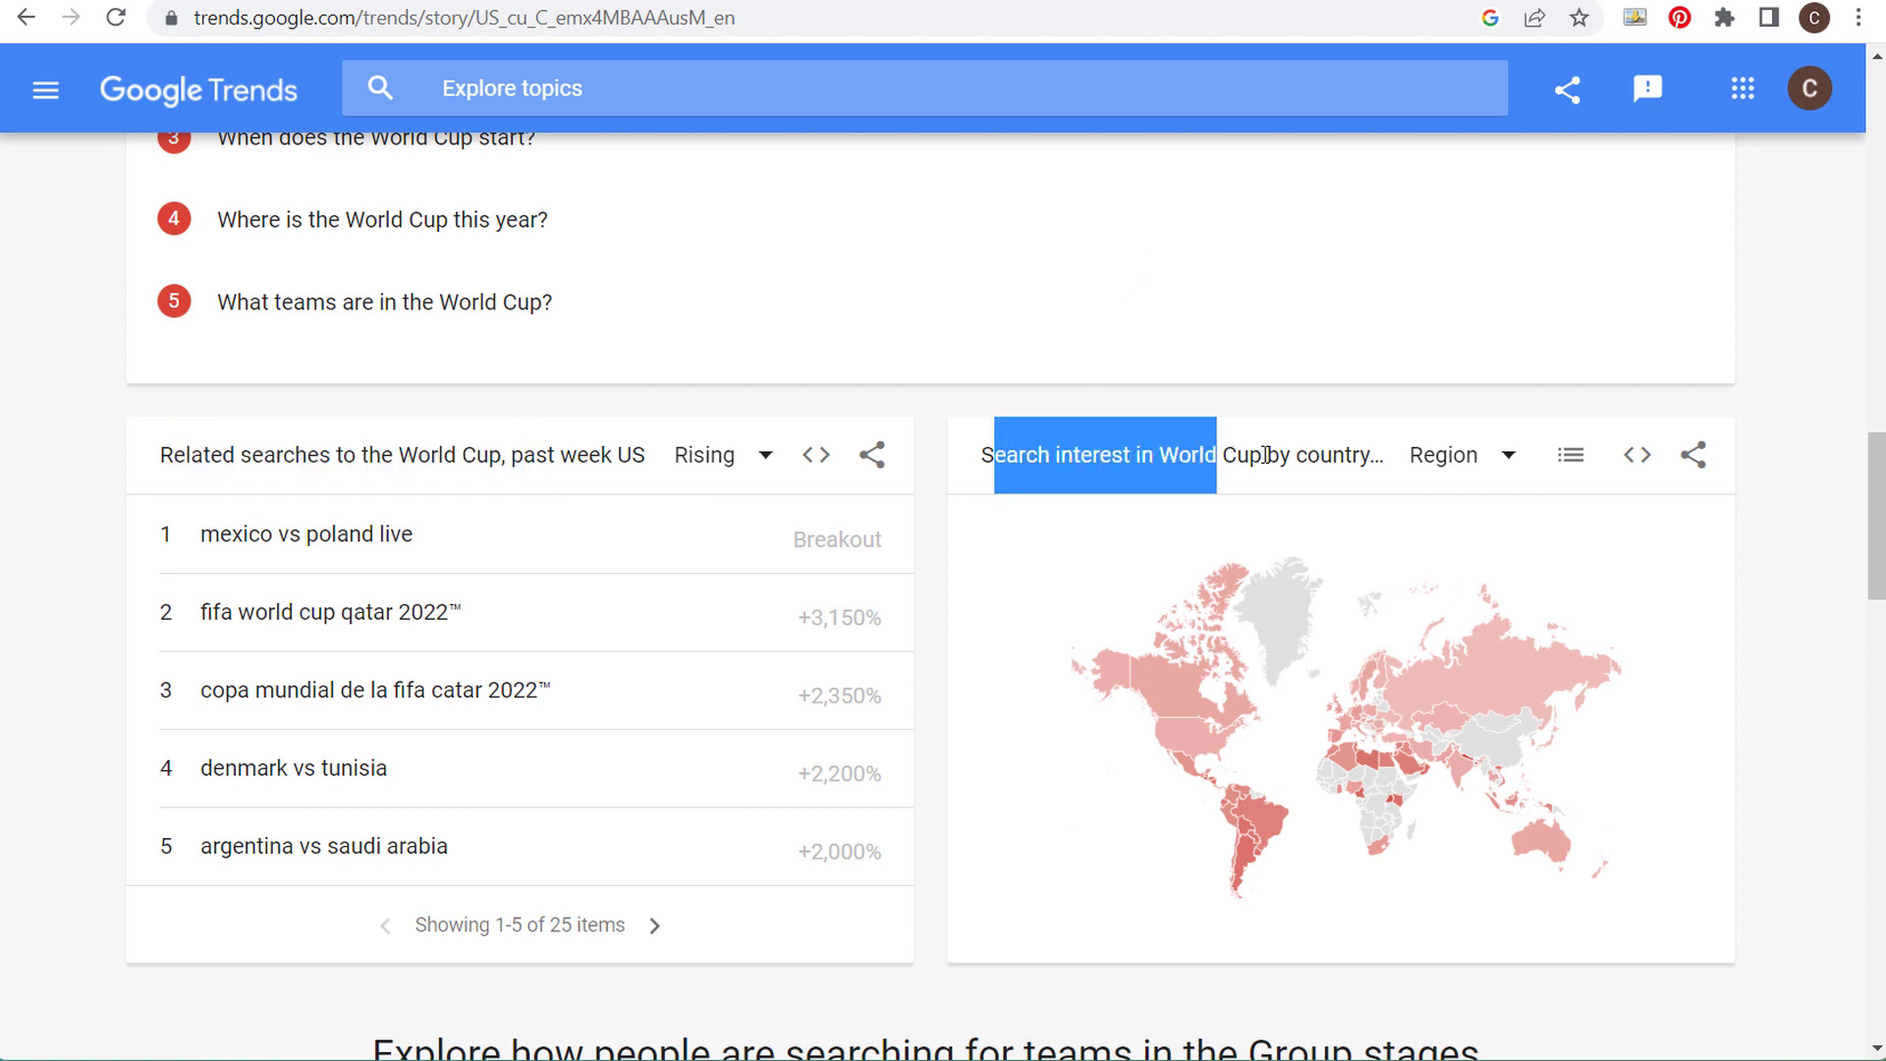
pyautogui.click(1320, 454)
pyautogui.moveTo(1204, 752)
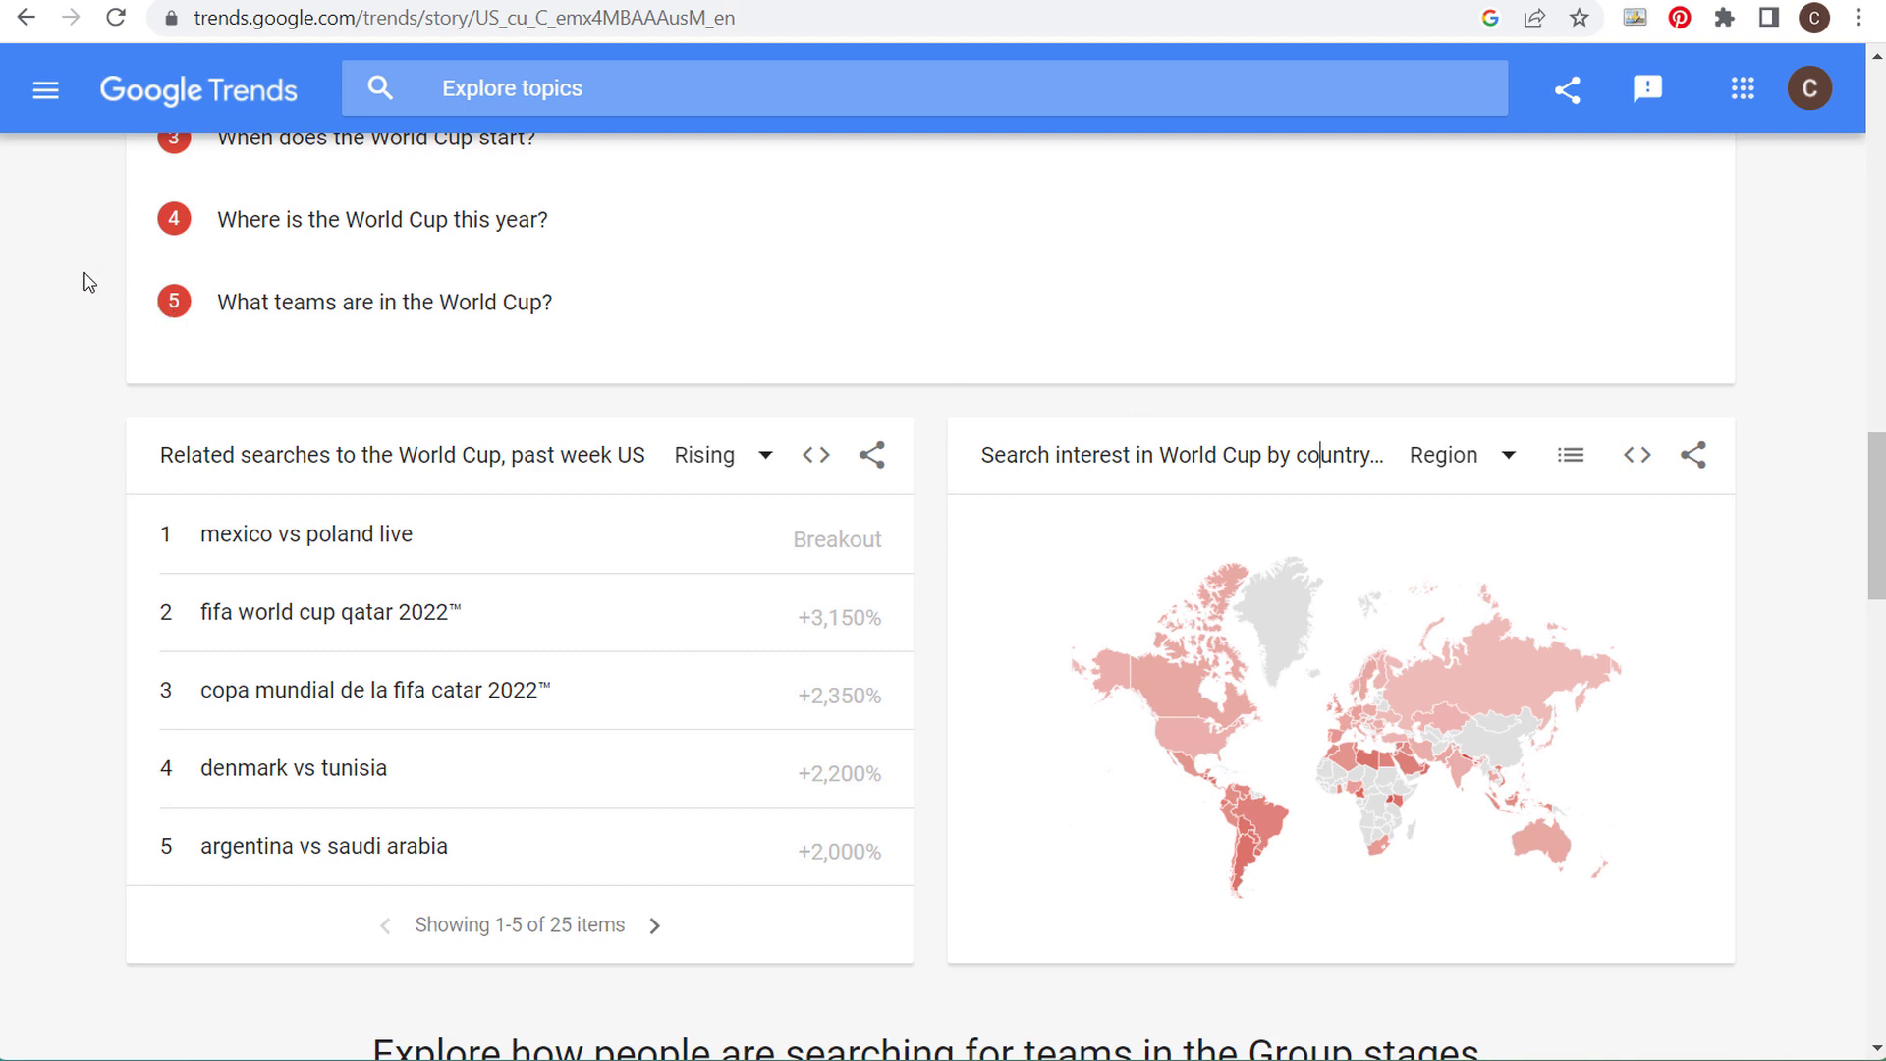
# - Examine the World Cup story's section on searches for teams in the Group stages and highlight its heading
pyautogui.scroll(-4, 89, 282)
pyautogui.scroll(-4, 90, 290)
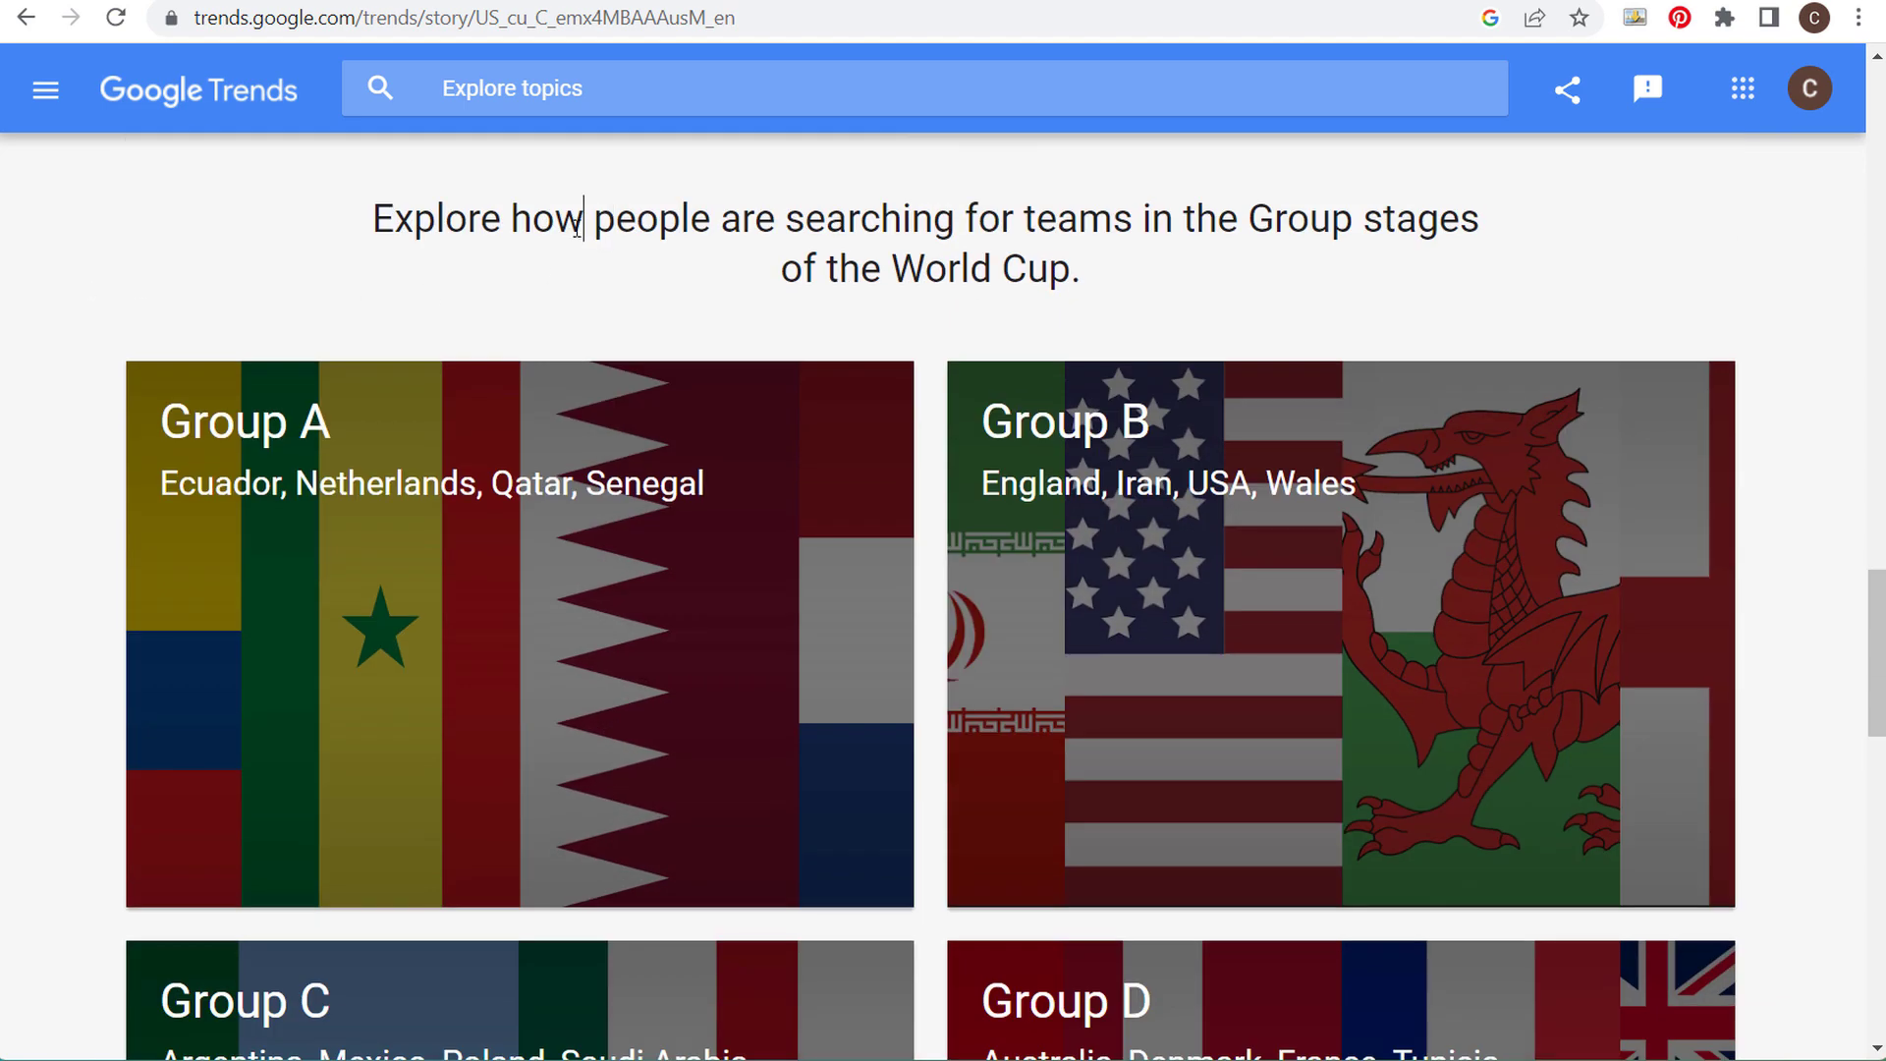
pyautogui.moveTo(576, 224); pyautogui.dragTo(1240, 224)
pyautogui.click(1407, 280)
pyautogui.scroll(10, 1769, 330)
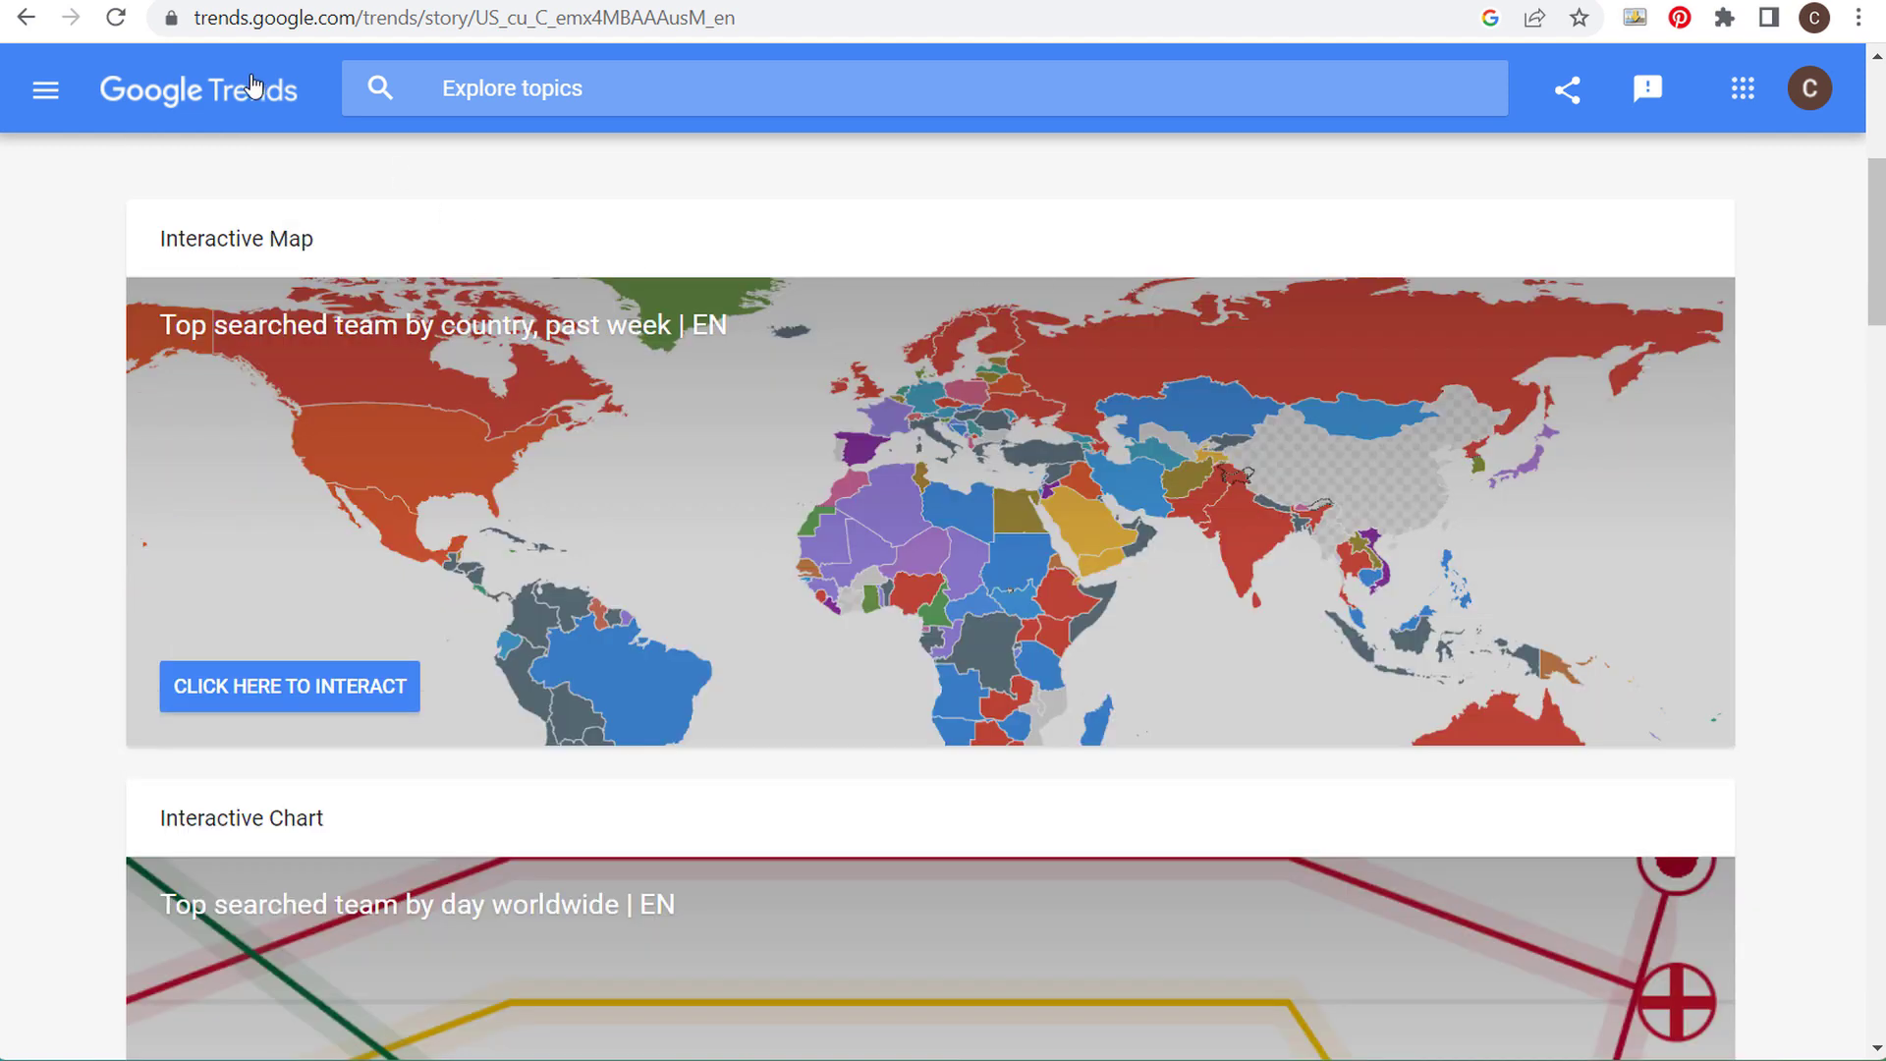
# - Return to the Google Trends home page and repeatedly load more Latest Stories and Insights, down to the Queen Elizabeth II and Tropical Cyclones stories
pyautogui.click(177, 106)
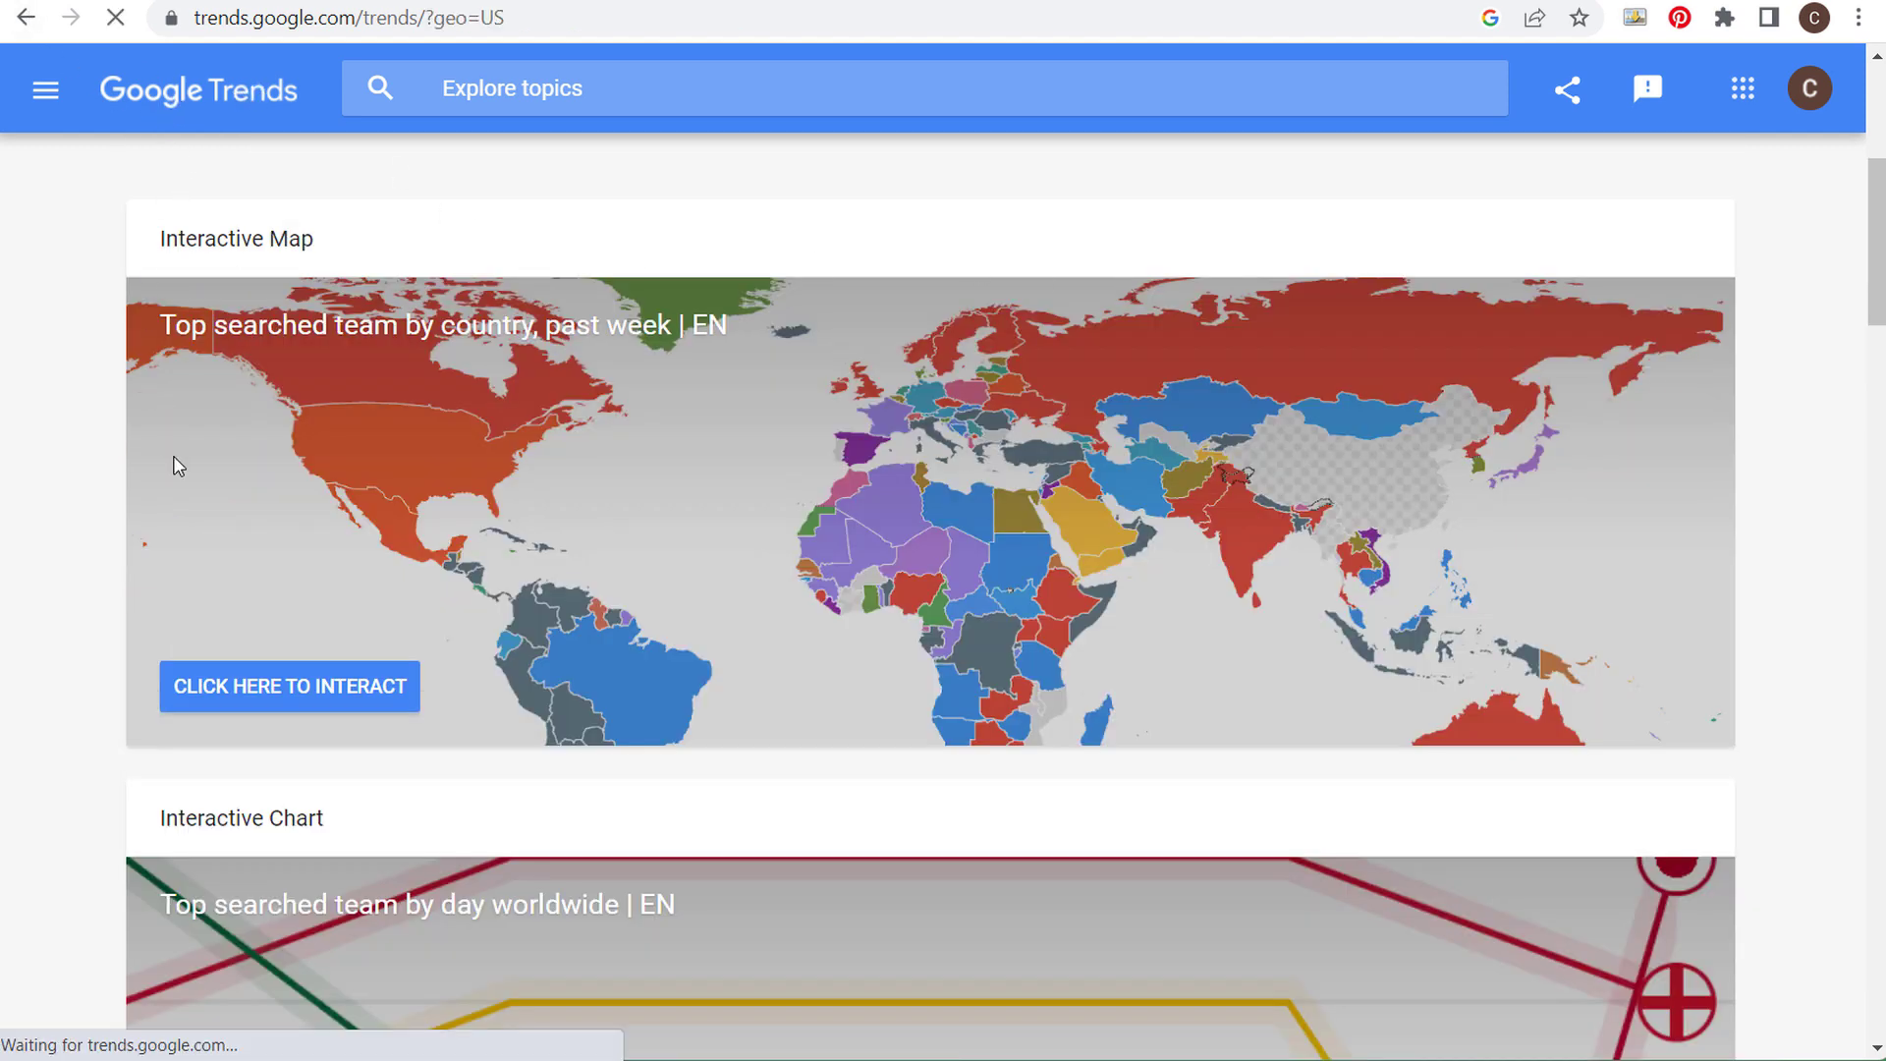
pyautogui.scroll(-15, 97, 533)
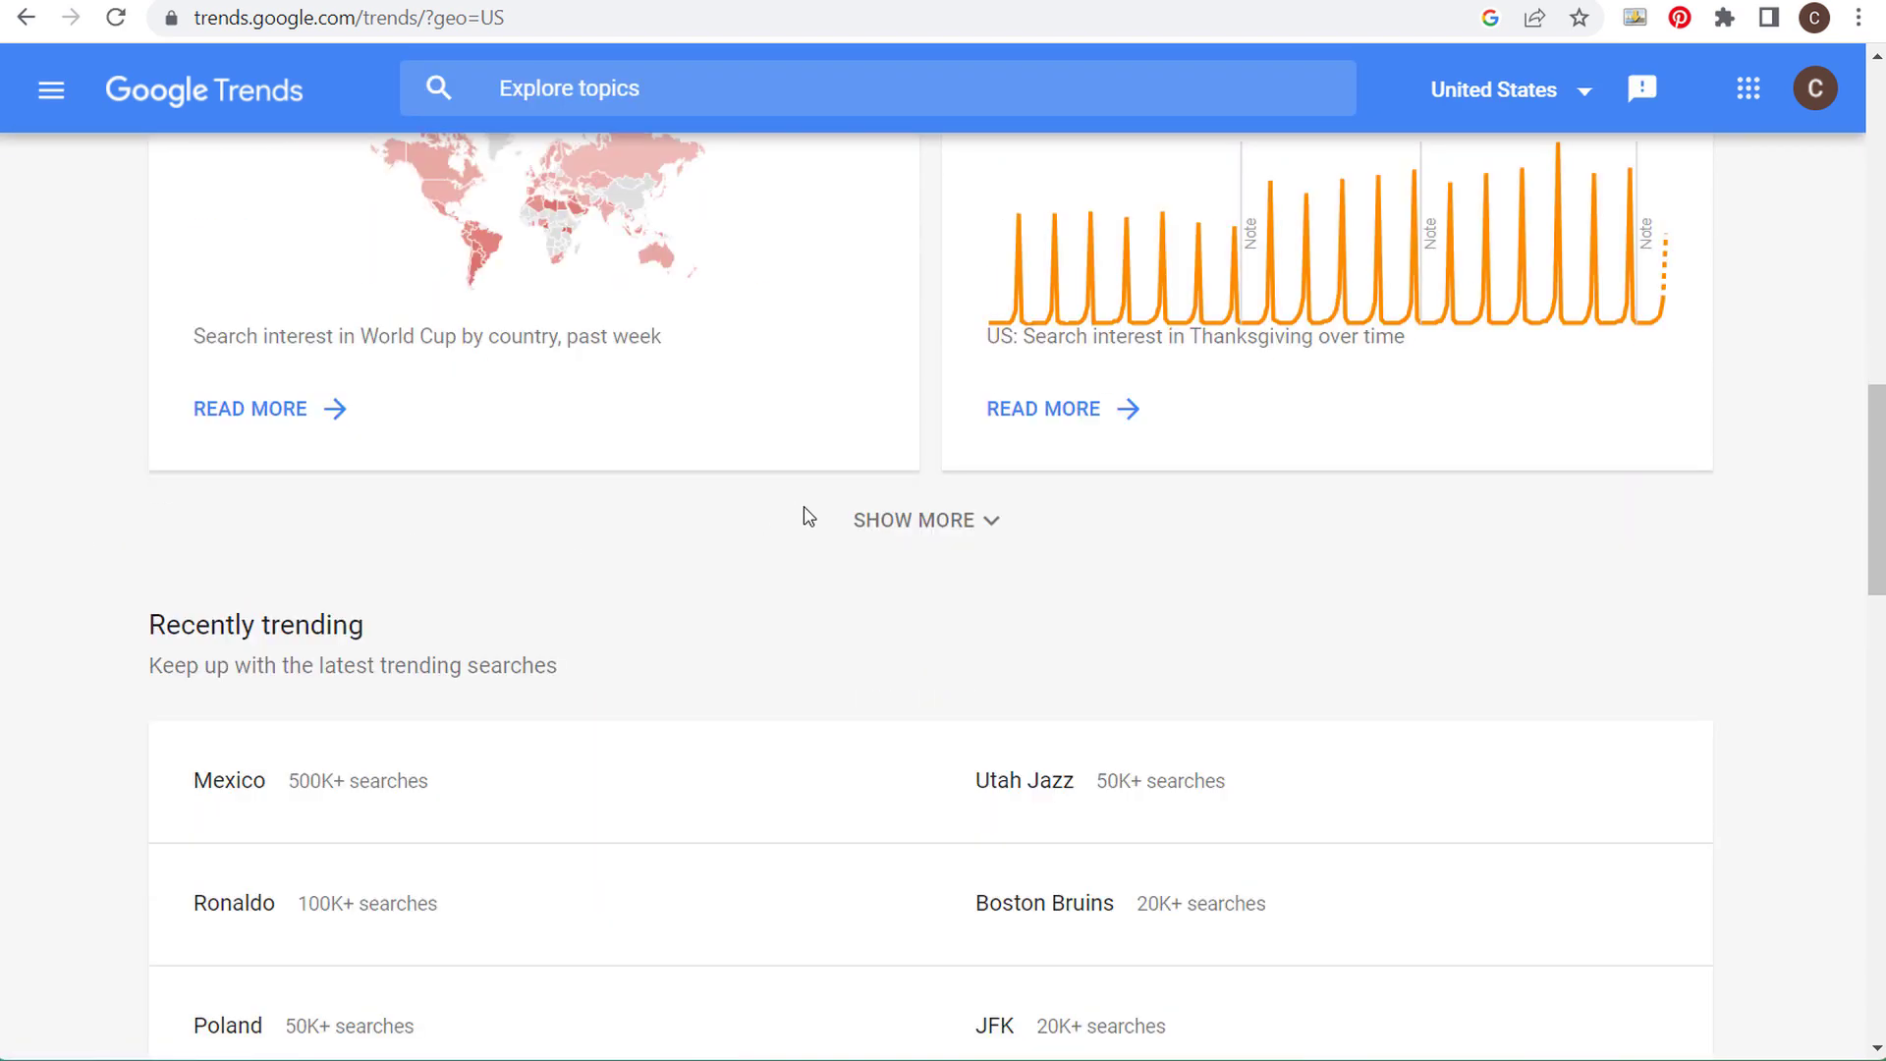
pyautogui.click(960, 524)
pyautogui.scroll(-7, 943, 611)
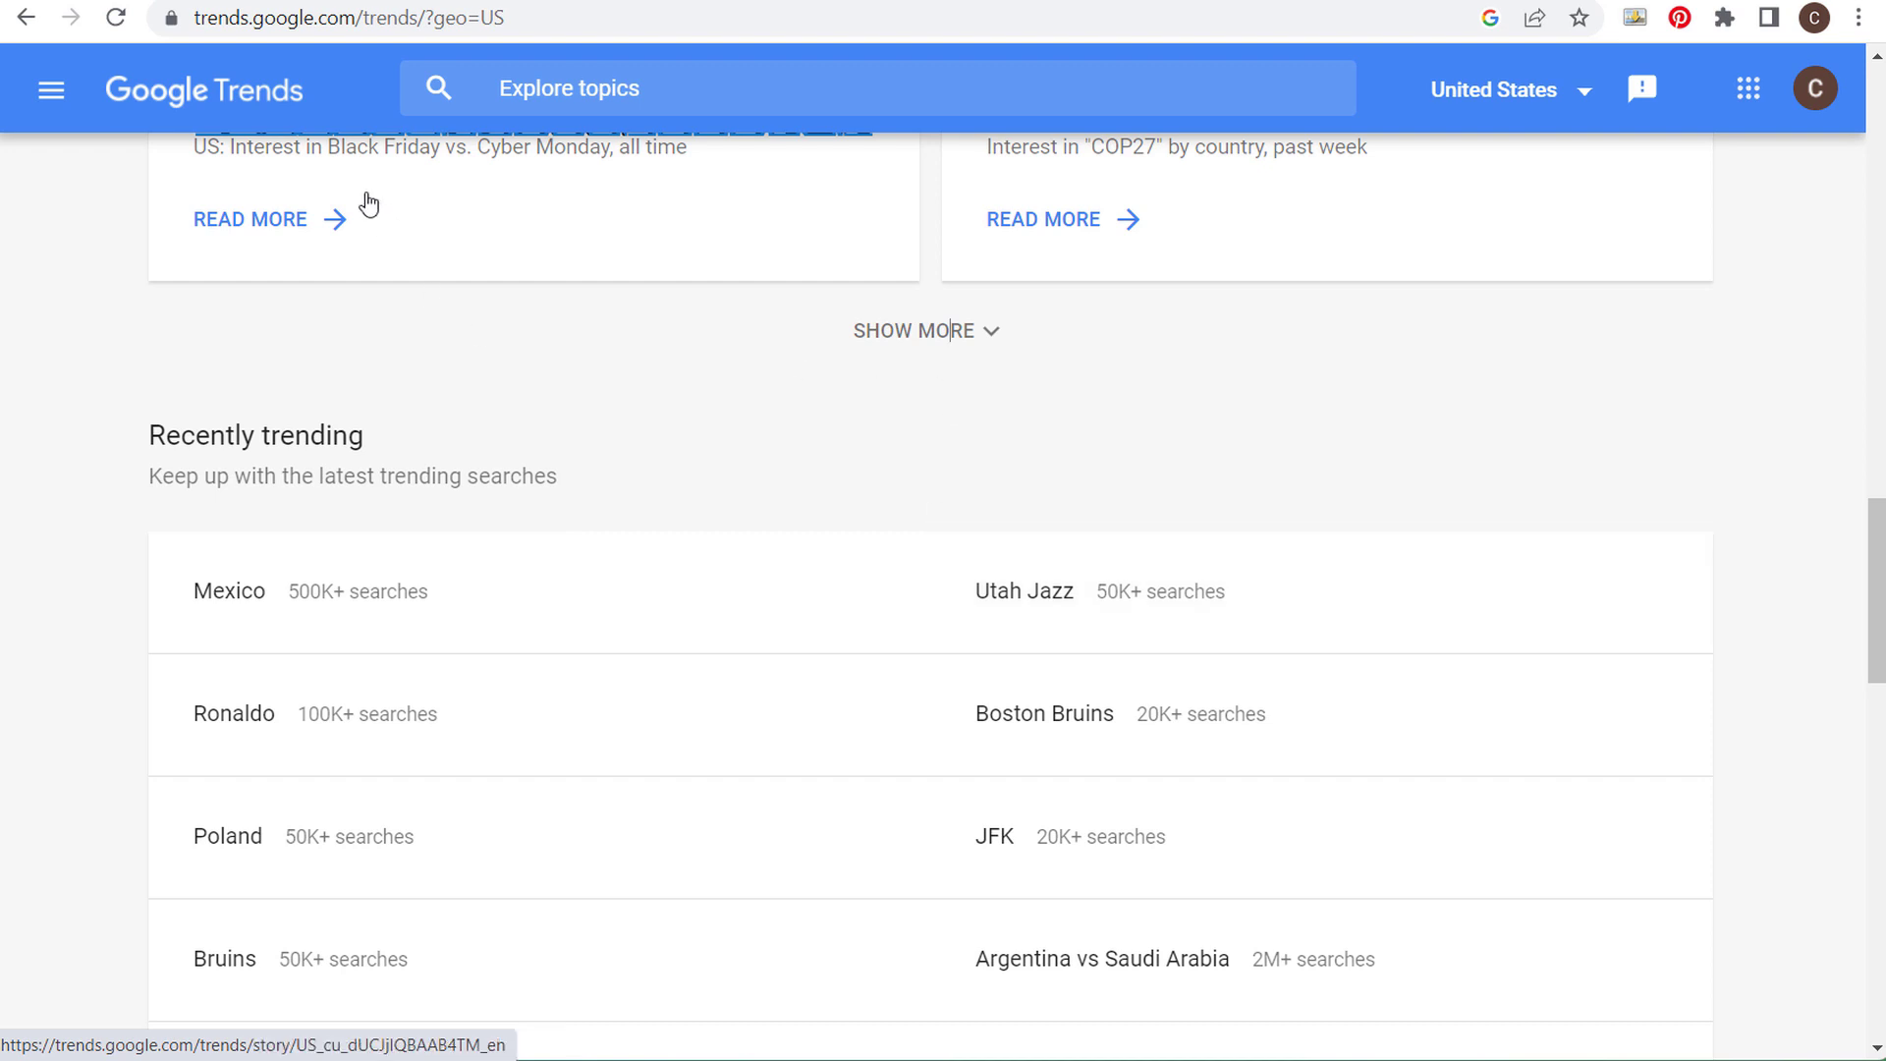
pyautogui.scroll(3, 645, 475)
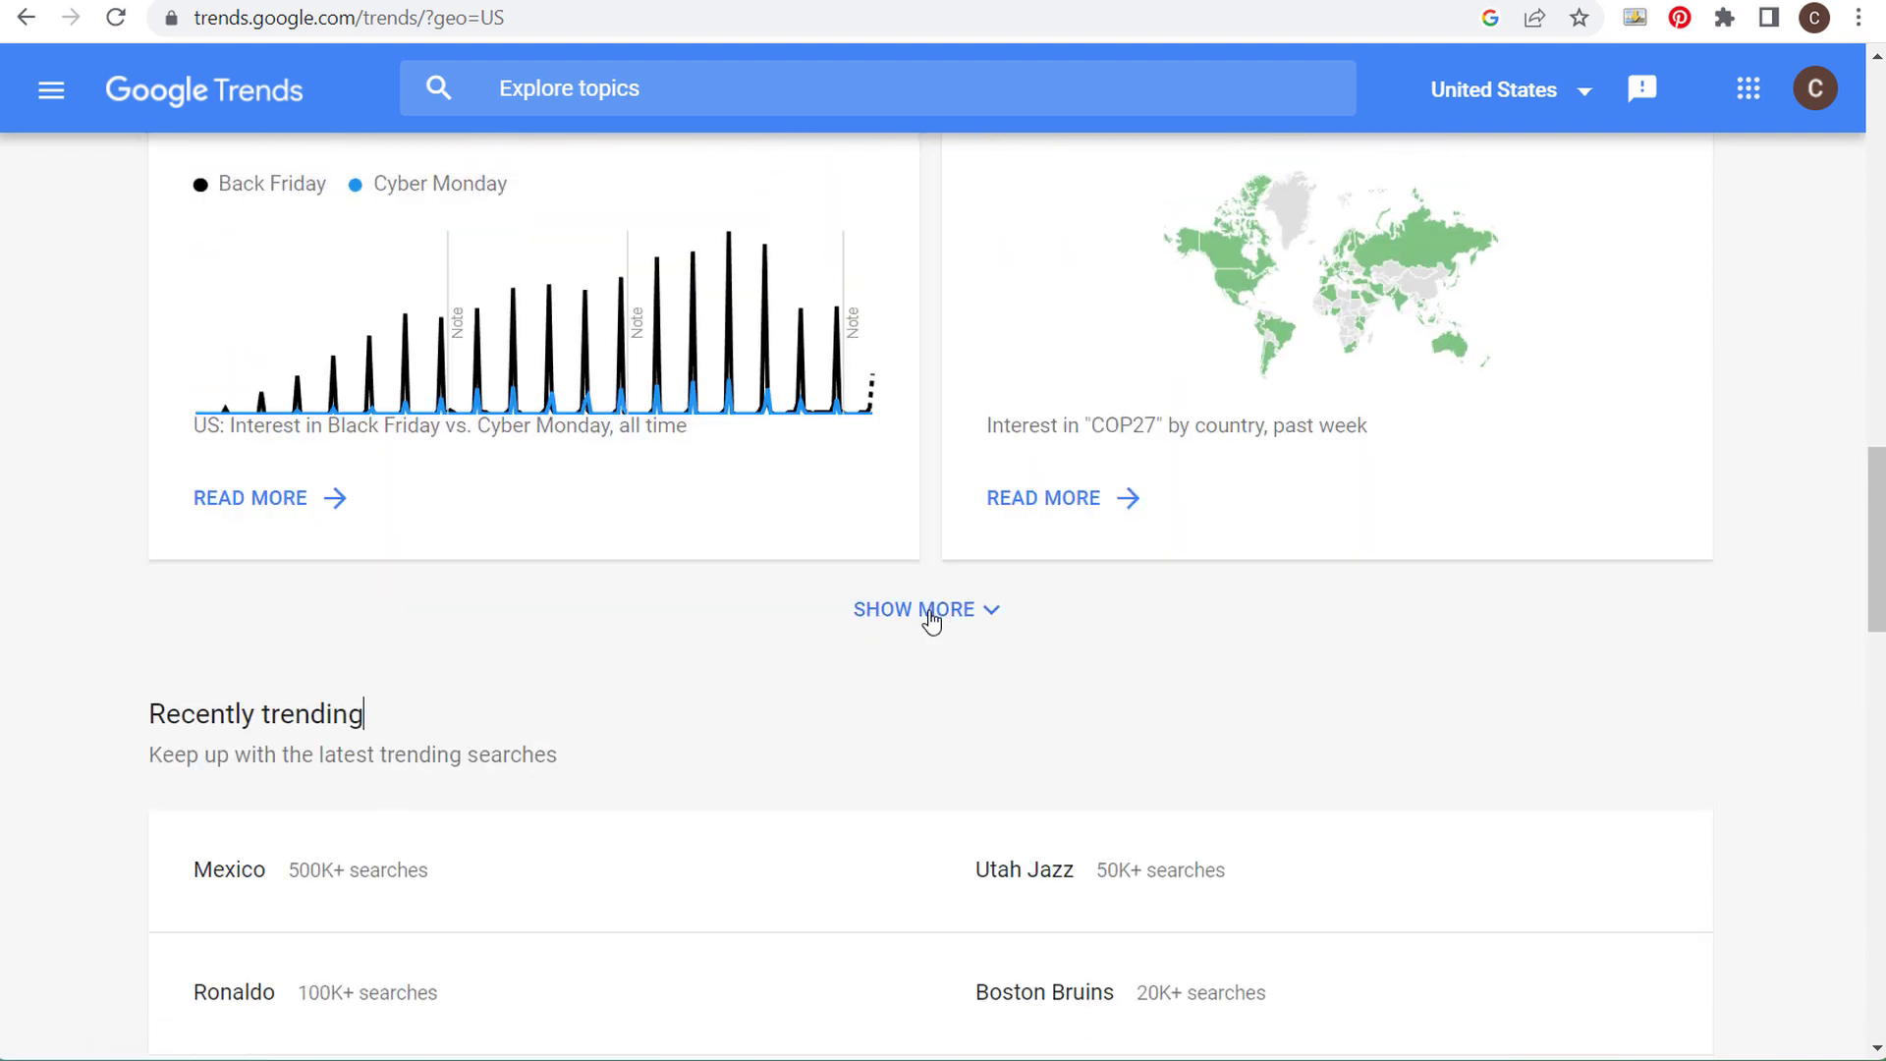
pyautogui.click(931, 611)
pyautogui.scroll(-6, 942, 687)
pyautogui.click(923, 698)
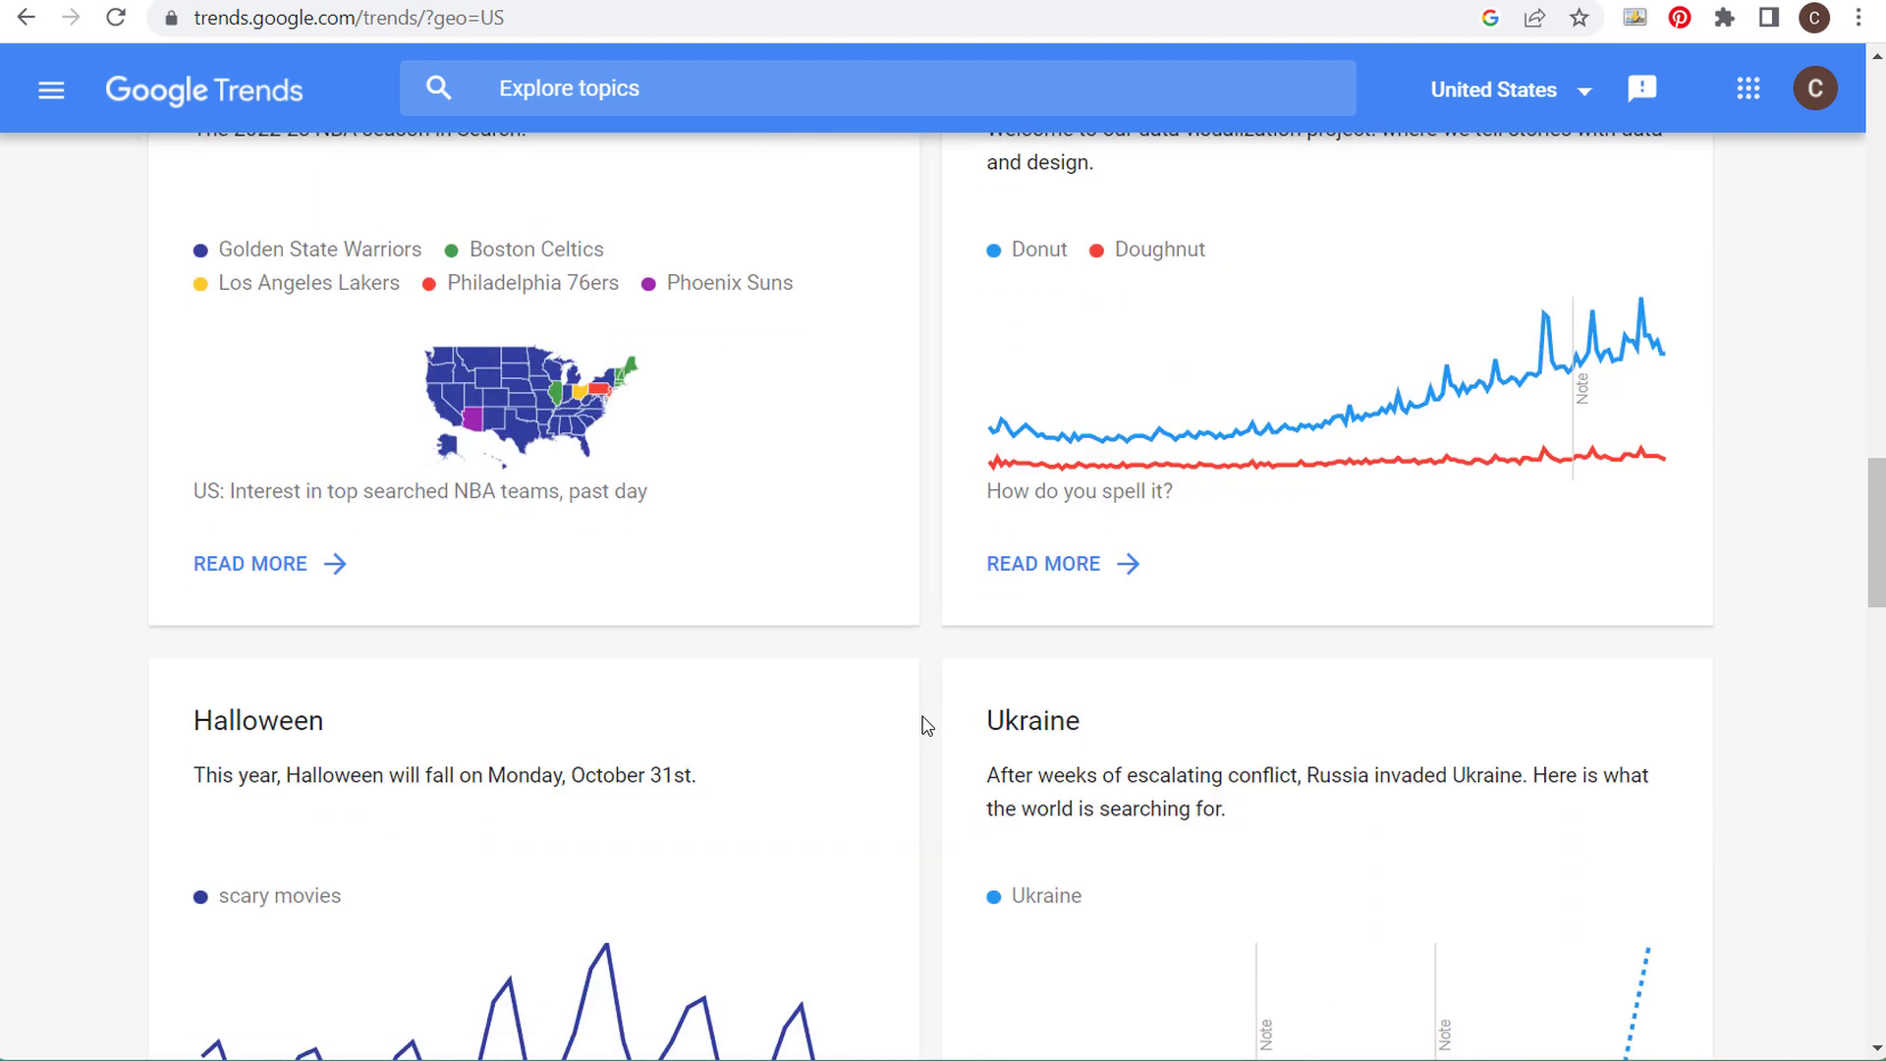
pyautogui.scroll(-5, 923, 747)
pyautogui.click(917, 791)
pyautogui.scroll(-7, 917, 767)
pyautogui.click(917, 735)
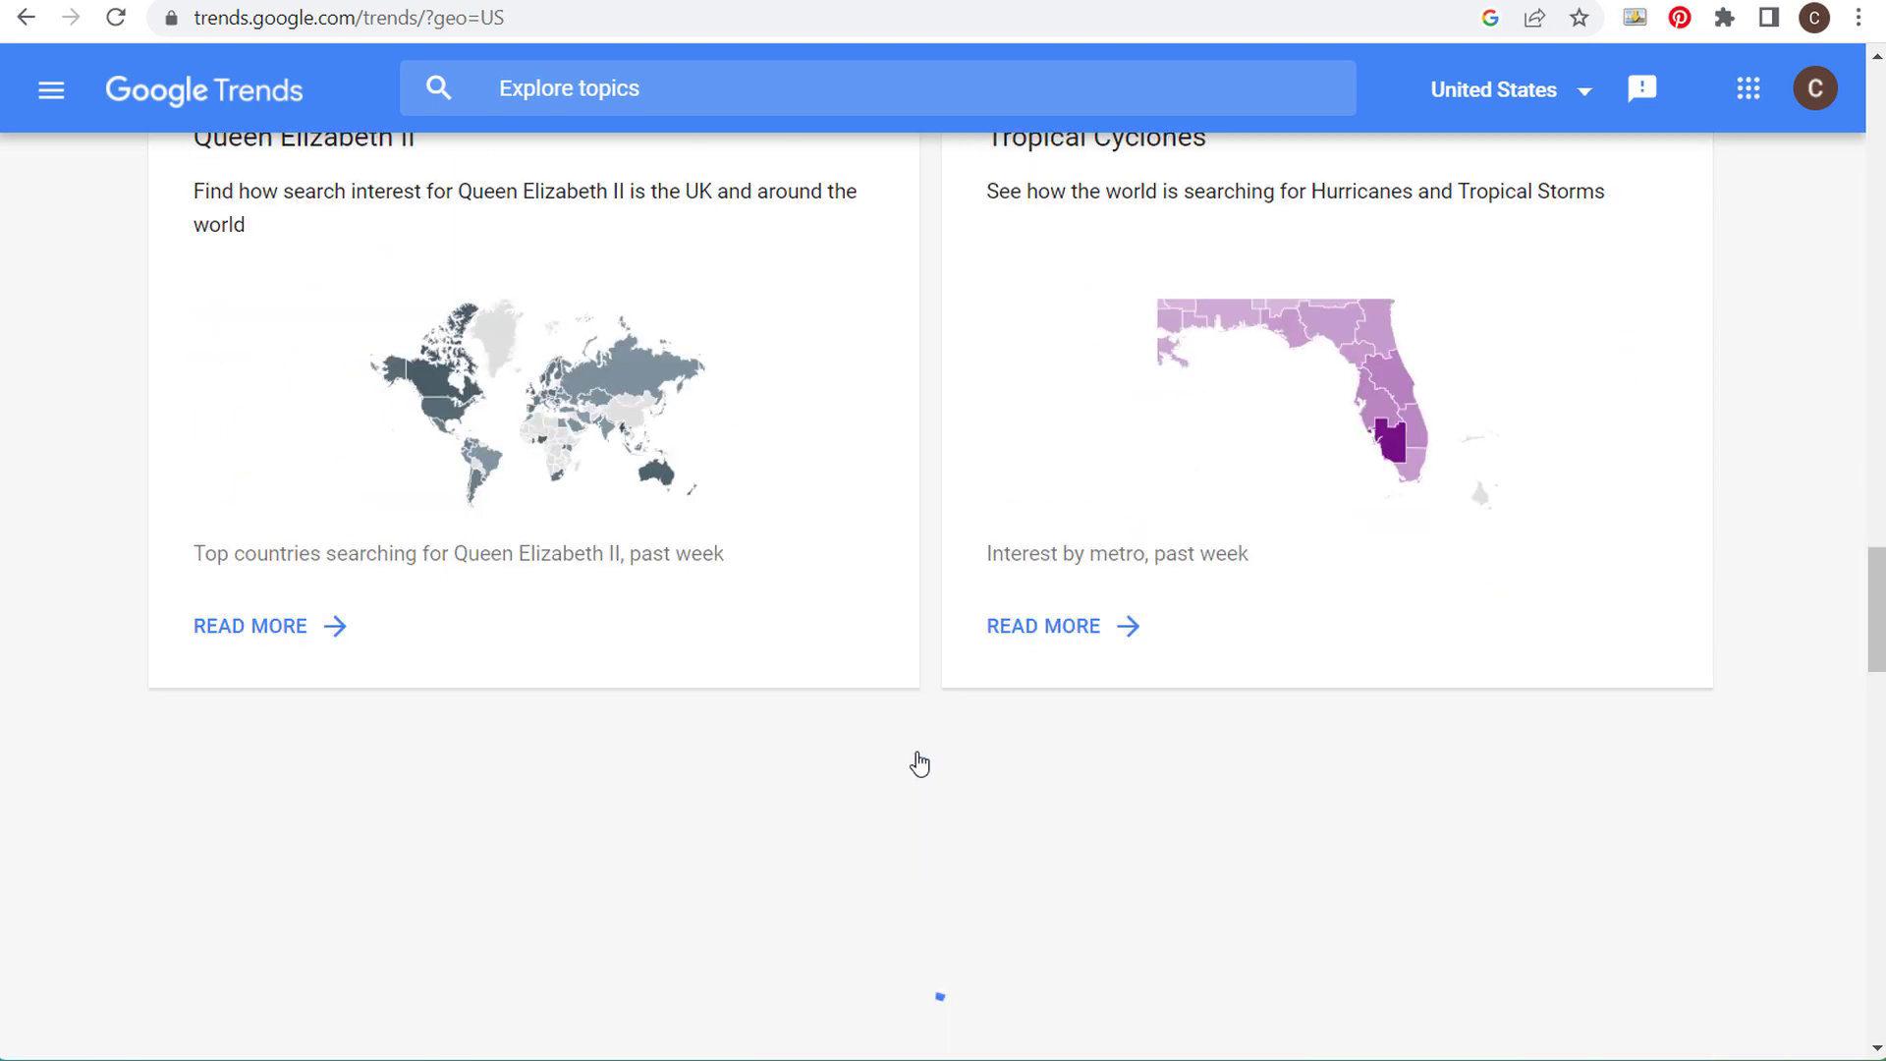
# - Open the shopping story, look through its top search trends, and highlight the heading about what people search for across categories
pyautogui.scroll(-3, 667, 593)
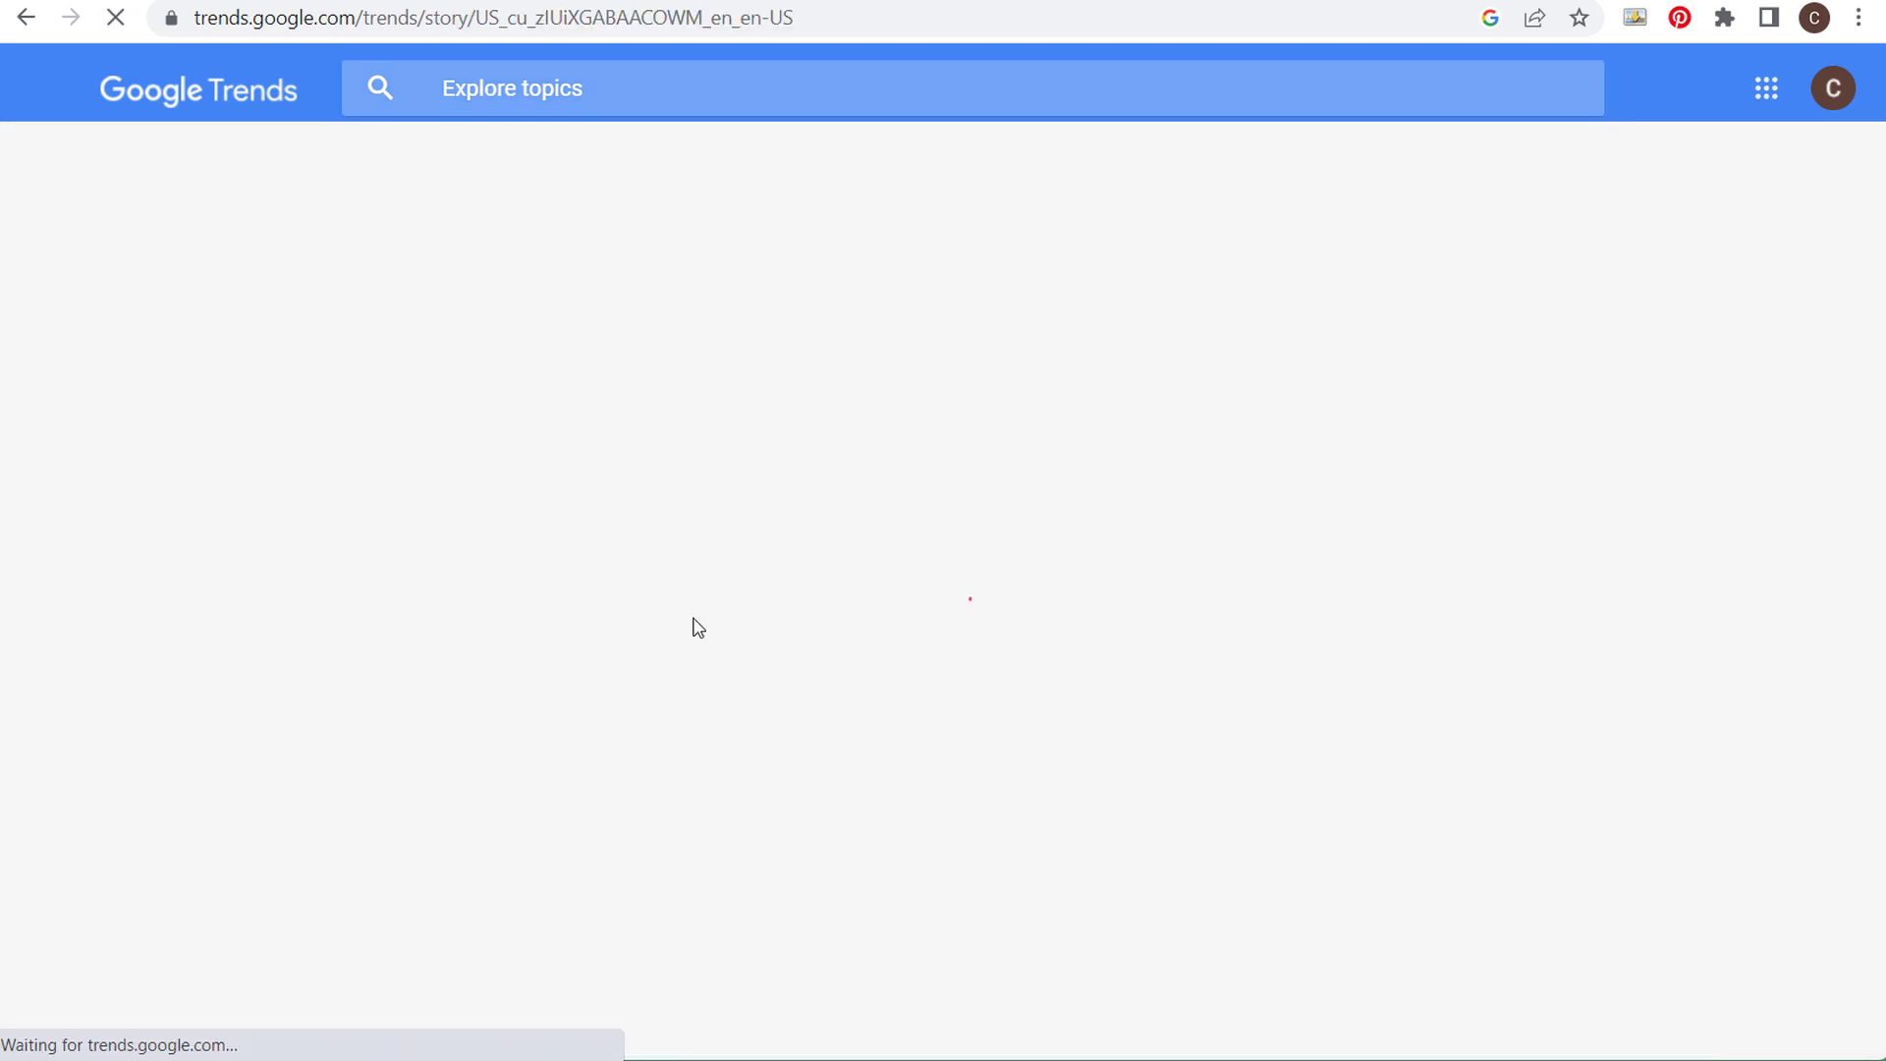
pyautogui.scroll(-7, 91, 432)
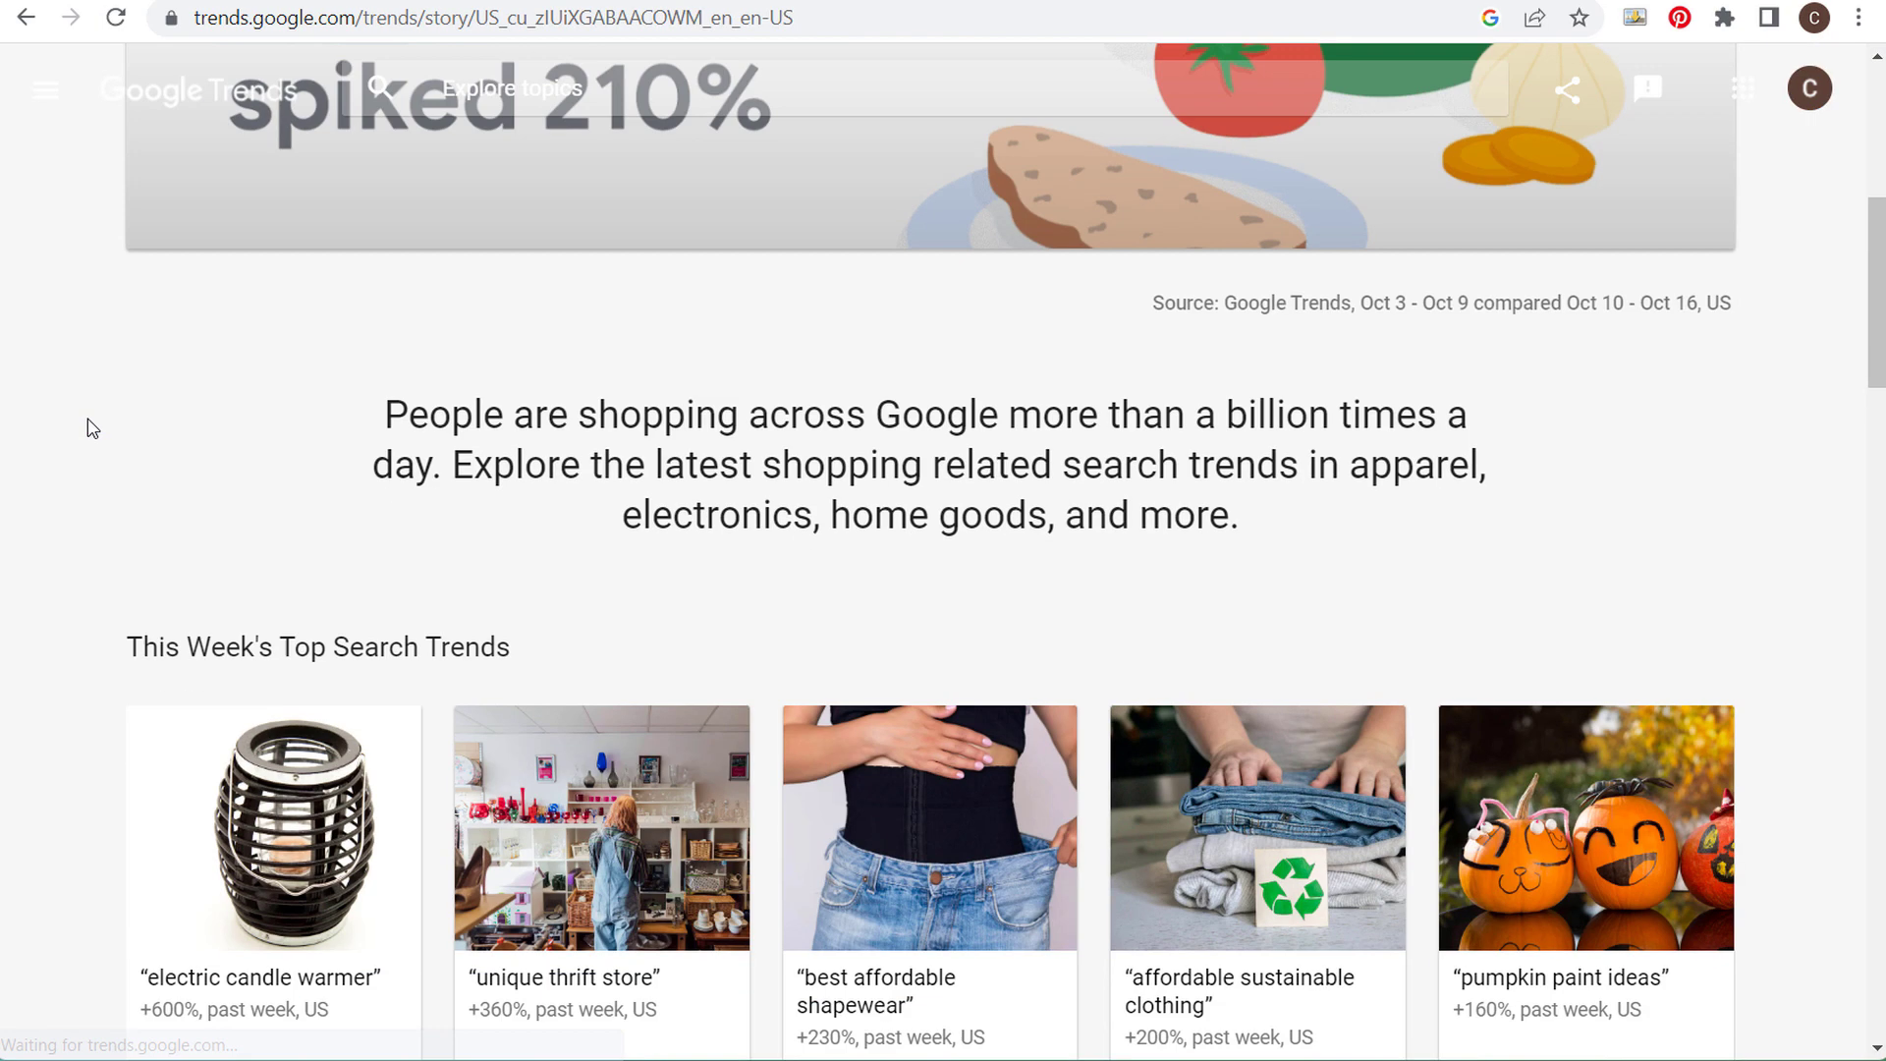
pyautogui.scroll(-7, 69, 402)
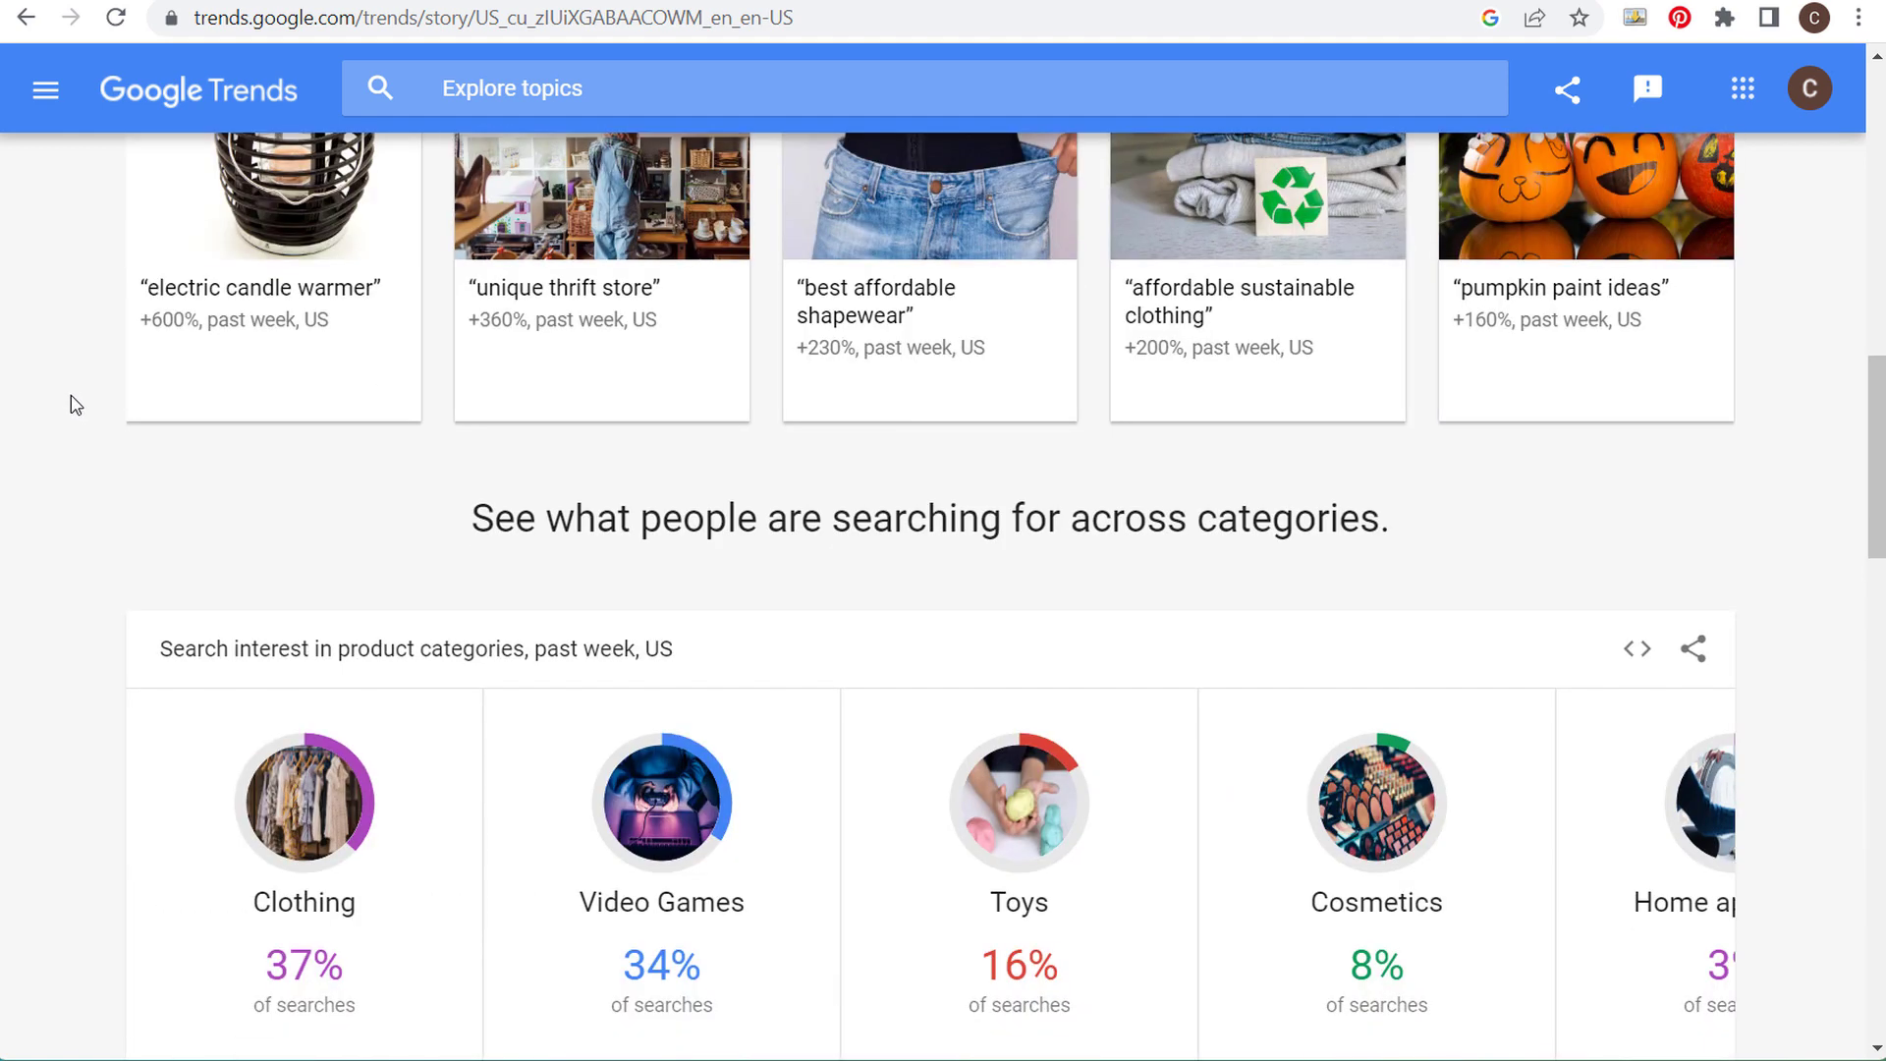
pyautogui.scroll(-3, 437, 356)
pyautogui.moveTo(471, 241); pyautogui.dragTo(1450, 234)
pyautogui.click(1450, 233)
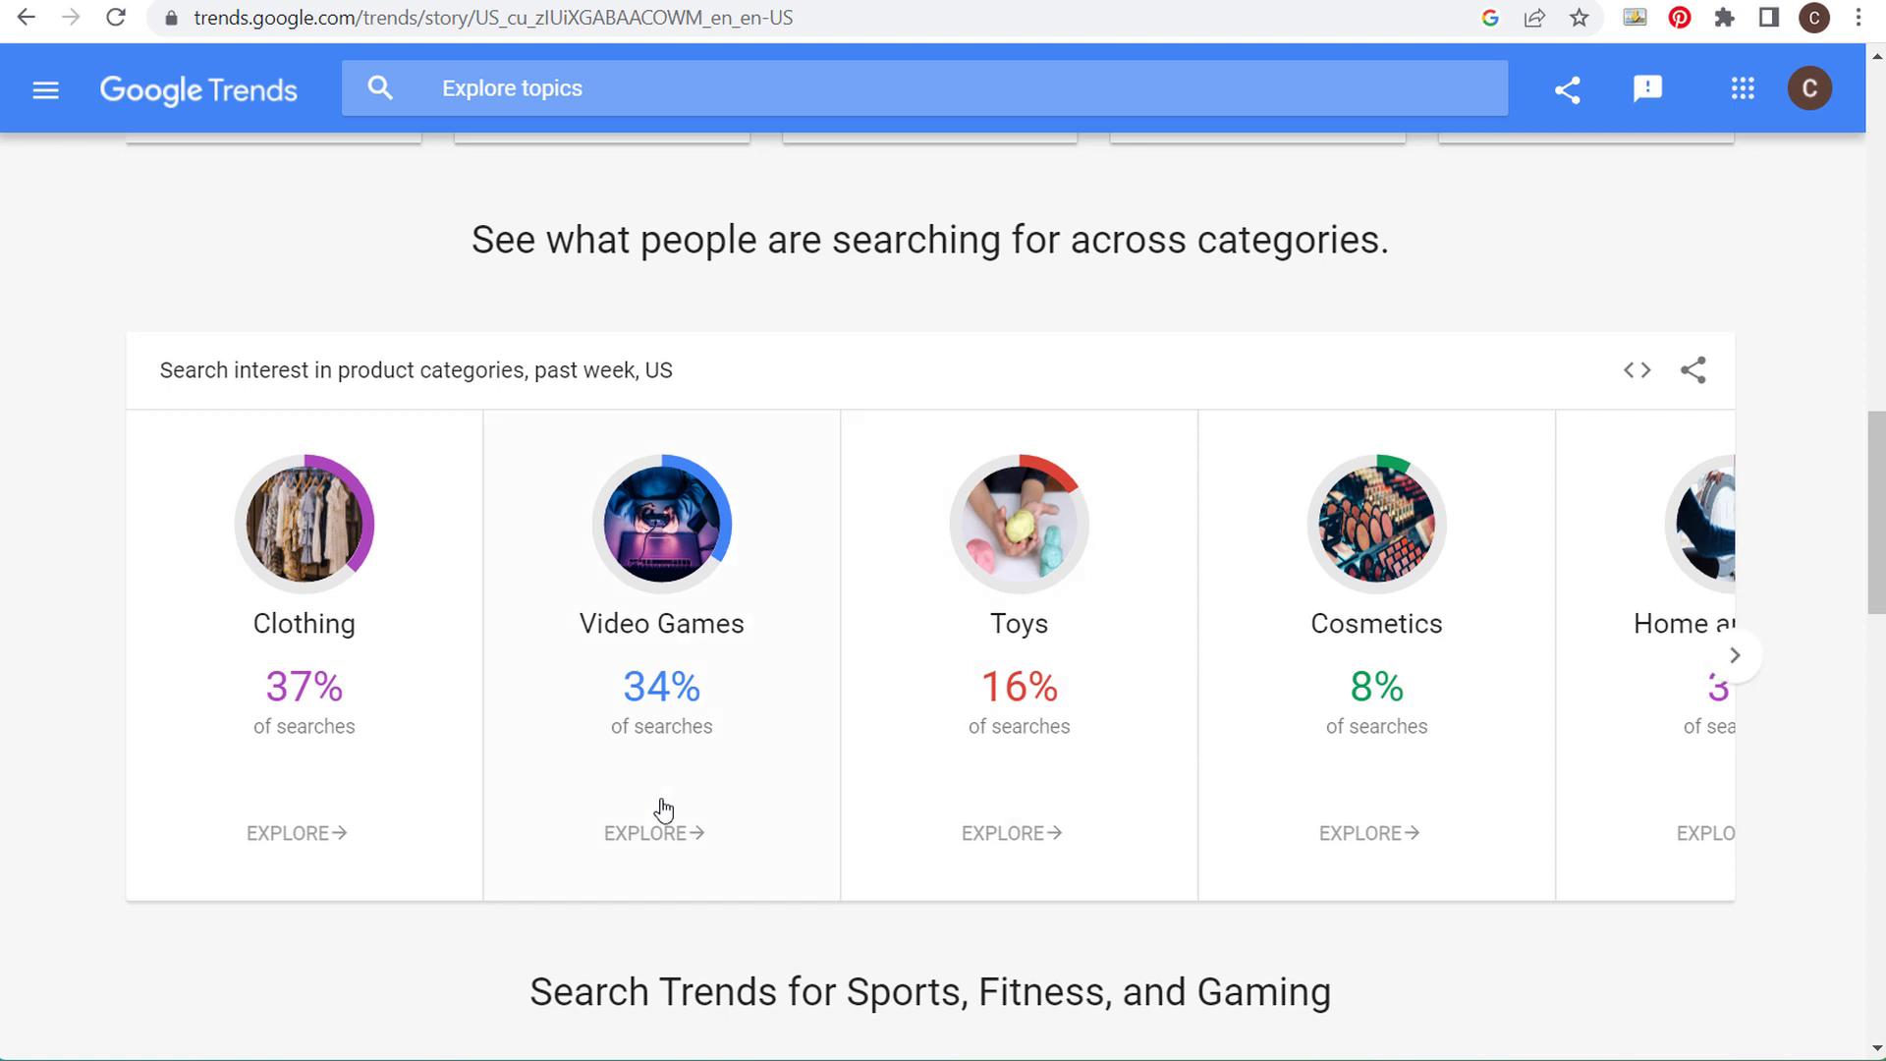
# - Explore the Video Games product category and examine its interest by subregion, related topics and related queries
pyautogui.click(640, 834)
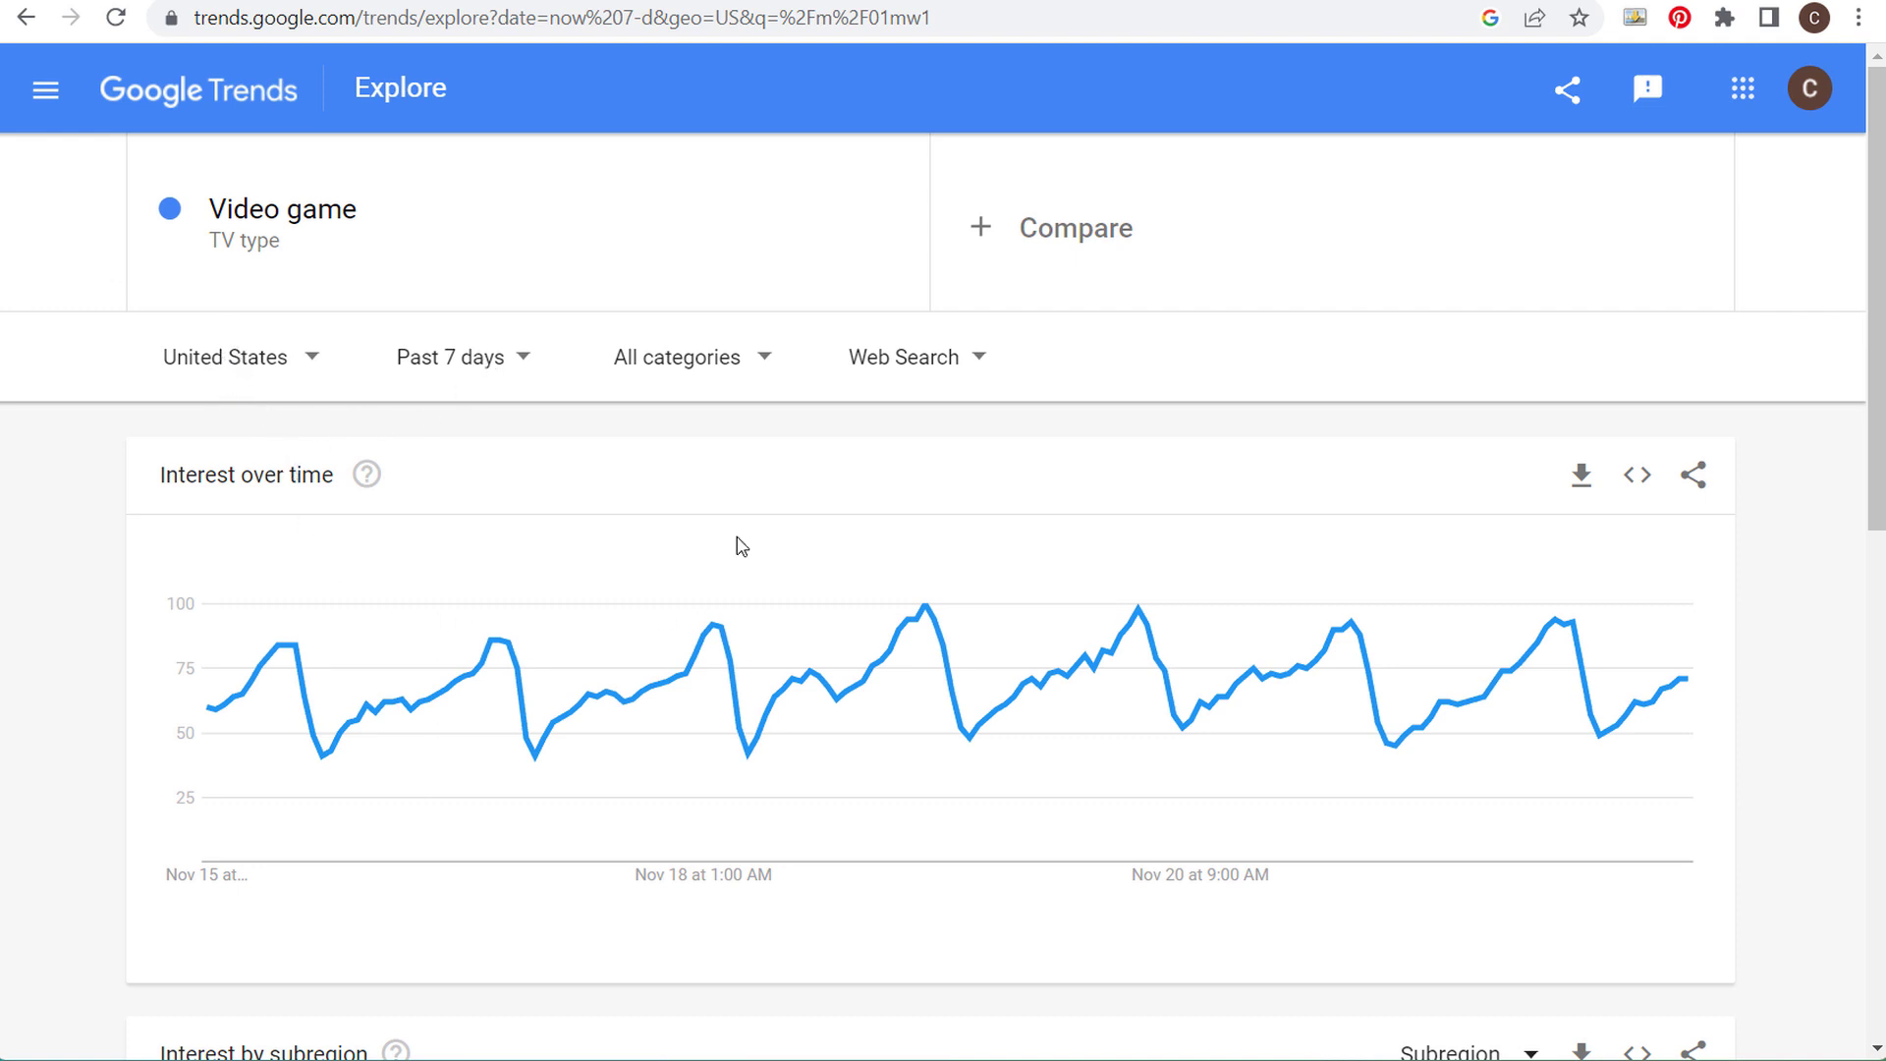
pyautogui.scroll(-5, 152, 514)
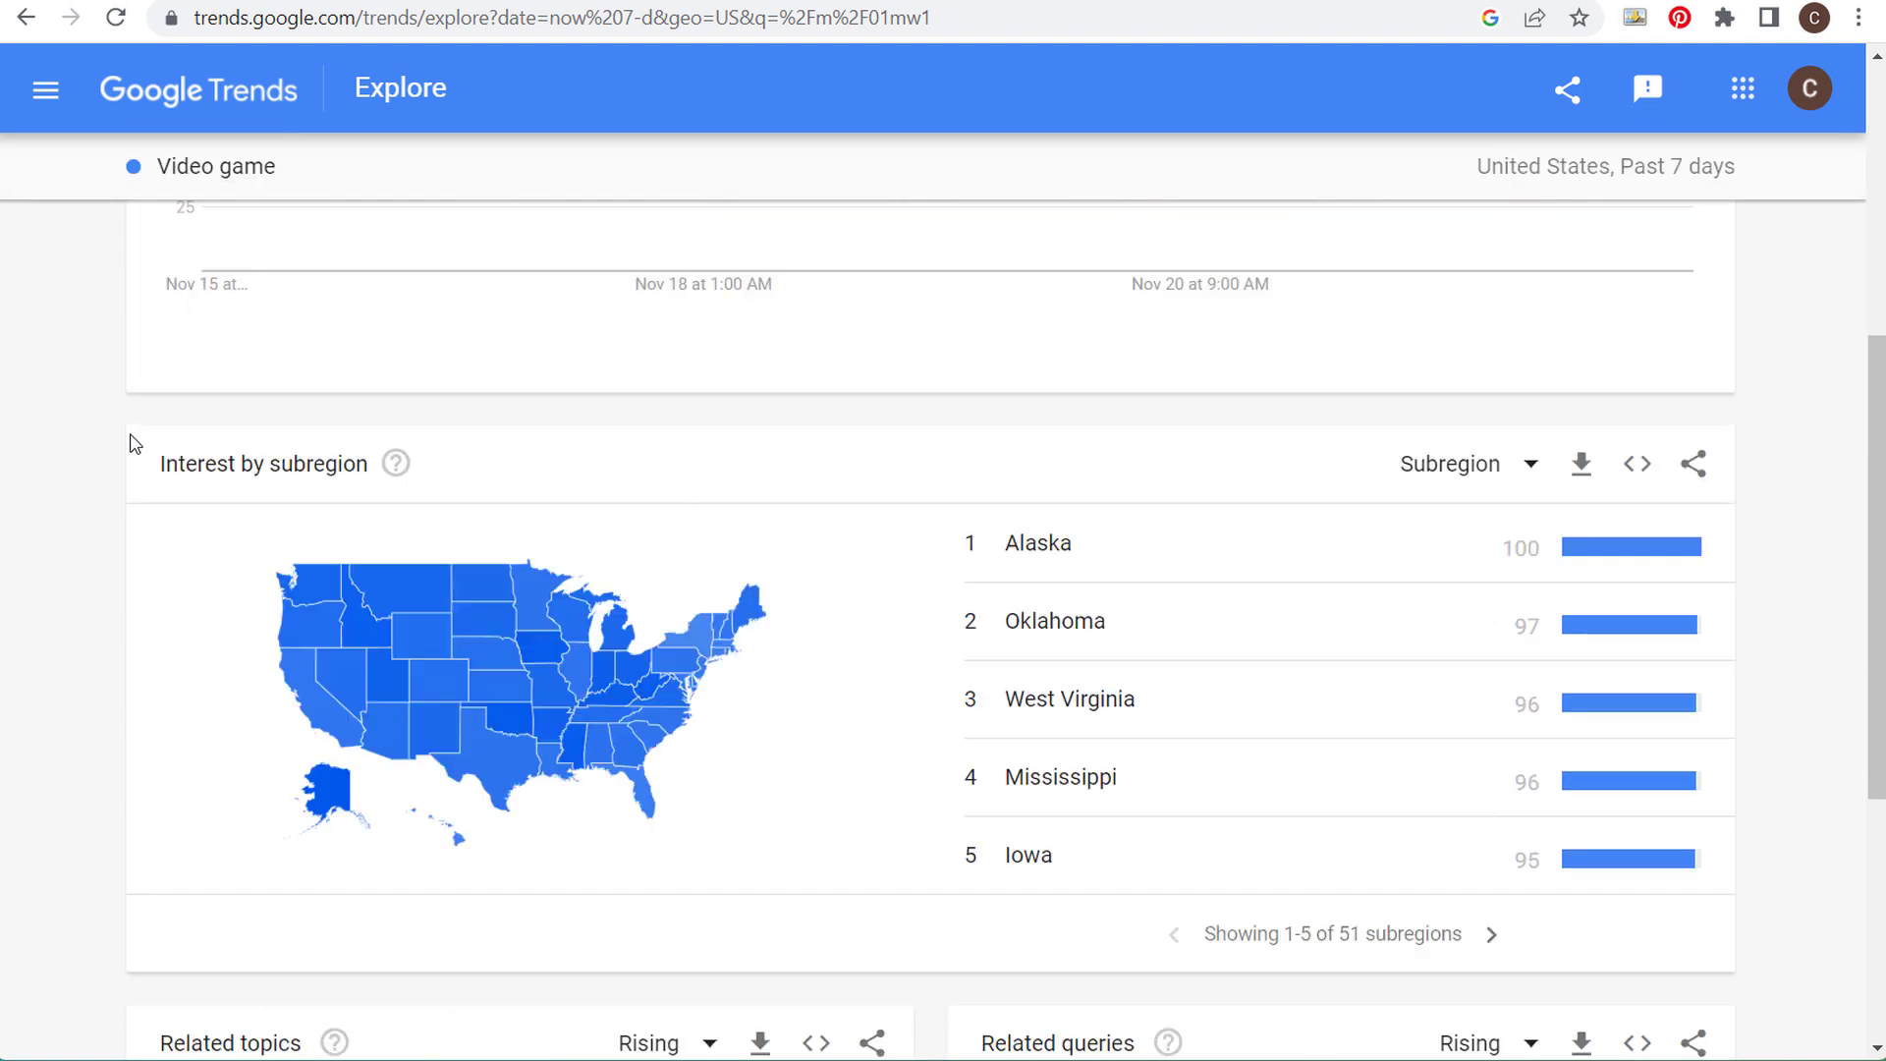
pyautogui.scroll(-1, 134, 444)
pyautogui.moveTo(162, 365); pyautogui.dragTo(391, 370)
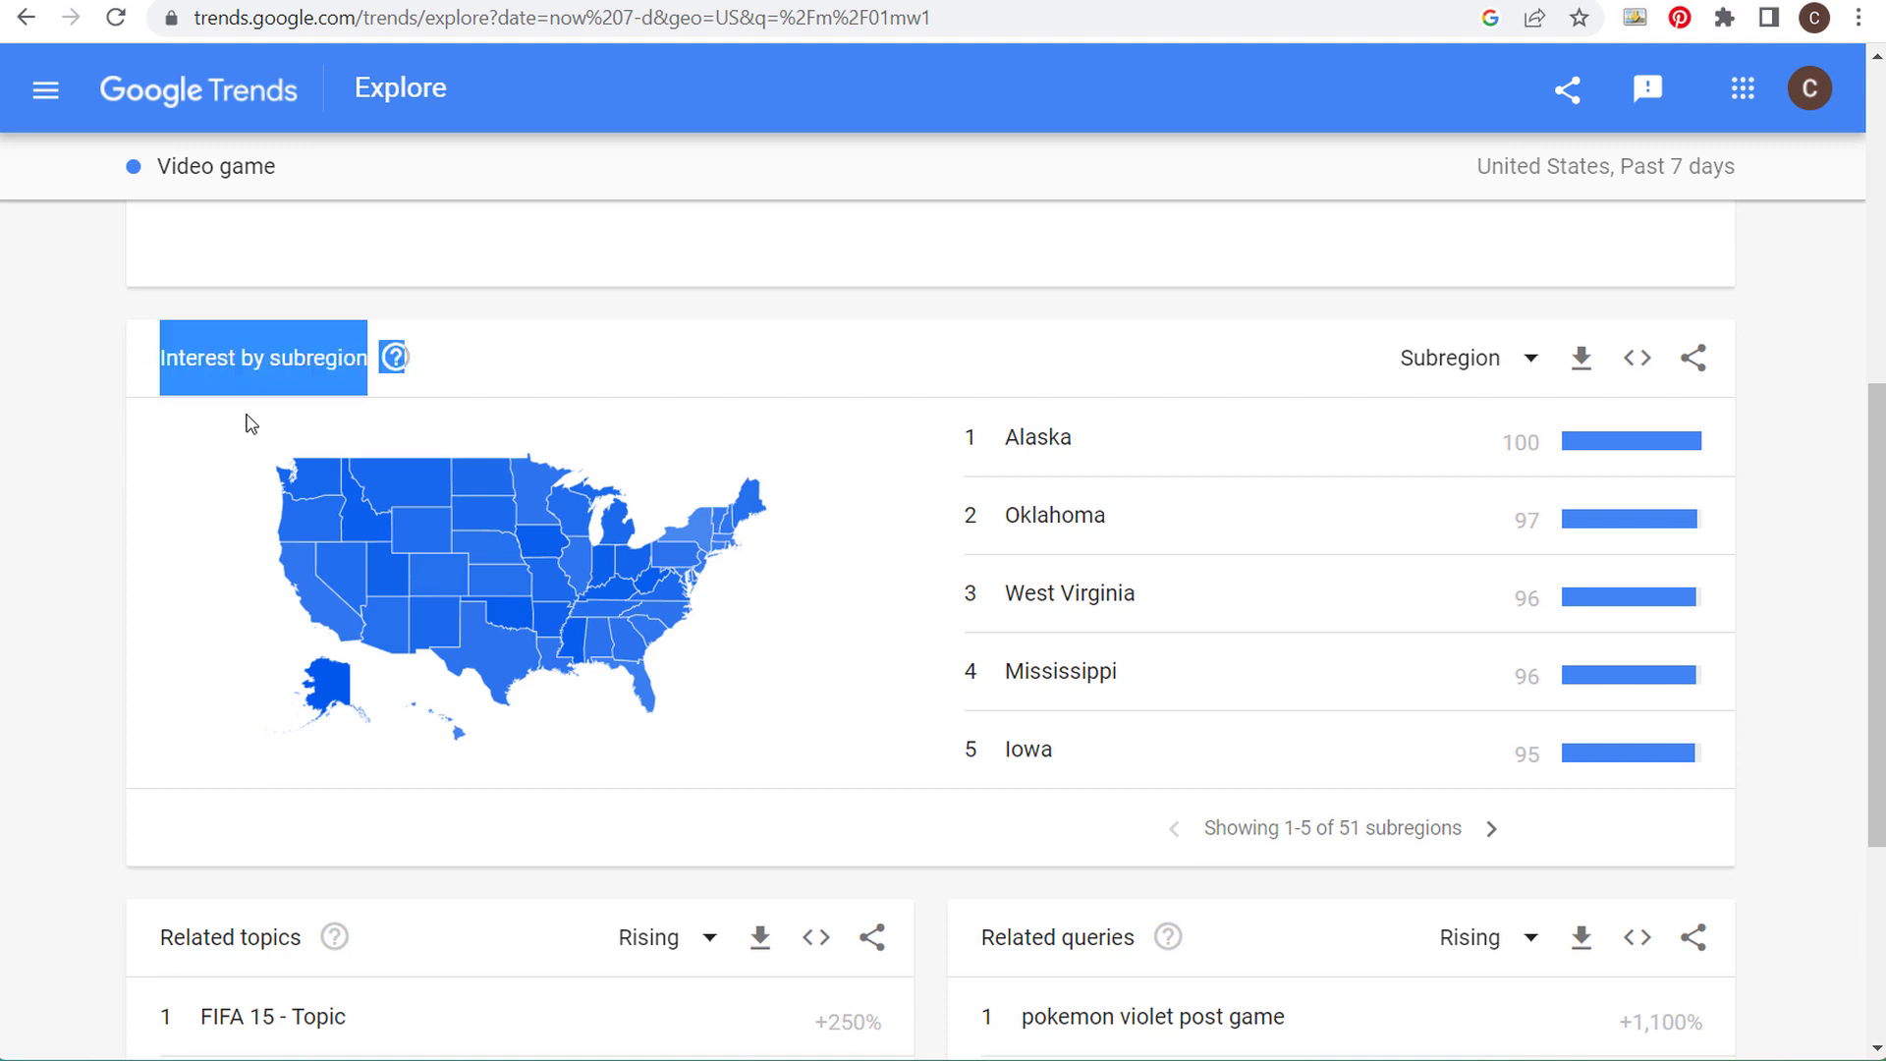
pyautogui.click(118, 501)
pyautogui.scroll(-4, 112, 469)
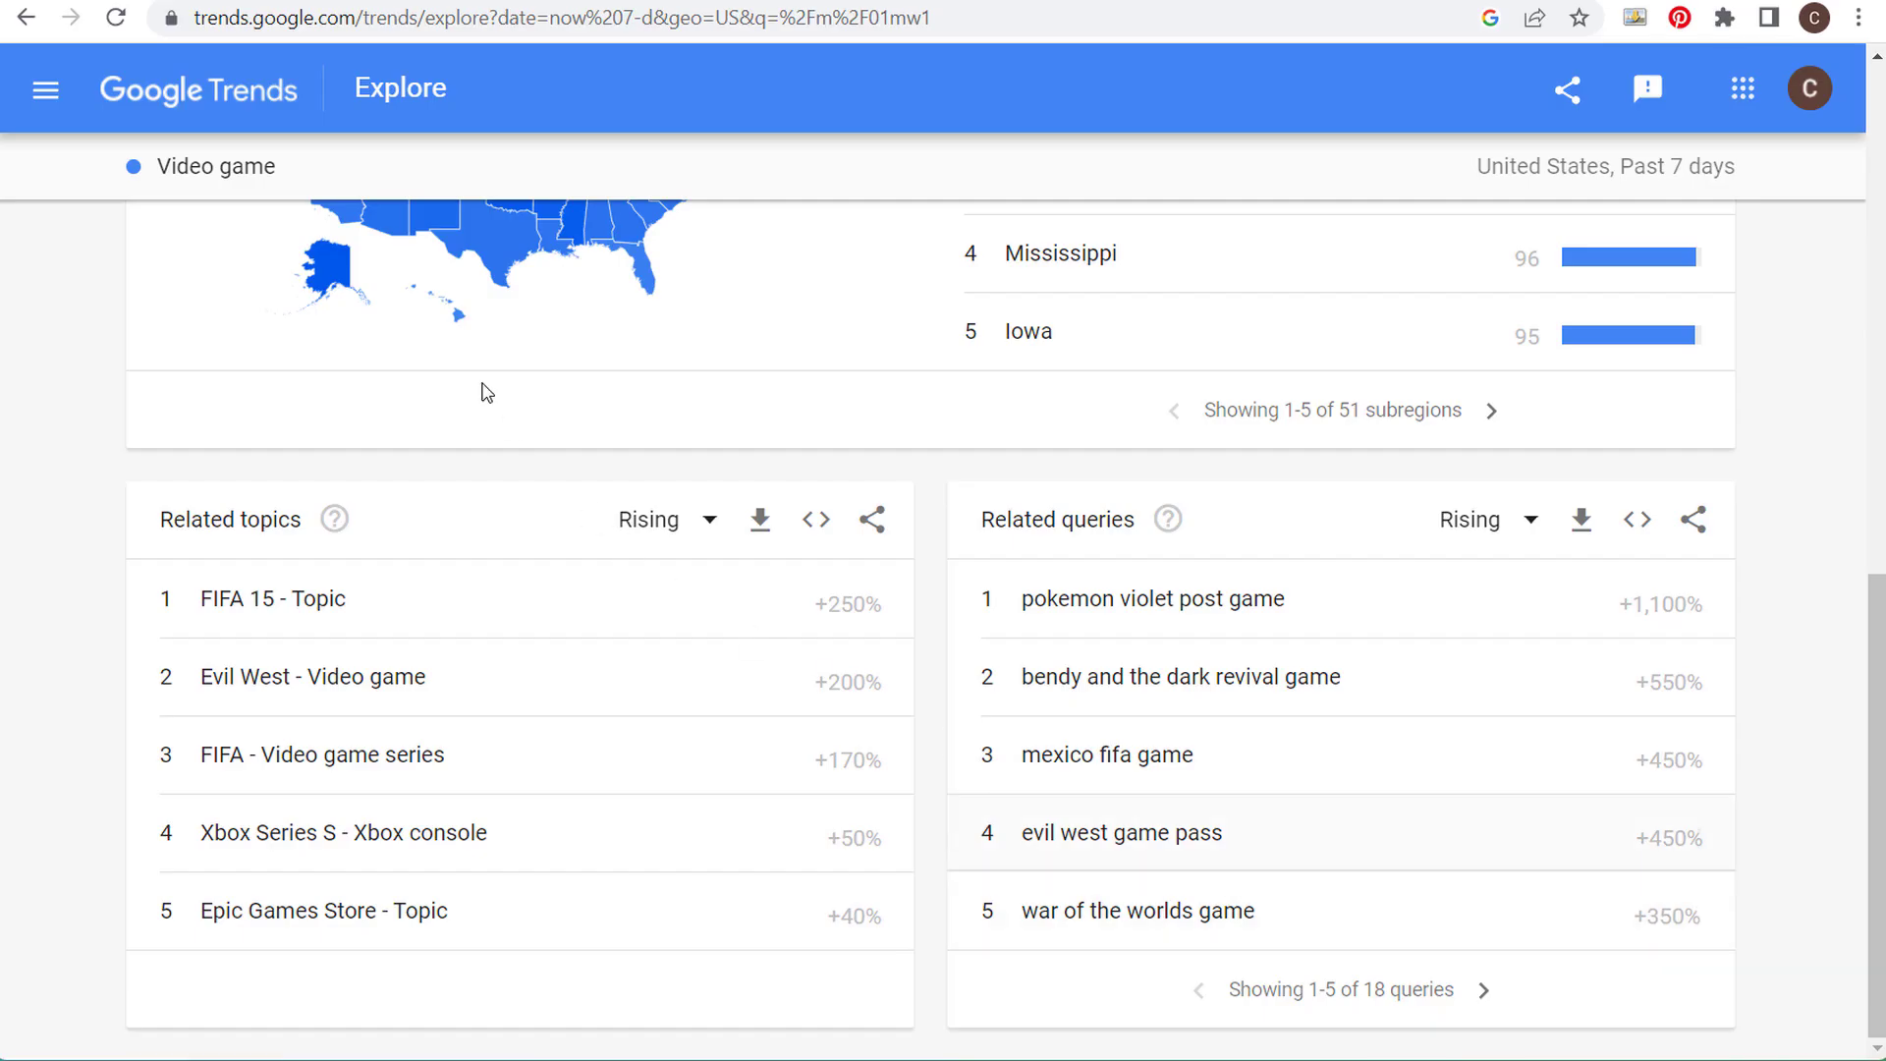
# - Go back to the Google Trends home page and highlight the heading of the Recently trending section
pyautogui.click(209, 88)
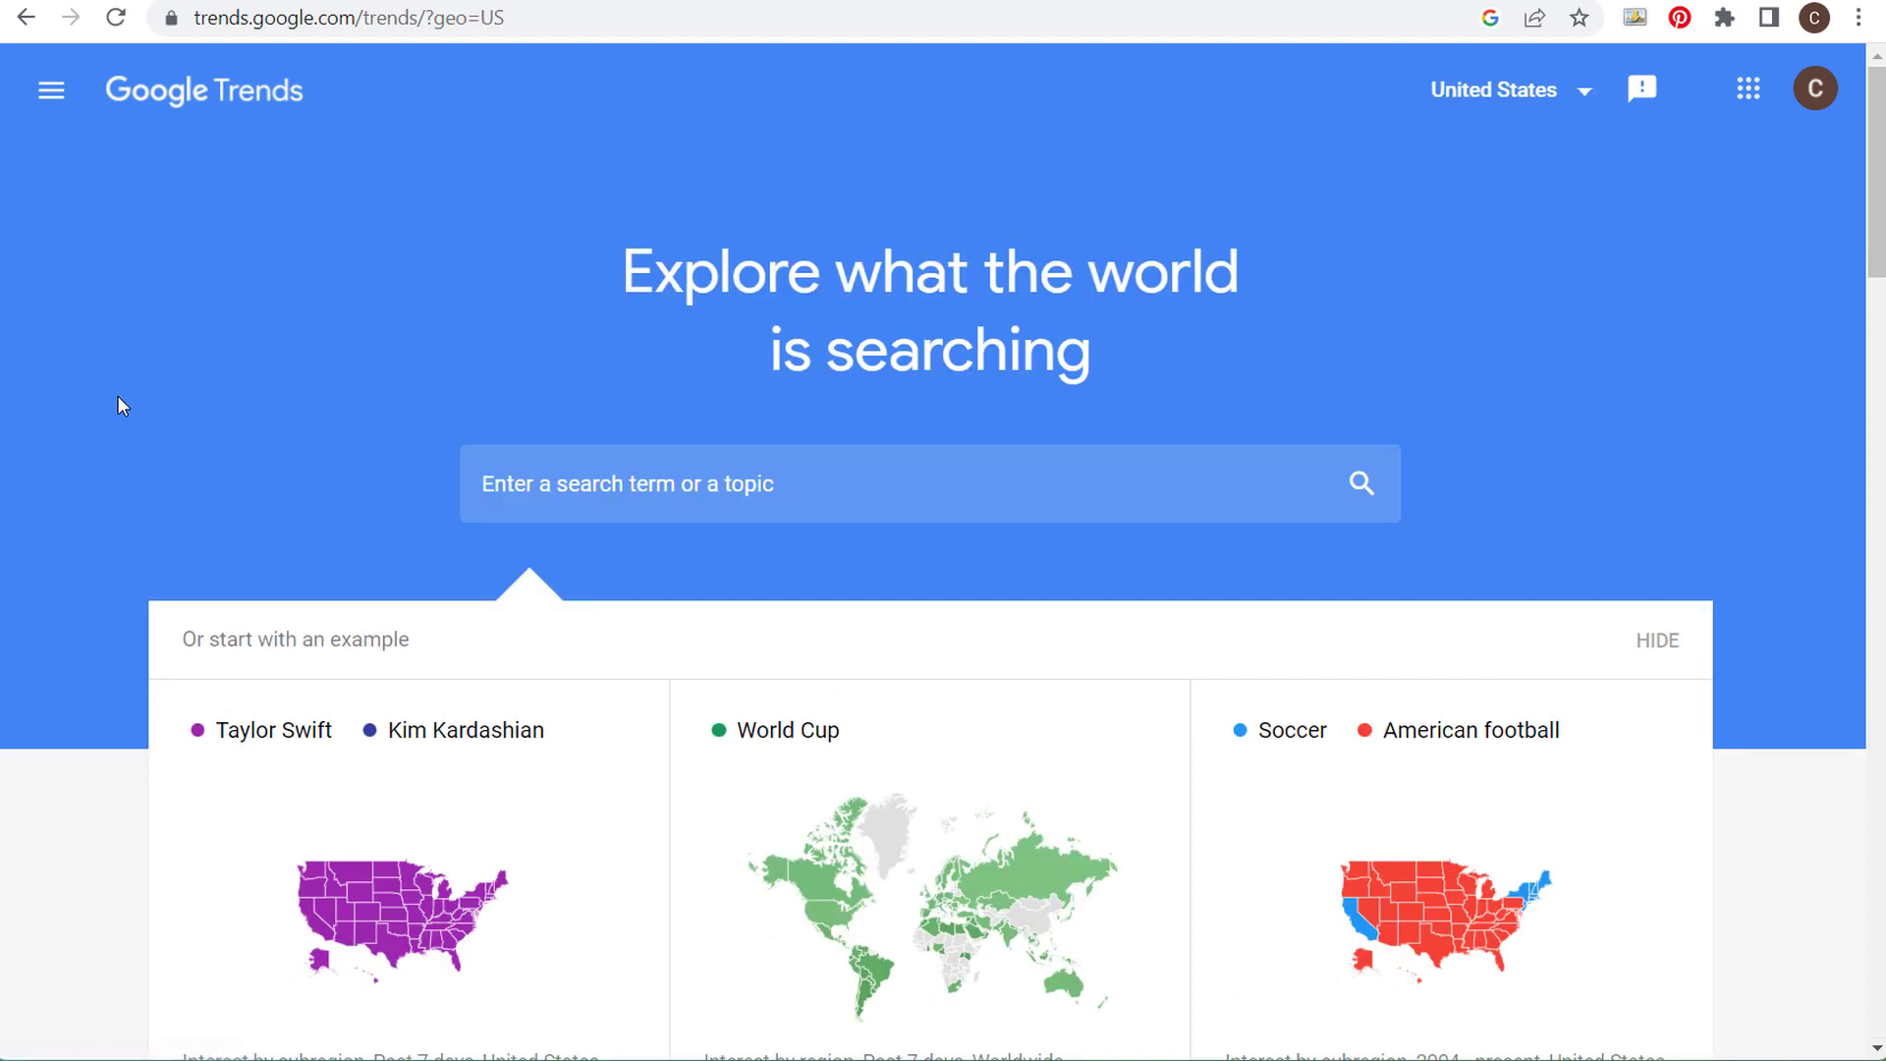
pyautogui.scroll(-20, 118, 393)
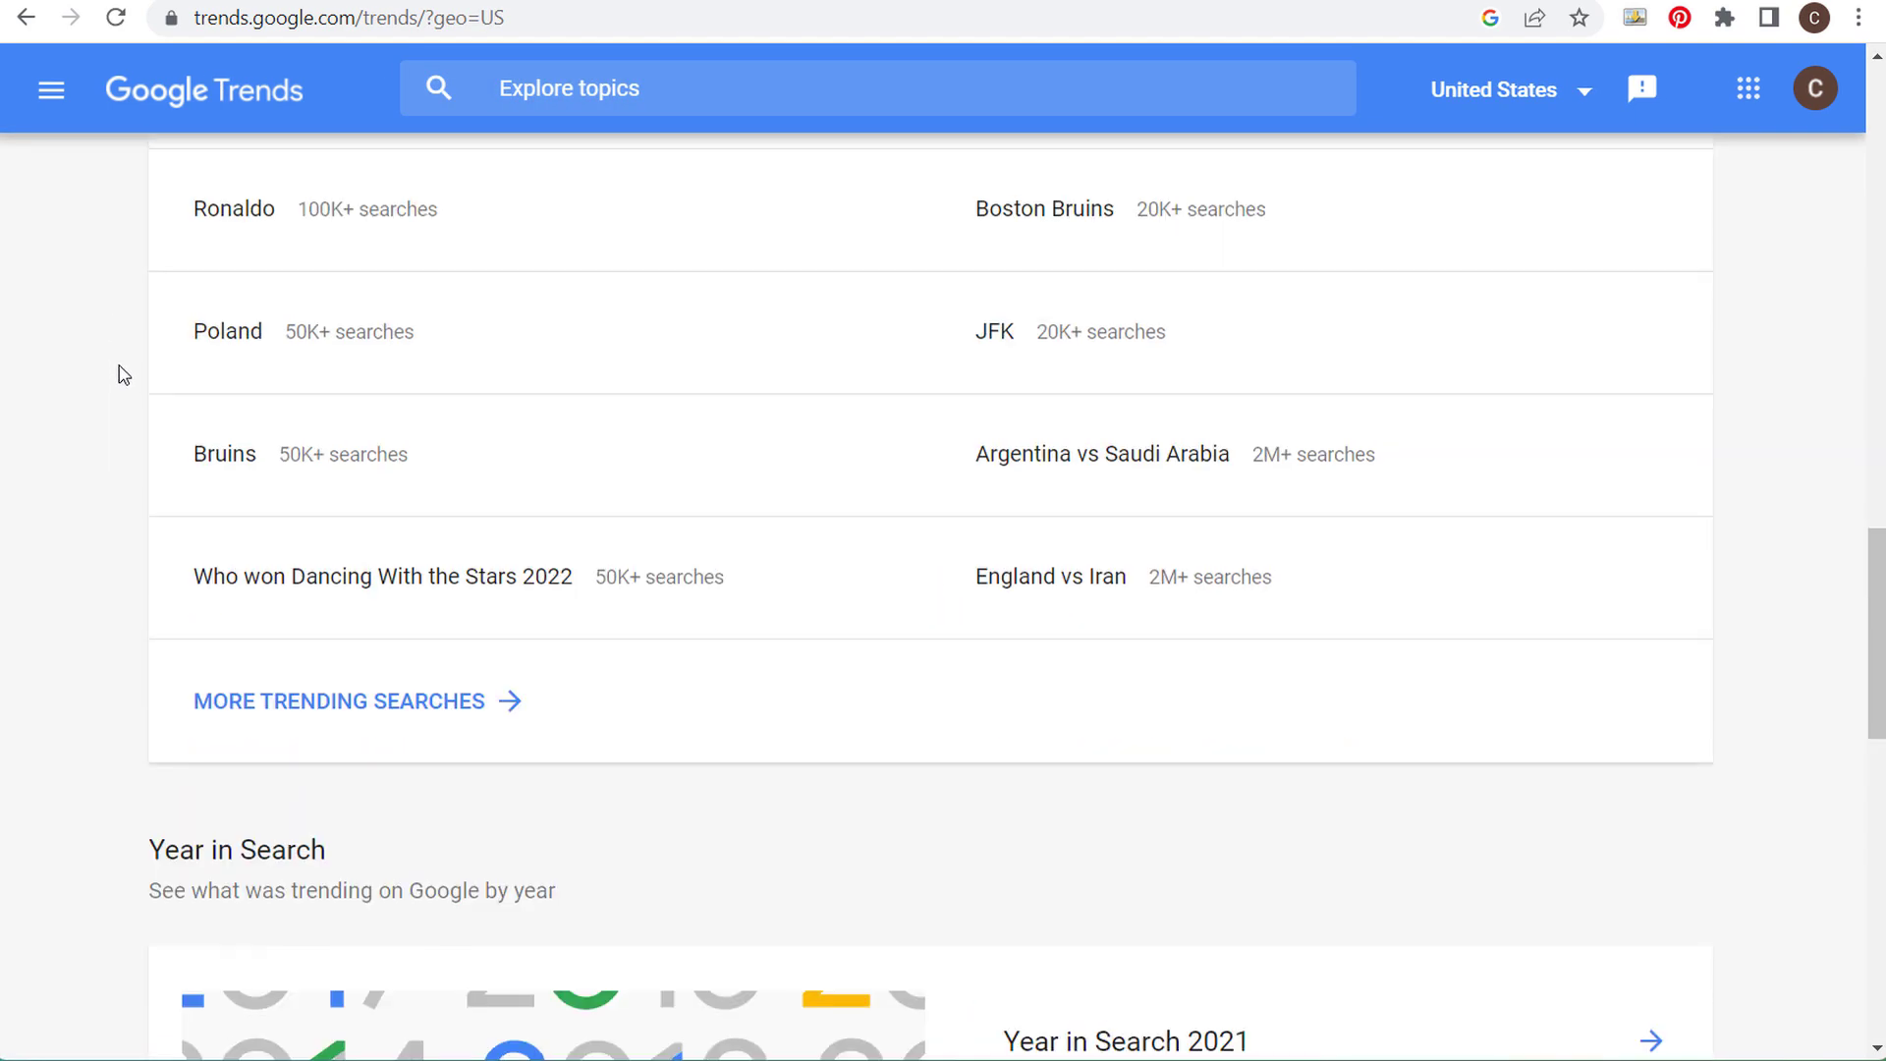
pyautogui.scroll(4, 118, 371)
pyautogui.moveTo(149, 346); pyautogui.dragTo(460, 329)
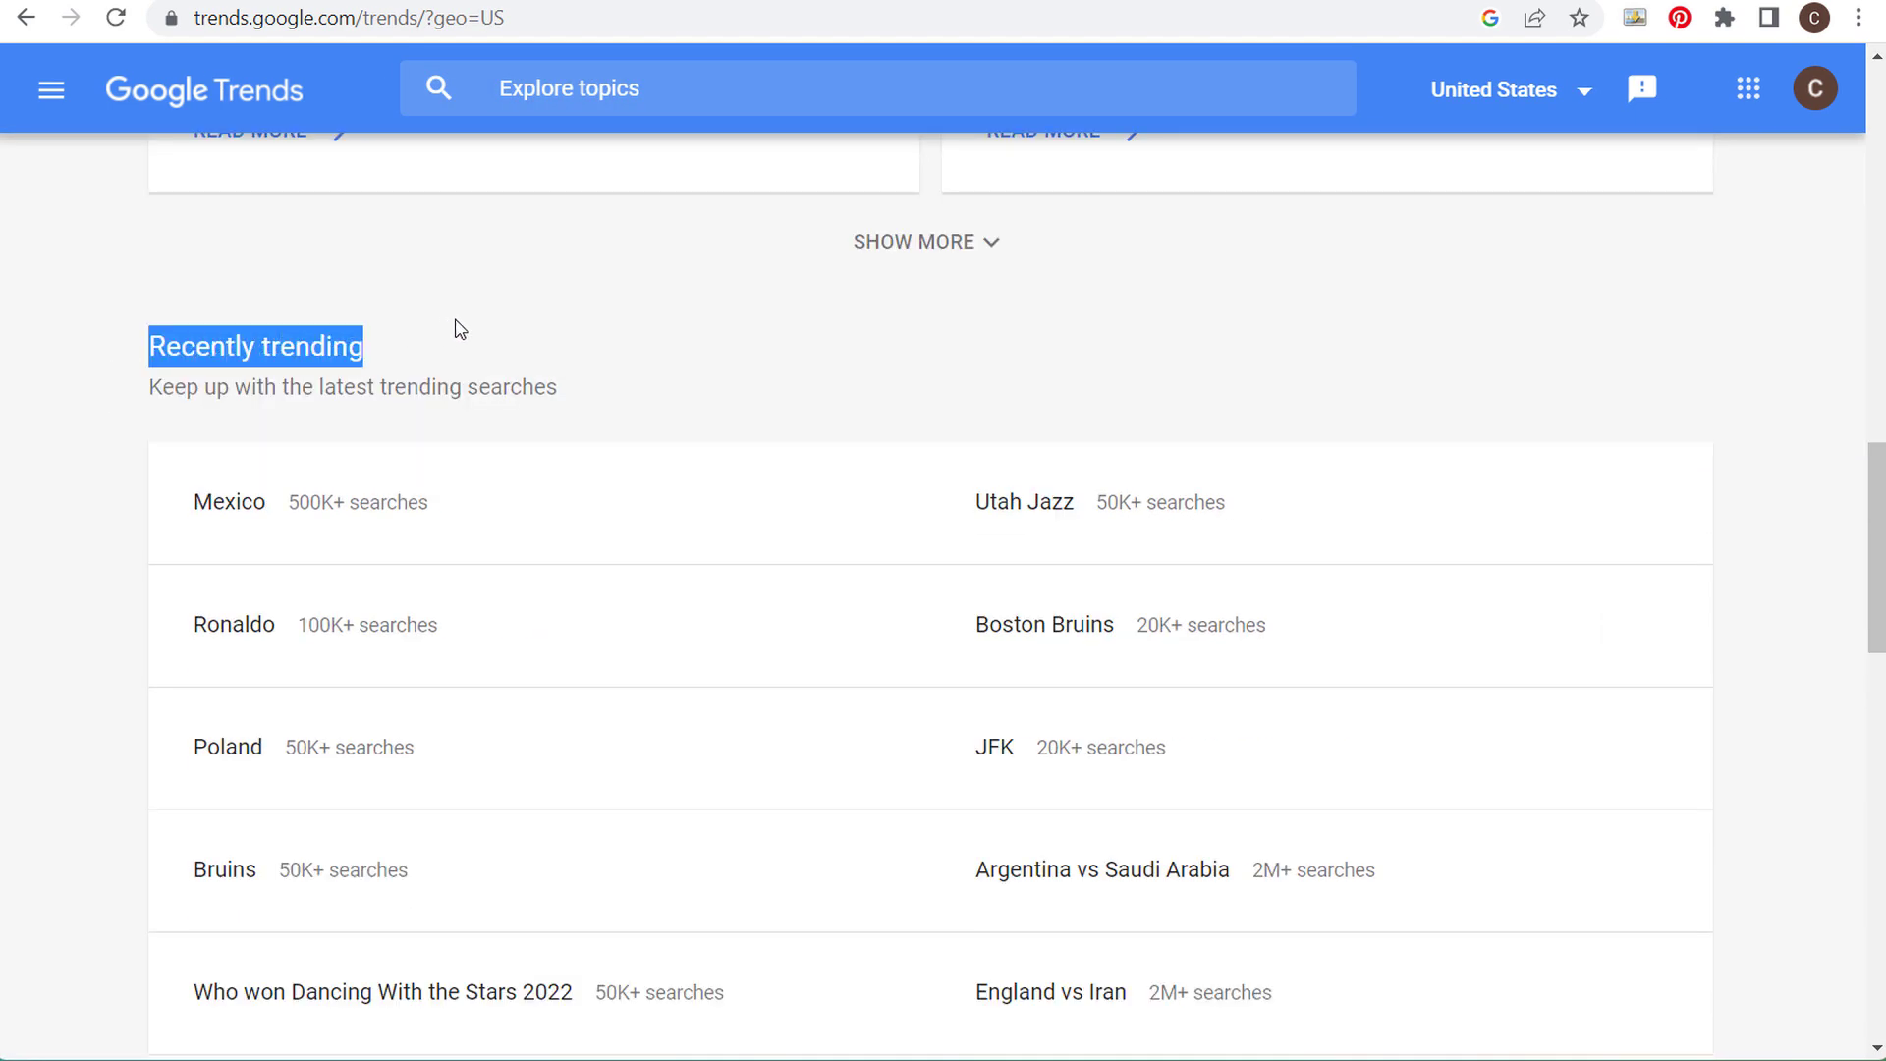
pyautogui.moveTo(616, 365); pyautogui.dragTo(682, 396)
pyautogui.click(833, 391)
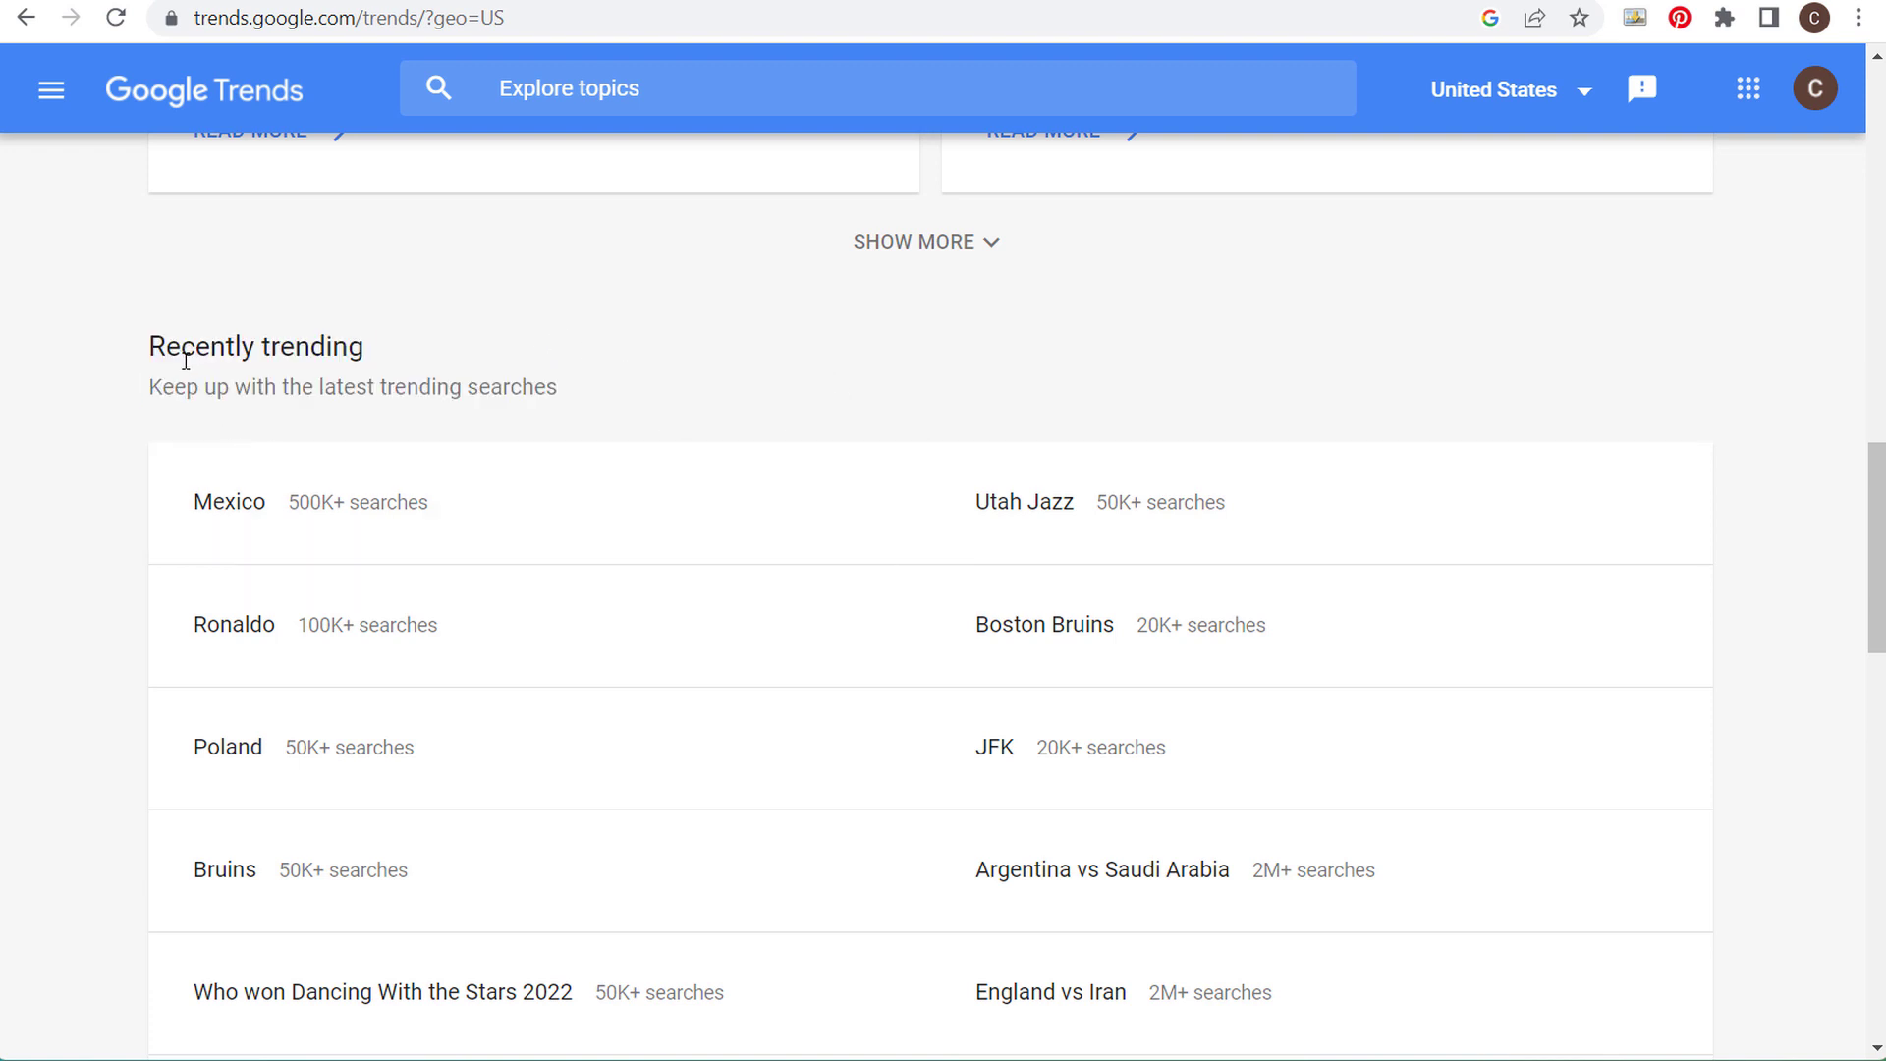
pyautogui.moveTo(199, 337); pyautogui.dragTo(498, 329)
pyautogui.click(795, 338)
# - Open the full list of trending searches from Recently trending and highlight the date Tuesday, November 22, 2022
pyautogui.scroll(-1, 106, 338)
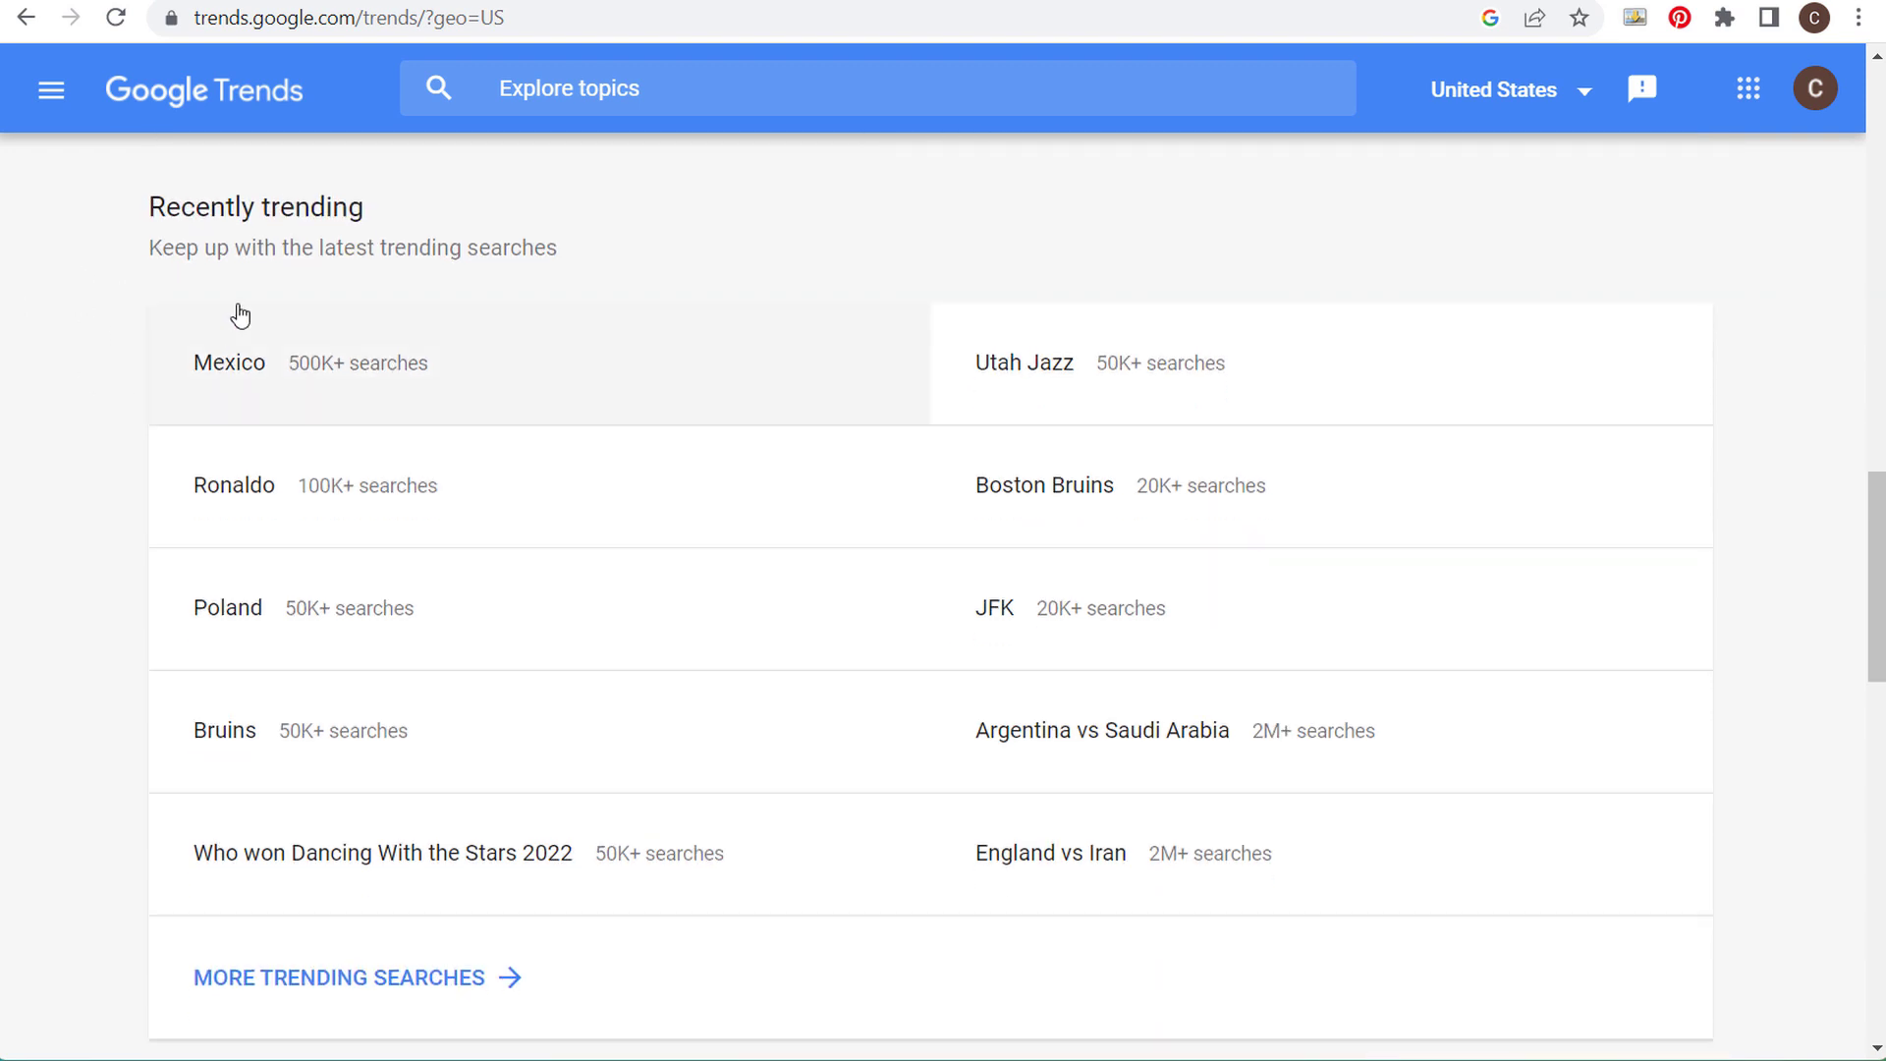
pyautogui.scroll(-1, 76, 443)
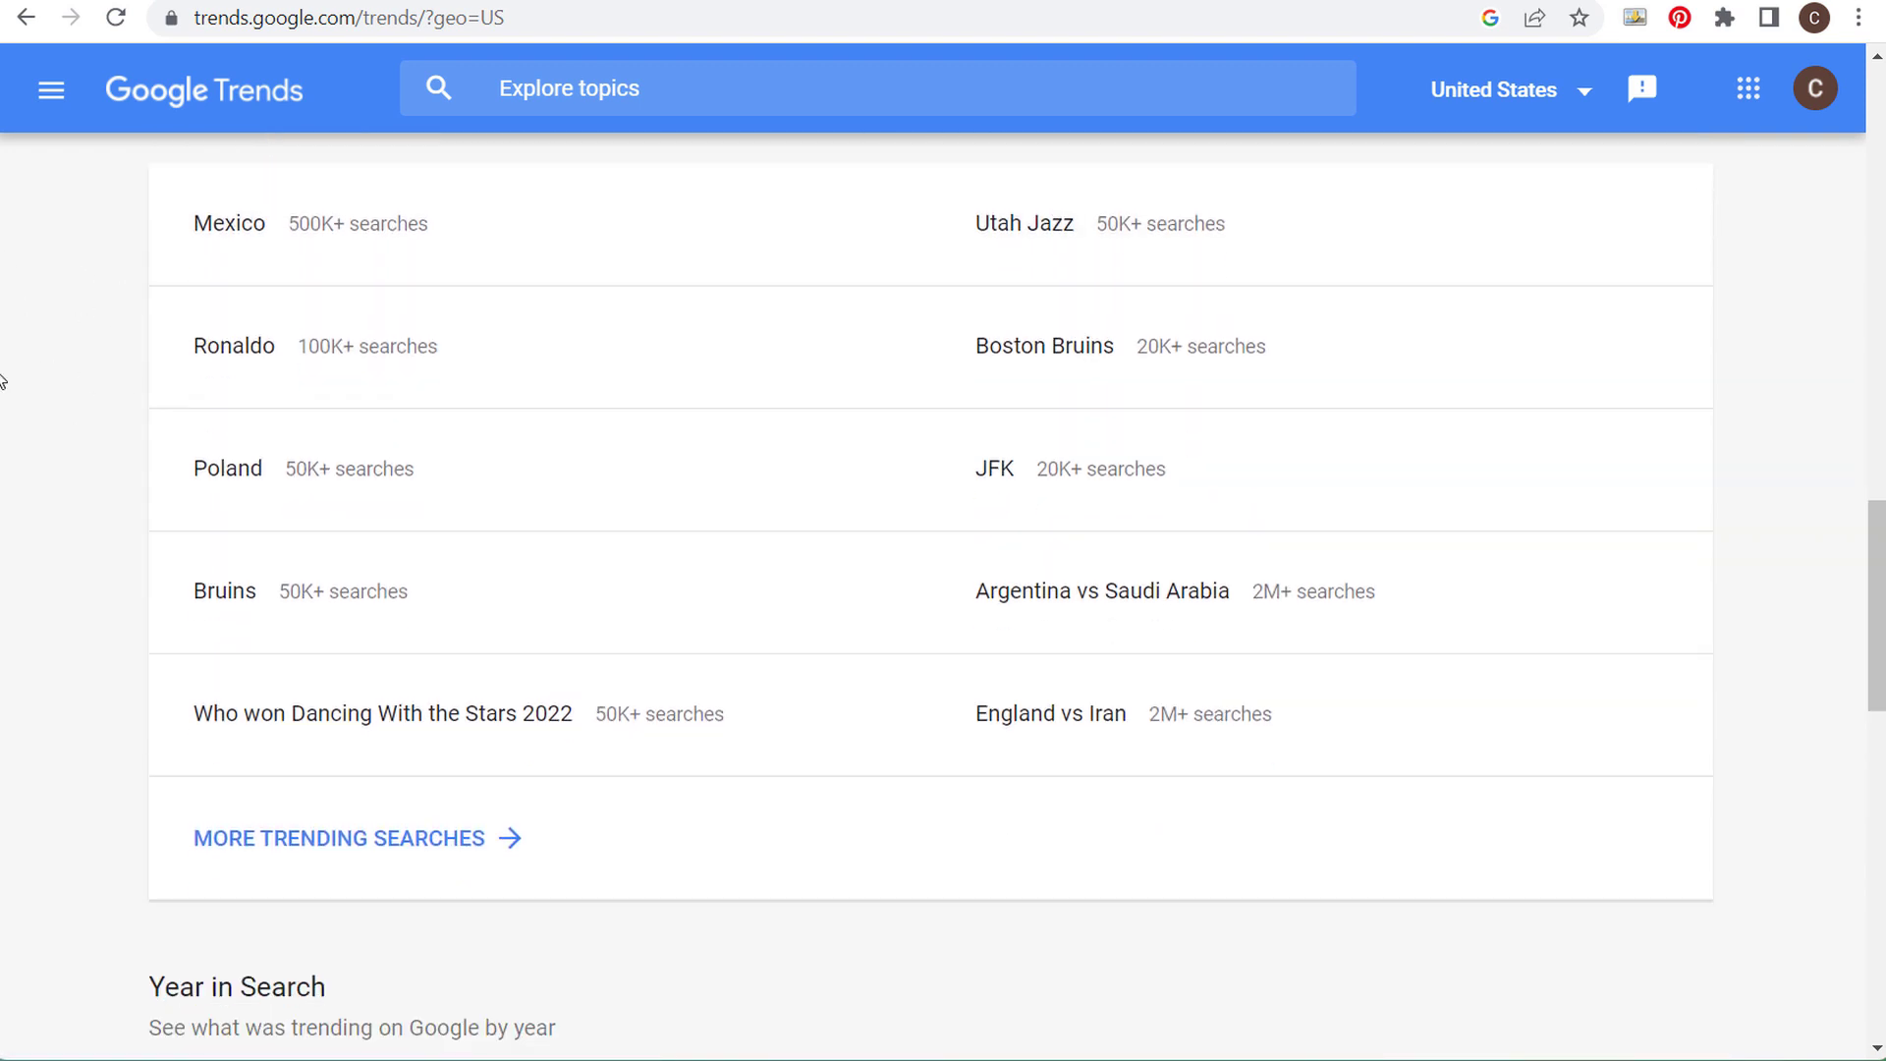
pyautogui.click(315, 834)
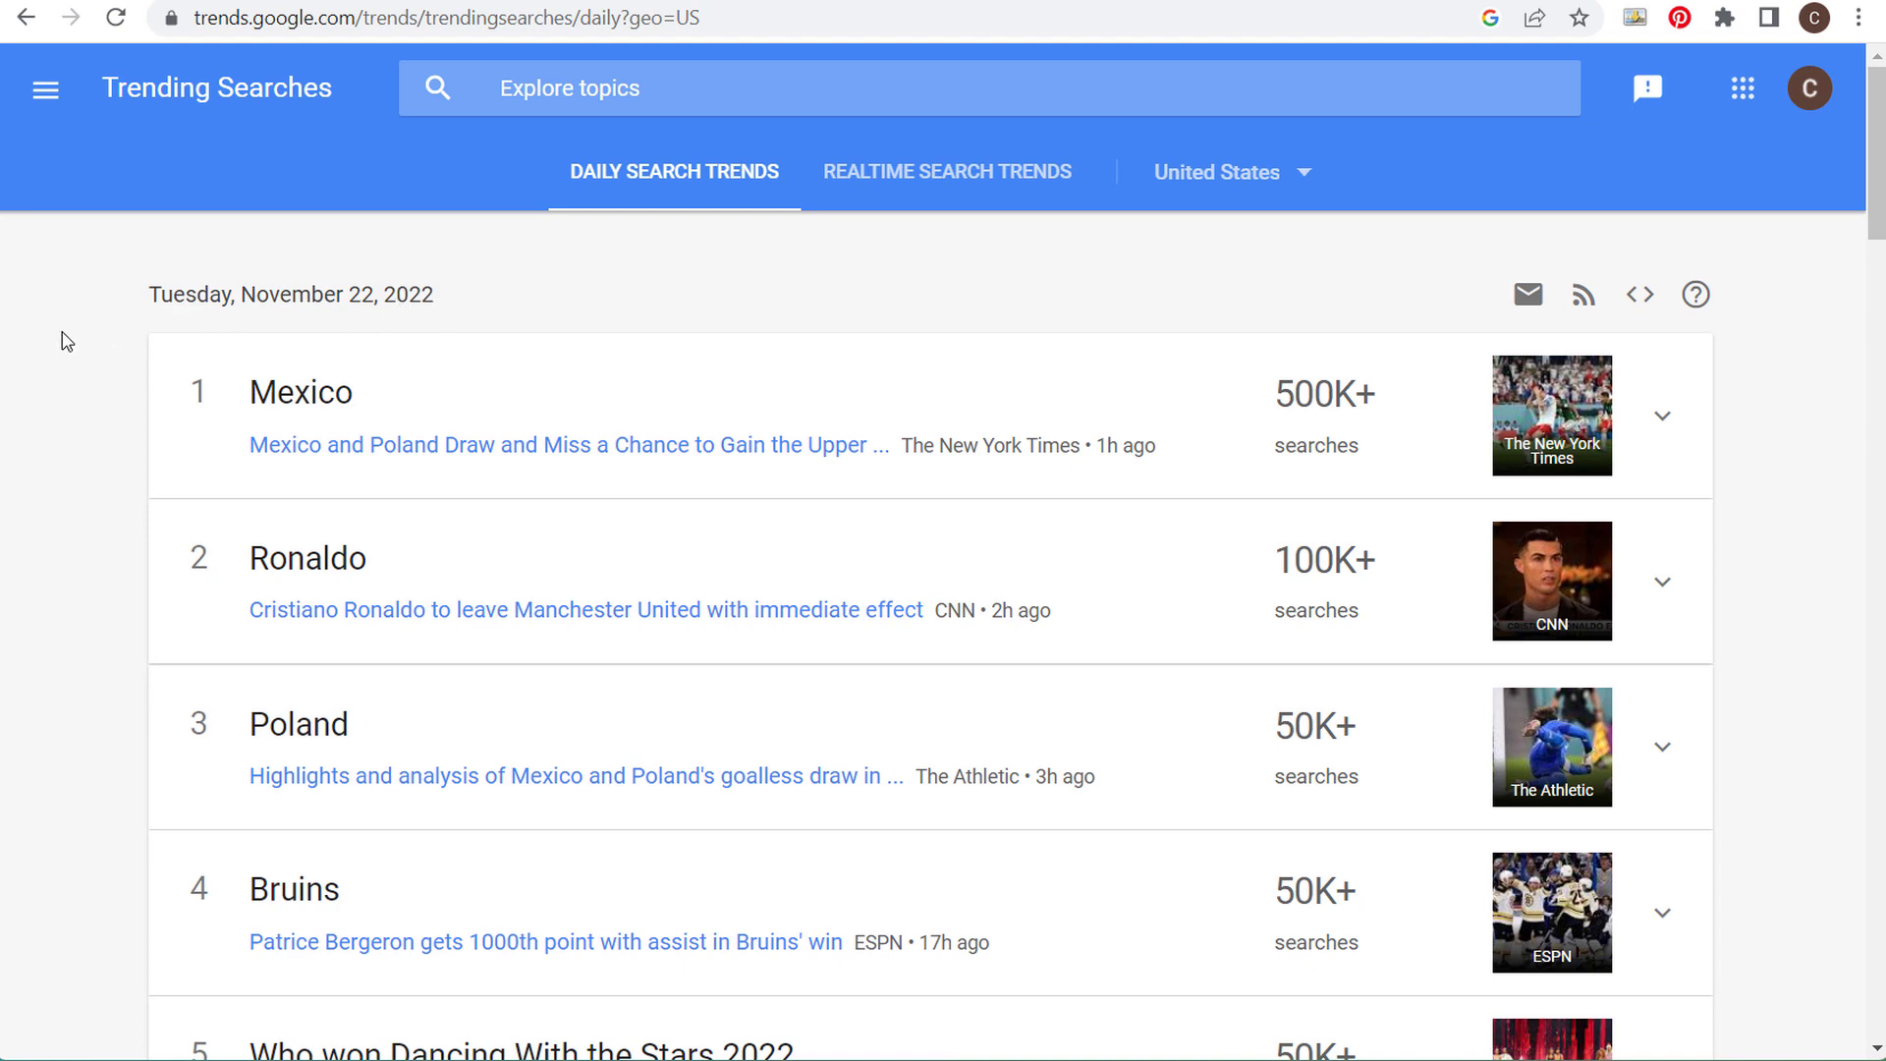
pyautogui.moveTo(188, 288); pyautogui.dragTo(566, 291)
pyautogui.click(501, 292)
# - Look through the daily search trends down to the previous day's list and highlight the date Monday, November 21, 2022
pyautogui.scroll(-5, 80, 372)
pyautogui.scroll(-5, 77, 369)
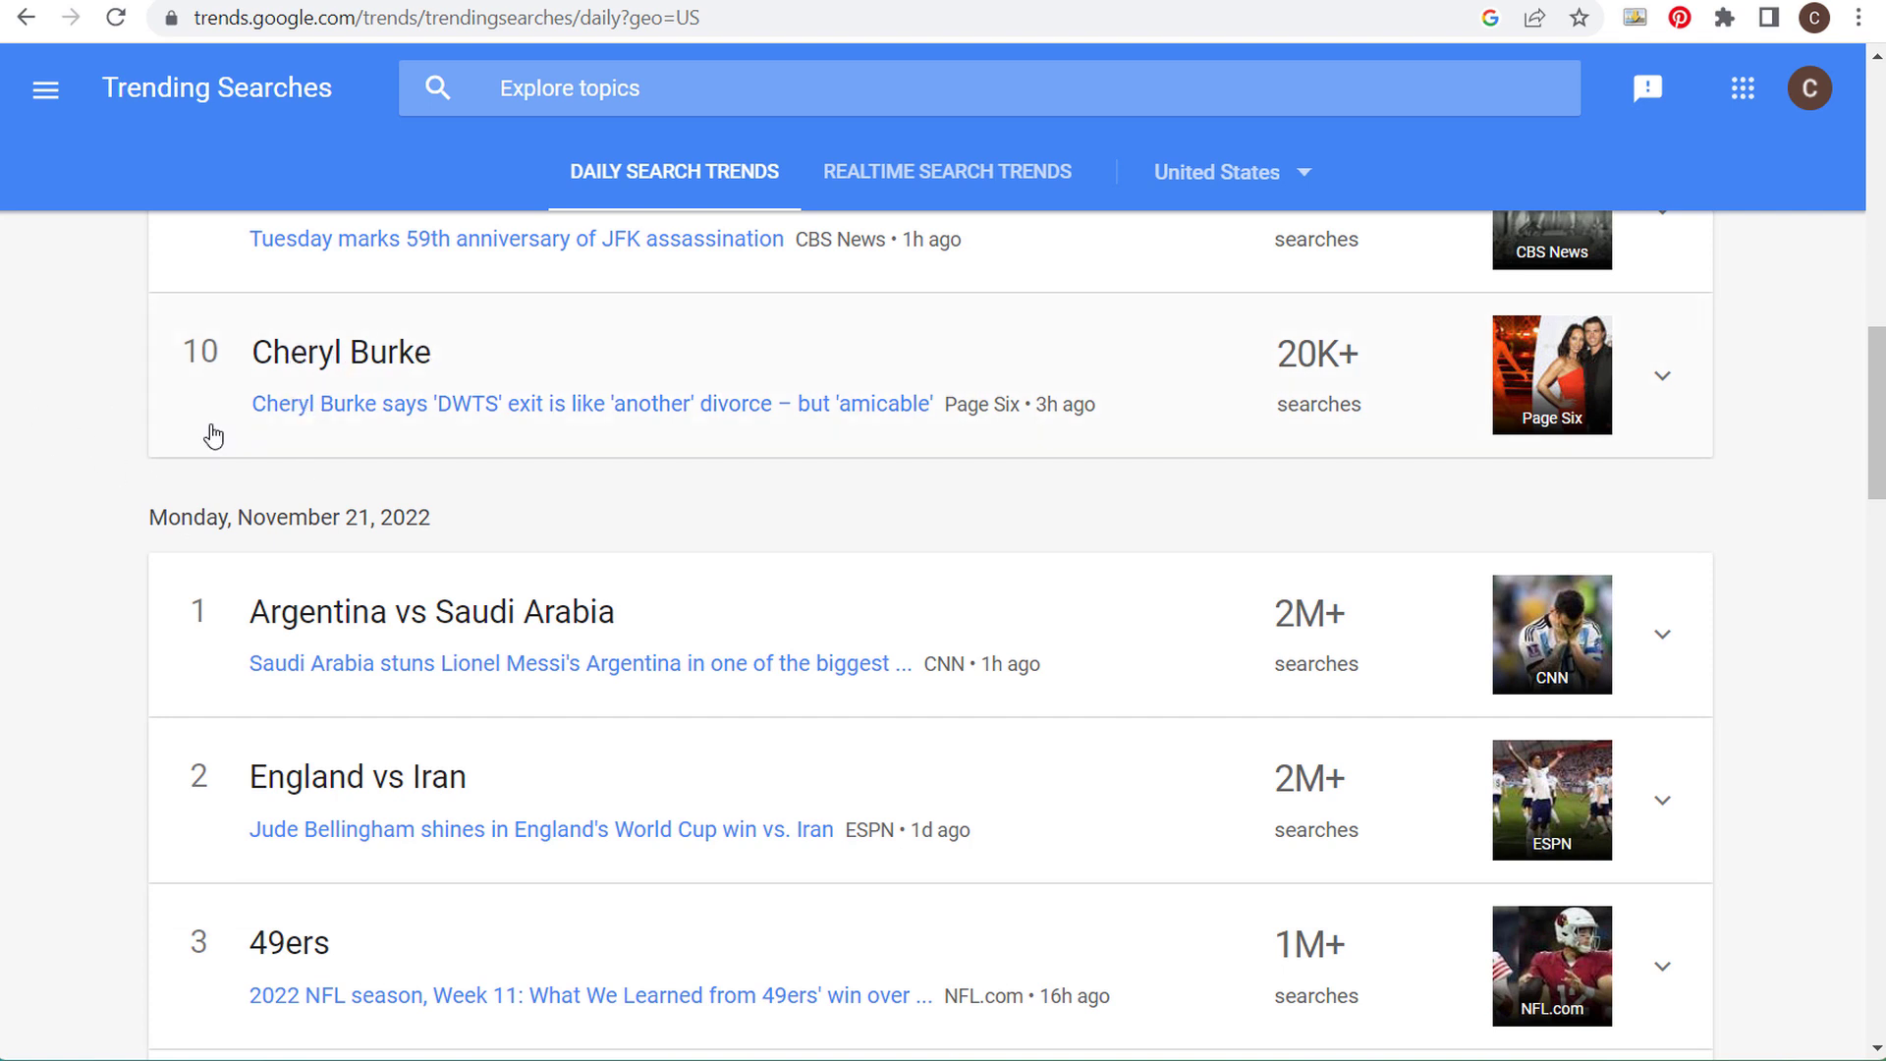
pyautogui.scroll(-1, 118, 389)
pyautogui.moveTo(156, 374); pyautogui.dragTo(568, 384)
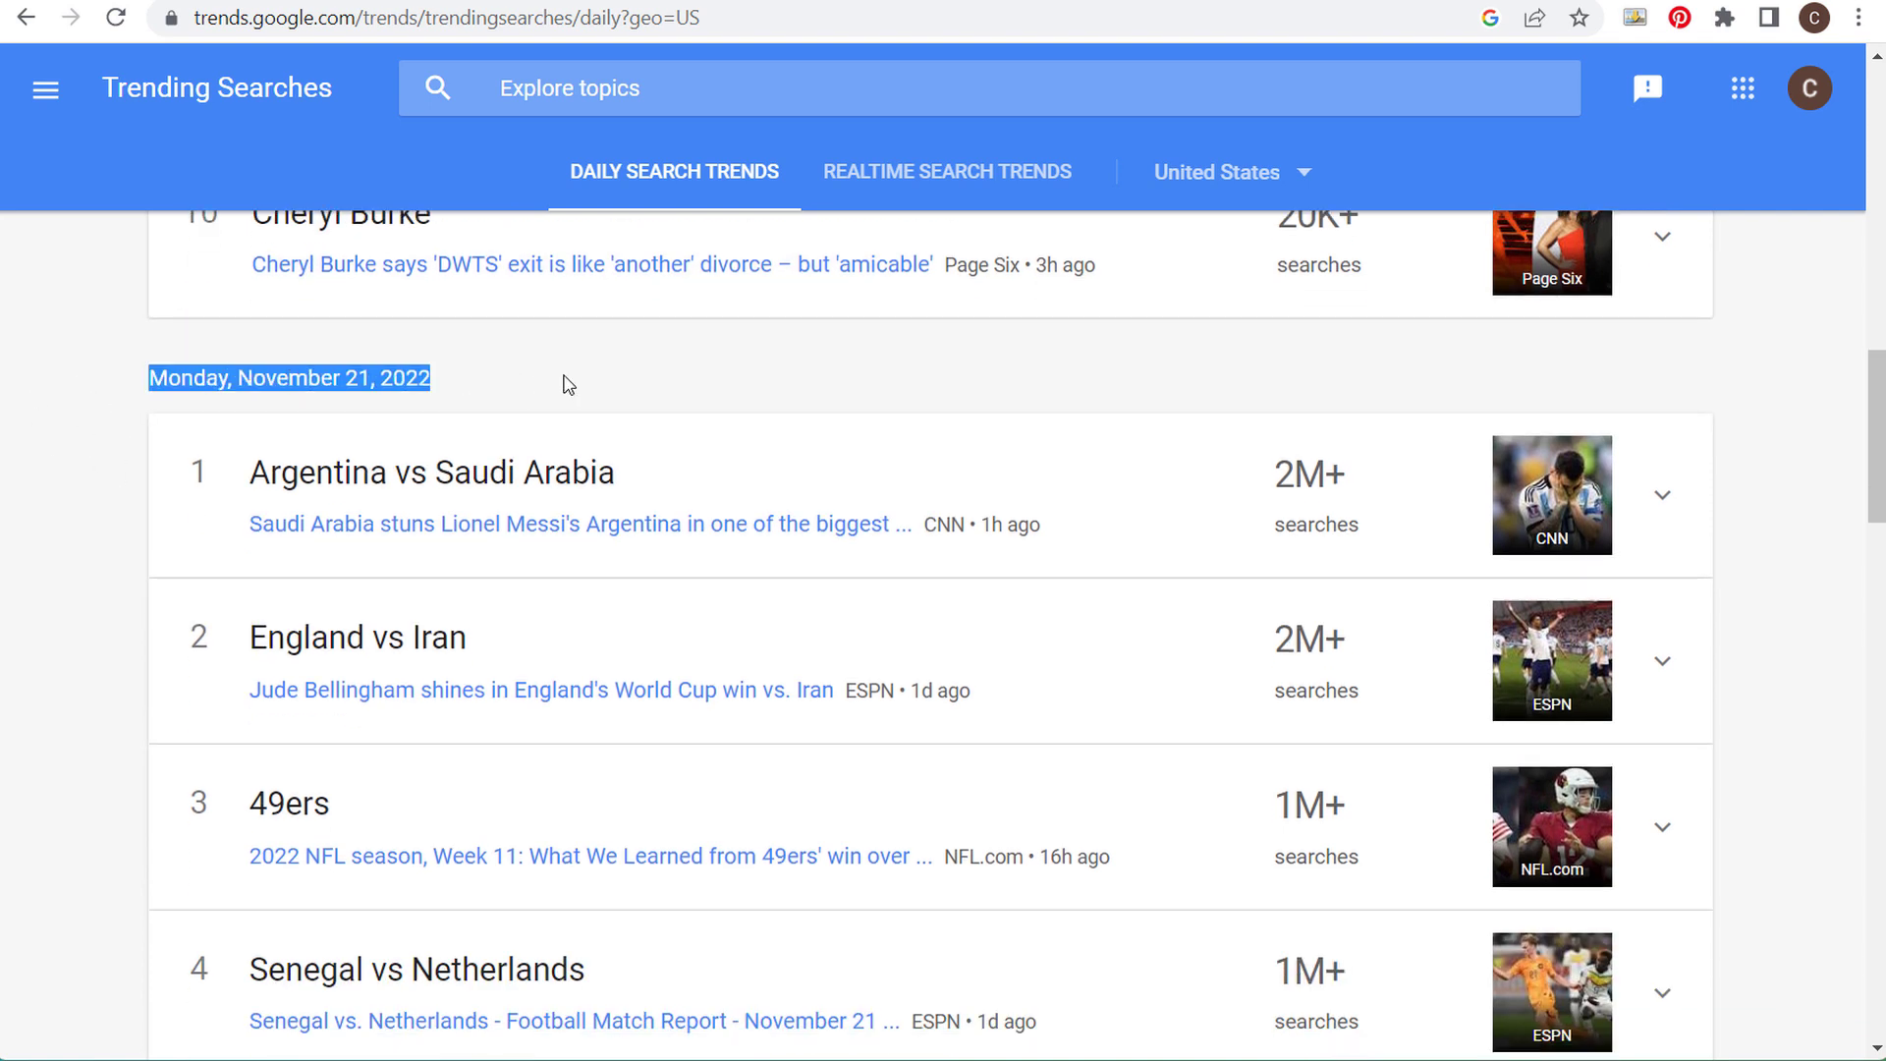
pyautogui.click(680, 370)
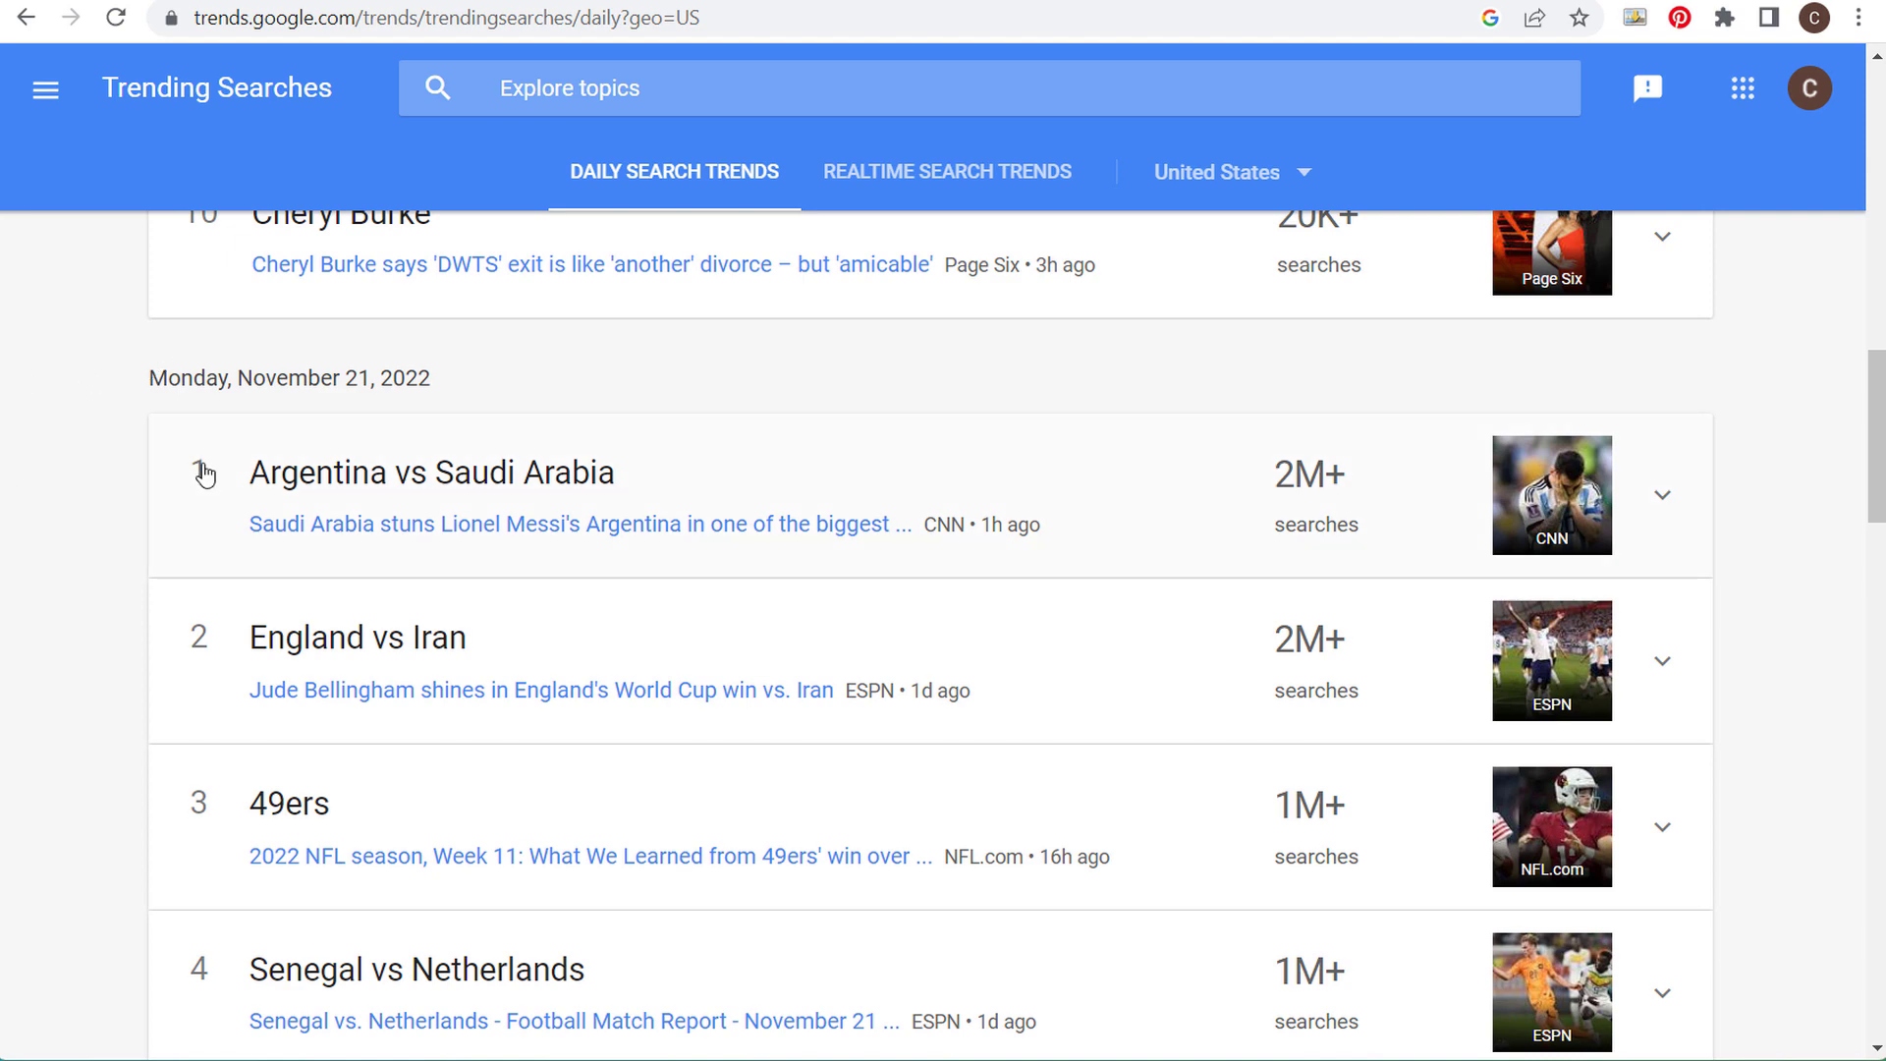
# - Review the rest of the November 21 trends and load more daily trends to view Sunday, November 20, 2022
pyautogui.scroll(-10, 202, 467)
pyautogui.scroll(-10, 413, 457)
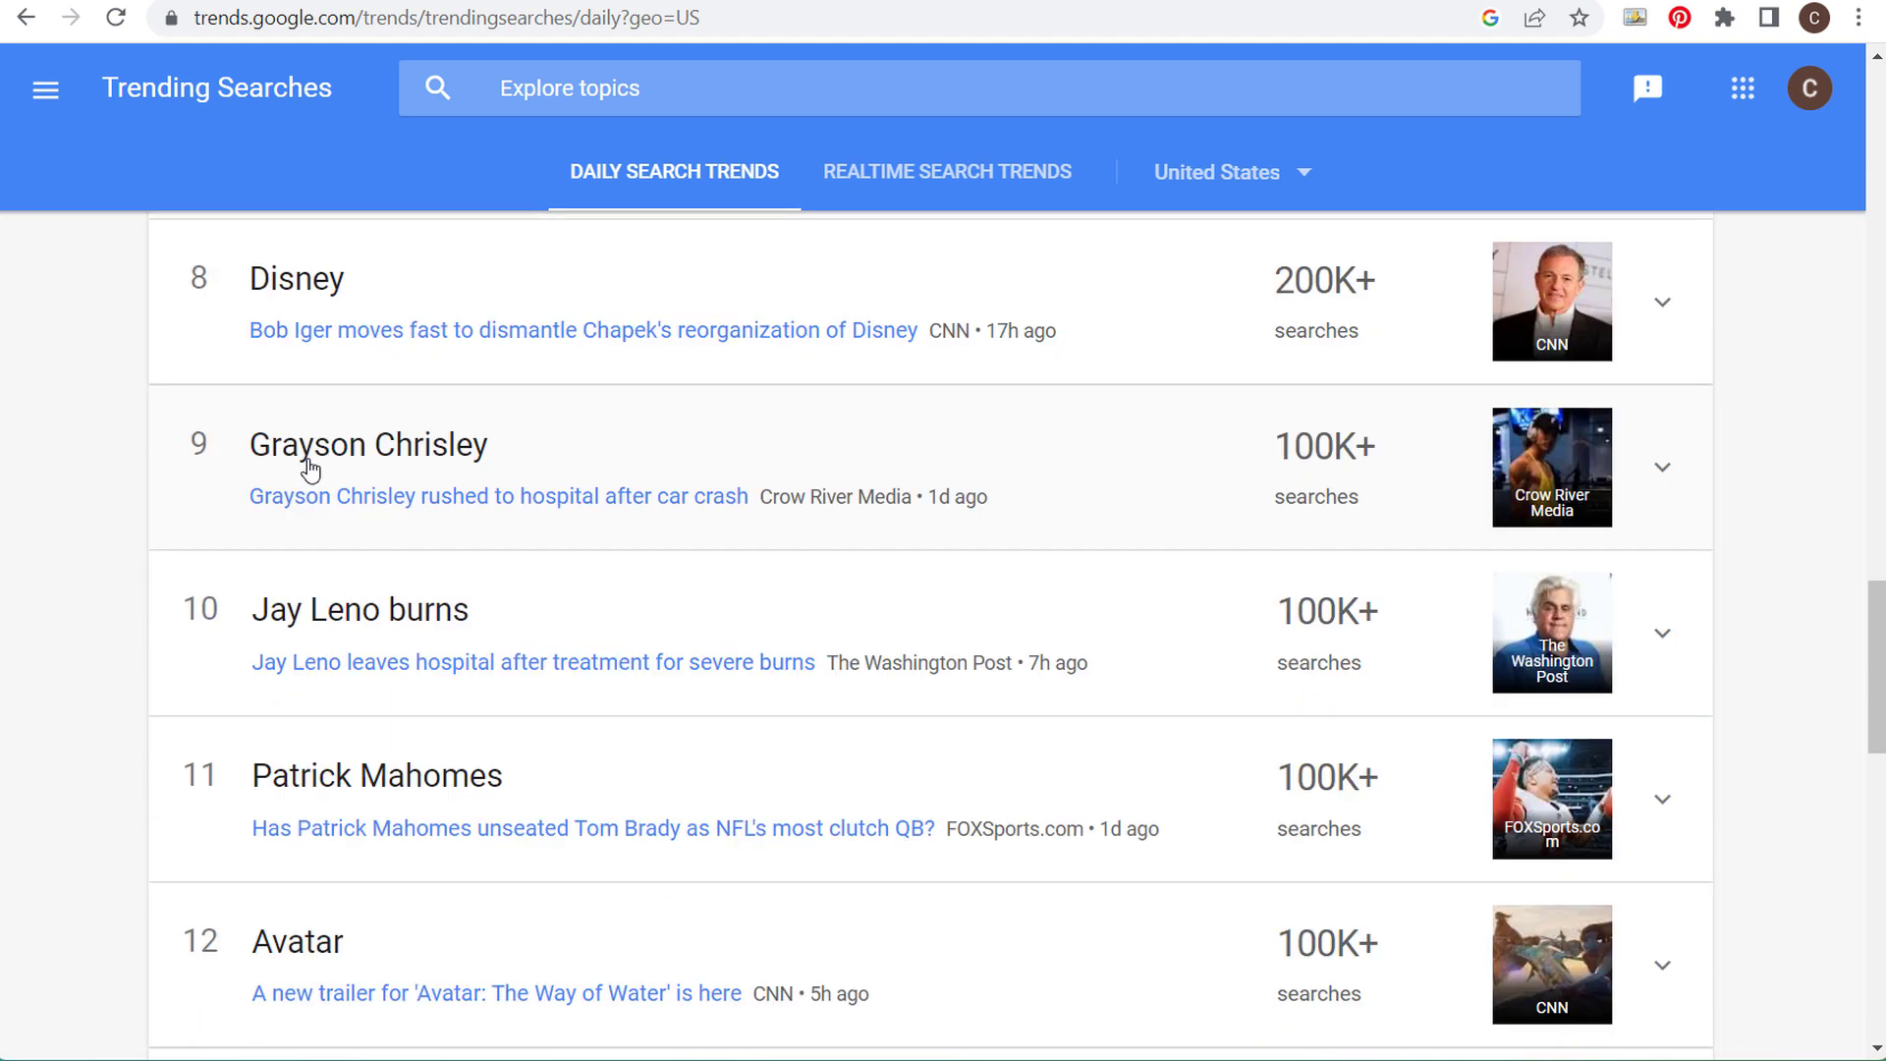
pyautogui.scroll(-3, 1102, 503)
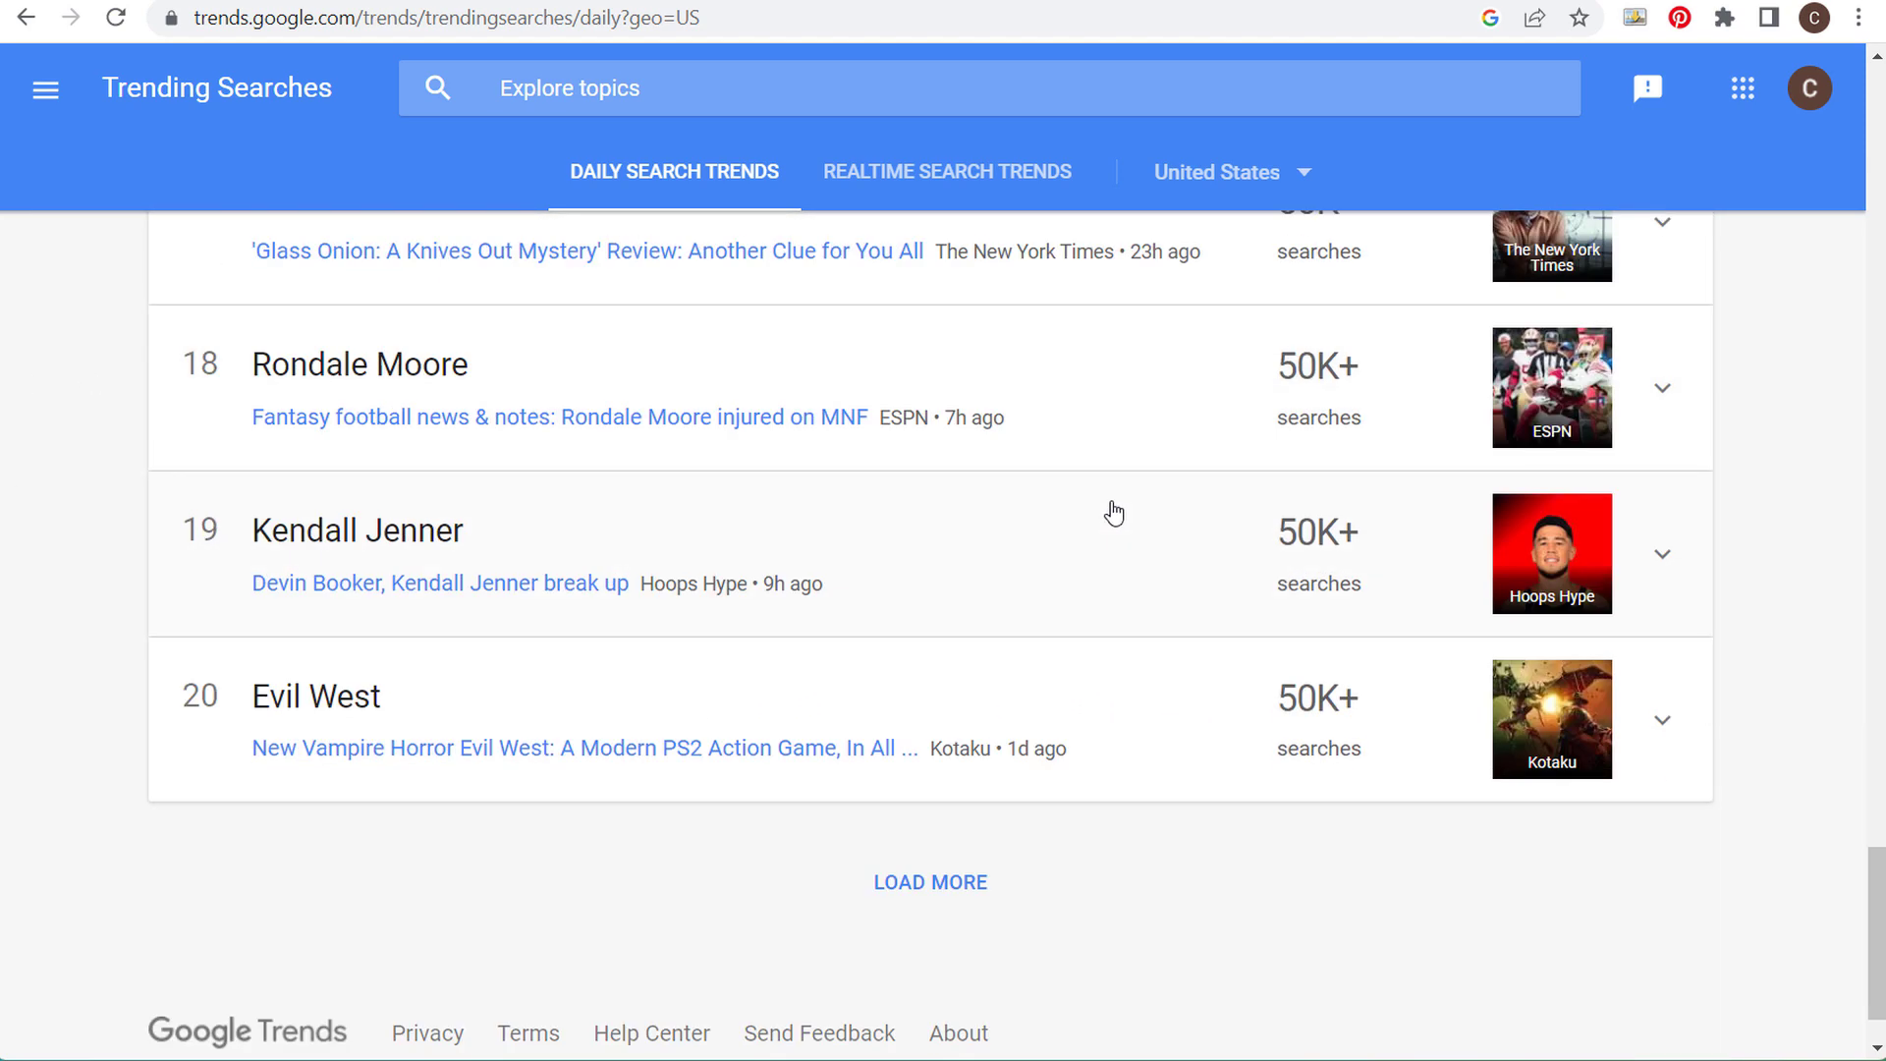
pyautogui.click(920, 881)
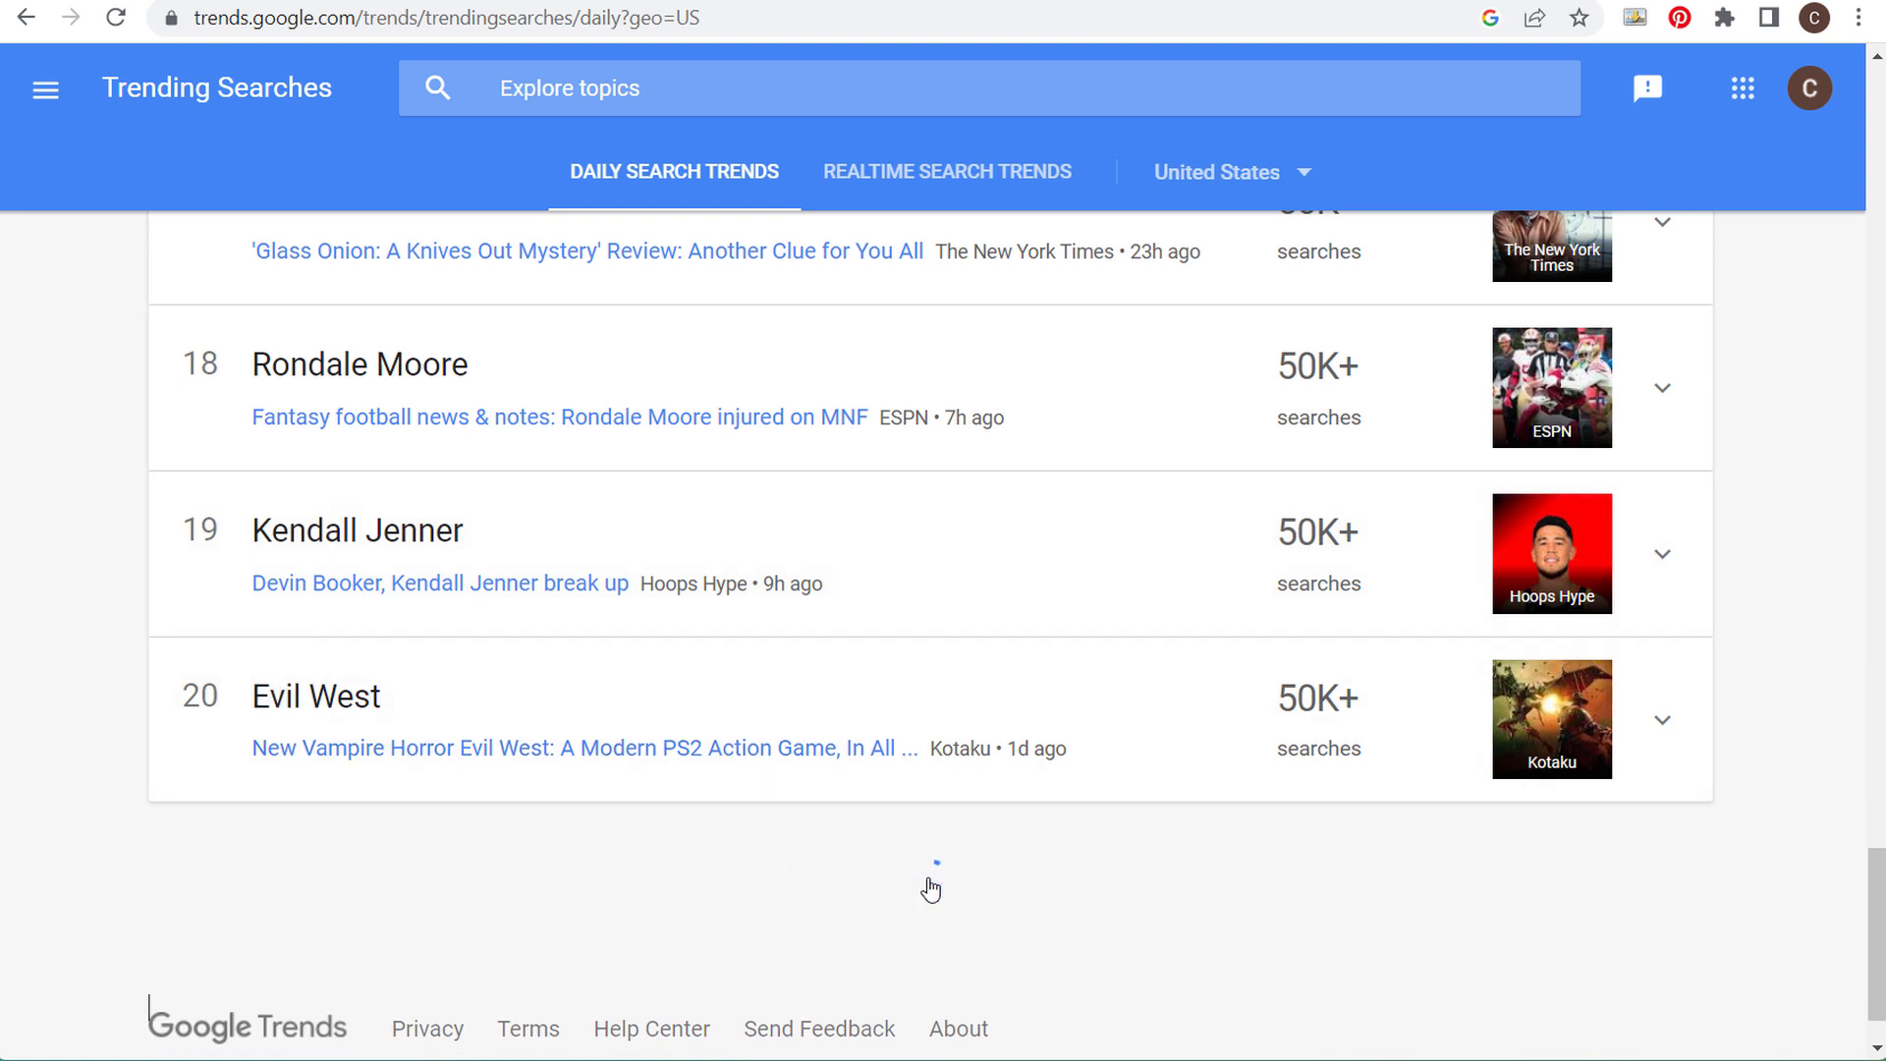
pyautogui.scroll(-1, 102, 651)
pyautogui.scroll(-2, 102, 652)
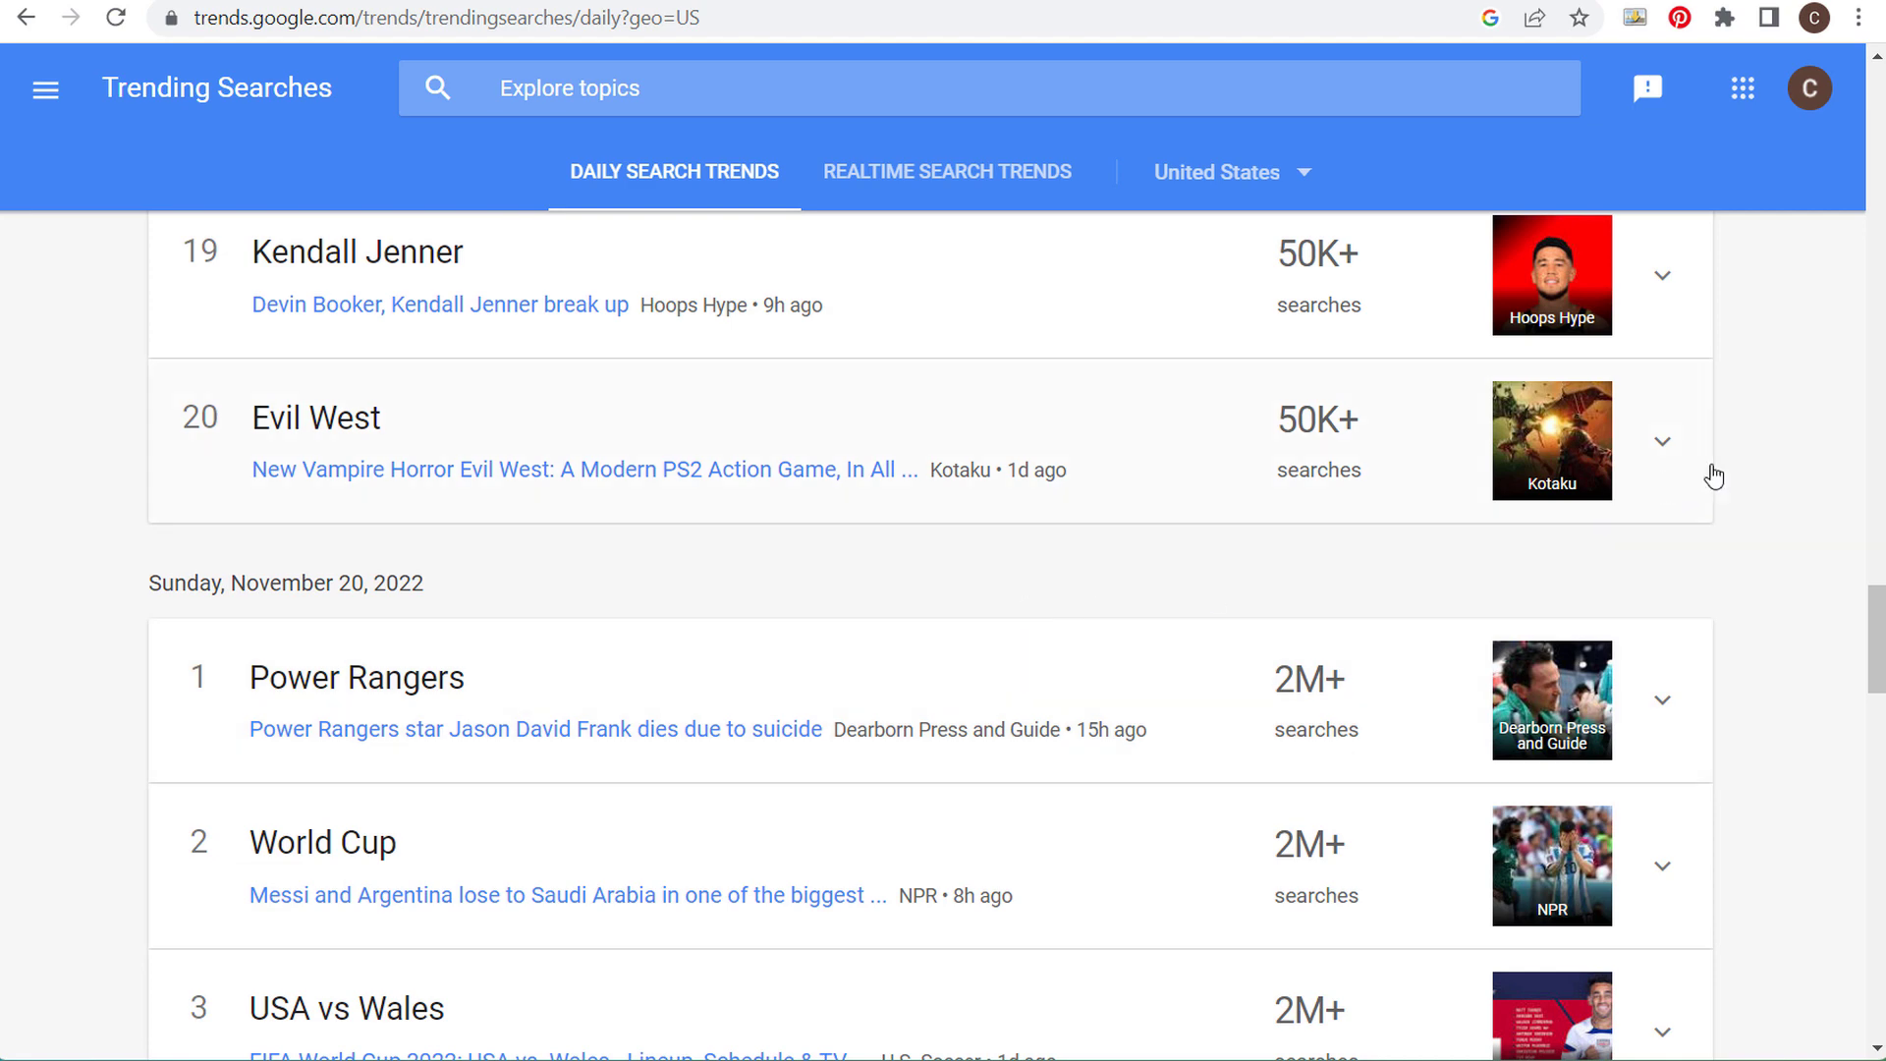
# - Return to the start of the daily trends, switch to the realtime search trends, and highlight the Past 24 hours heading
pyautogui.scroll(6, 1729, 481)
pyautogui.scroll(2, 1766, 471)
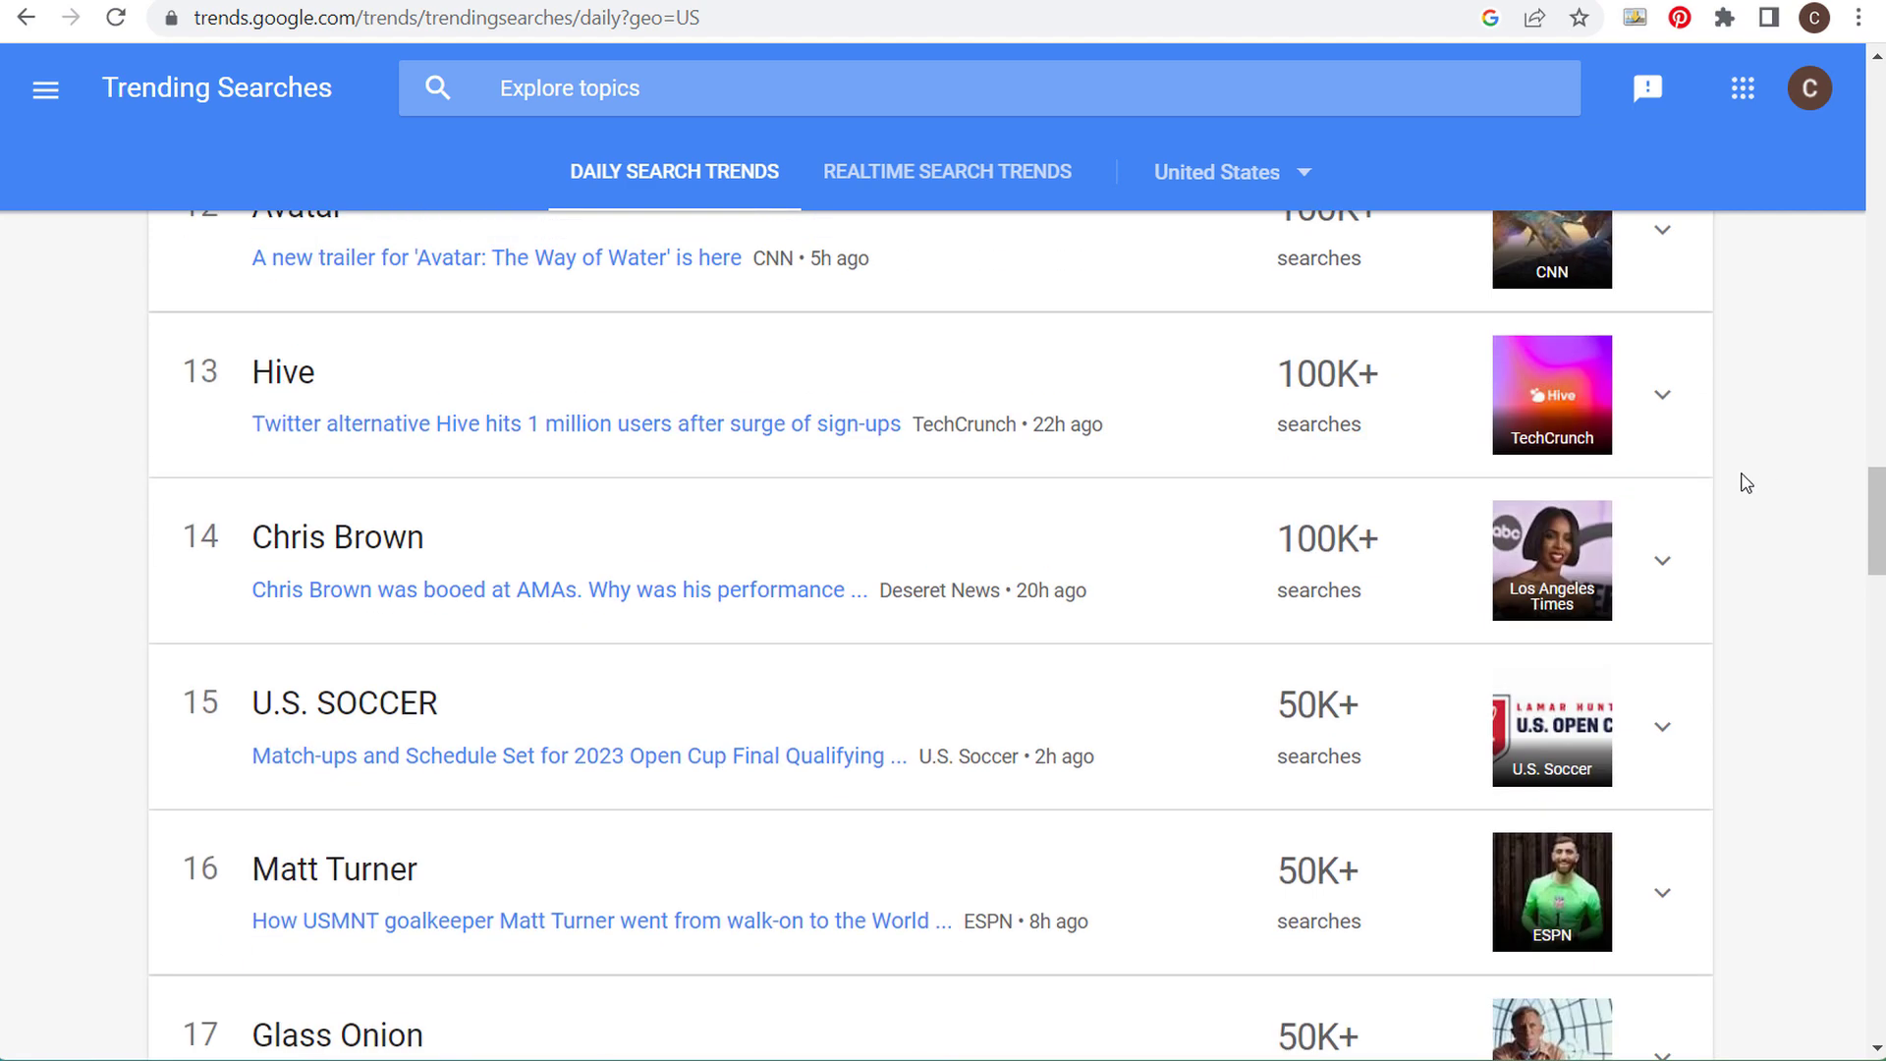
pyautogui.scroll(10, 1731, 436)
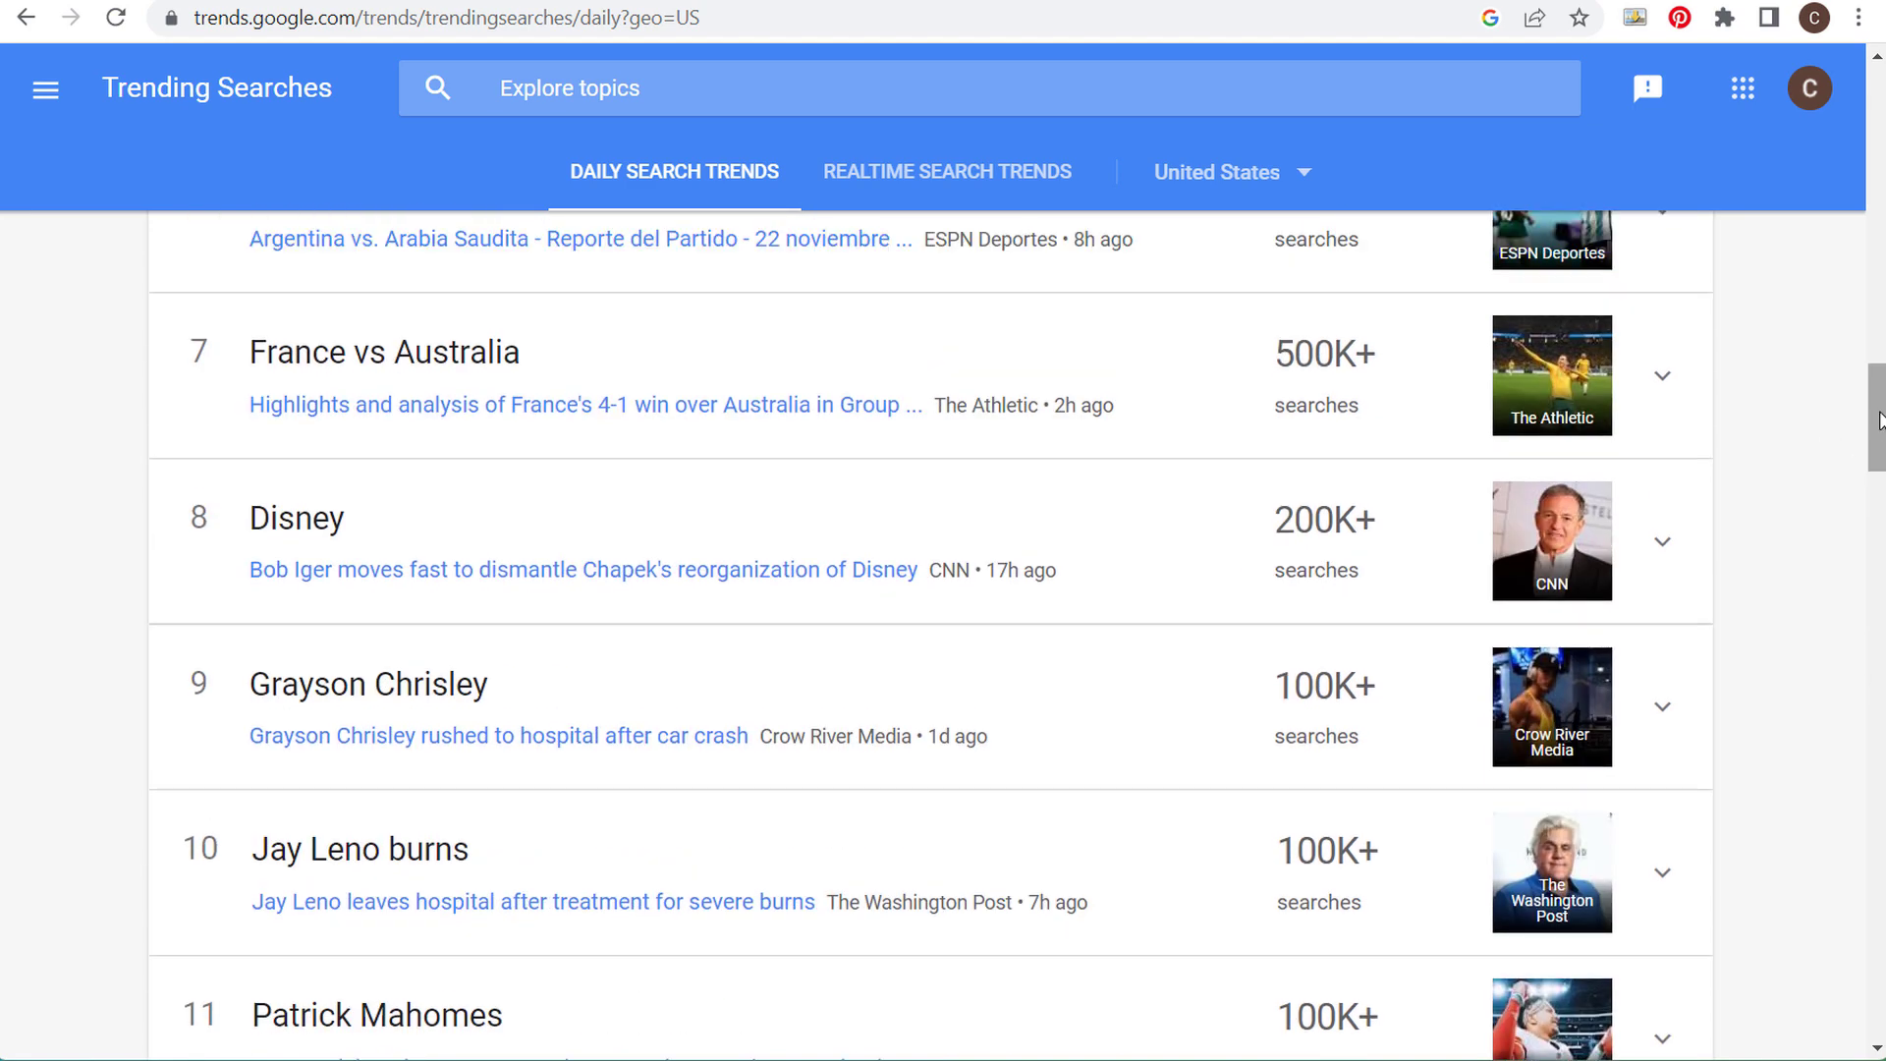
pyautogui.moveTo(1877, 452); pyautogui.dragTo(1842, 76)
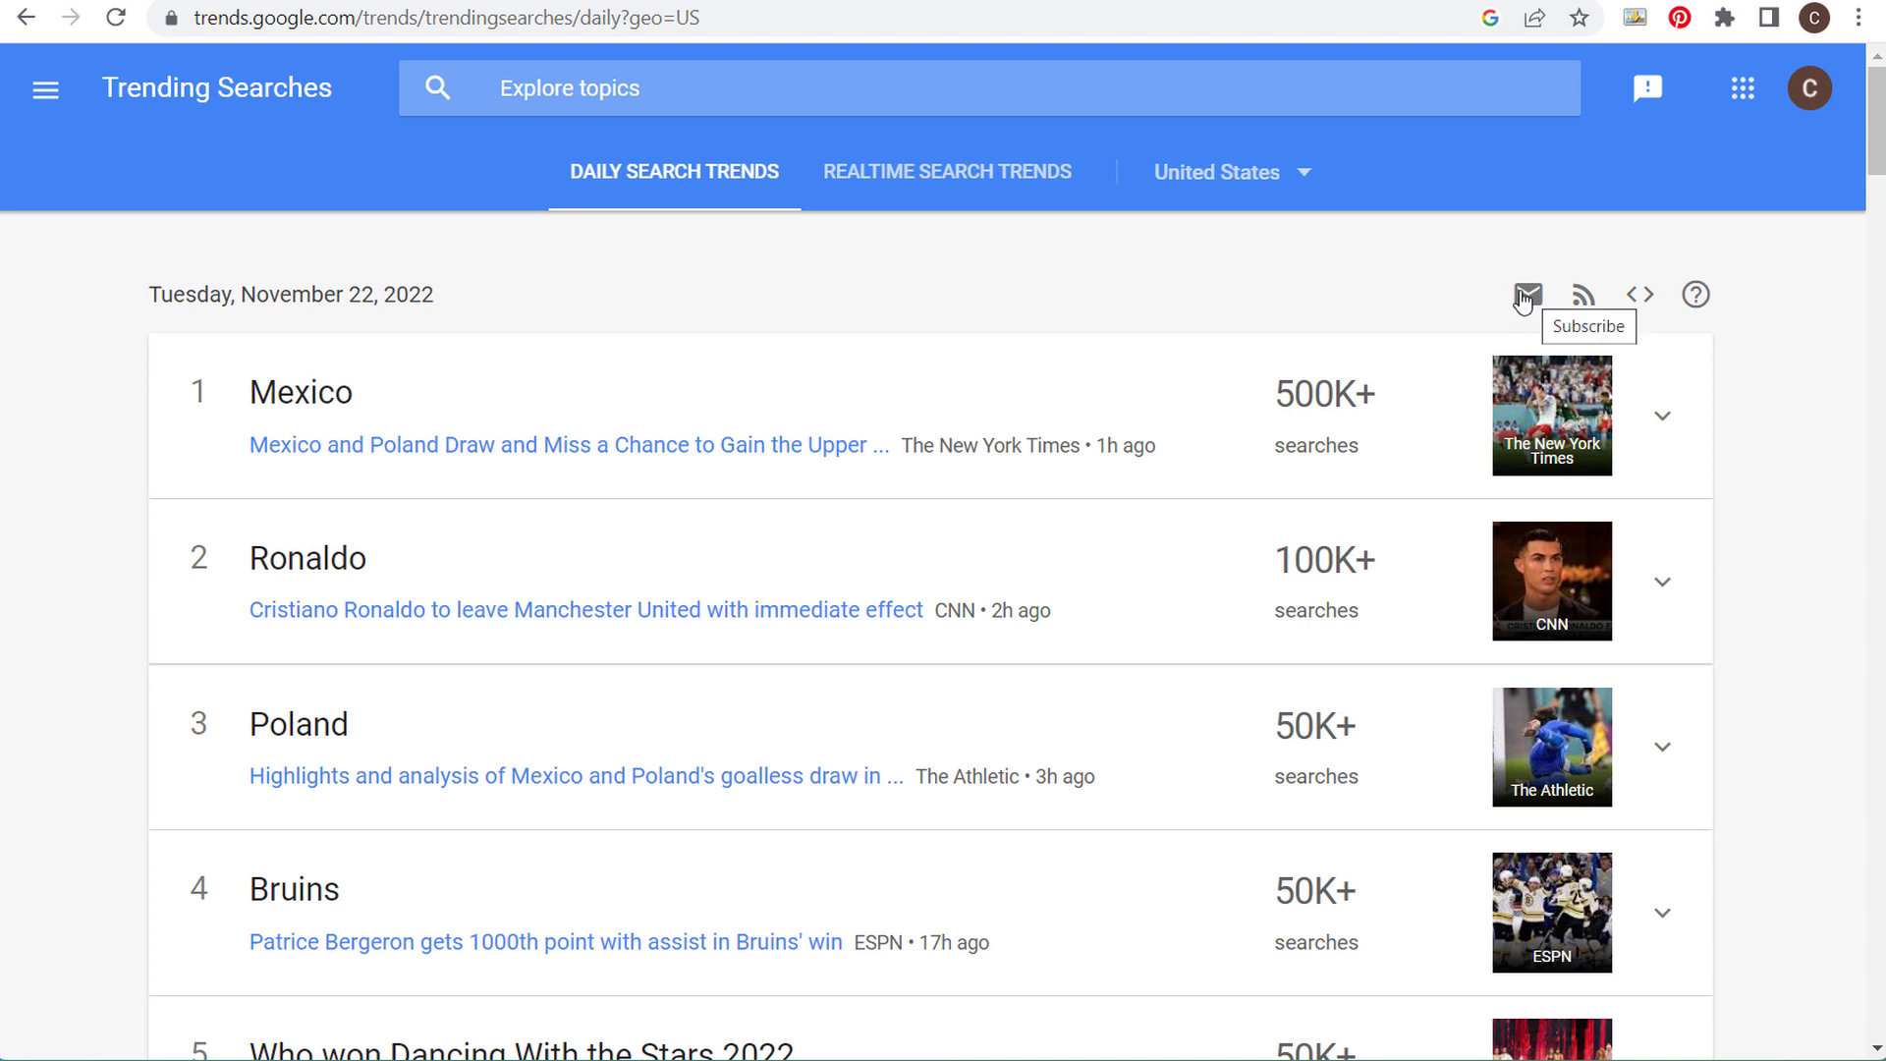
pyautogui.click(1585, 300)
pyautogui.click(979, 180)
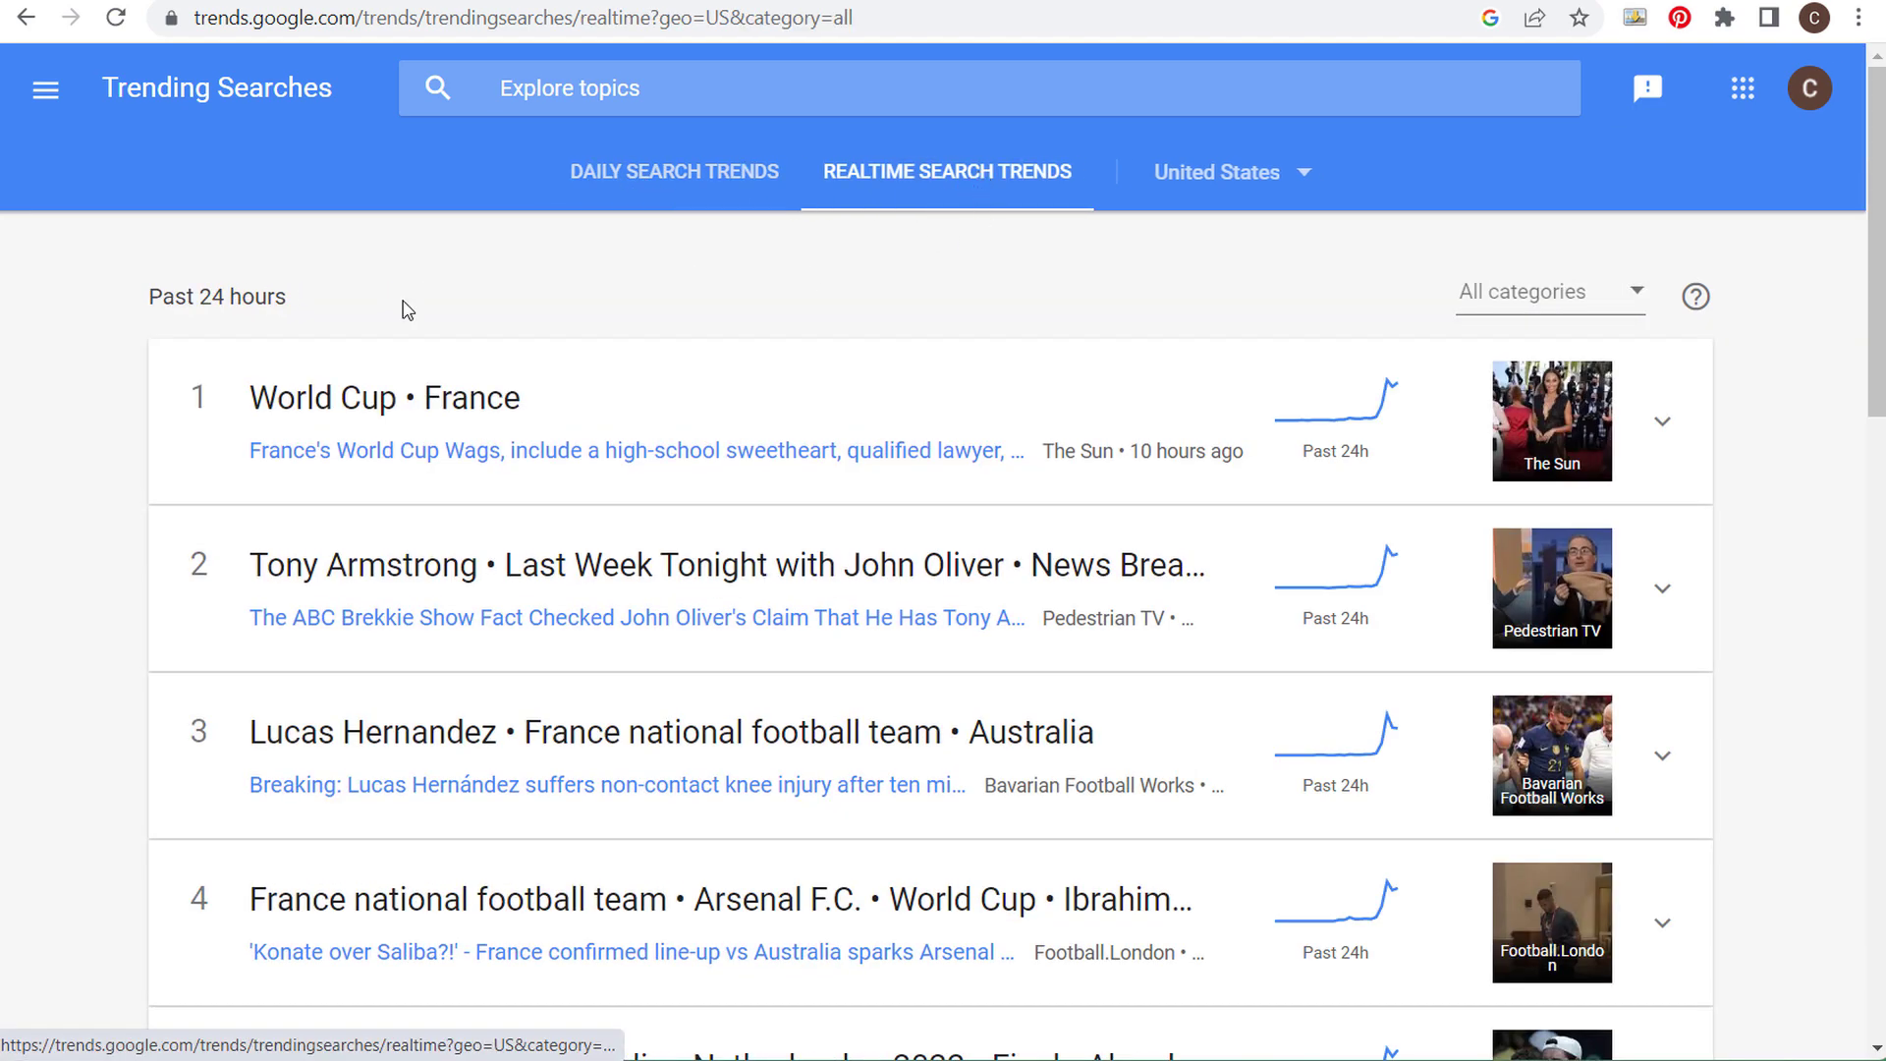
pyautogui.moveTo(401, 311); pyautogui.dragTo(148, 299)
pyautogui.click(325, 295)
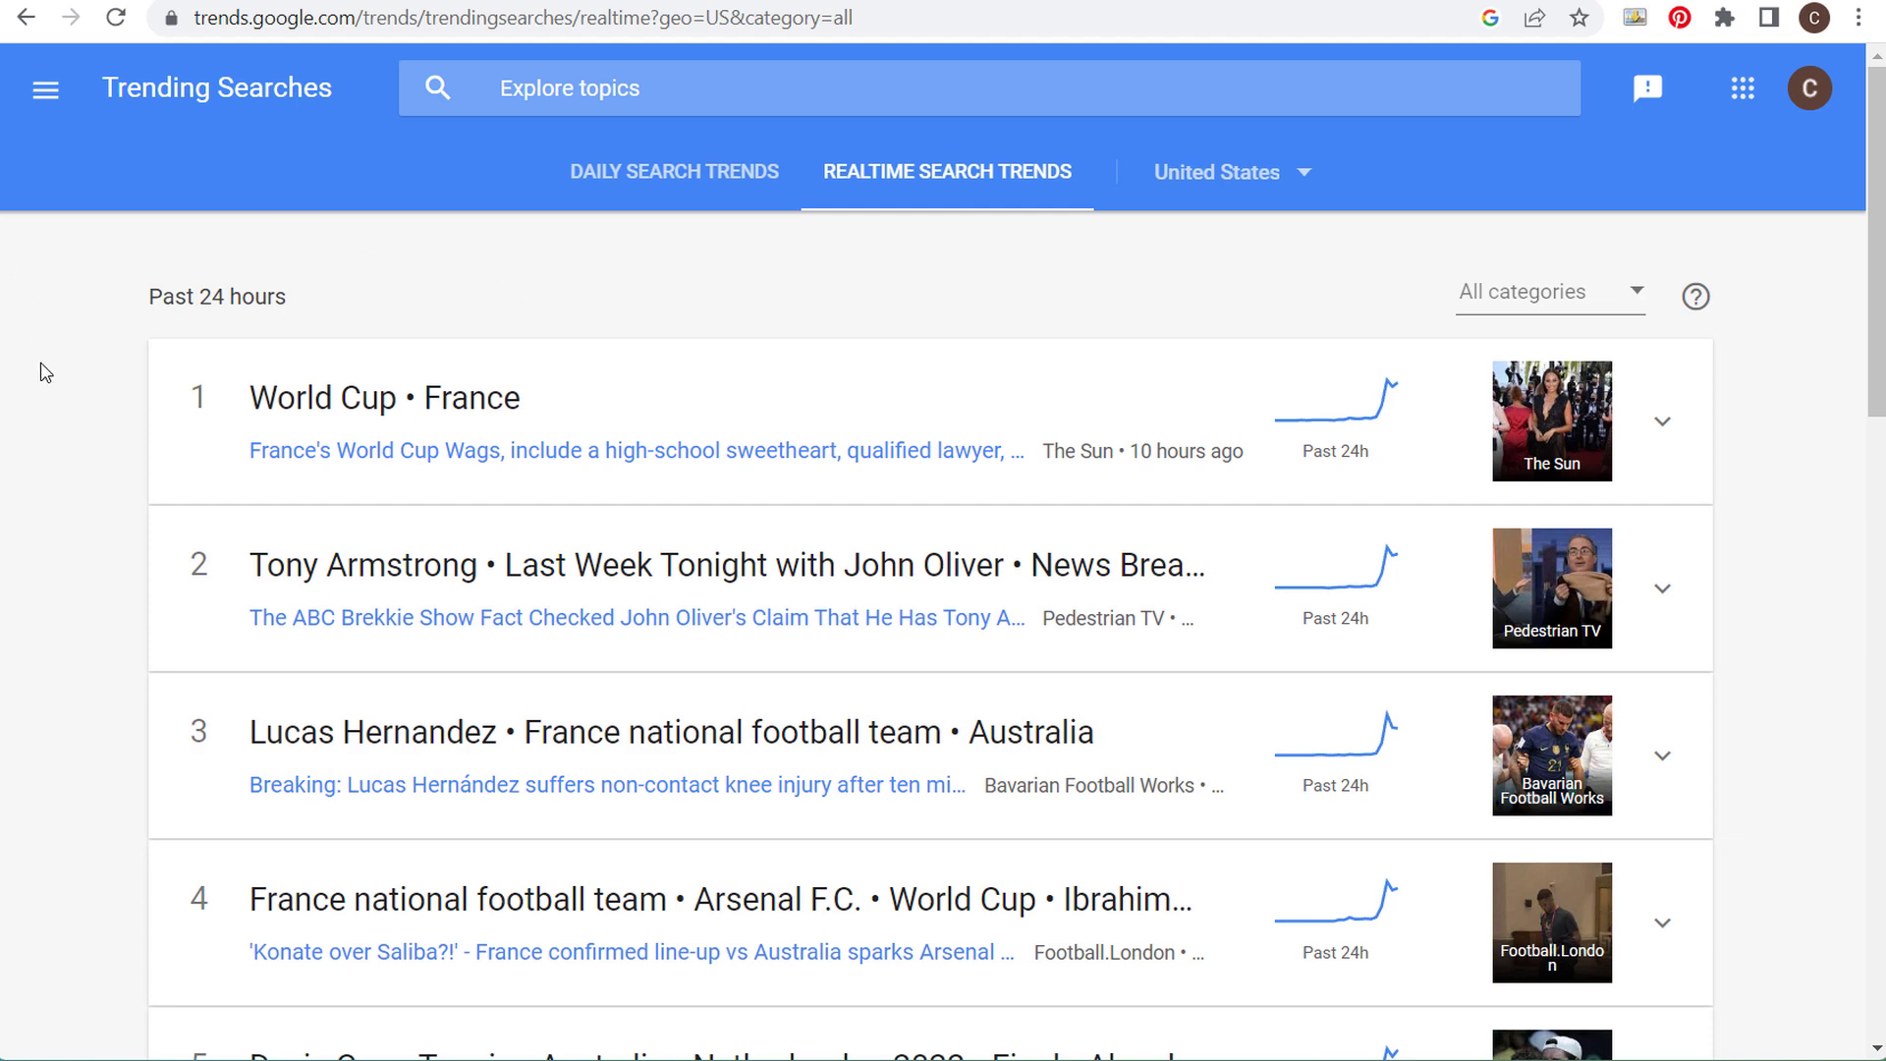
# - Review the realtime search trends for all categories, loading more stories twice, and return to the start of the list
pyautogui.scroll(-10, 60, 315)
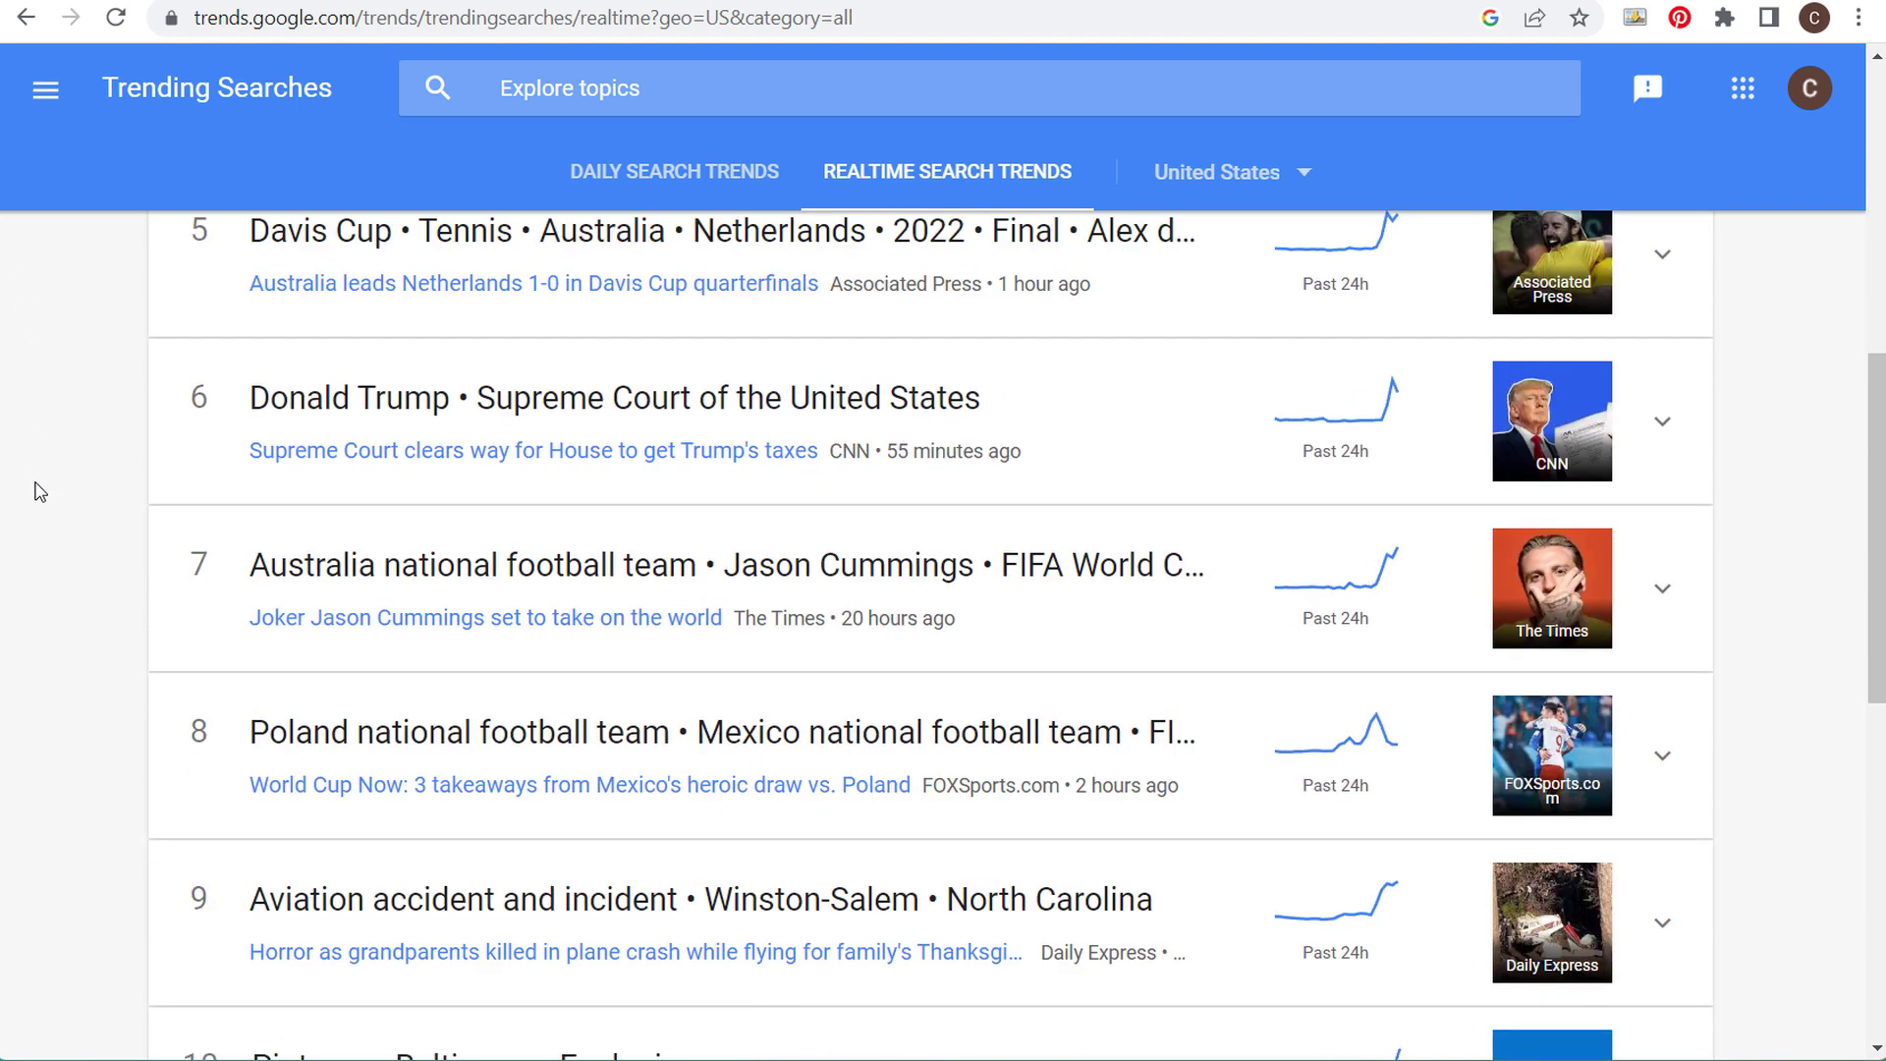
pyautogui.scroll(-9, 45, 447)
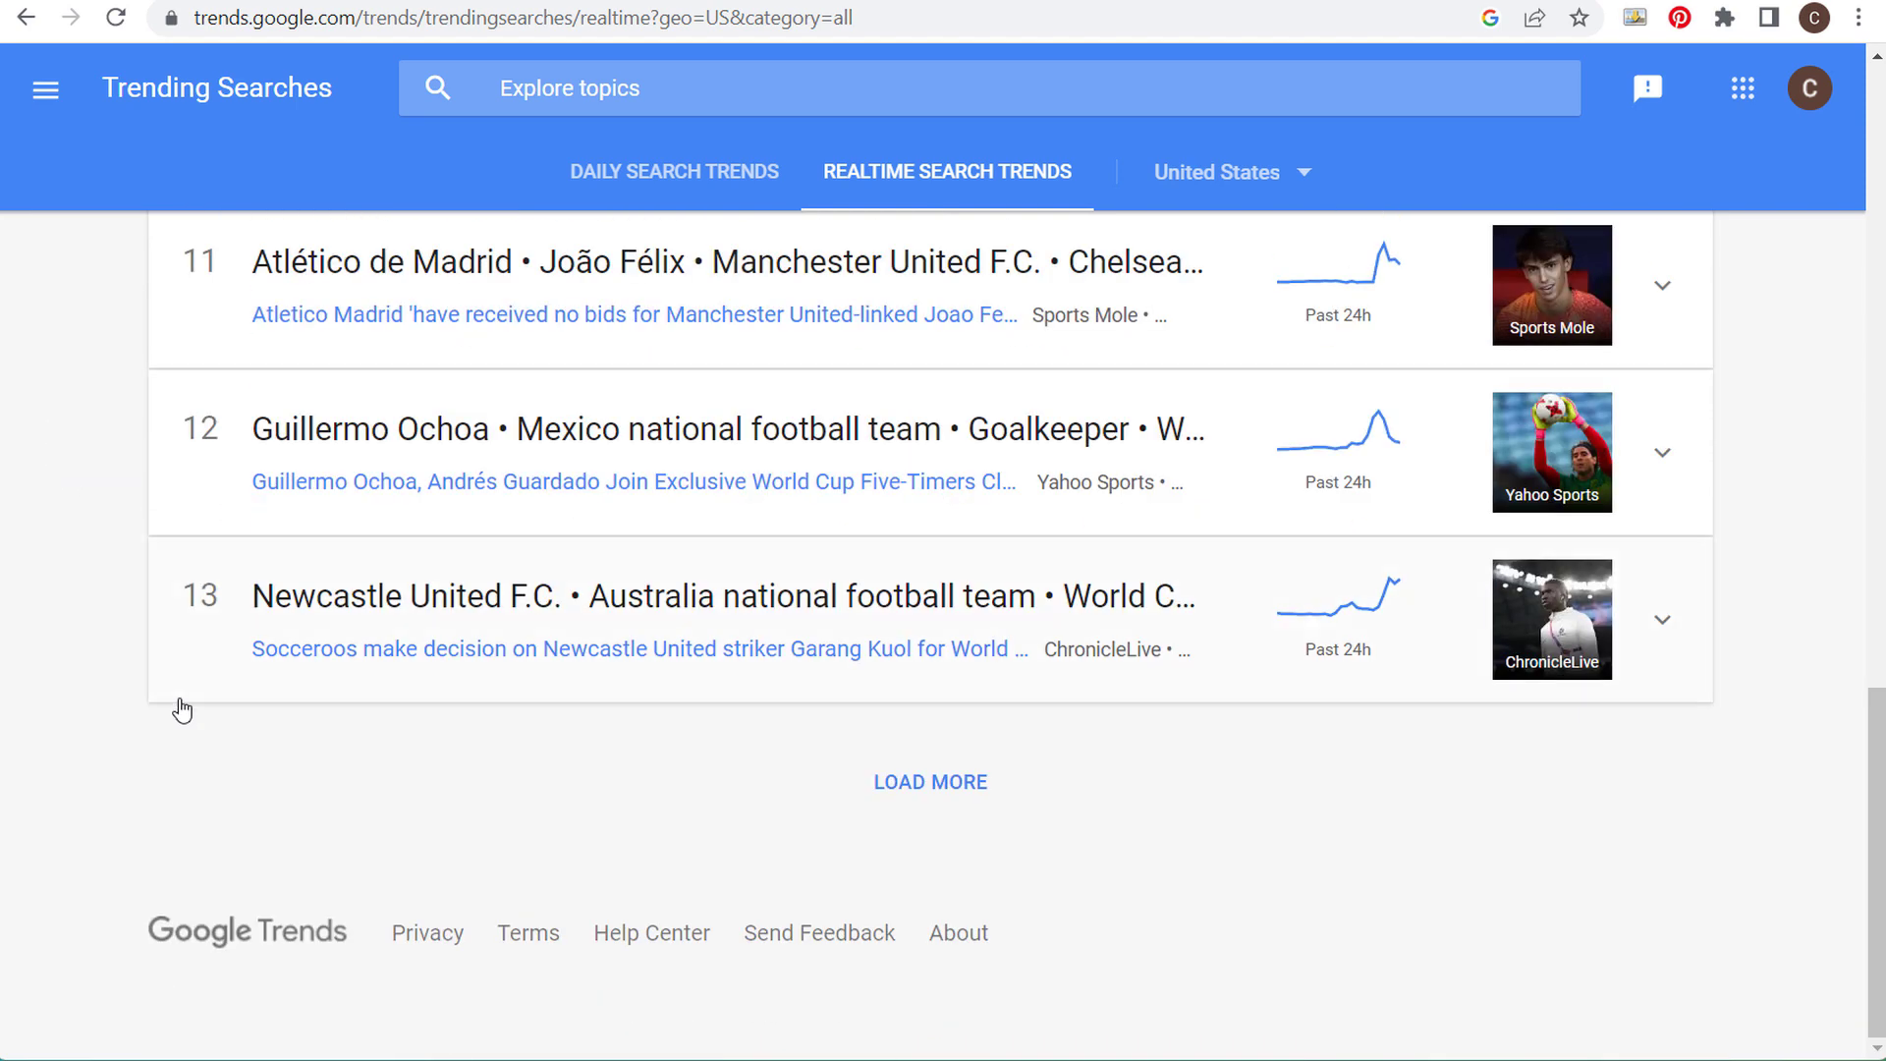
pyautogui.click(929, 783)
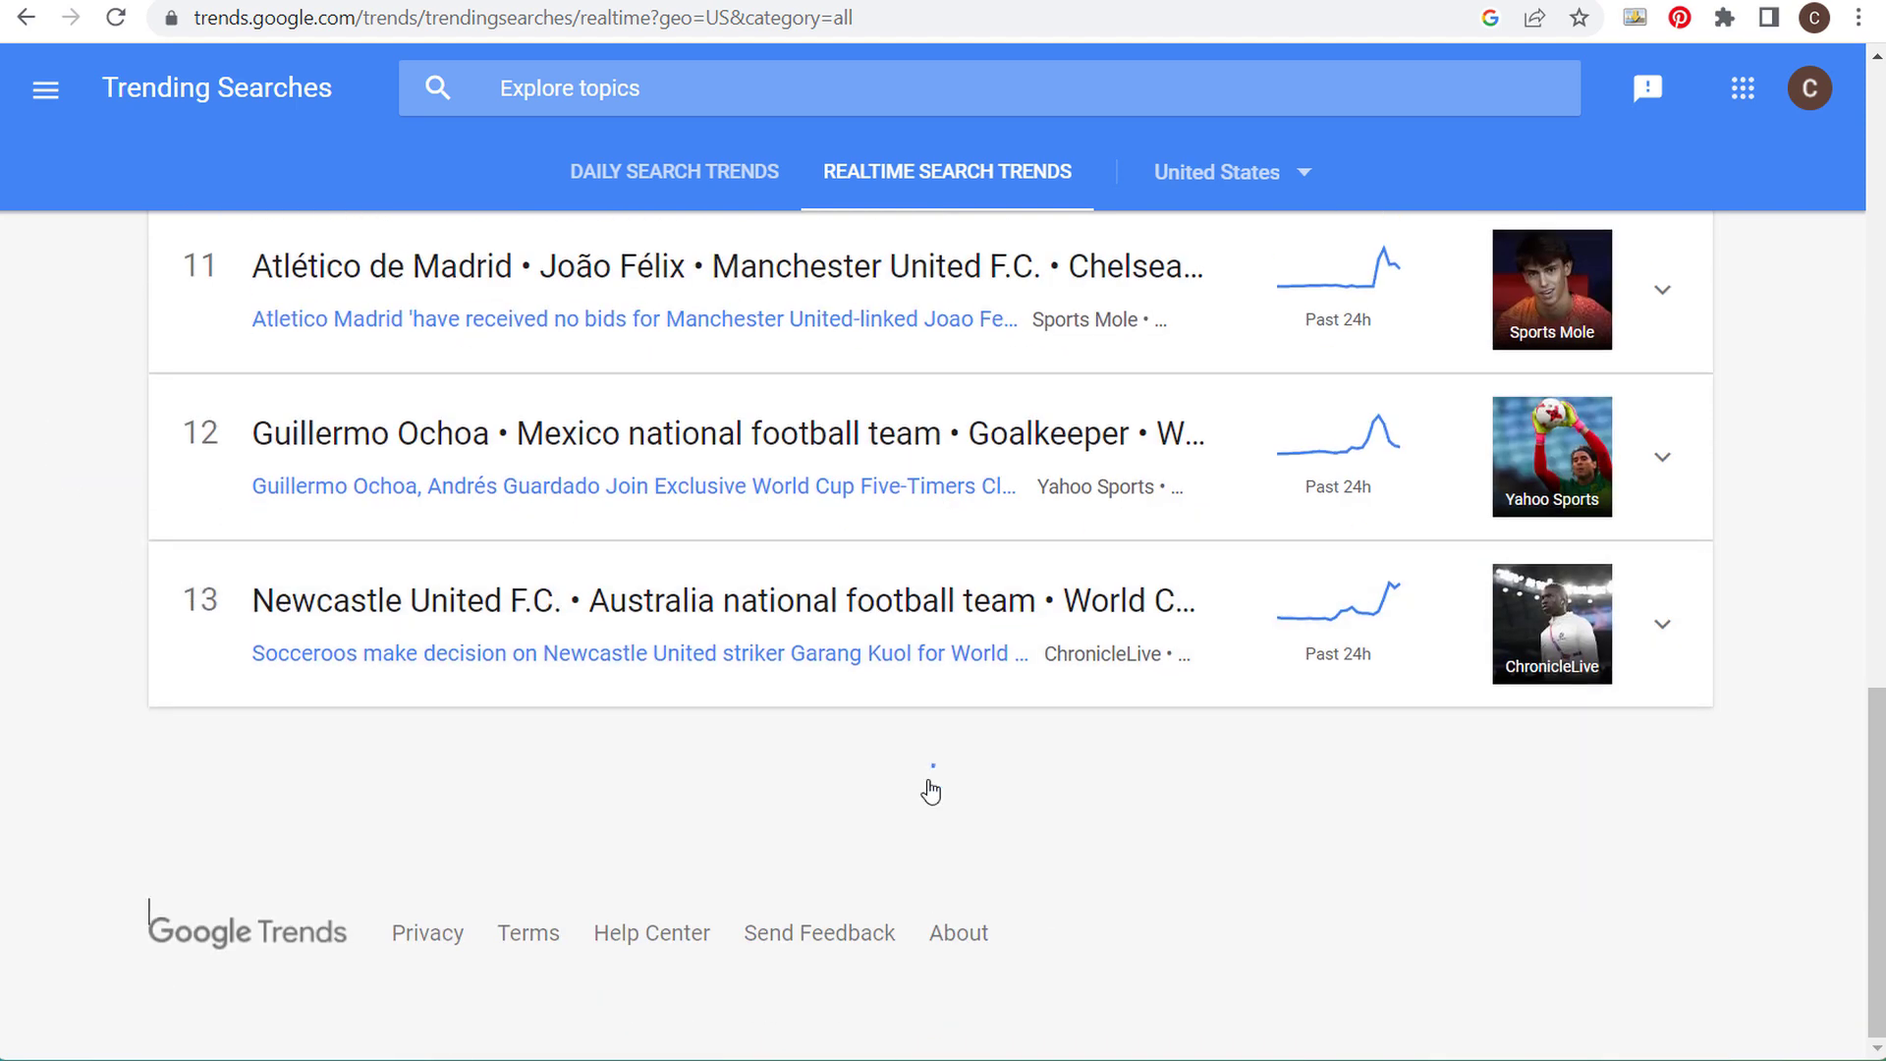
pyautogui.scroll(-14, 85, 463)
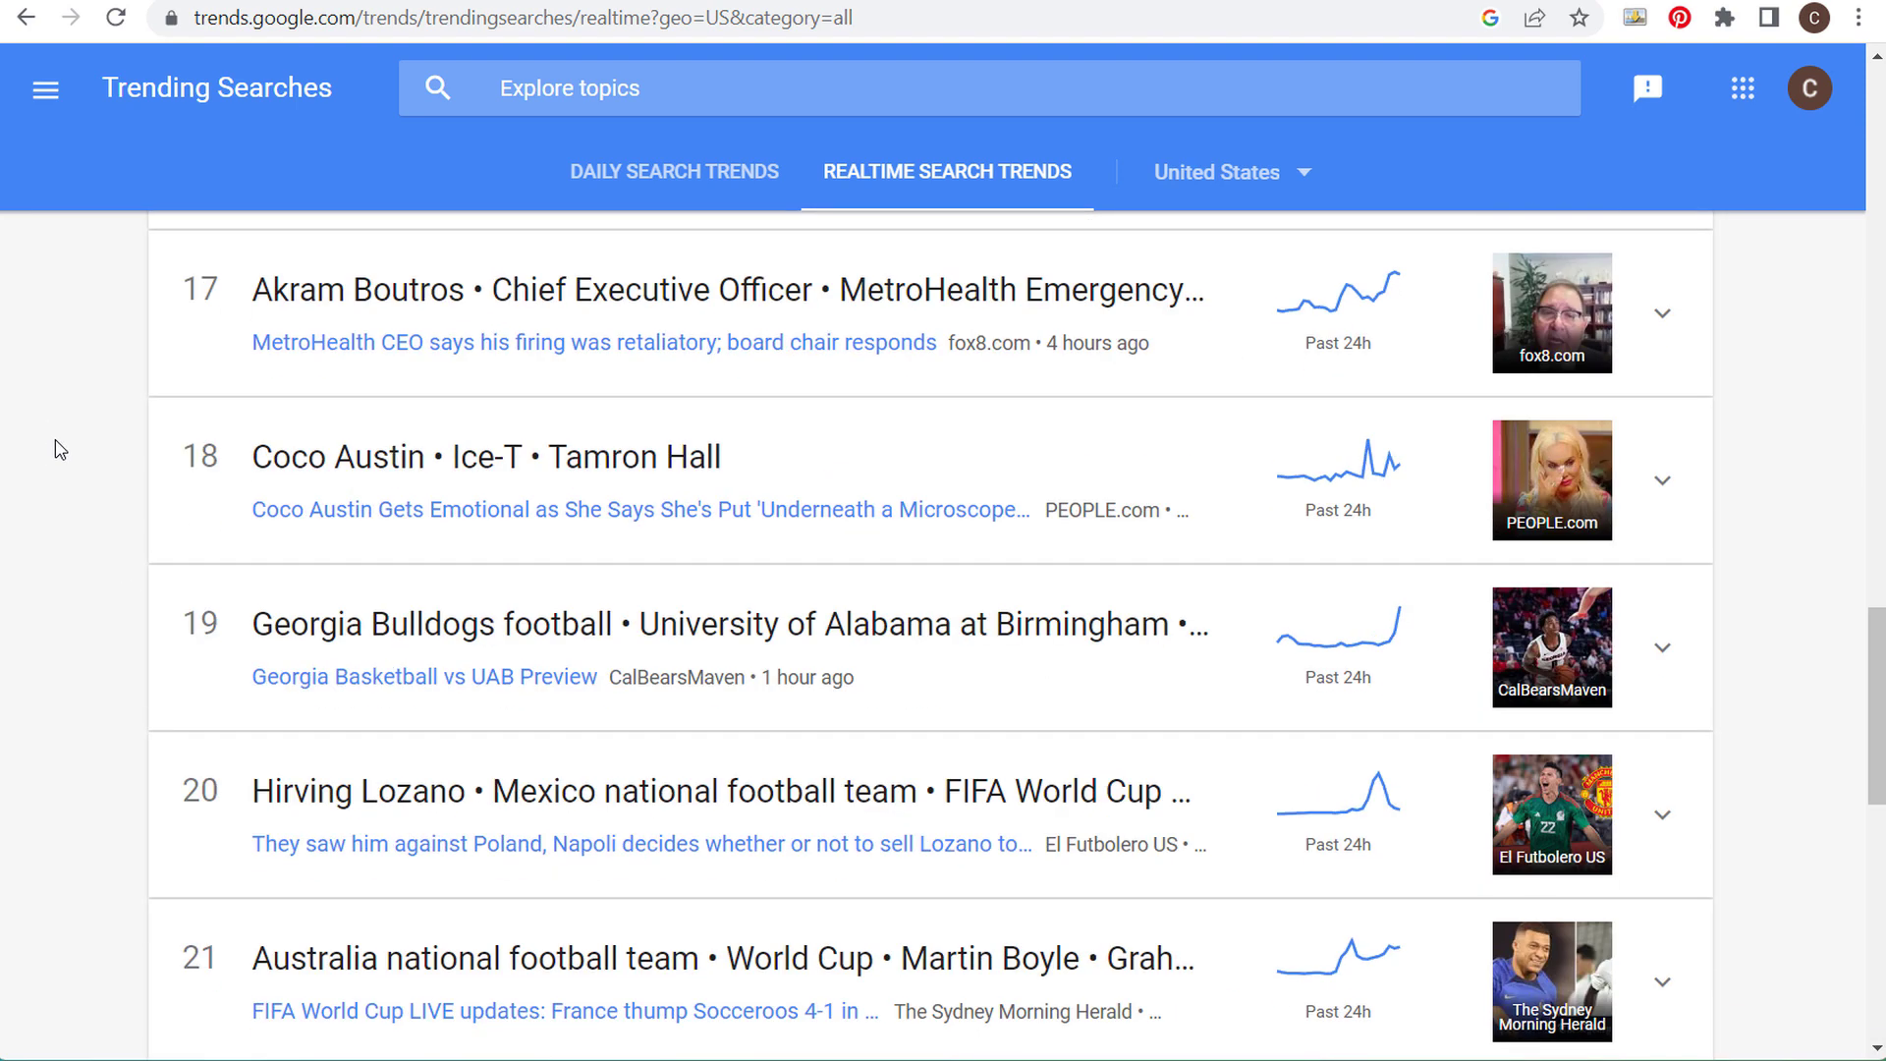
pyautogui.scroll(-8, 64, 424)
pyautogui.click(929, 795)
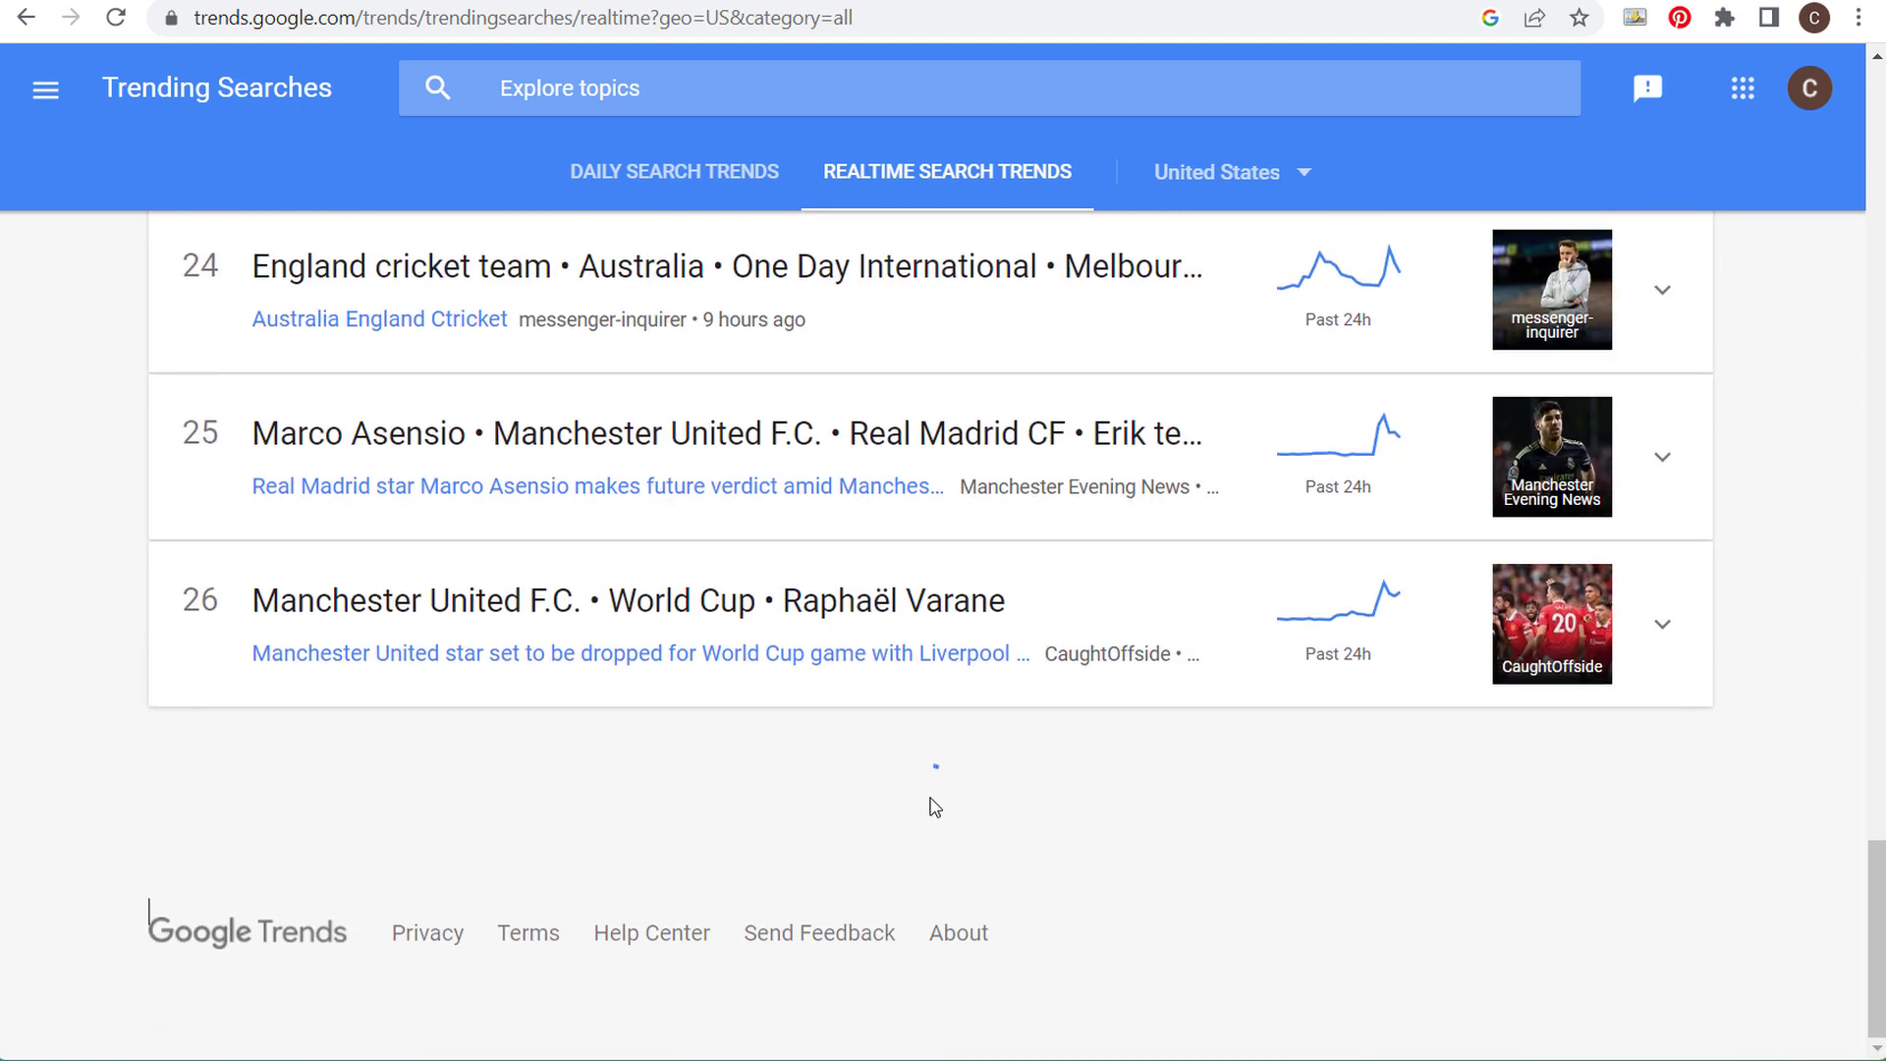
pyautogui.scroll(-4, 149, 403)
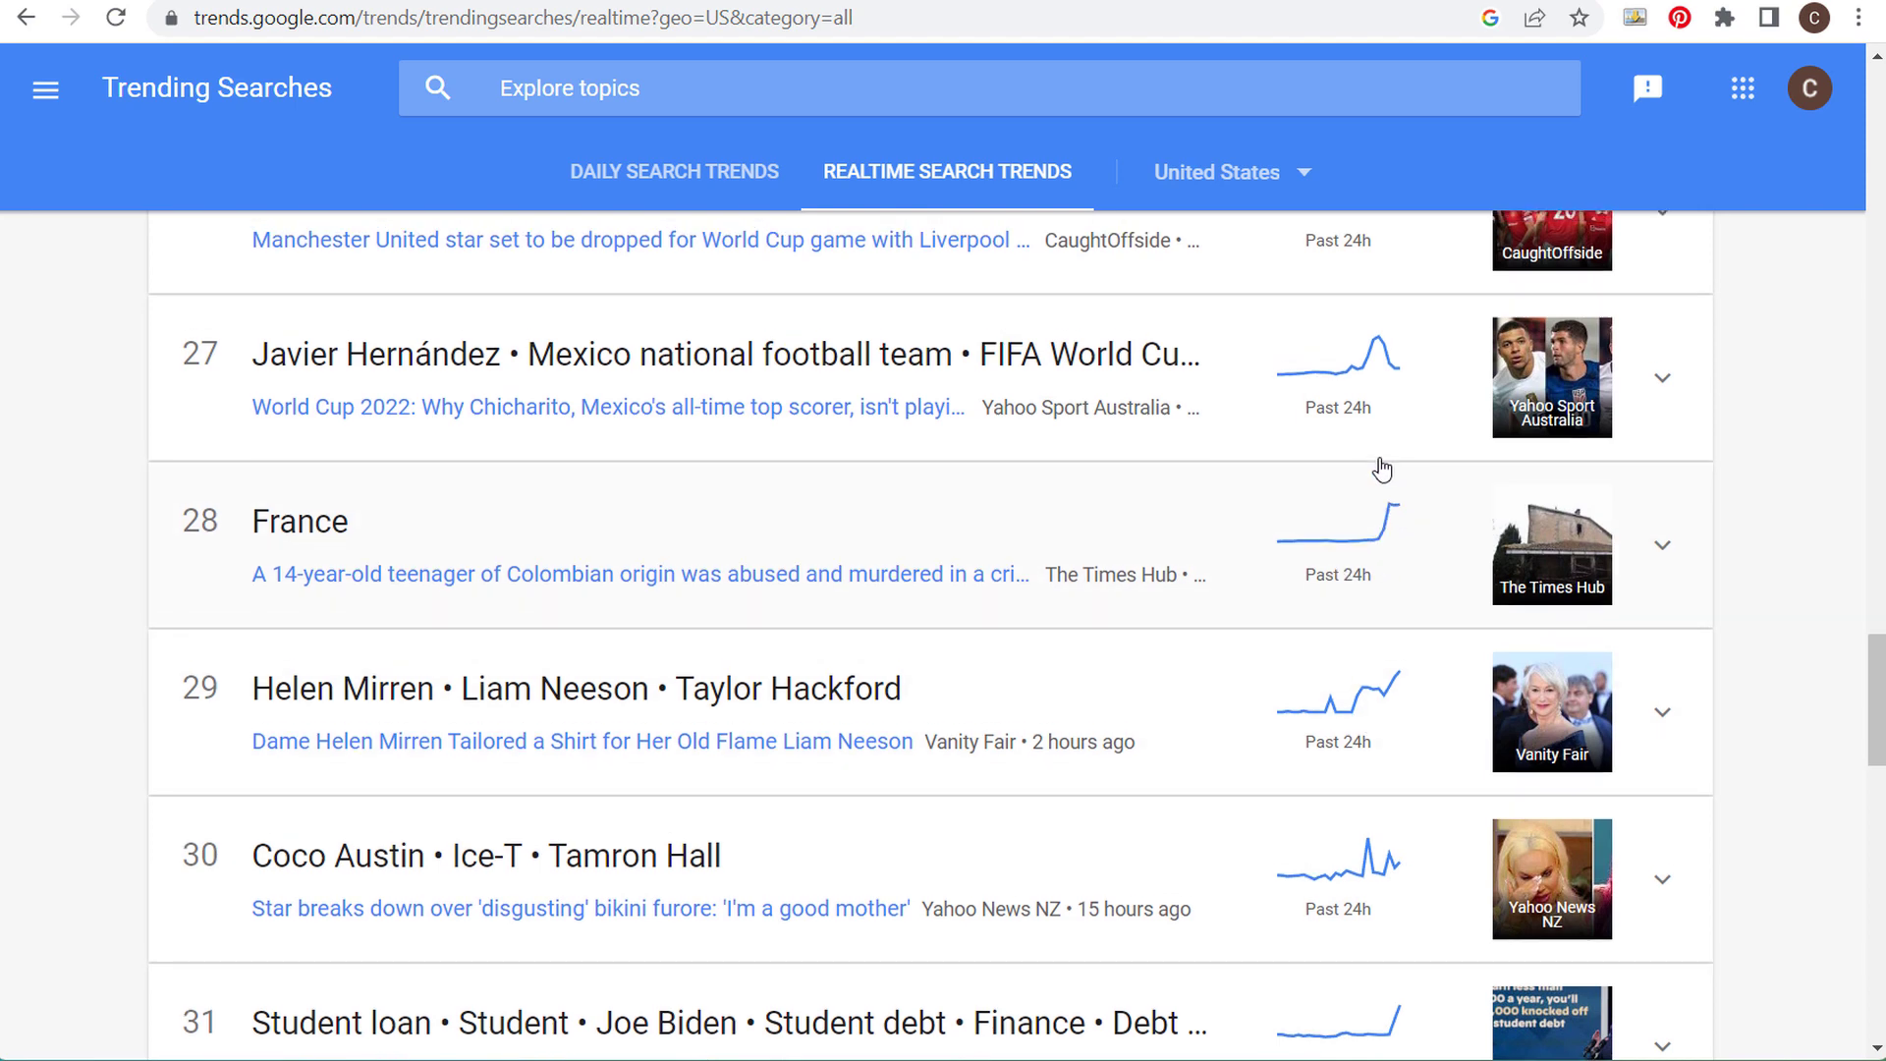
pyautogui.scroll(3, 1385, 472)
pyautogui.scroll(20, 1390, 579)
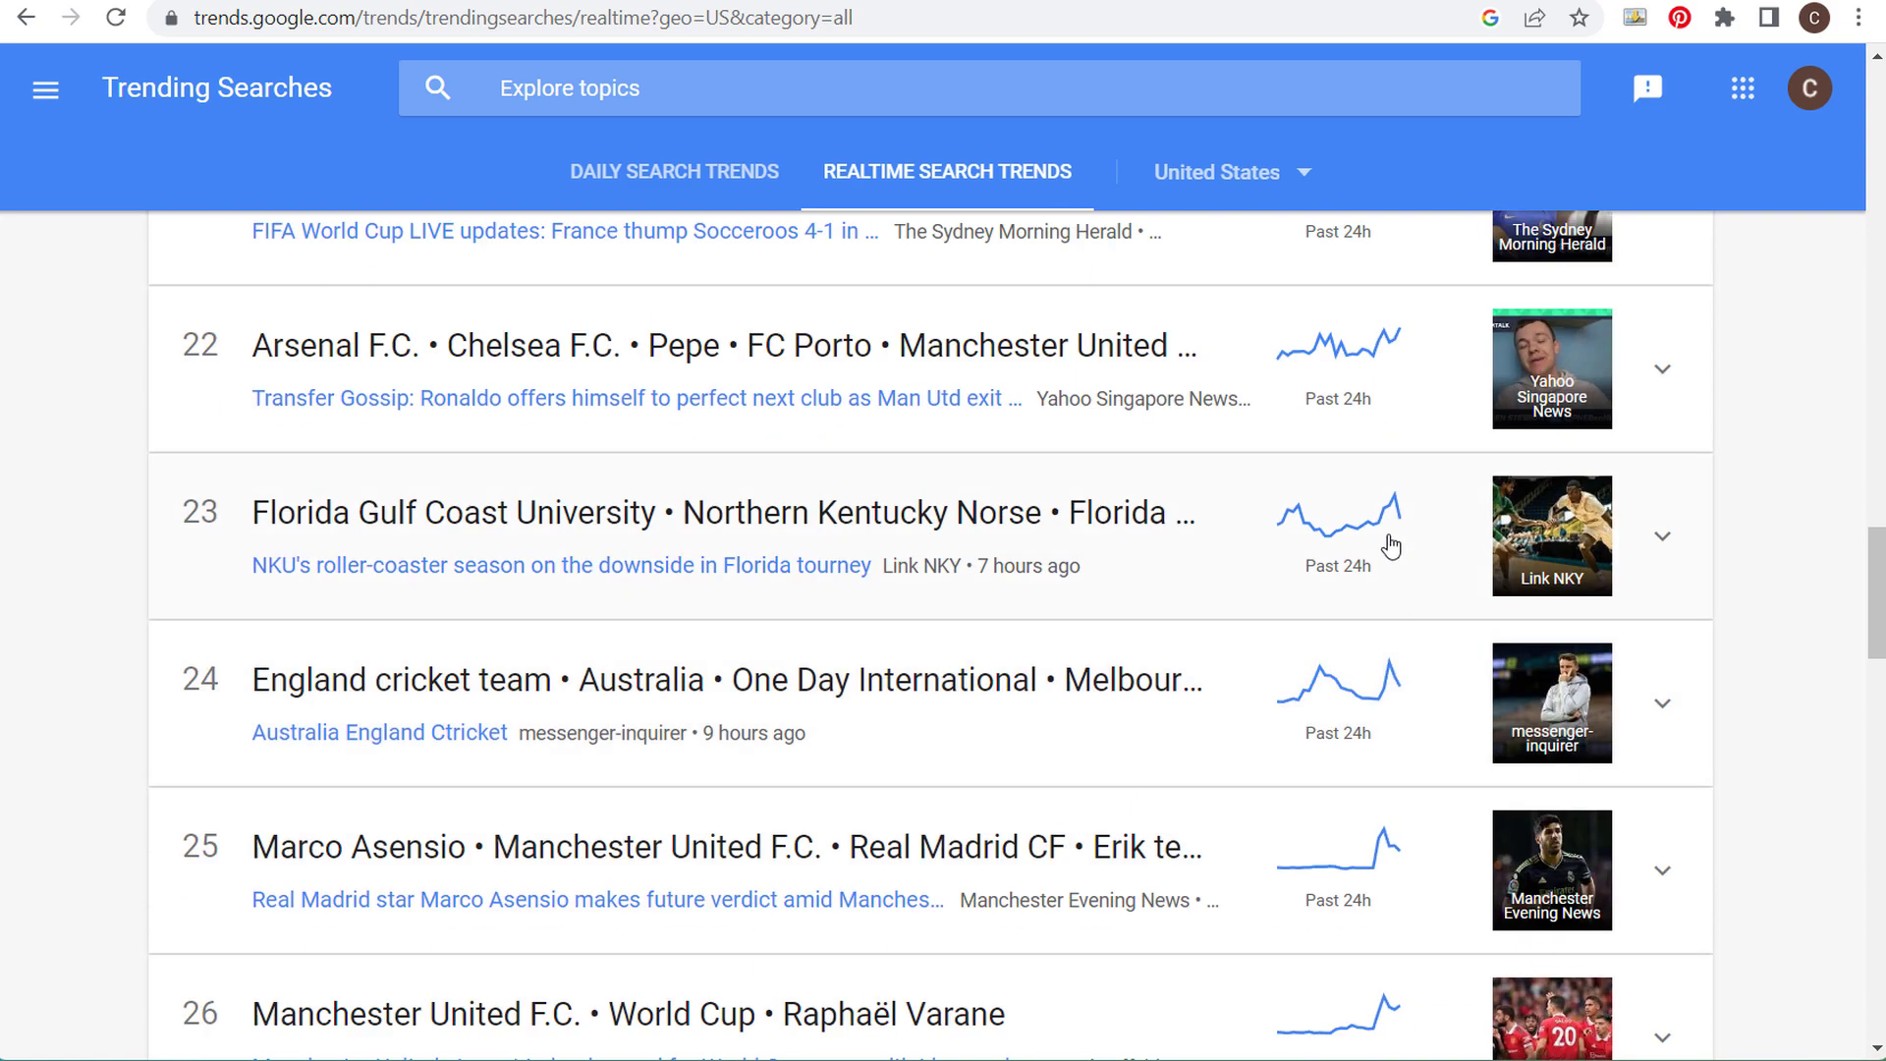
pyautogui.scroll(20, 656, 595)
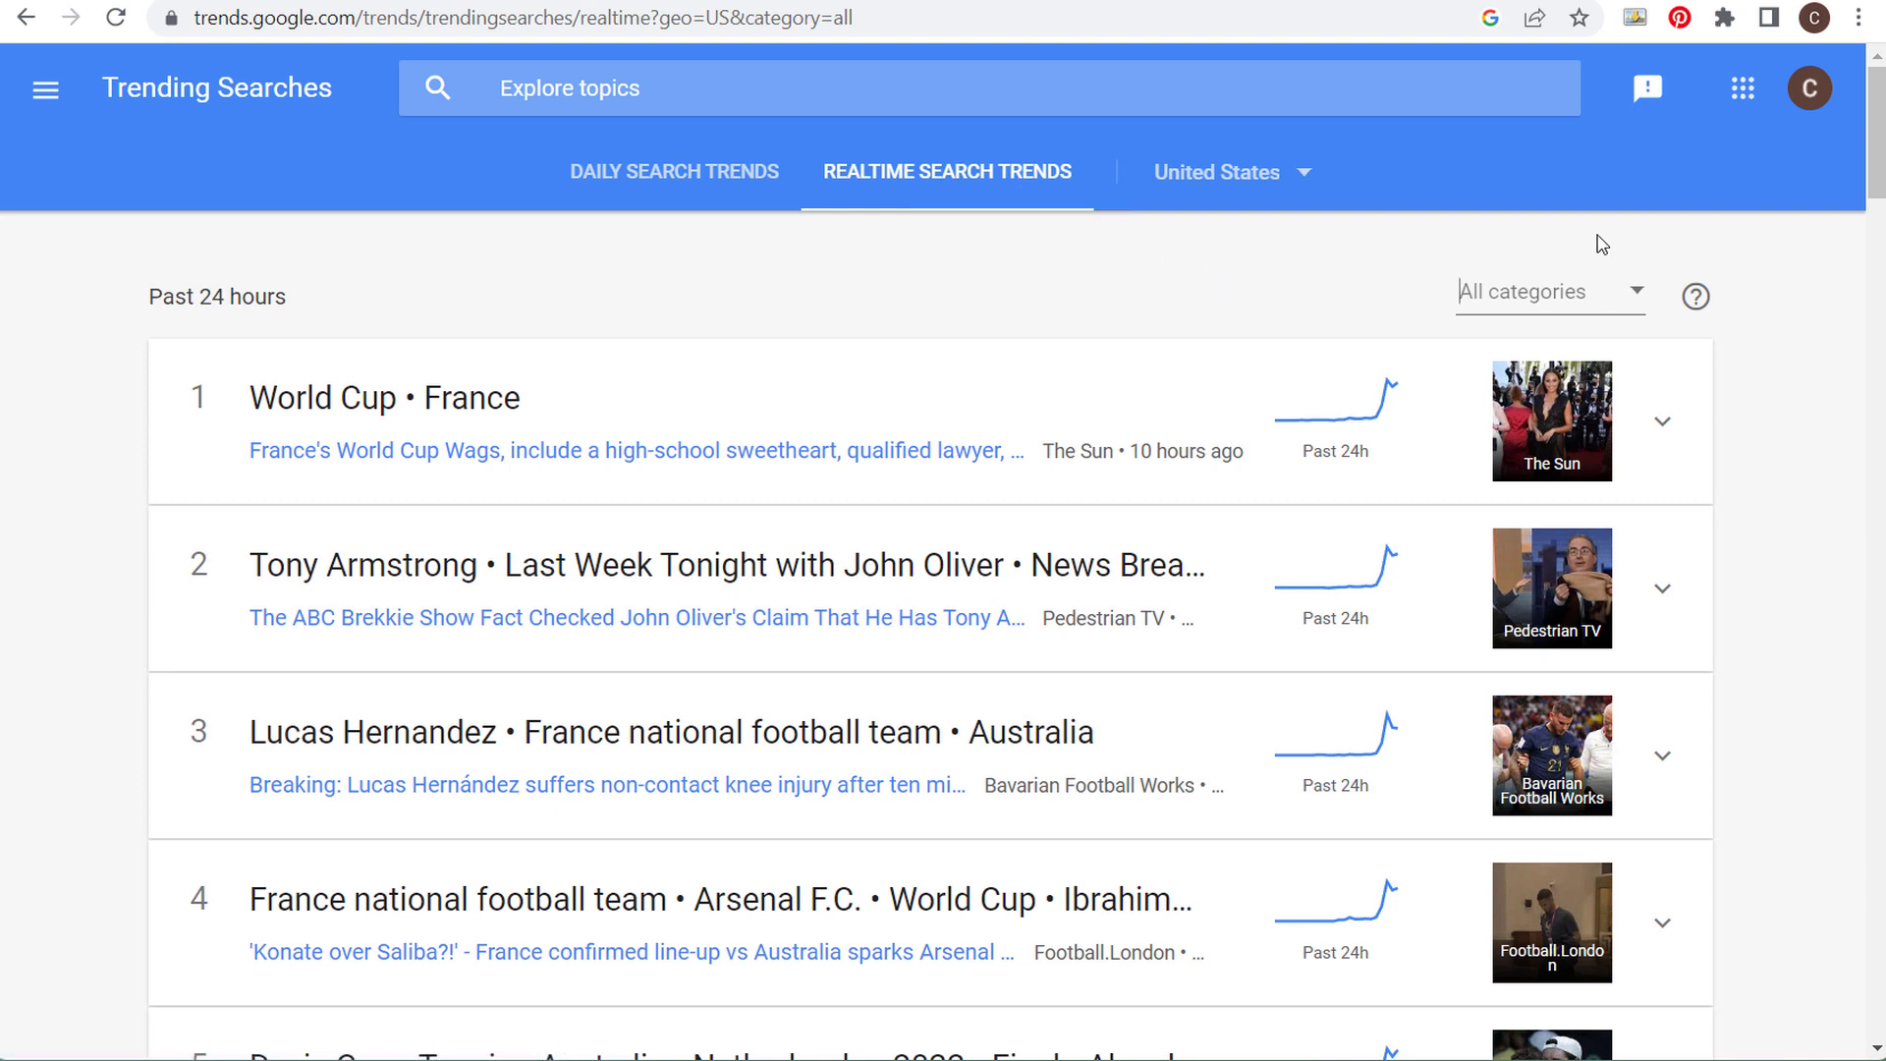
# - Filter the realtime search trends to the Business category, check the other available categories, and look through the business stories
pyautogui.click(1572, 292)
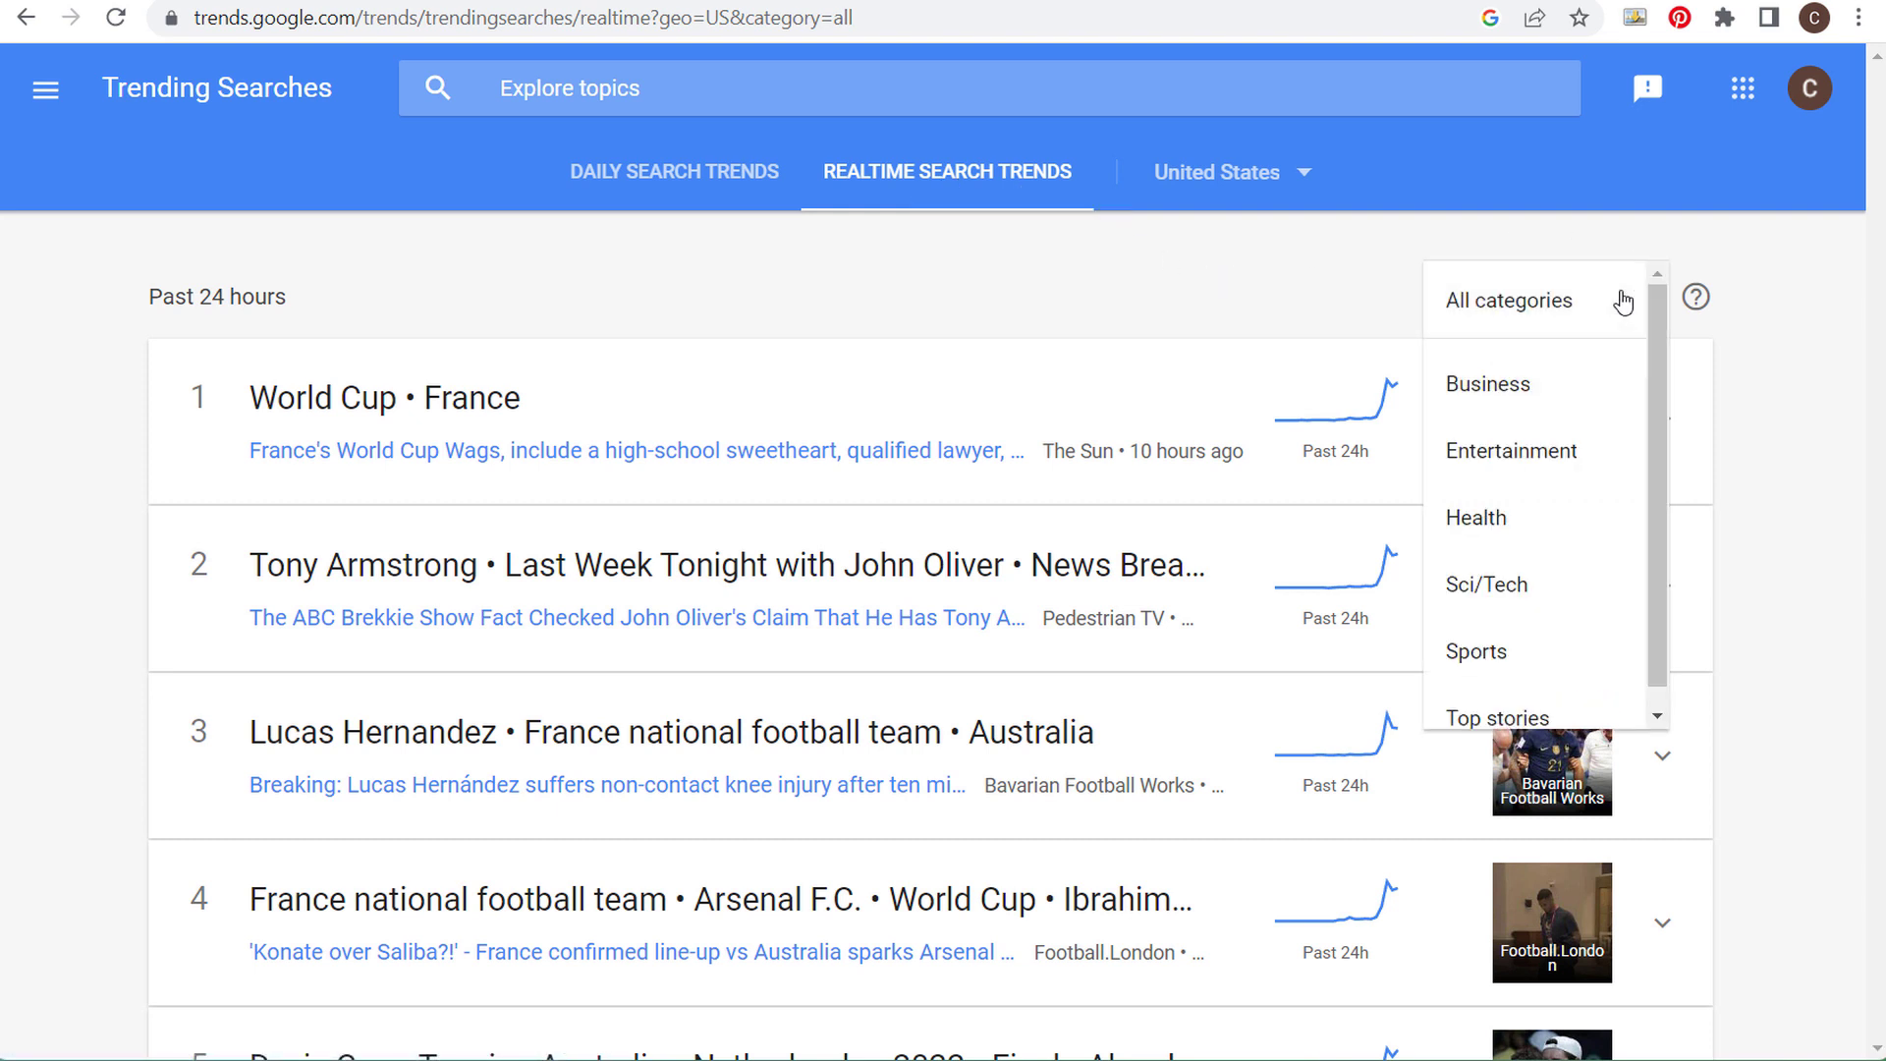
pyautogui.click(1501, 403)
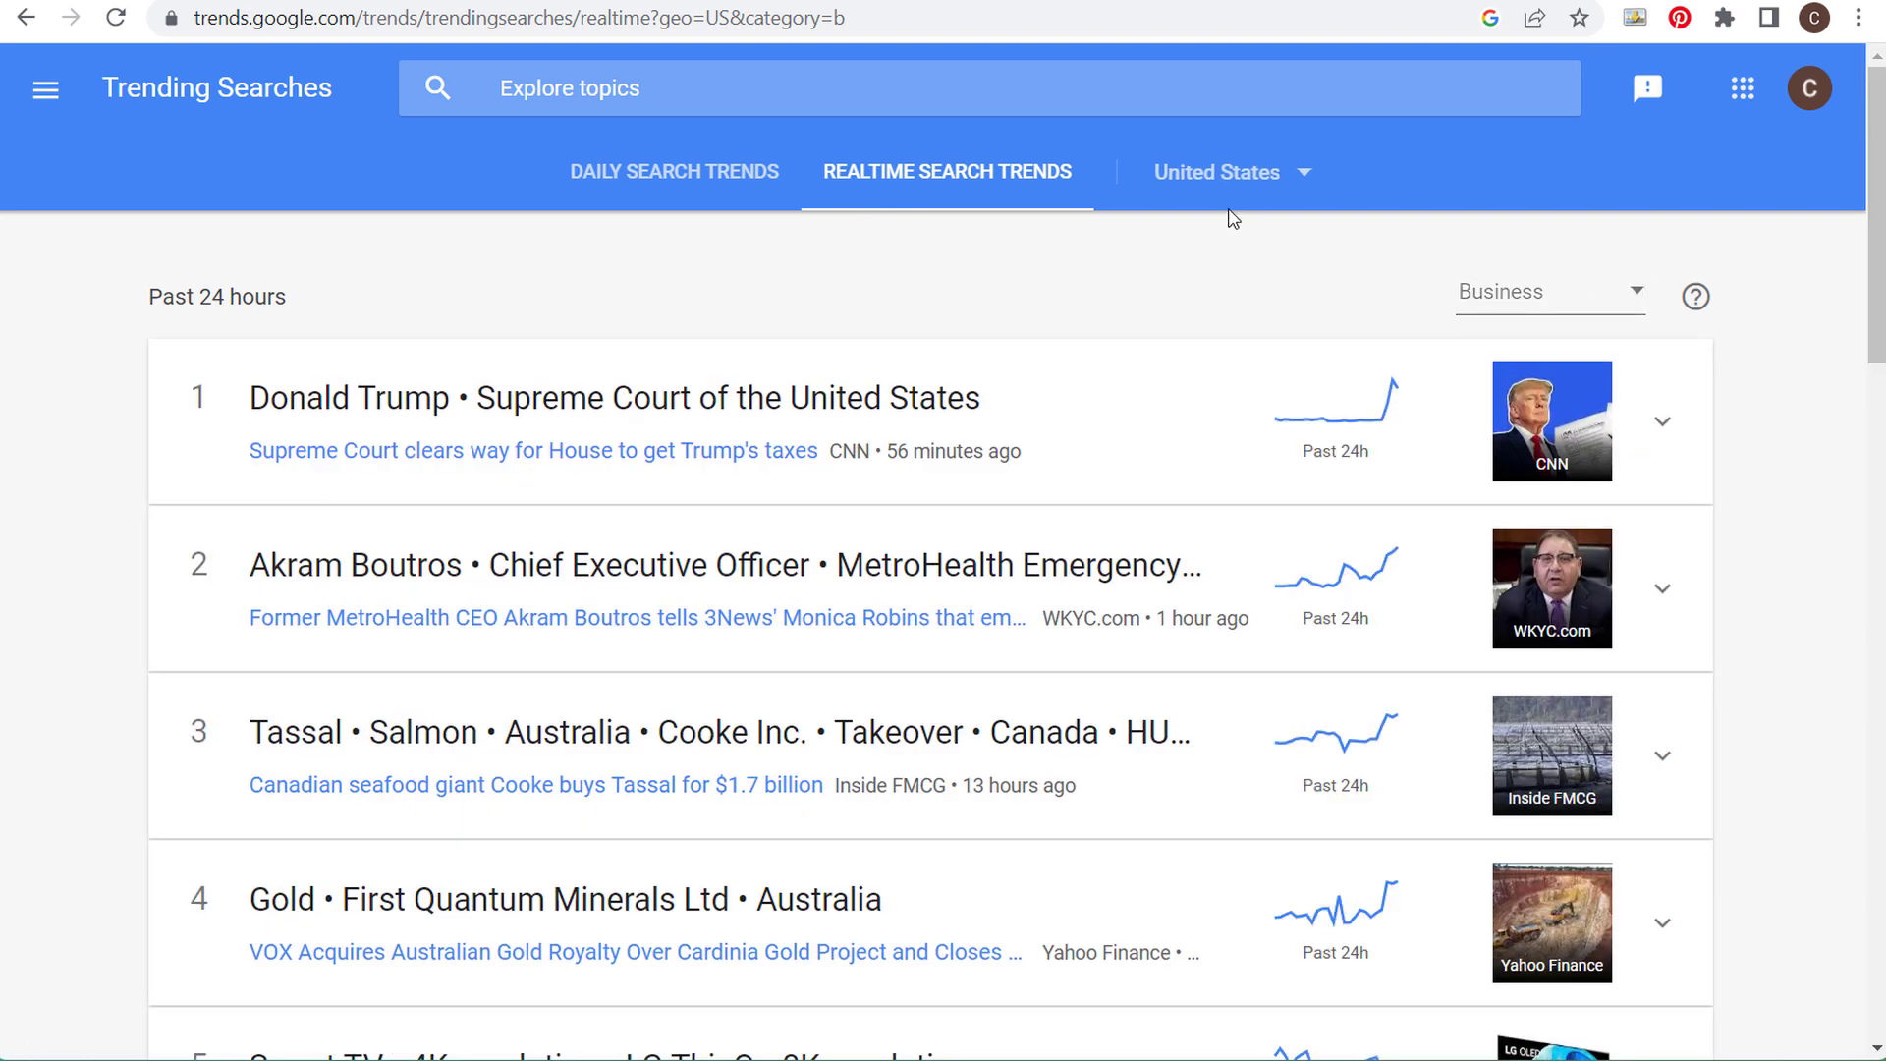
pyautogui.click(1615, 294)
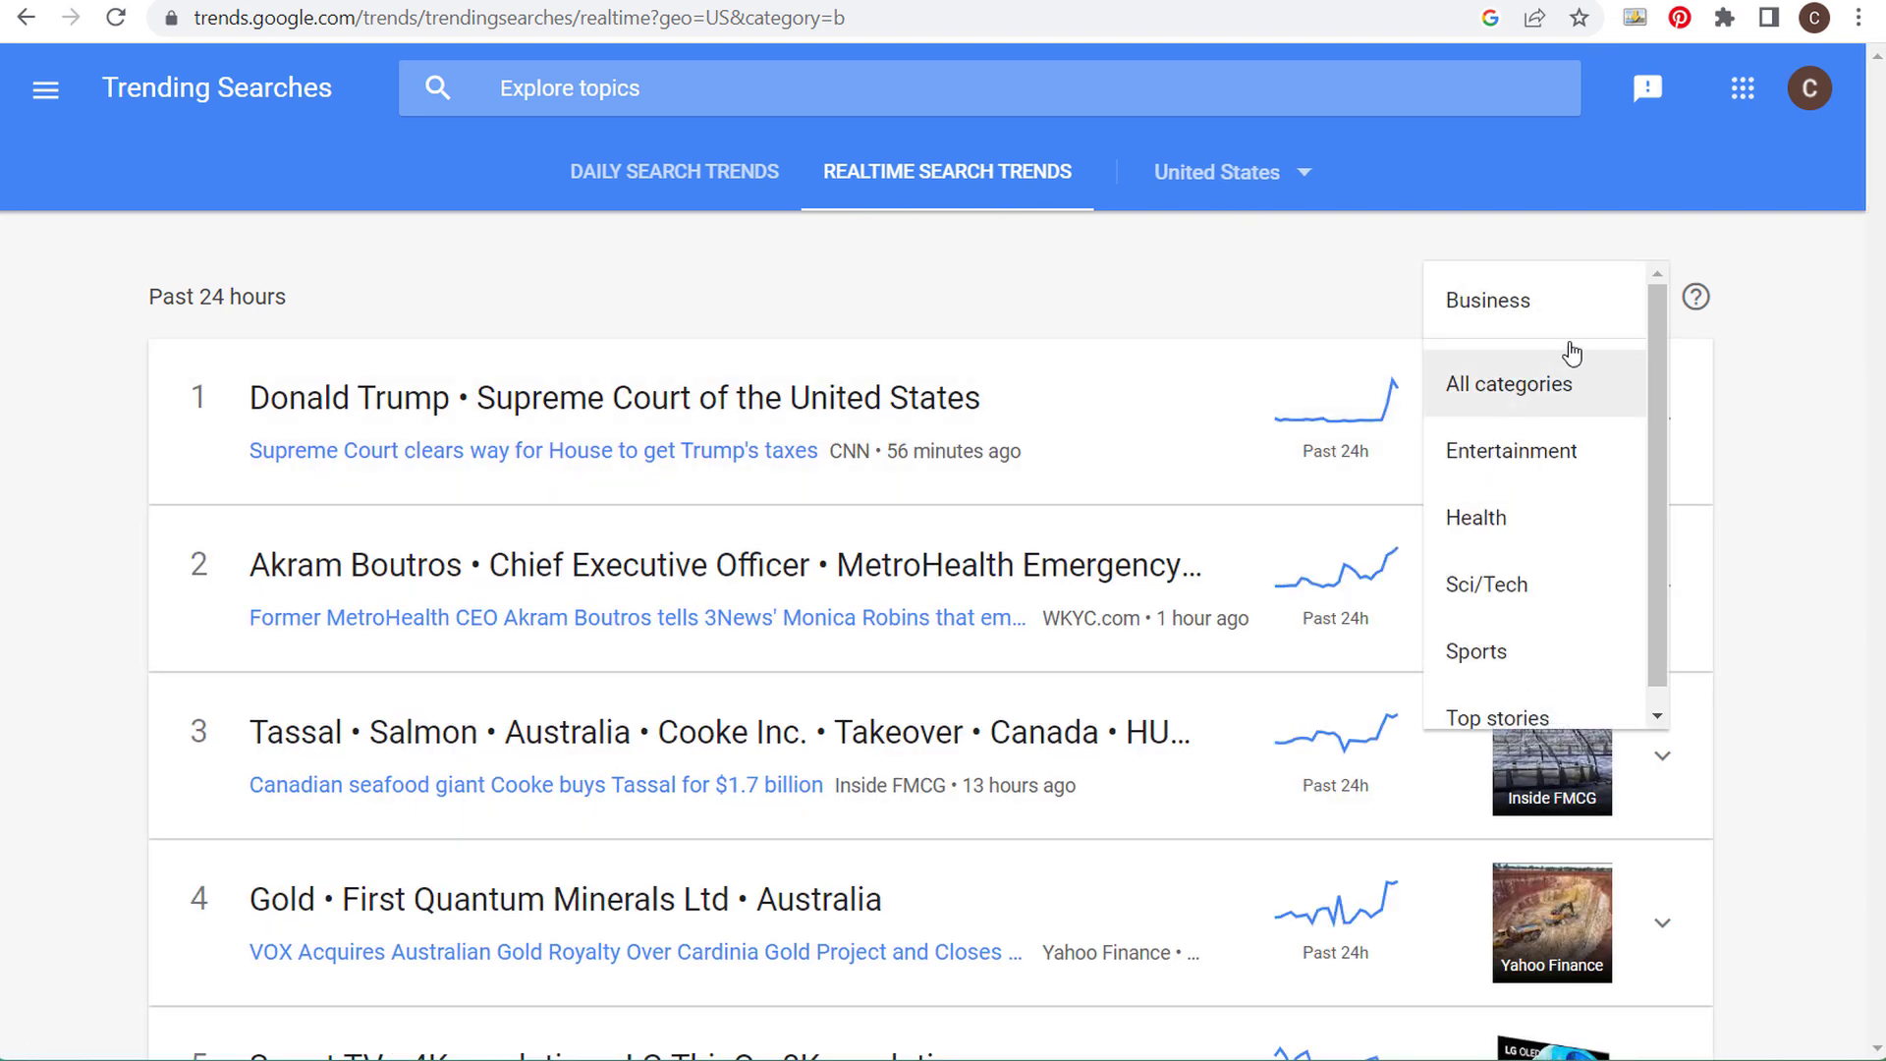
pyautogui.scroll(-1, 1548, 541)
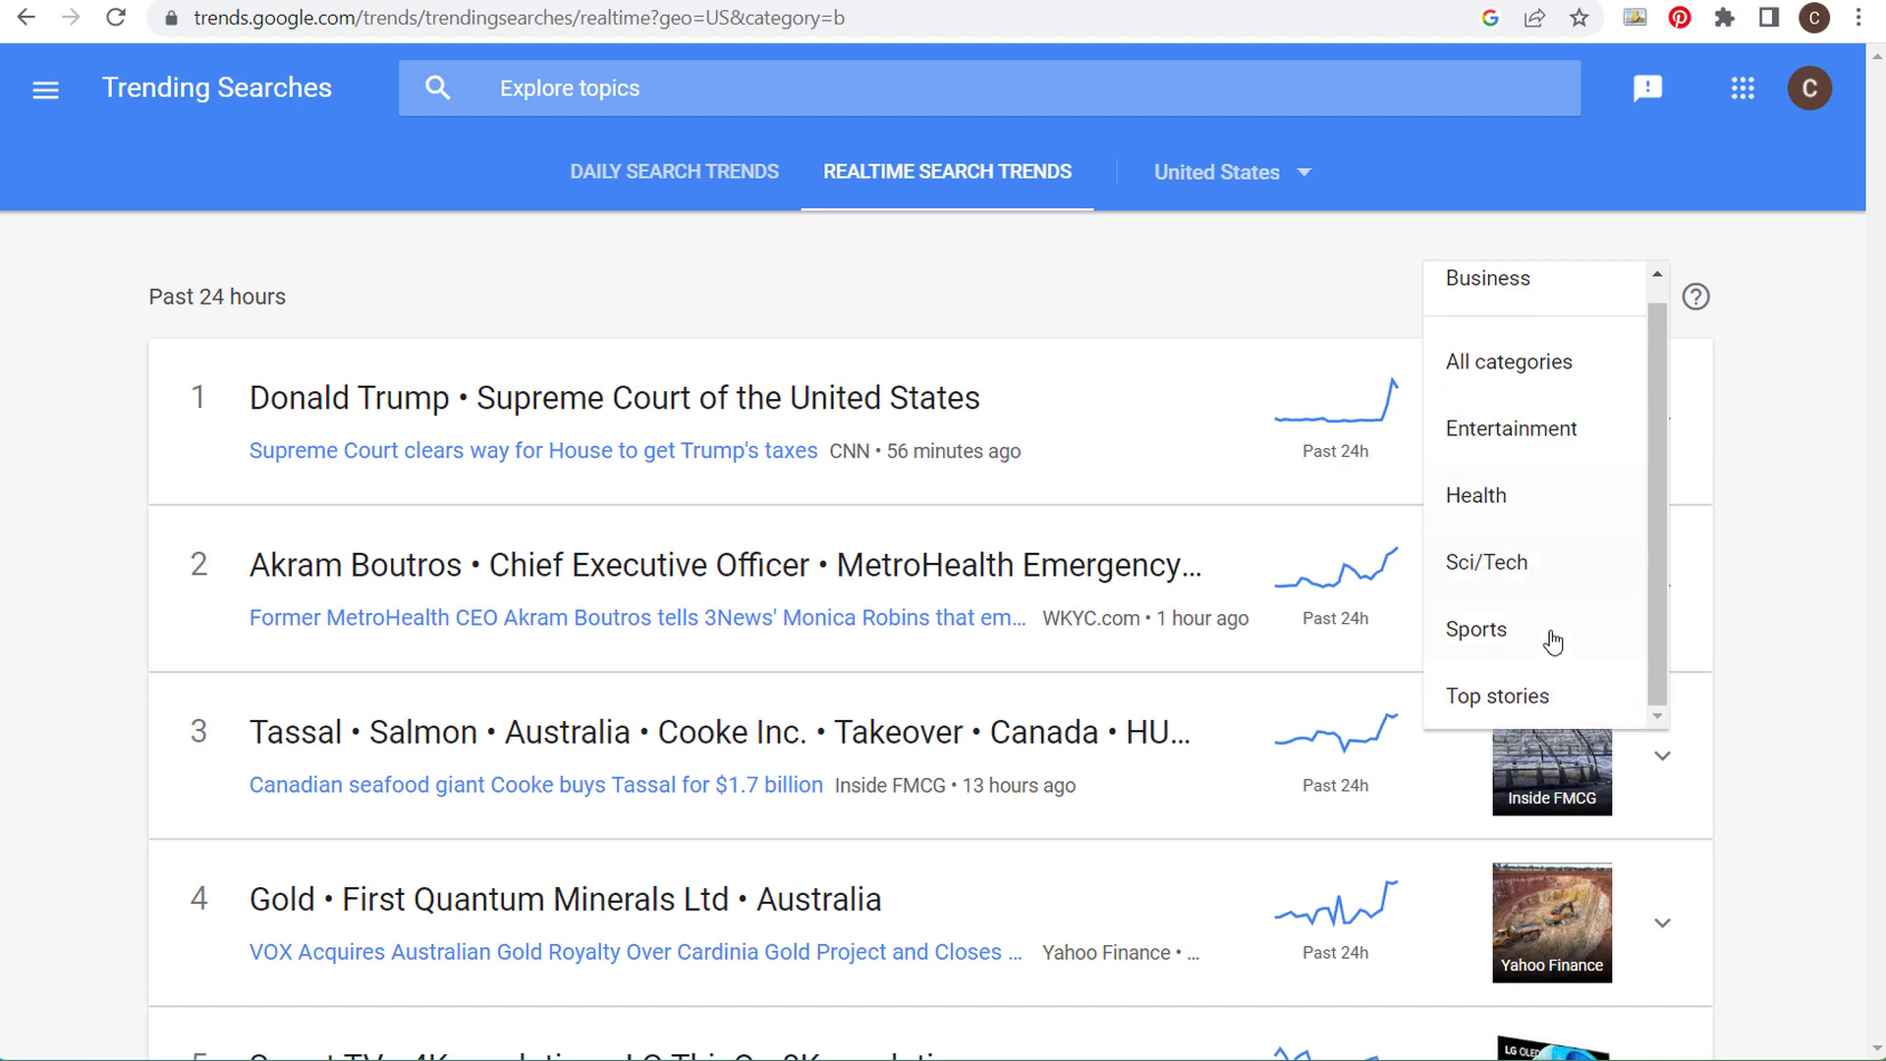
pyautogui.click(1150, 319)
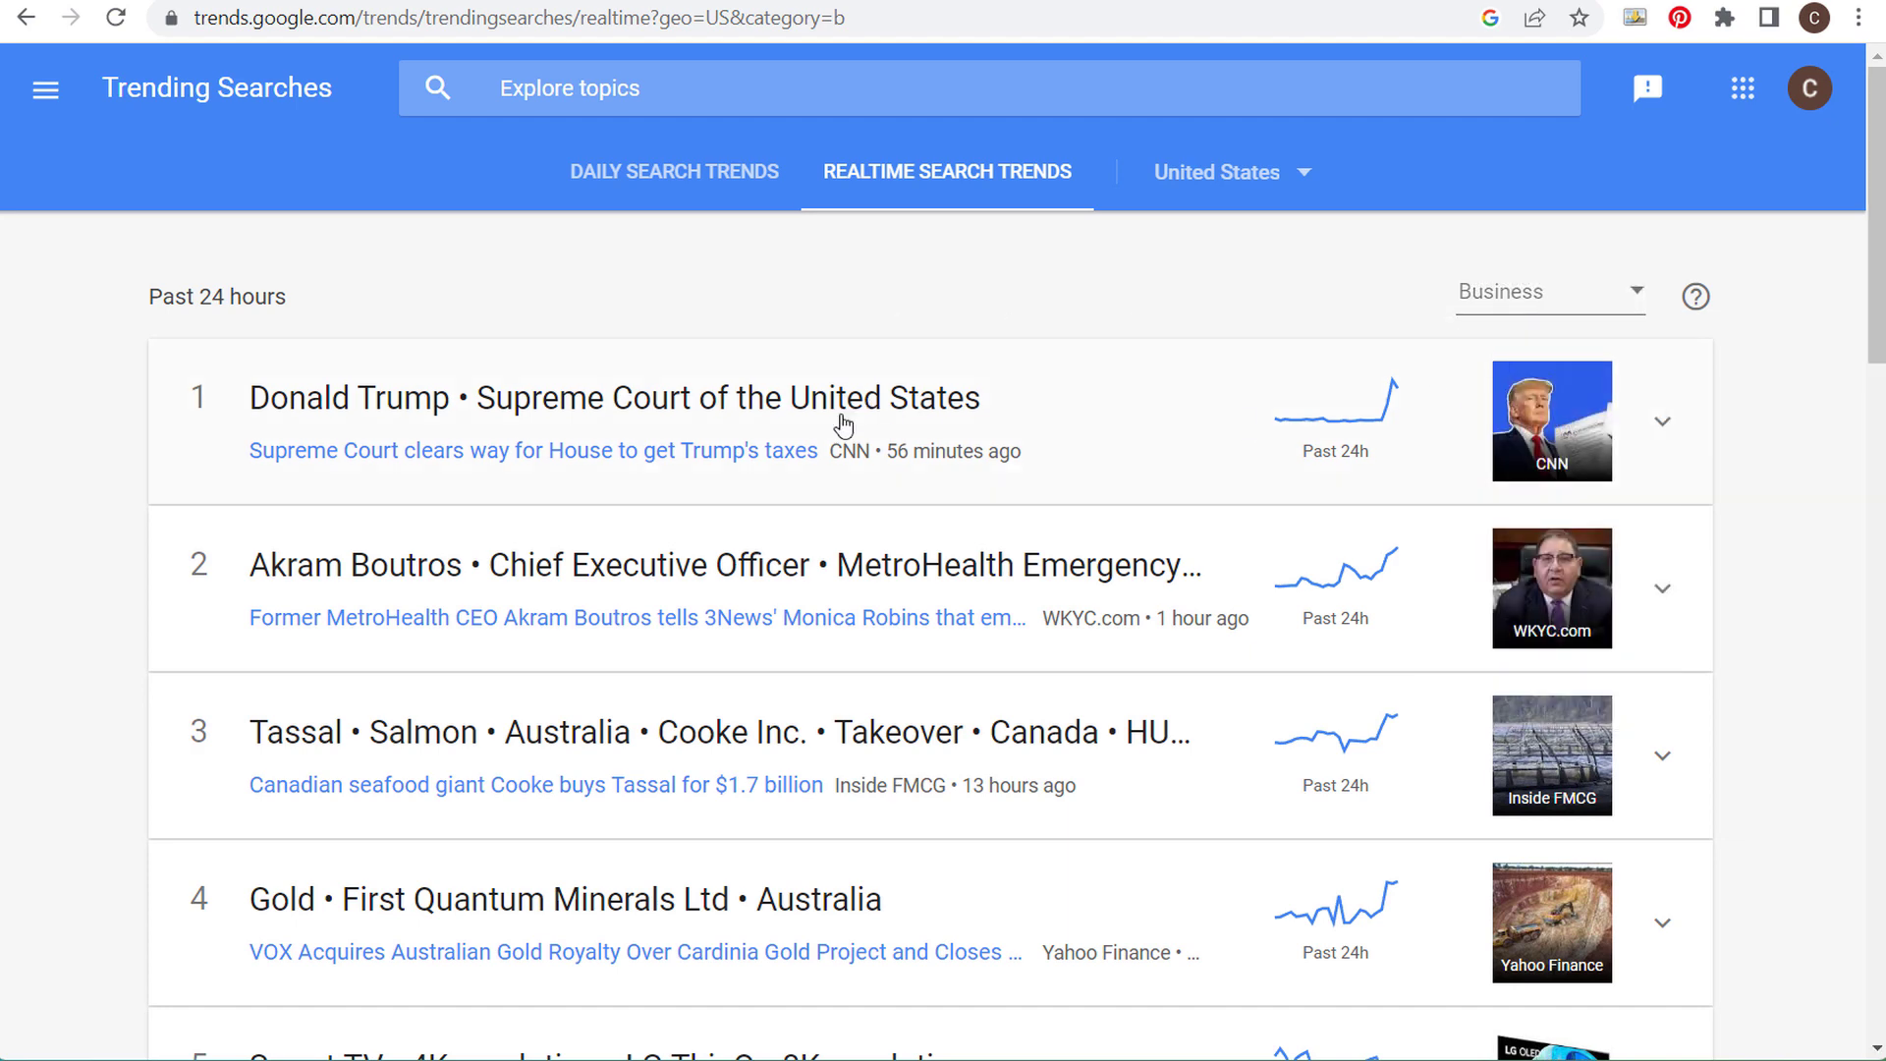
pyautogui.scroll(-3, 192, 407)
pyautogui.scroll(-3, 737, 429)
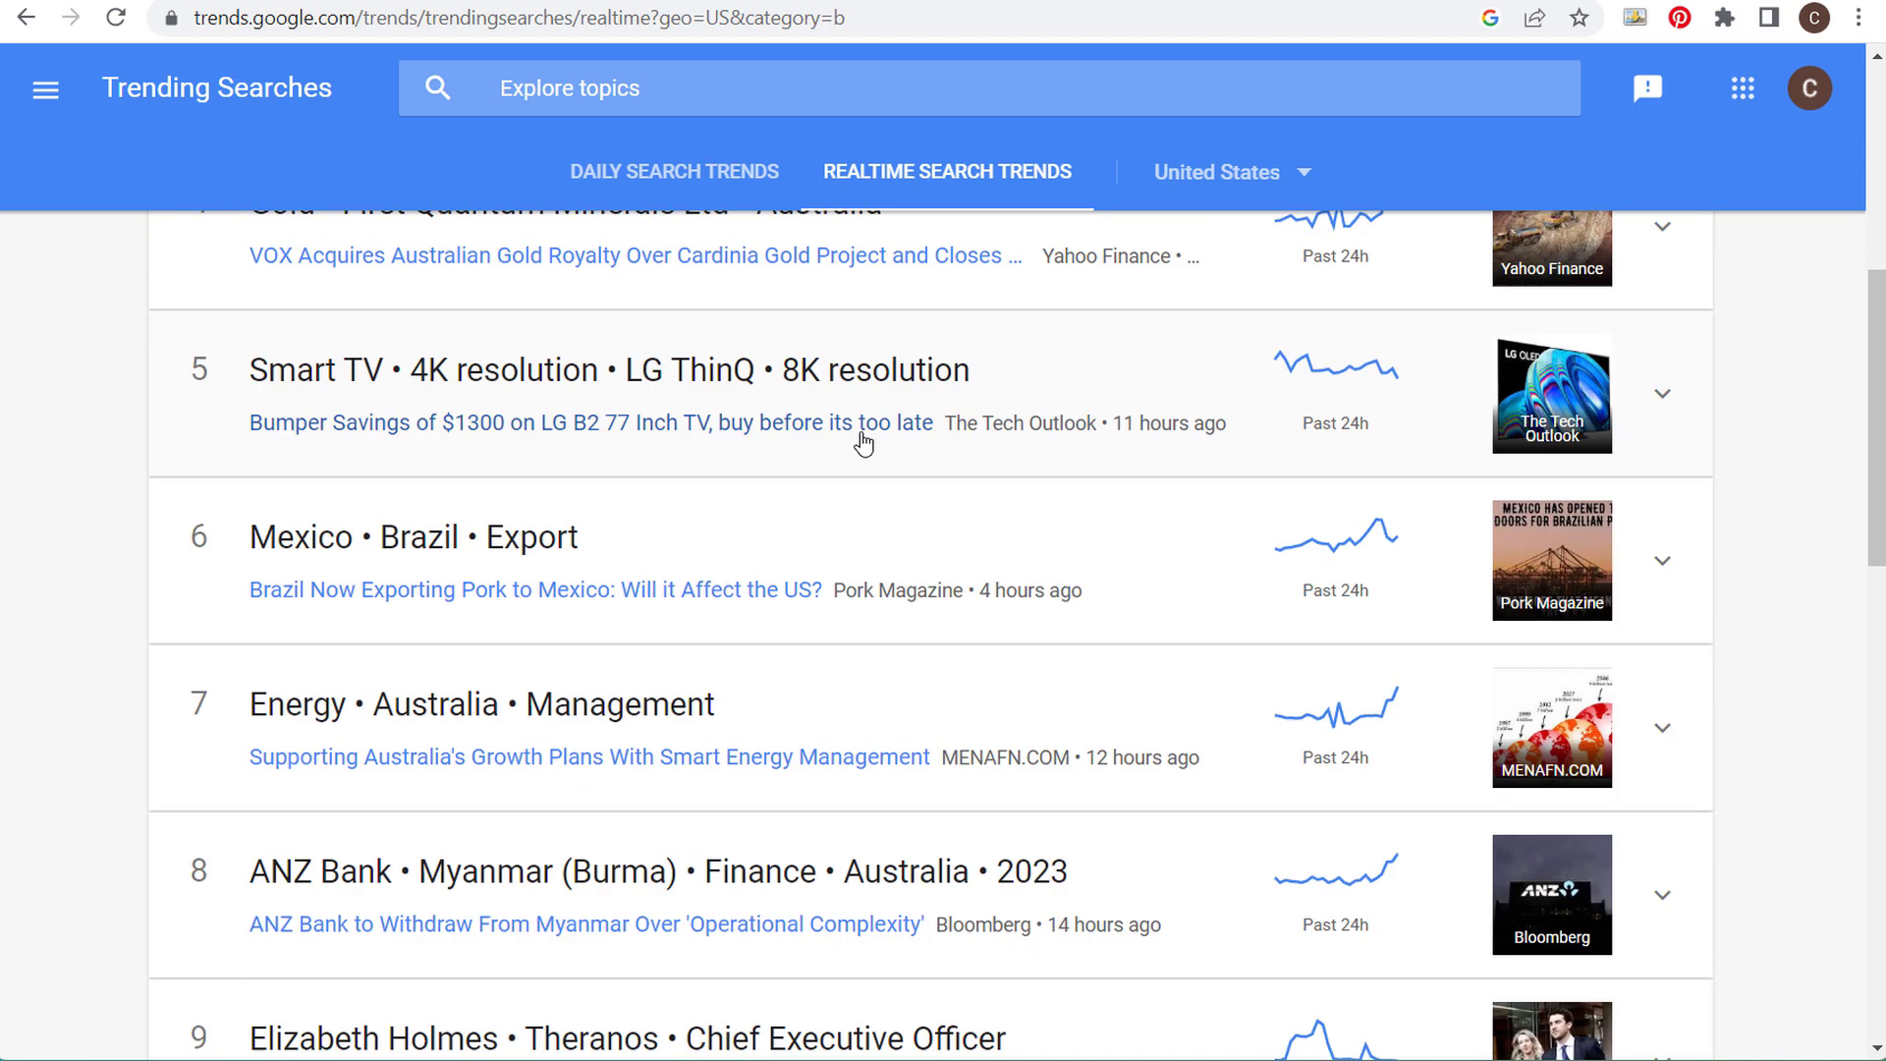
pyautogui.scroll(7, 864, 438)
# - Filter the realtime search trends to Sci/Tech, highlight the Past 24 hours heading, and look through the listed stories
pyautogui.click(1526, 307)
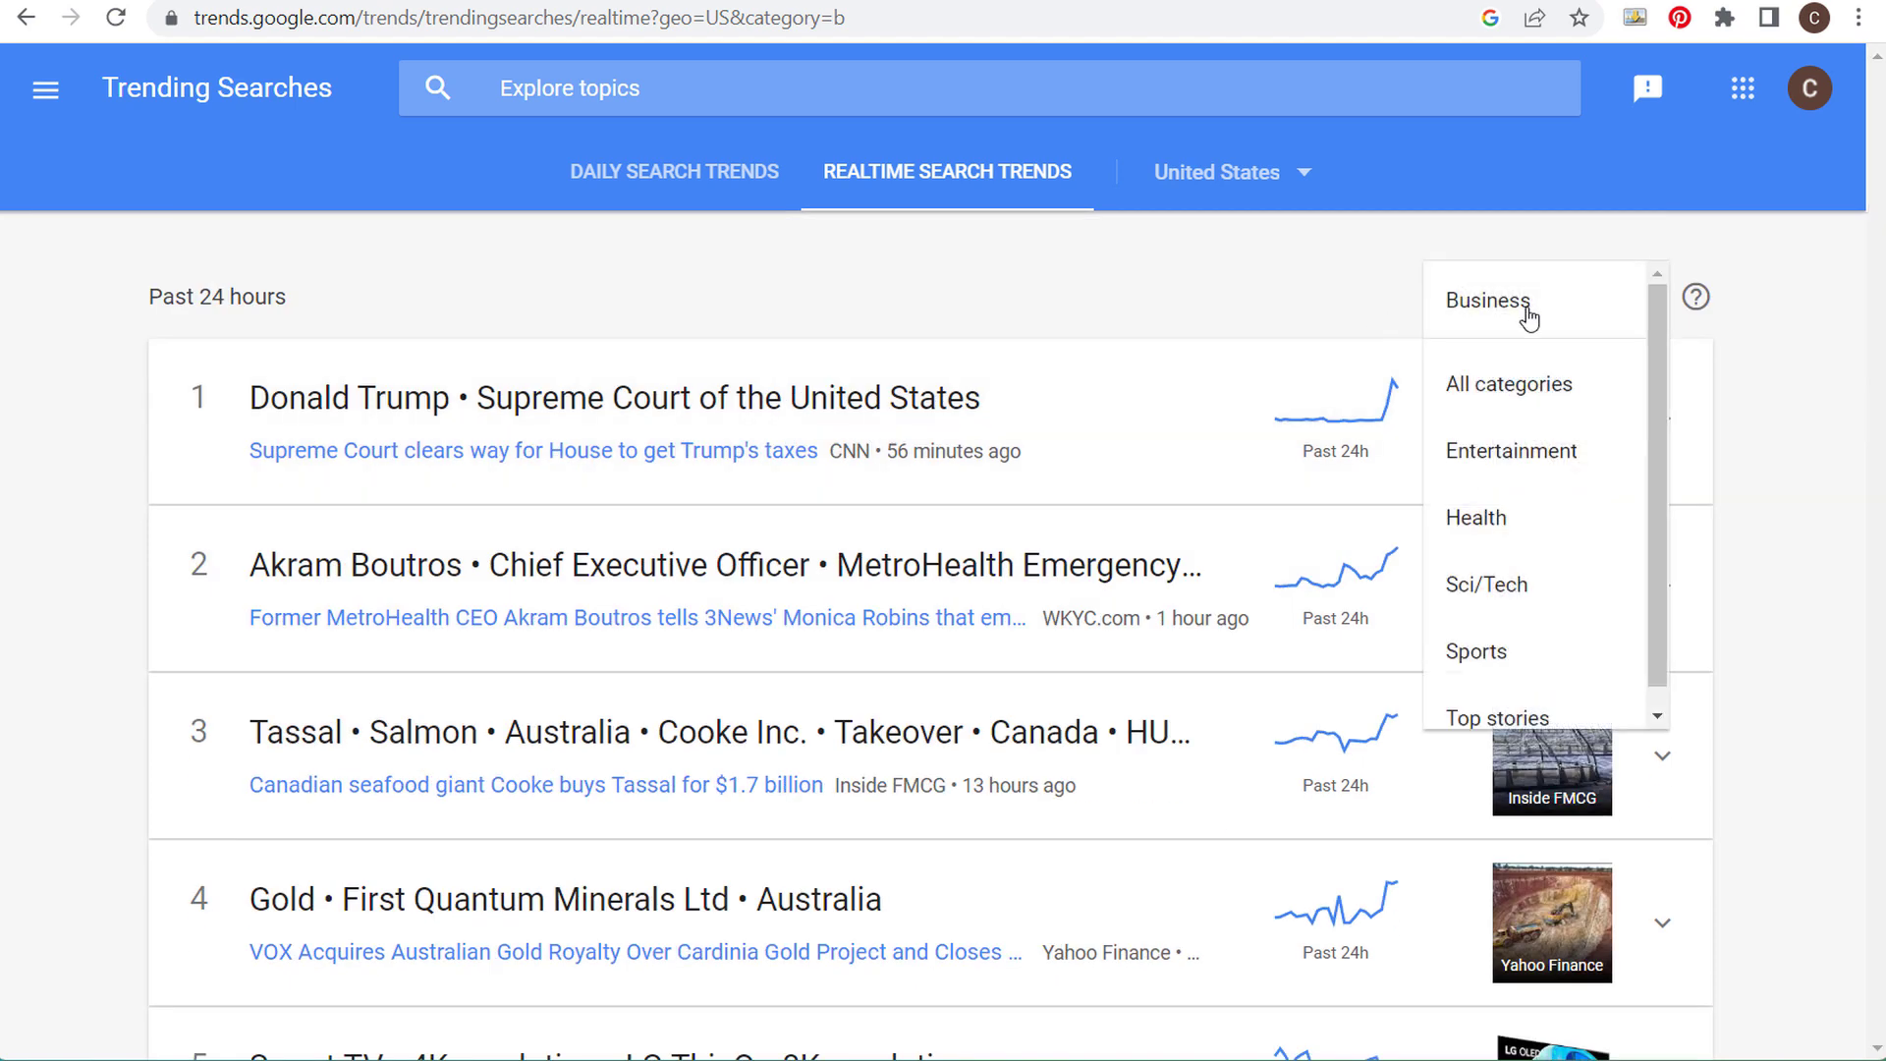
pyautogui.click(1551, 601)
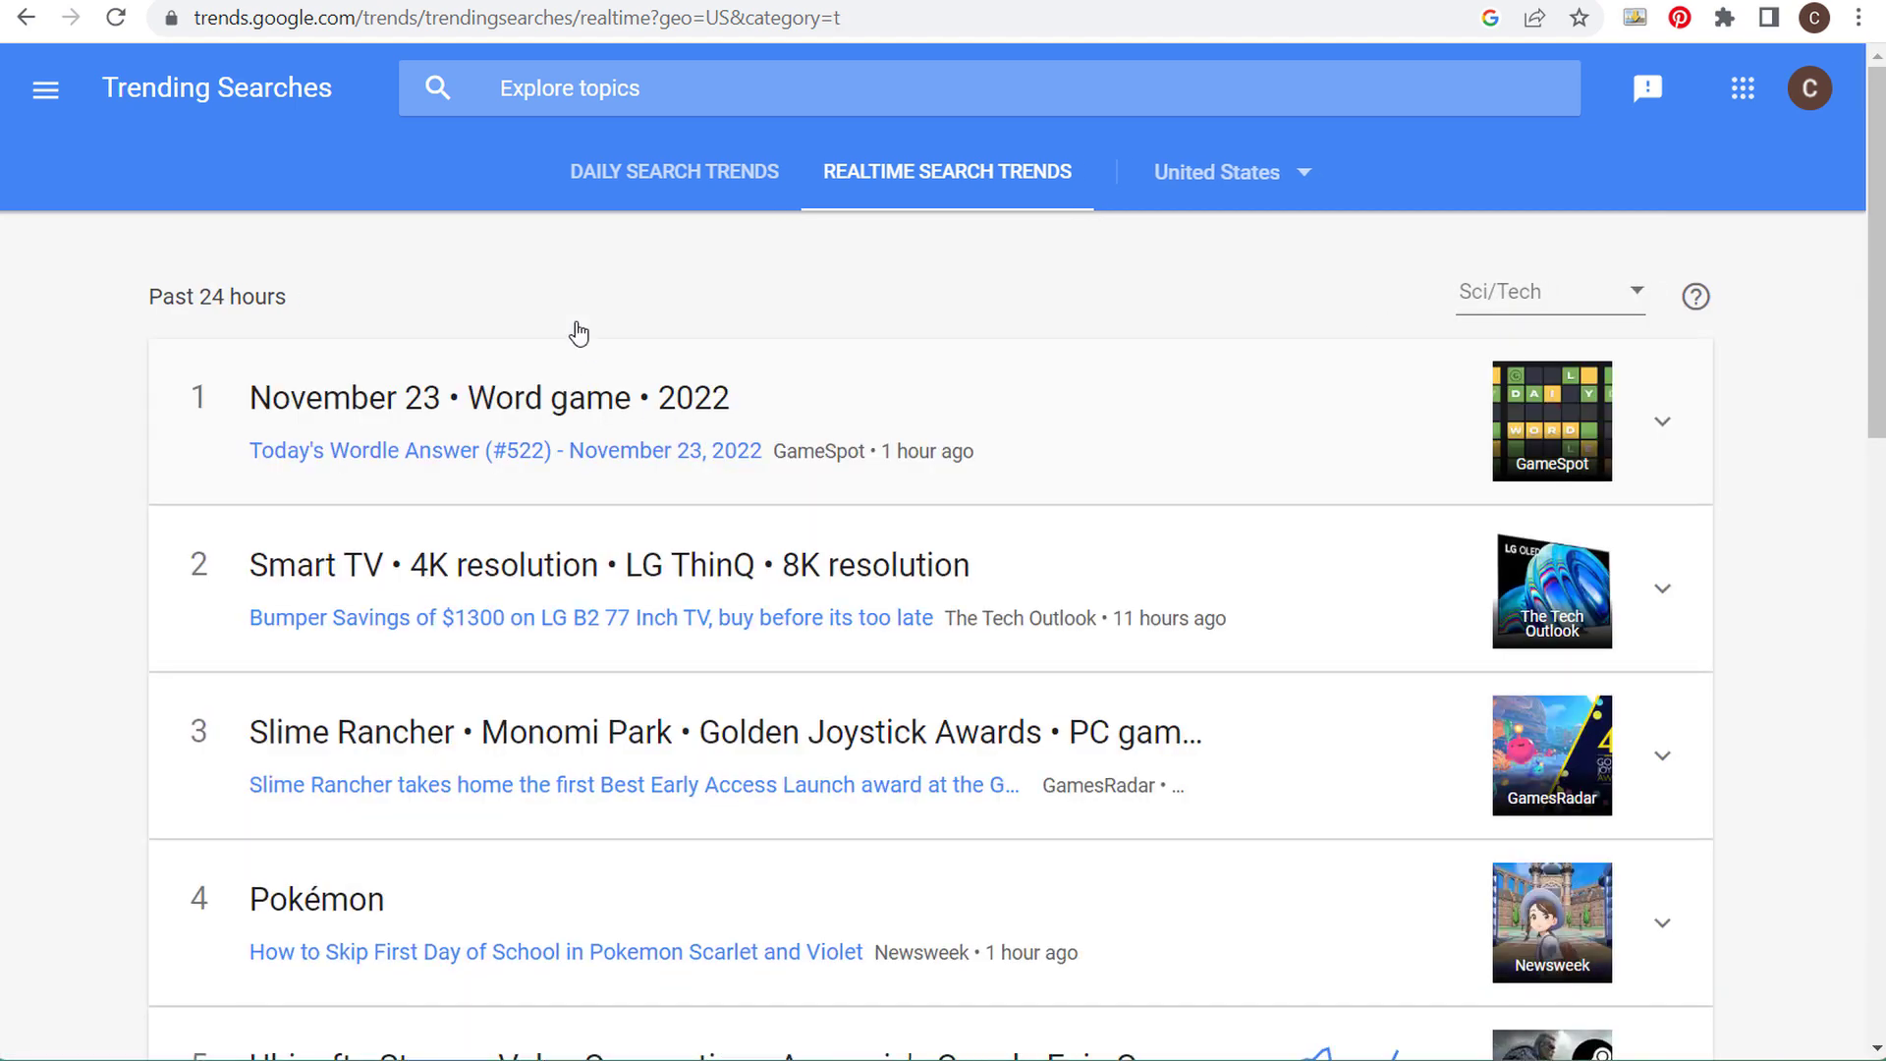
pyautogui.moveTo(163, 296); pyautogui.dragTo(477, 313)
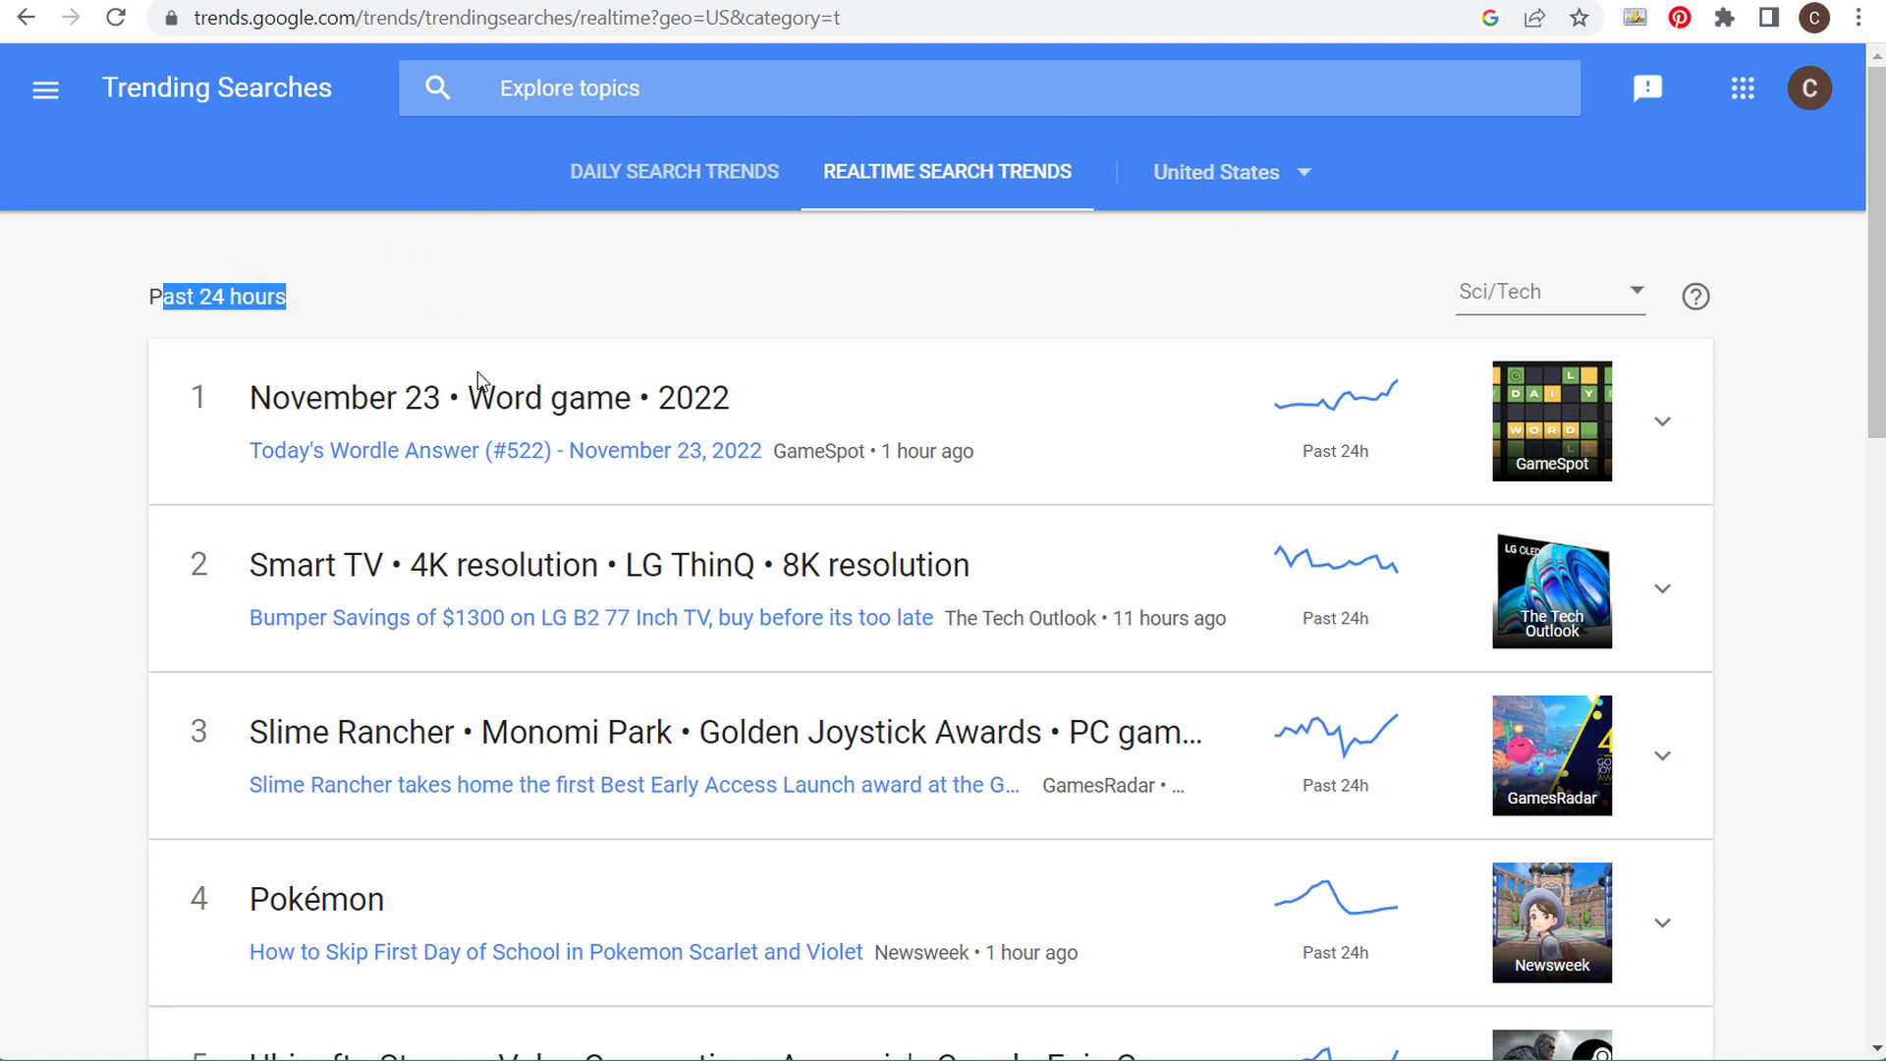
pyautogui.scroll(-15, 69, 462)
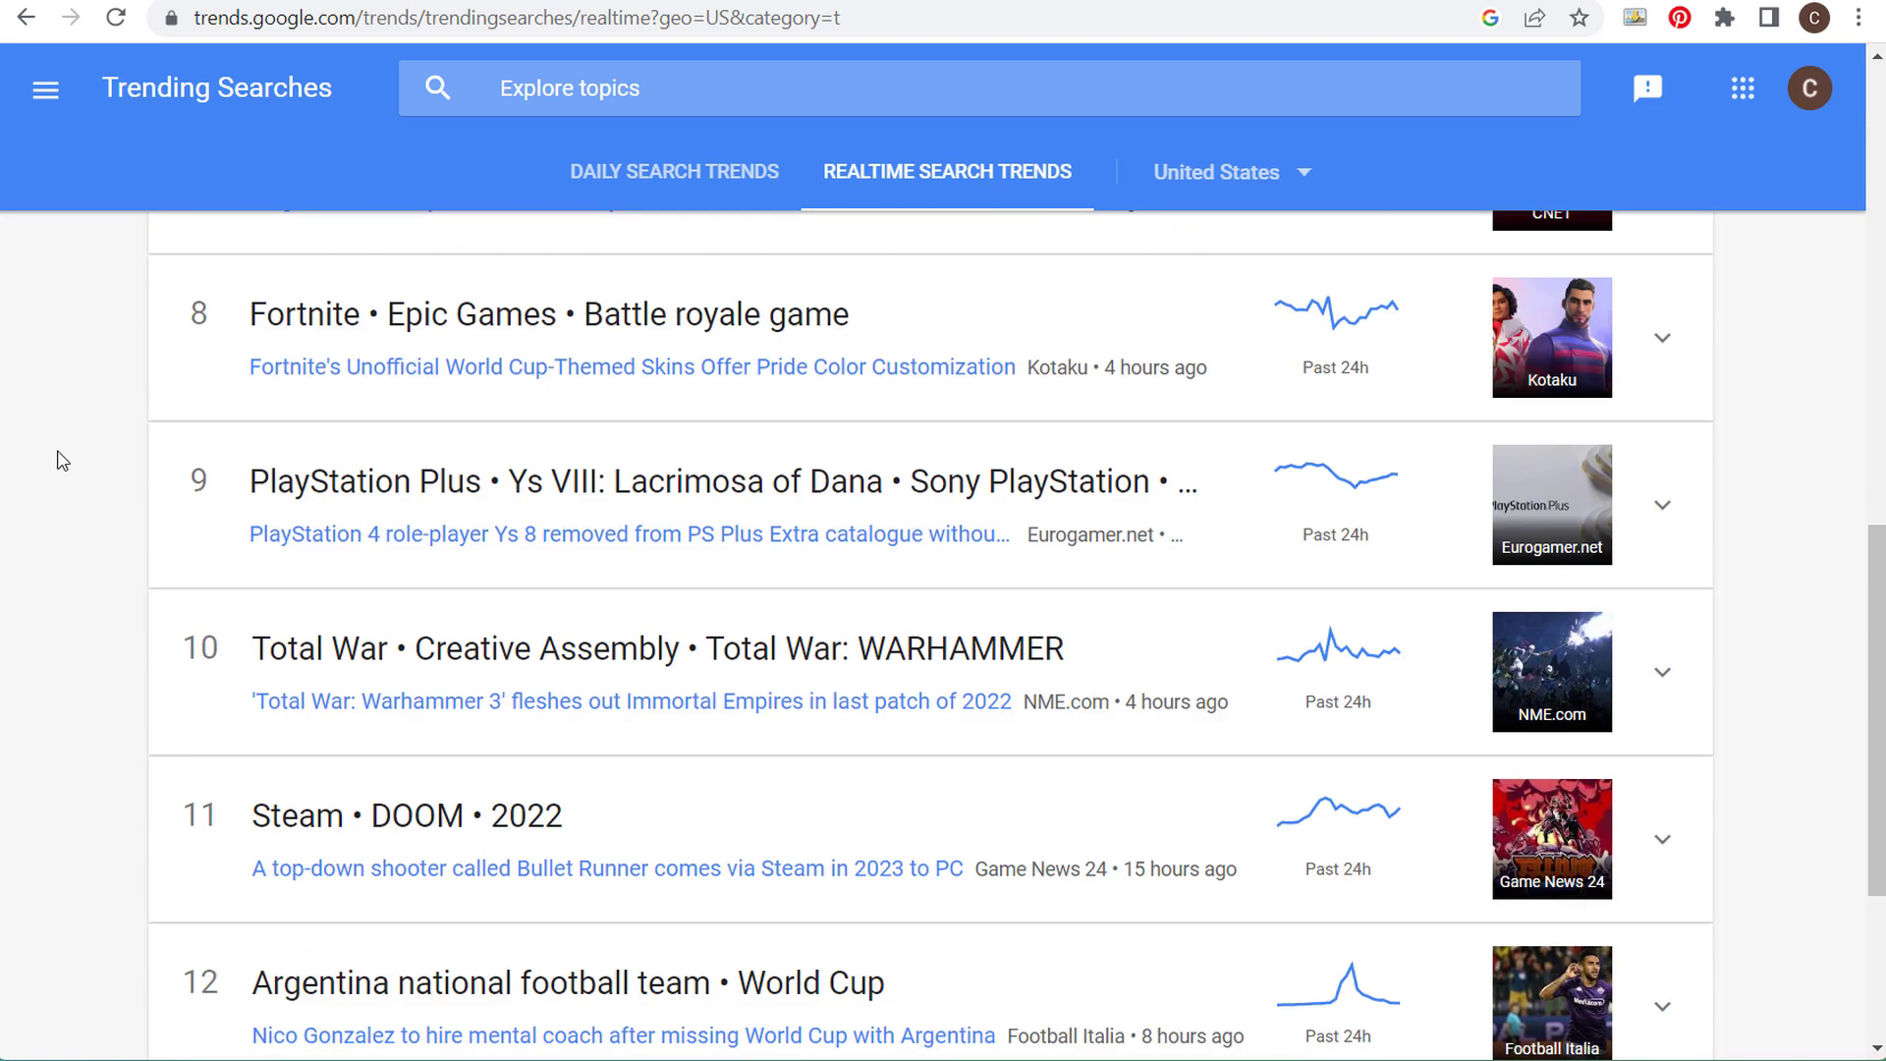
pyautogui.scroll(-2, 71, 466)
pyautogui.scroll(14, 69, 447)
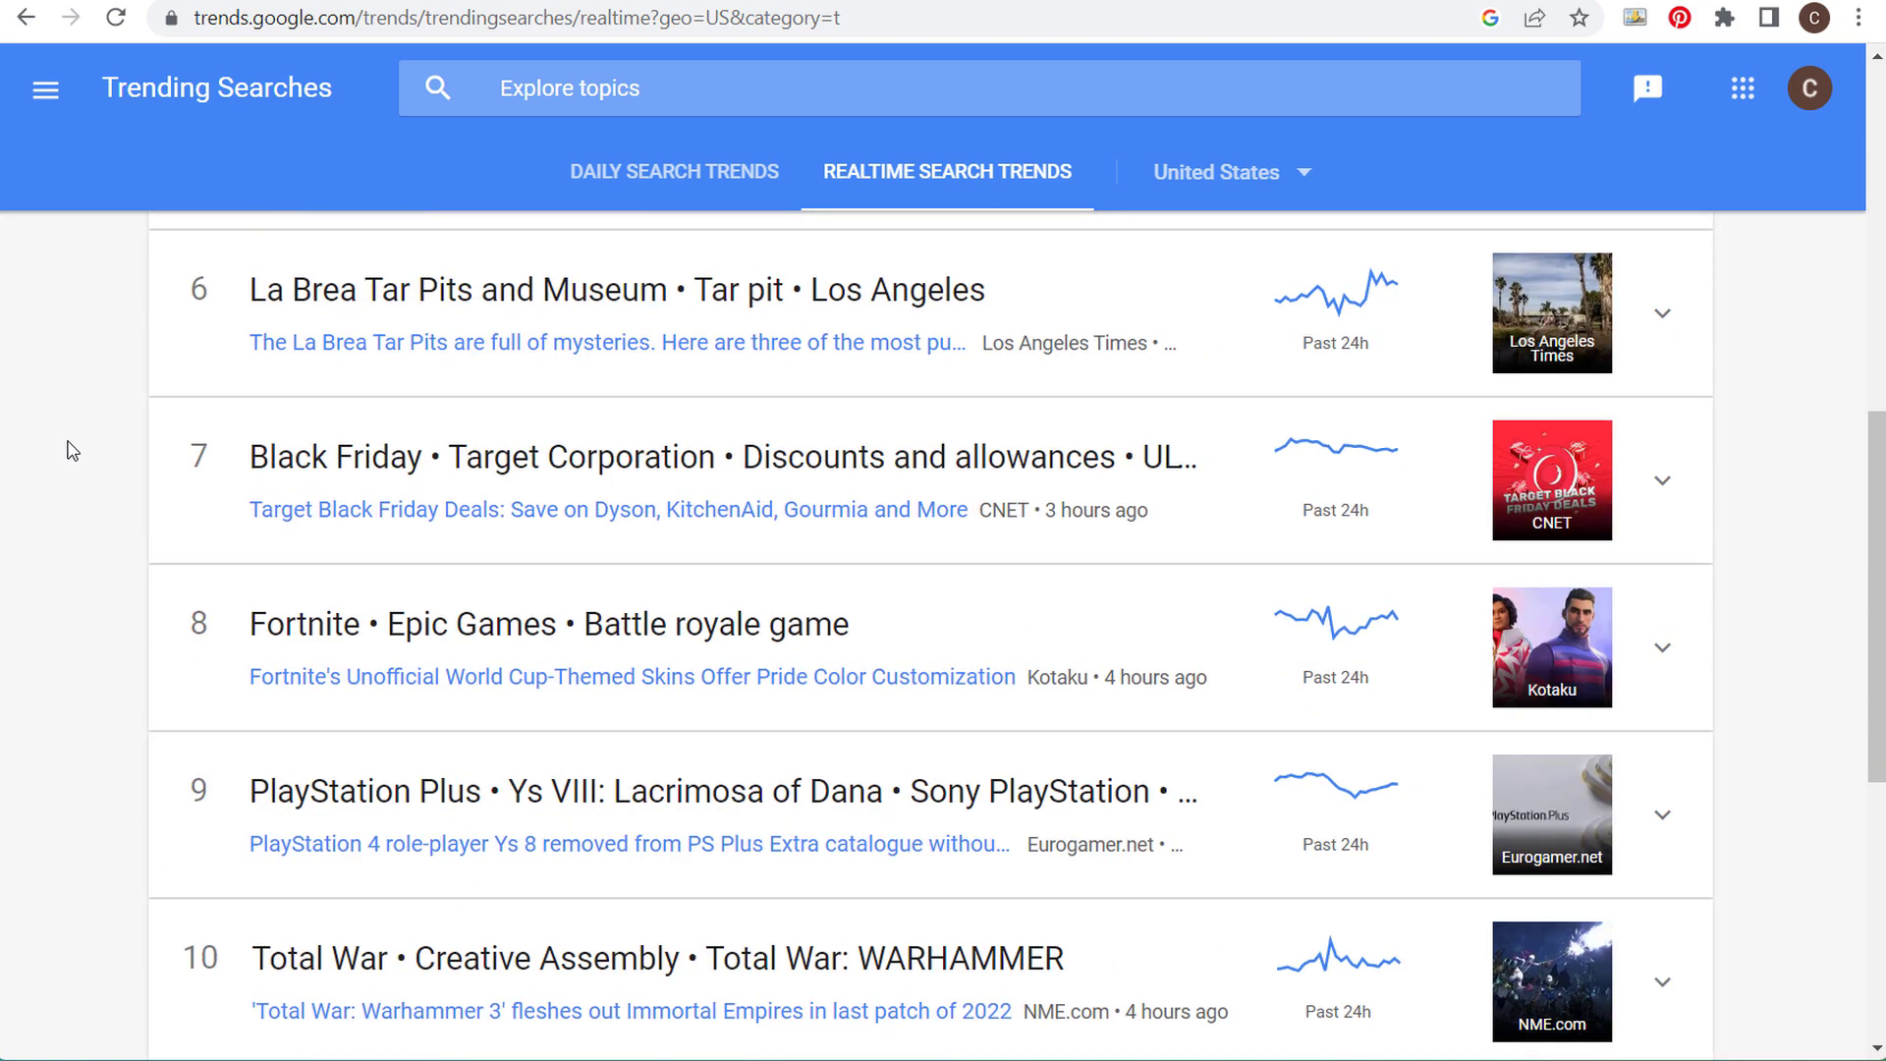
pyautogui.scroll(3, 61, 451)
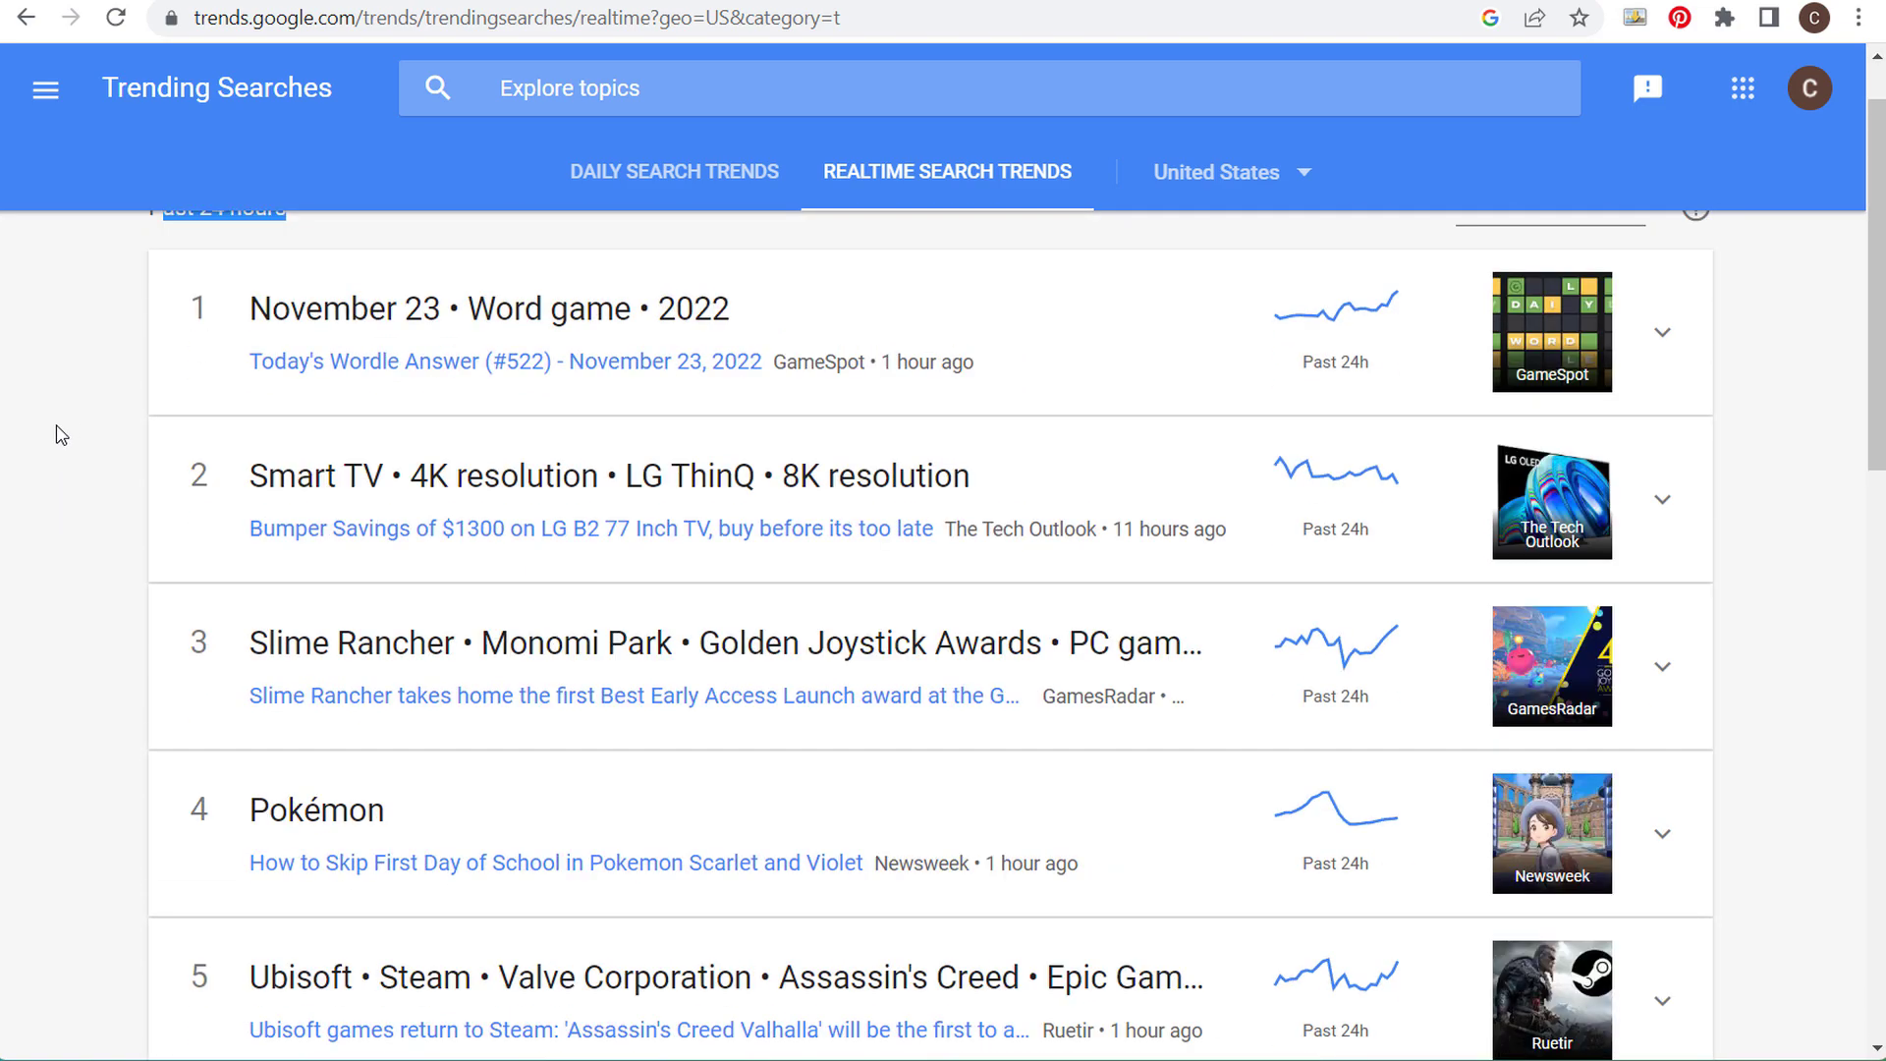
pyautogui.click(293, 334)
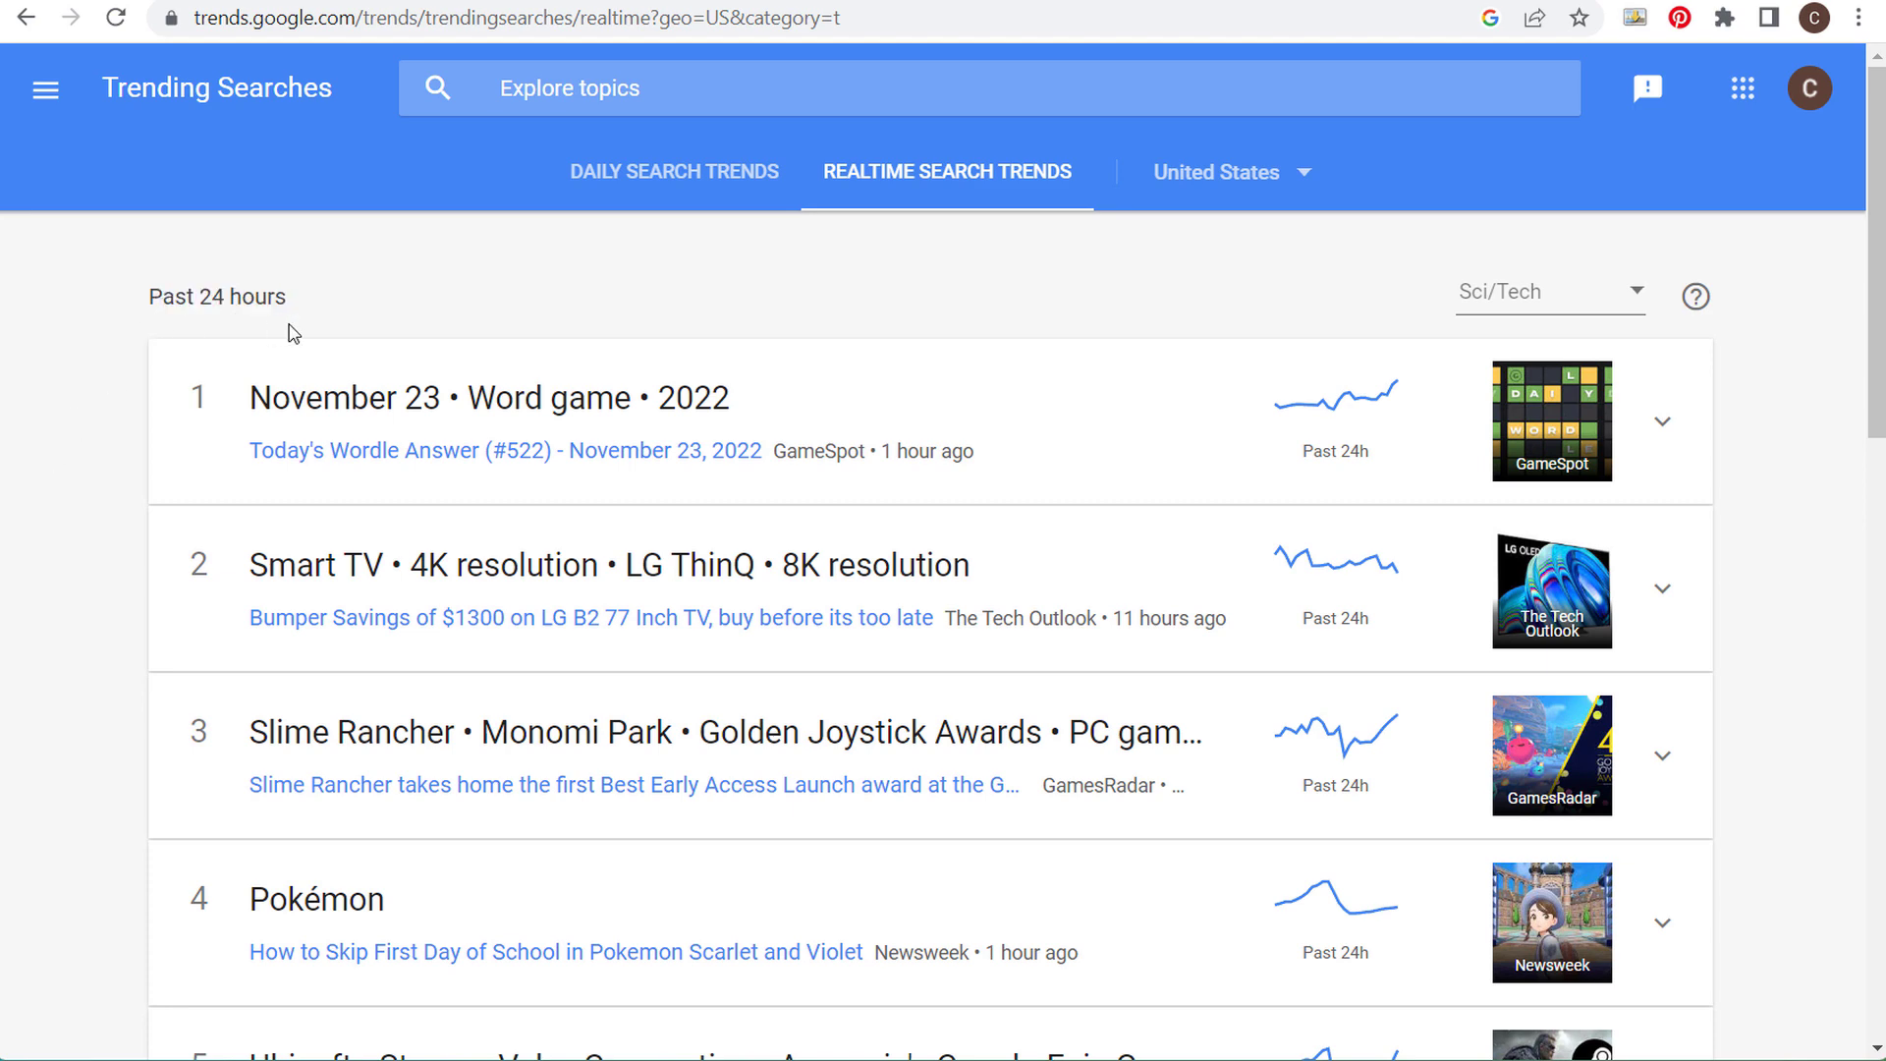
# - Filter the realtime search trends to the Health category
pyautogui.click(1477, 285)
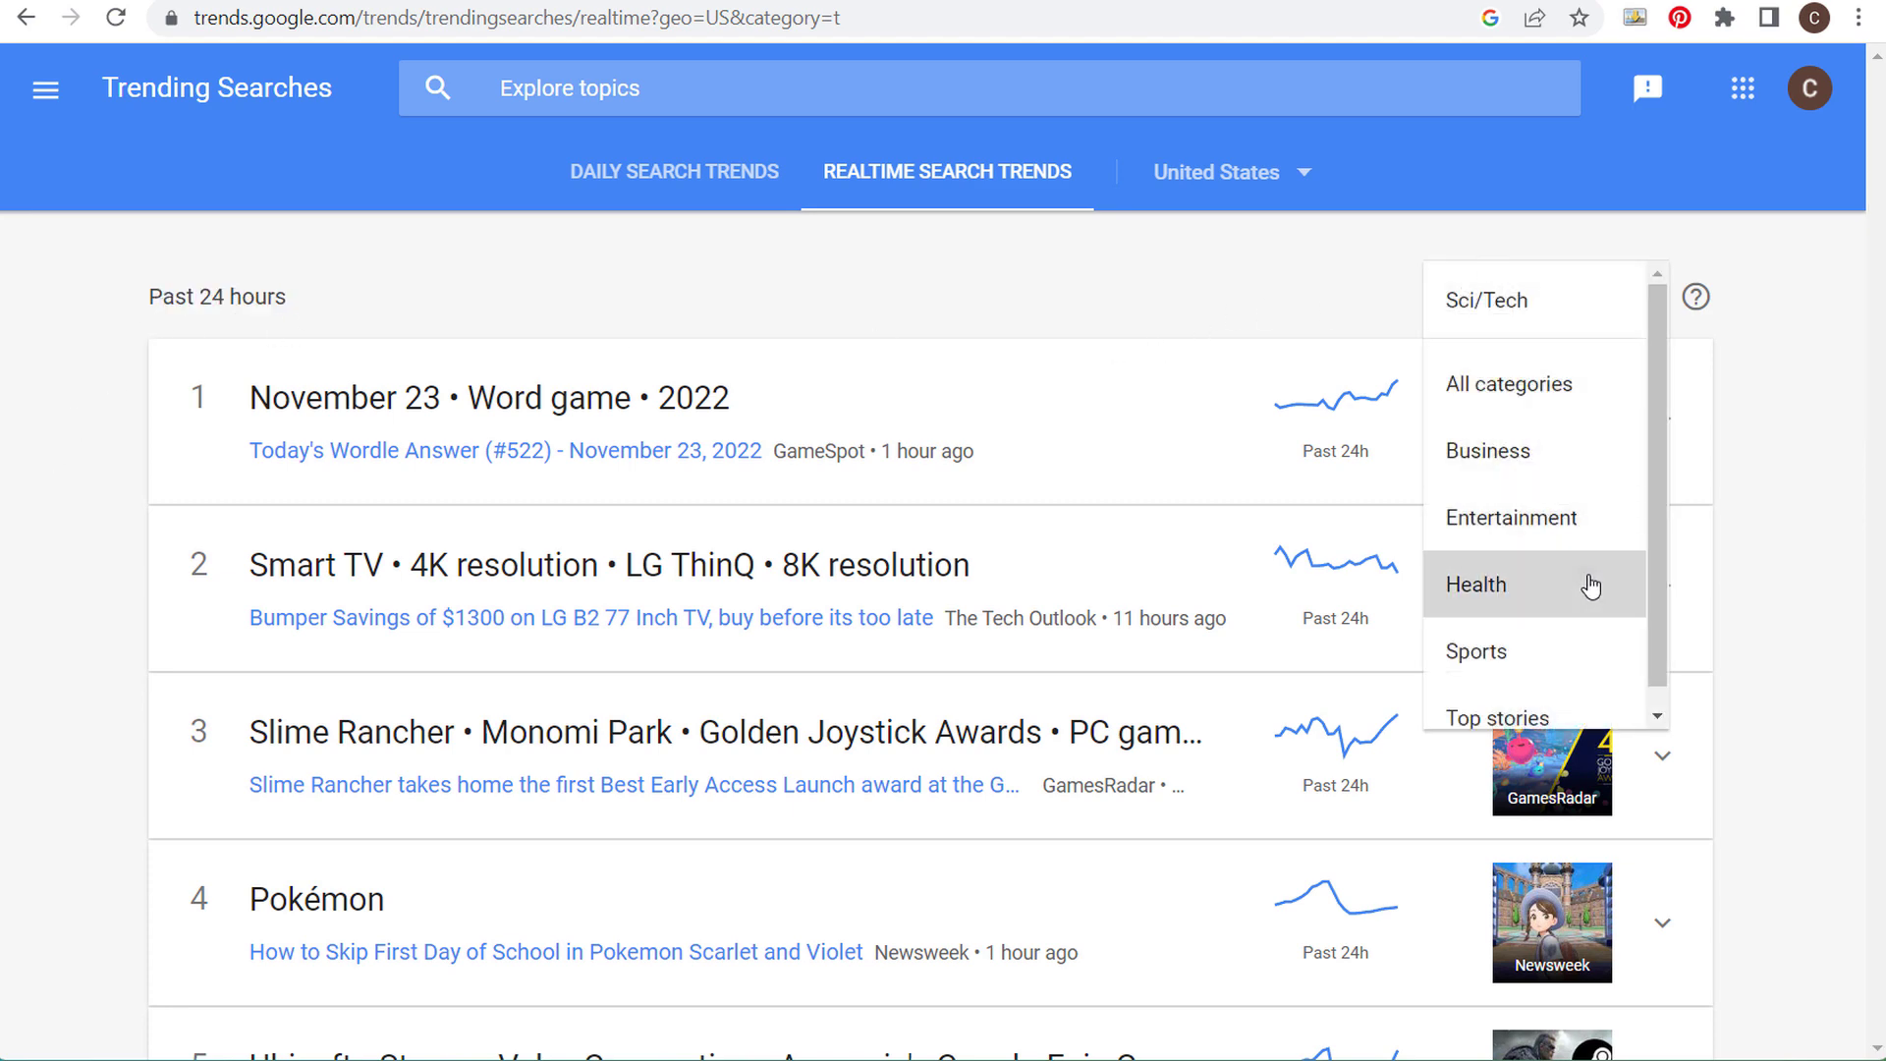
pyautogui.click(1591, 587)
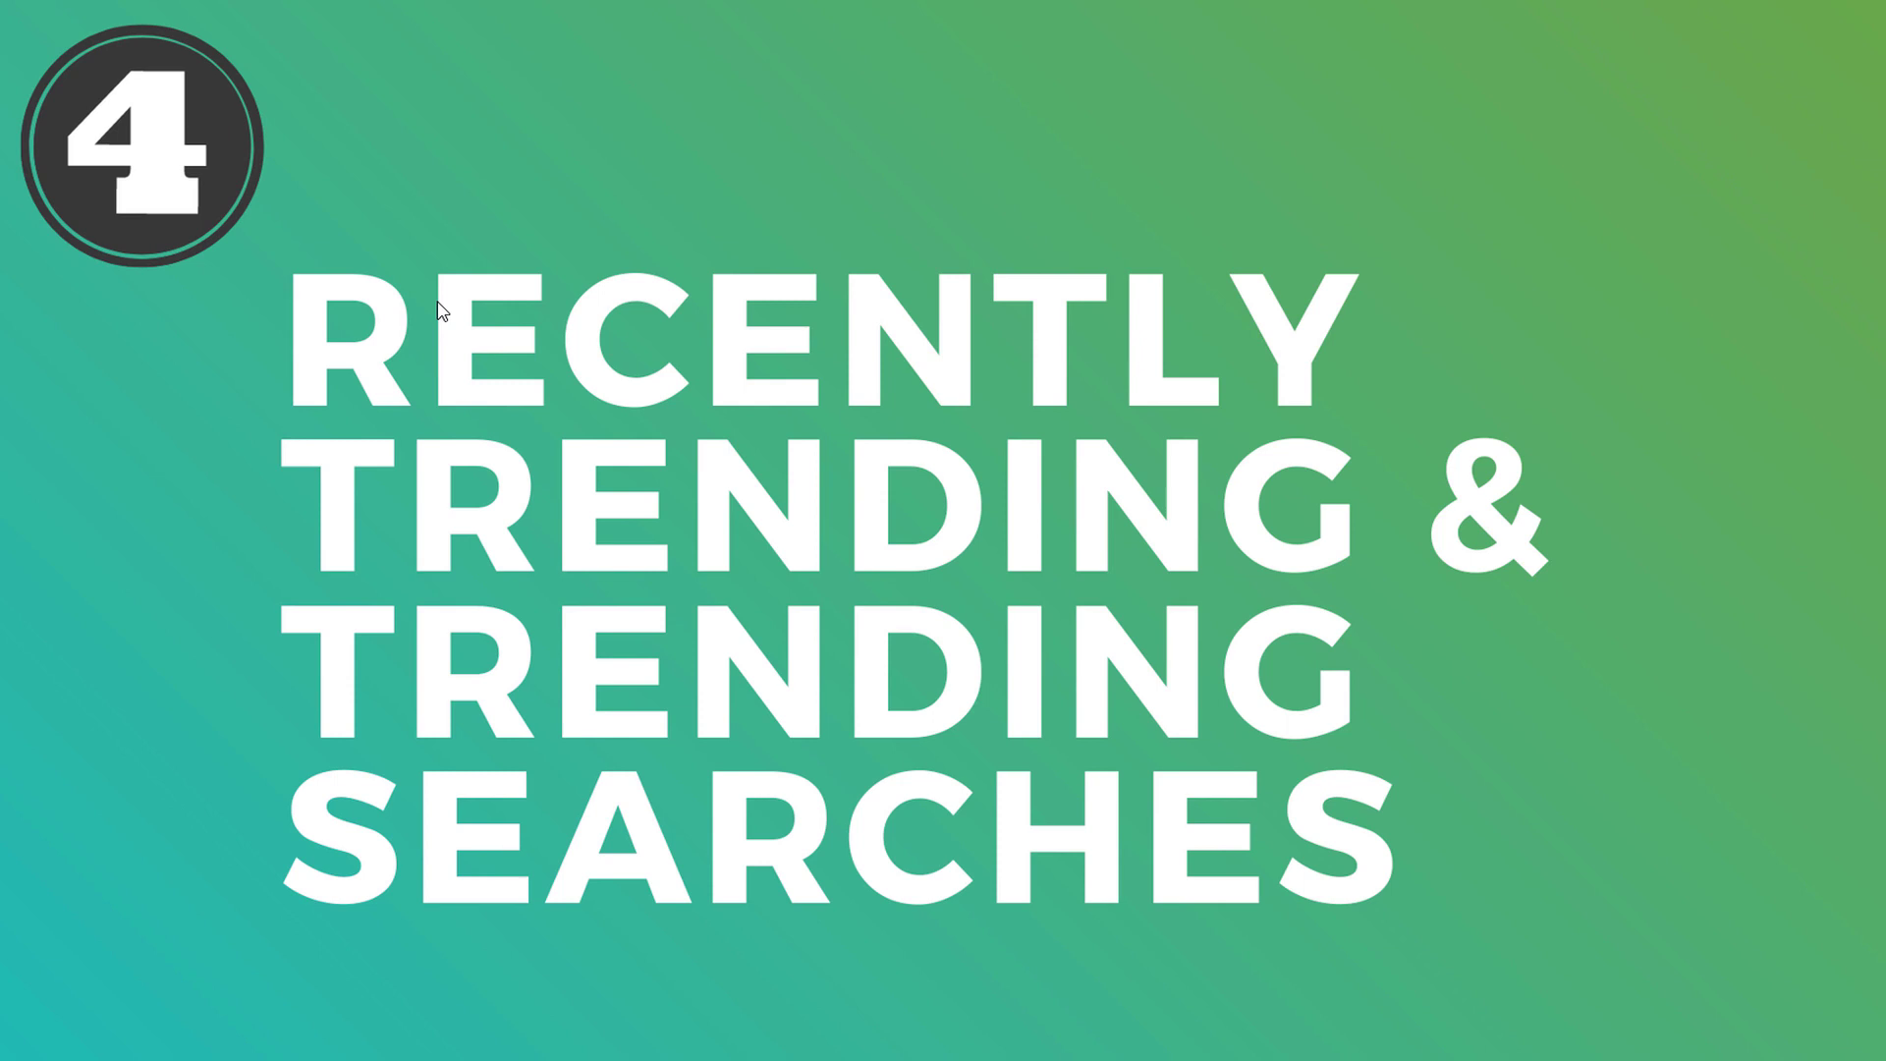
pyautogui.press('Right')
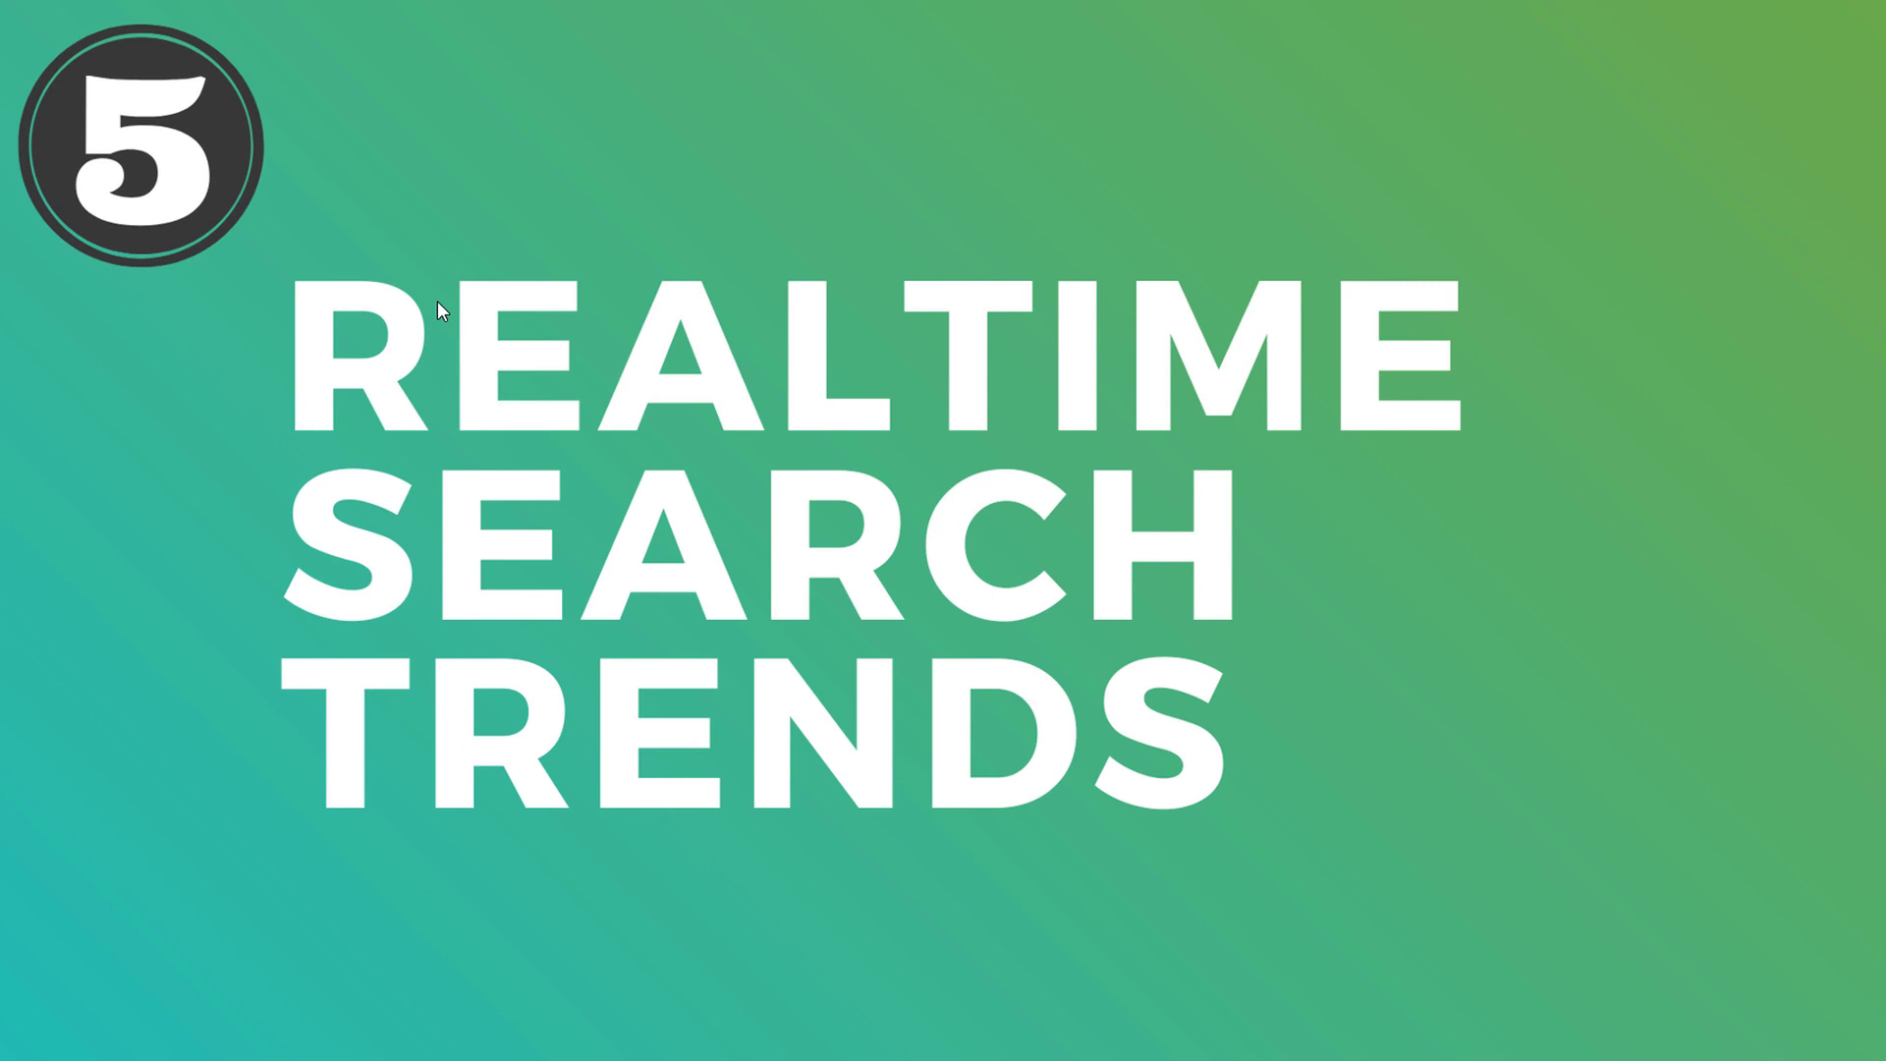
pyautogui.press('Right')
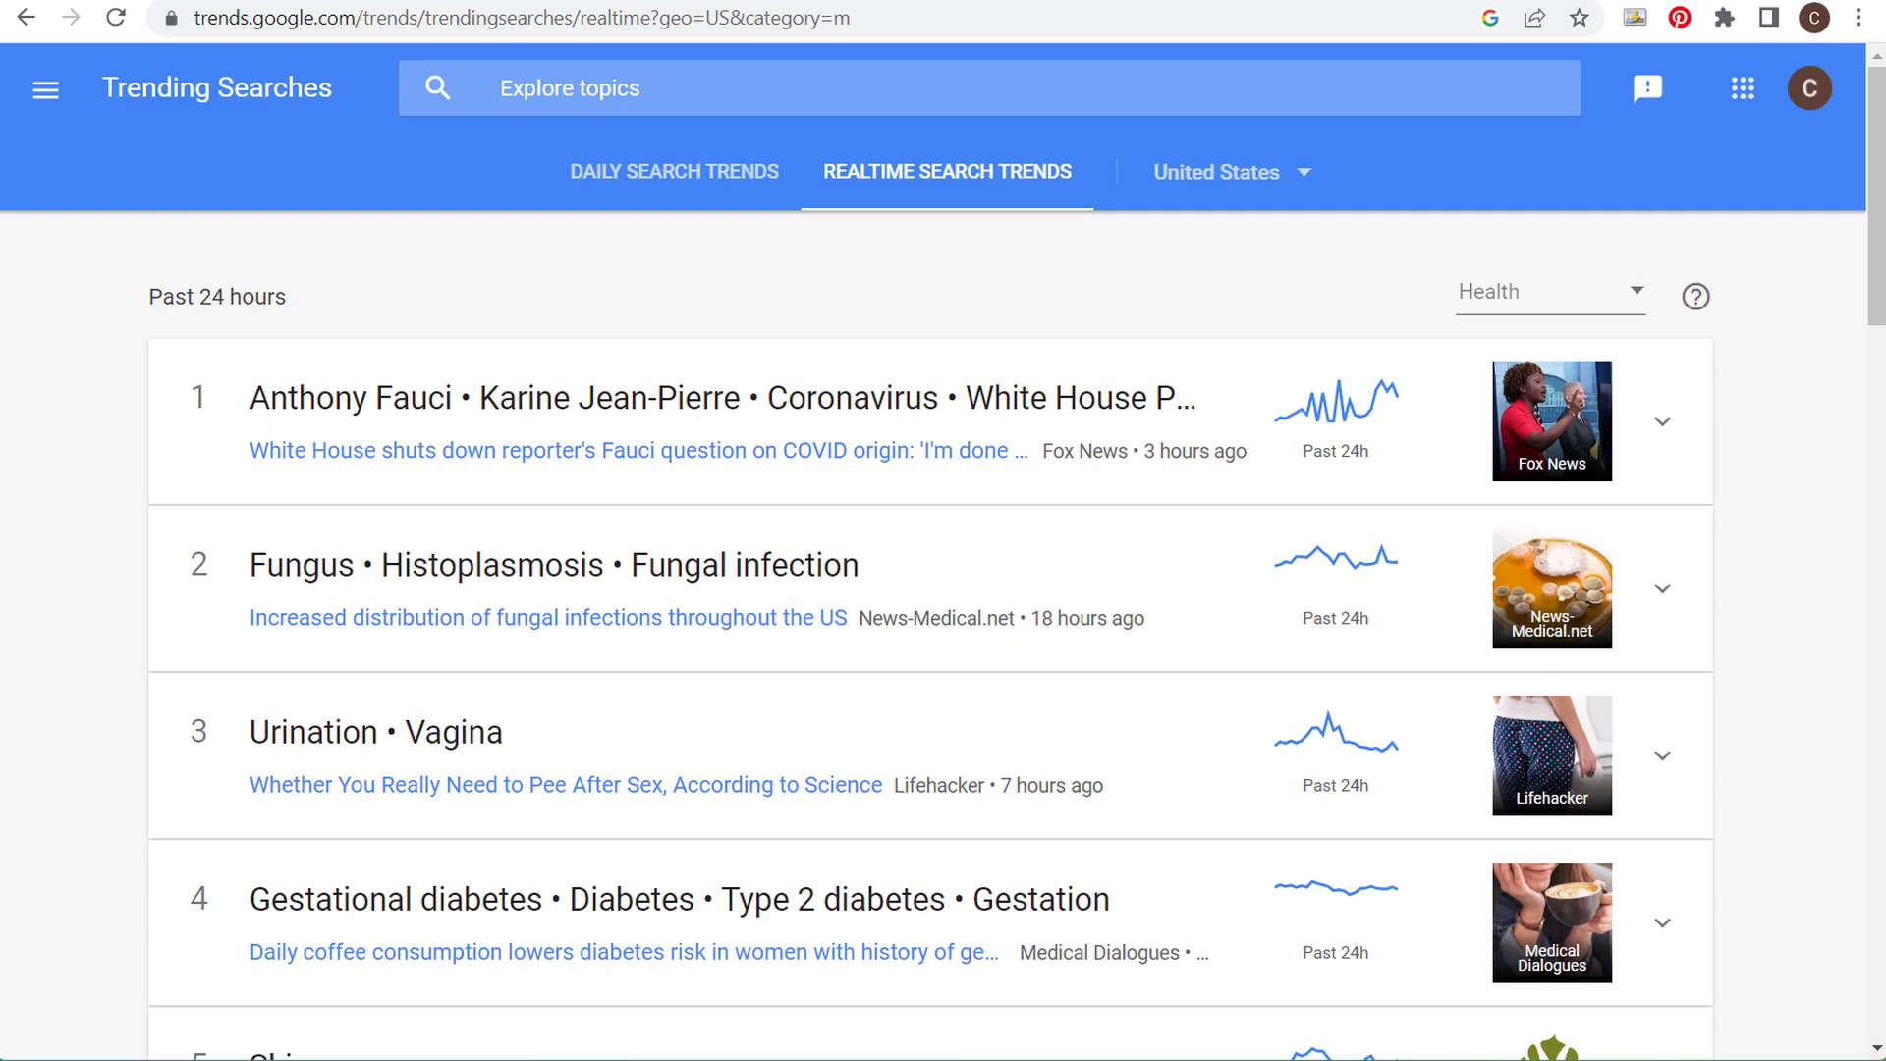
# - Go through the Google Trends home page to Explore and look up Thanksgiving as a search term
pyautogui.click(55, 95)
pyautogui.click(162, 183)
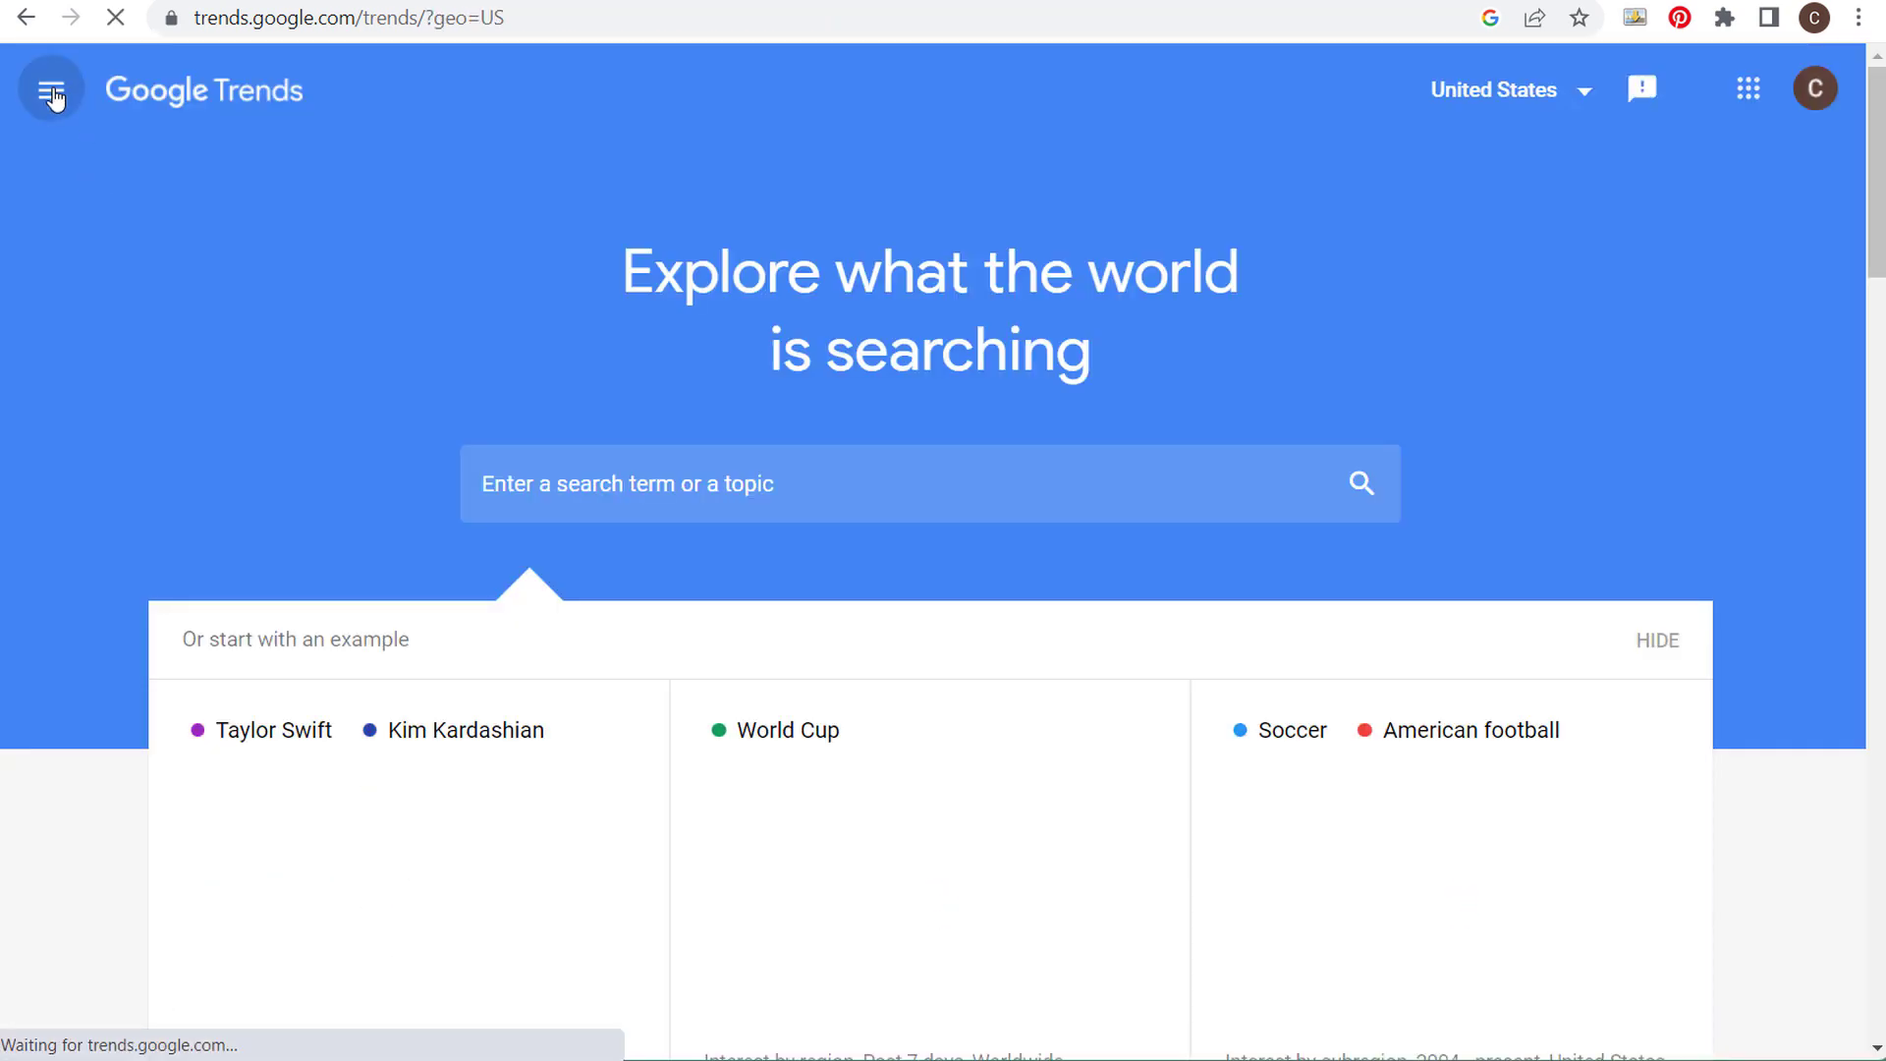
pyautogui.click(46, 89)
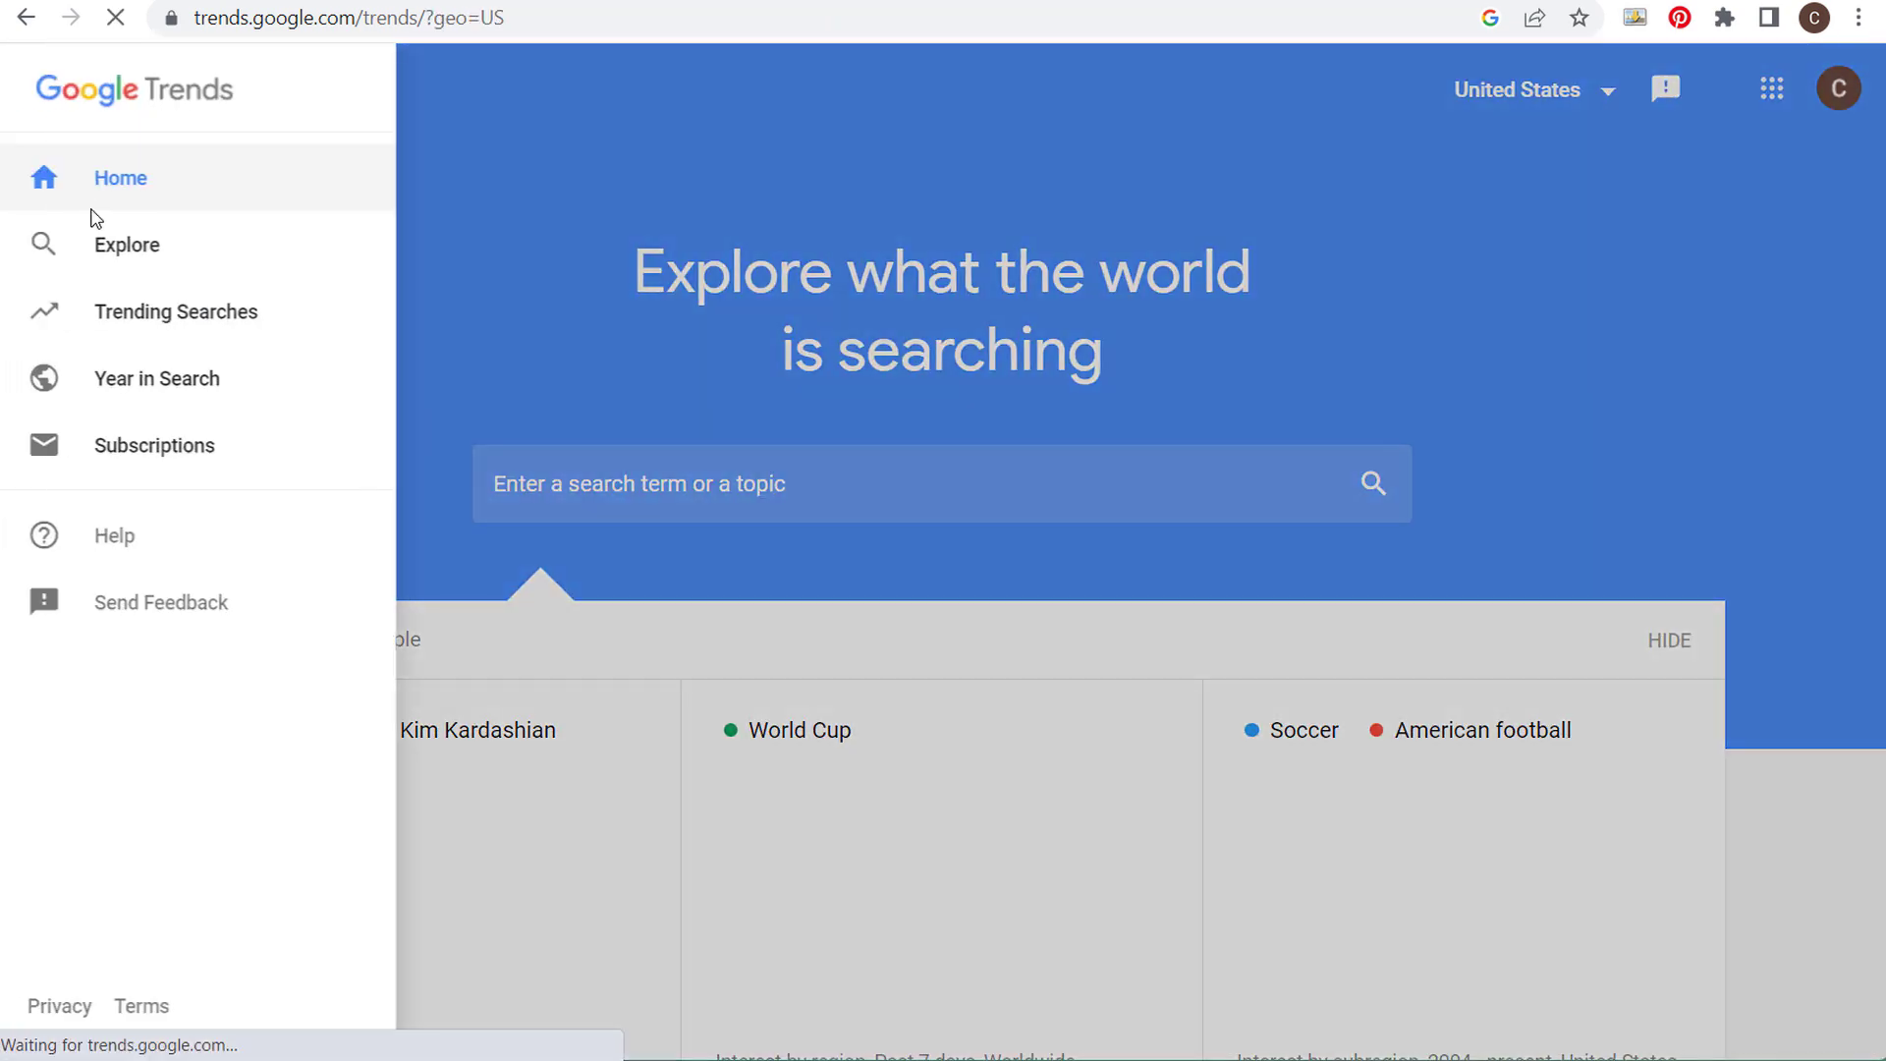
pyautogui.click(129, 246)
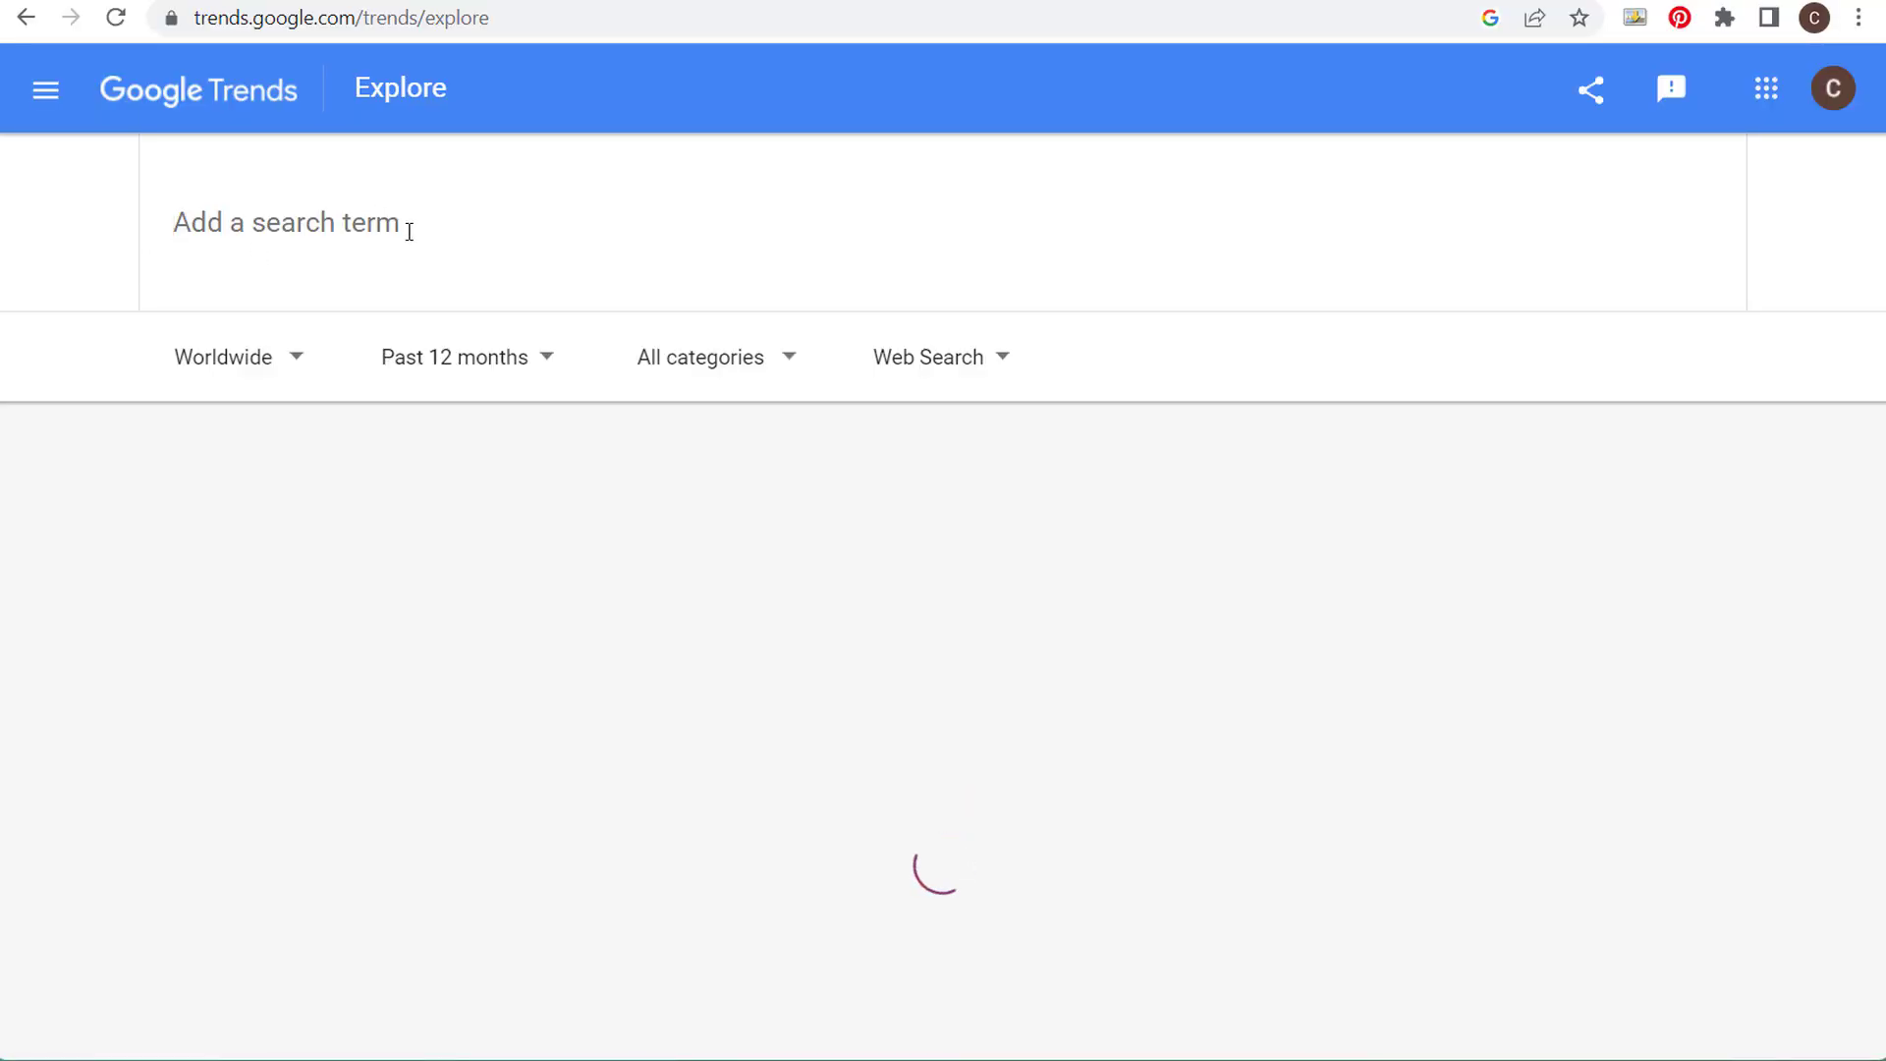
pyautogui.write('Thanksgiving')
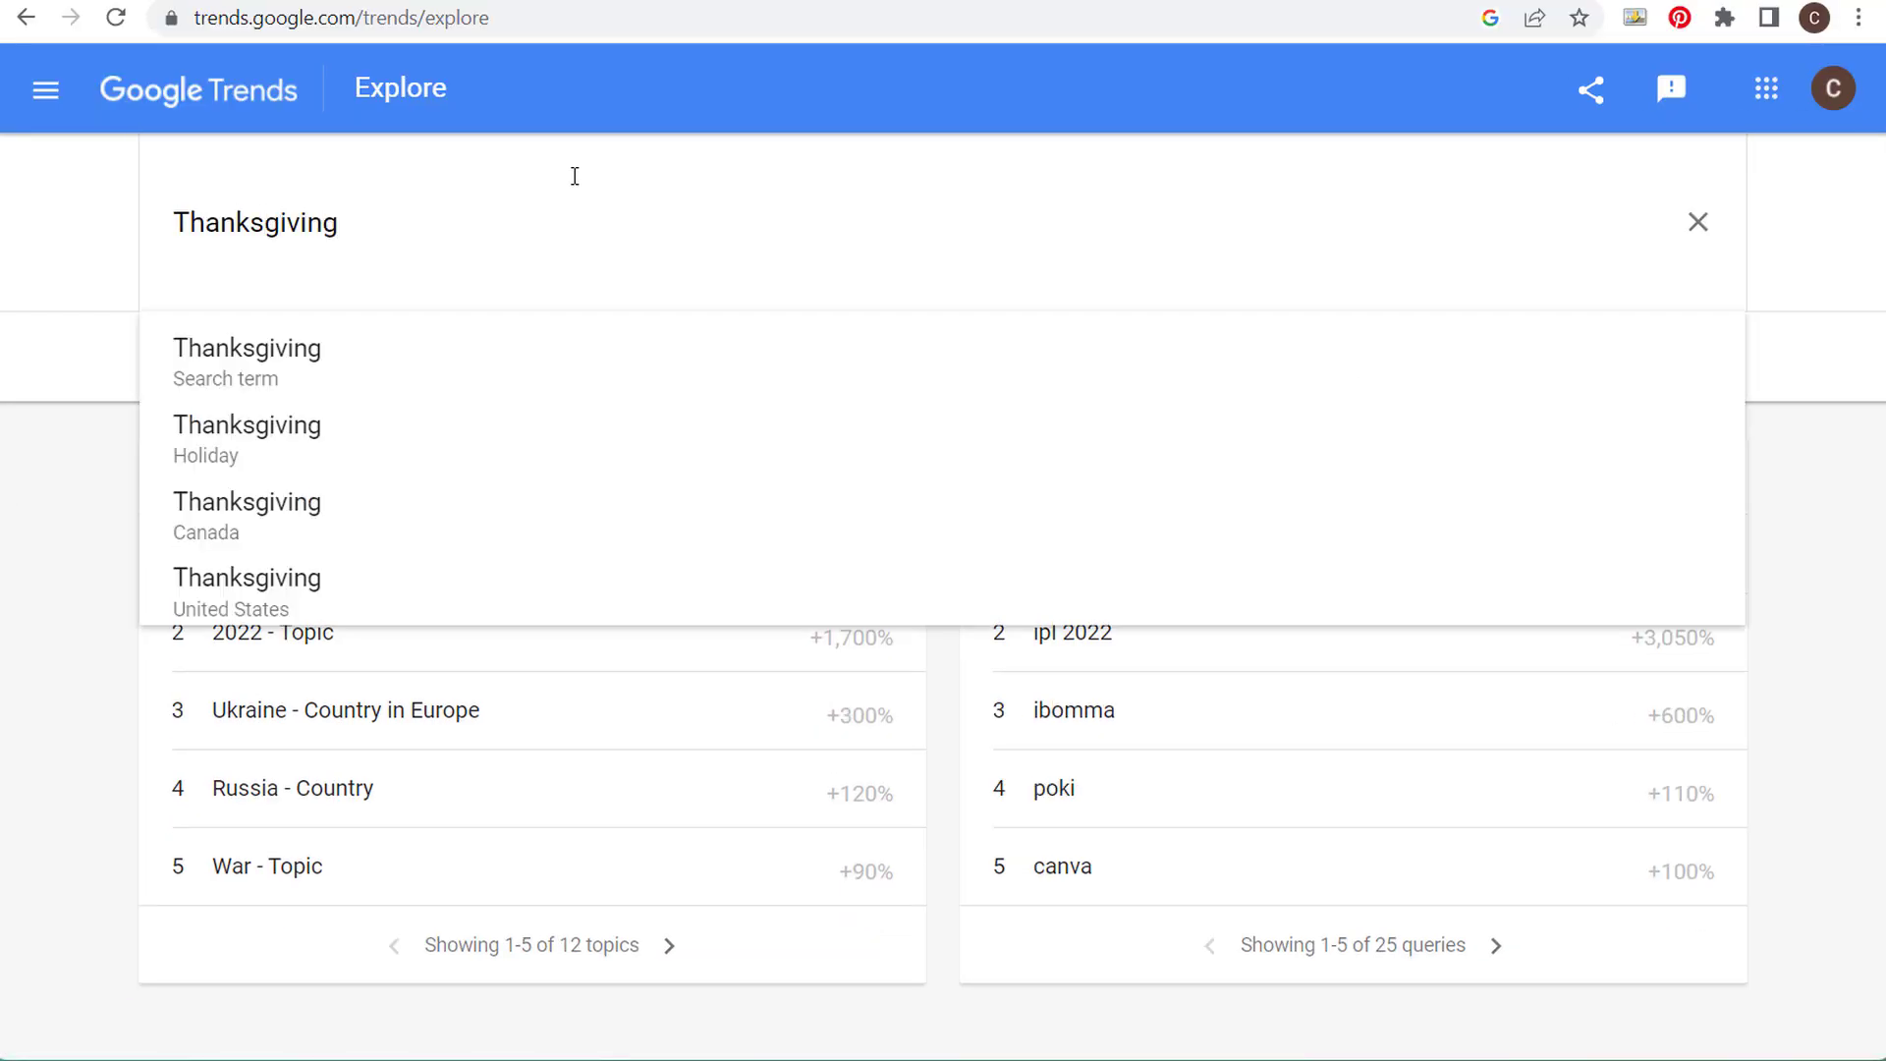
pyautogui.click(402, 359)
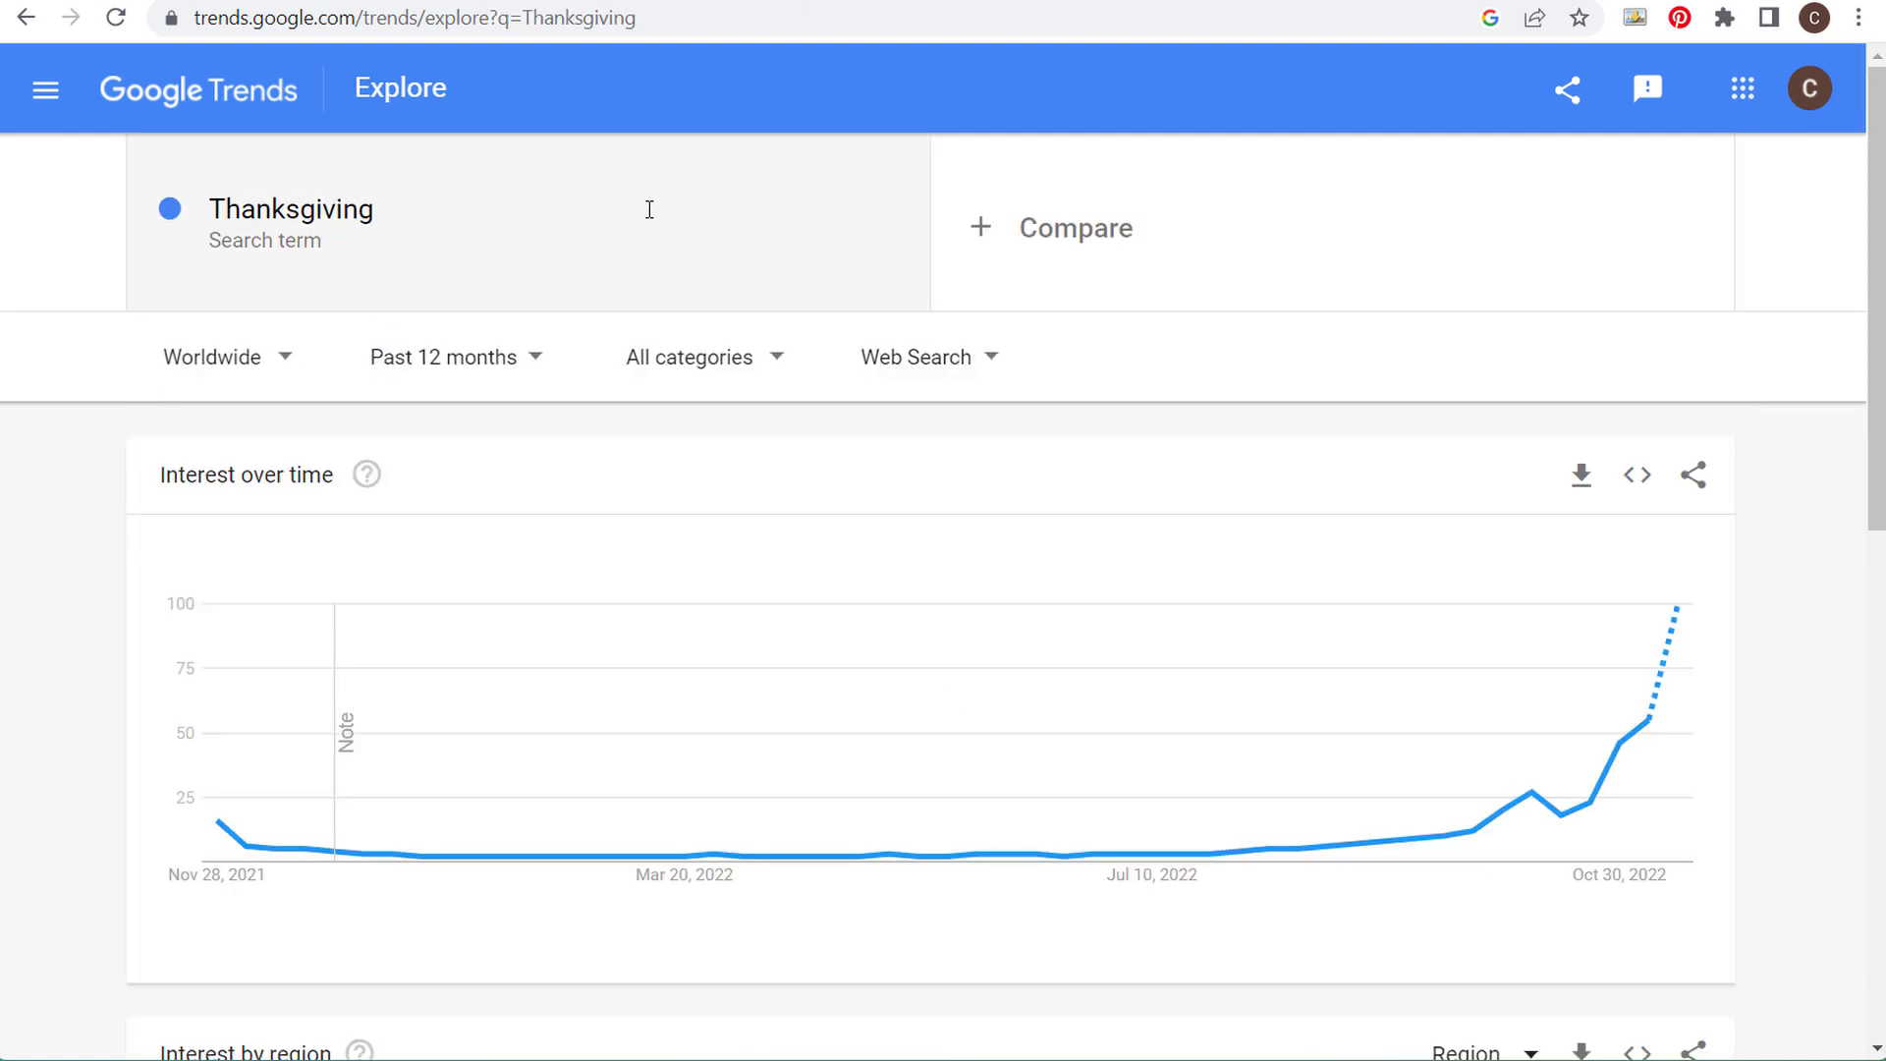
# - Check the available search types for the Thanksgiving term and set its region to United States
pyautogui.click(903, 379)
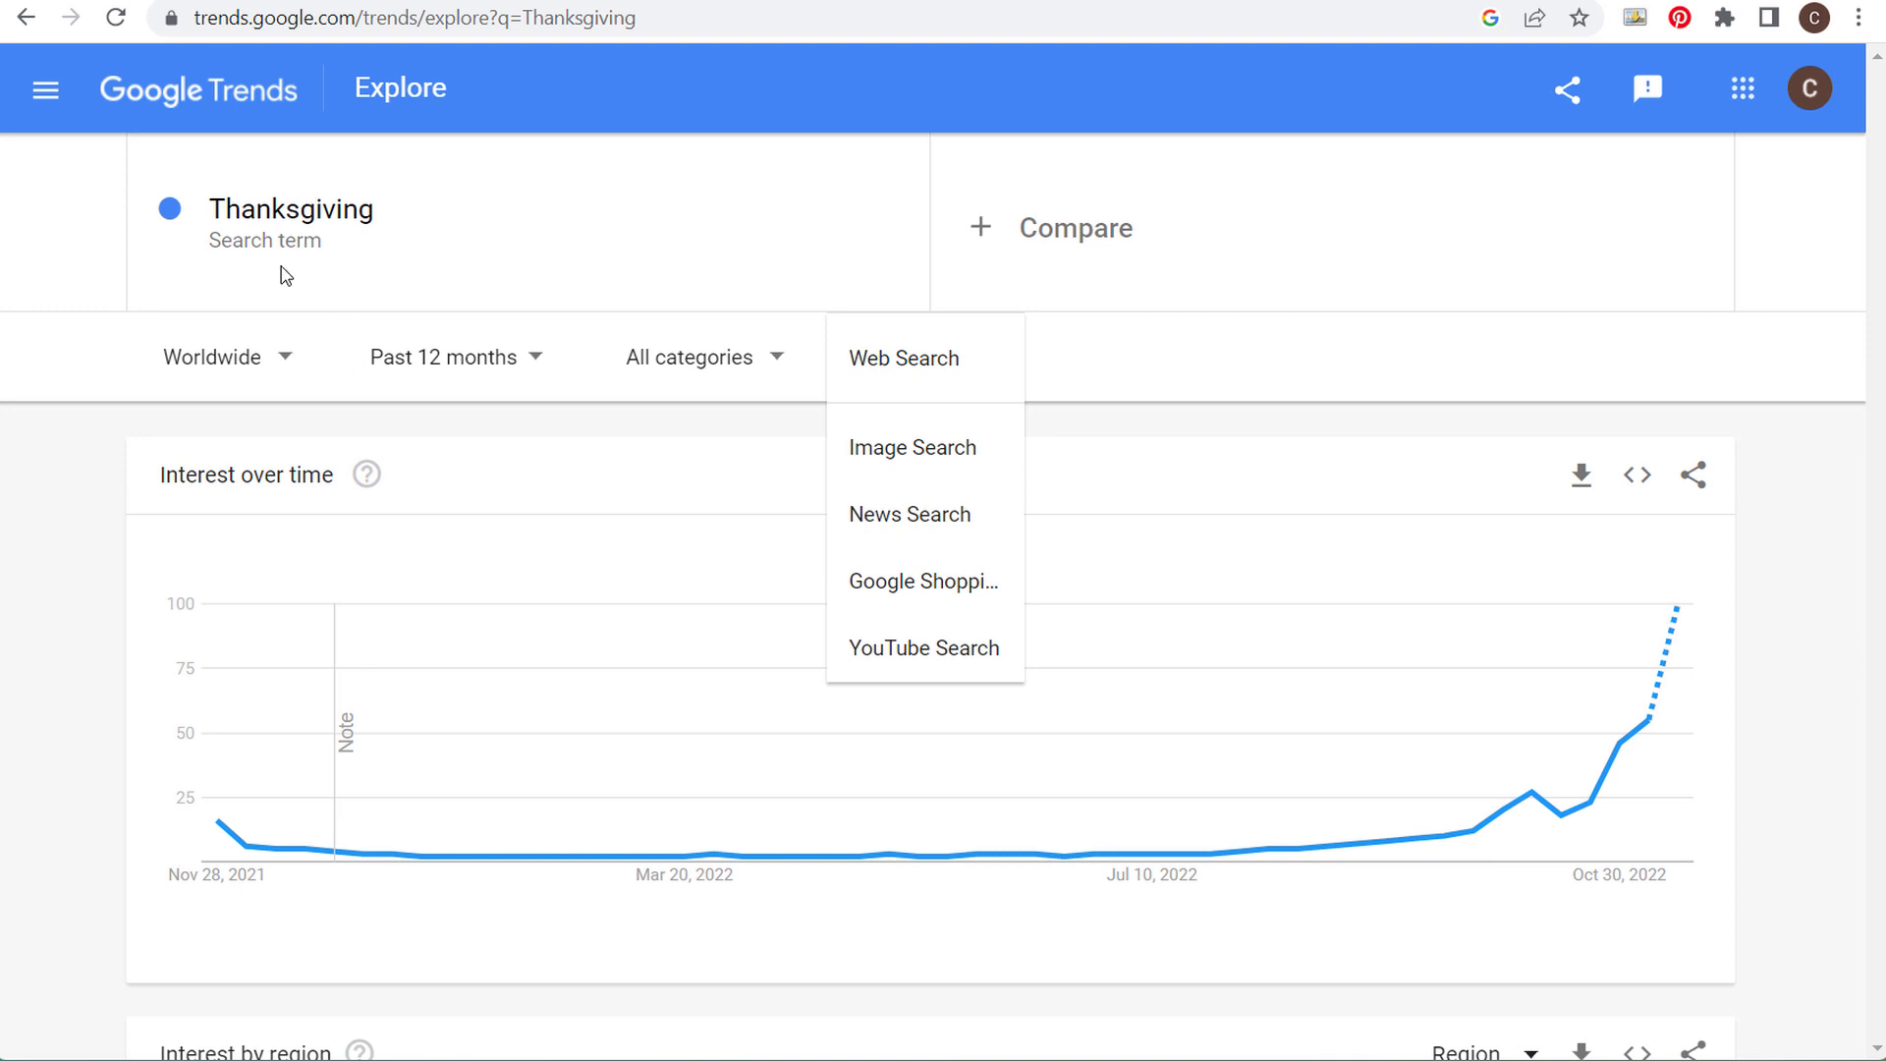
pyautogui.click(115, 414)
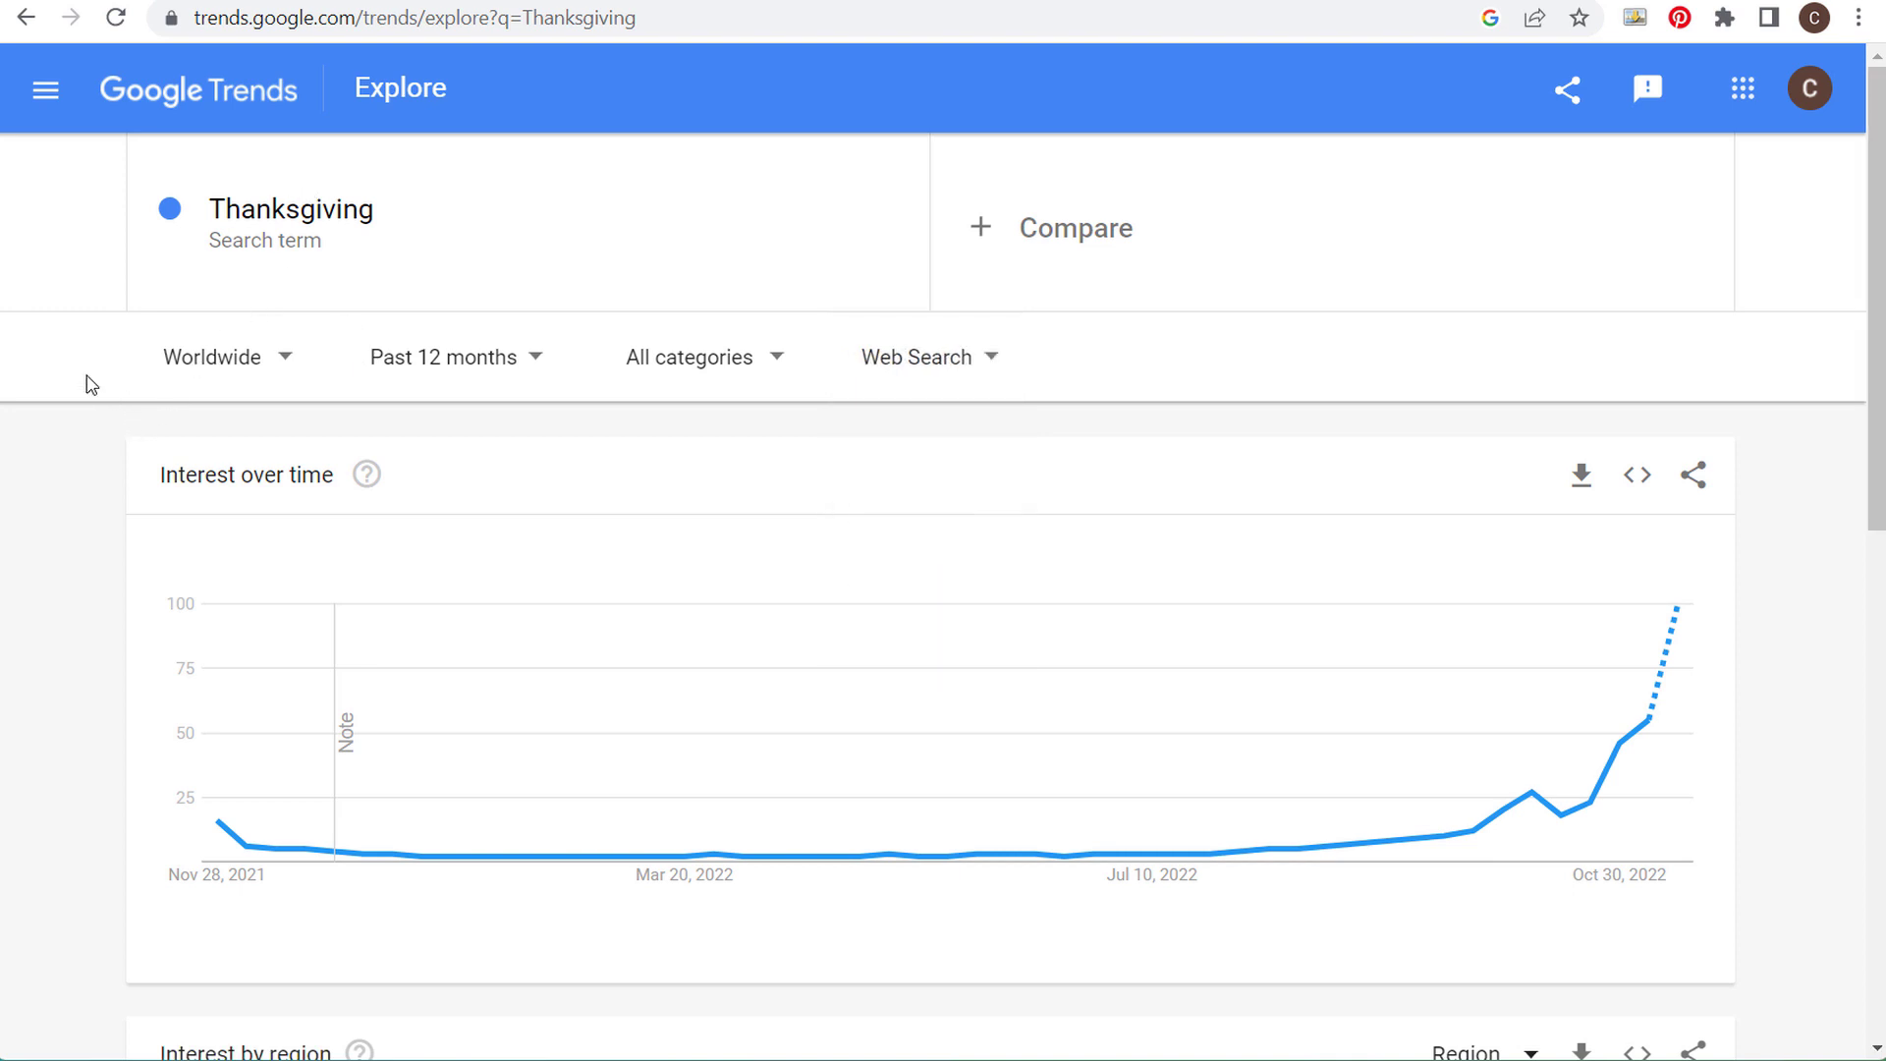
pyautogui.click(243, 376)
pyautogui.write('united')
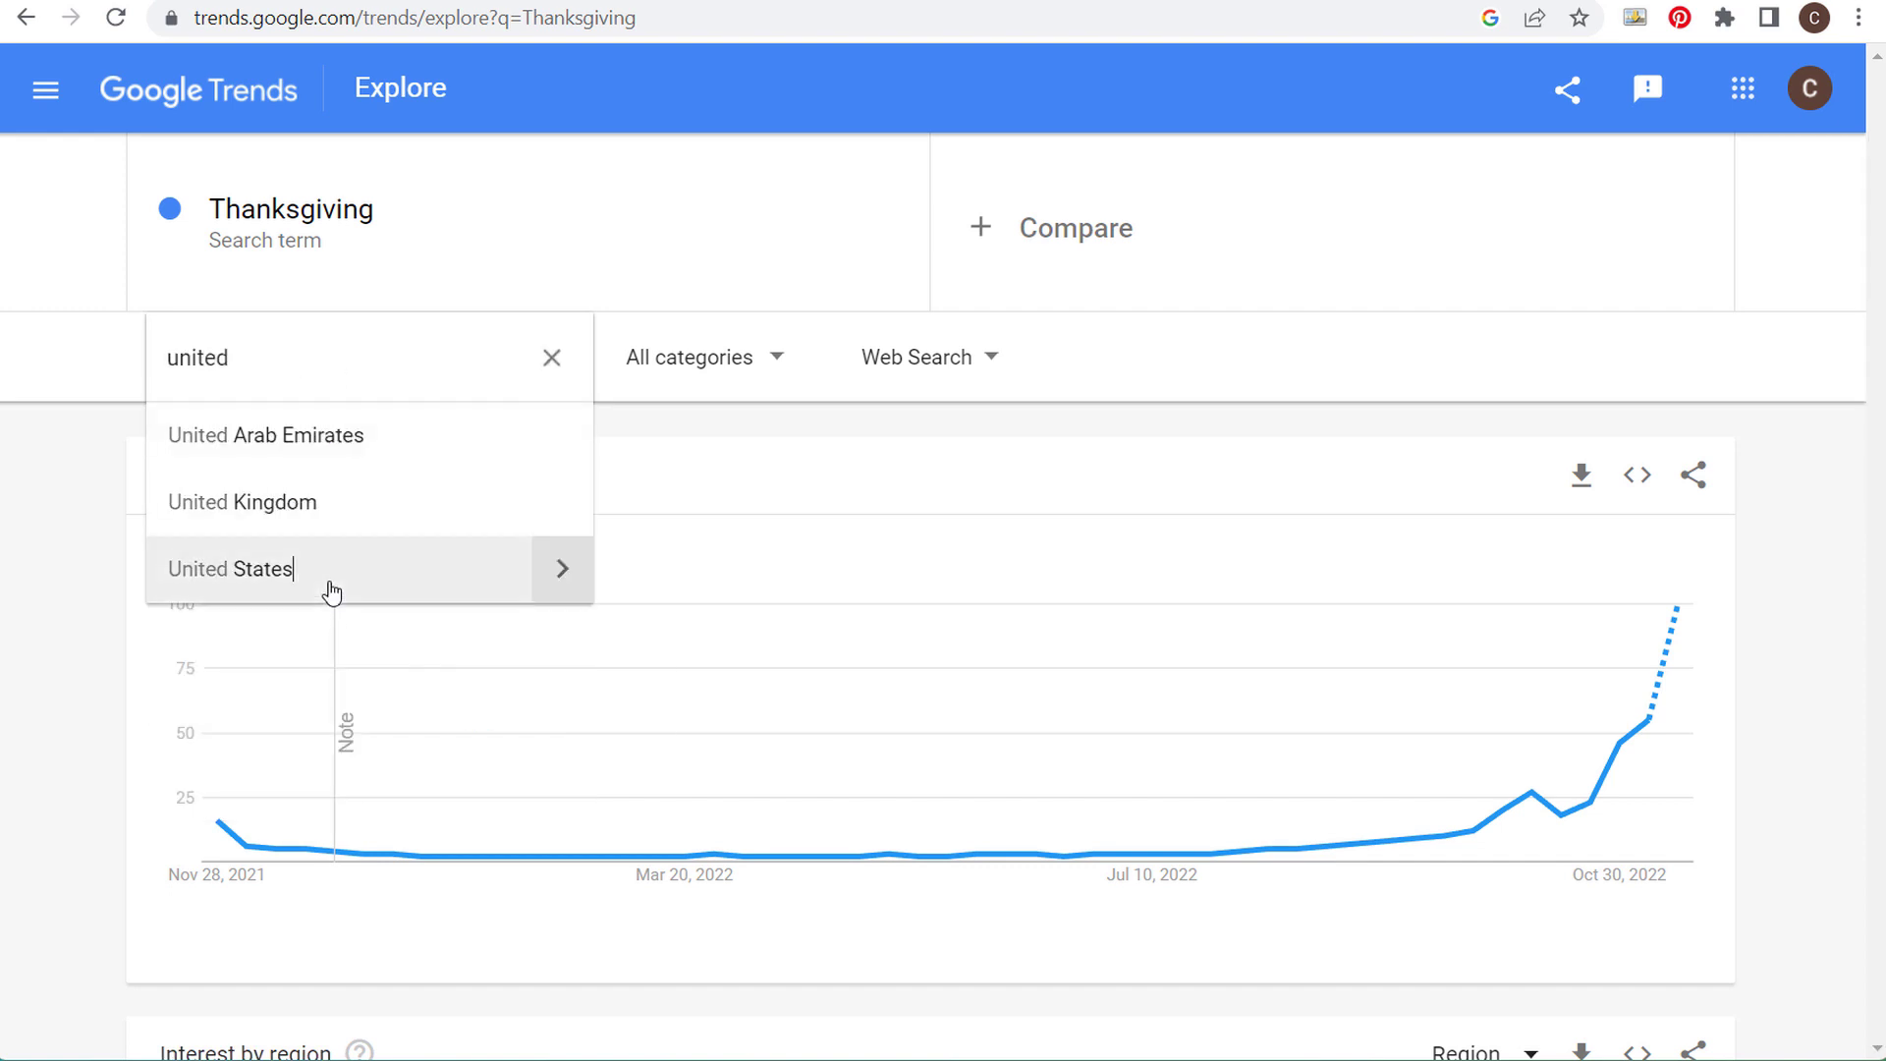
pyautogui.click(446, 582)
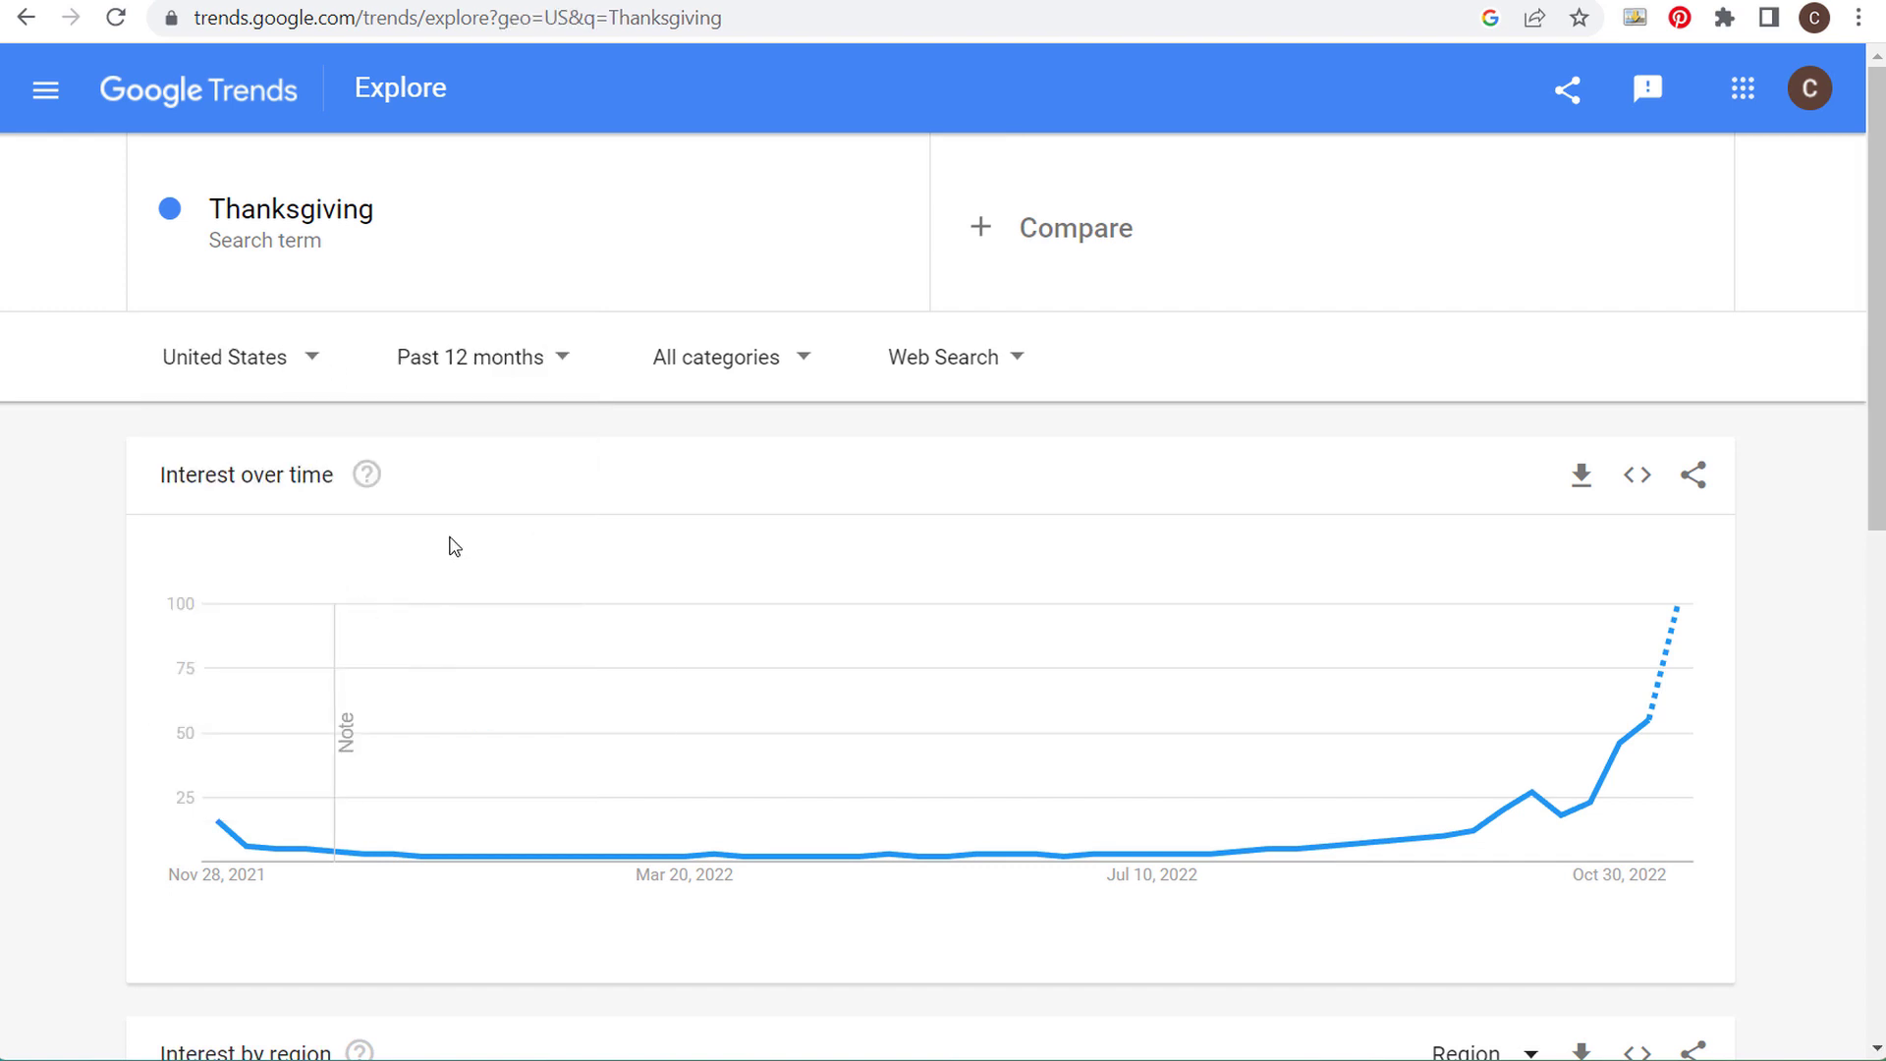
# - Set the Thanksgiving time range to Past 30 days and review the interest by subregion, related topics and related queries
pyautogui.click(533, 361)
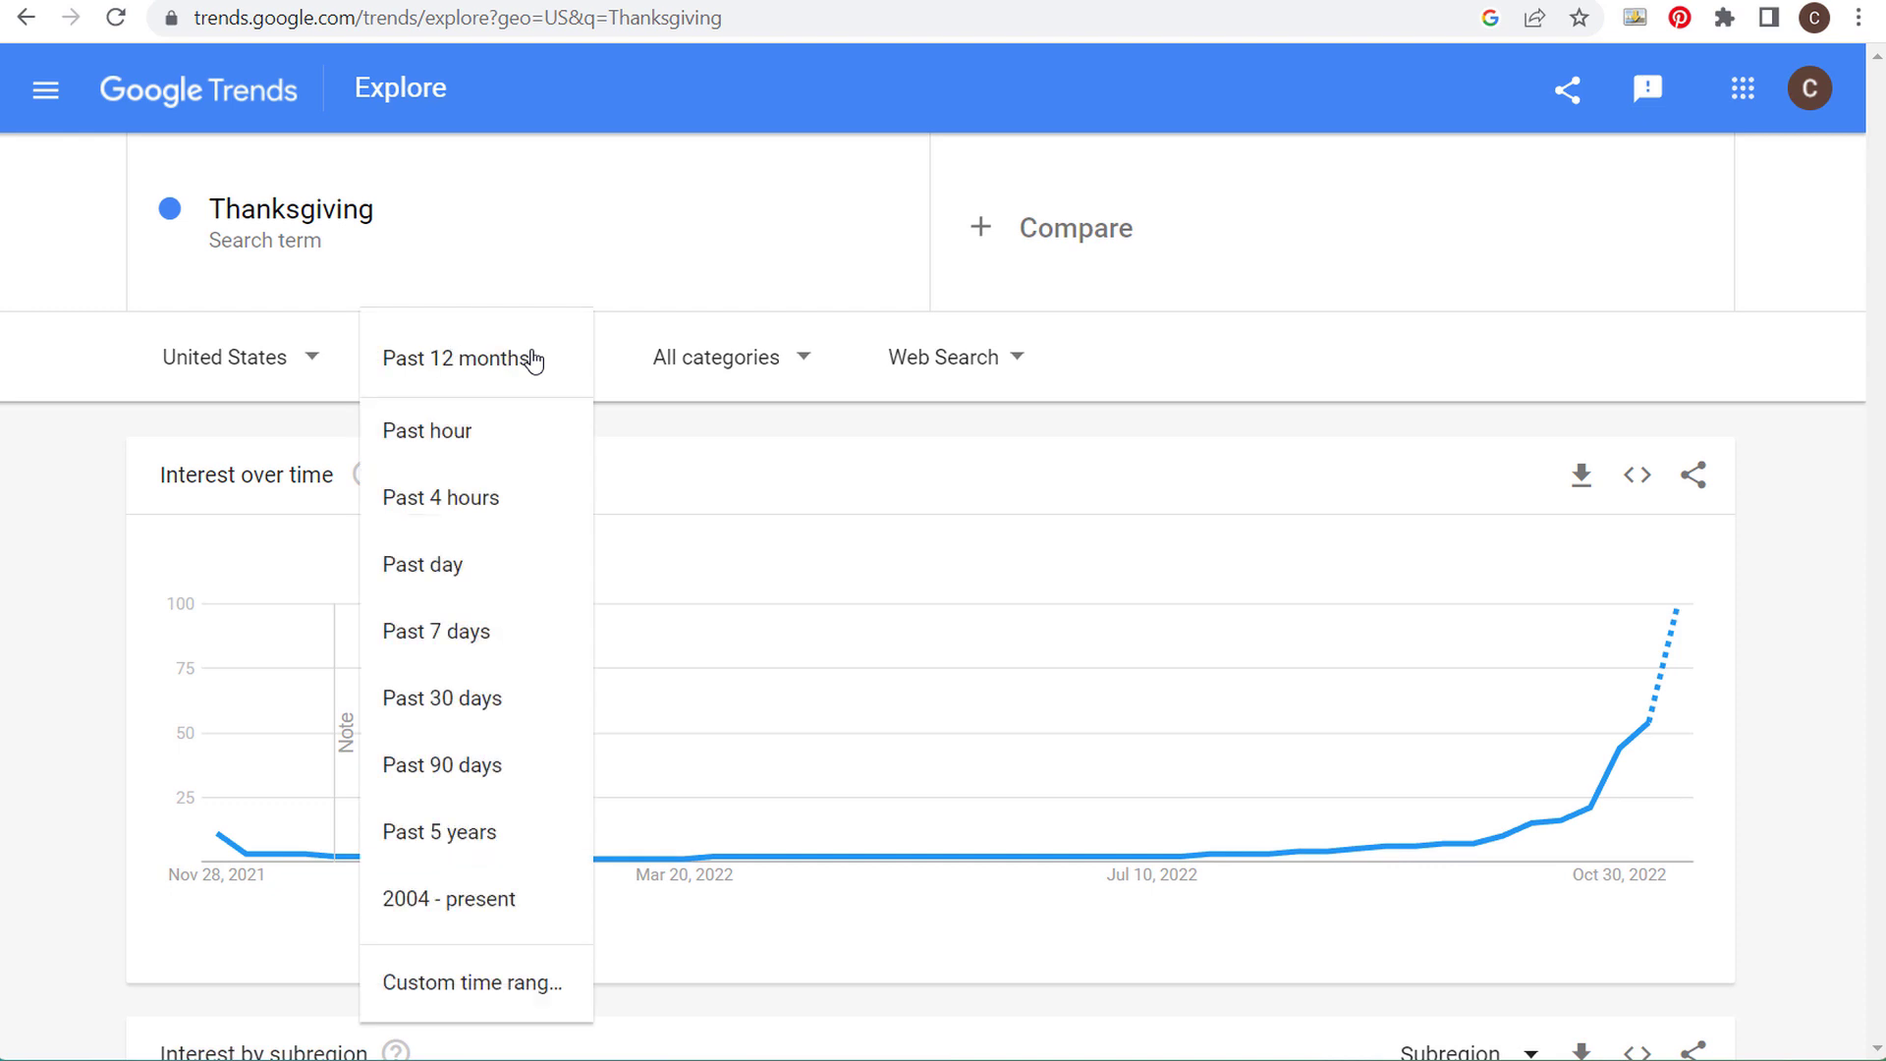
pyautogui.click(493, 700)
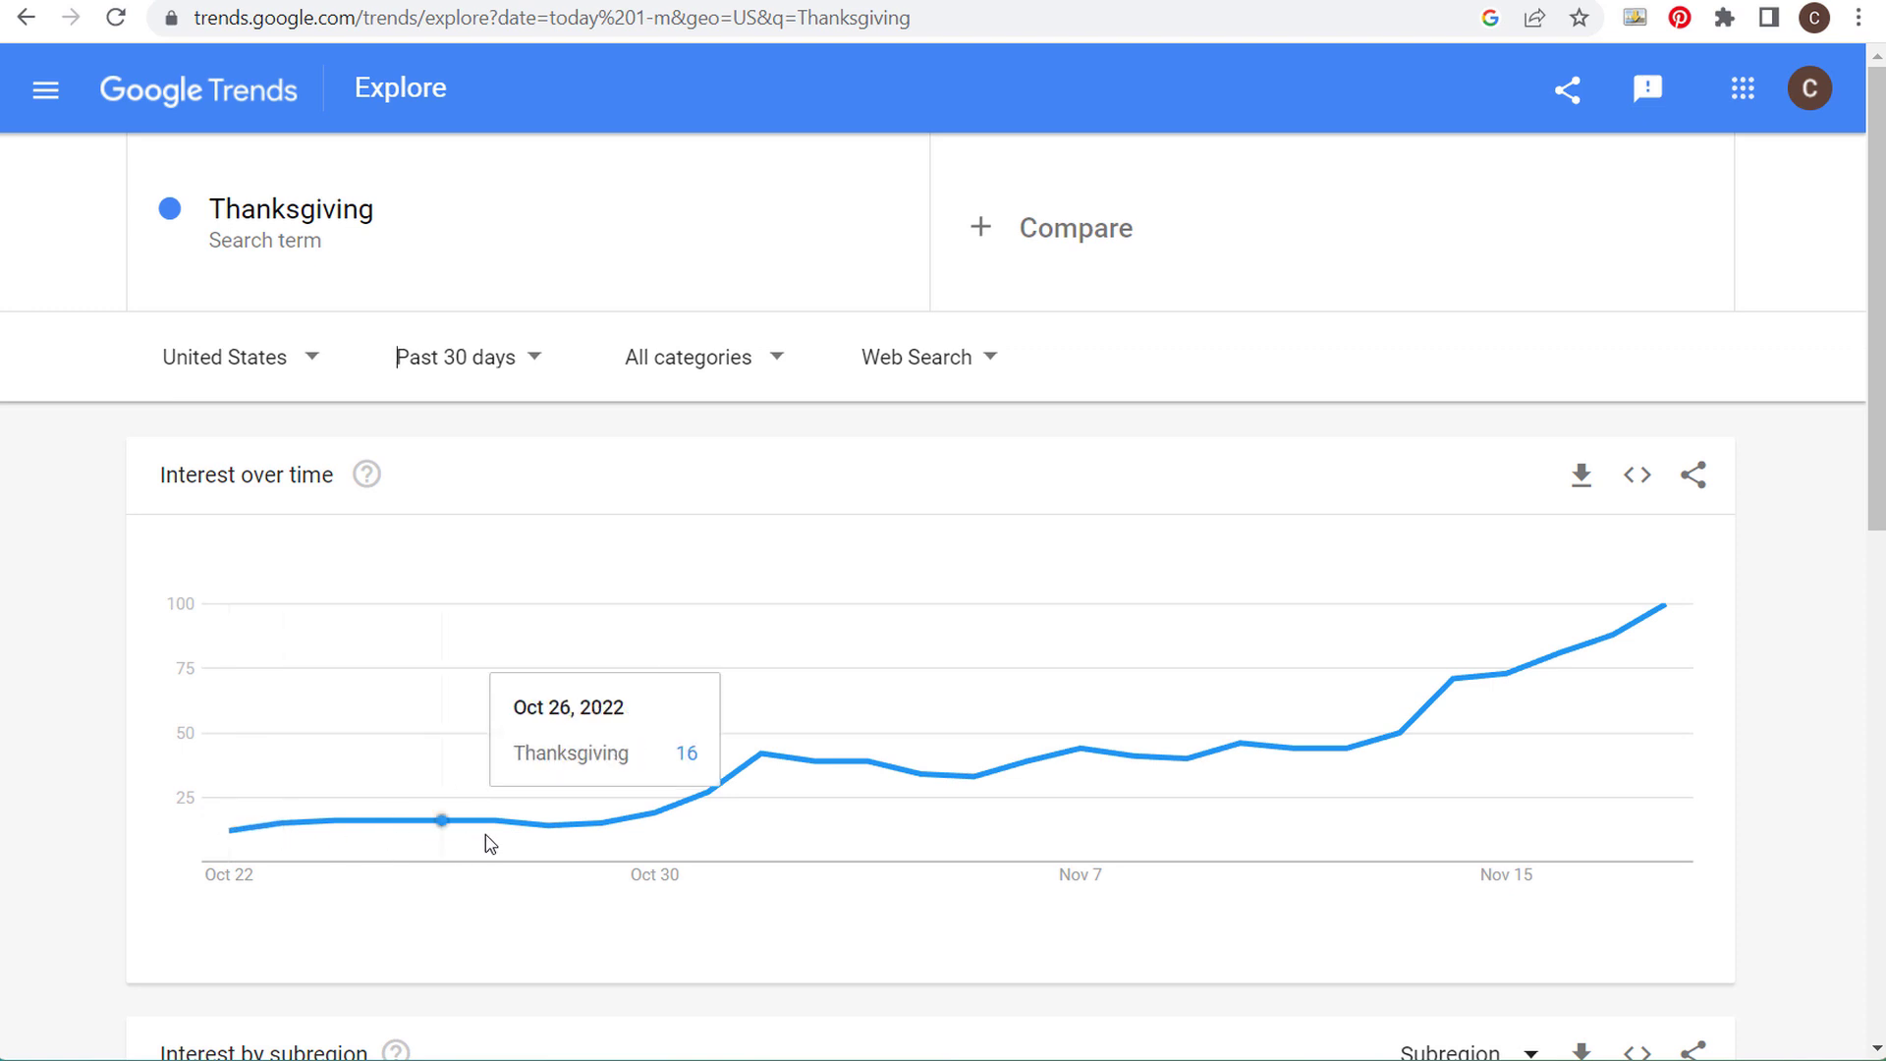
pyautogui.scroll(-5, 62, 610)
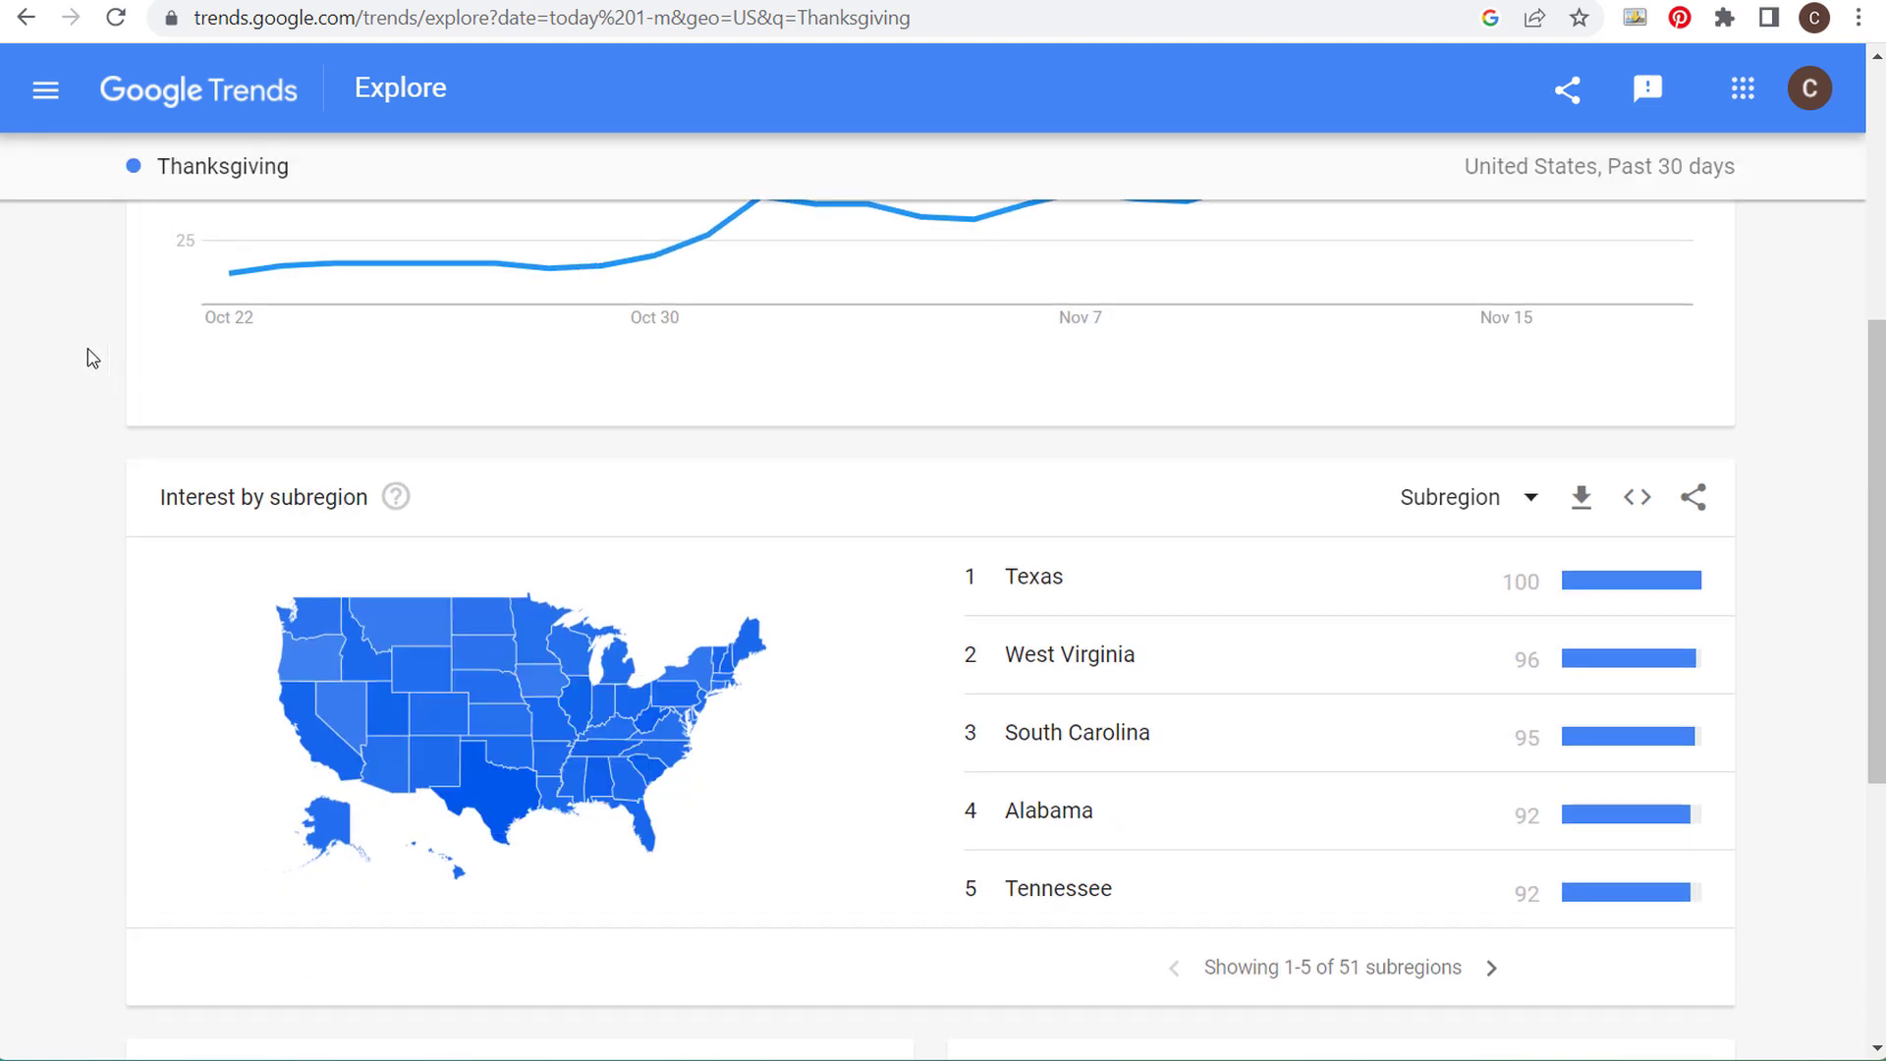
pyautogui.scroll(-5, 91, 357)
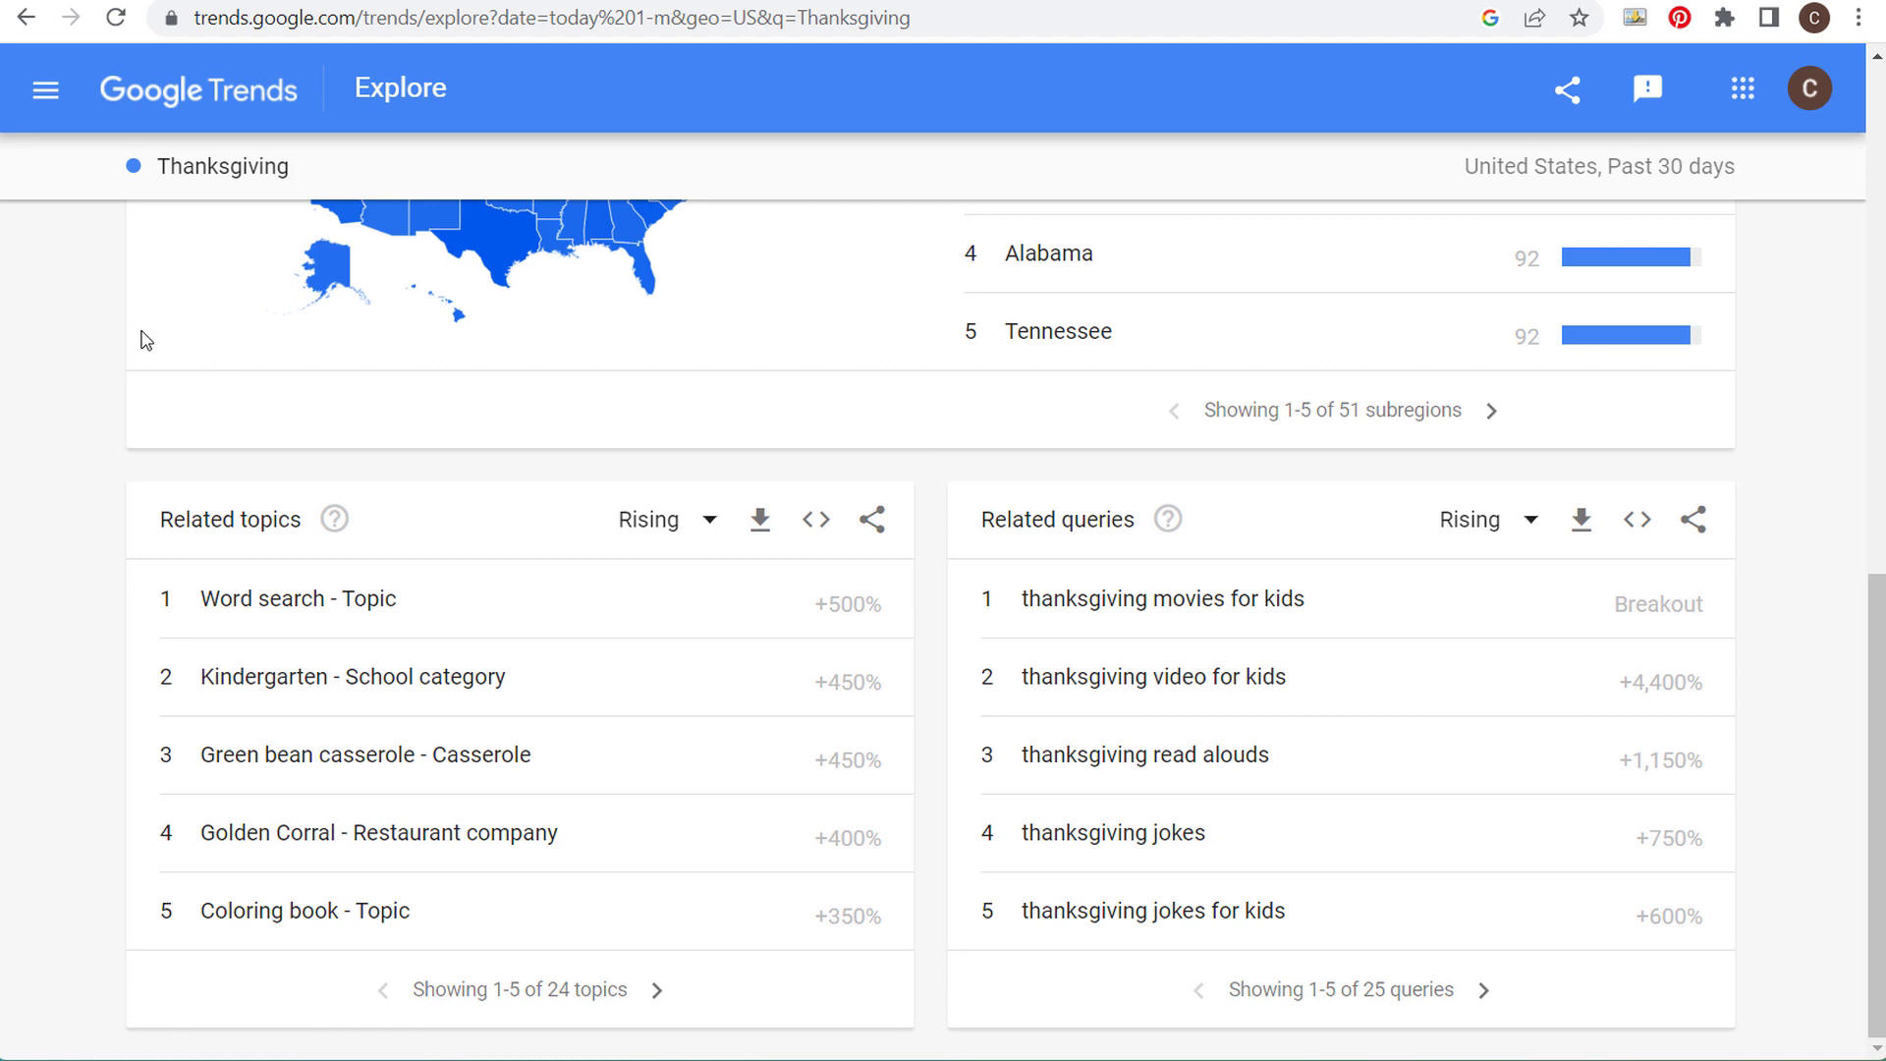
pyautogui.scroll(10, 131, 472)
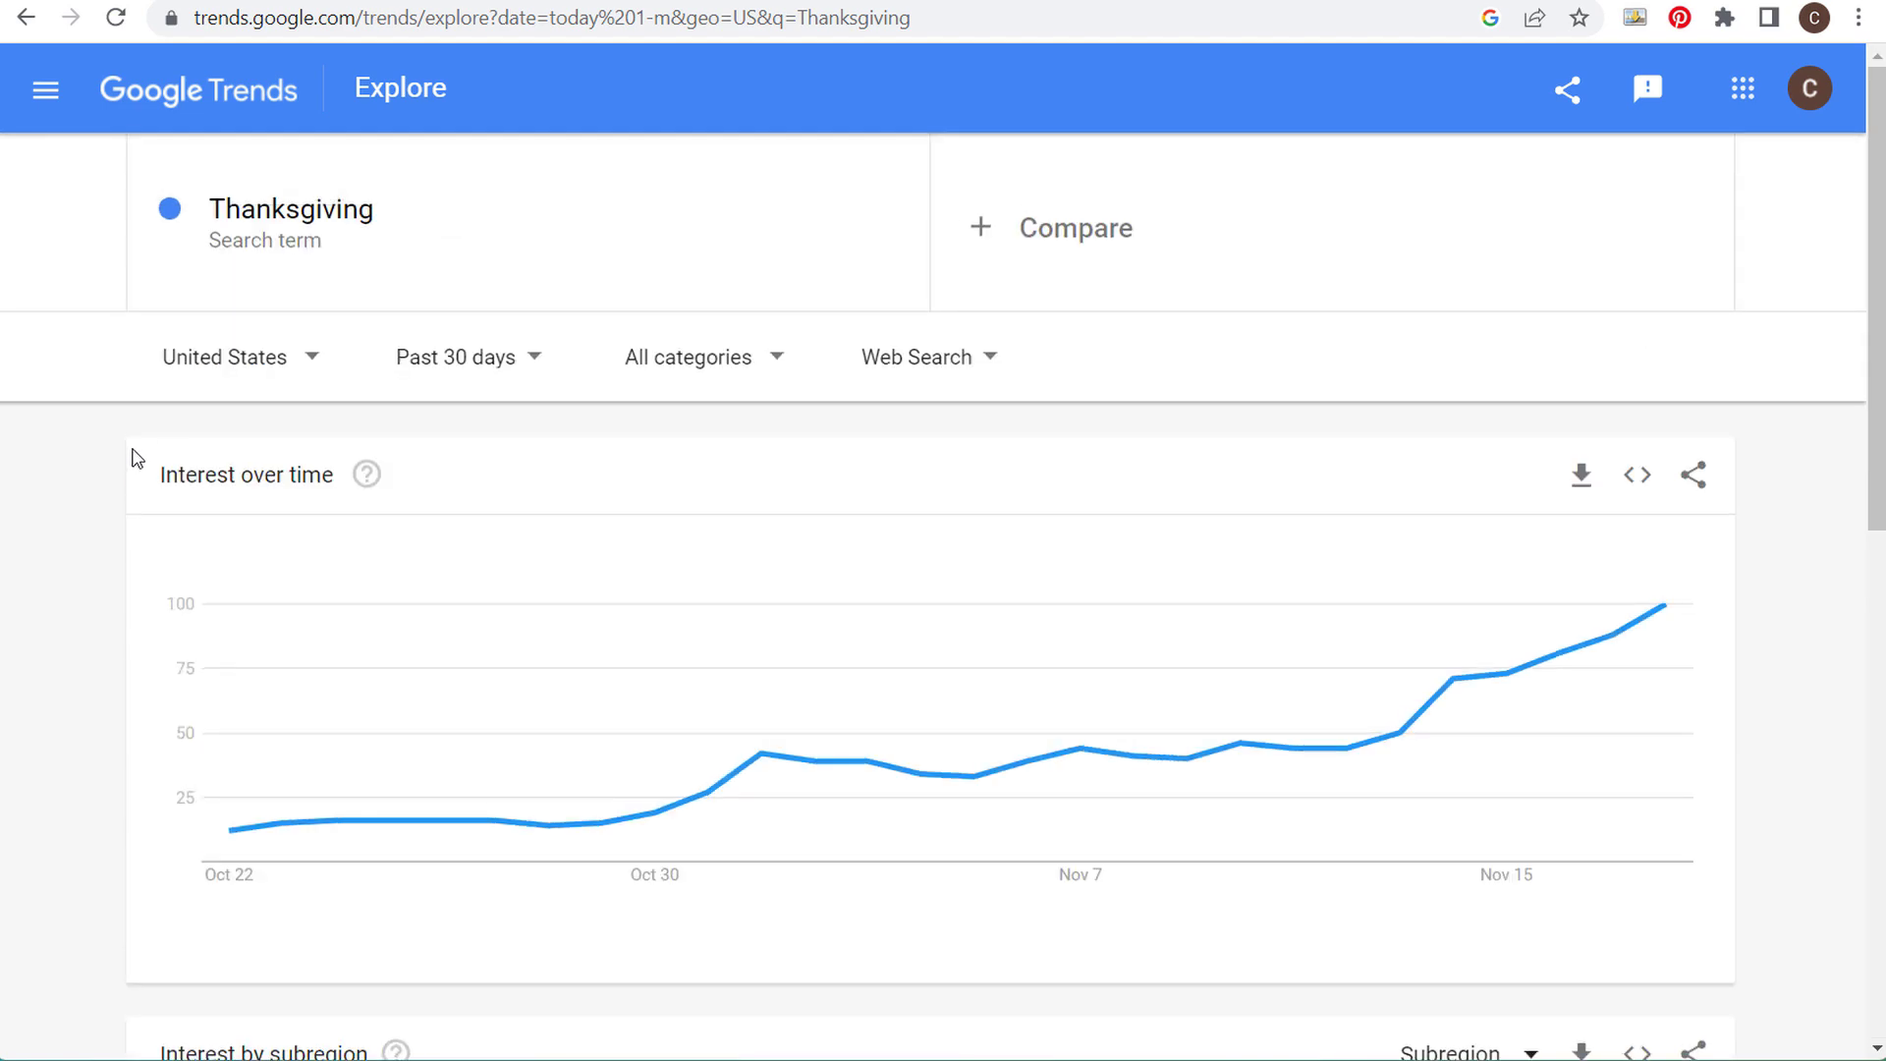
pyautogui.scroll(-11, 59, 433)
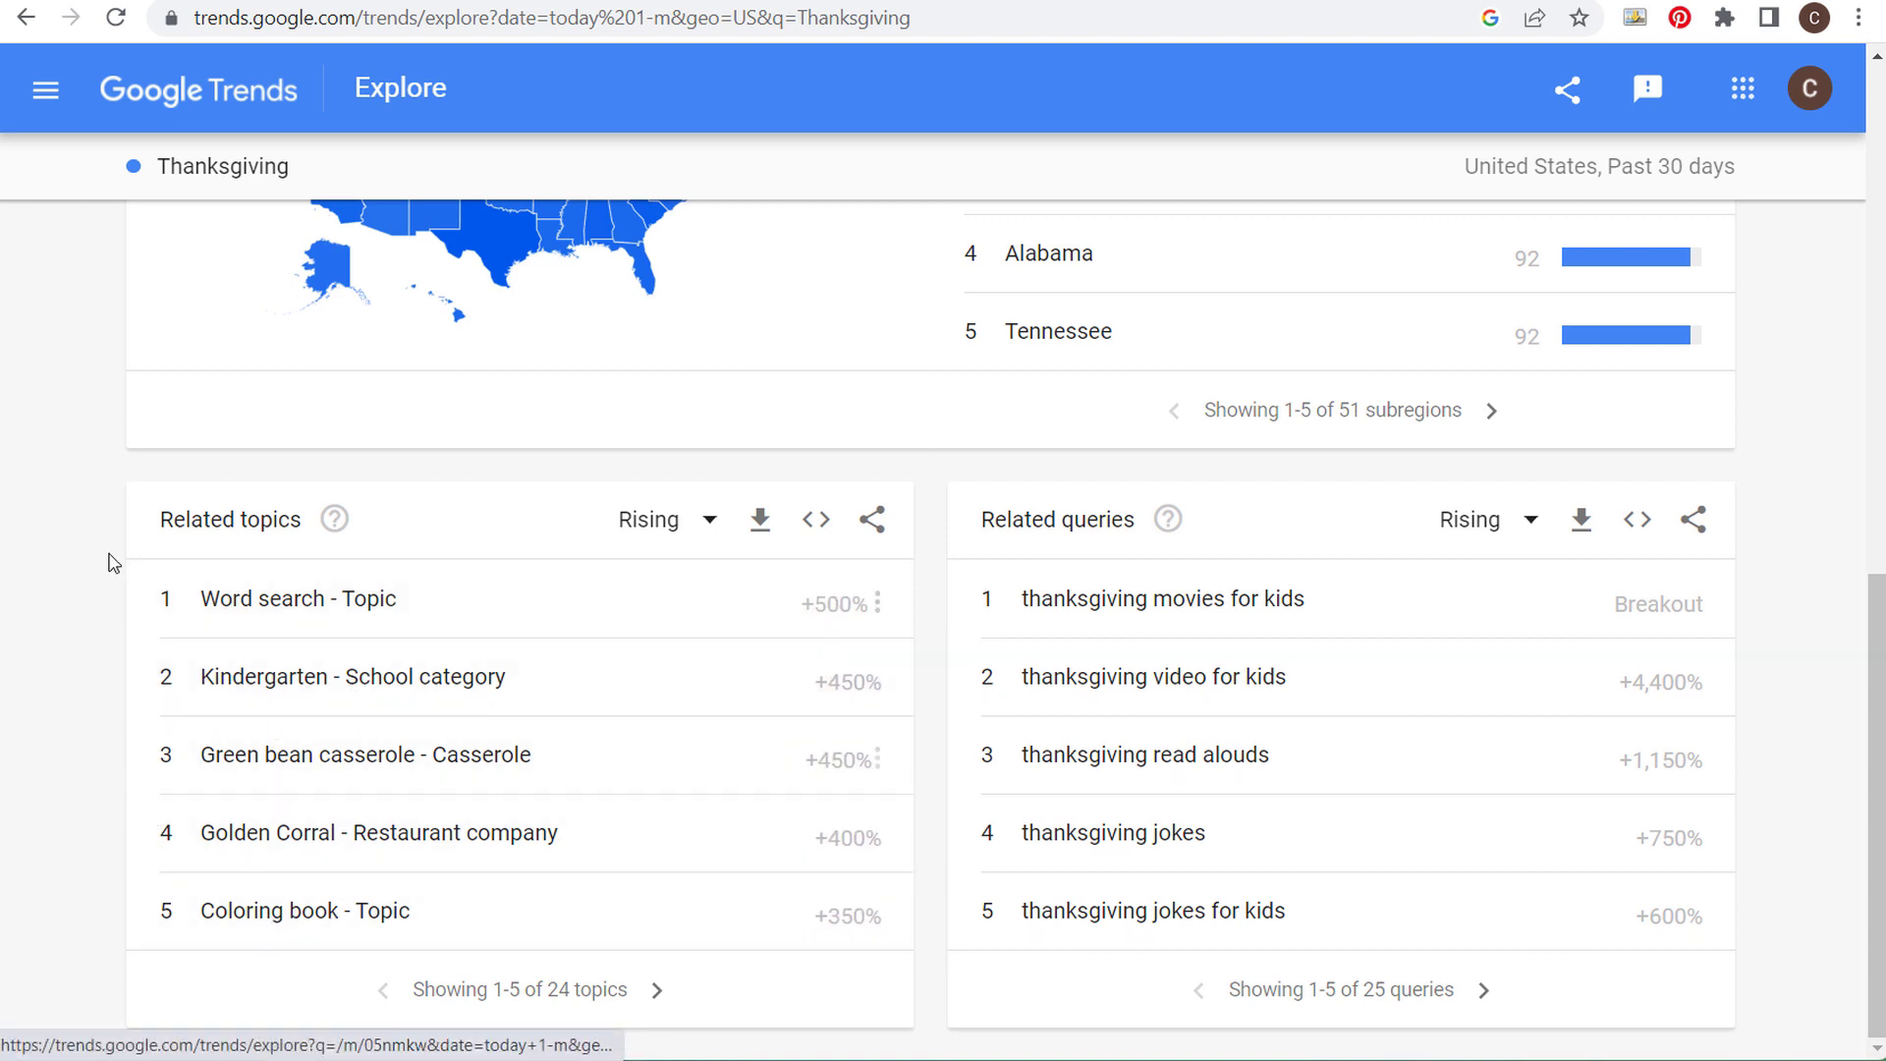
pyautogui.scroll(10, 92, 556)
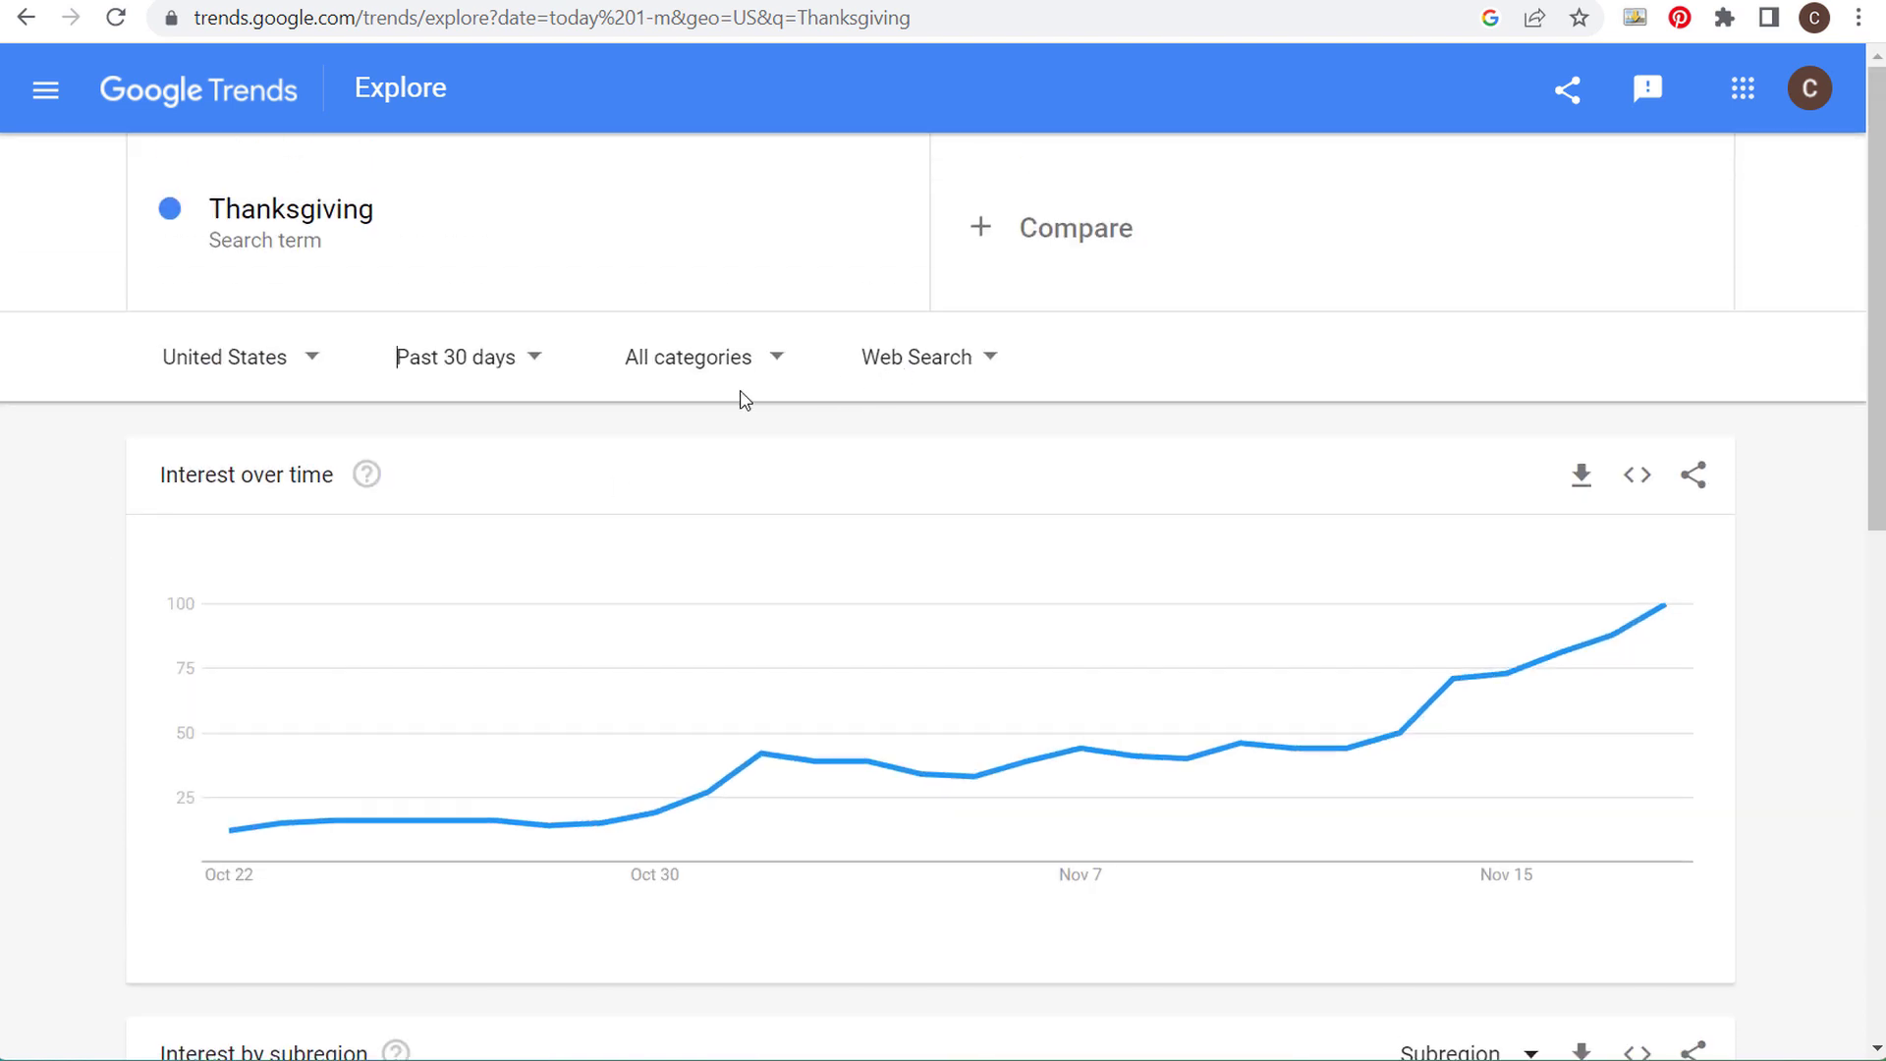
pyautogui.scroll(-10, 130, 509)
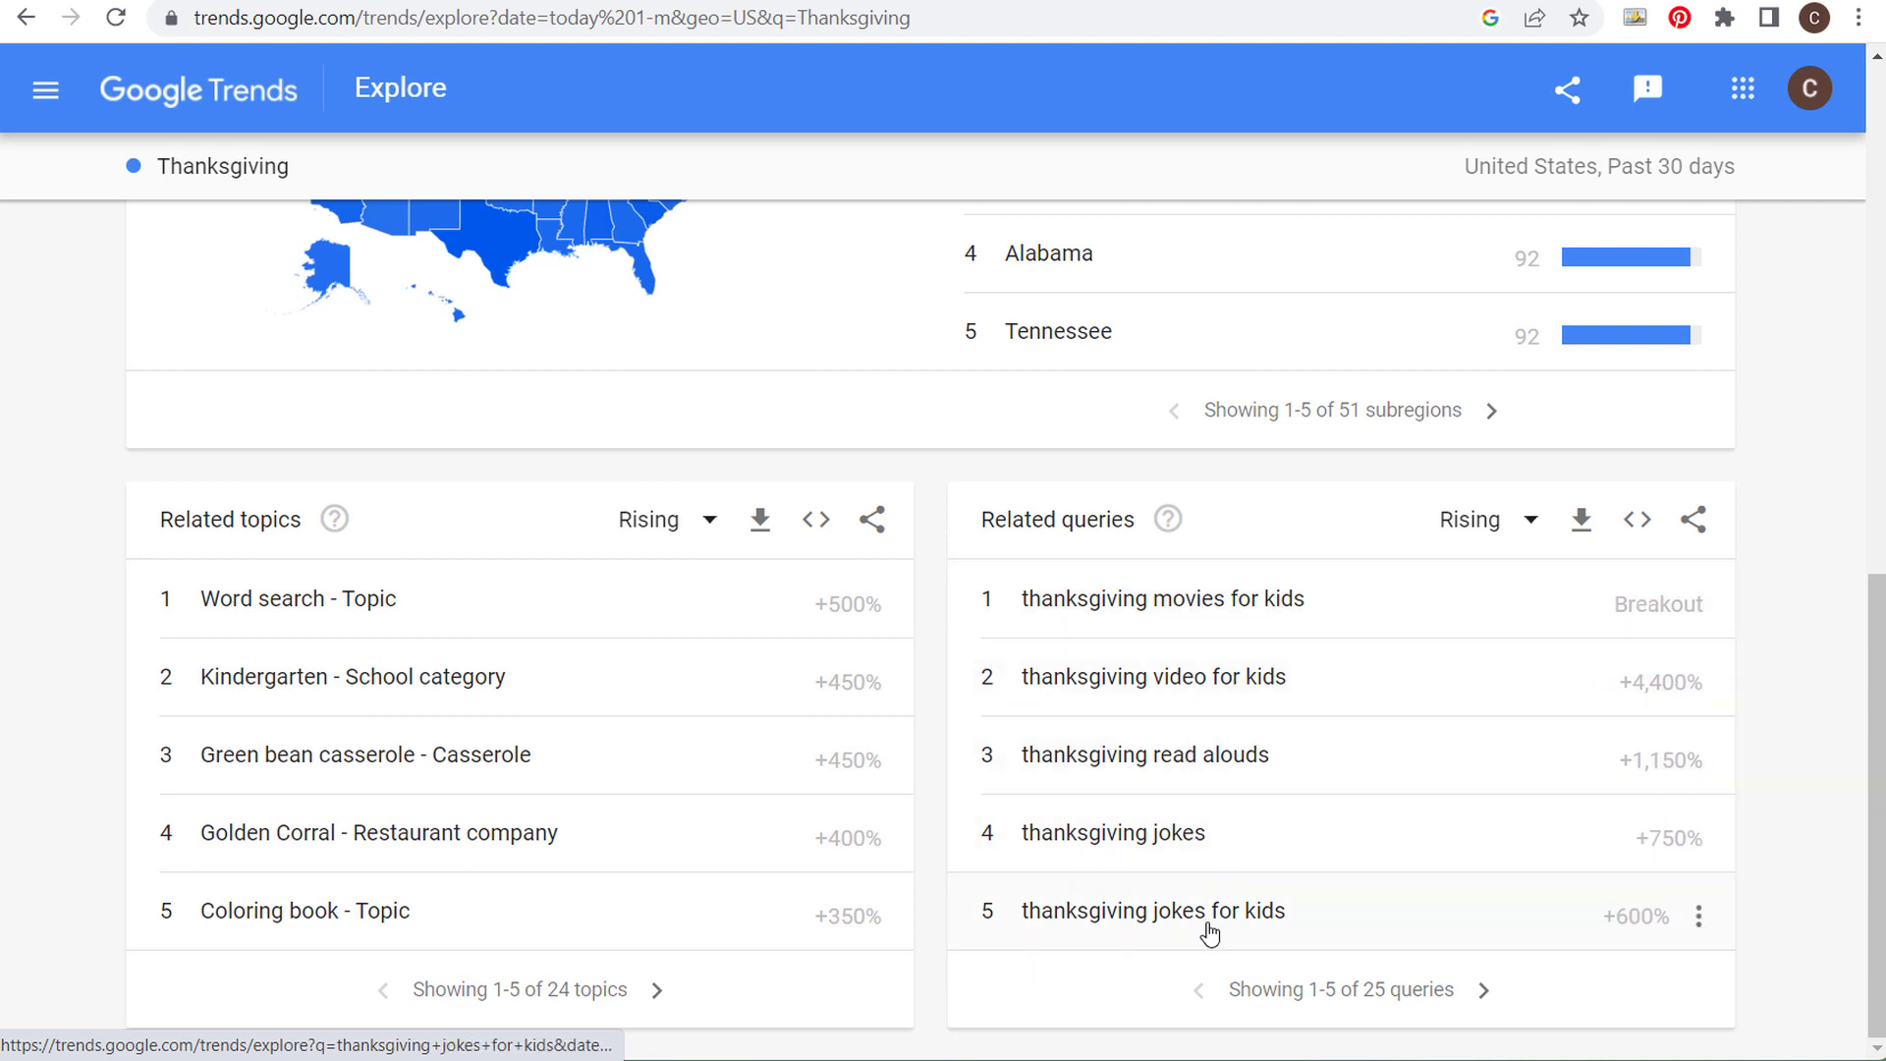
# - Switch the related queries to Top and page through them to entries 16-20
pyautogui.click(1474, 520)
pyautogui.click(1444, 609)
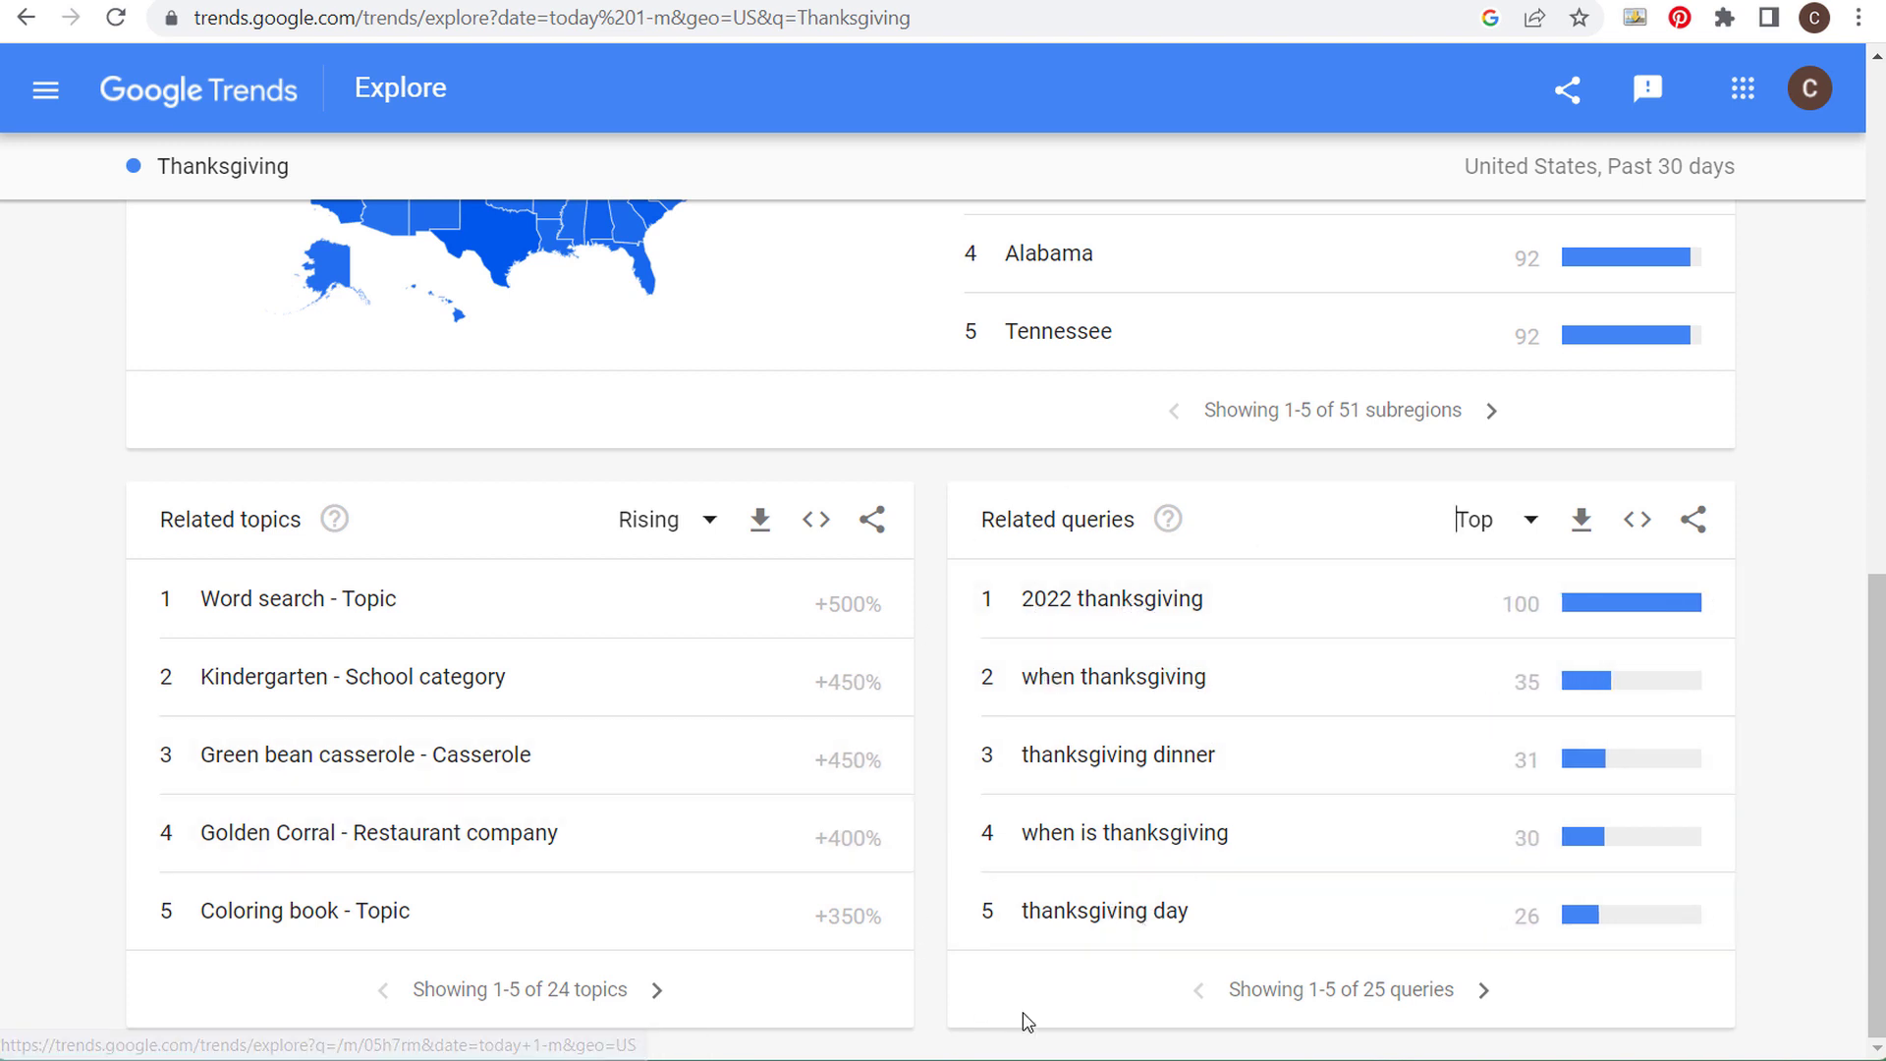
pyautogui.click(1482, 992)
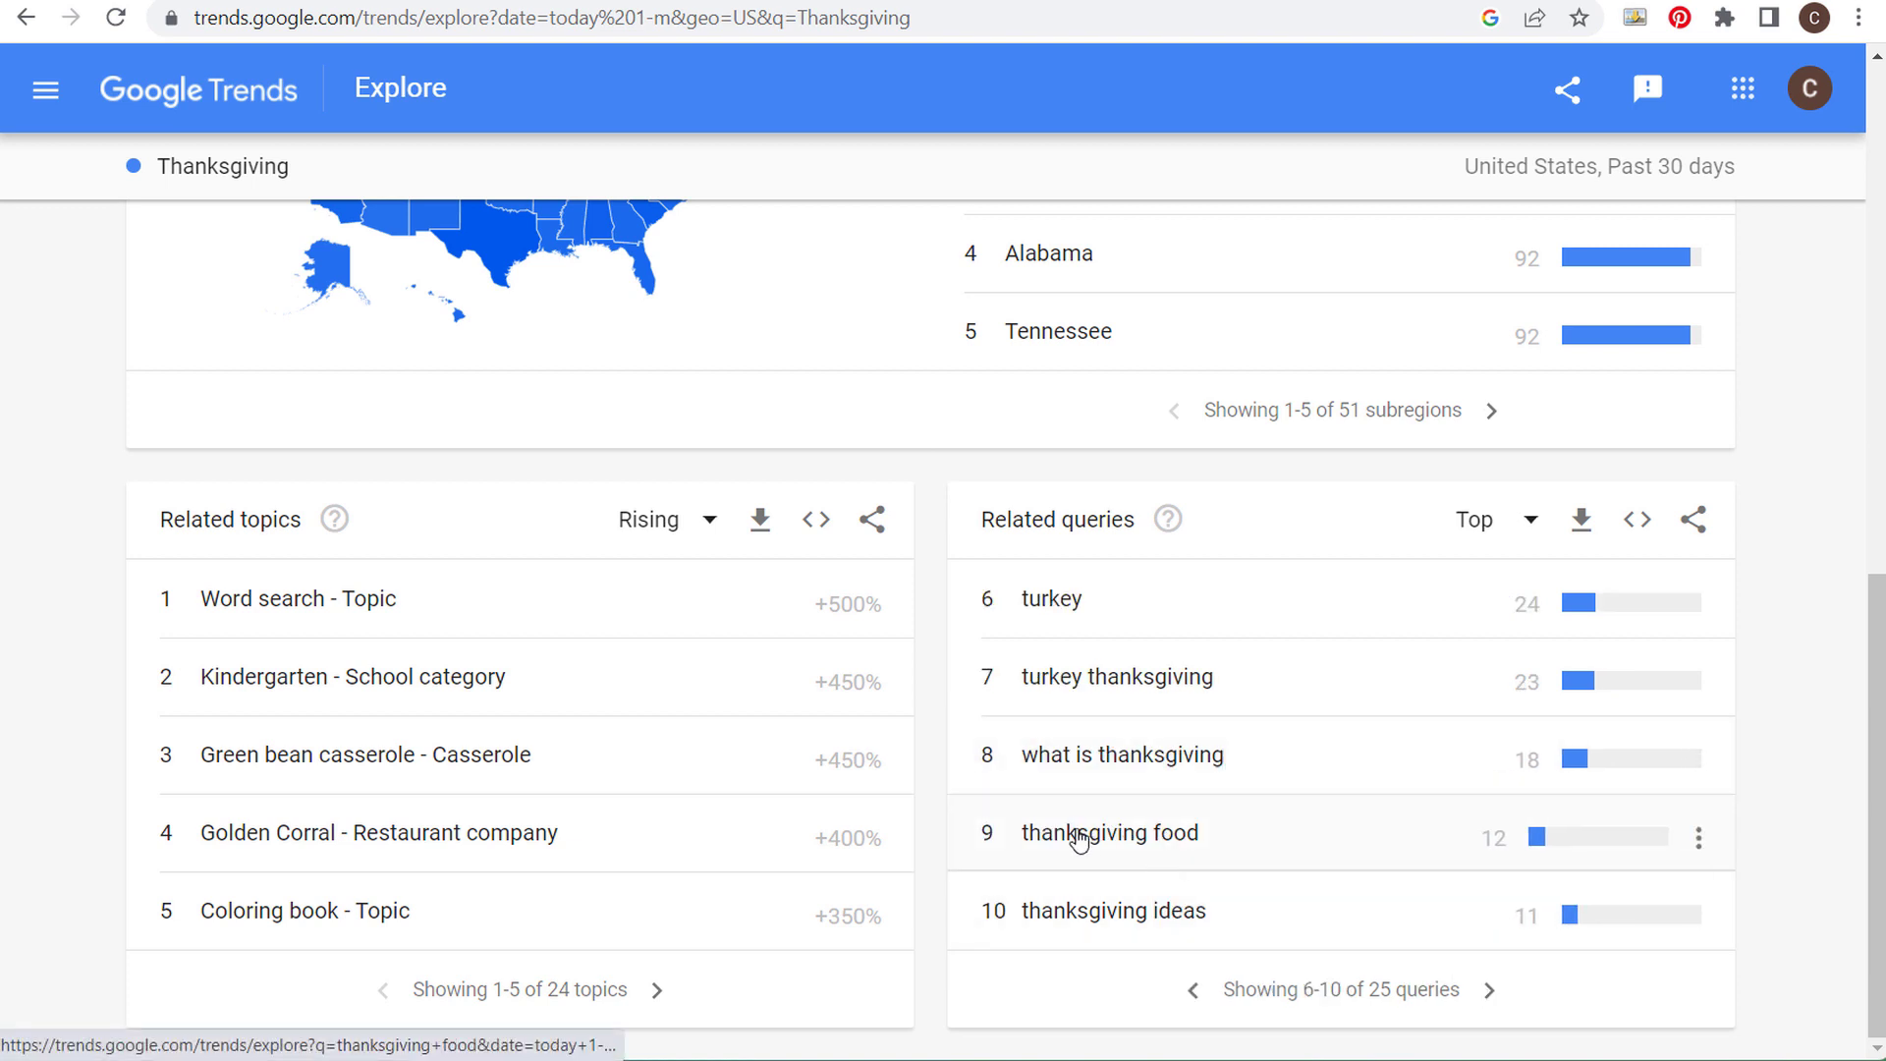
pyautogui.click(1488, 993)
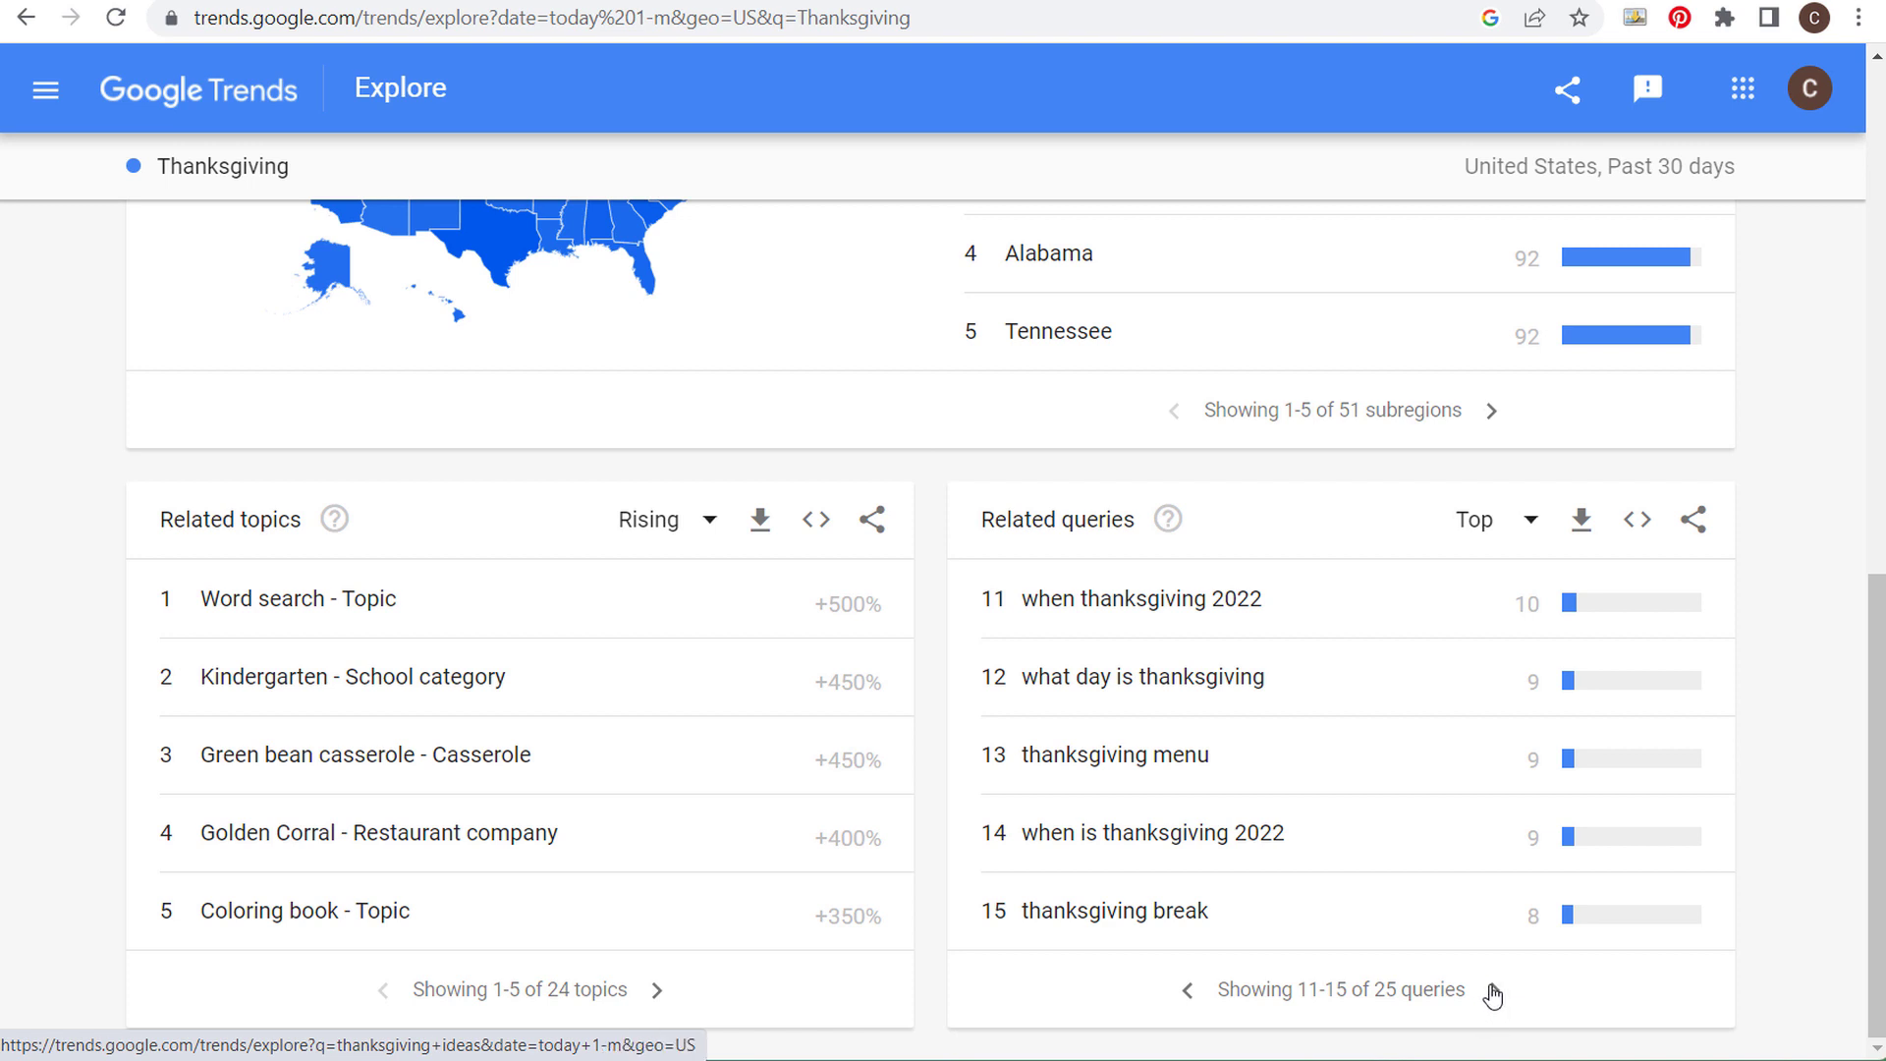
pyautogui.click(1494, 992)
# - Look at the second page of Rising related topics, then switch to Top topics and go to their second page
pyautogui.click(642, 519)
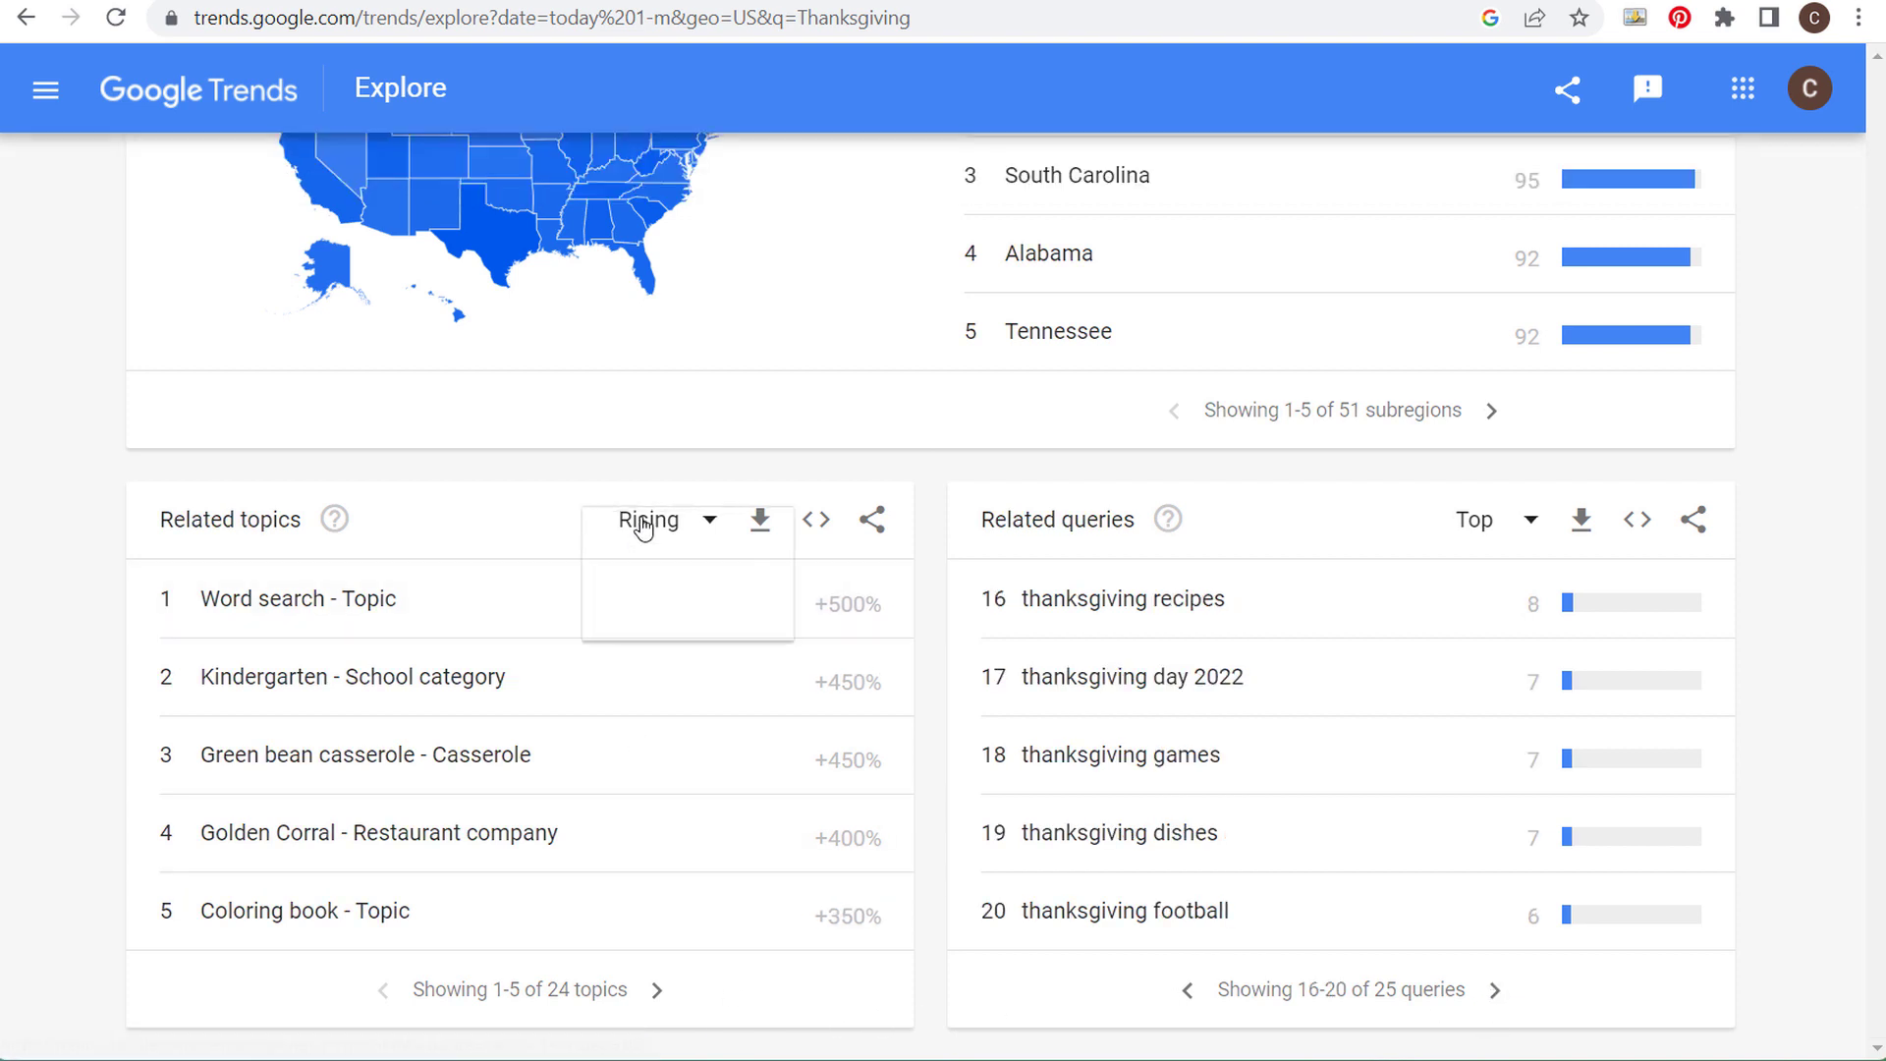
pyautogui.click(408, 945)
pyautogui.click(657, 989)
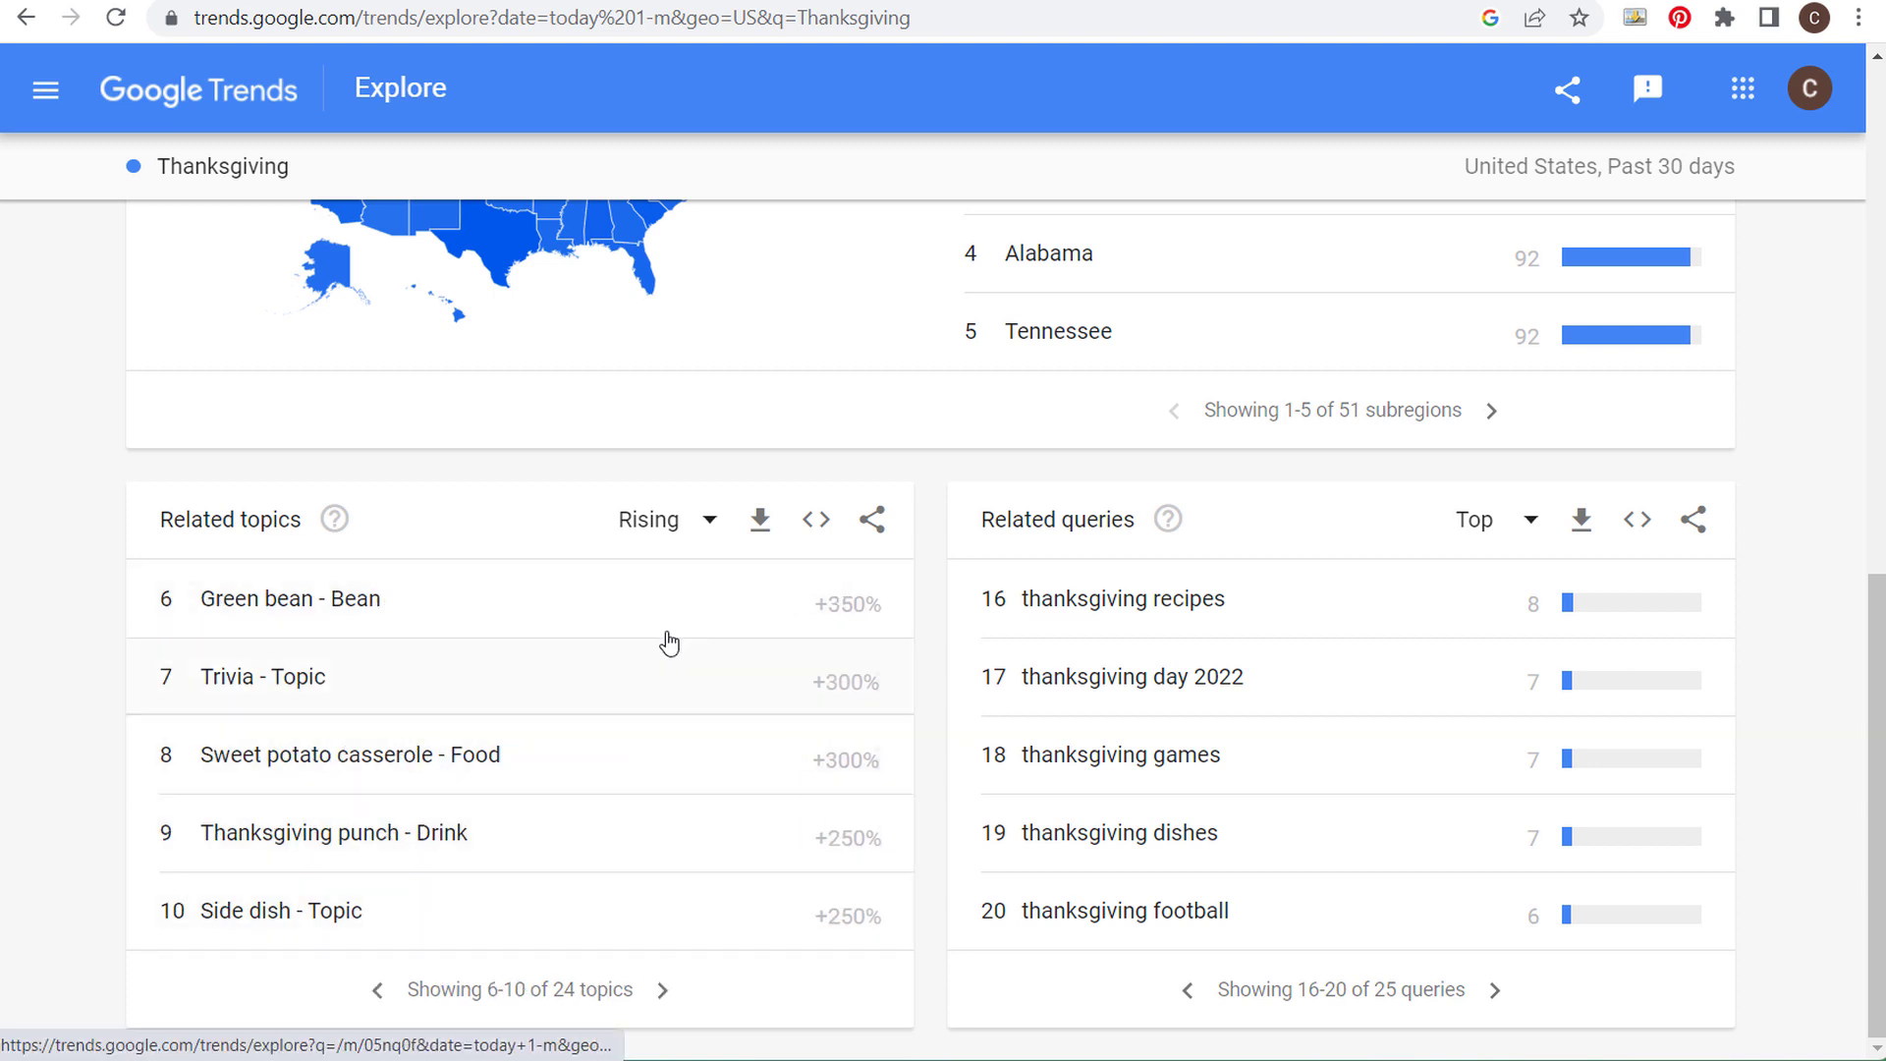
pyautogui.click(664, 520)
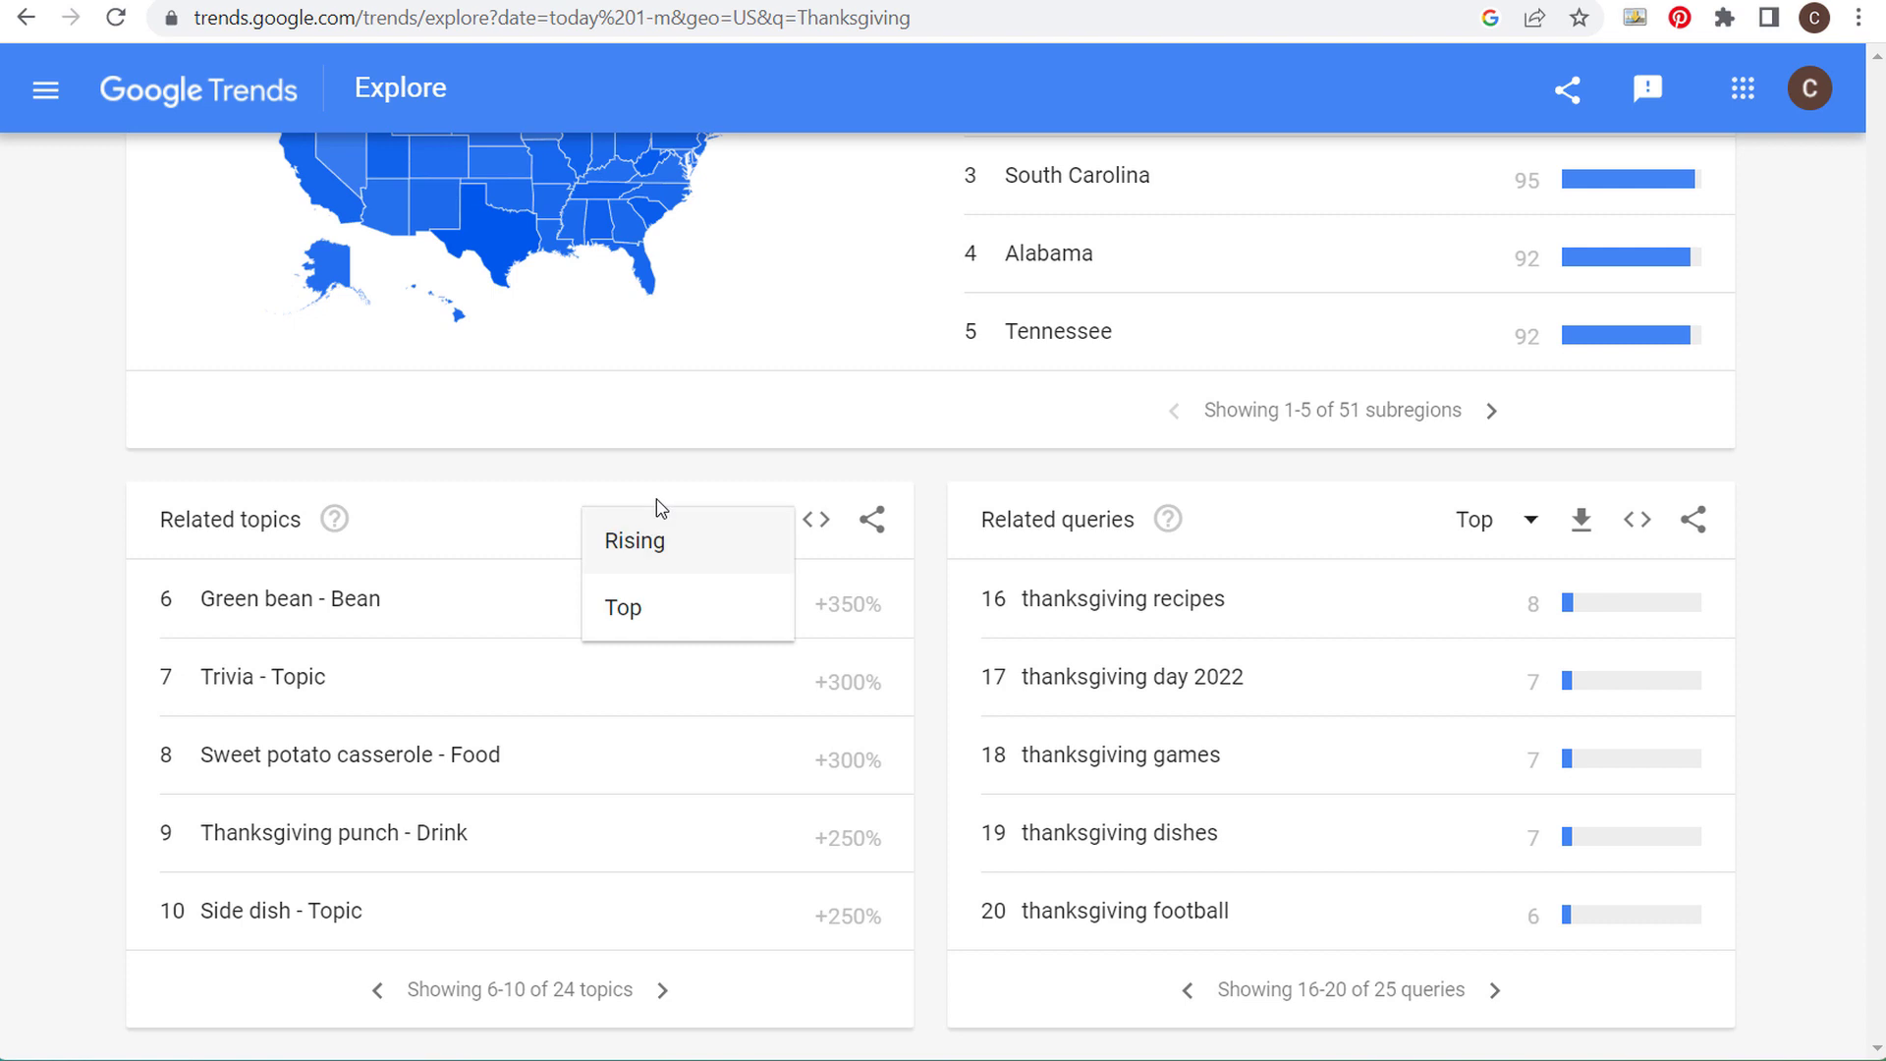
pyautogui.click(658, 614)
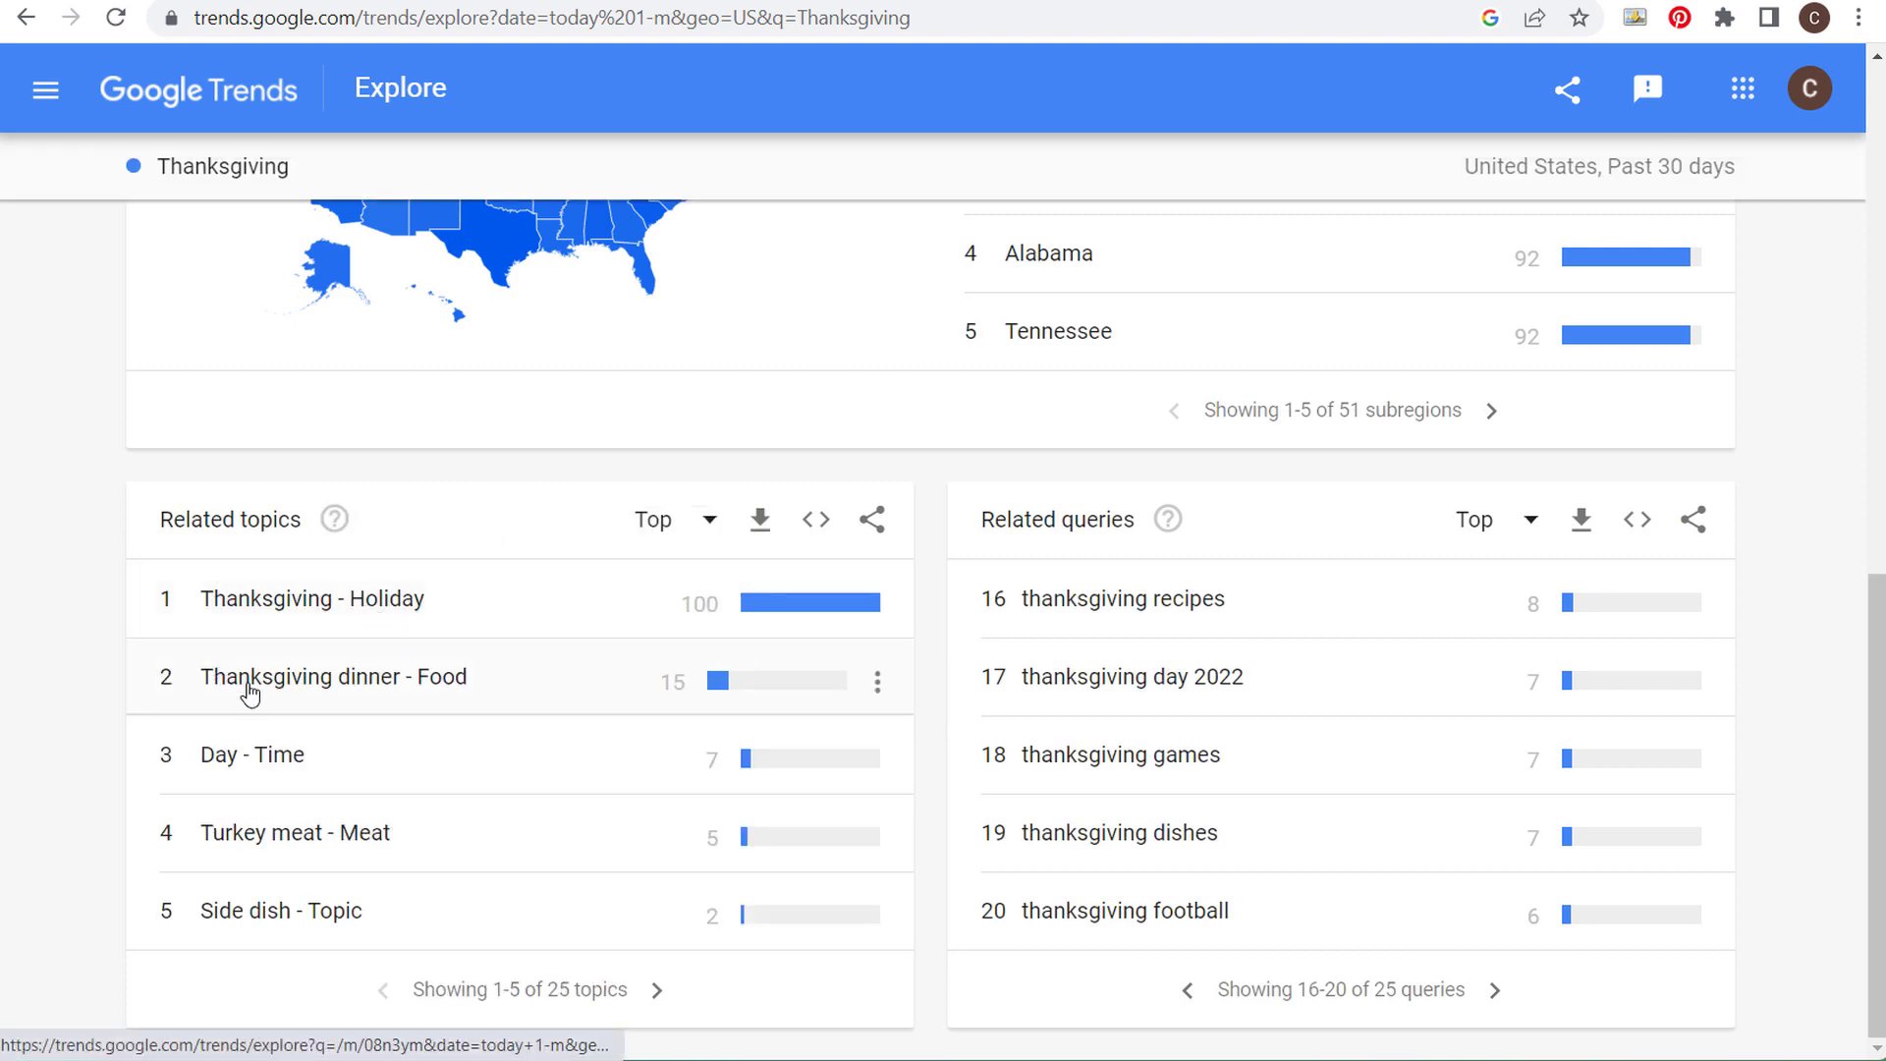
pyautogui.click(656, 991)
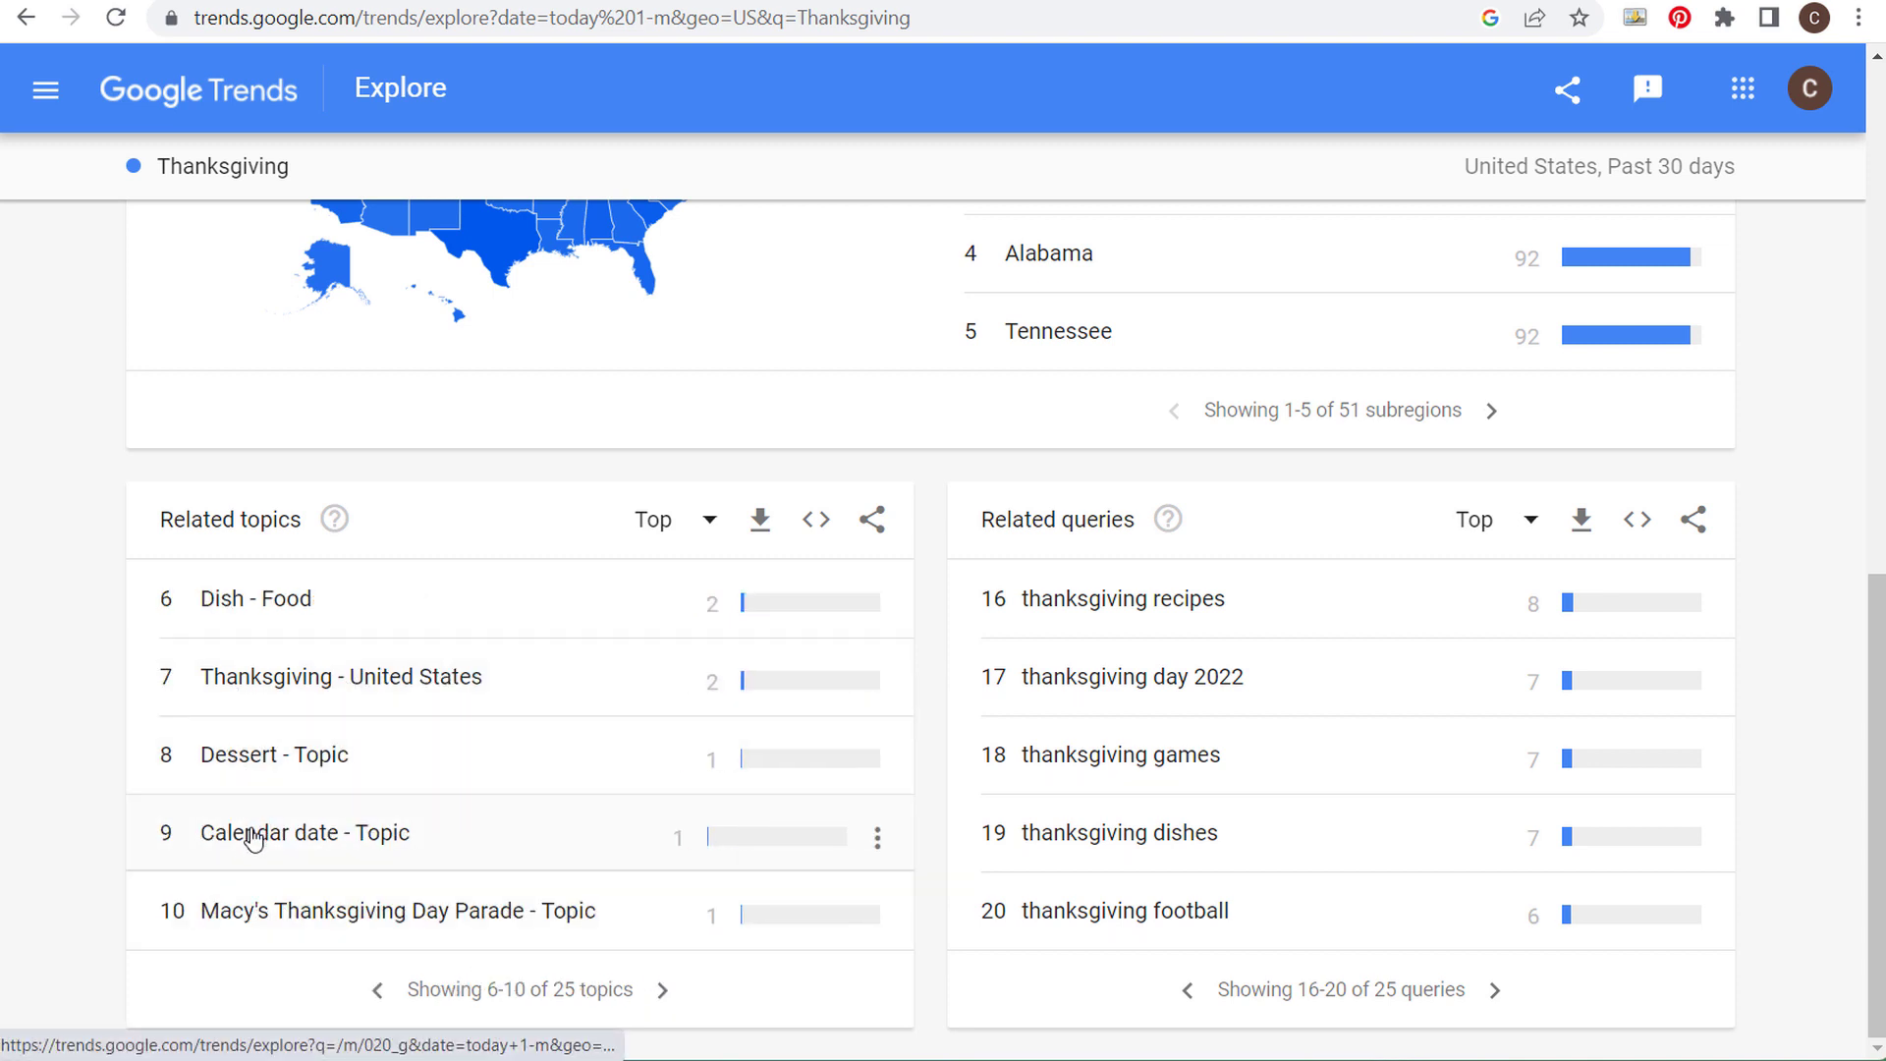
# - Switch the search type to YouTube Search and view the second page of both related topics and related queries
pyautogui.scroll(10, 138, 463)
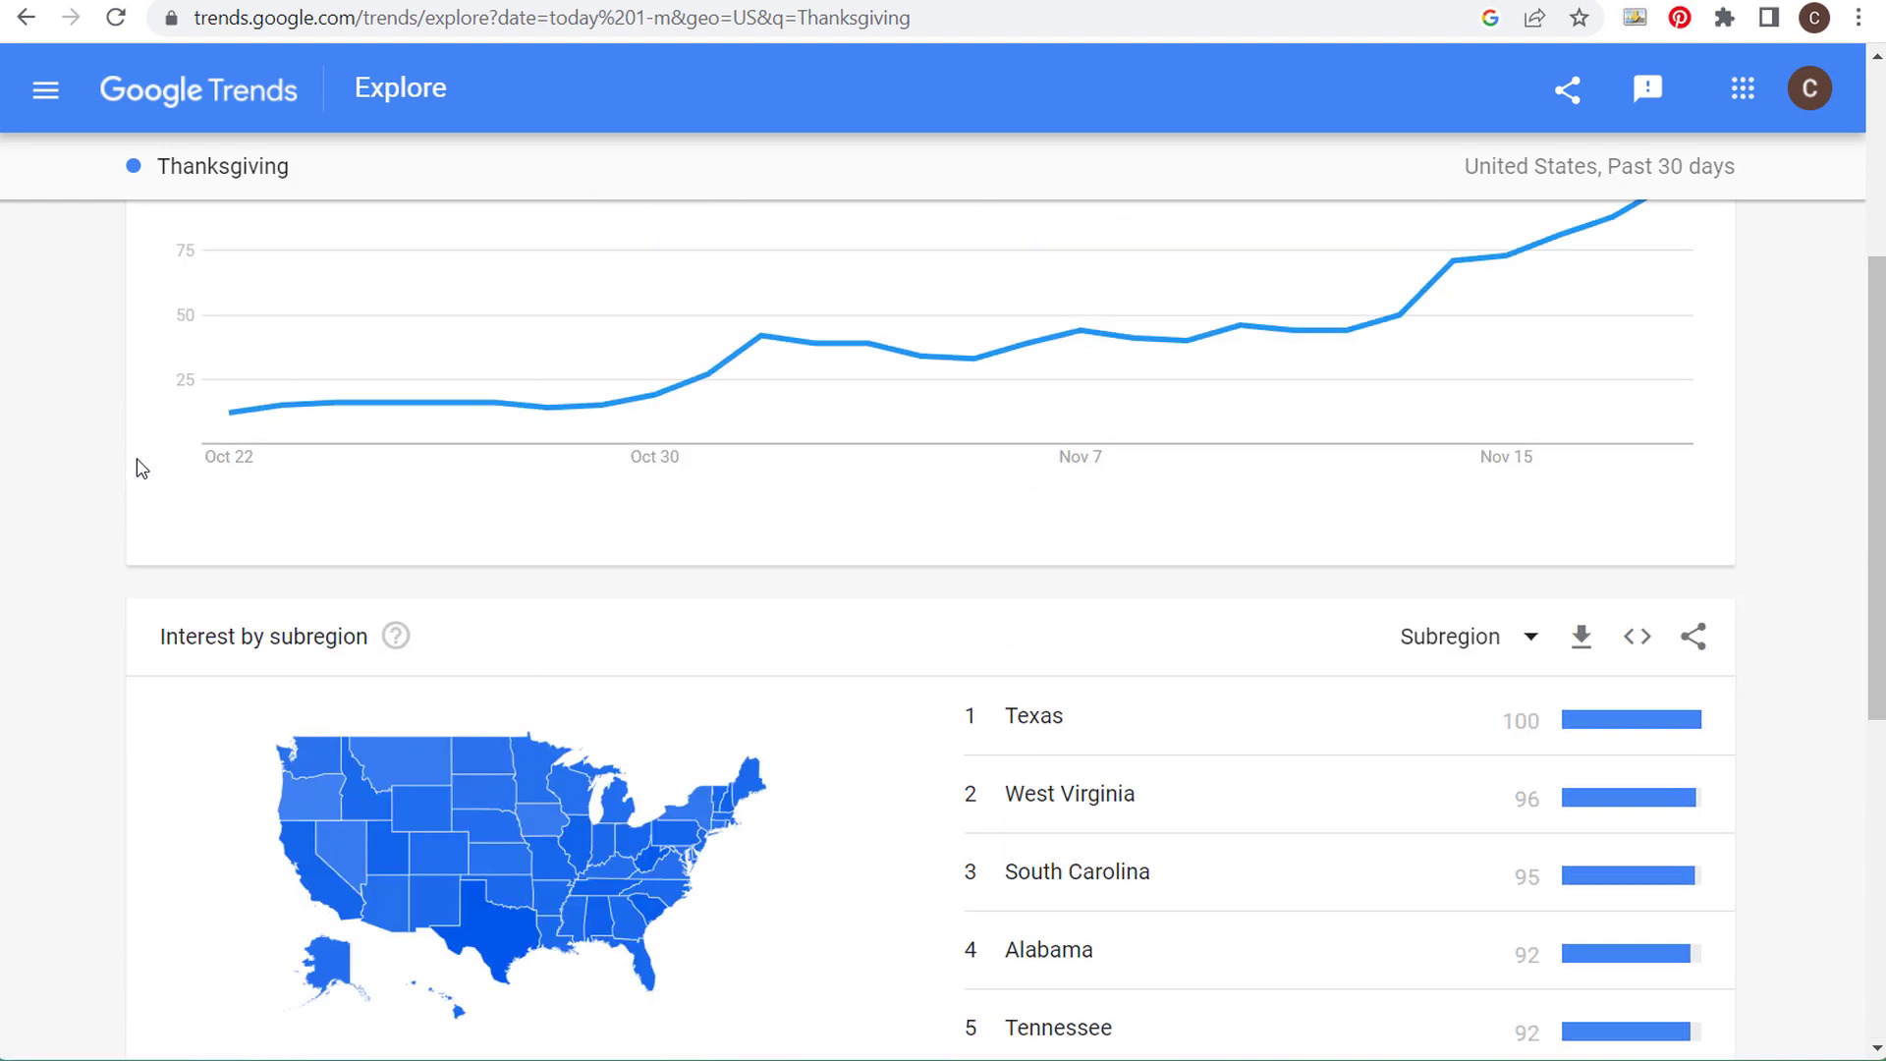
pyautogui.click(973, 359)
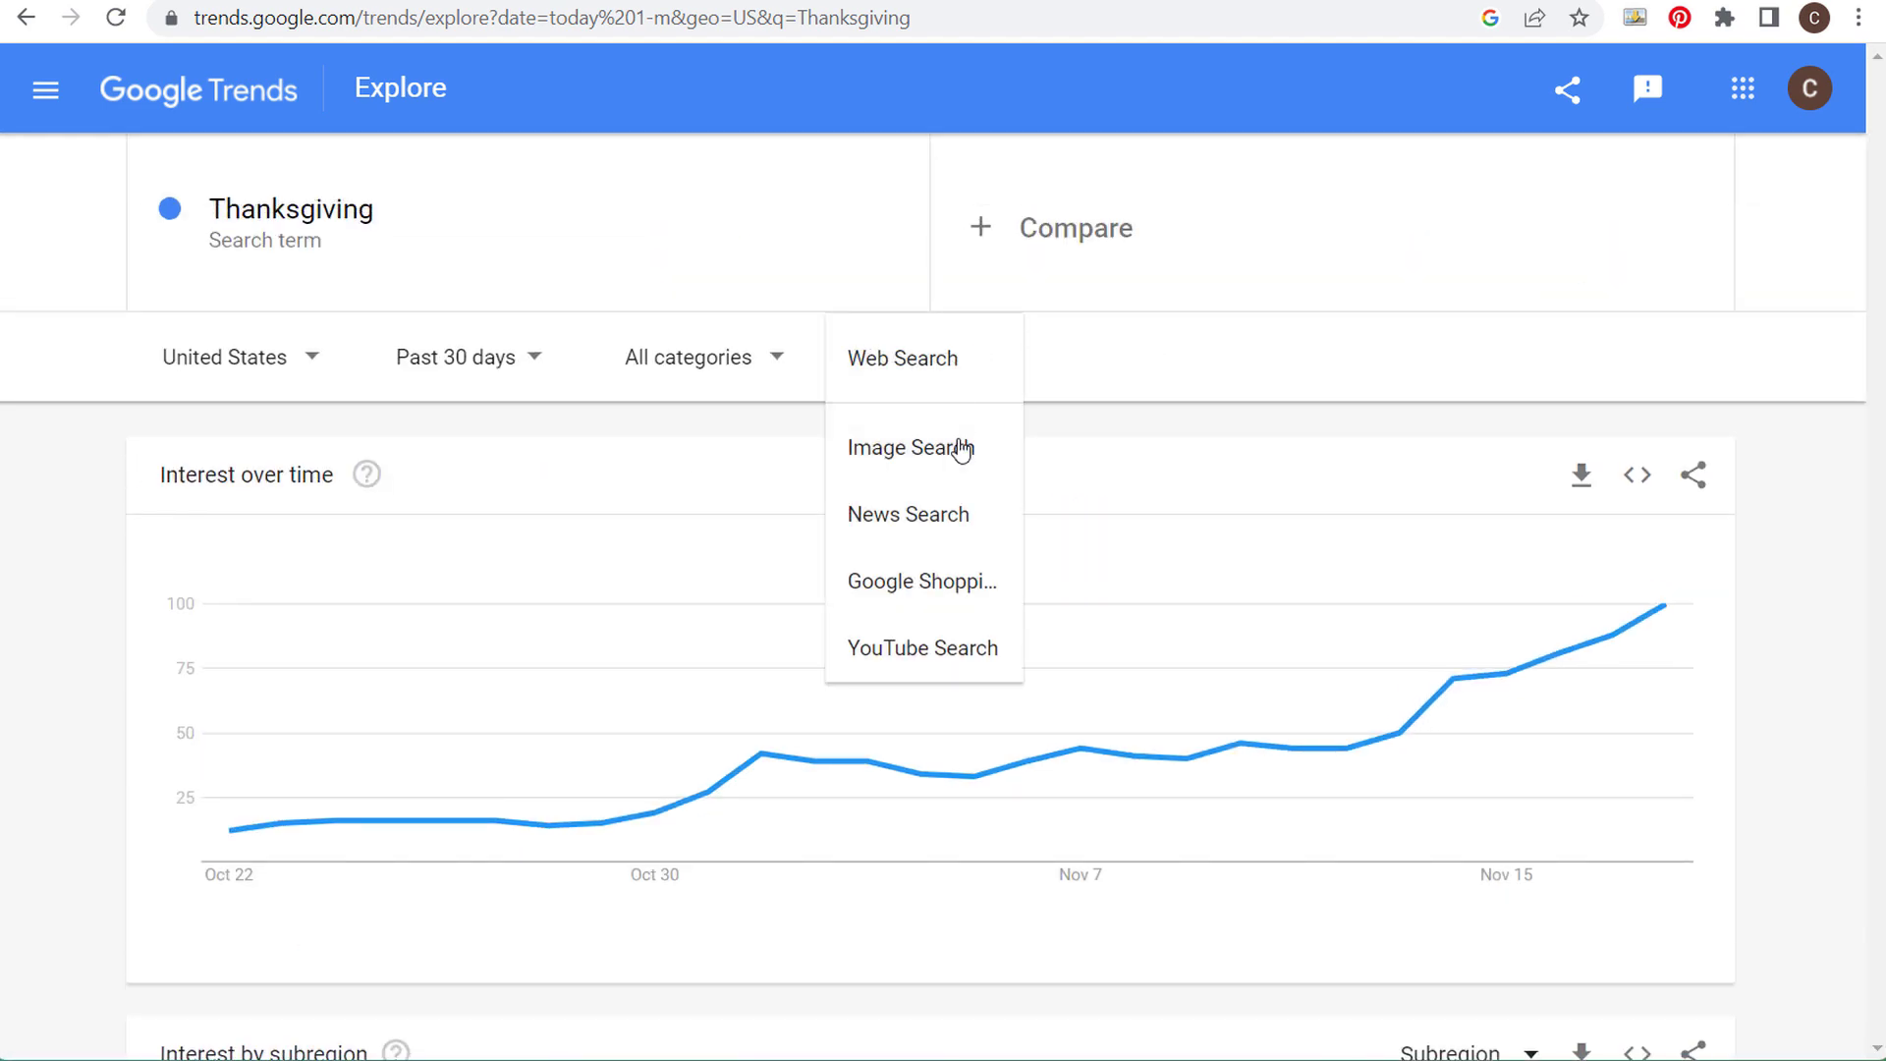
pyautogui.click(920, 646)
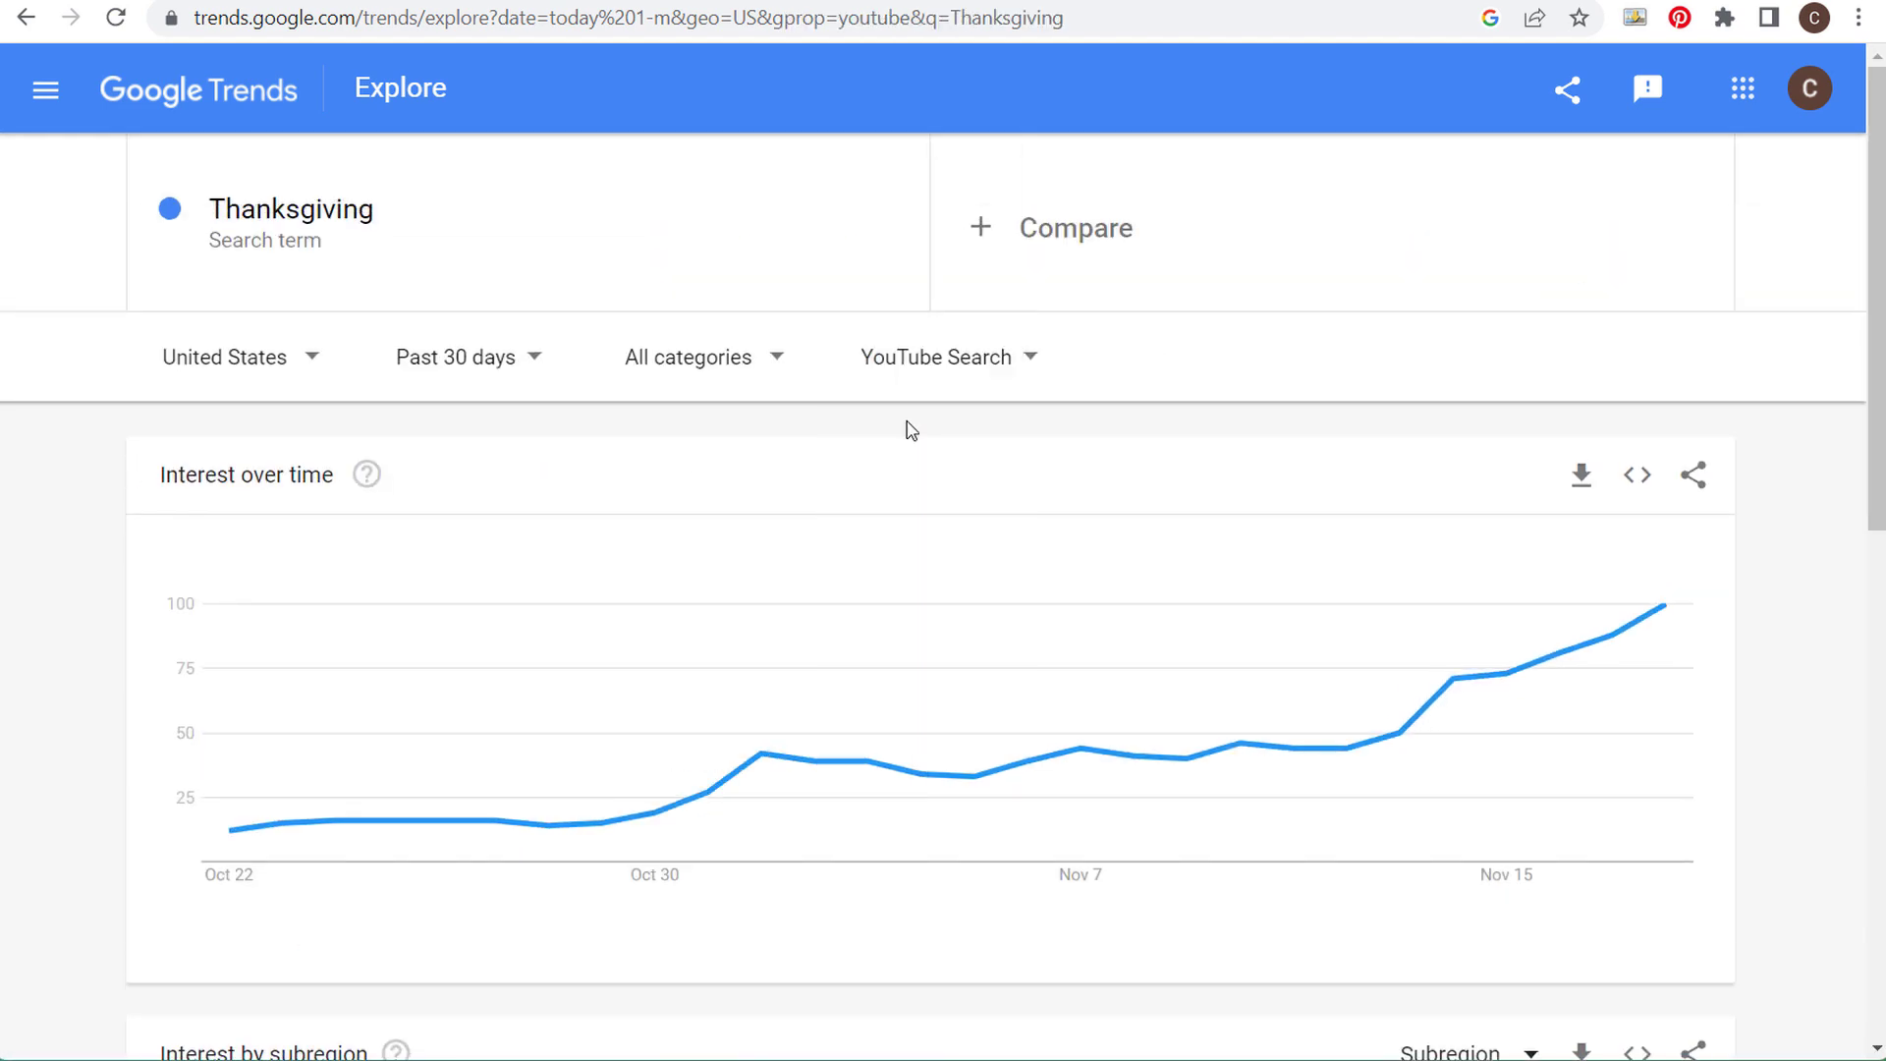
pyautogui.scroll(-10, 133, 452)
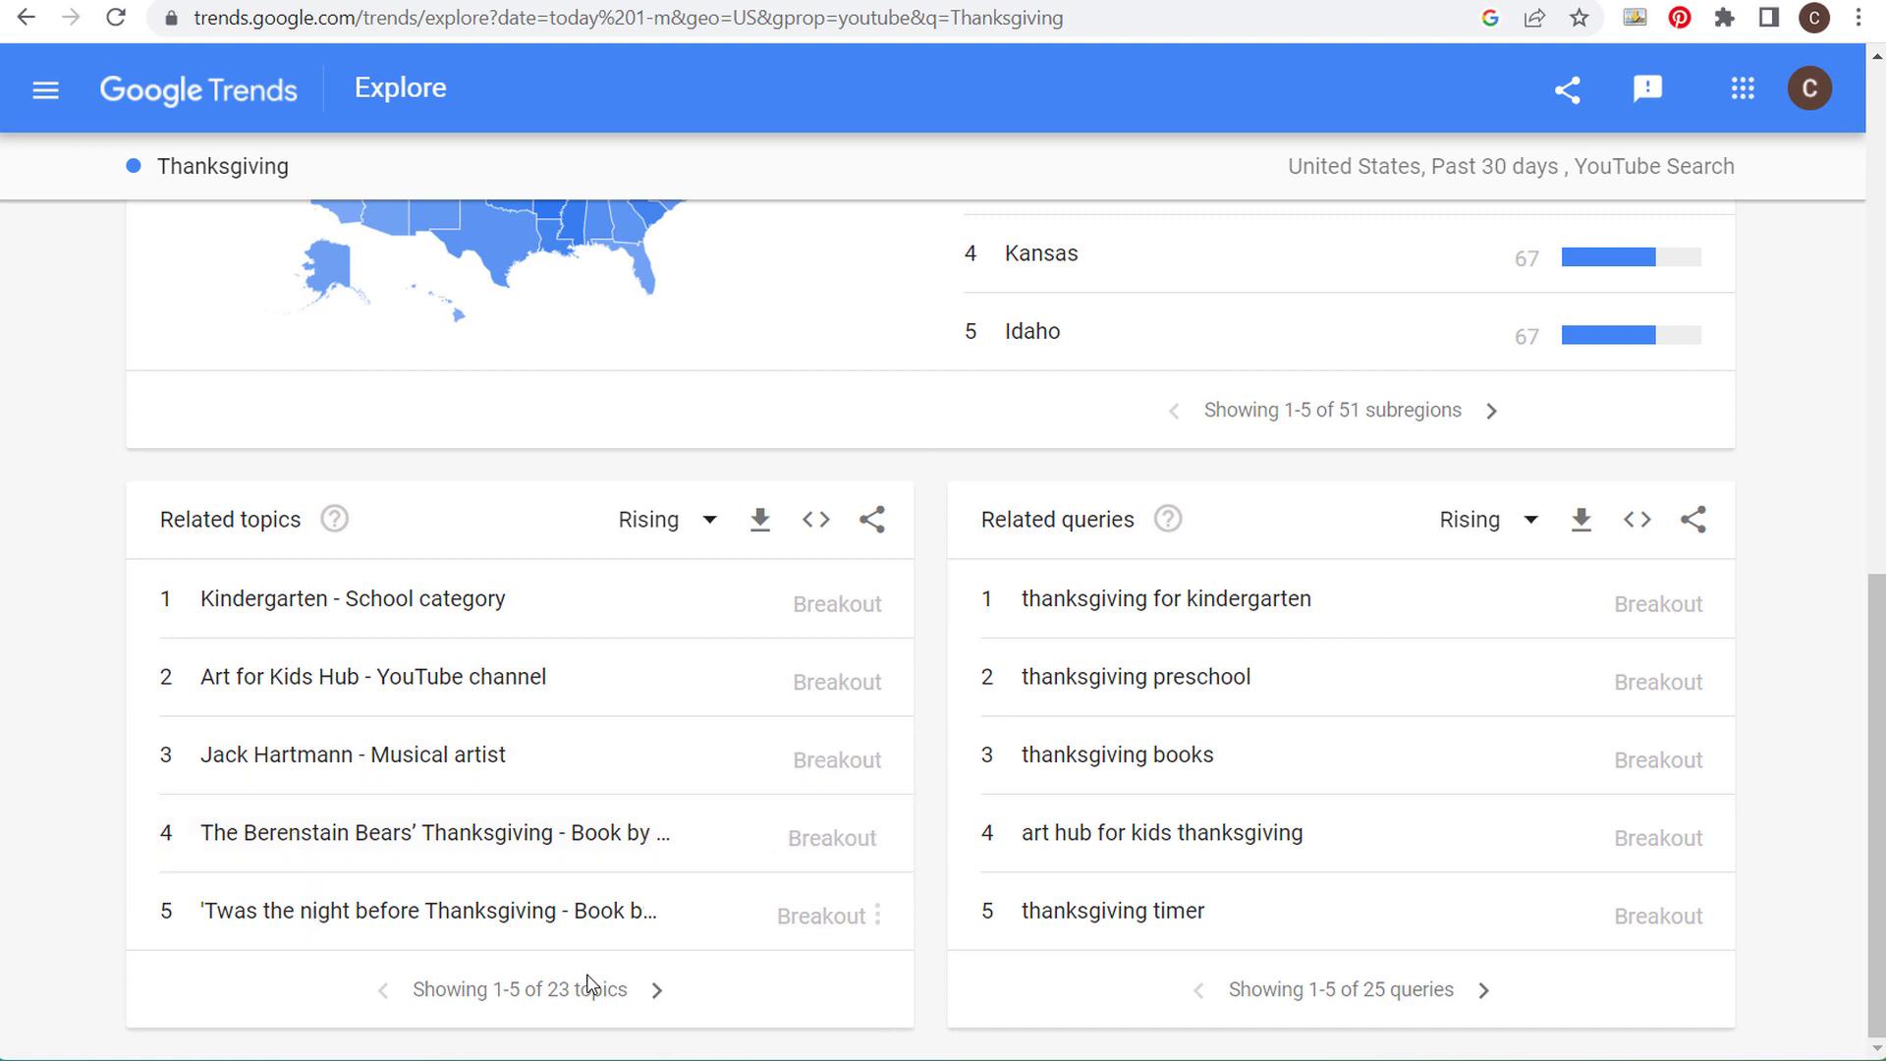
pyautogui.click(657, 995)
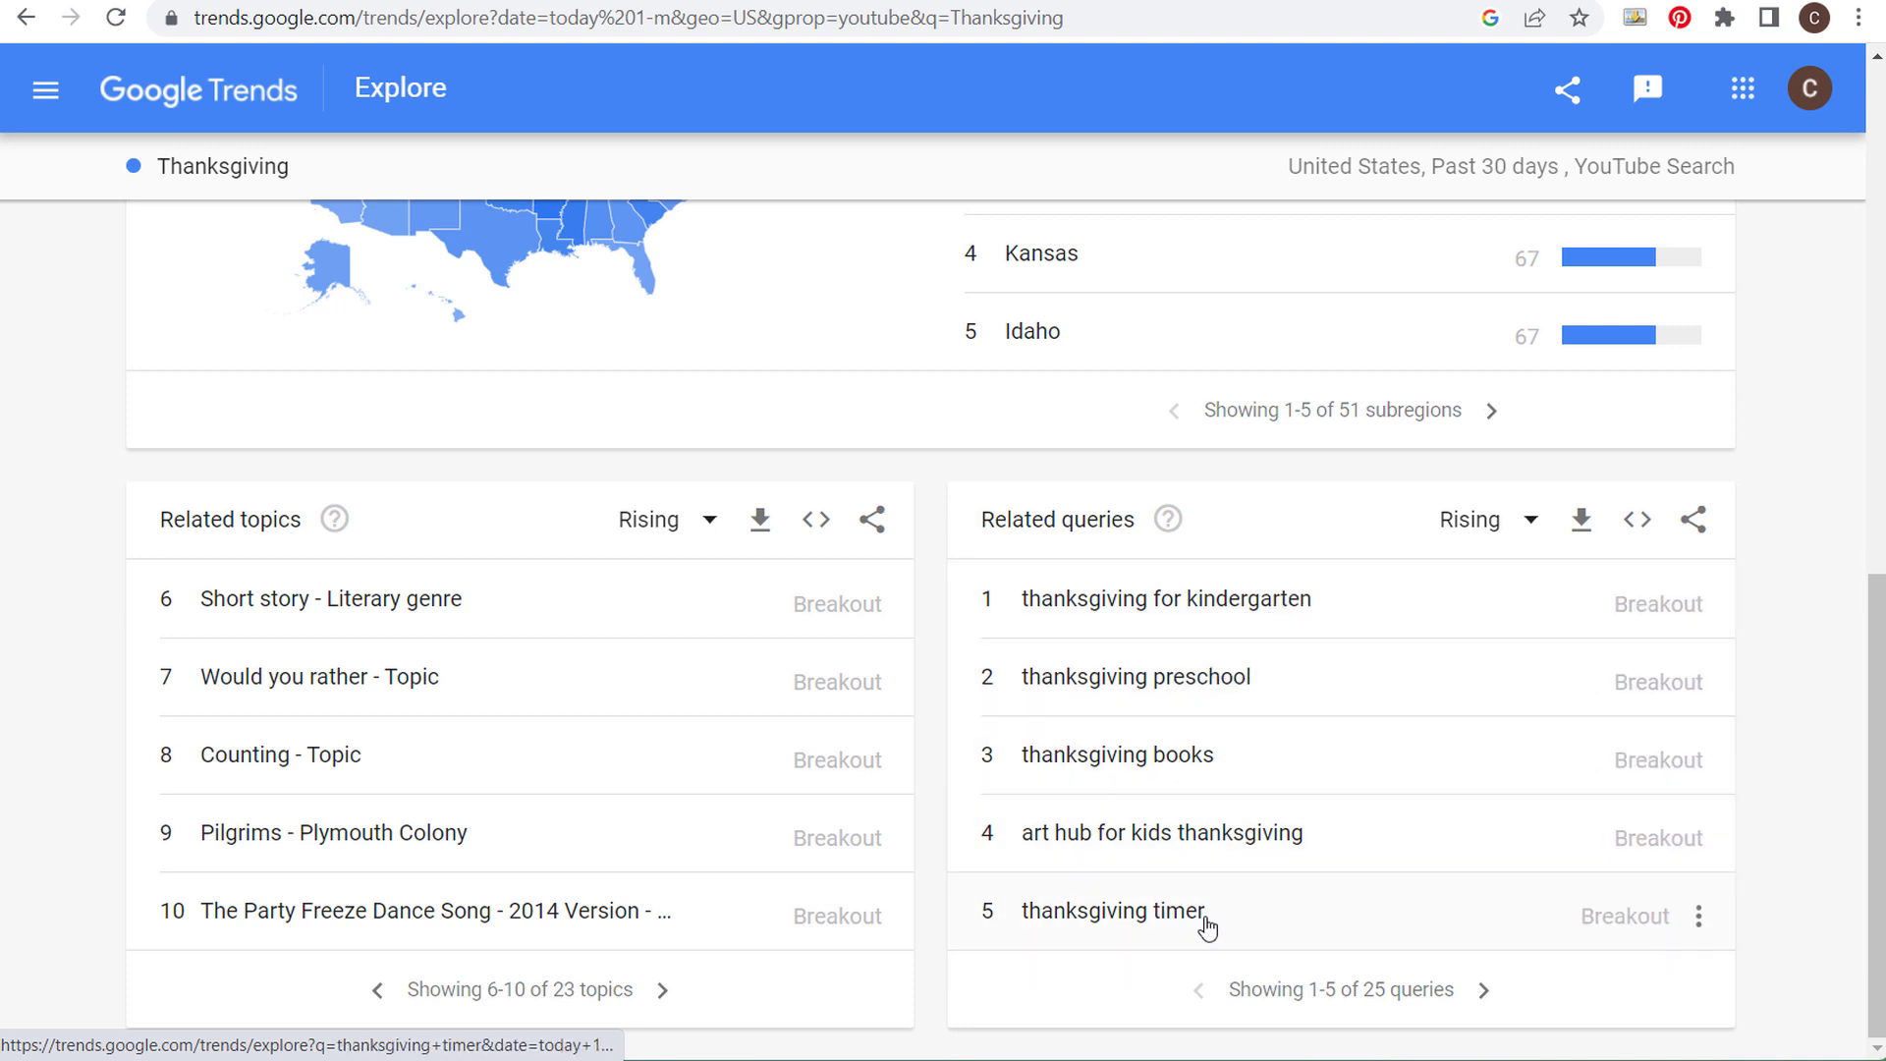
pyautogui.click(1485, 990)
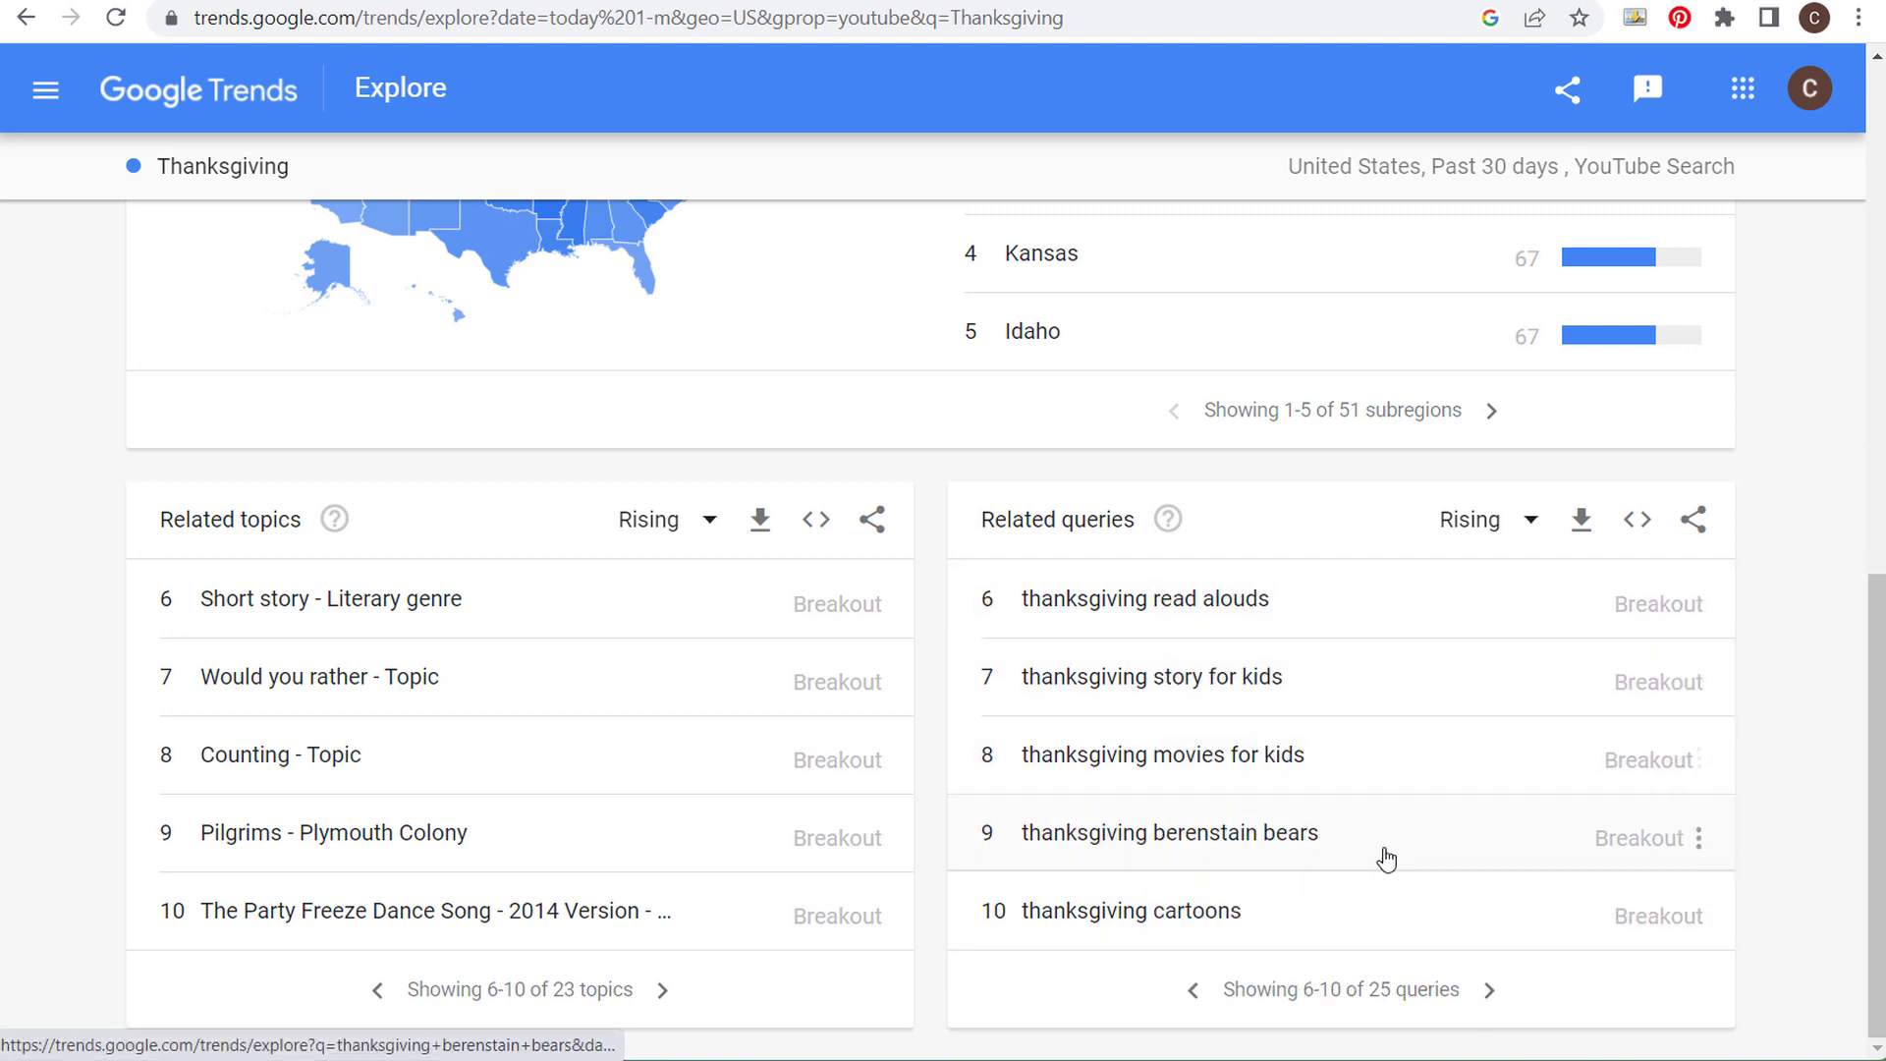
# - Switch the search type to Google Shopping and check the sort options available for the related queries
pyautogui.scroll(10, 1386, 860)
pyautogui.click(973, 359)
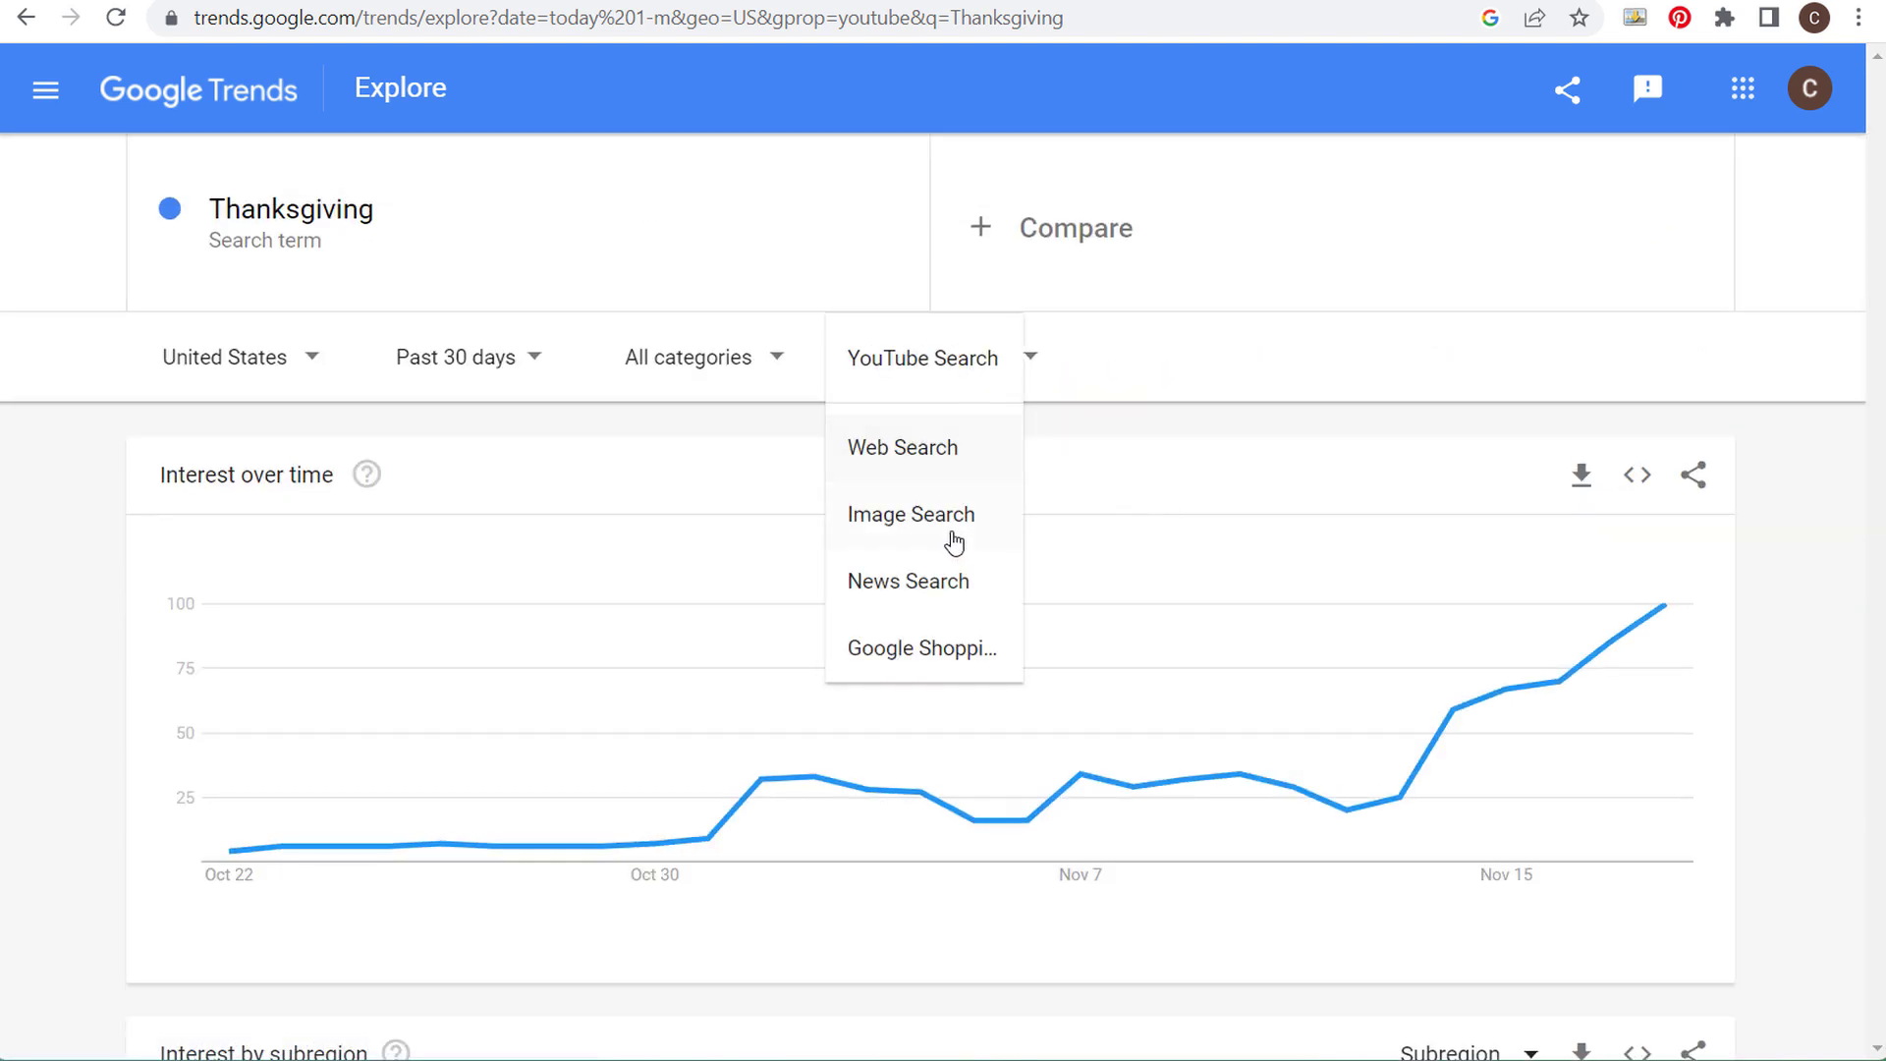
pyautogui.click(945, 650)
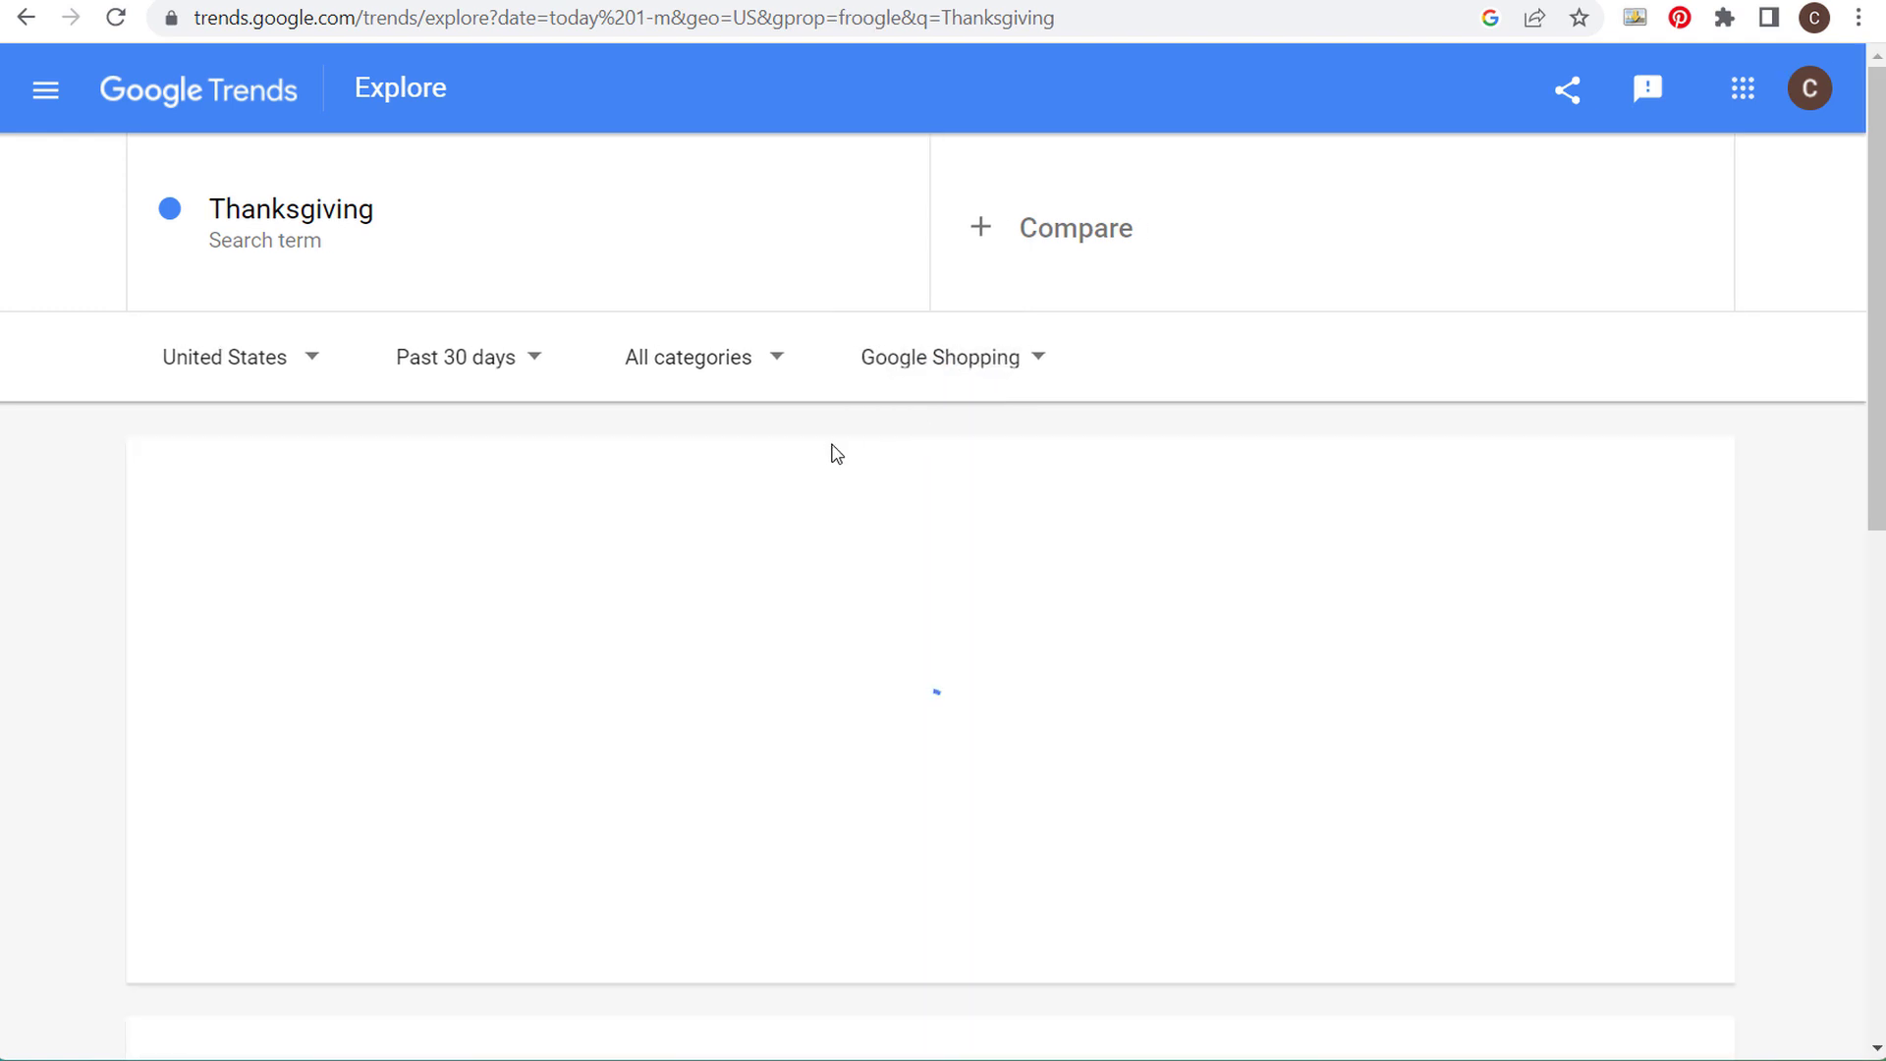
pyautogui.scroll(-10, 102, 511)
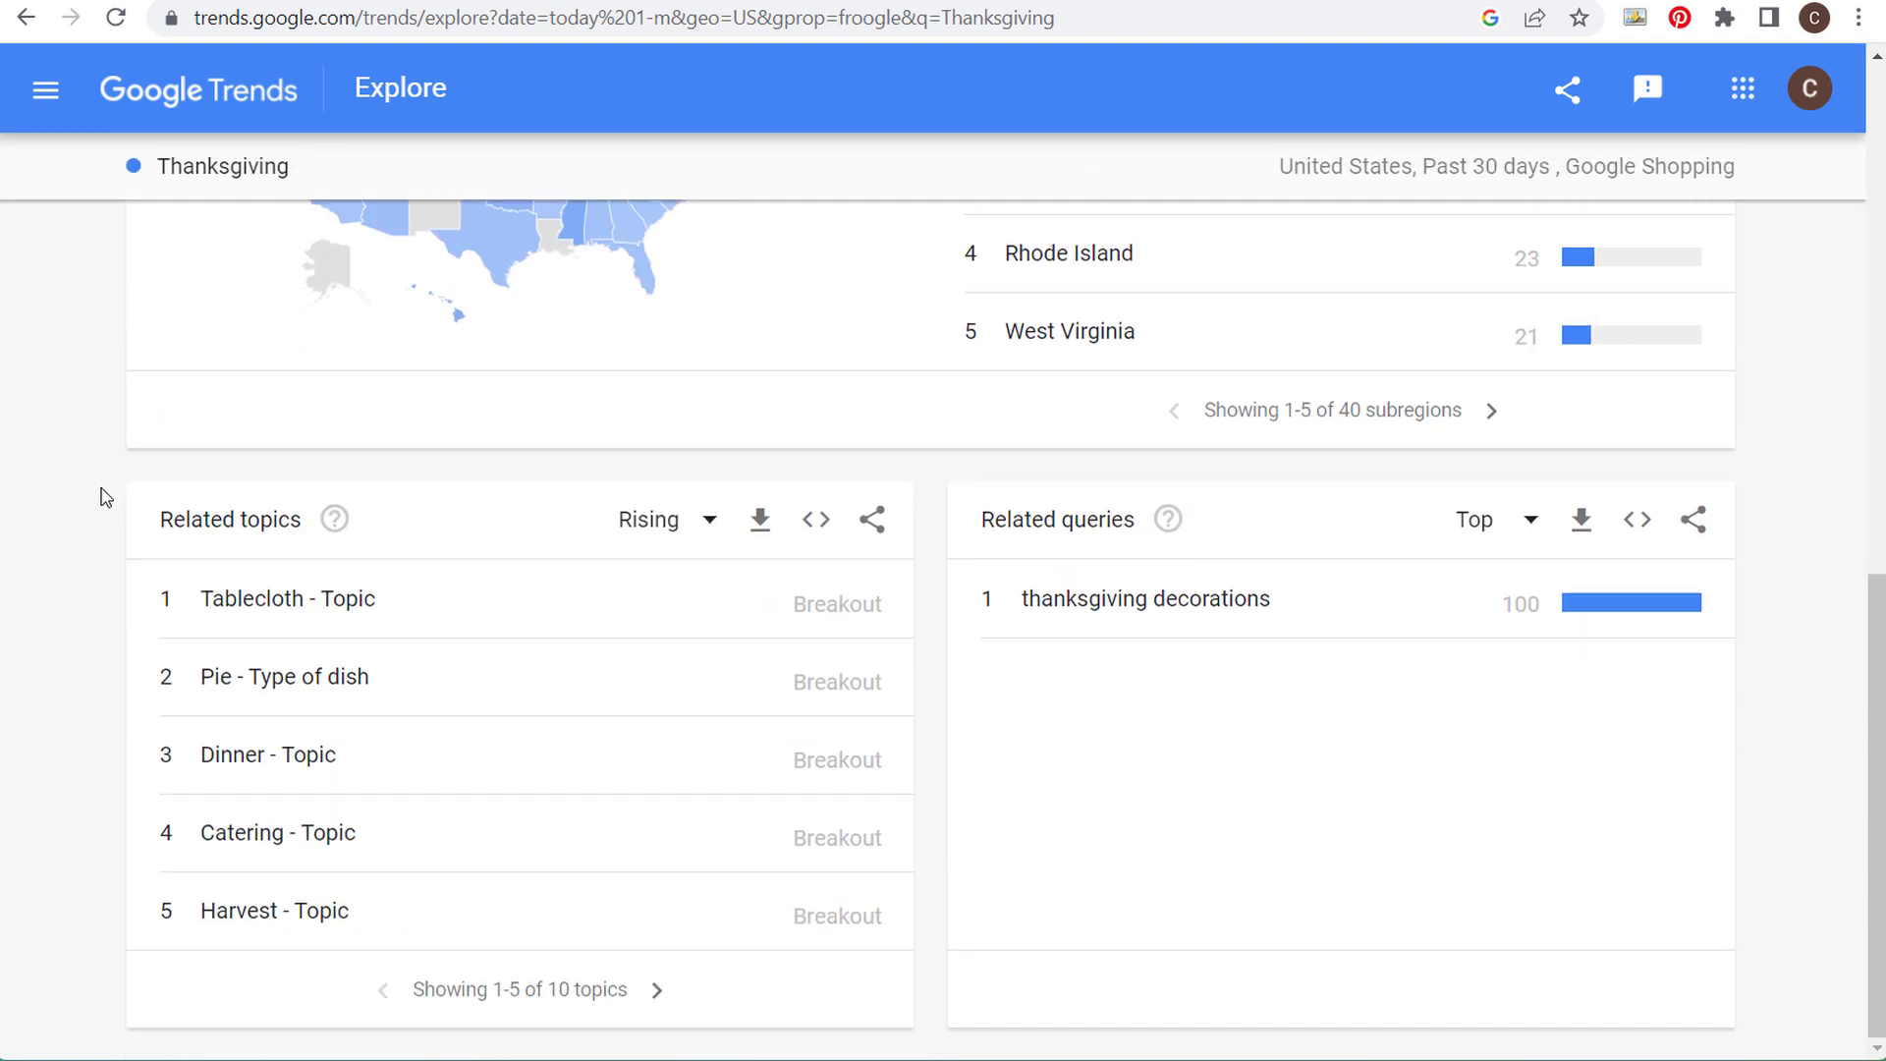
pyautogui.click(1477, 518)
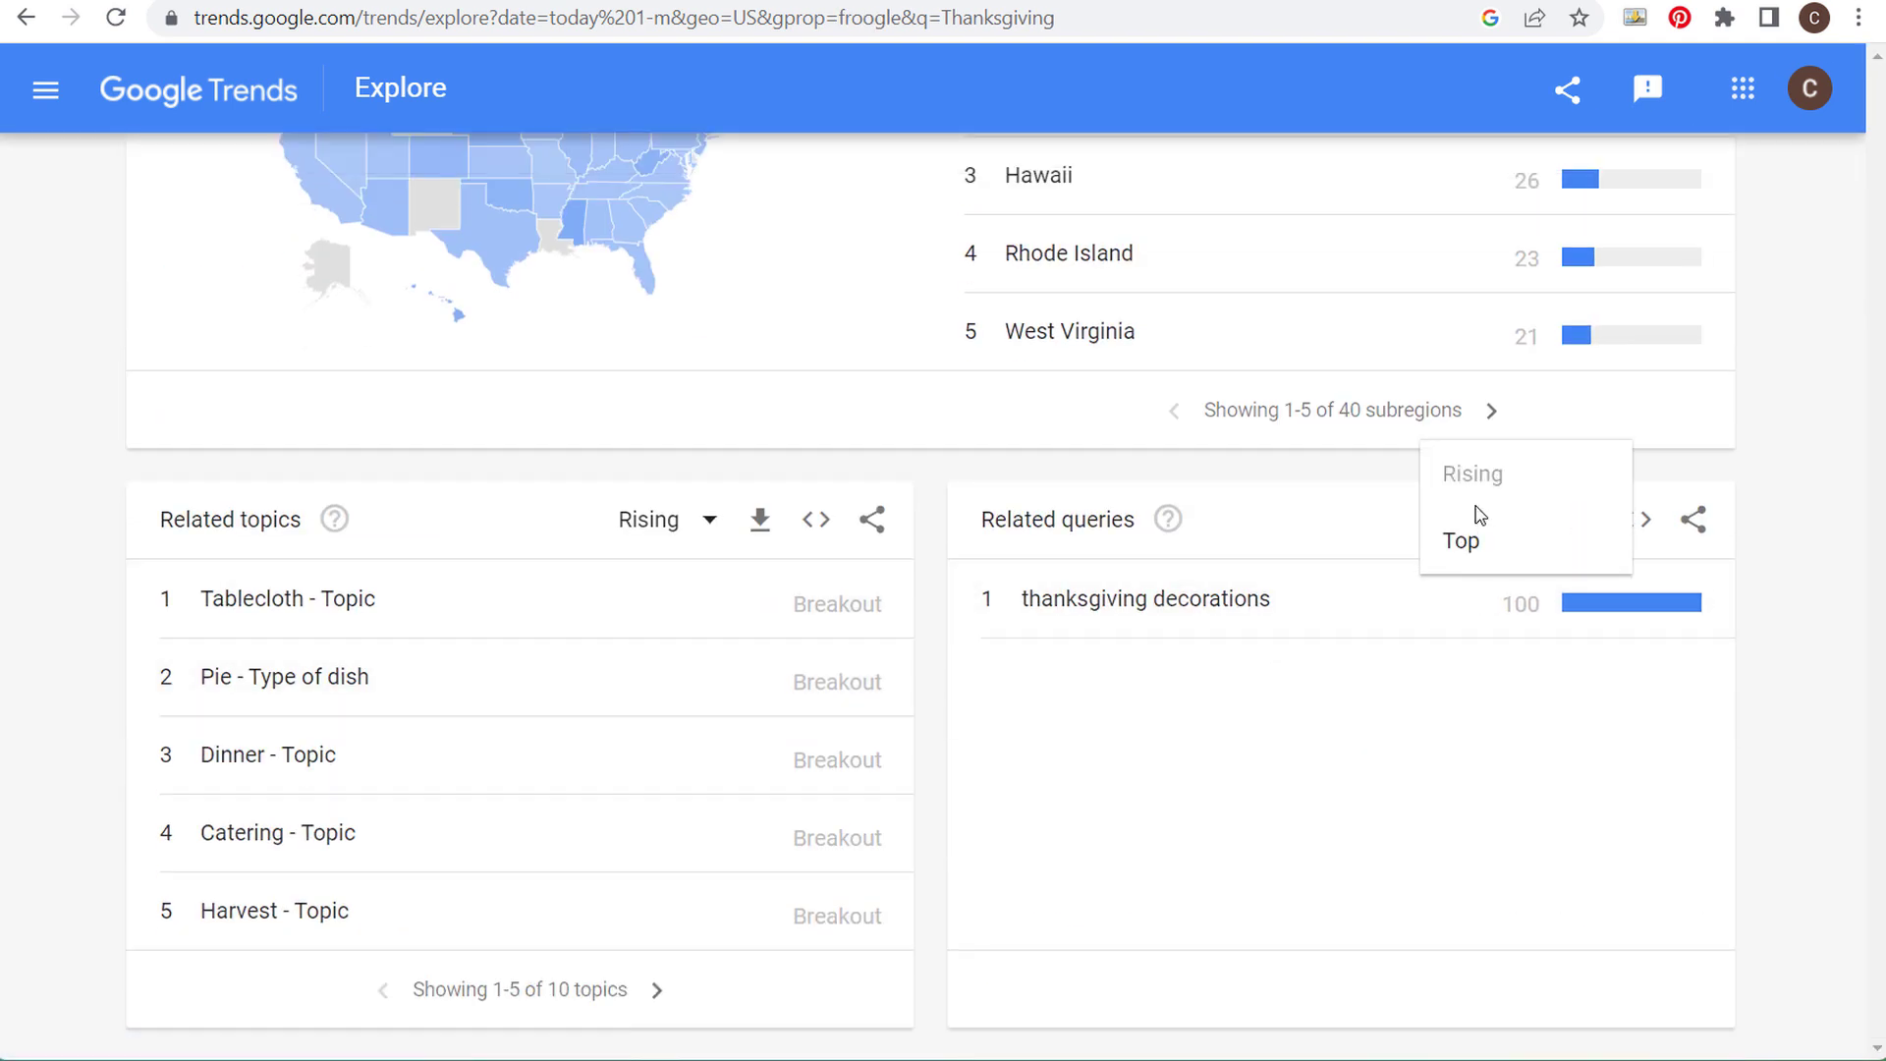
pyautogui.click(1065, 653)
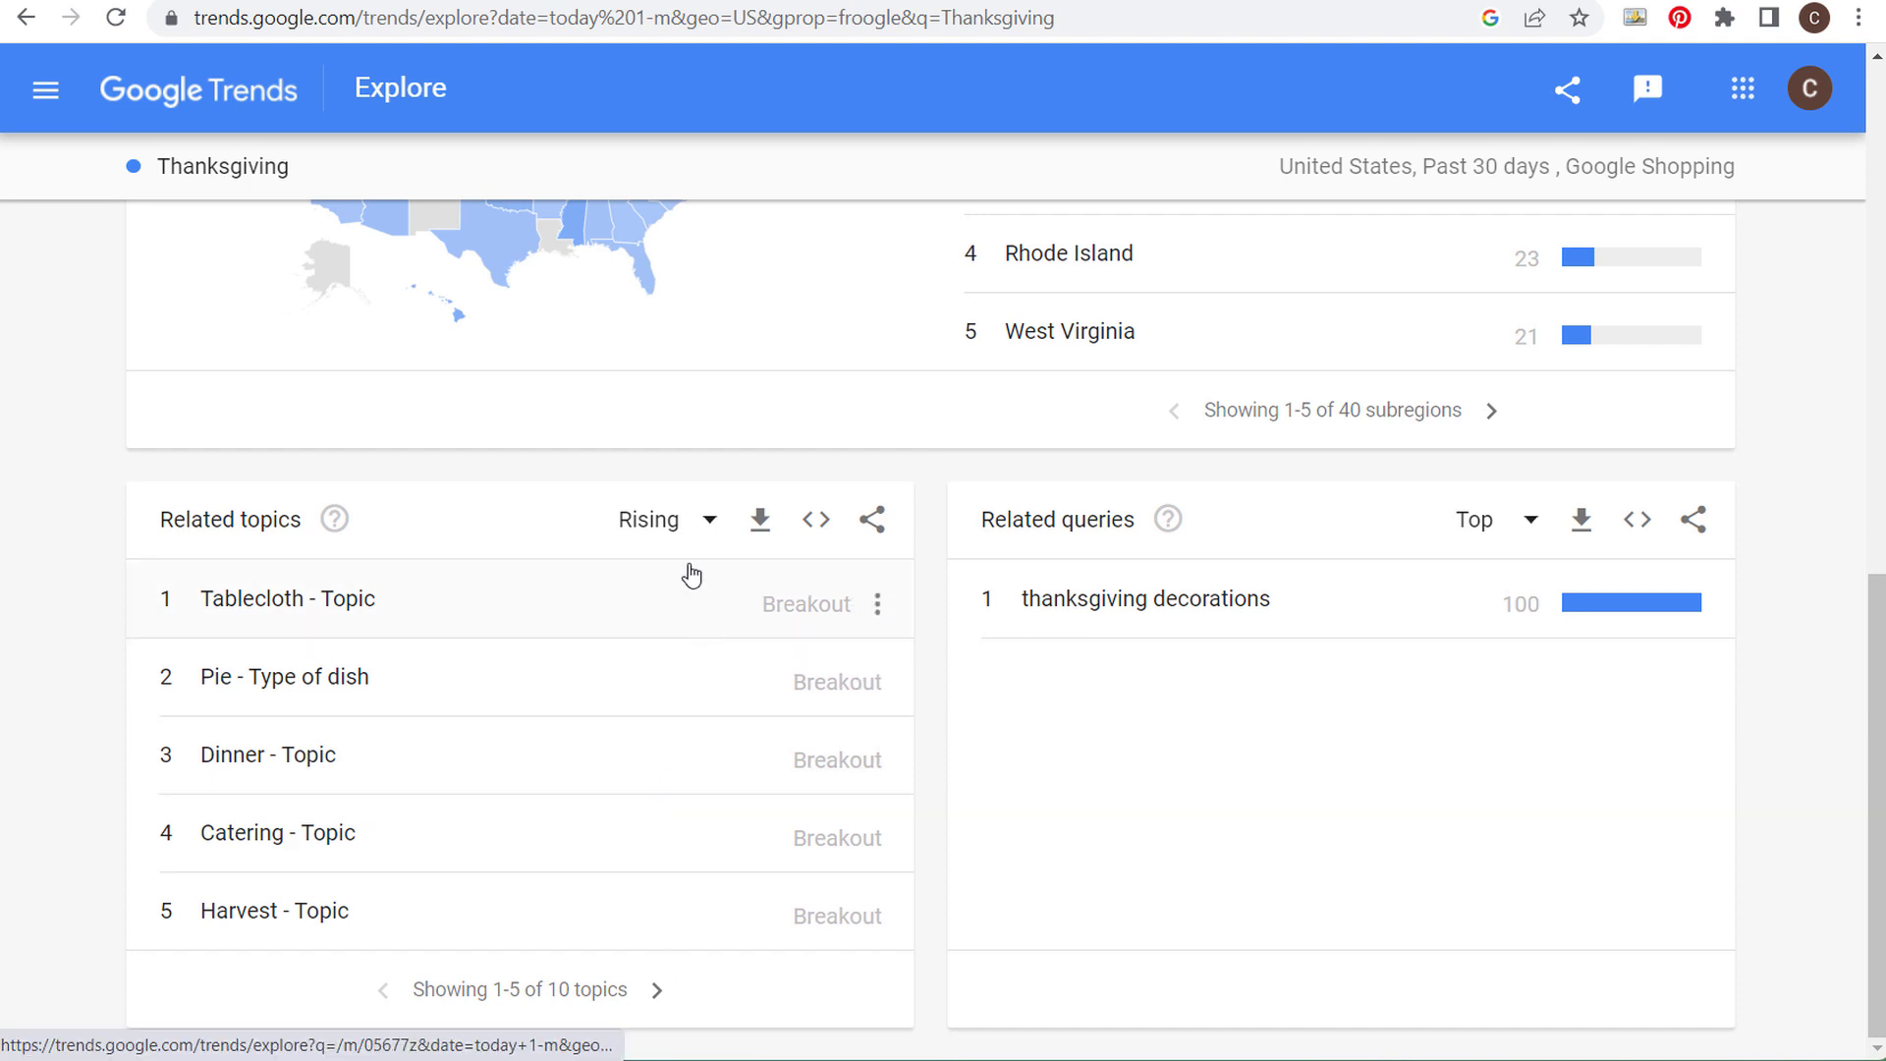
# - Sort the Google Shopping related topics by Top and go to their second page
pyautogui.click(681, 530)
pyautogui.click(689, 602)
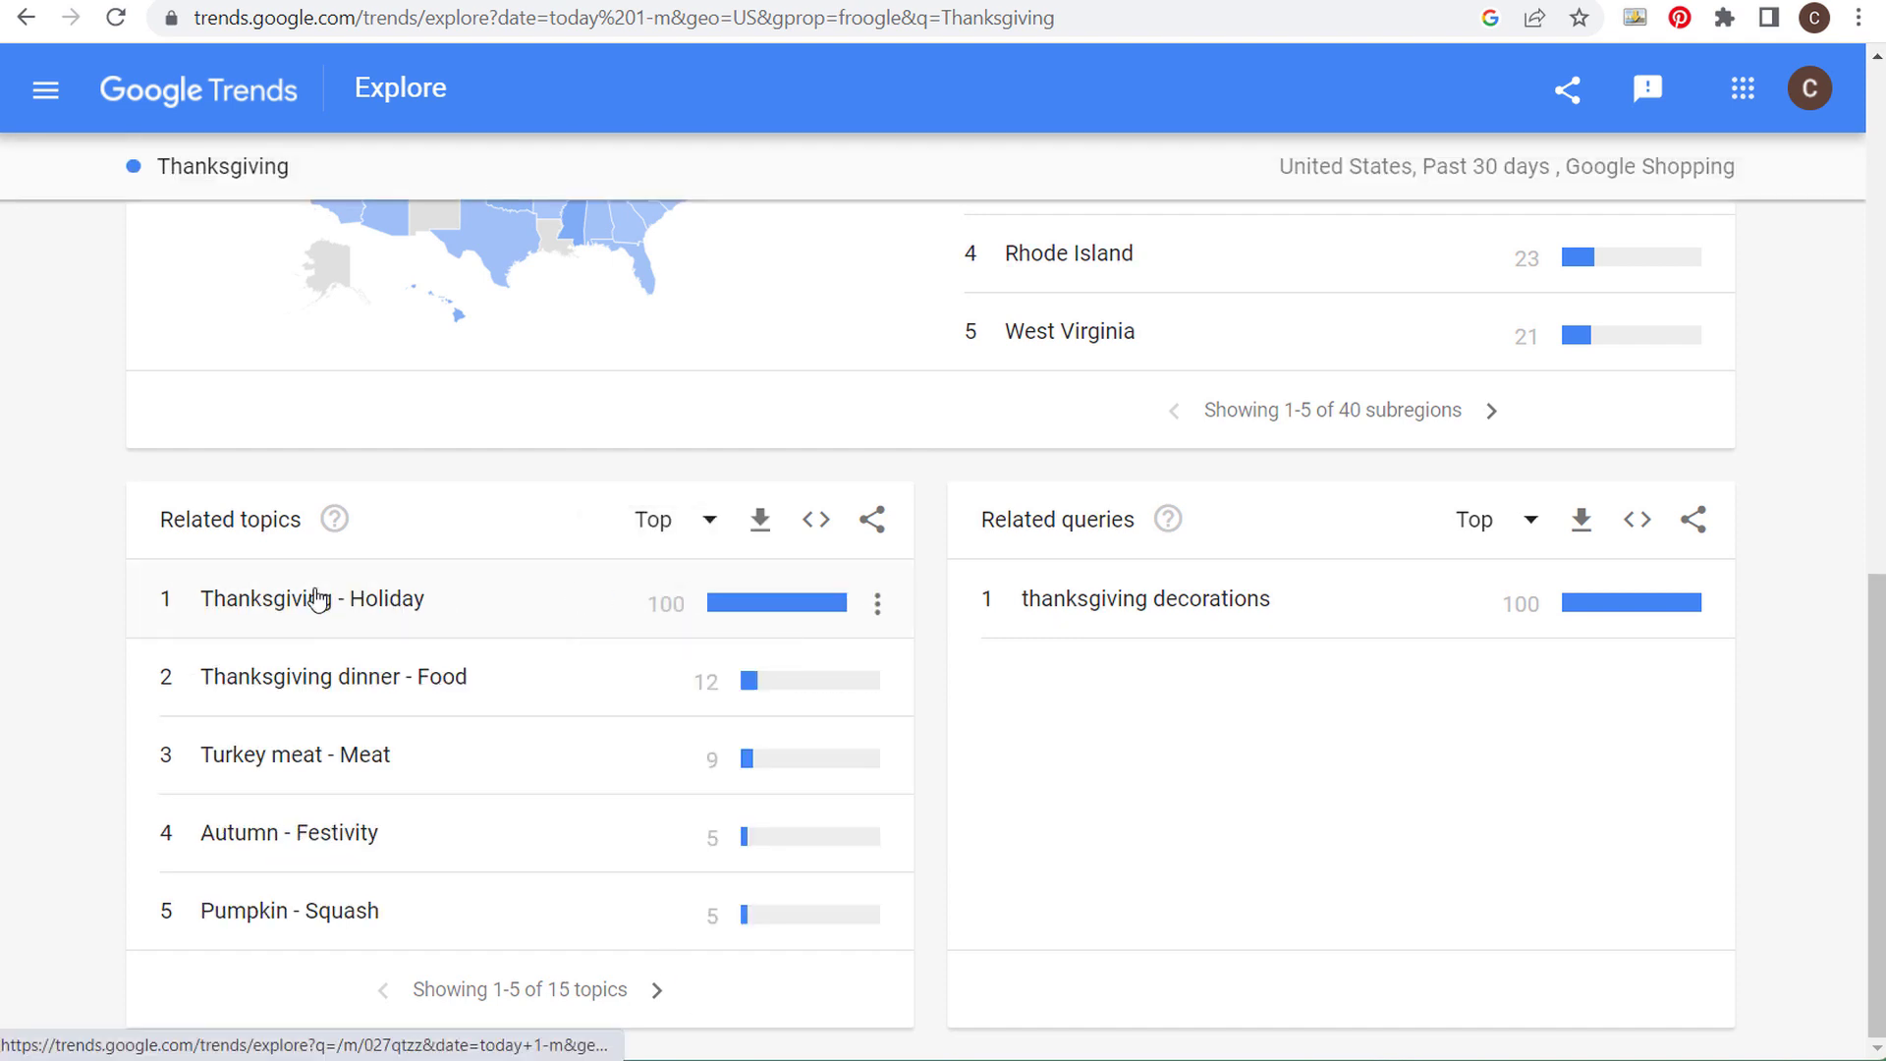
pyautogui.click(660, 993)
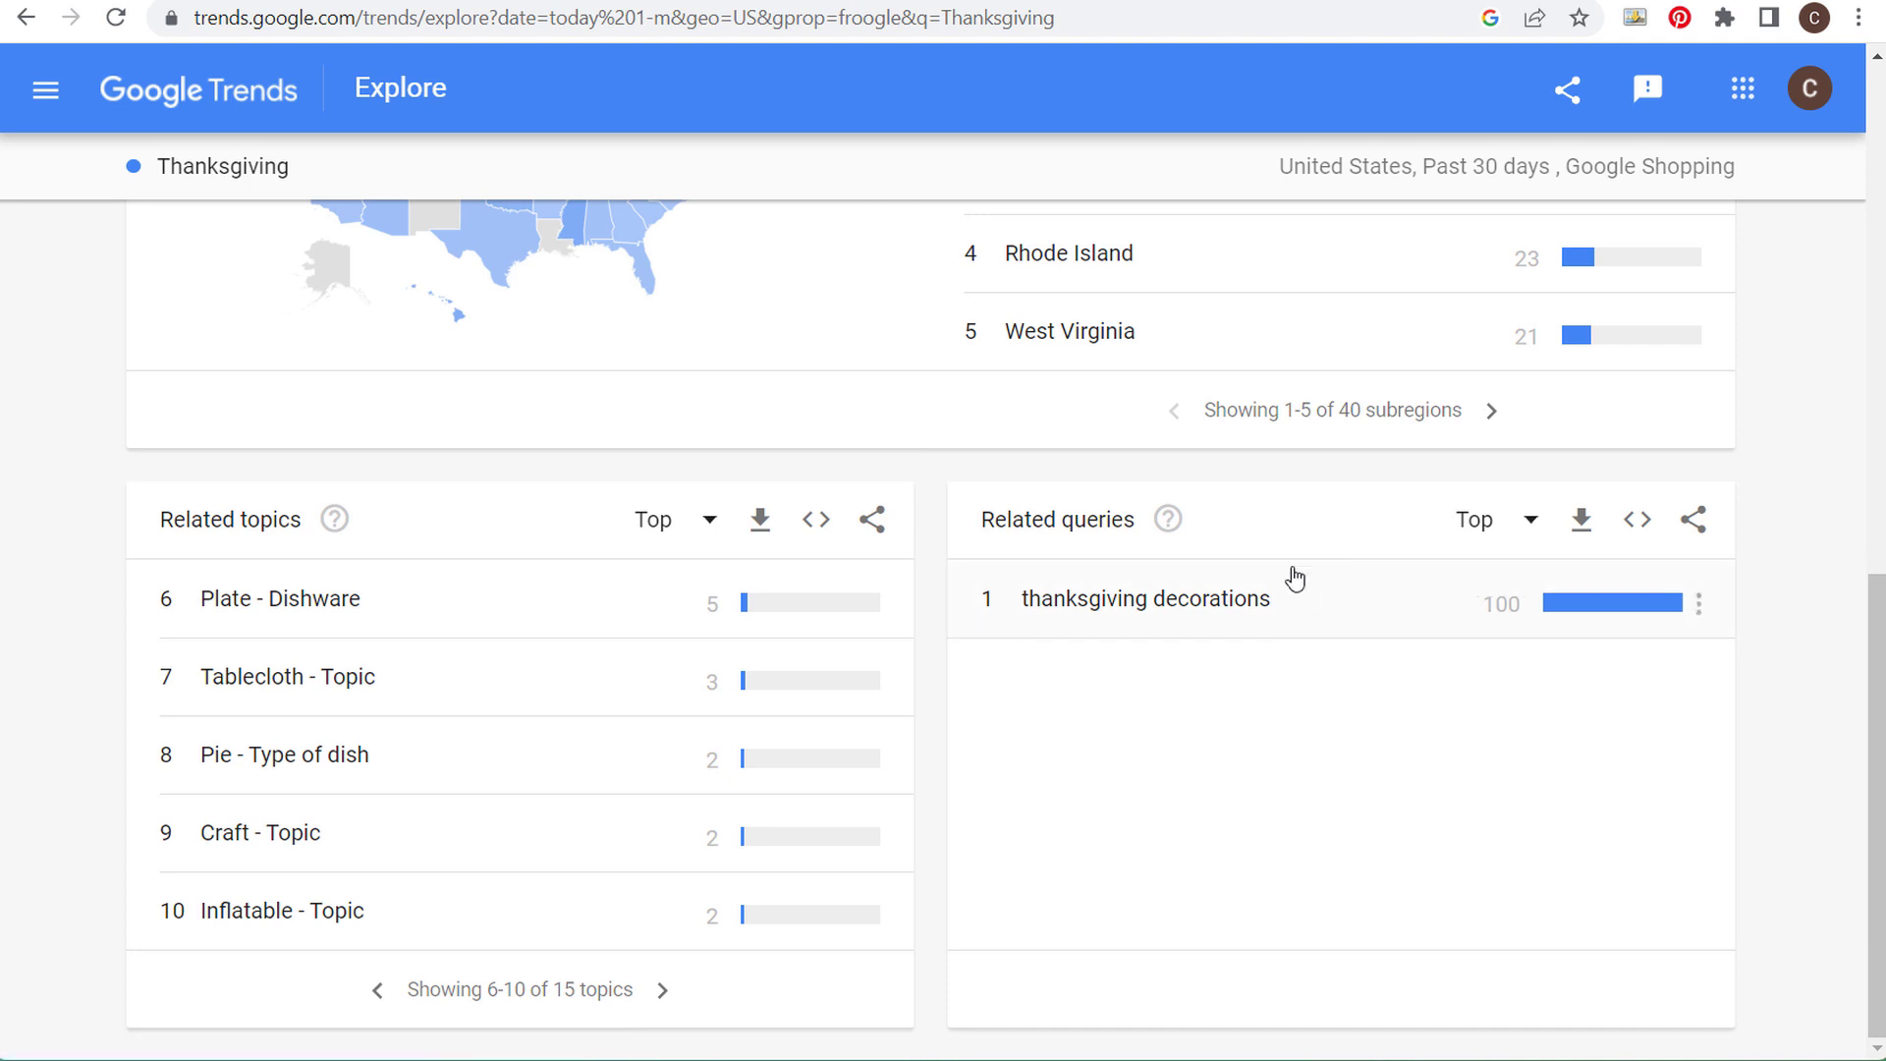
# - Switch the search type to News Search and look at its related topics and queries
pyautogui.scroll(7, 1430, 763)
pyautogui.scroll(5, 1431, 763)
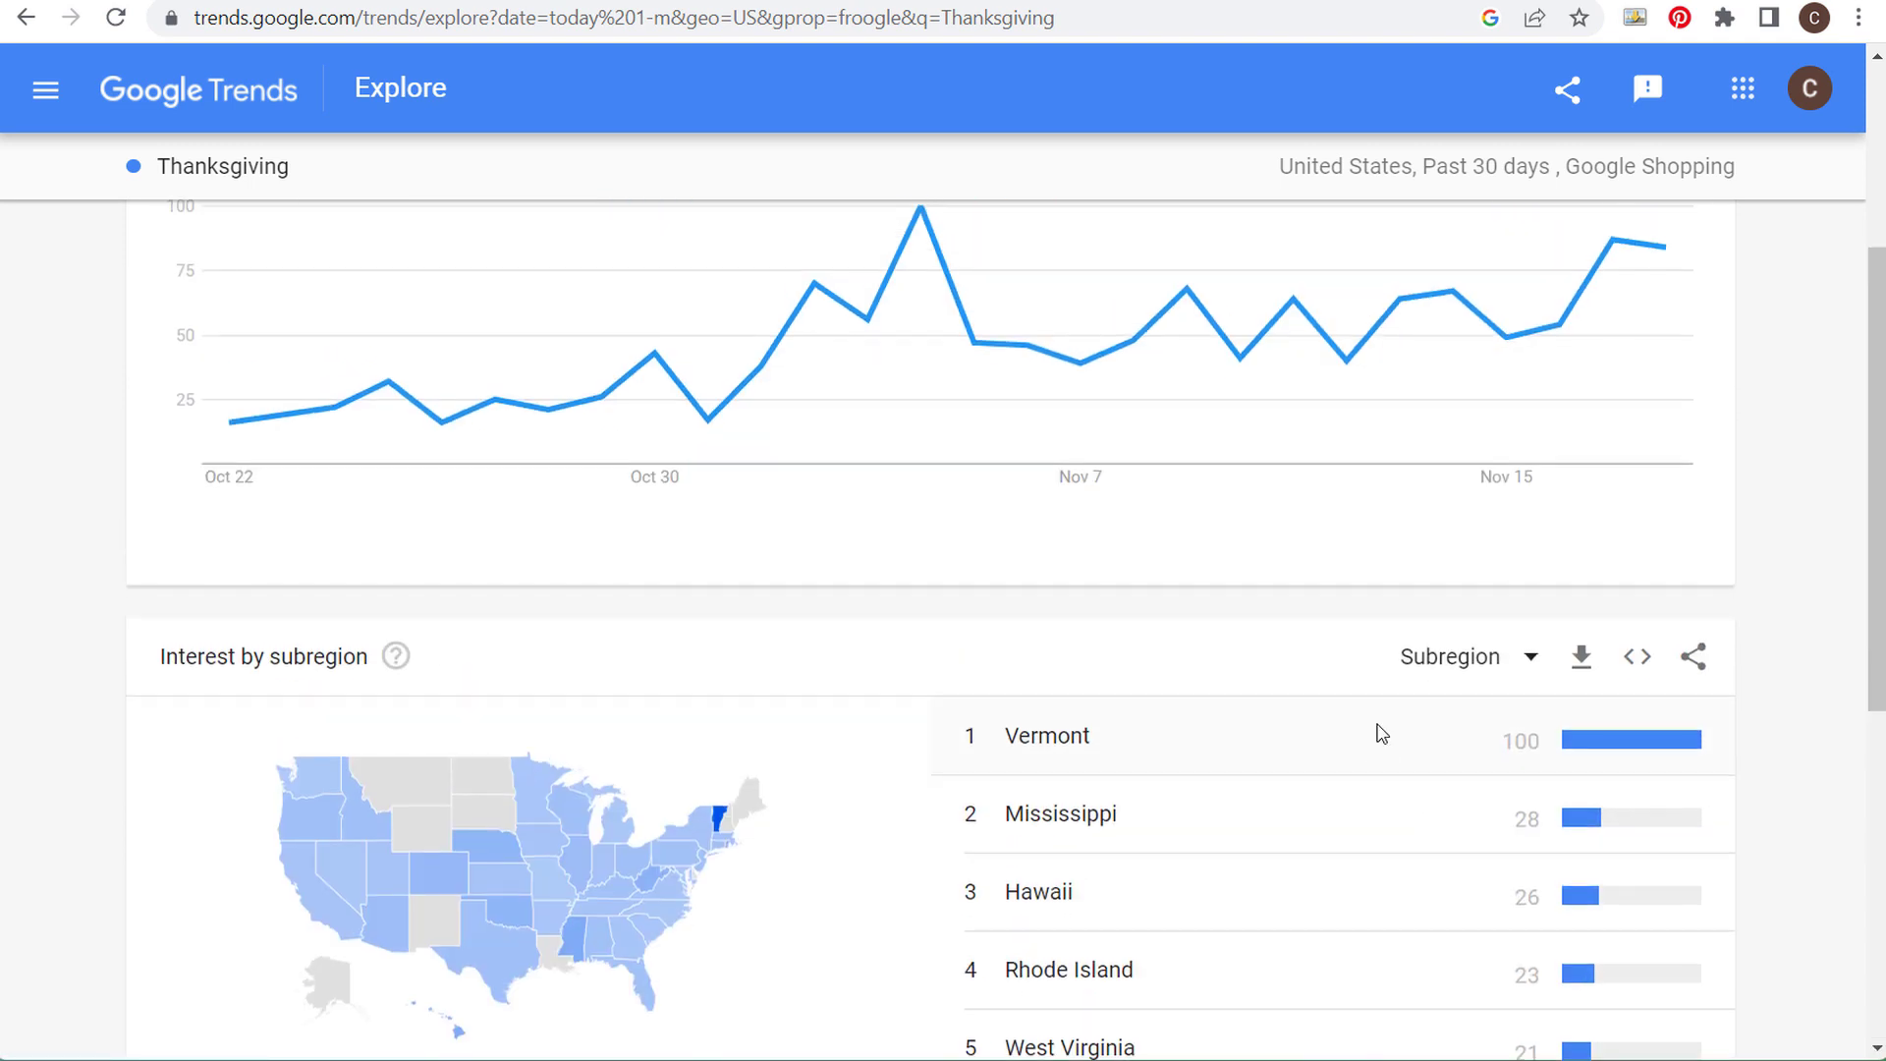
pyautogui.click(969, 362)
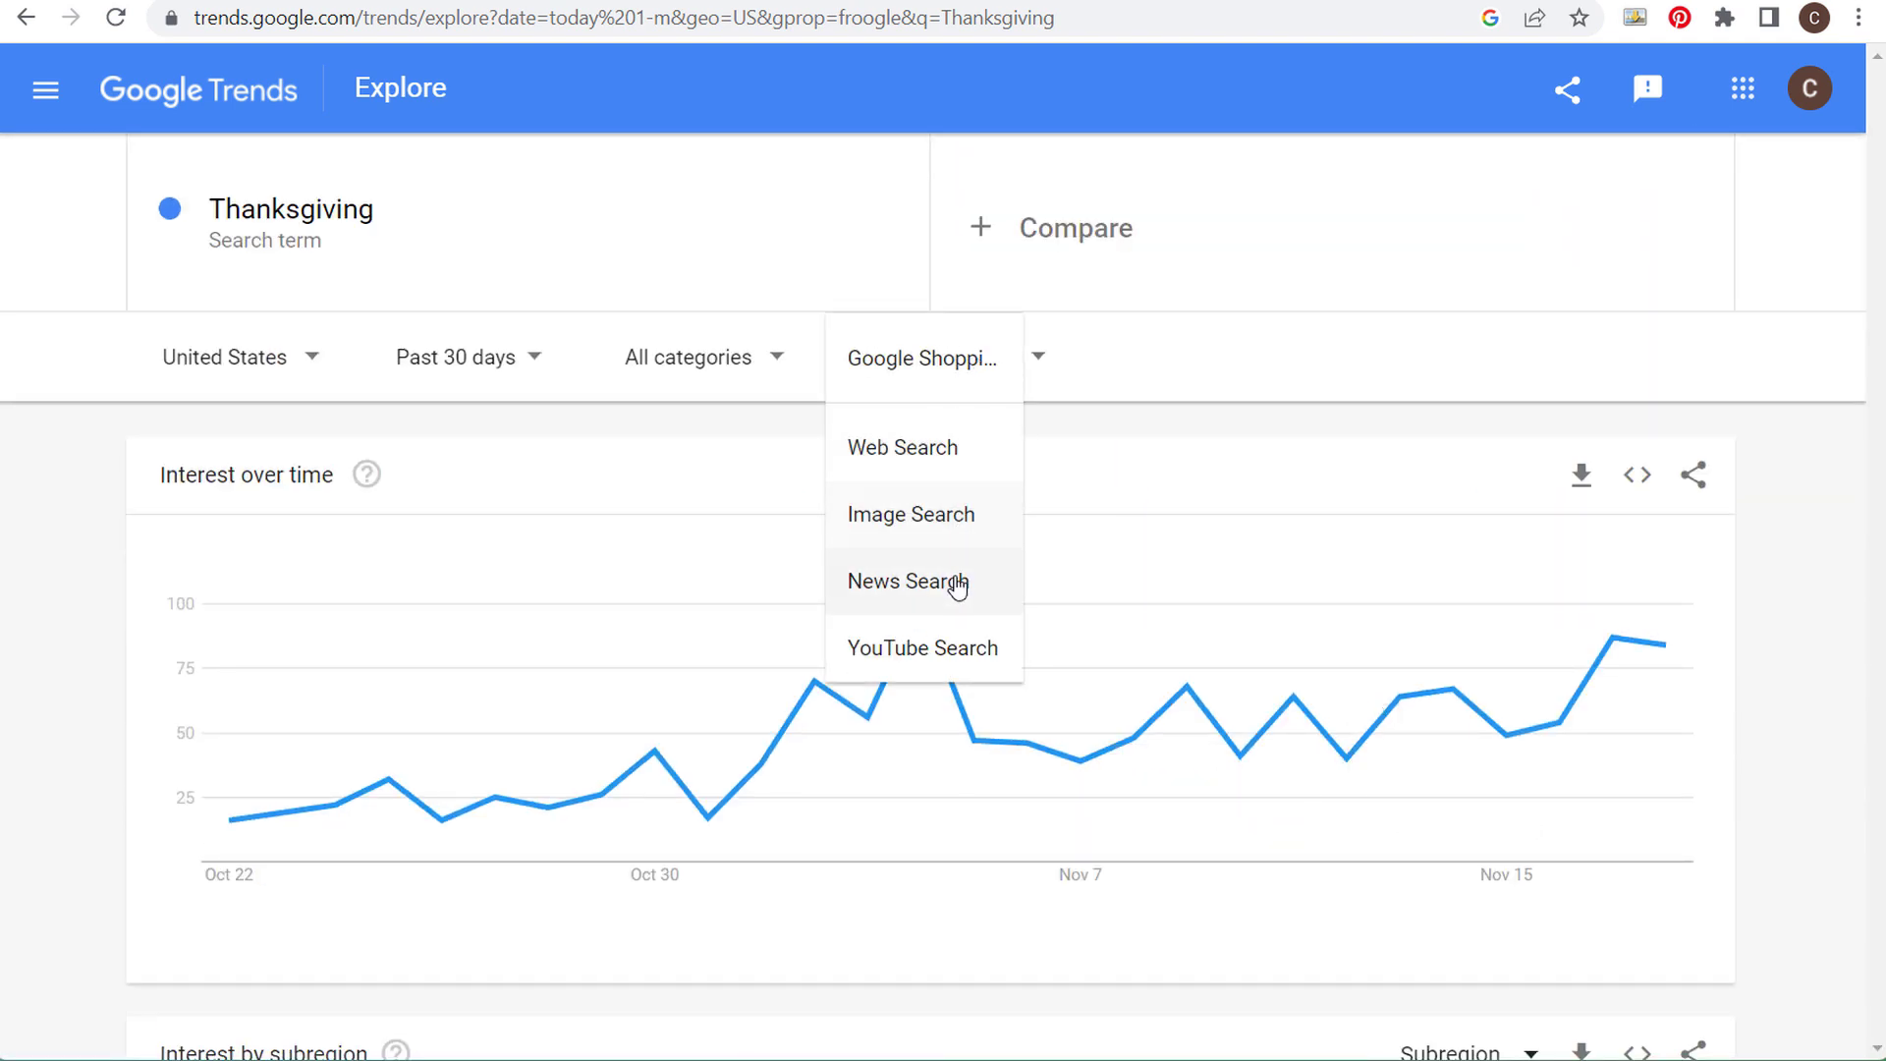
pyautogui.click(957, 586)
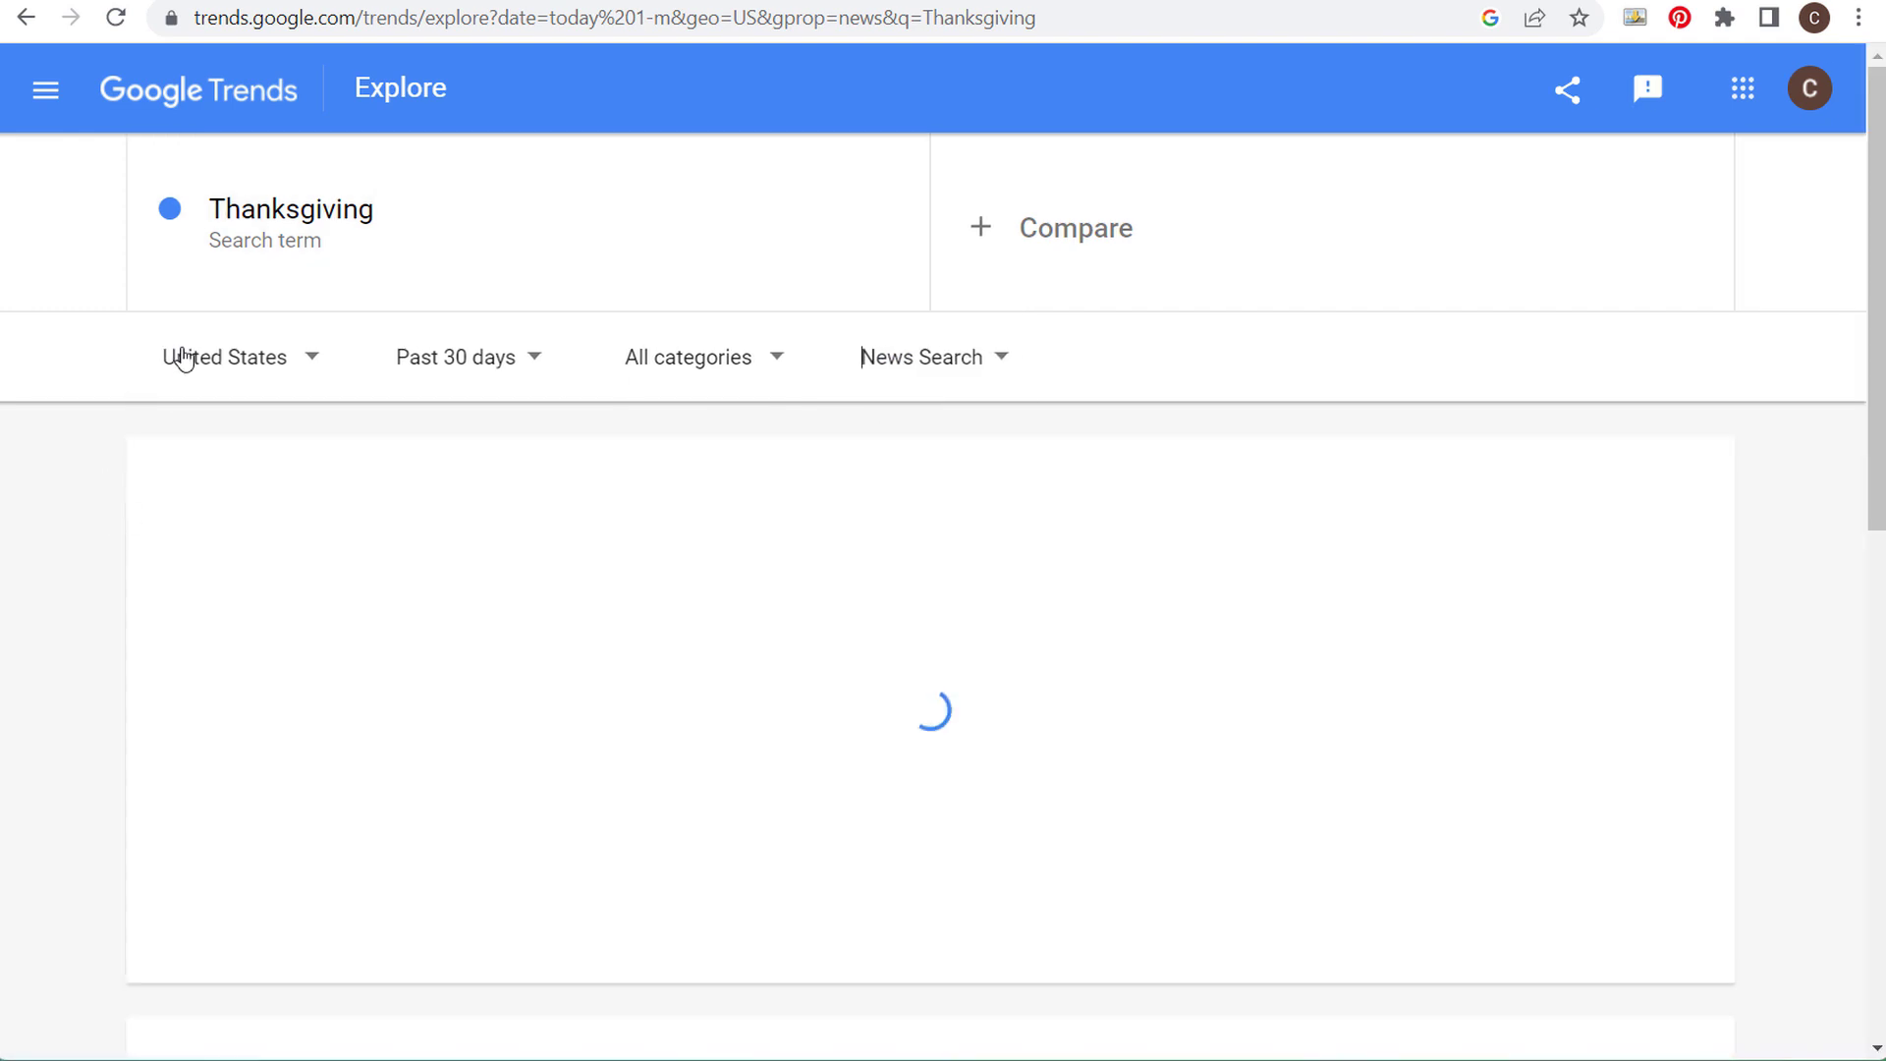
pyautogui.scroll(-10, 83, 599)
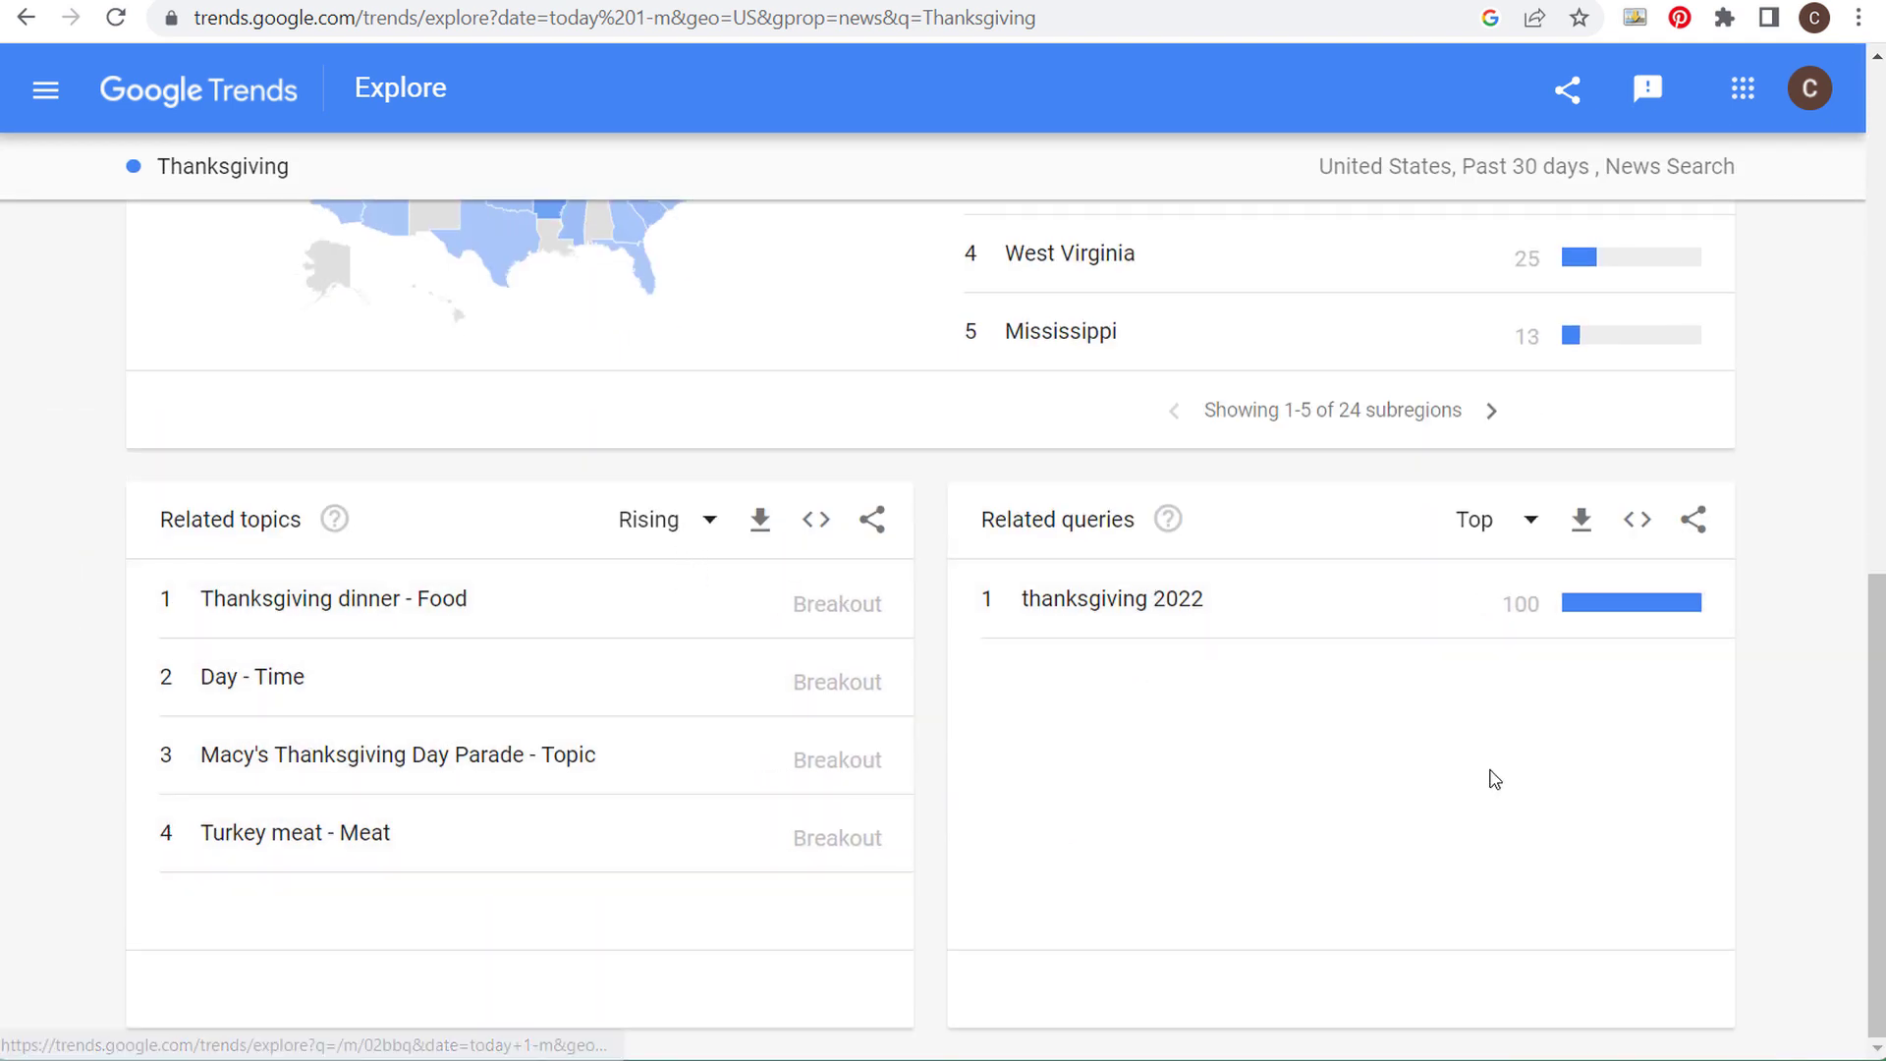
# - Switch the search type for Thanksgiving to Image Search
pyautogui.scroll(8, 1428, 715)
pyautogui.scroll(3, 1428, 715)
pyautogui.click(964, 358)
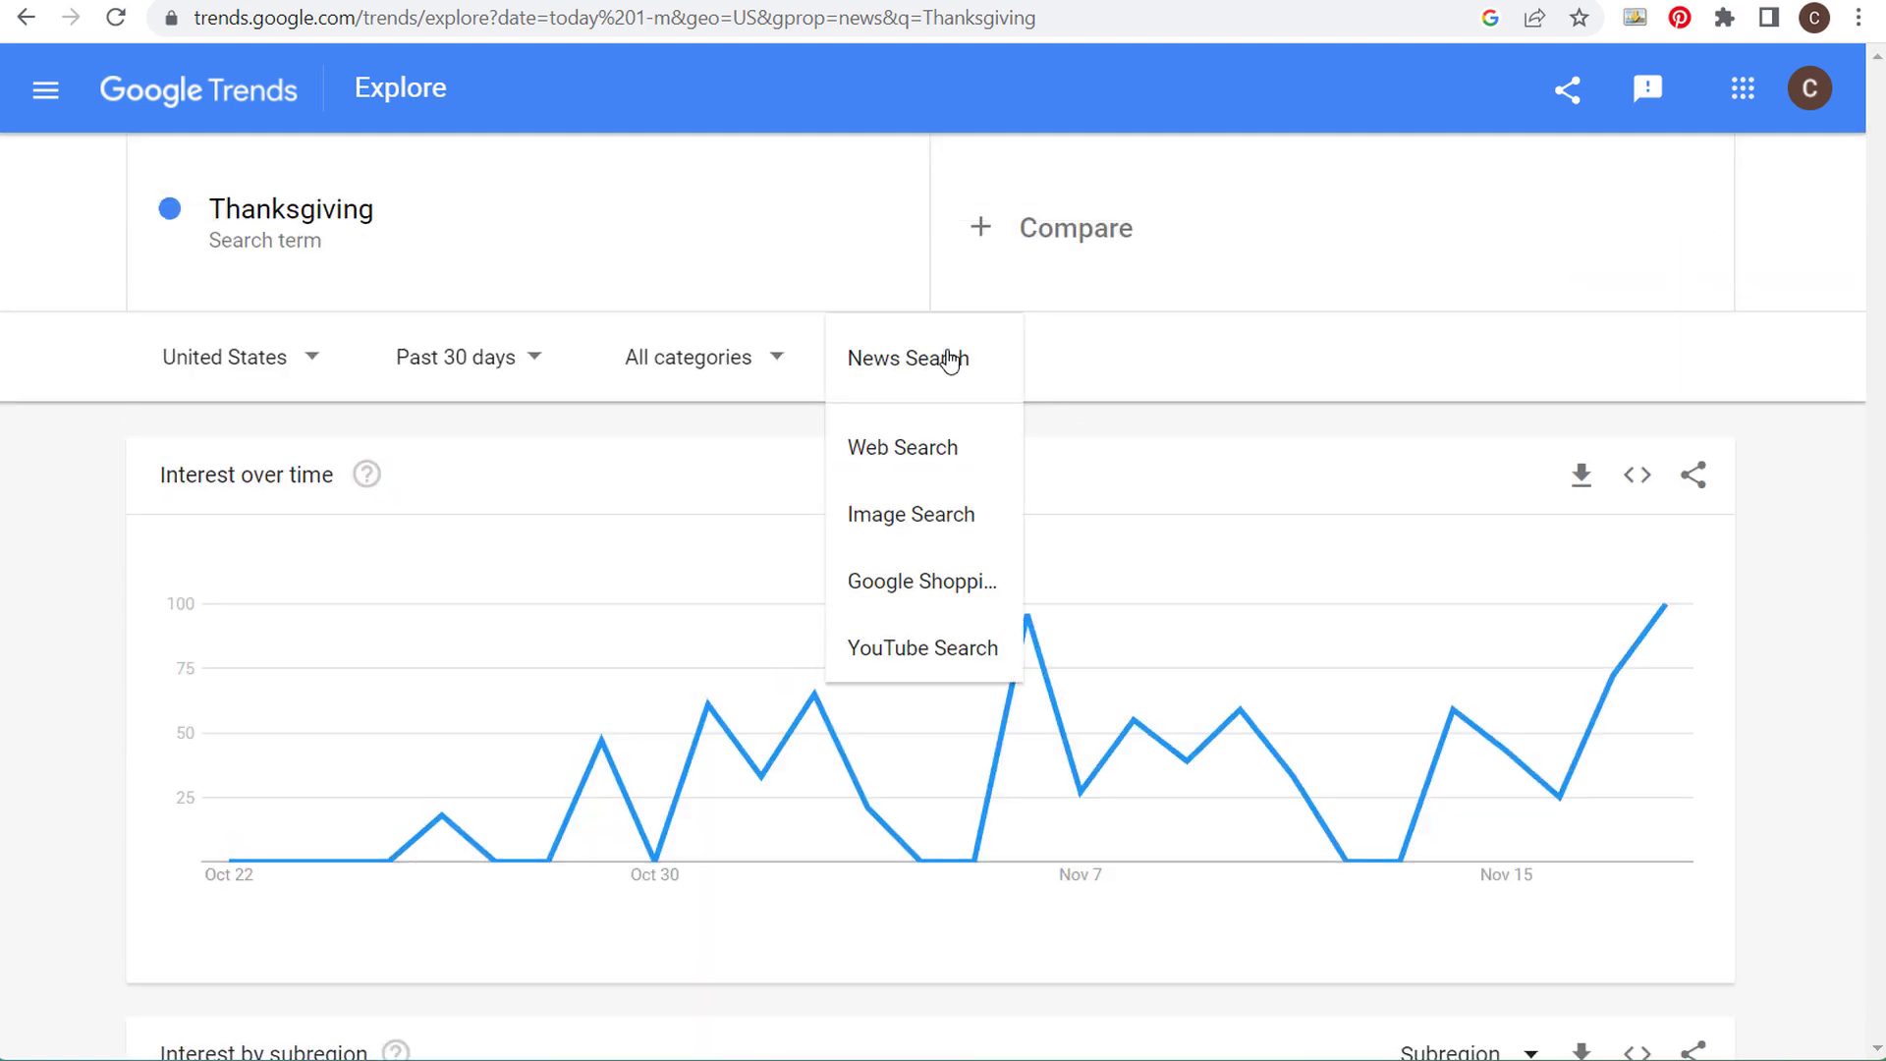
pyautogui.click(950, 514)
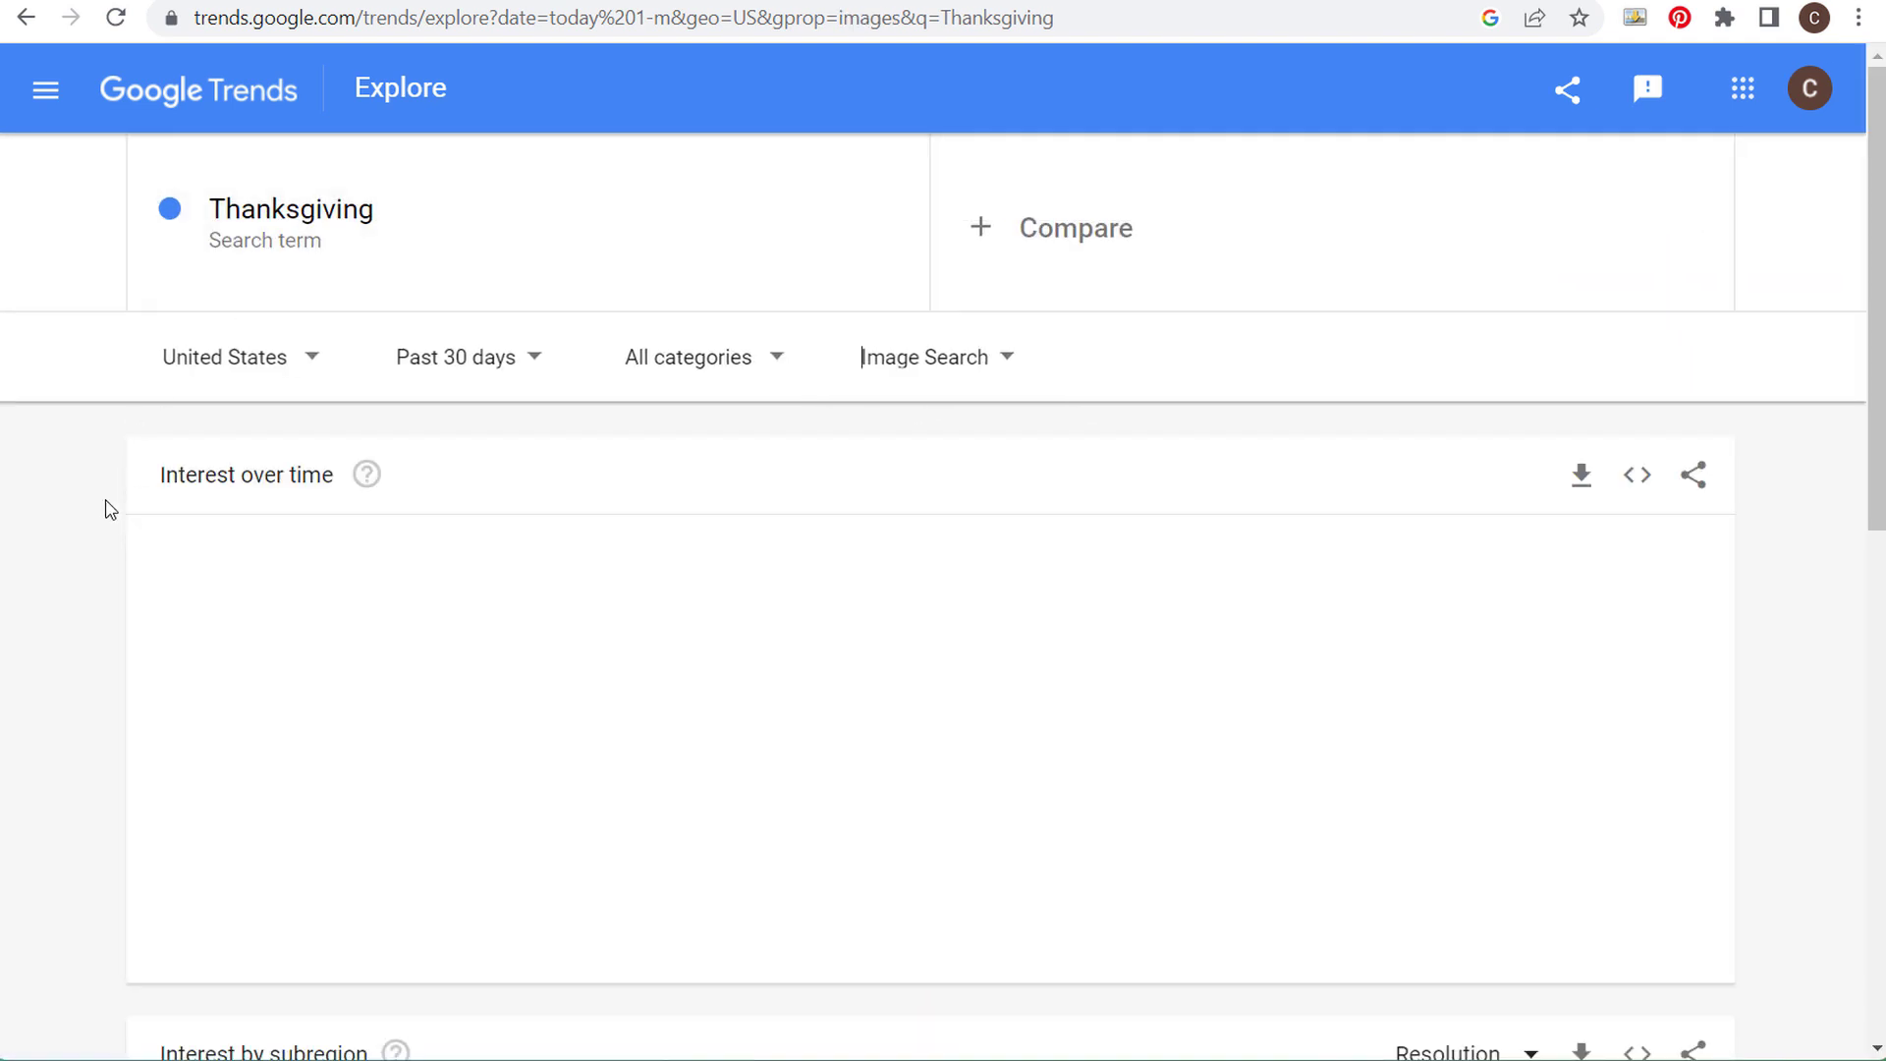
# - Look at Thanksgiving's related topics and queries for Image Search and check the available search types
pyautogui.scroll(-10, 106, 535)
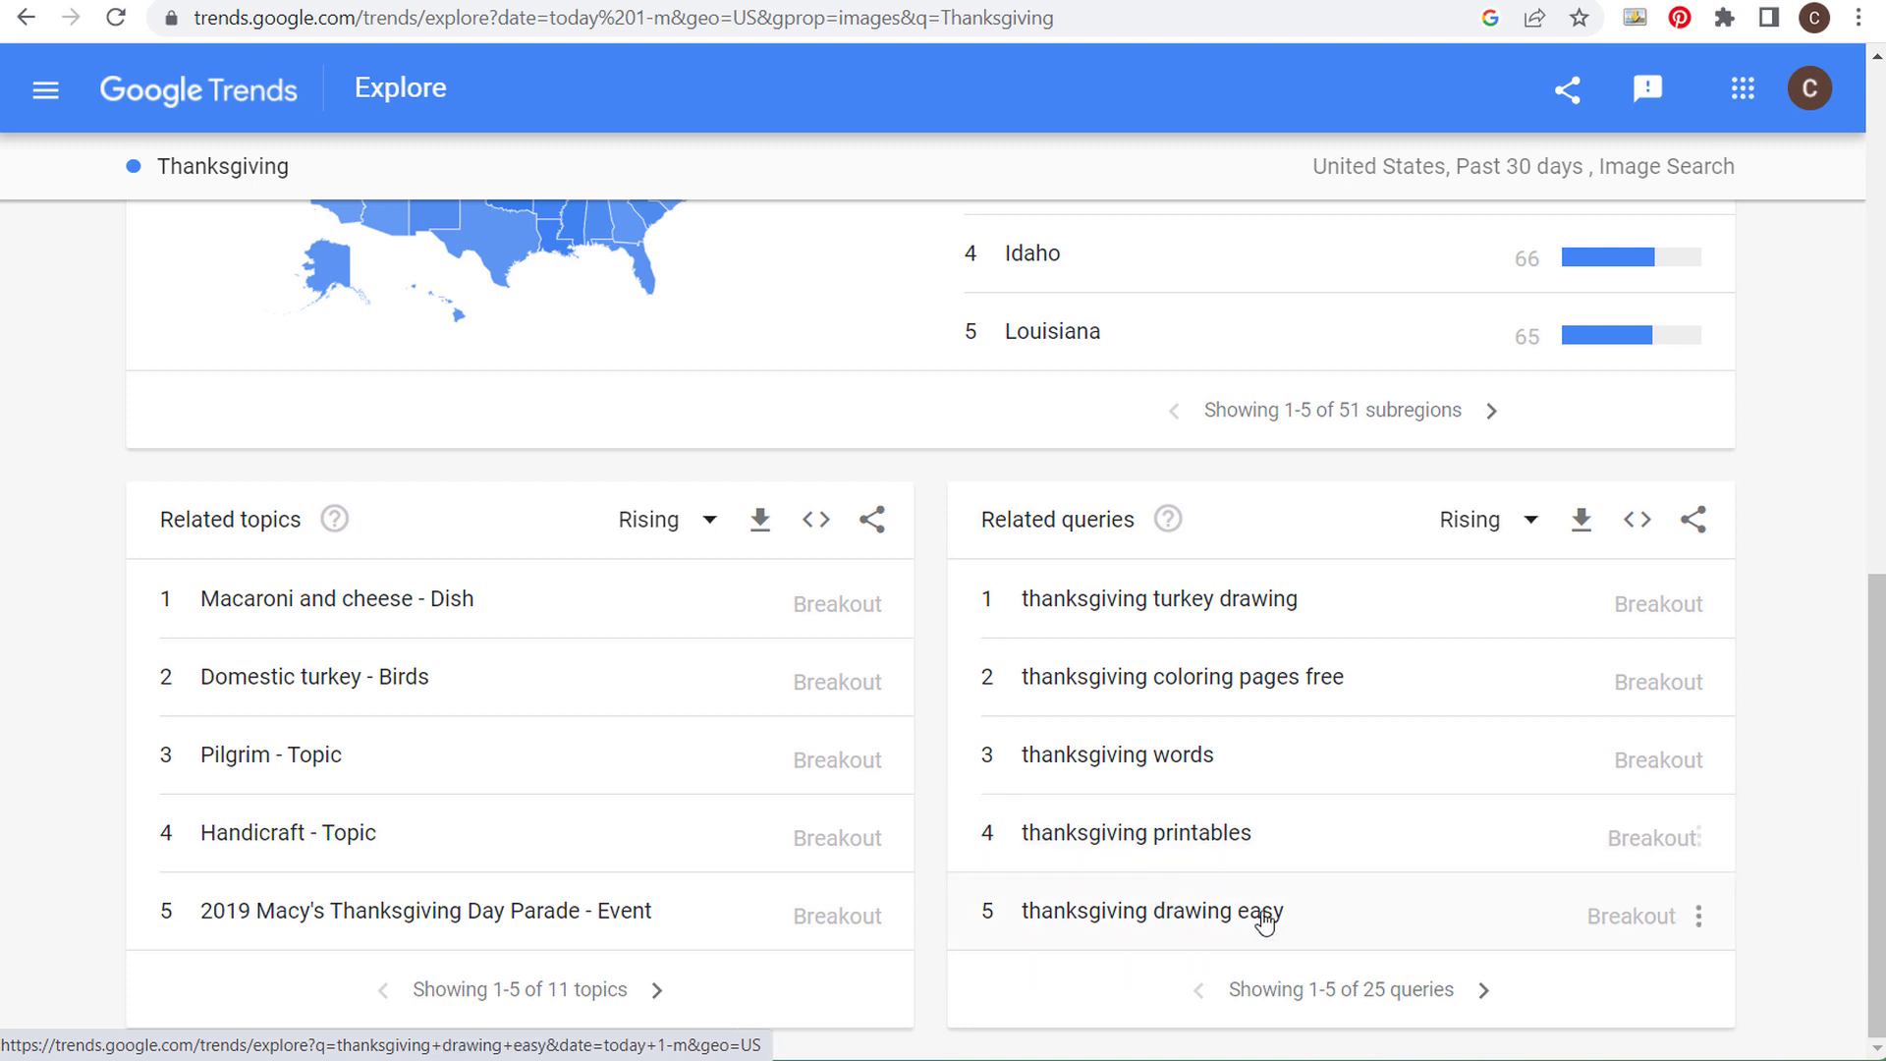
pyautogui.scroll(10, 1431, 724)
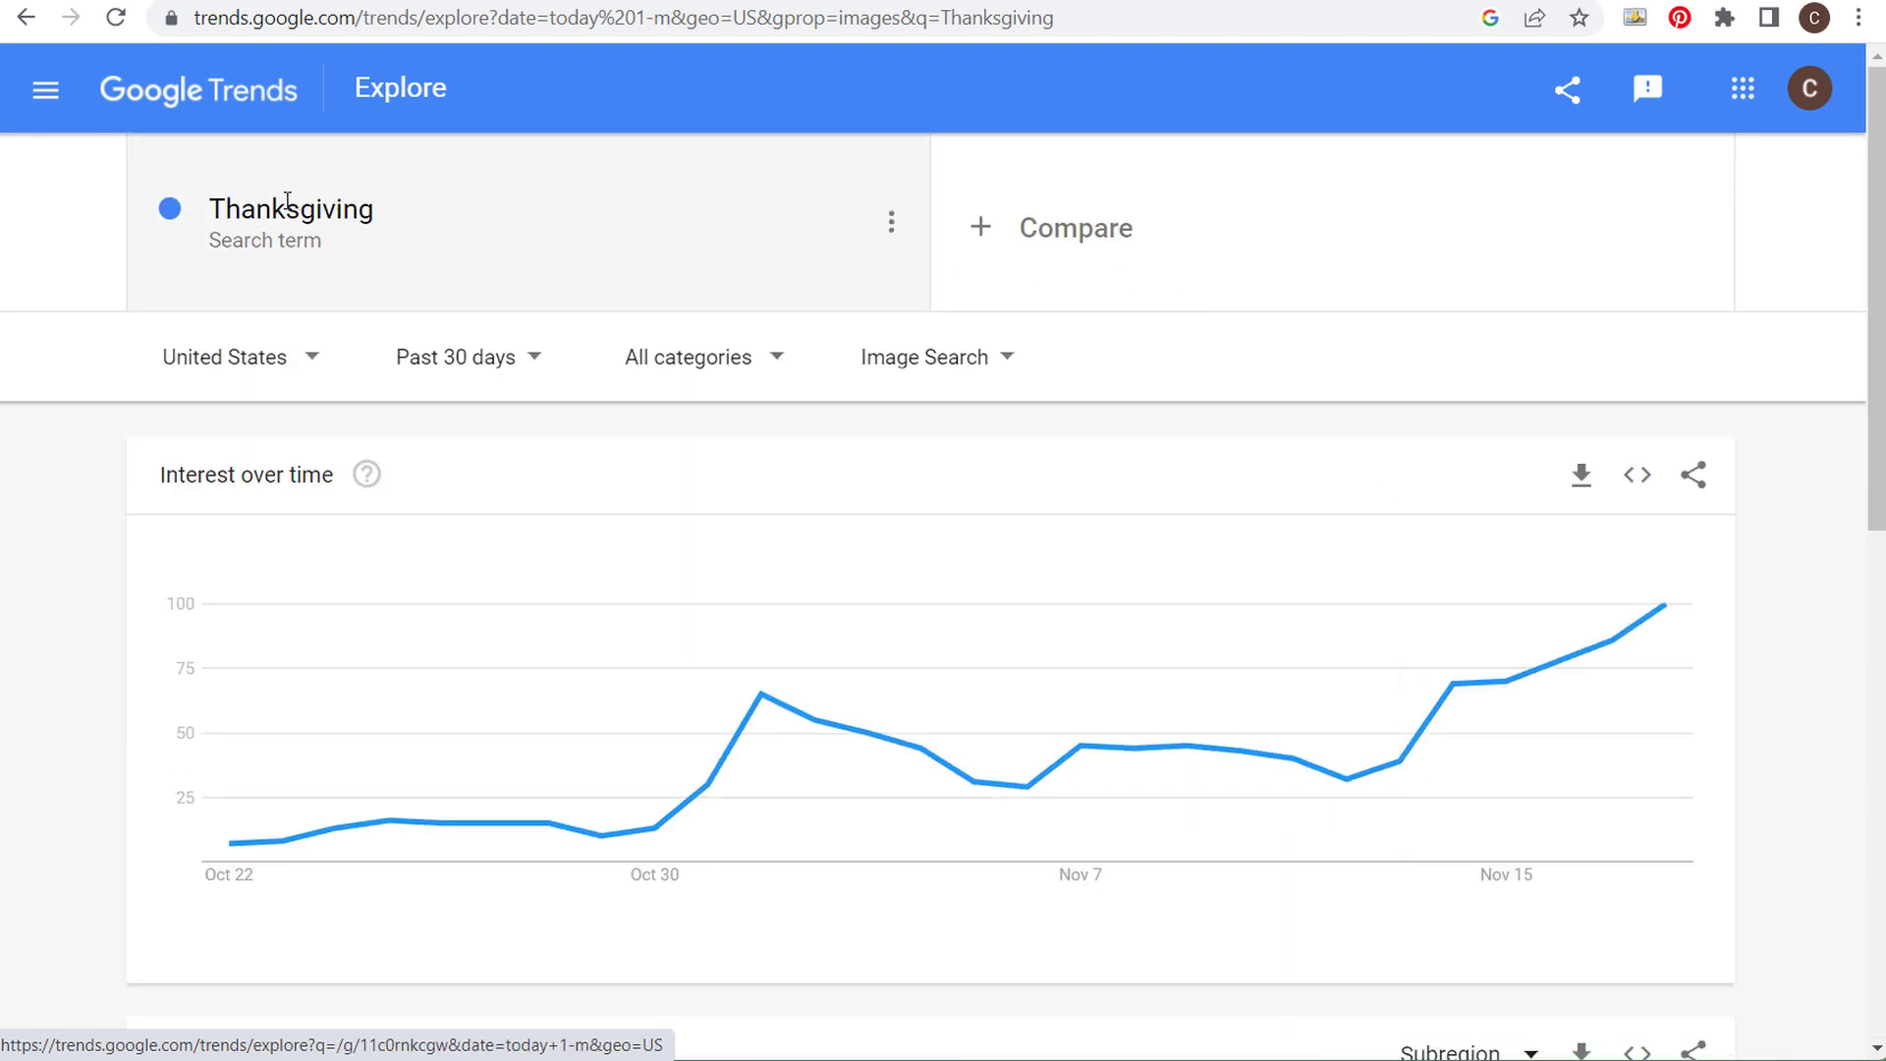
pyautogui.click(923, 369)
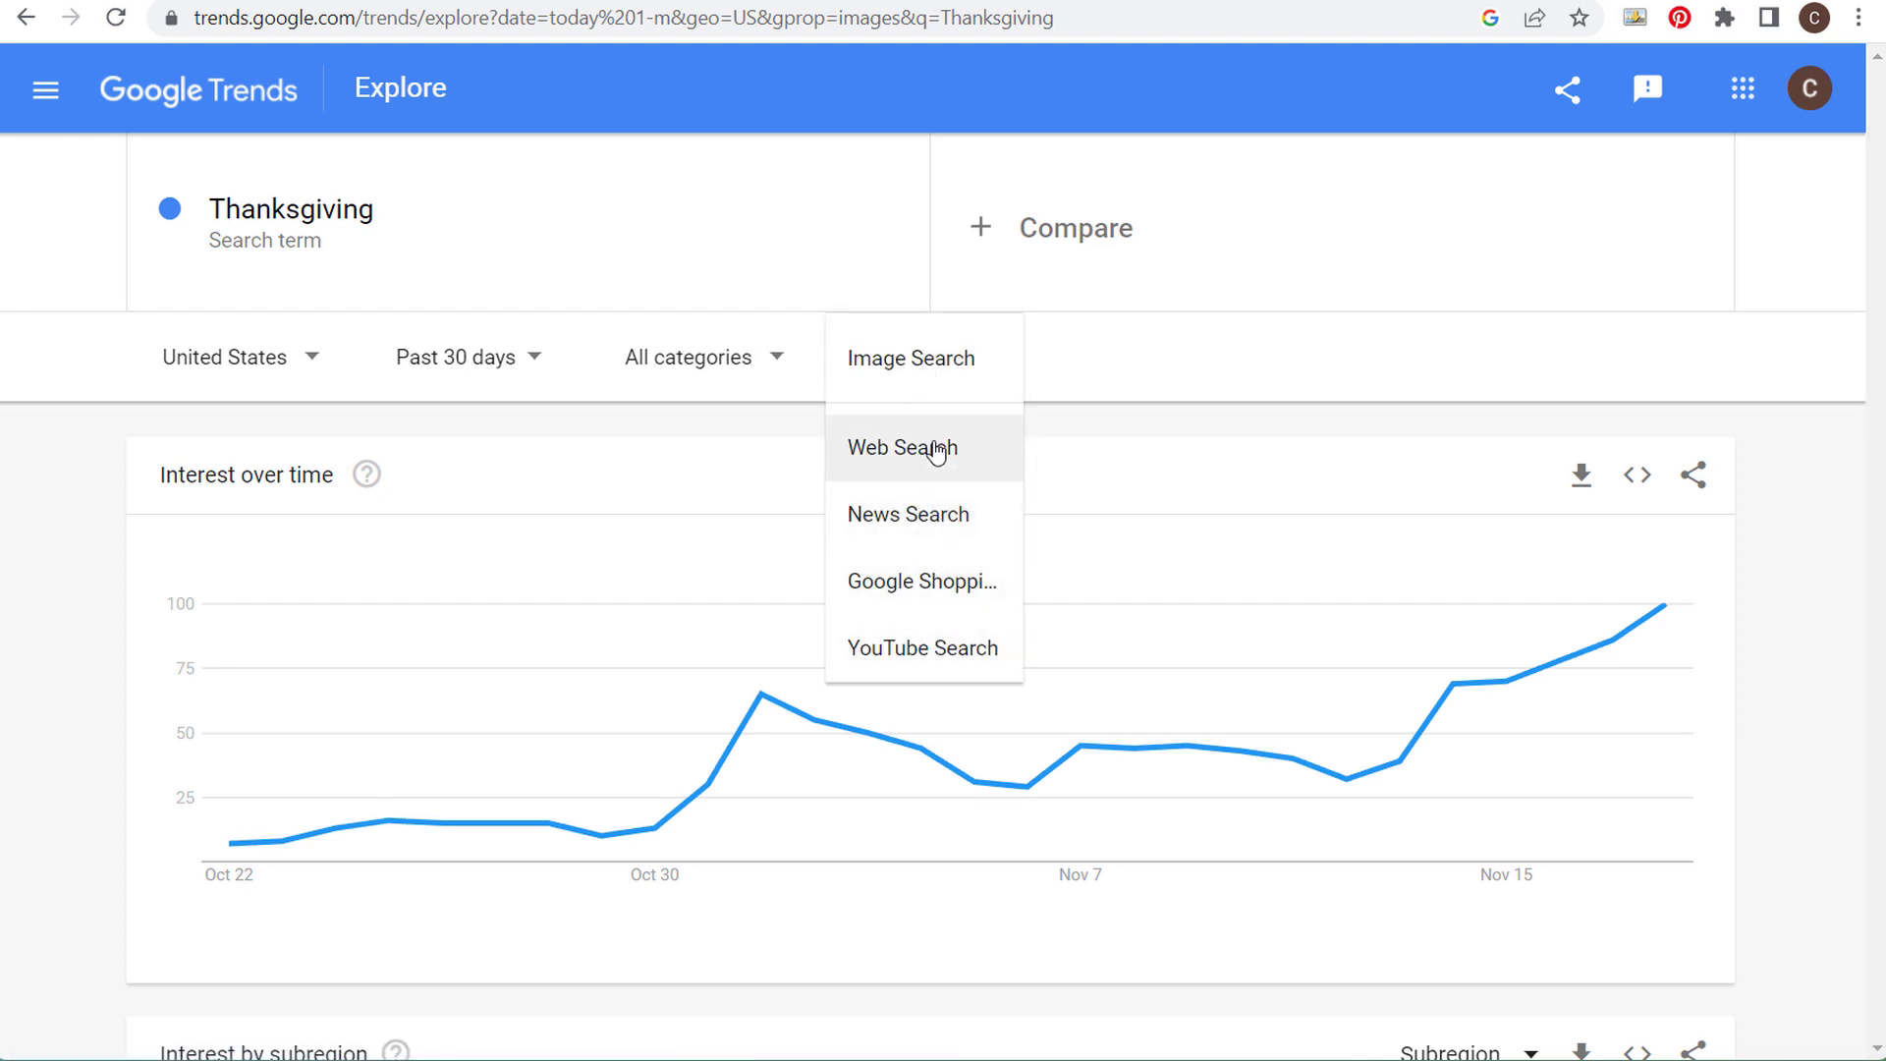
pyautogui.click(141, 454)
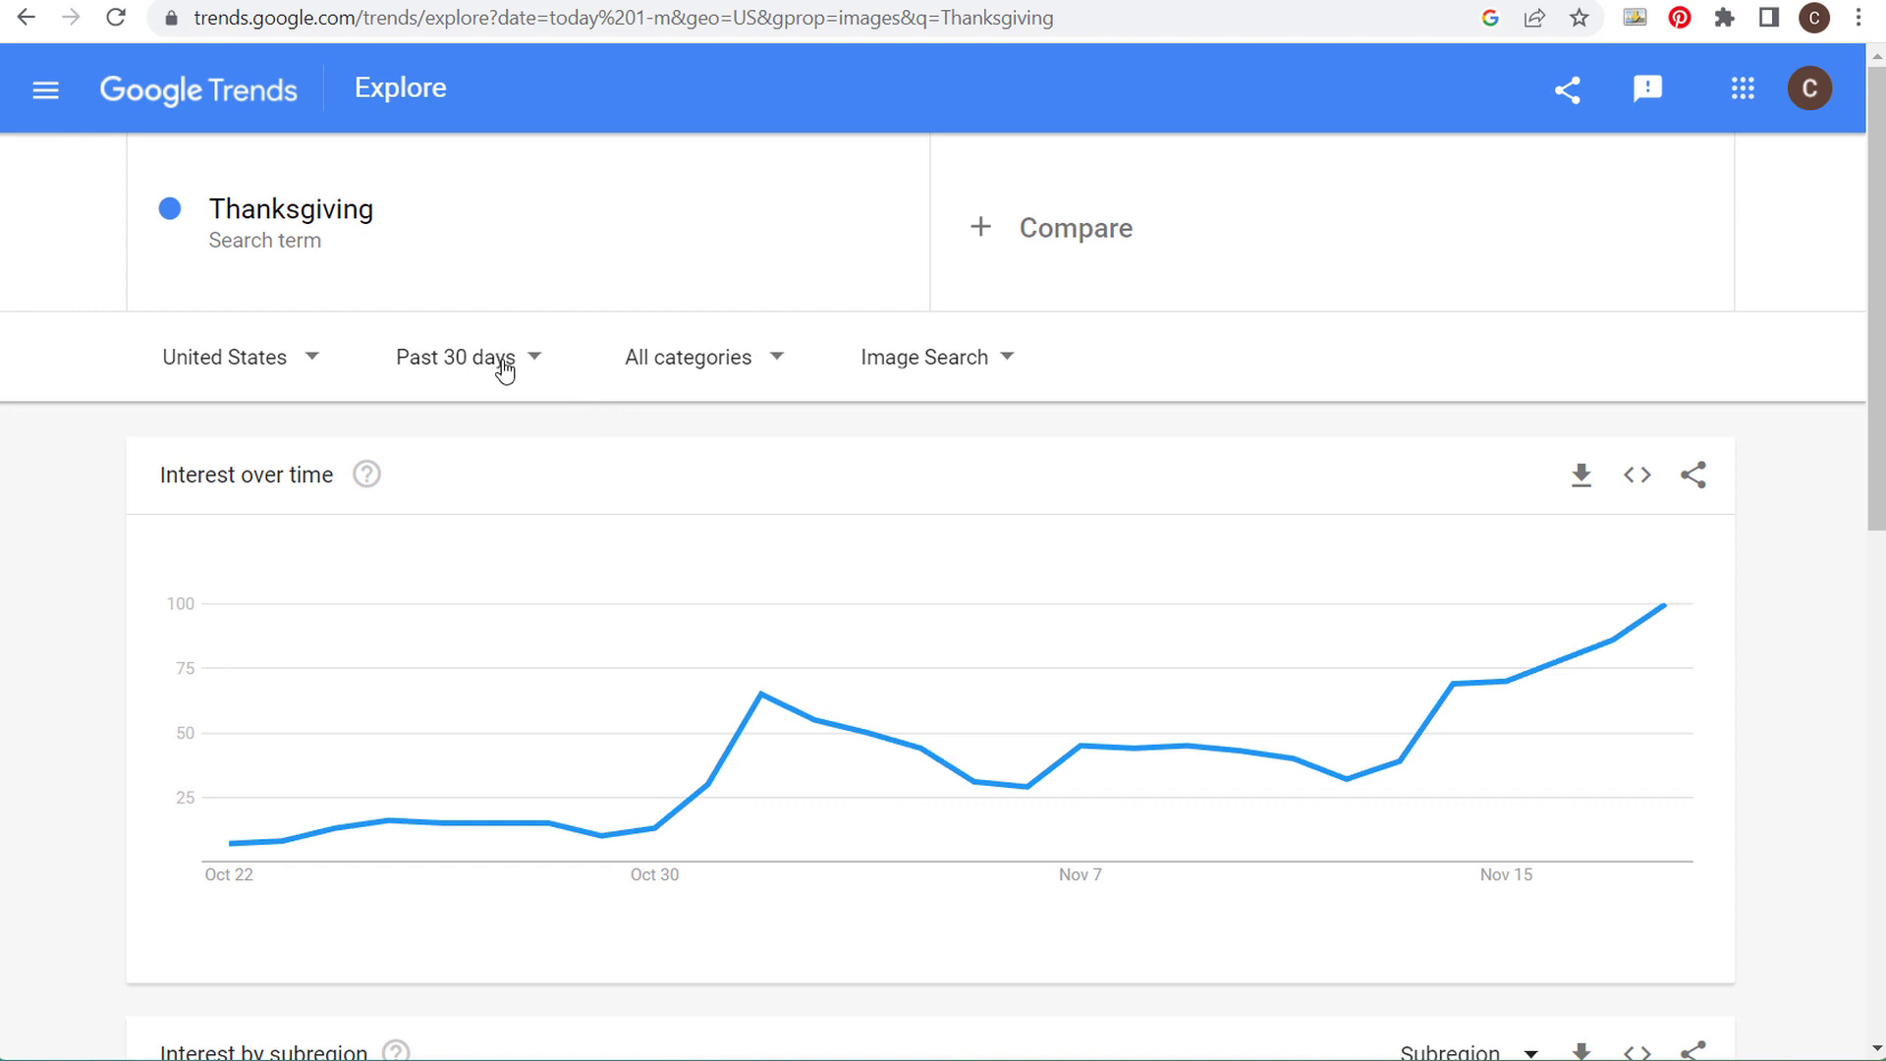
pyautogui.click(441, 221)
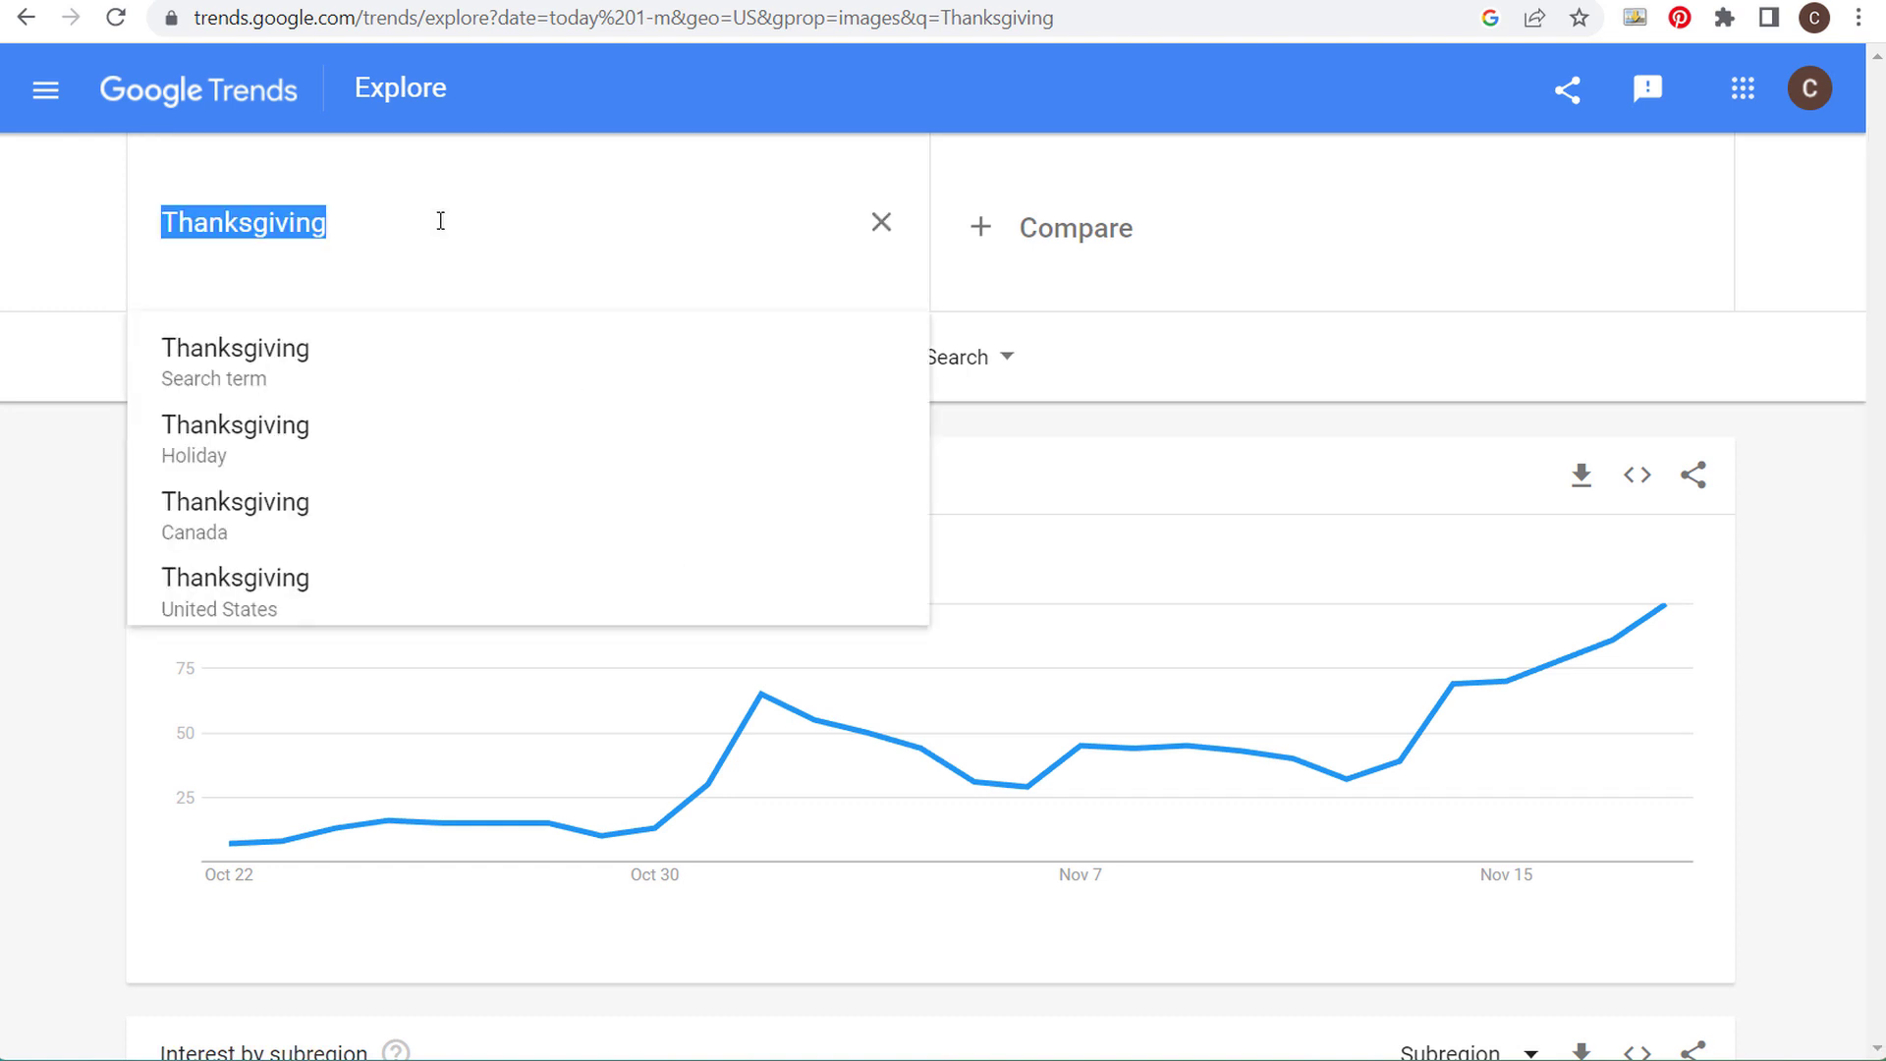
pyautogui.click(96, 246)
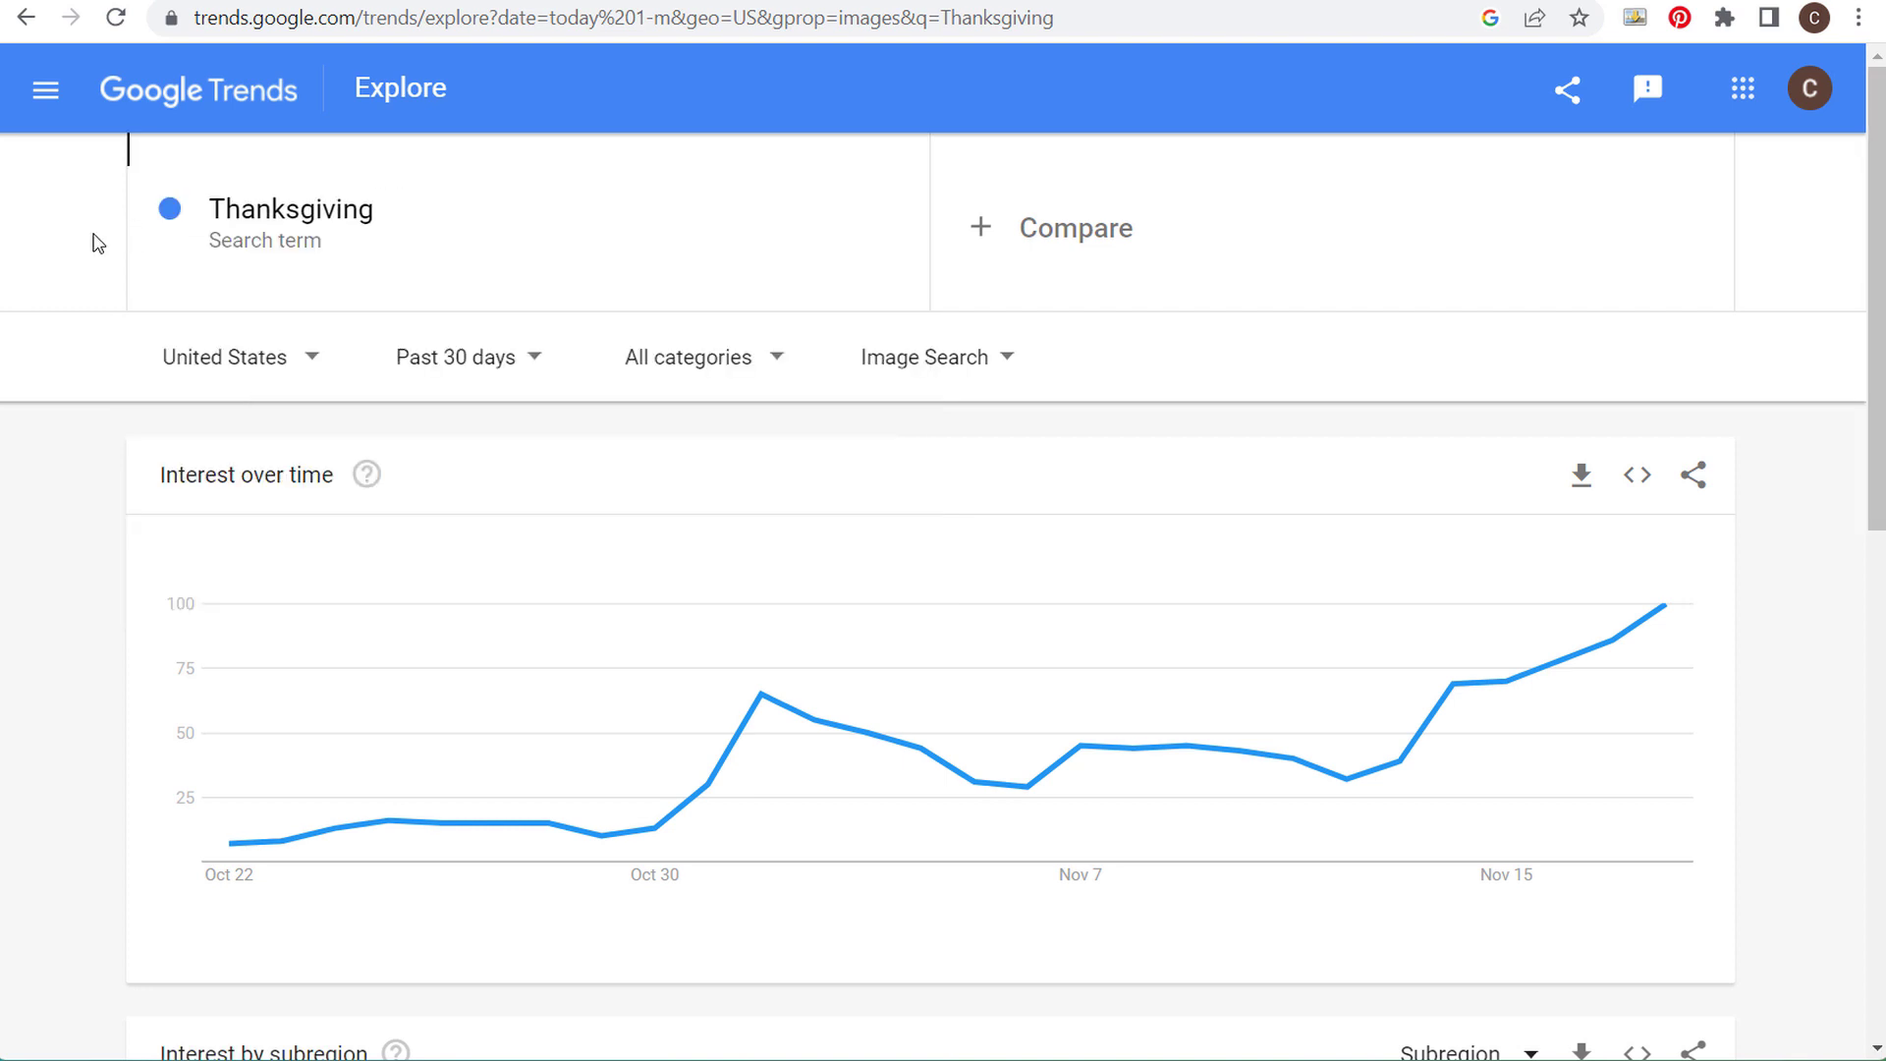
# - Examine Thanksgiving's interest by subregion and page forward to the third page of the list
pyautogui.scroll(-4, 72, 476)
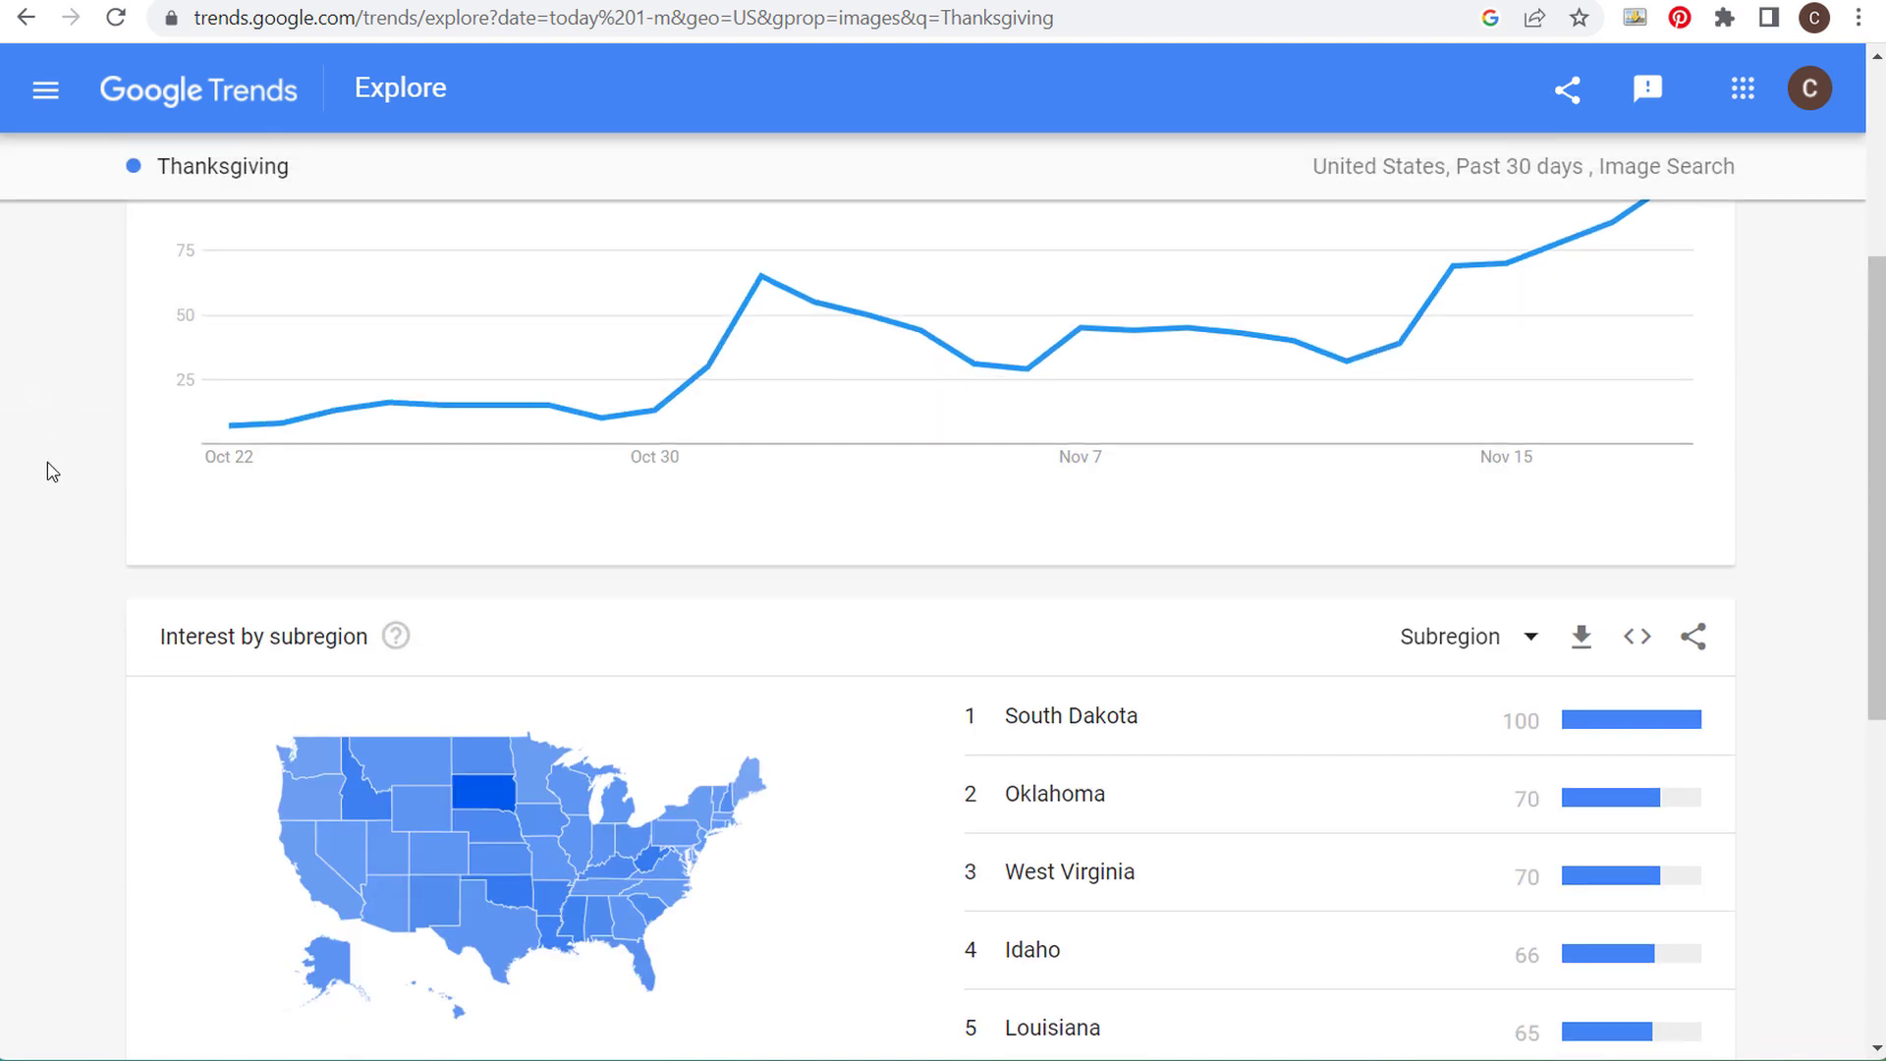
pyautogui.scroll(4, 77, 497)
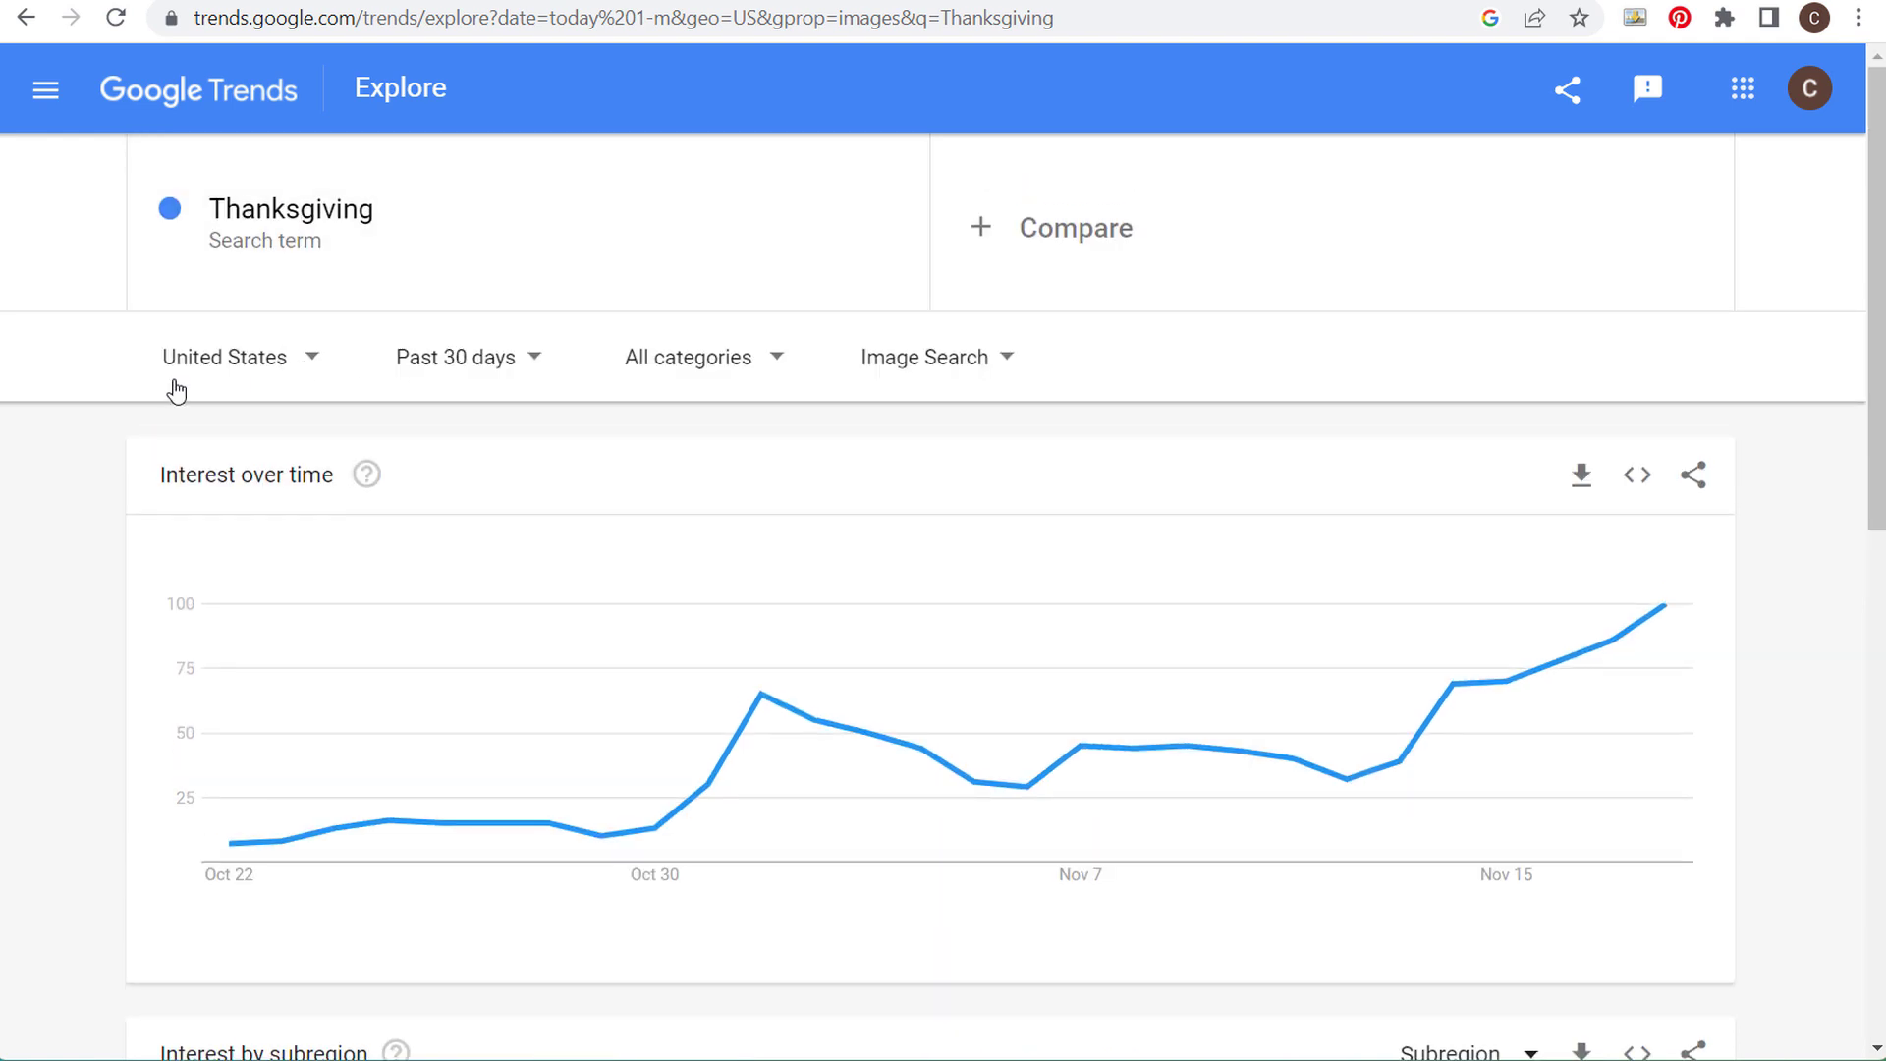
pyautogui.scroll(-5, 59, 425)
pyautogui.scroll(-3, 855, 463)
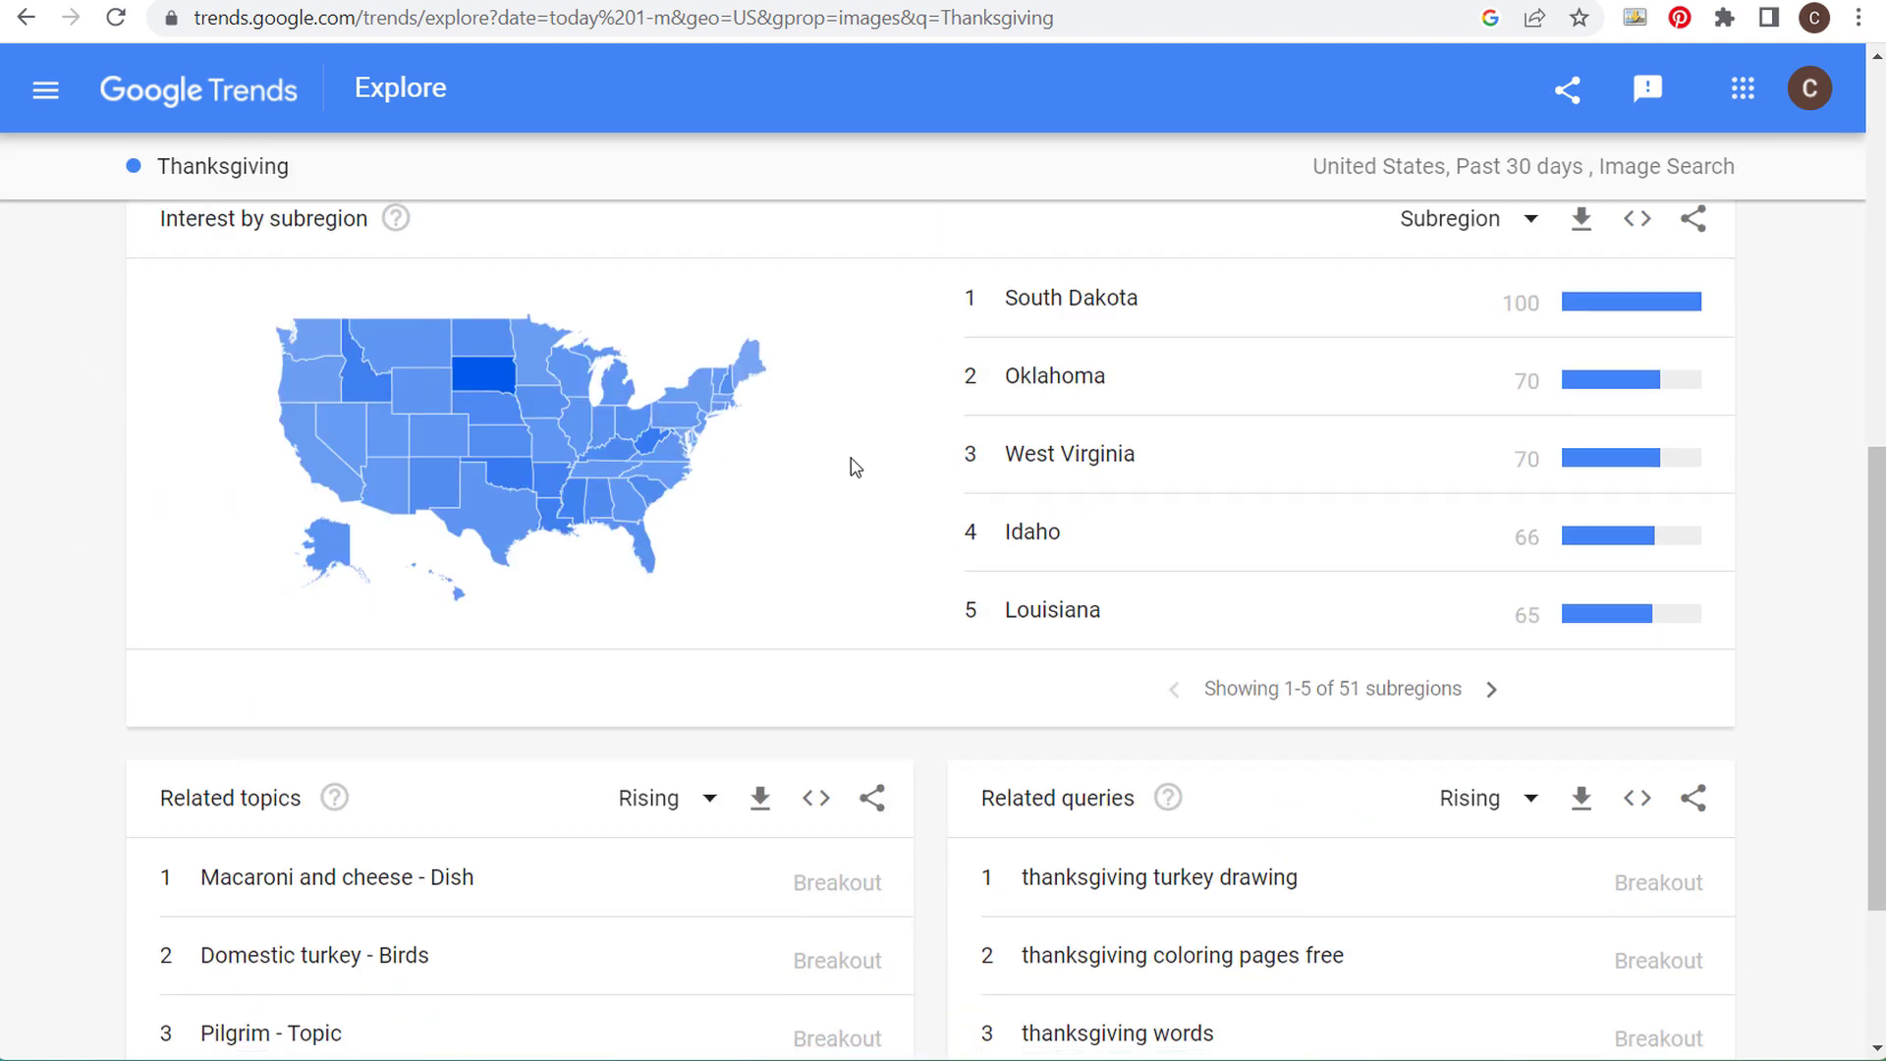
pyautogui.scroll(1, 1032, 468)
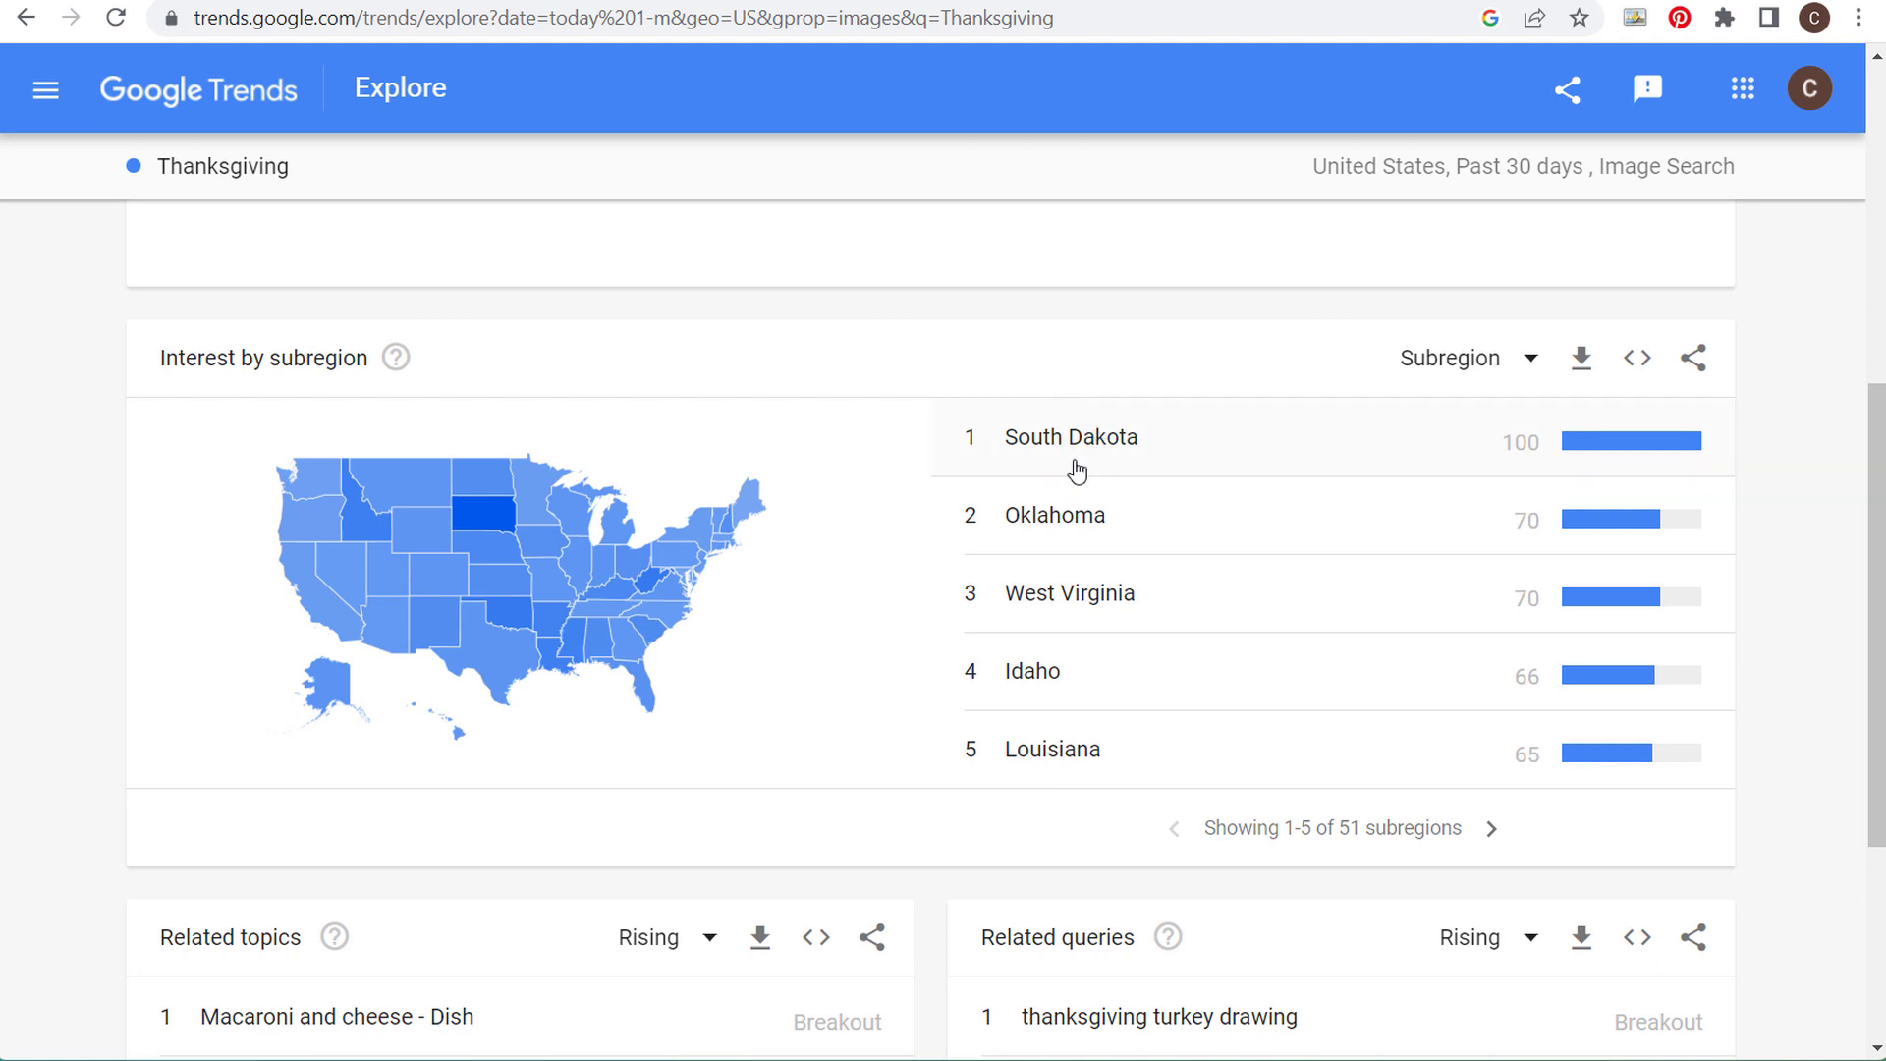
pyautogui.click(1491, 828)
pyautogui.click(1496, 828)
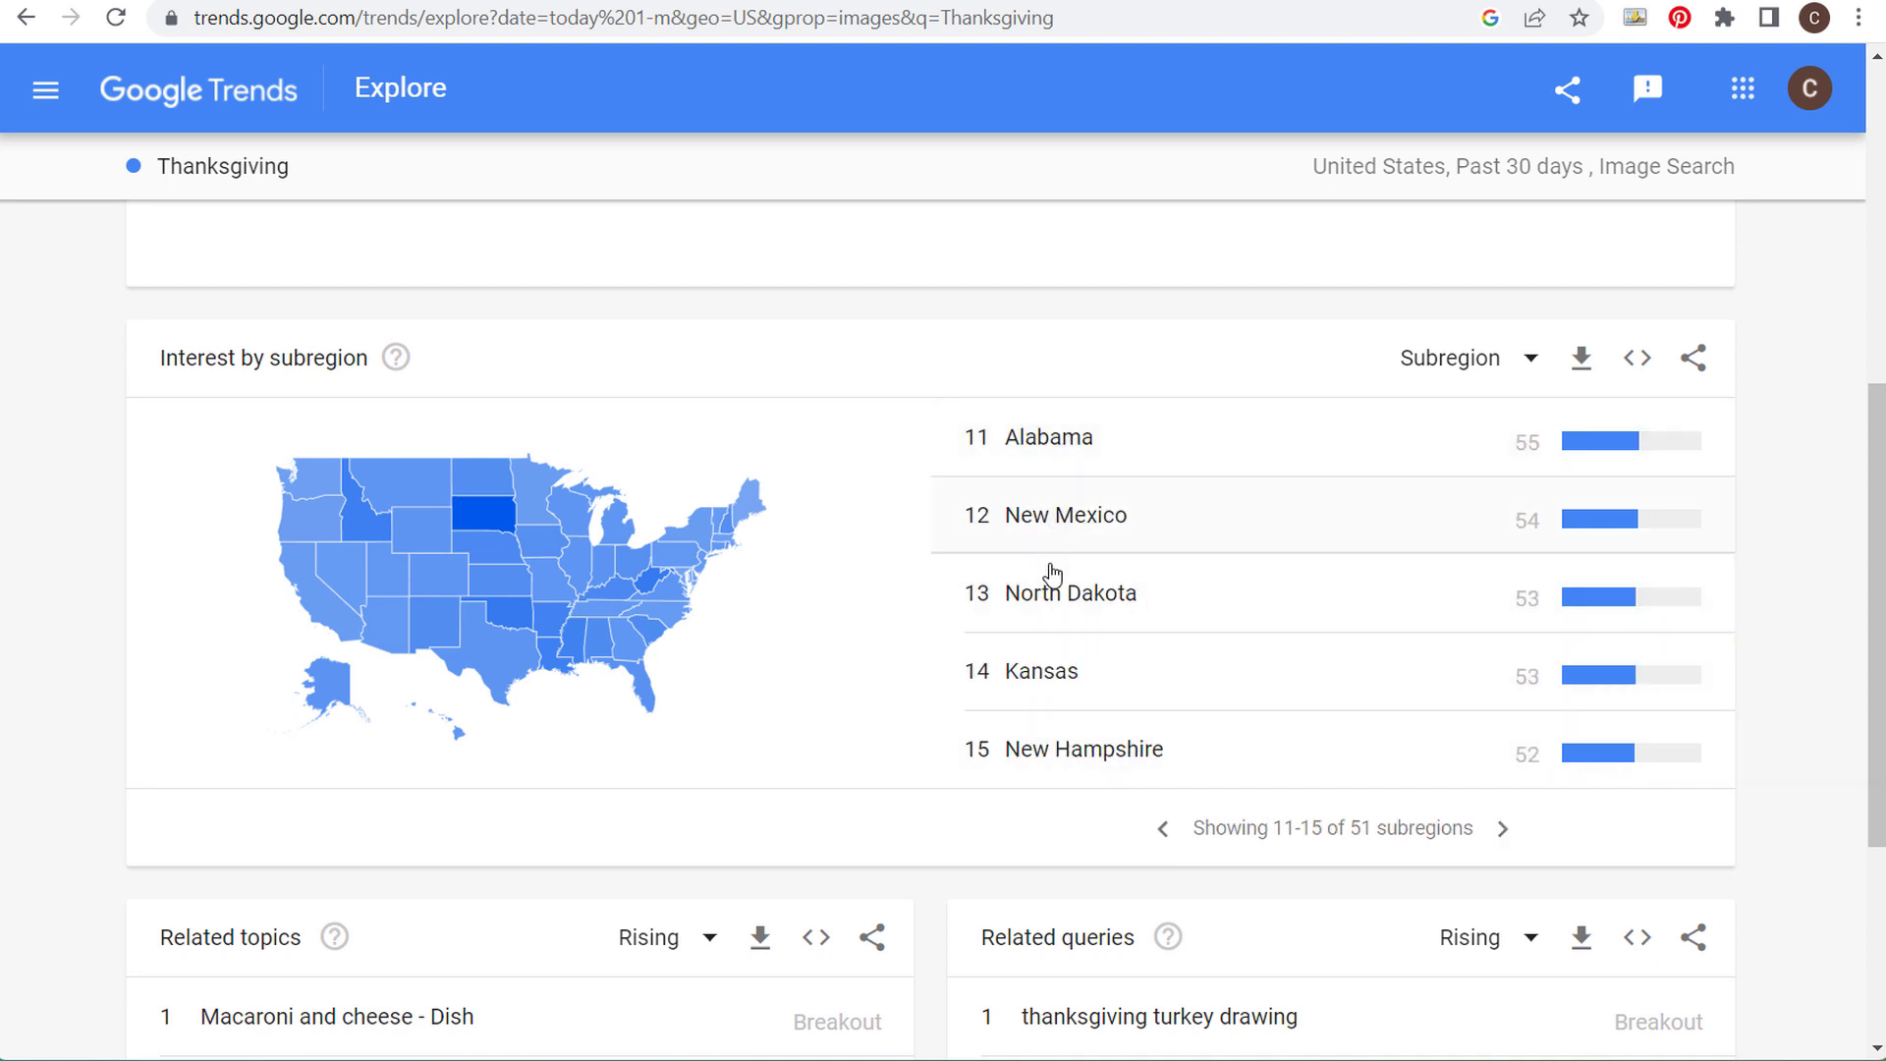
# - Replace the search term with Saltwater Fishing, using the search term suggestion
pyautogui.scroll(4, 1069, 678)
pyautogui.scroll(3, 493, 640)
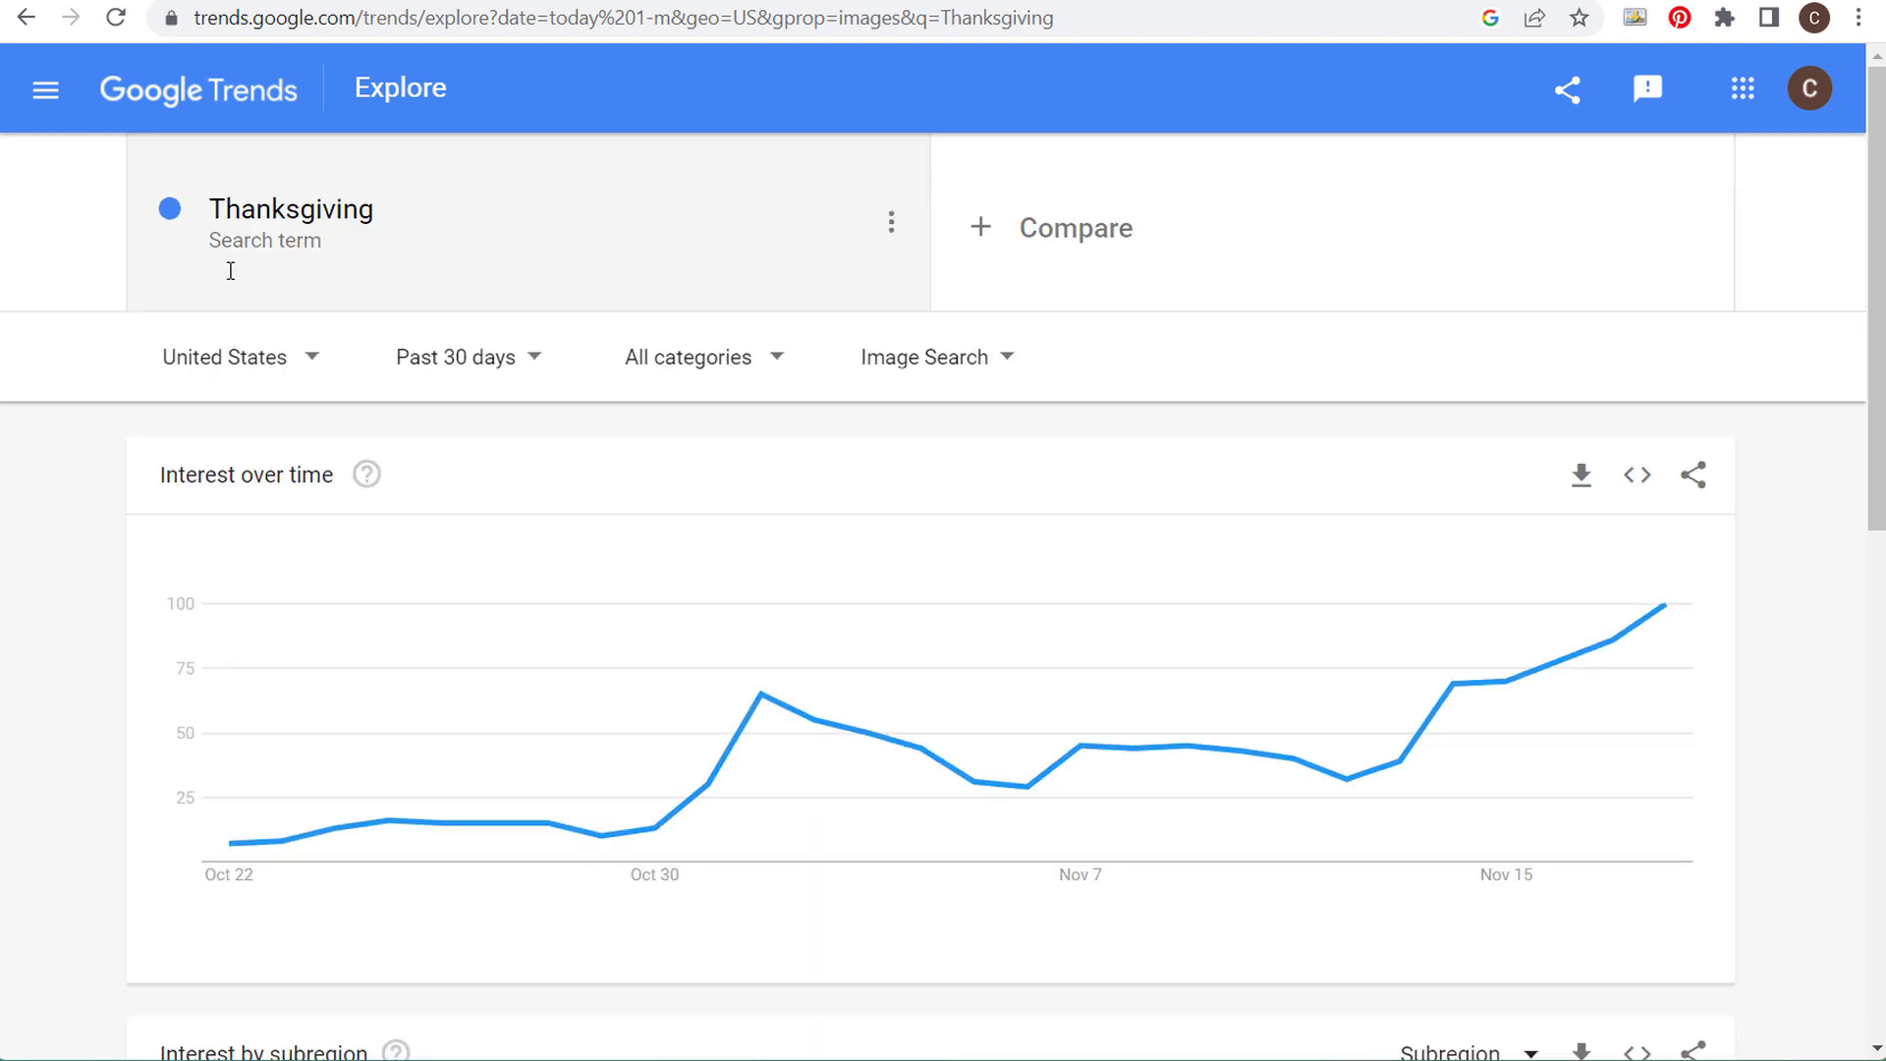
pyautogui.click(350, 217)
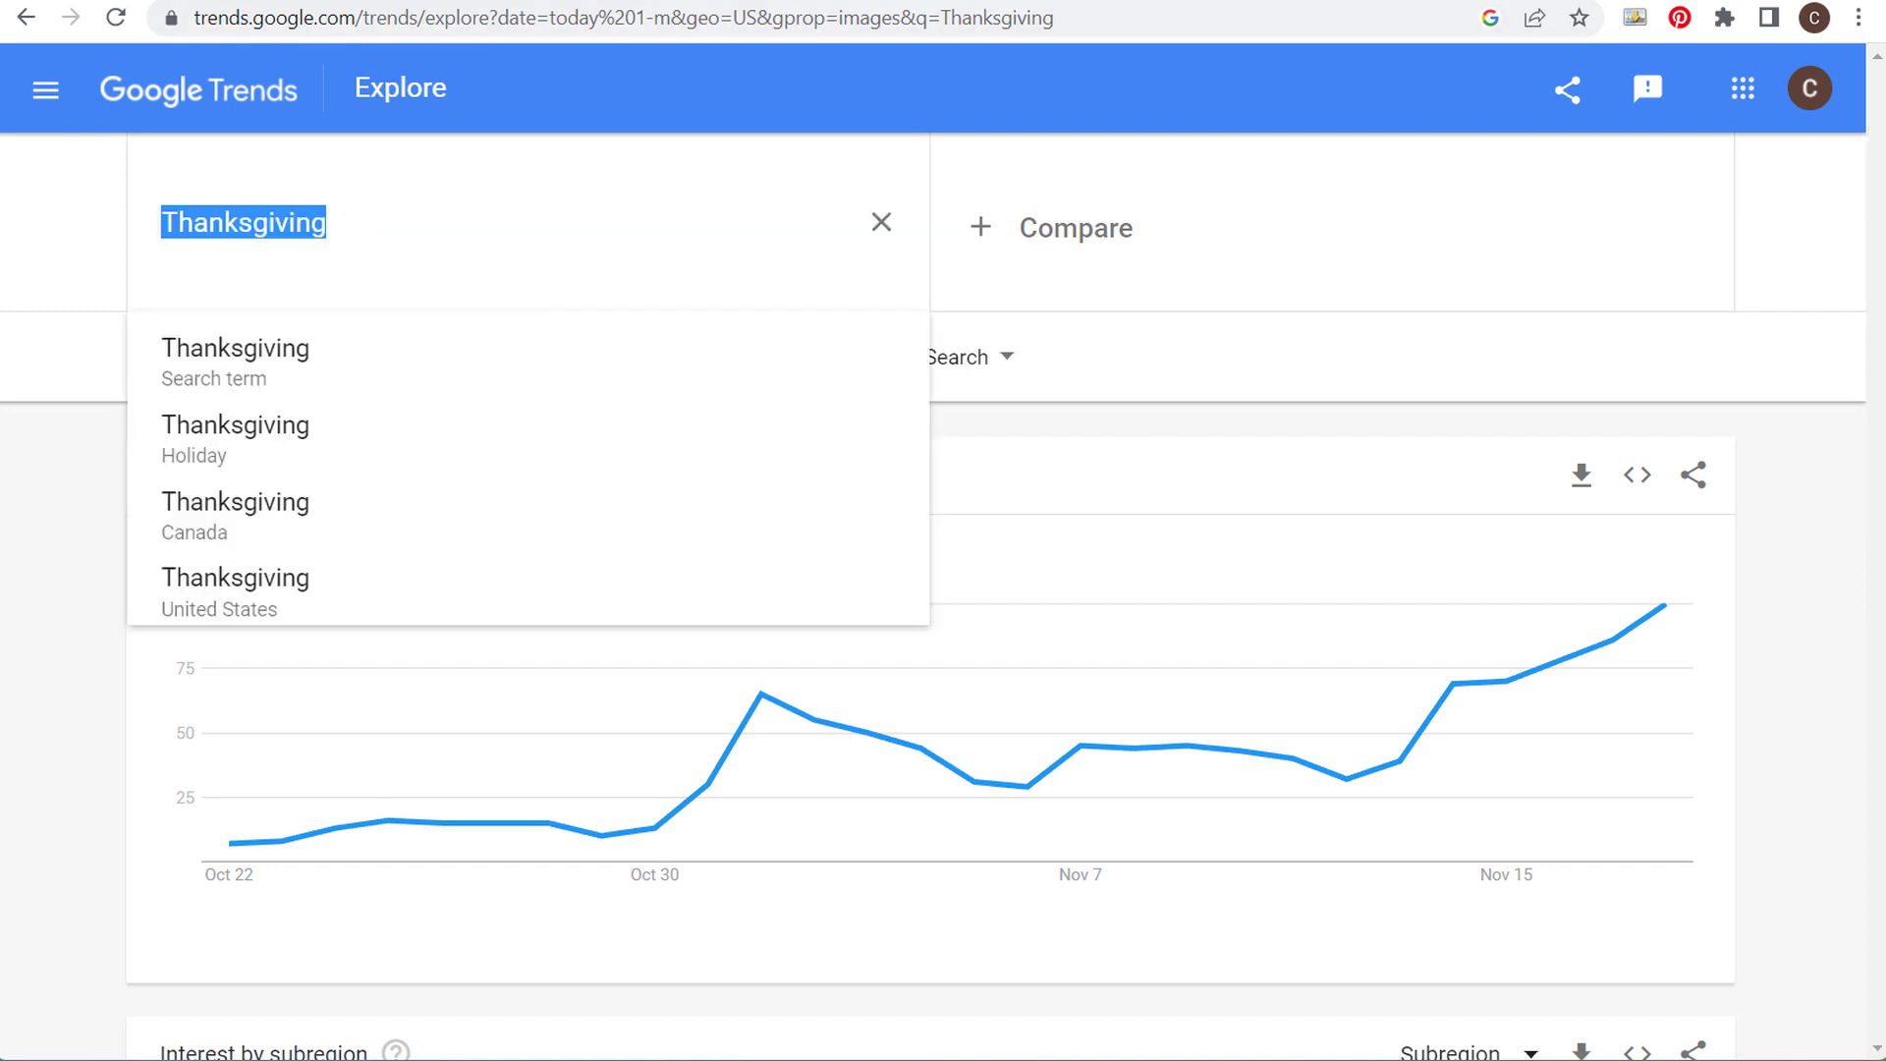
pyautogui.write('S')
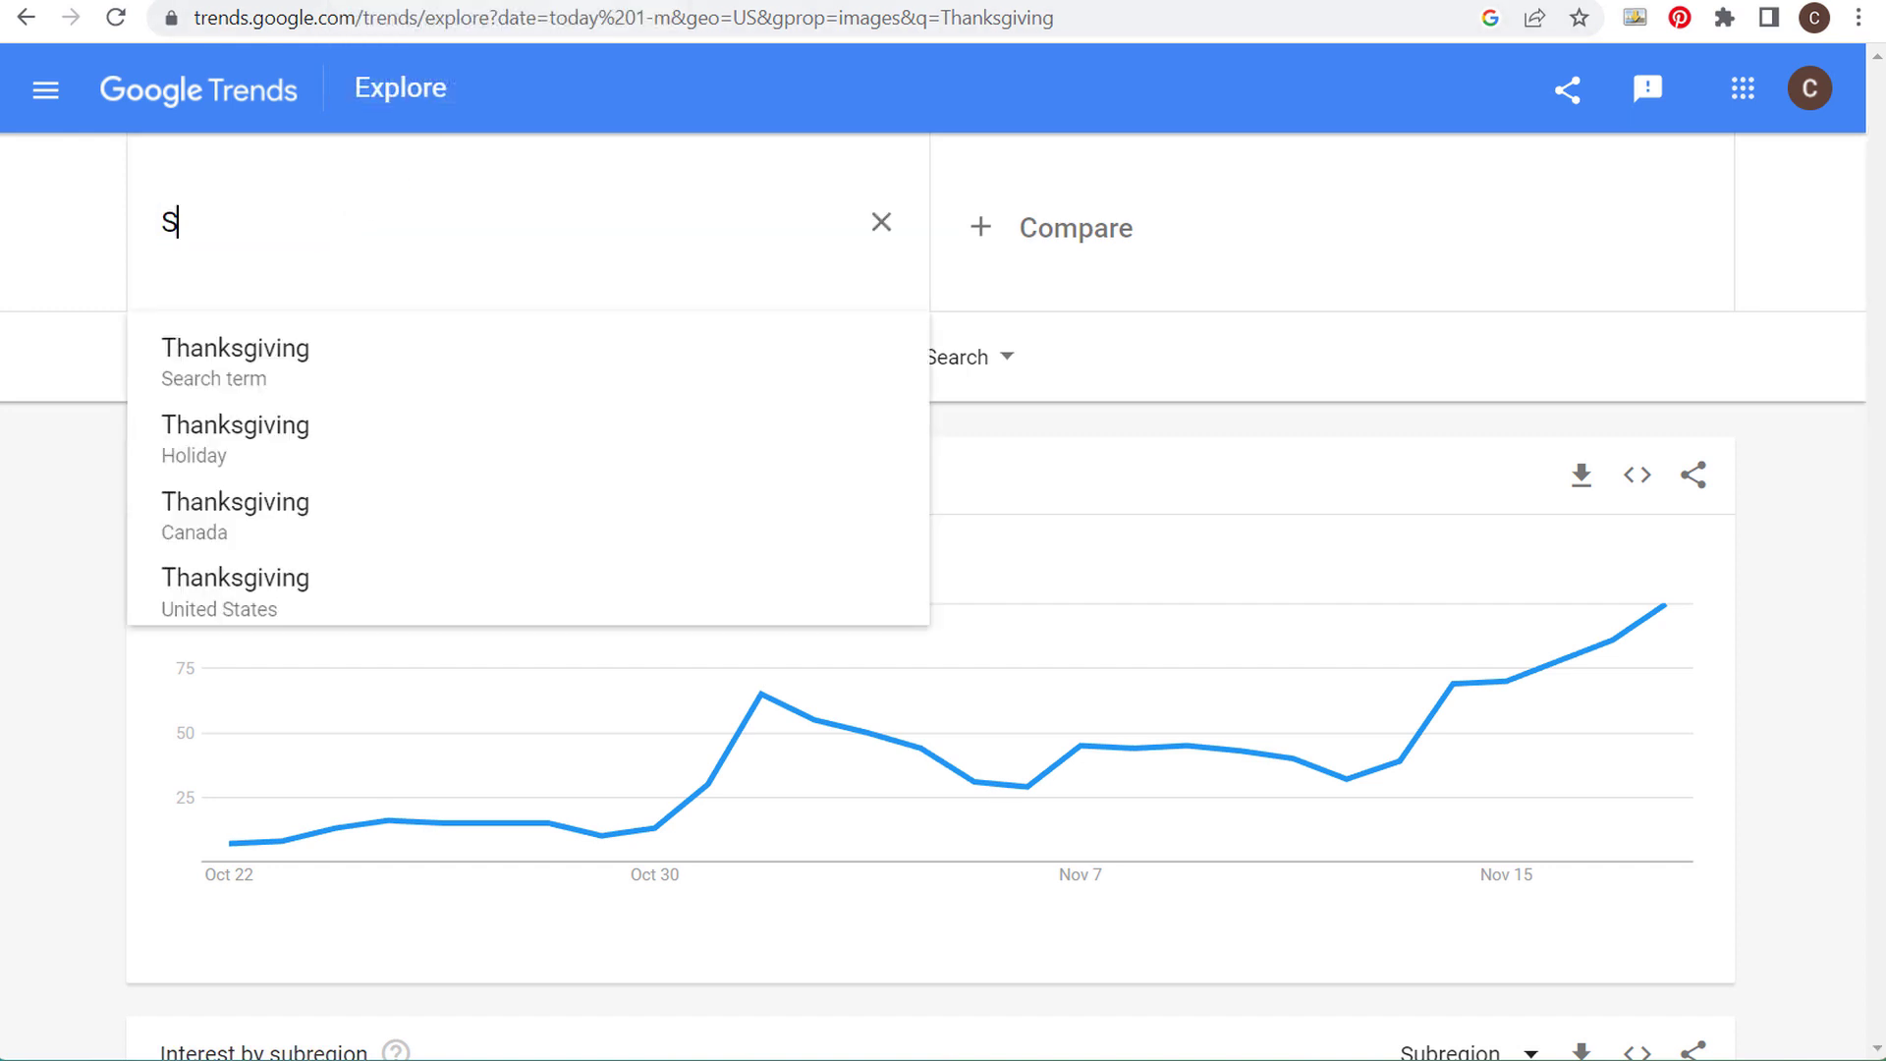
pyautogui.write('altwater Fishing')
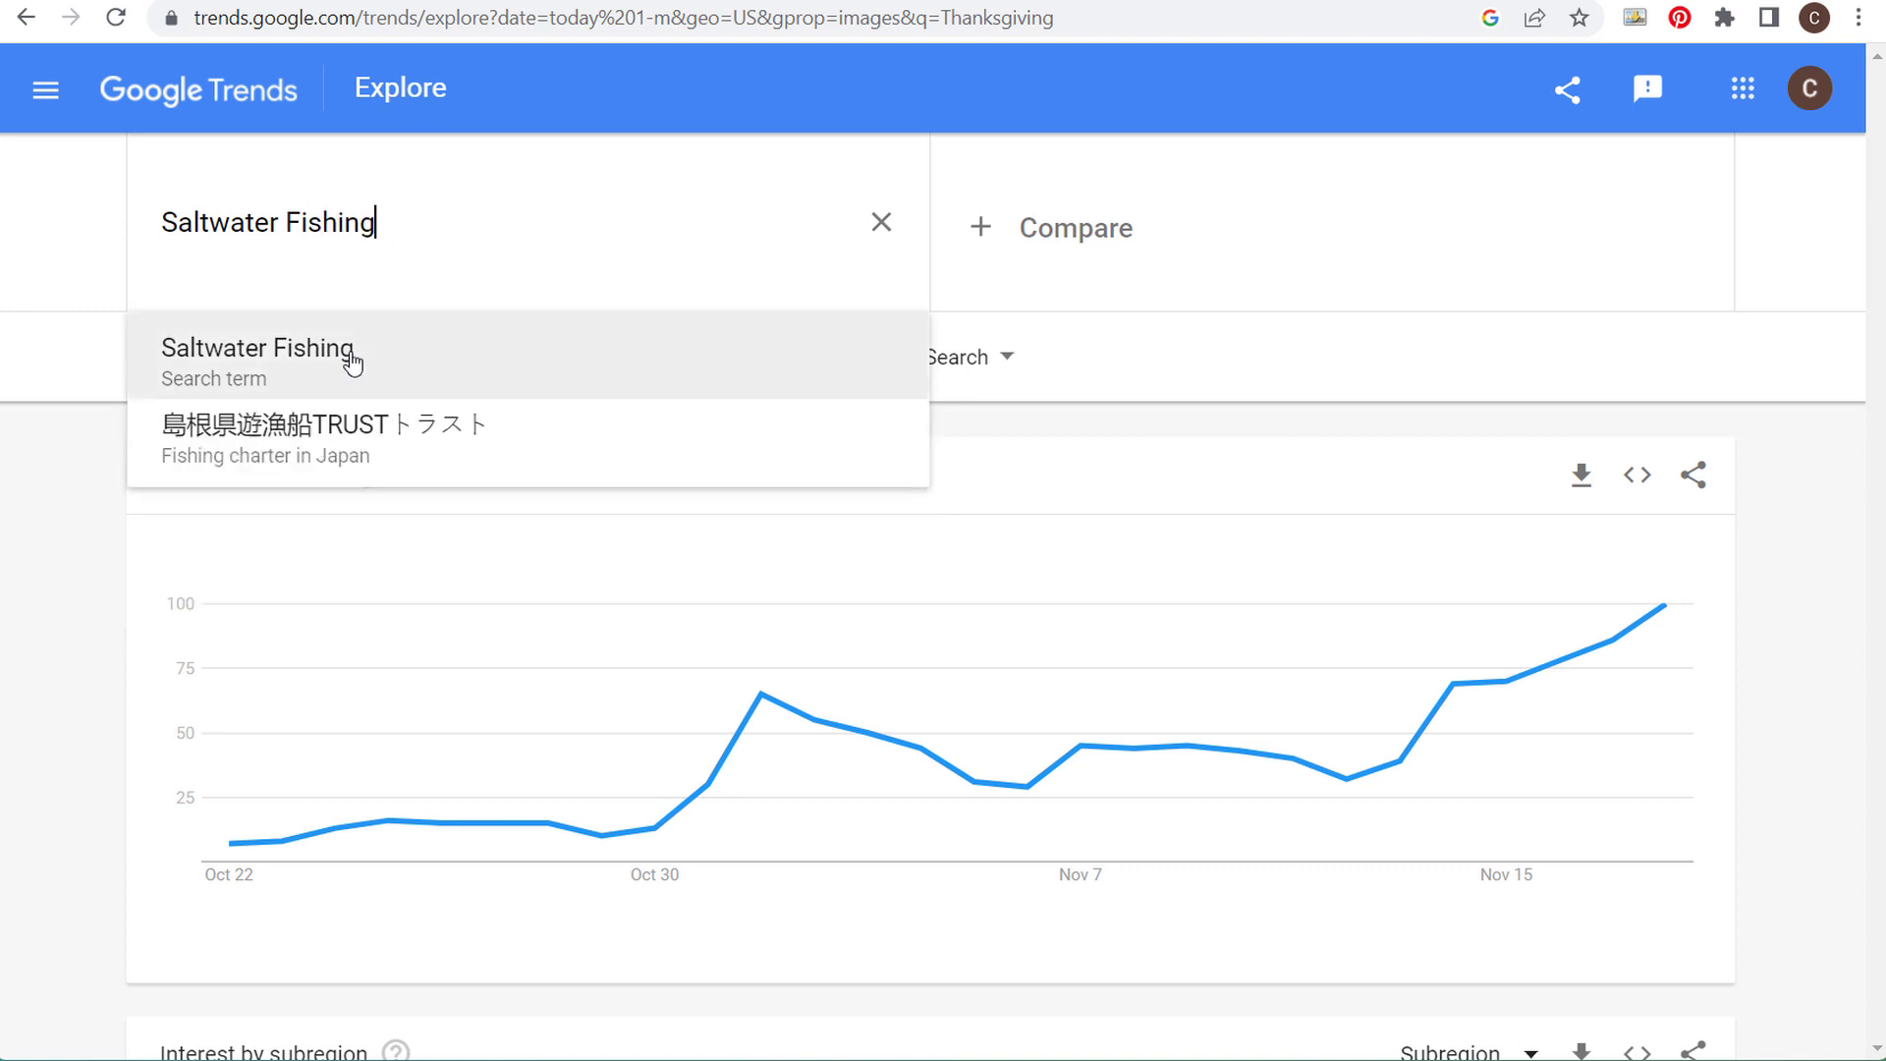
pyautogui.click(352, 362)
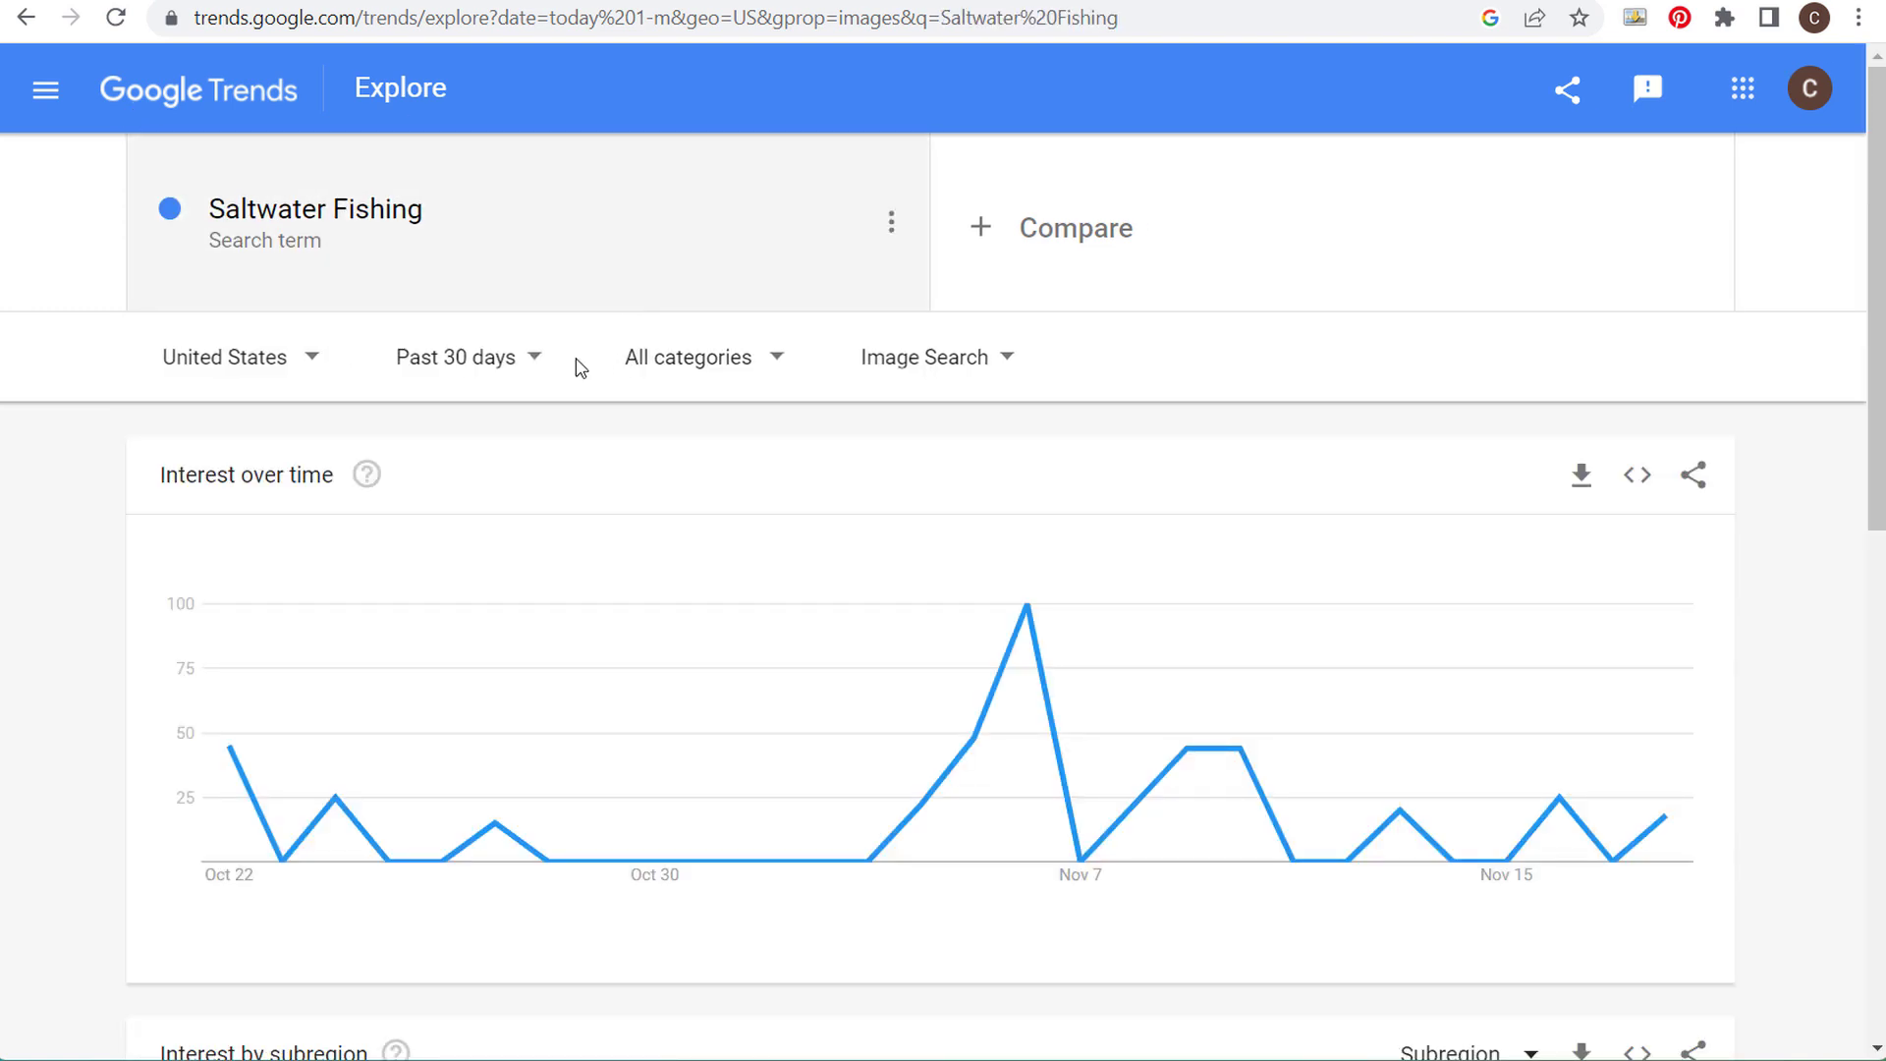
# - Set the time range to Past 5 years and inspect the peaks on the interest over time chart
pyautogui.click(491, 360)
pyautogui.click(489, 831)
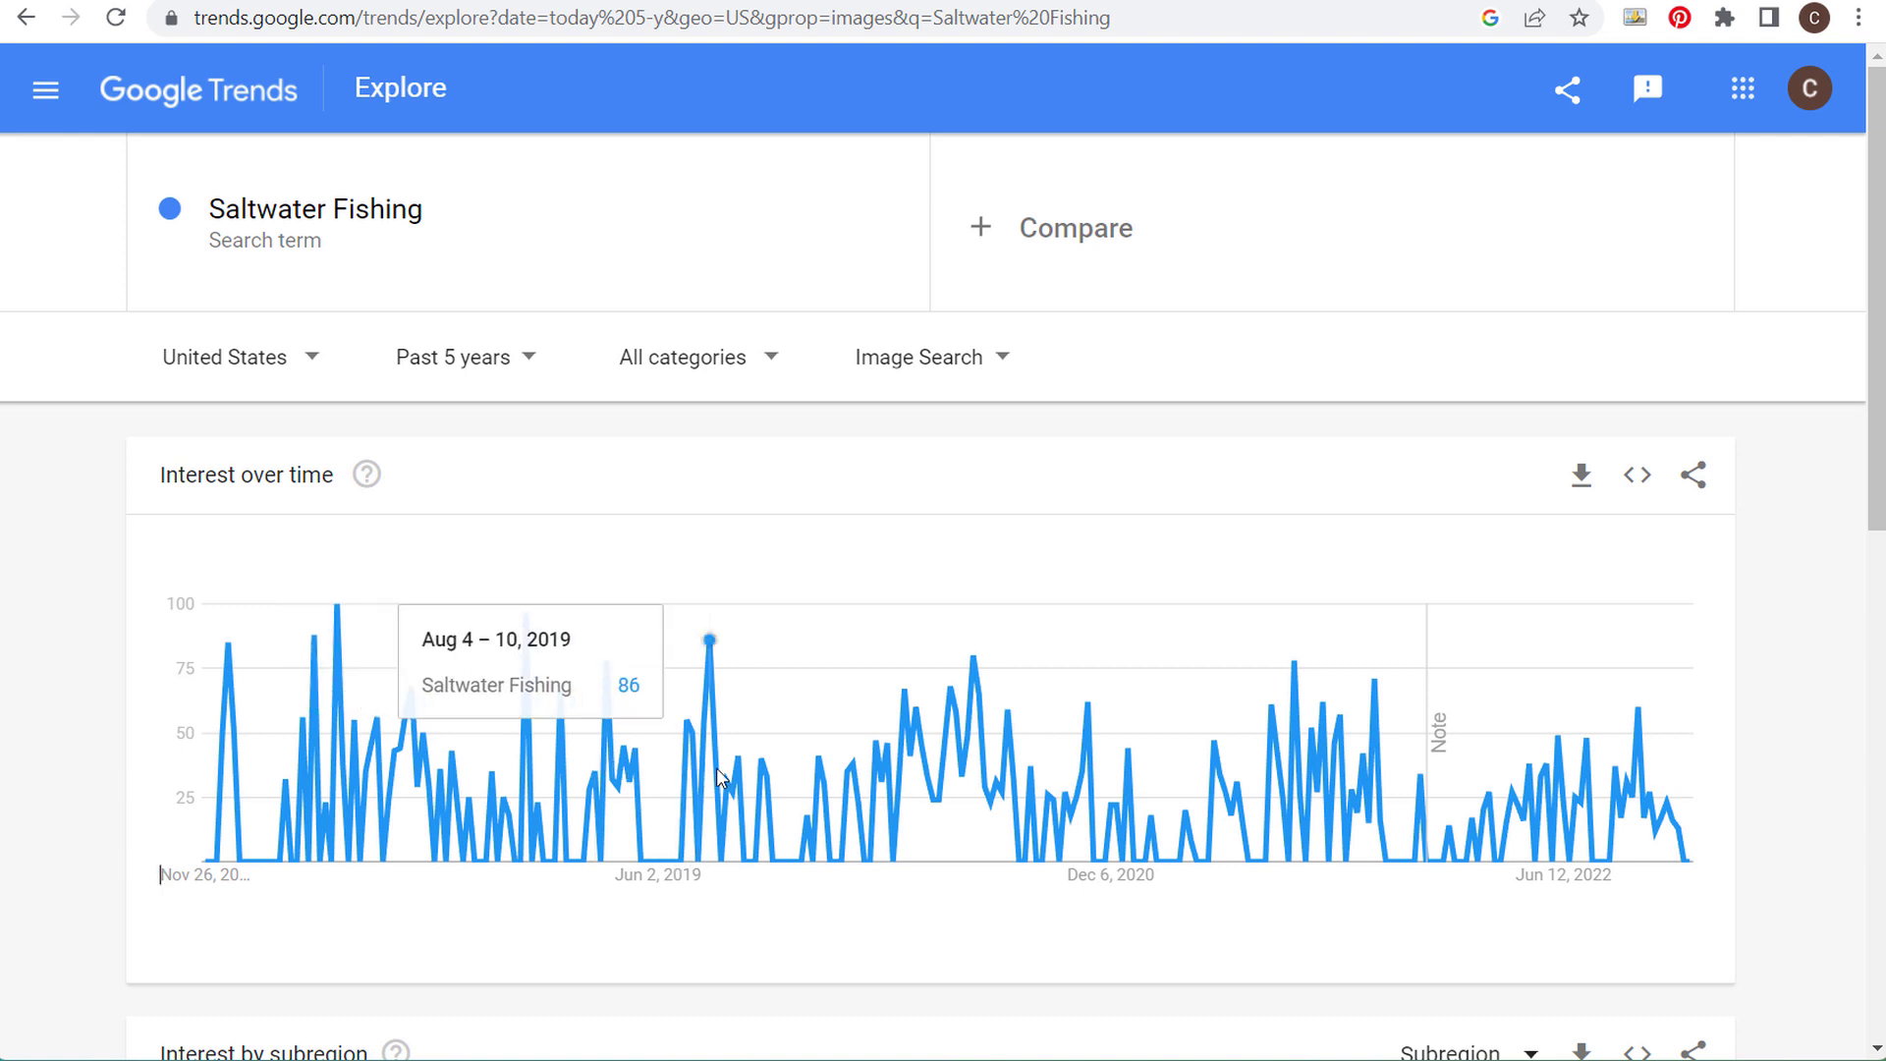
pyautogui.moveTo(975, 770)
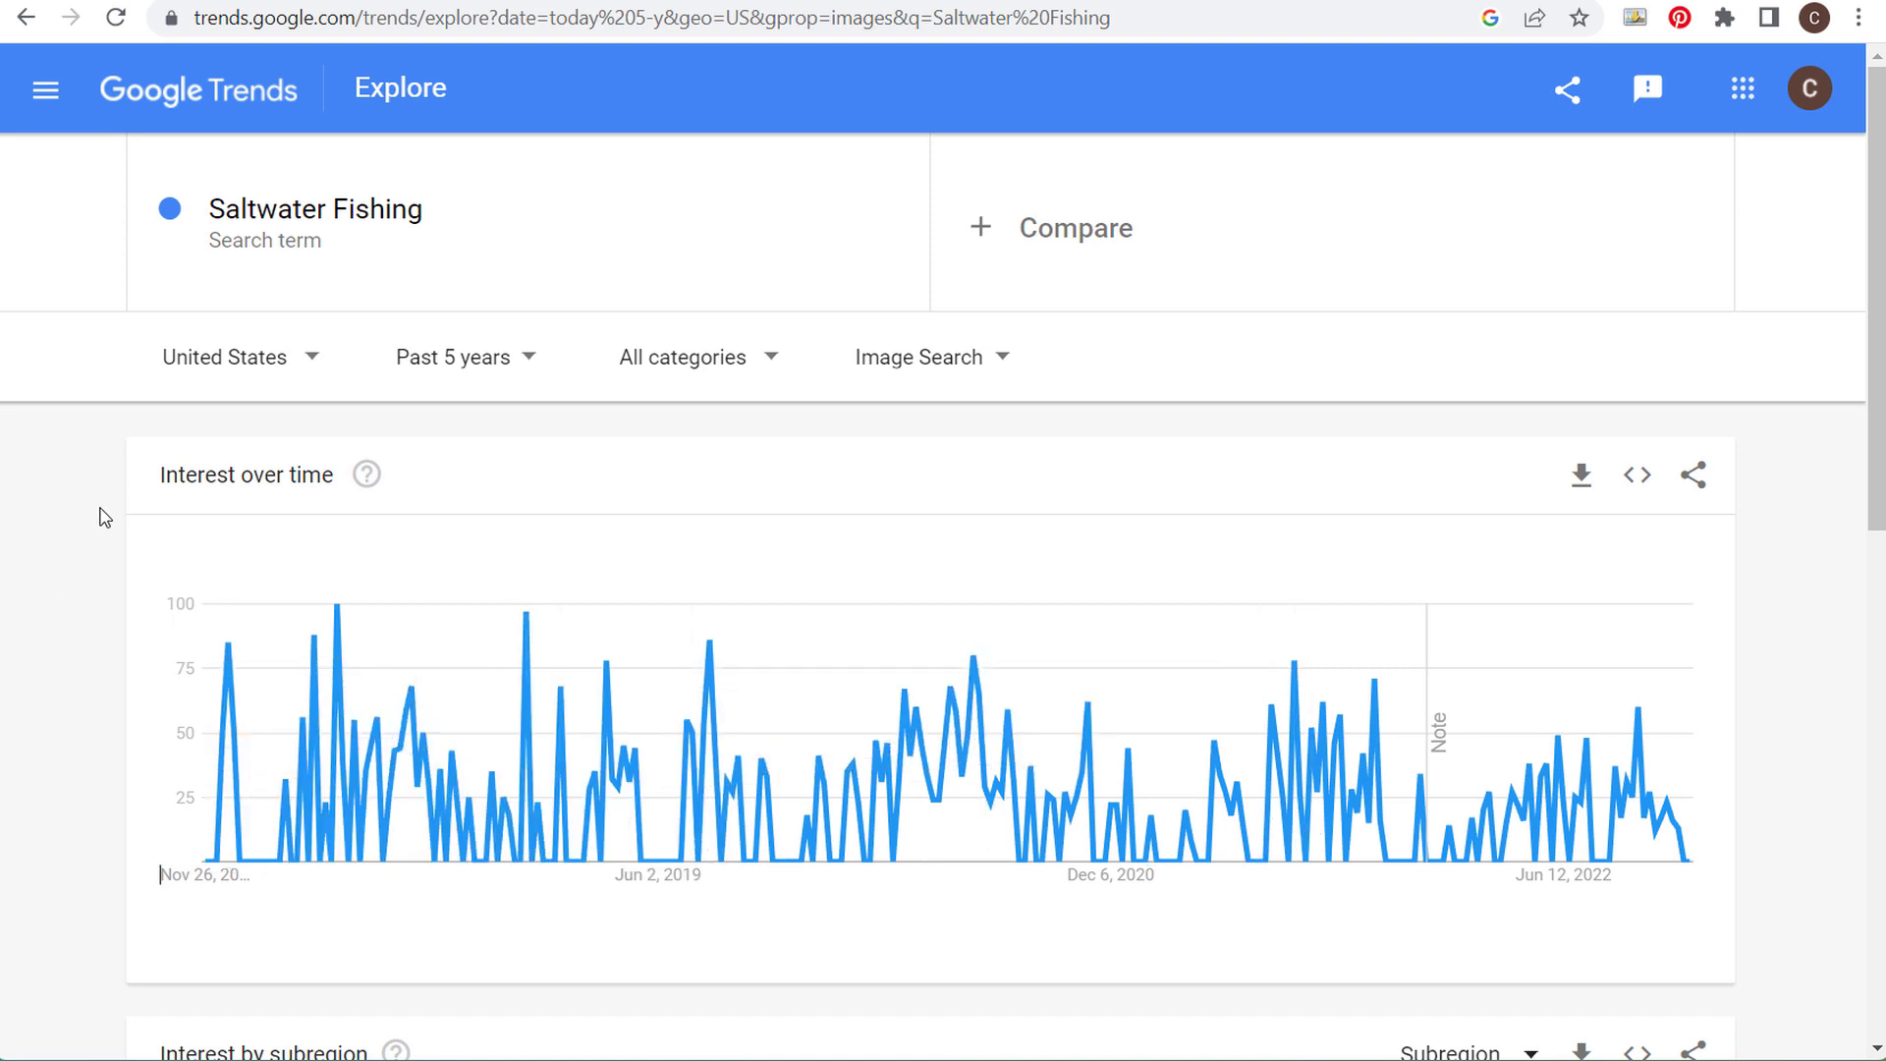
# - Examine Saltwater Fishing's interest by subregion on the map and in the ranked list of states
pyautogui.scroll(-4, 101, 515)
pyautogui.scroll(1, 981, 602)
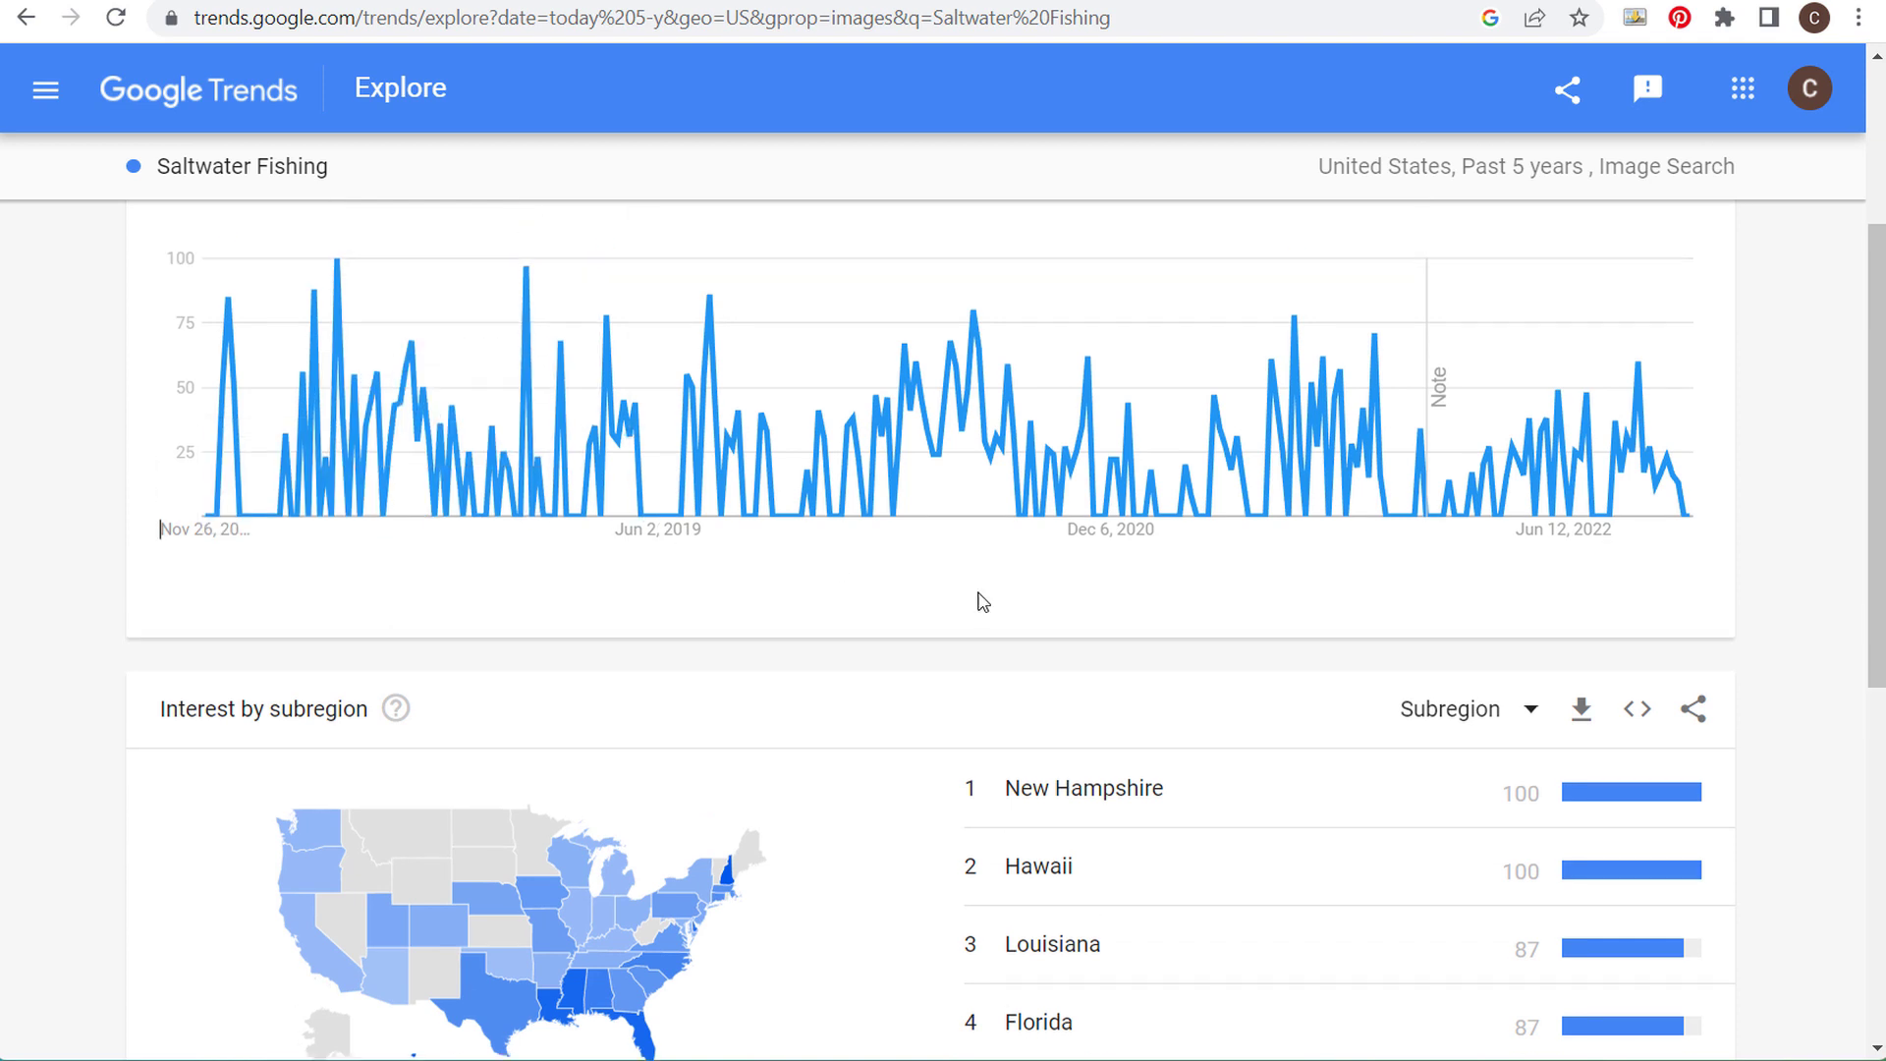
pyautogui.scroll(-1, 982, 603)
pyautogui.scroll(-3, 825, 599)
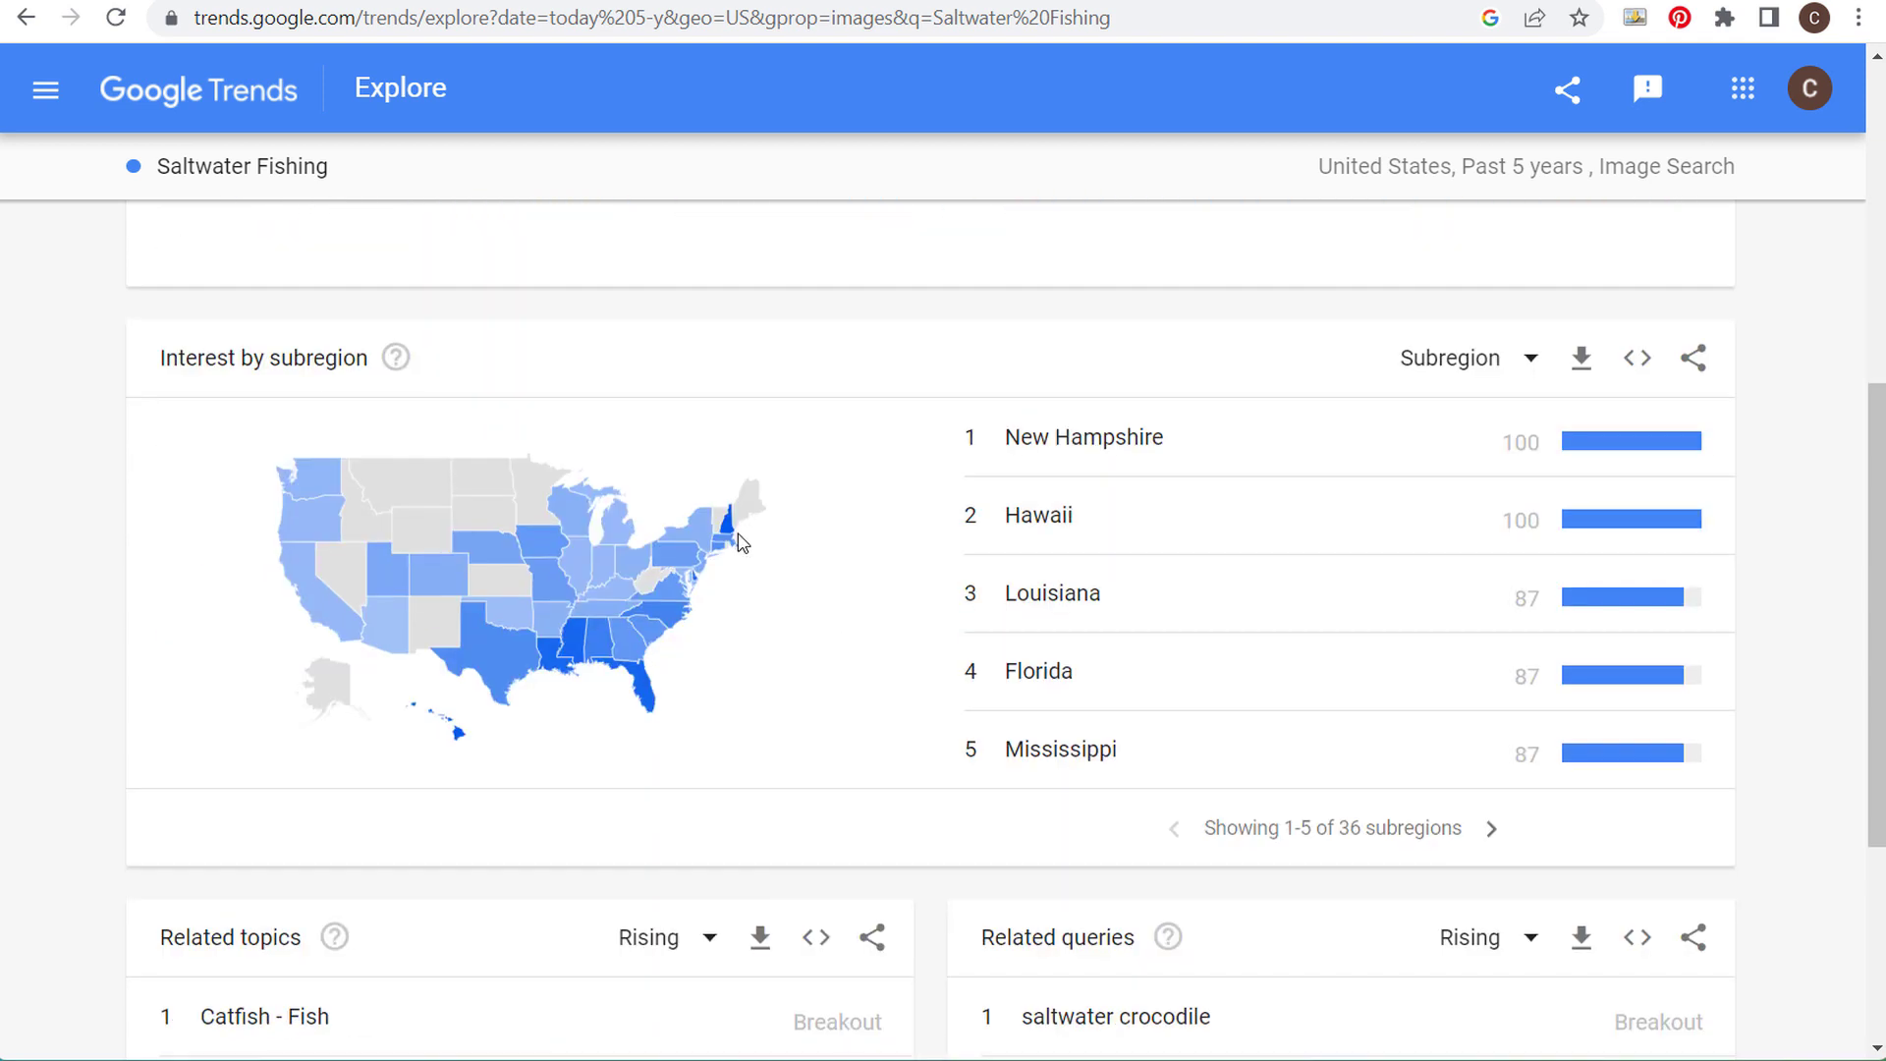
pyautogui.moveTo(663, 632)
pyautogui.scroll(5, 274, 403)
pyautogui.scroll(-4, 157, 525)
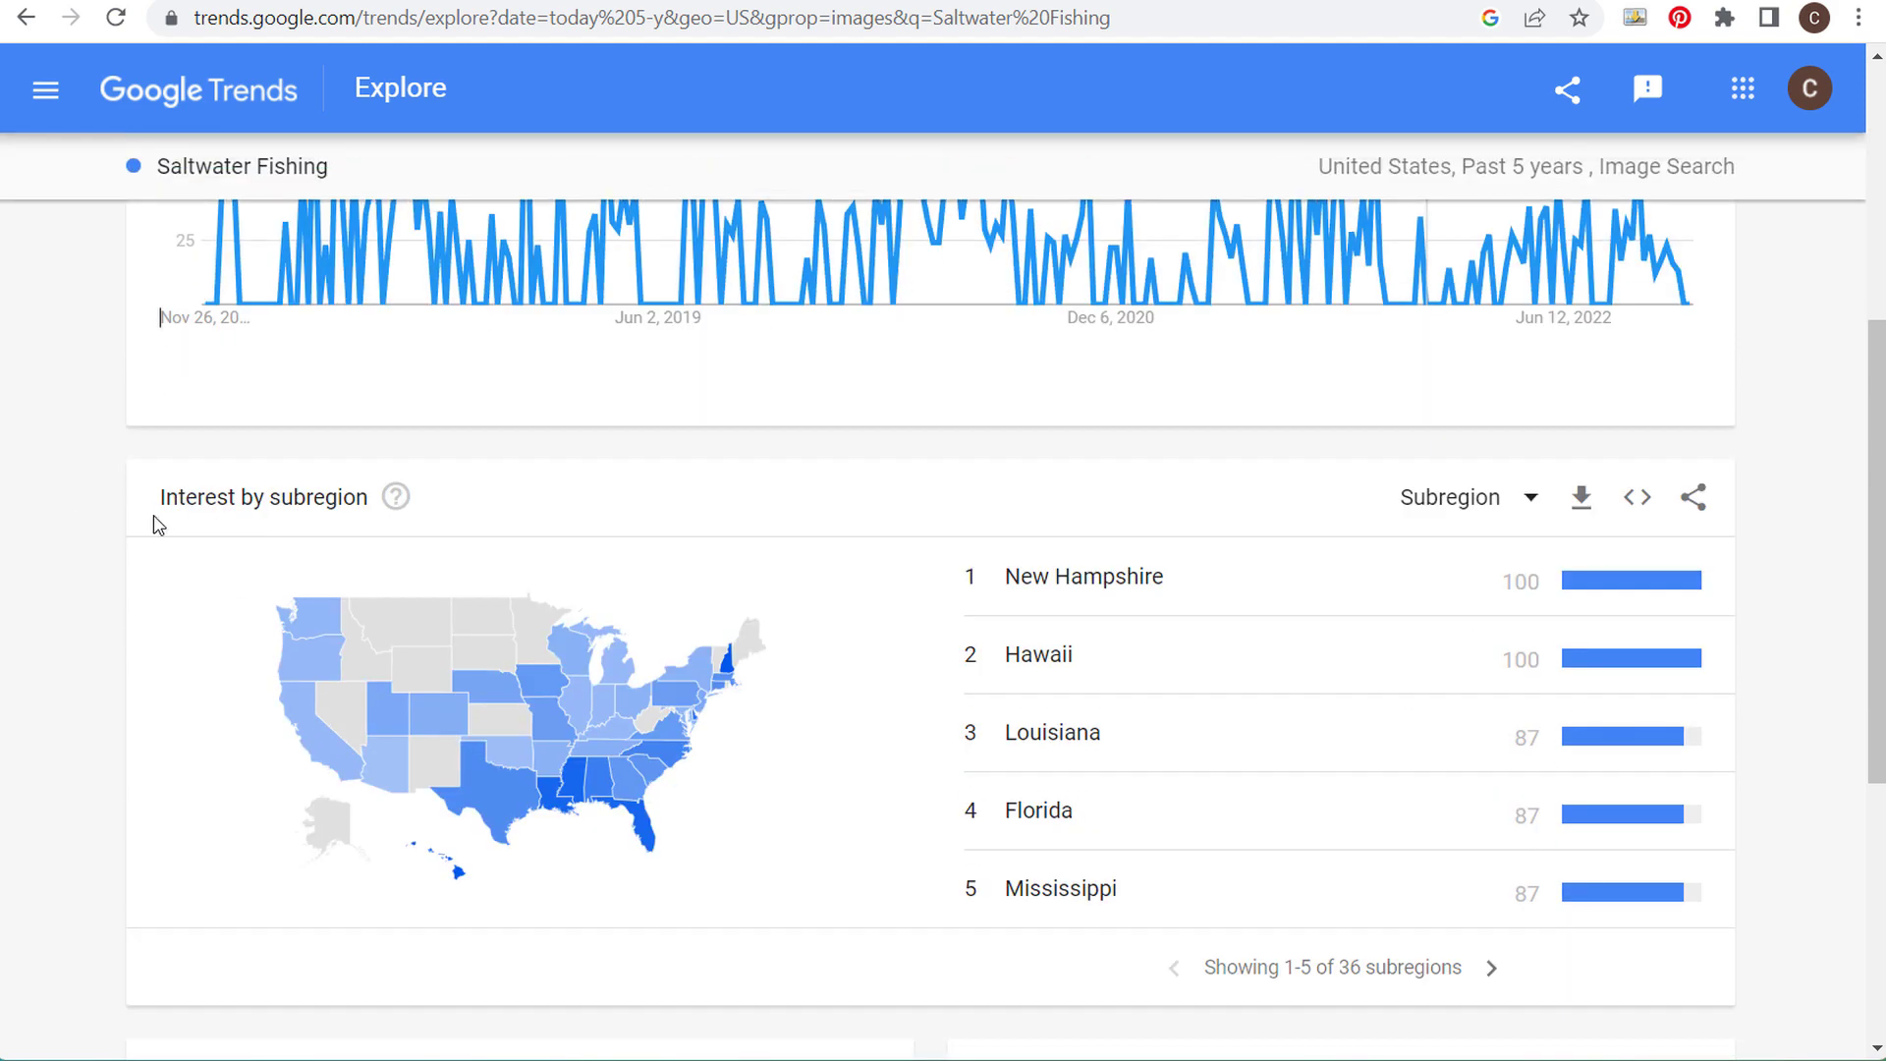
# - Replace the Saltwater Fishing search term with Headphones
pyautogui.scroll(5, 109, 508)
pyautogui.click(287, 213)
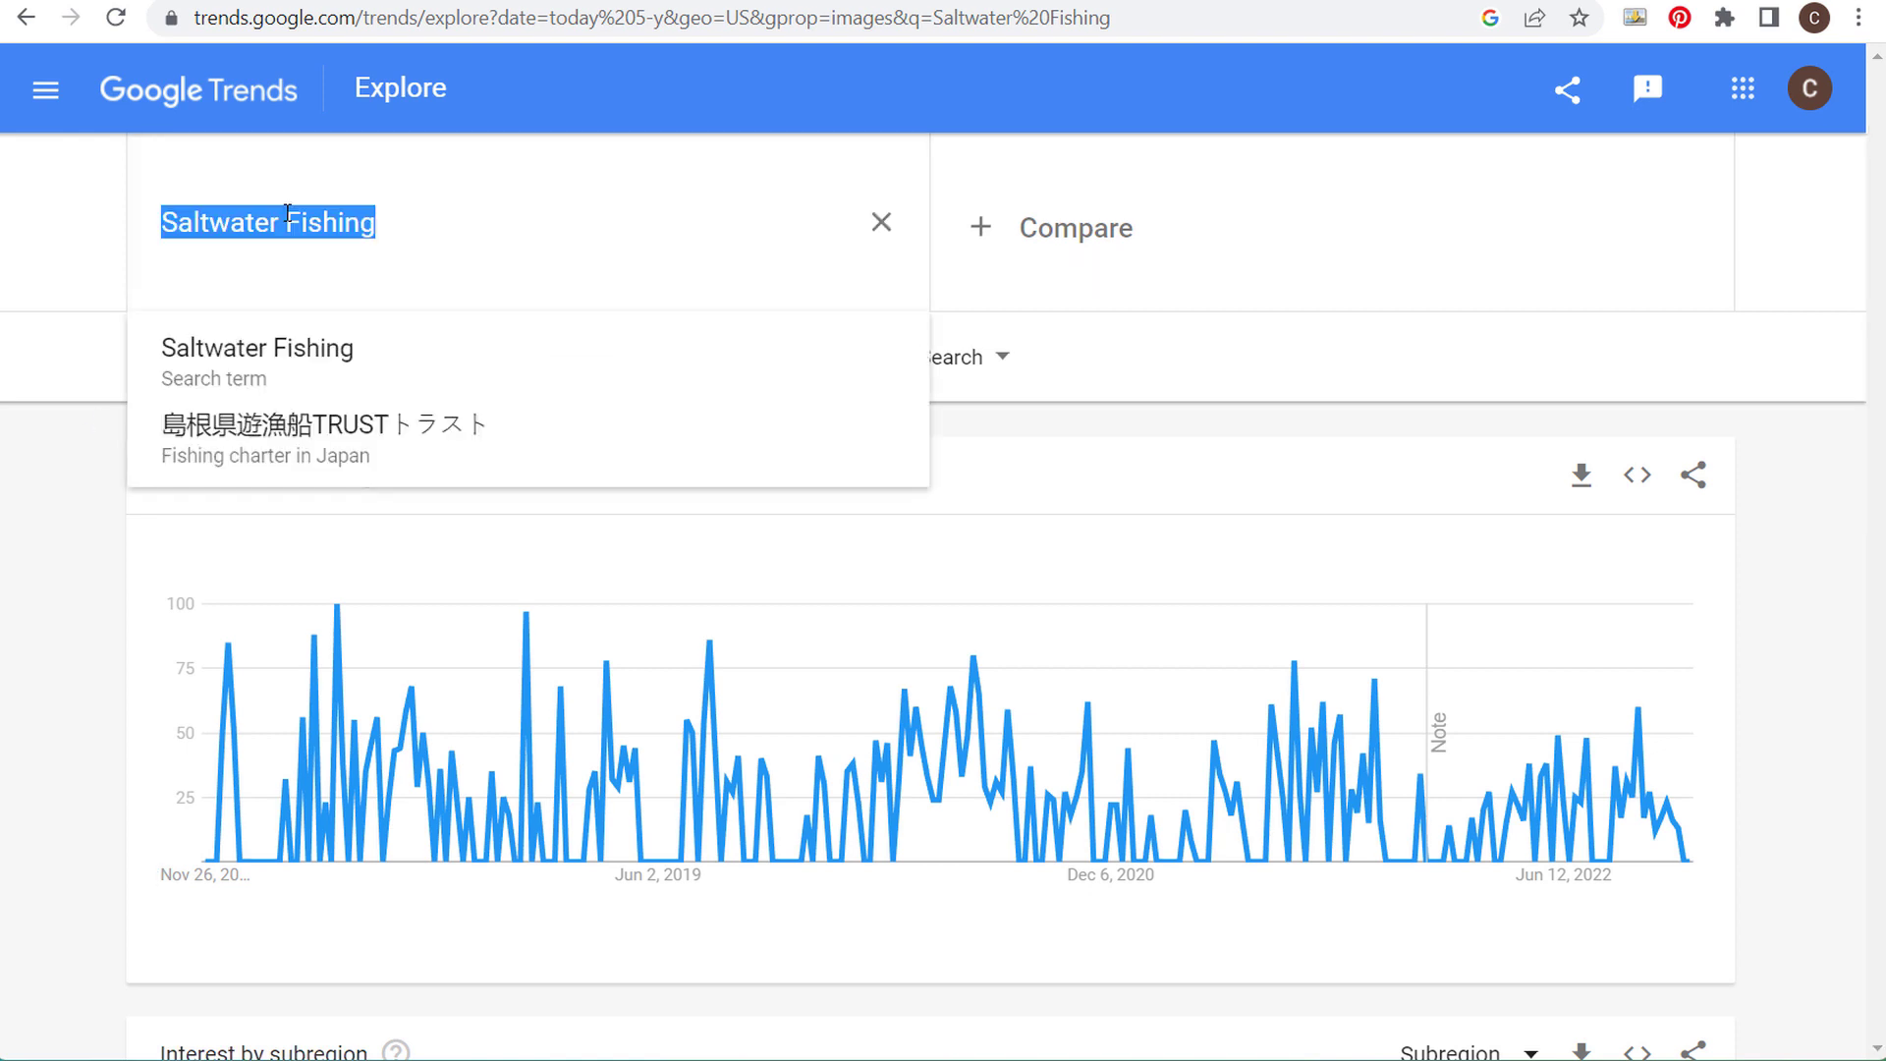
pyautogui.write('Headphones')
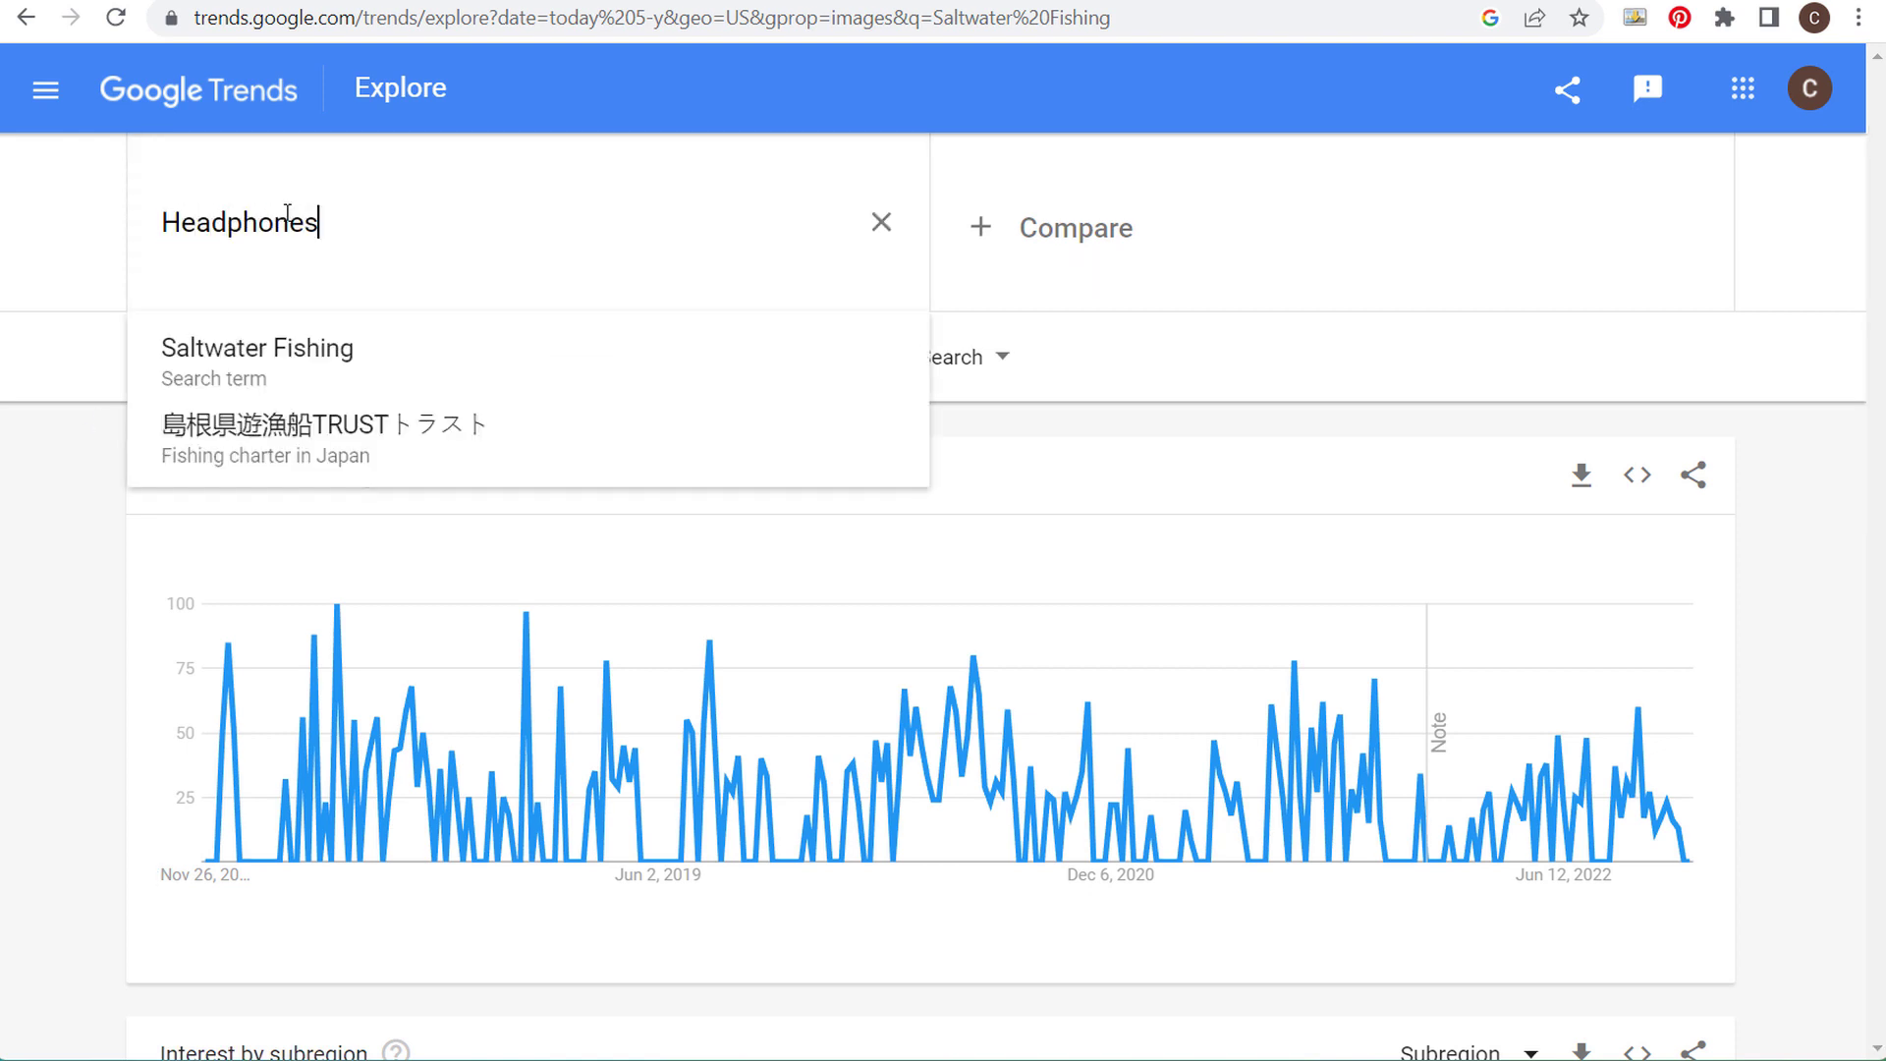
pyautogui.click(282, 363)
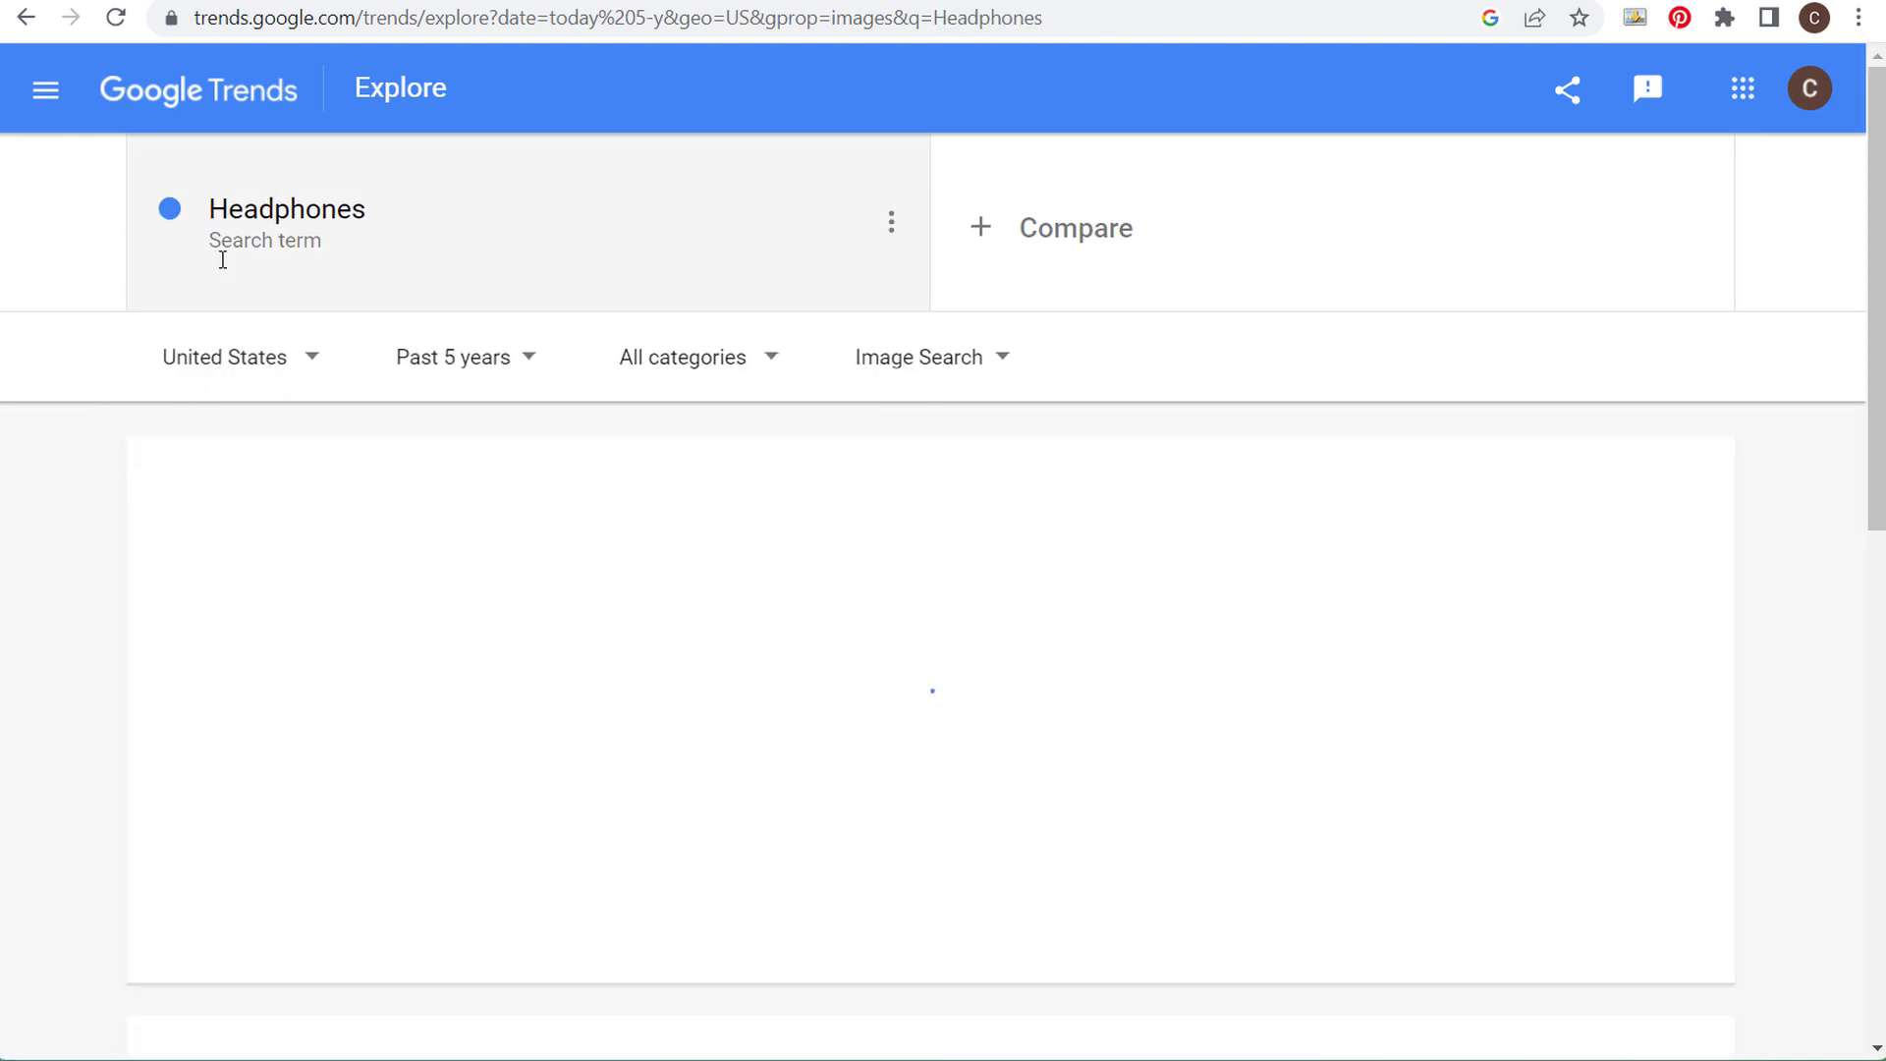
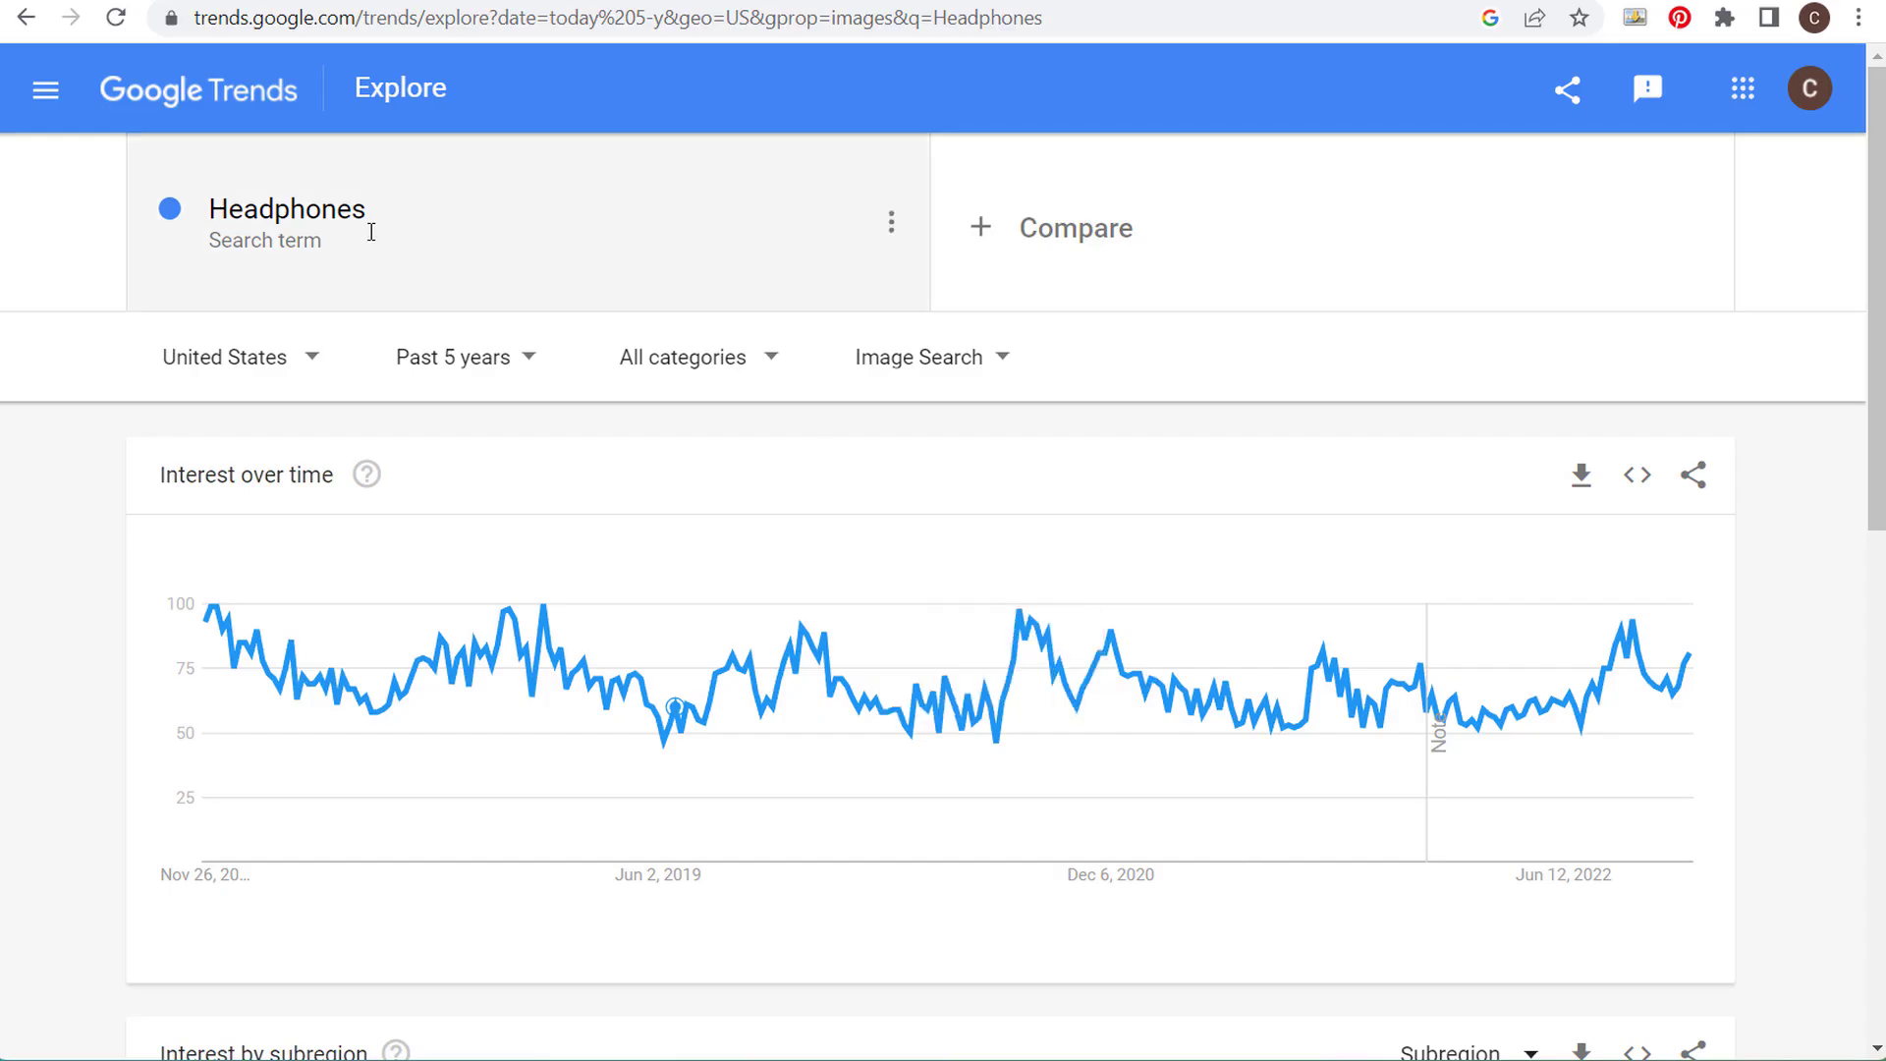
# - Search for Fifa world cup in place of Headphones and choose the FIFA World Cup Qatar 2022 tournament topic
pyautogui.click(365, 223)
pyautogui.write('Wor')
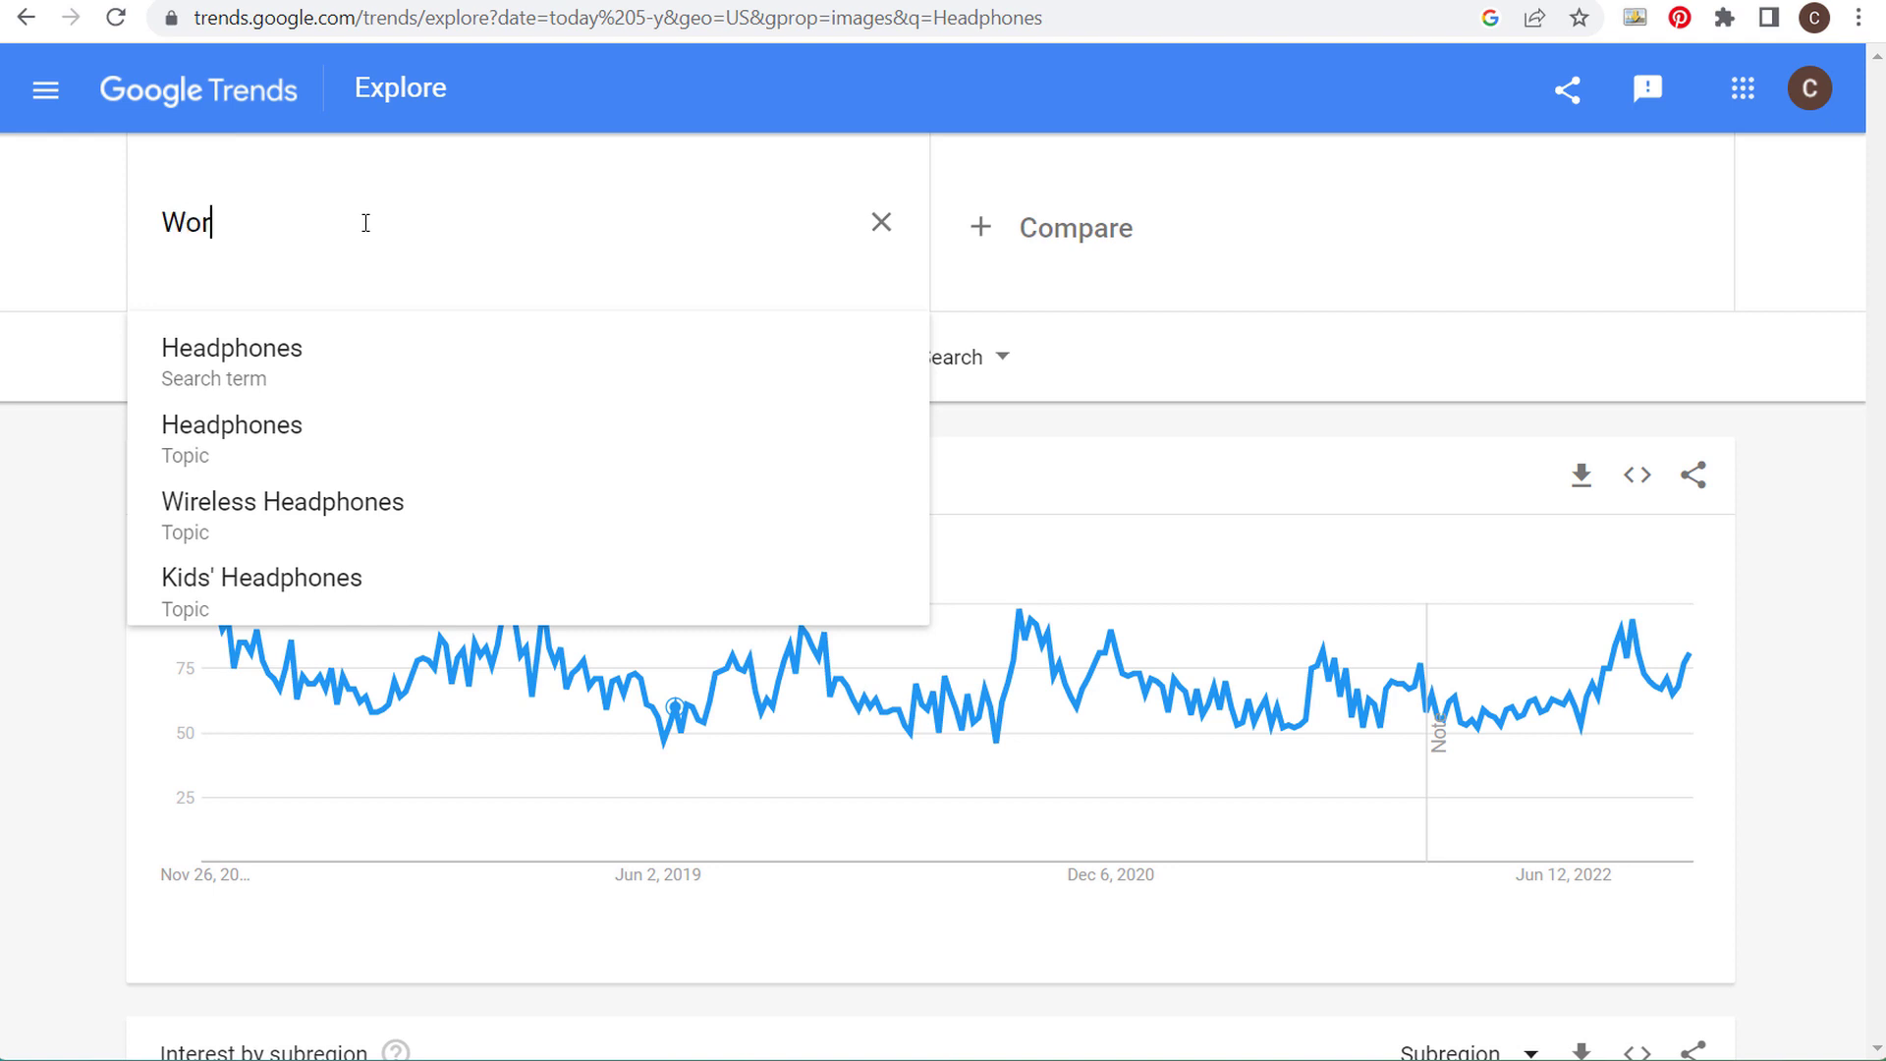
pyautogui.press('BackSpace')
pyautogui.press('BackSpace')
pyautogui.press('BackSpace')
pyautogui.write('Fifa world cup')
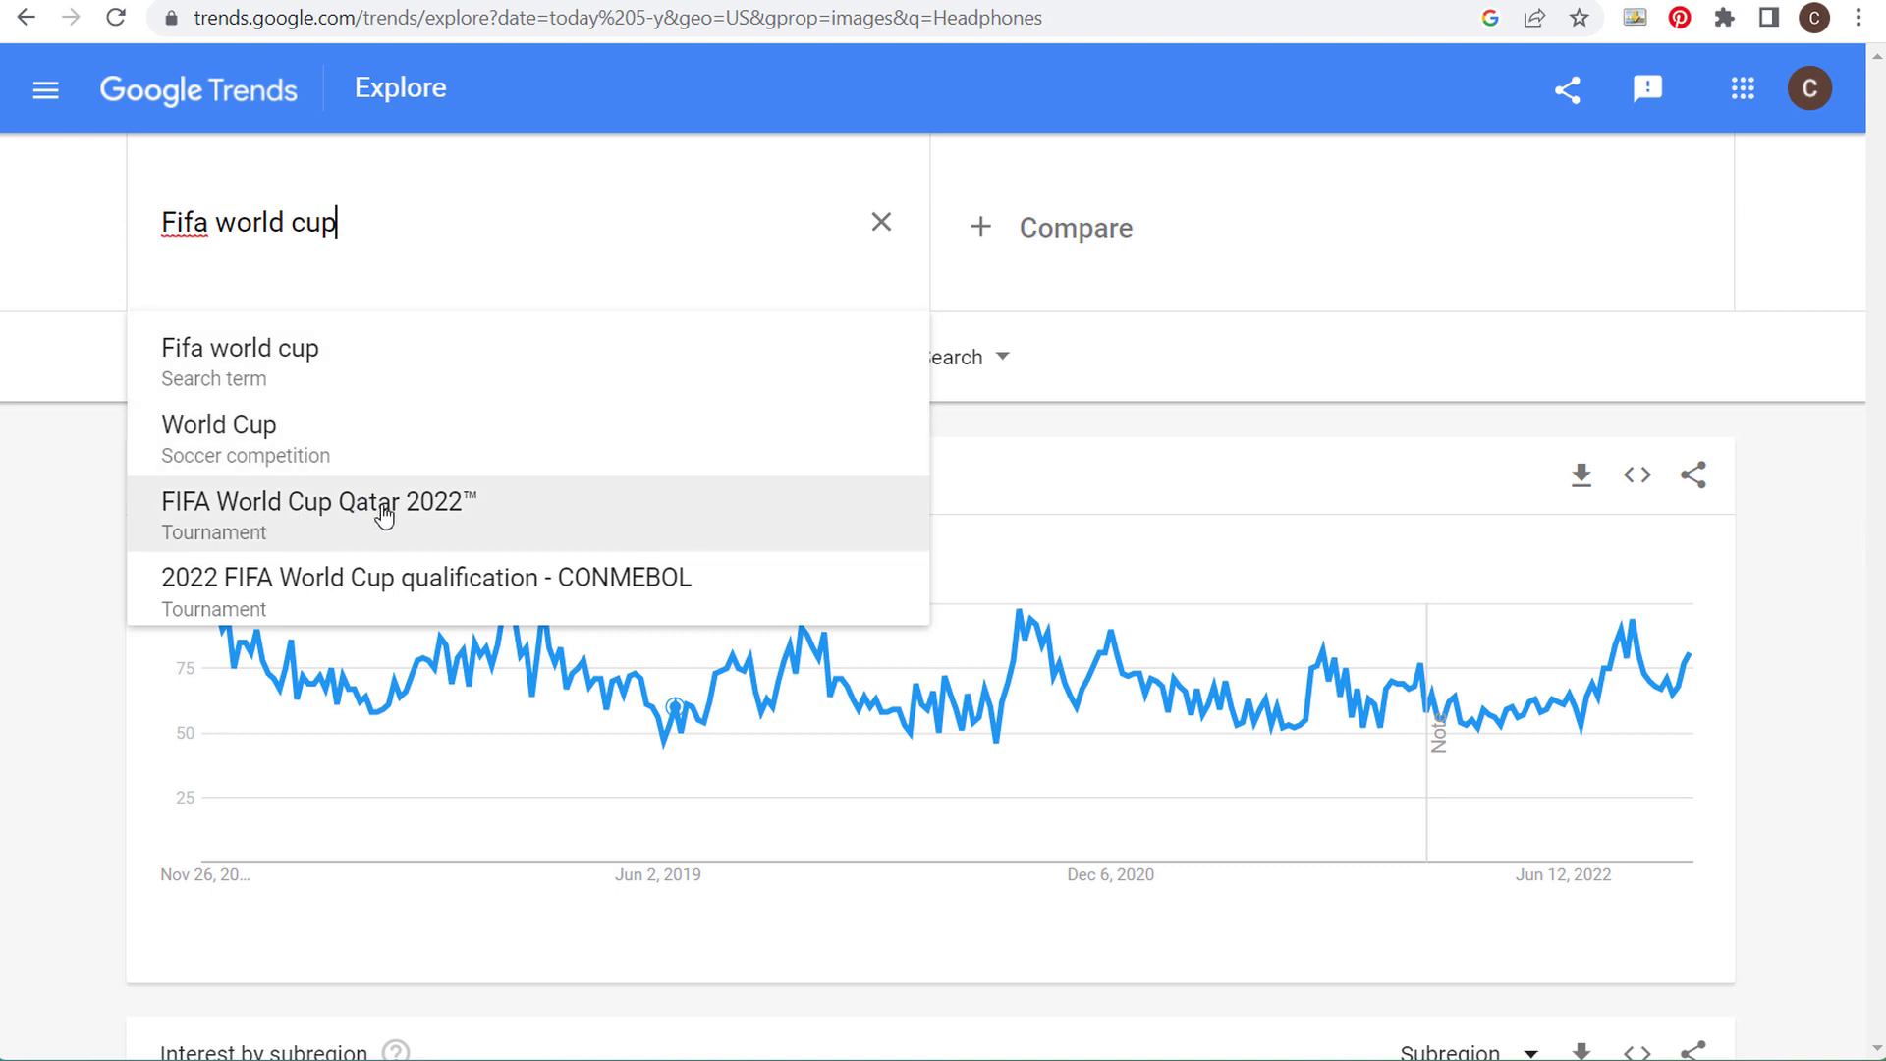
pyautogui.click(531, 512)
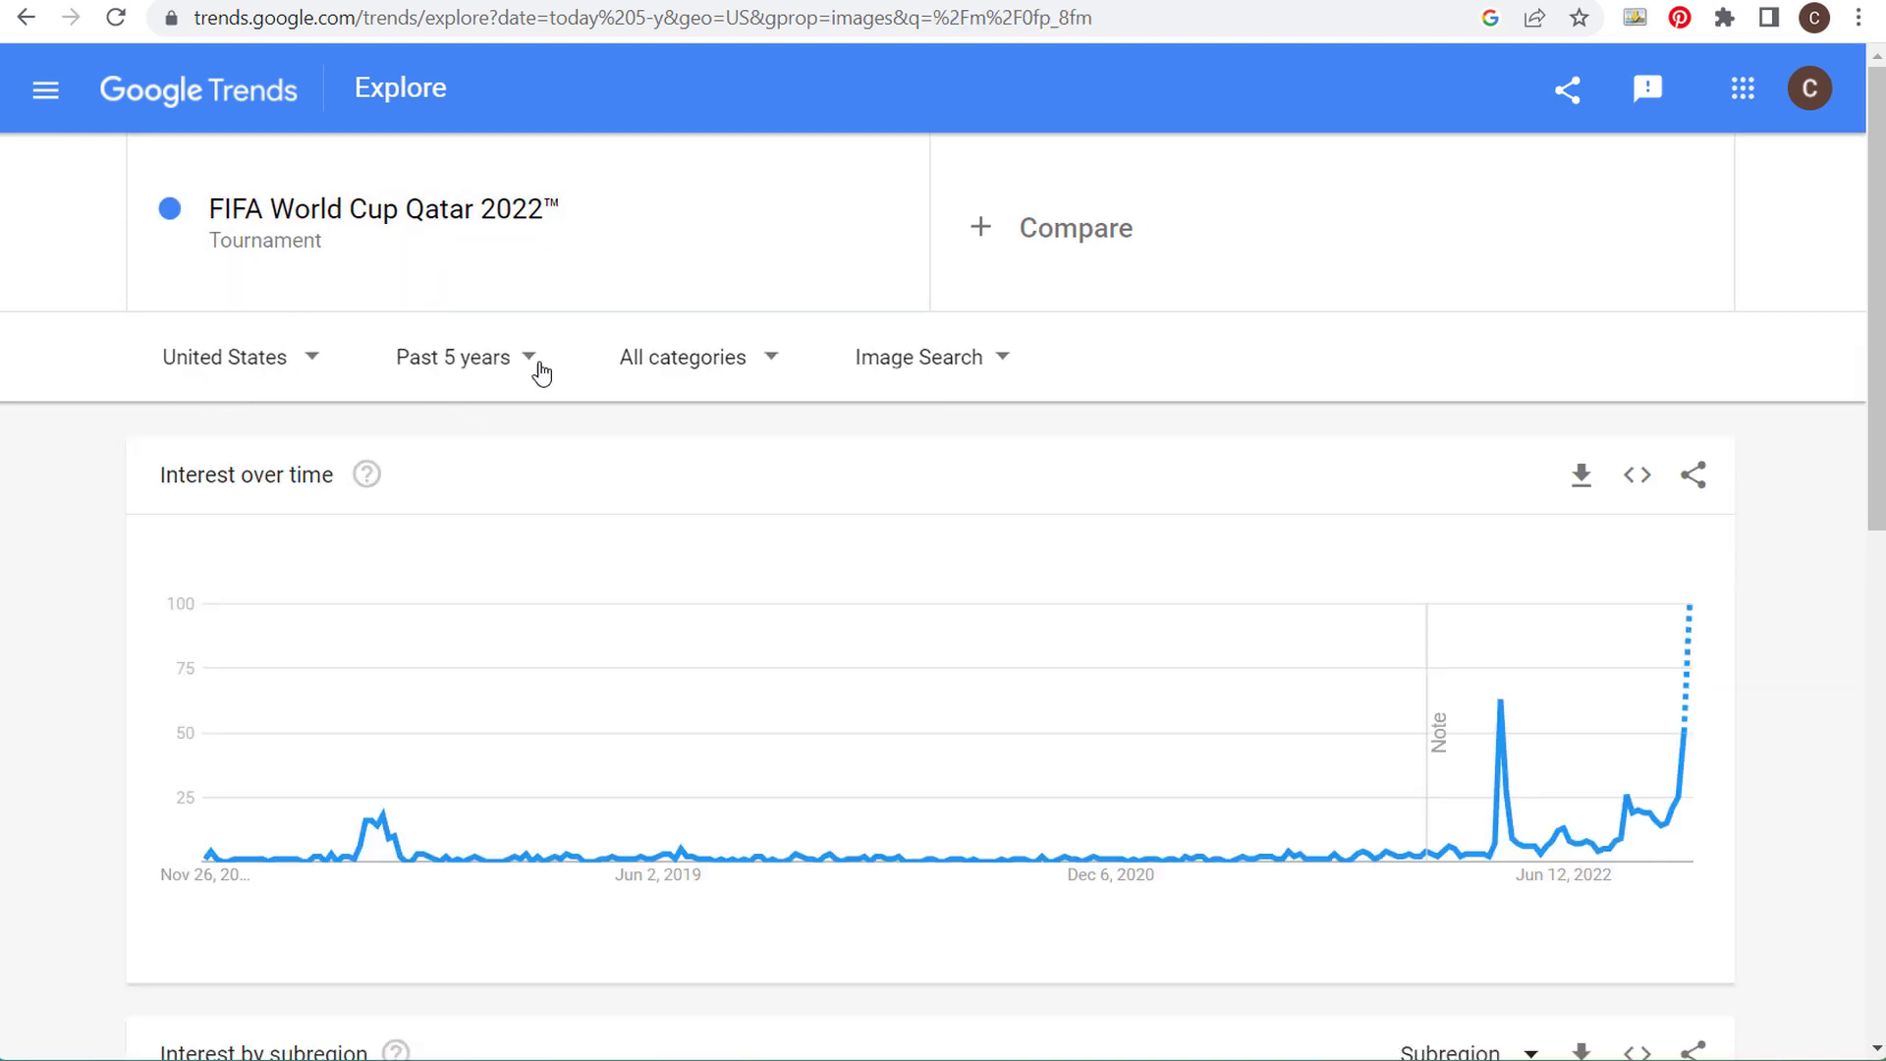
# - Set the time range to Past 90 days and the region to Worldwide
pyautogui.click(491, 368)
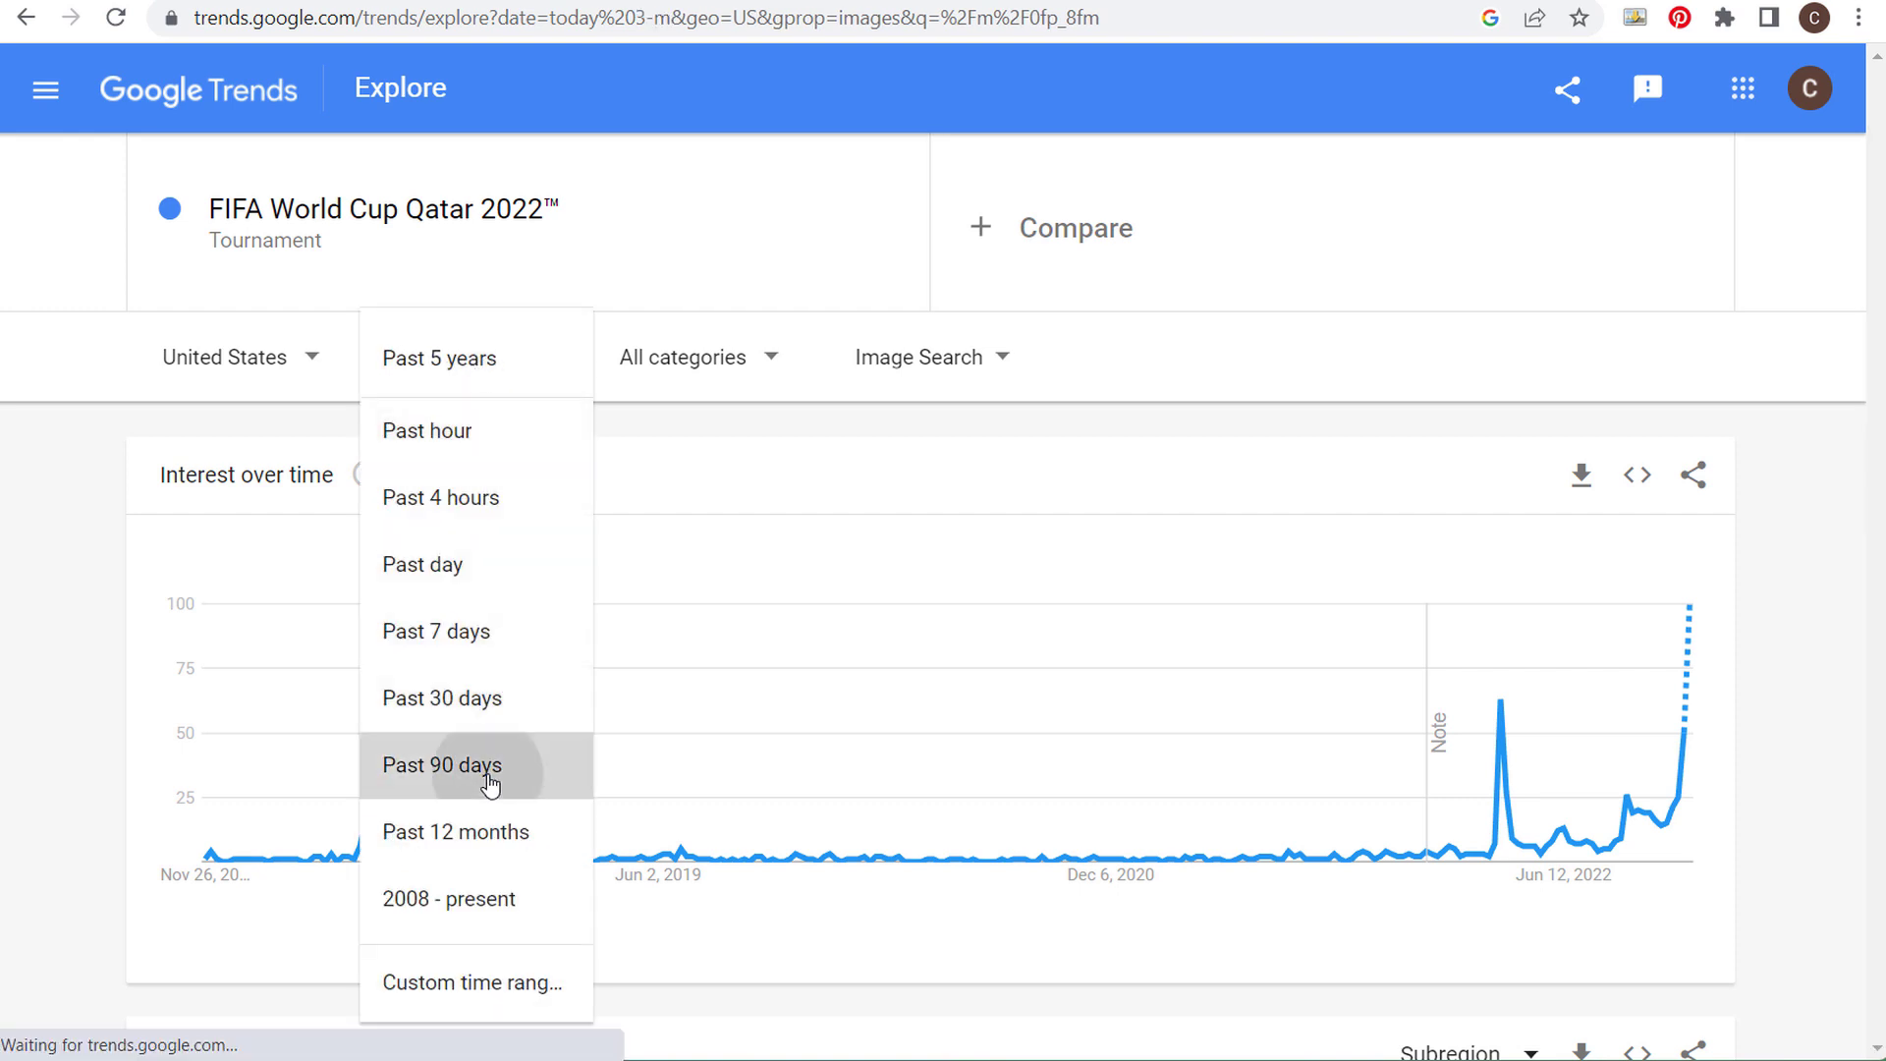
pyautogui.click(488, 772)
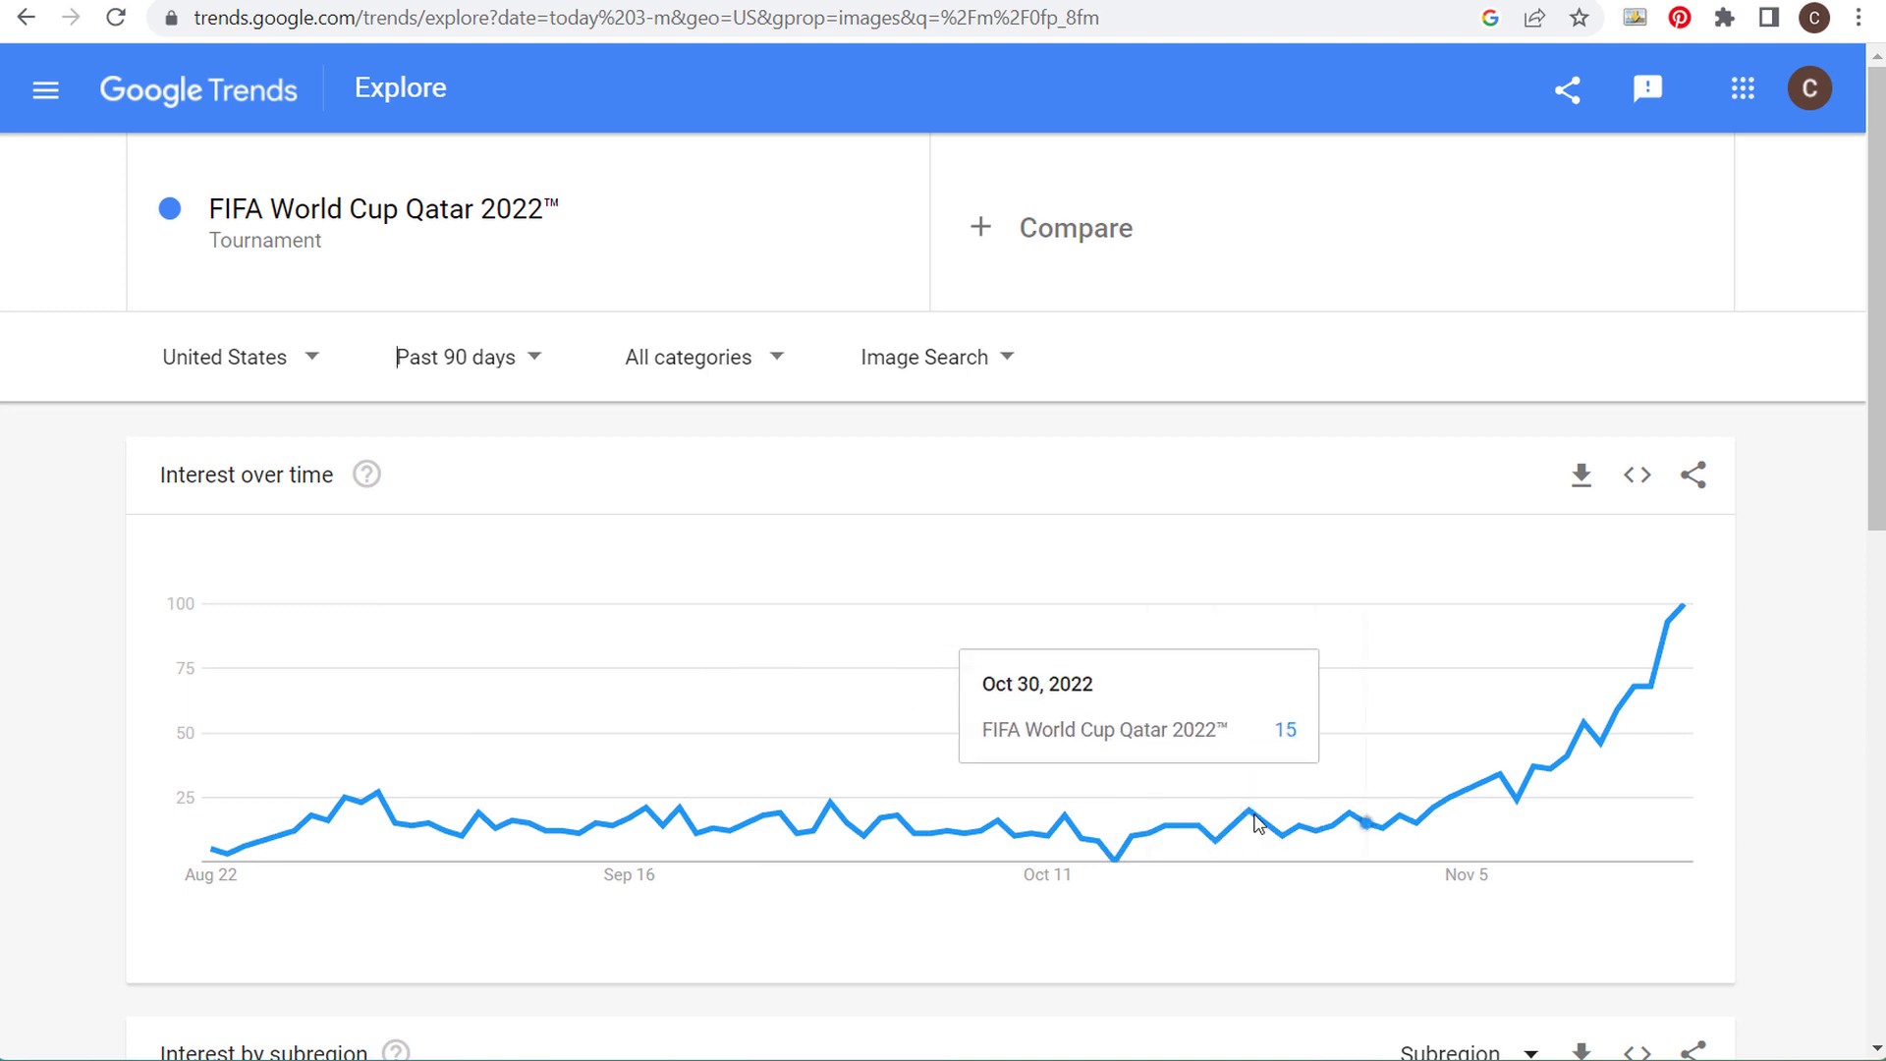
pyautogui.click(260, 369)
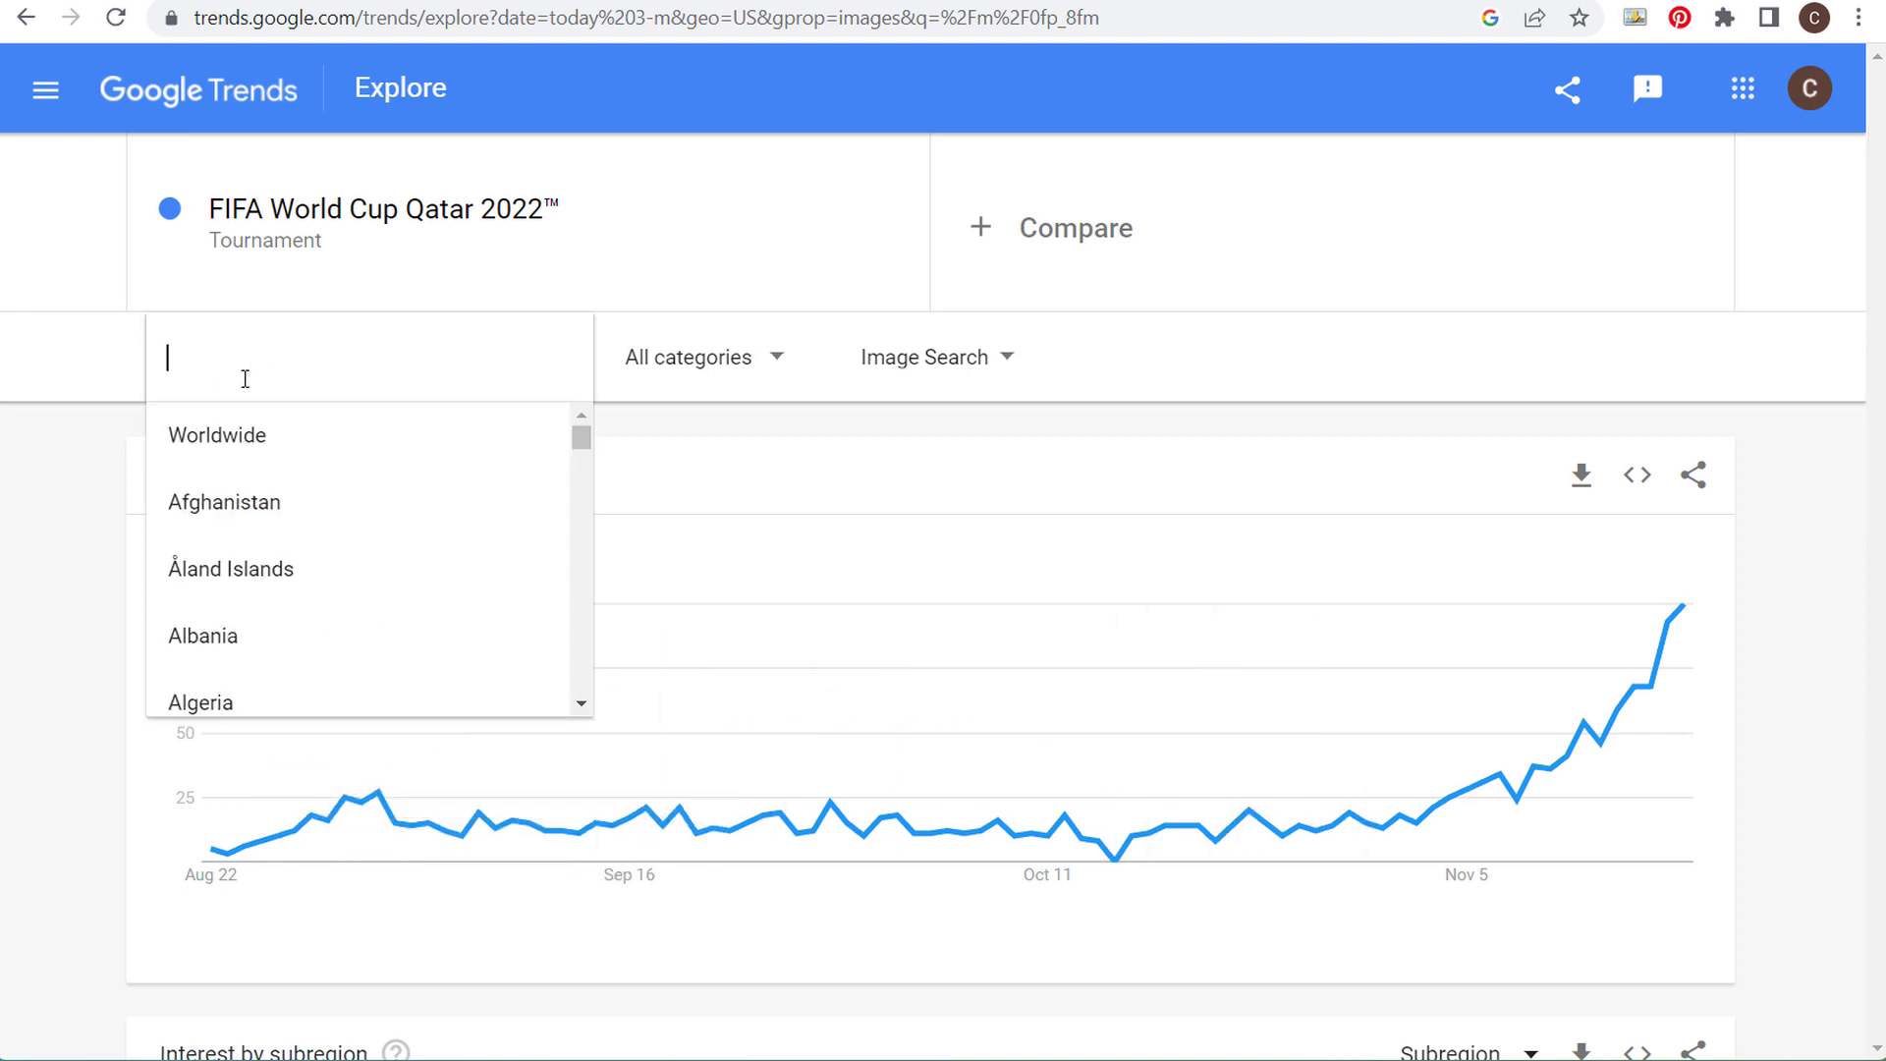
pyautogui.click(210, 439)
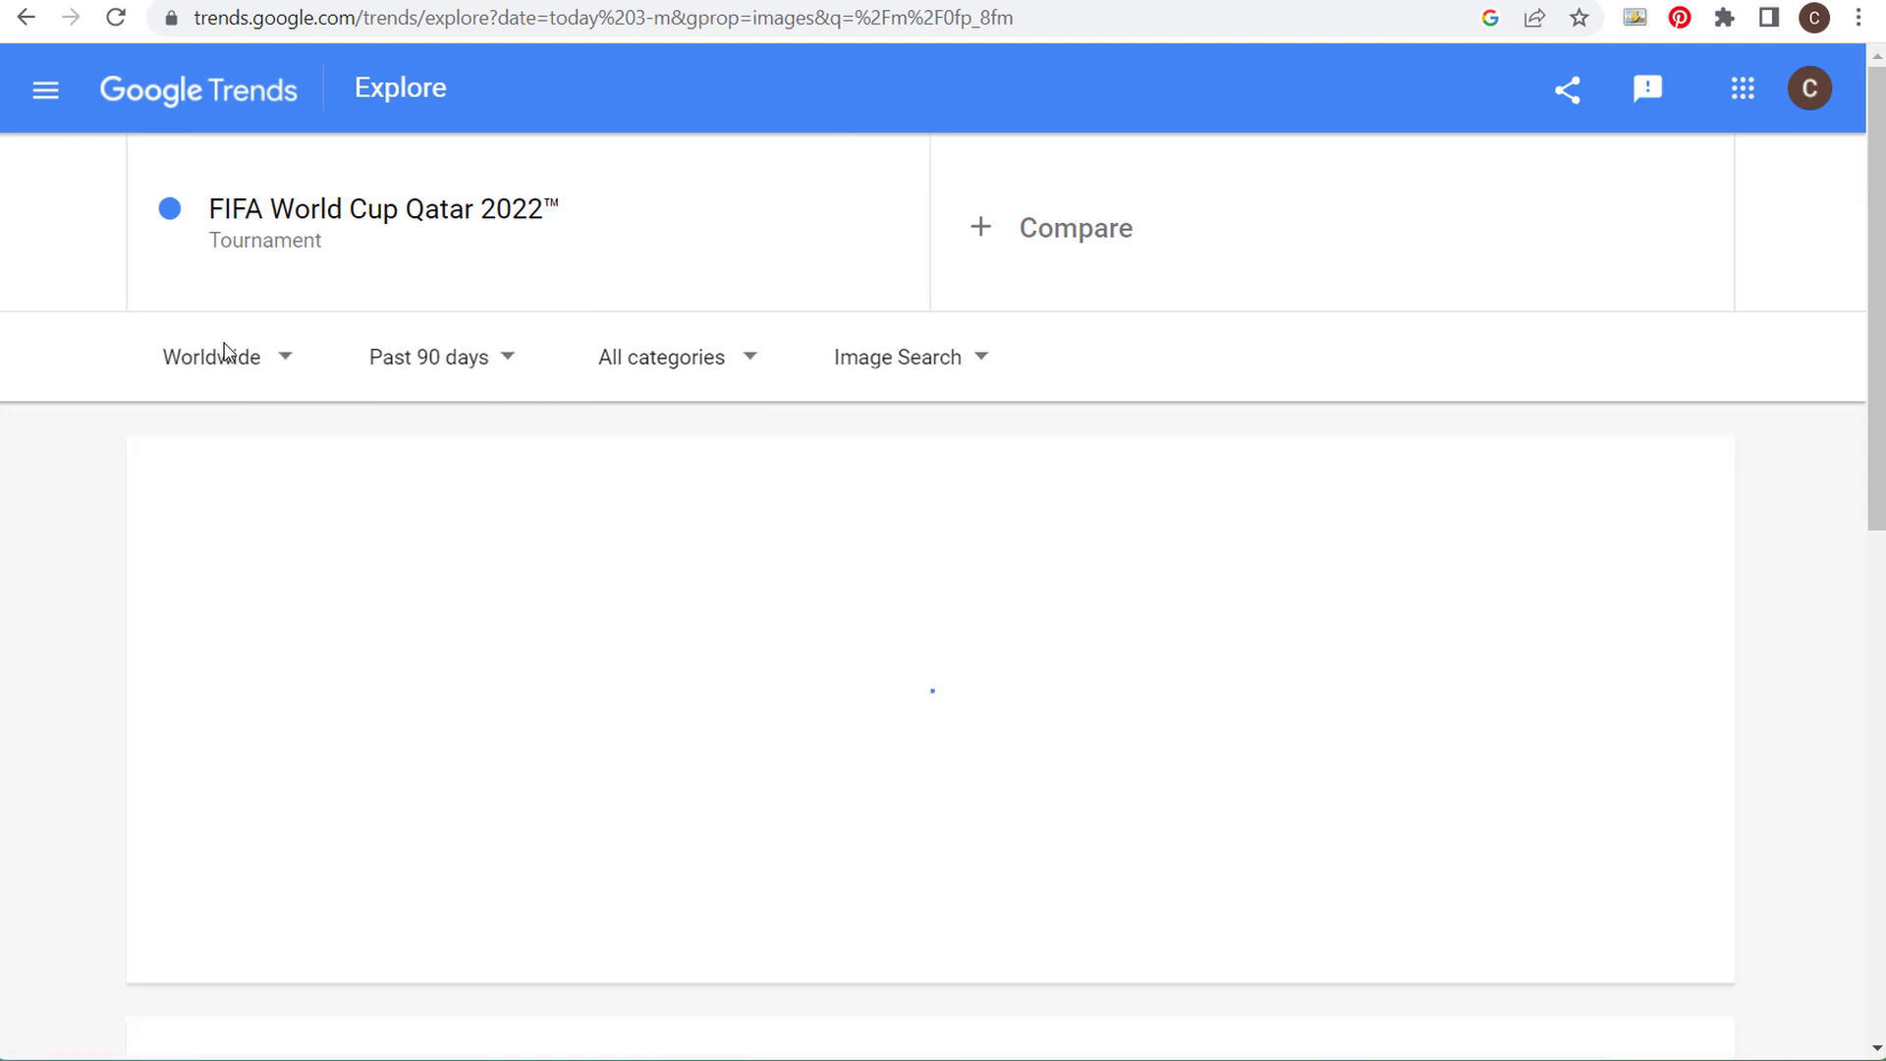
# - Set the search type to Web Search and the category to Sports for the FIFA World Cup Qatar 2022 topic
pyautogui.click(902, 369)
pyautogui.click(855, 449)
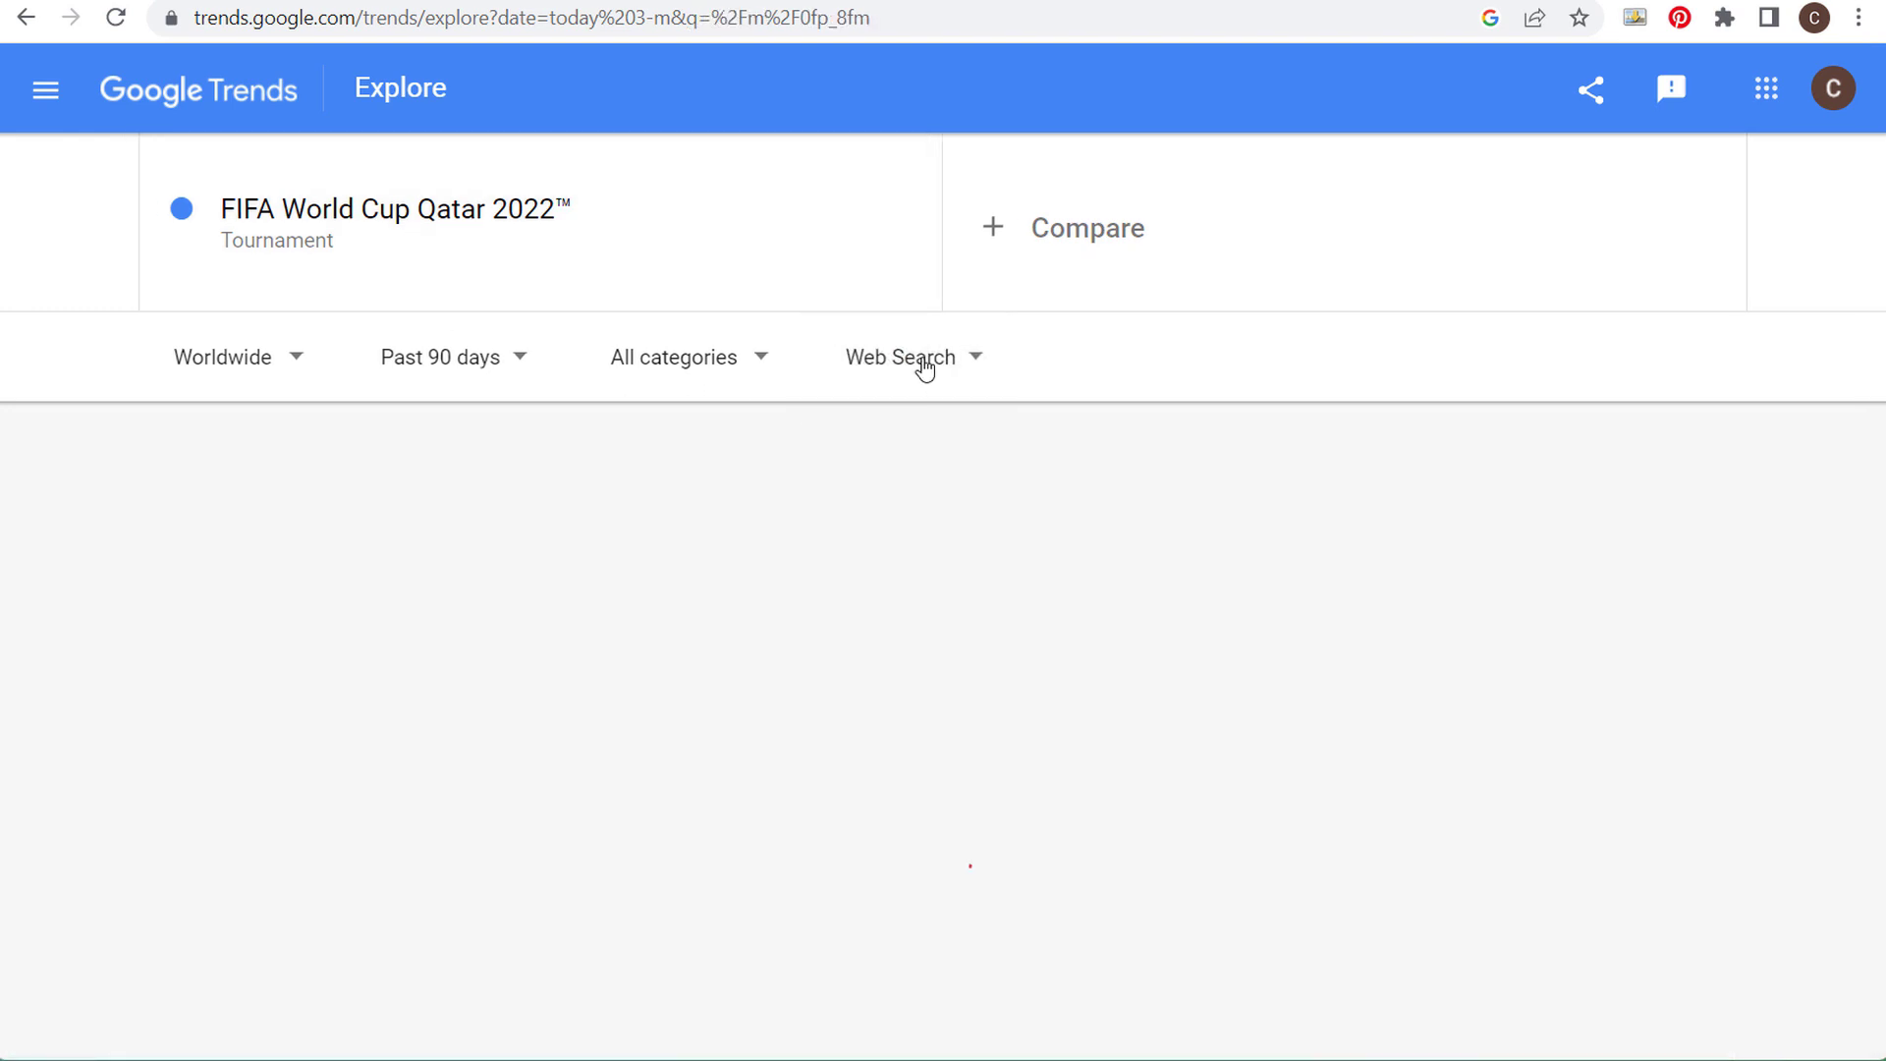
pyautogui.click(706, 361)
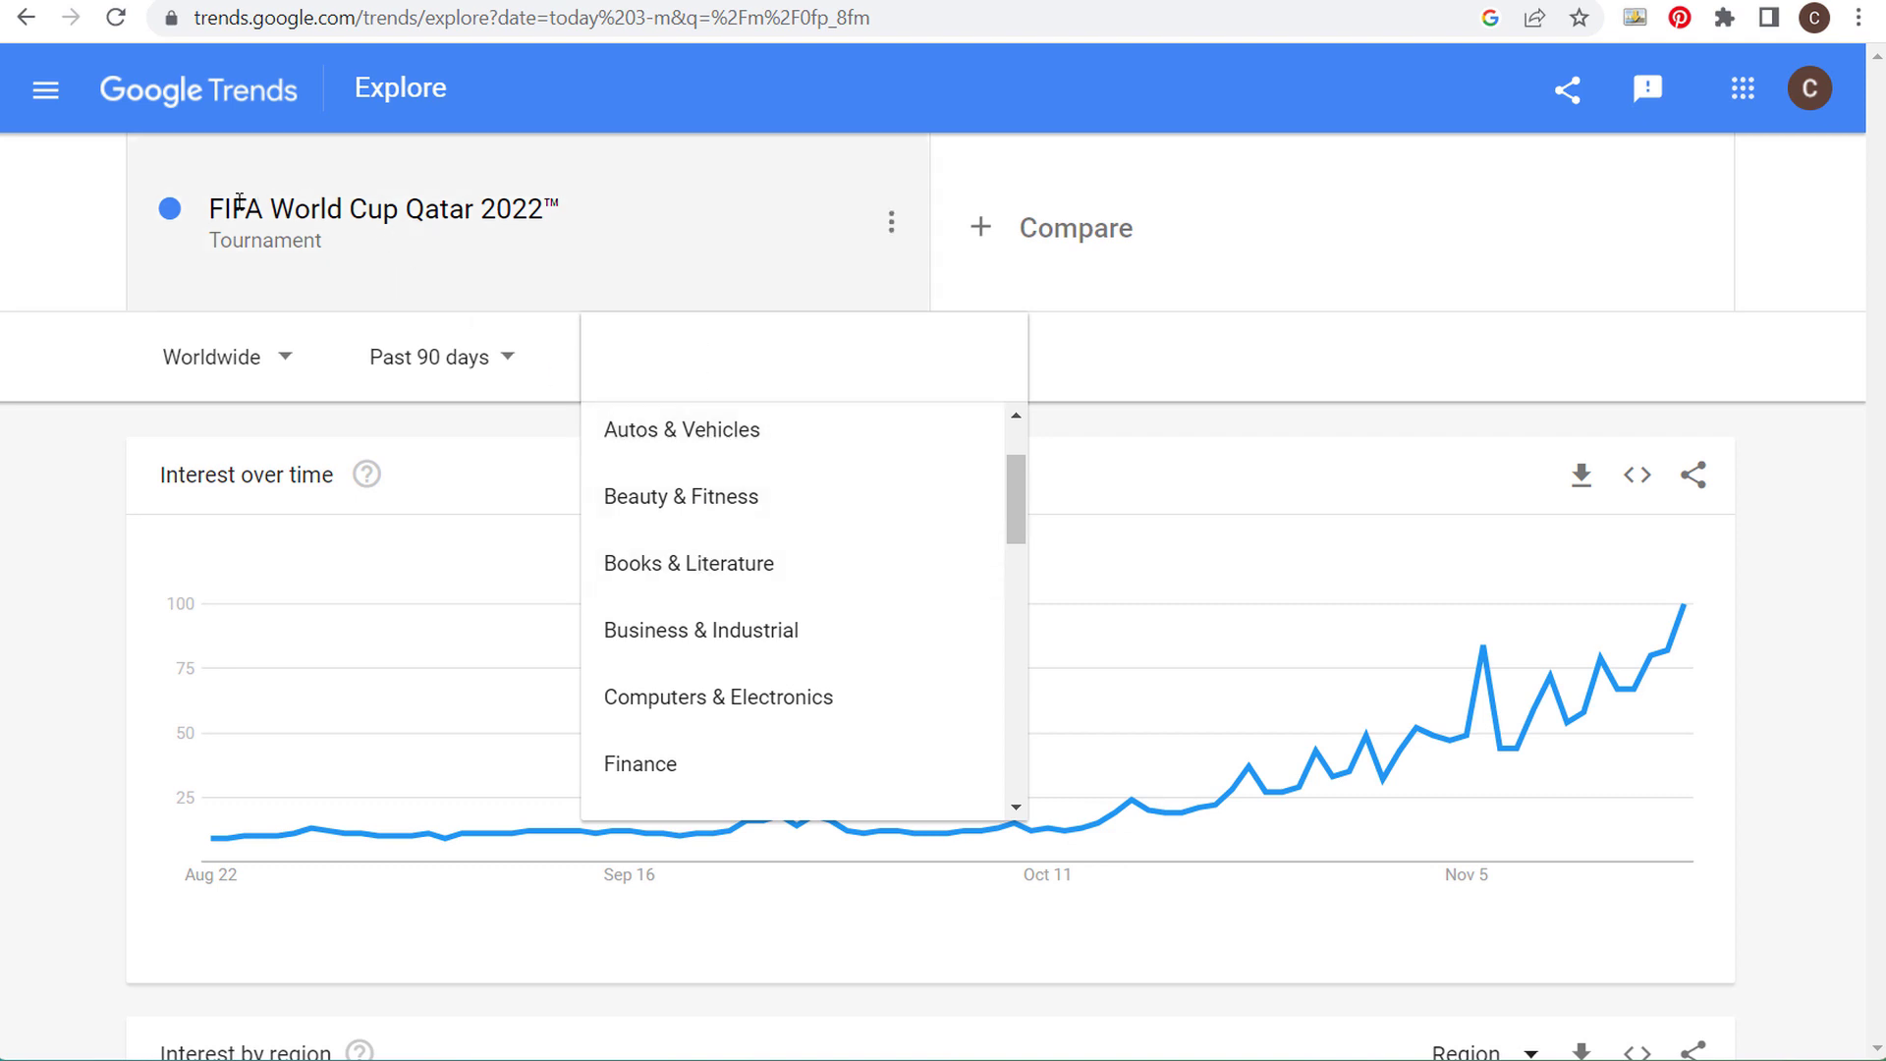
pyautogui.scroll(-3, 724, 570)
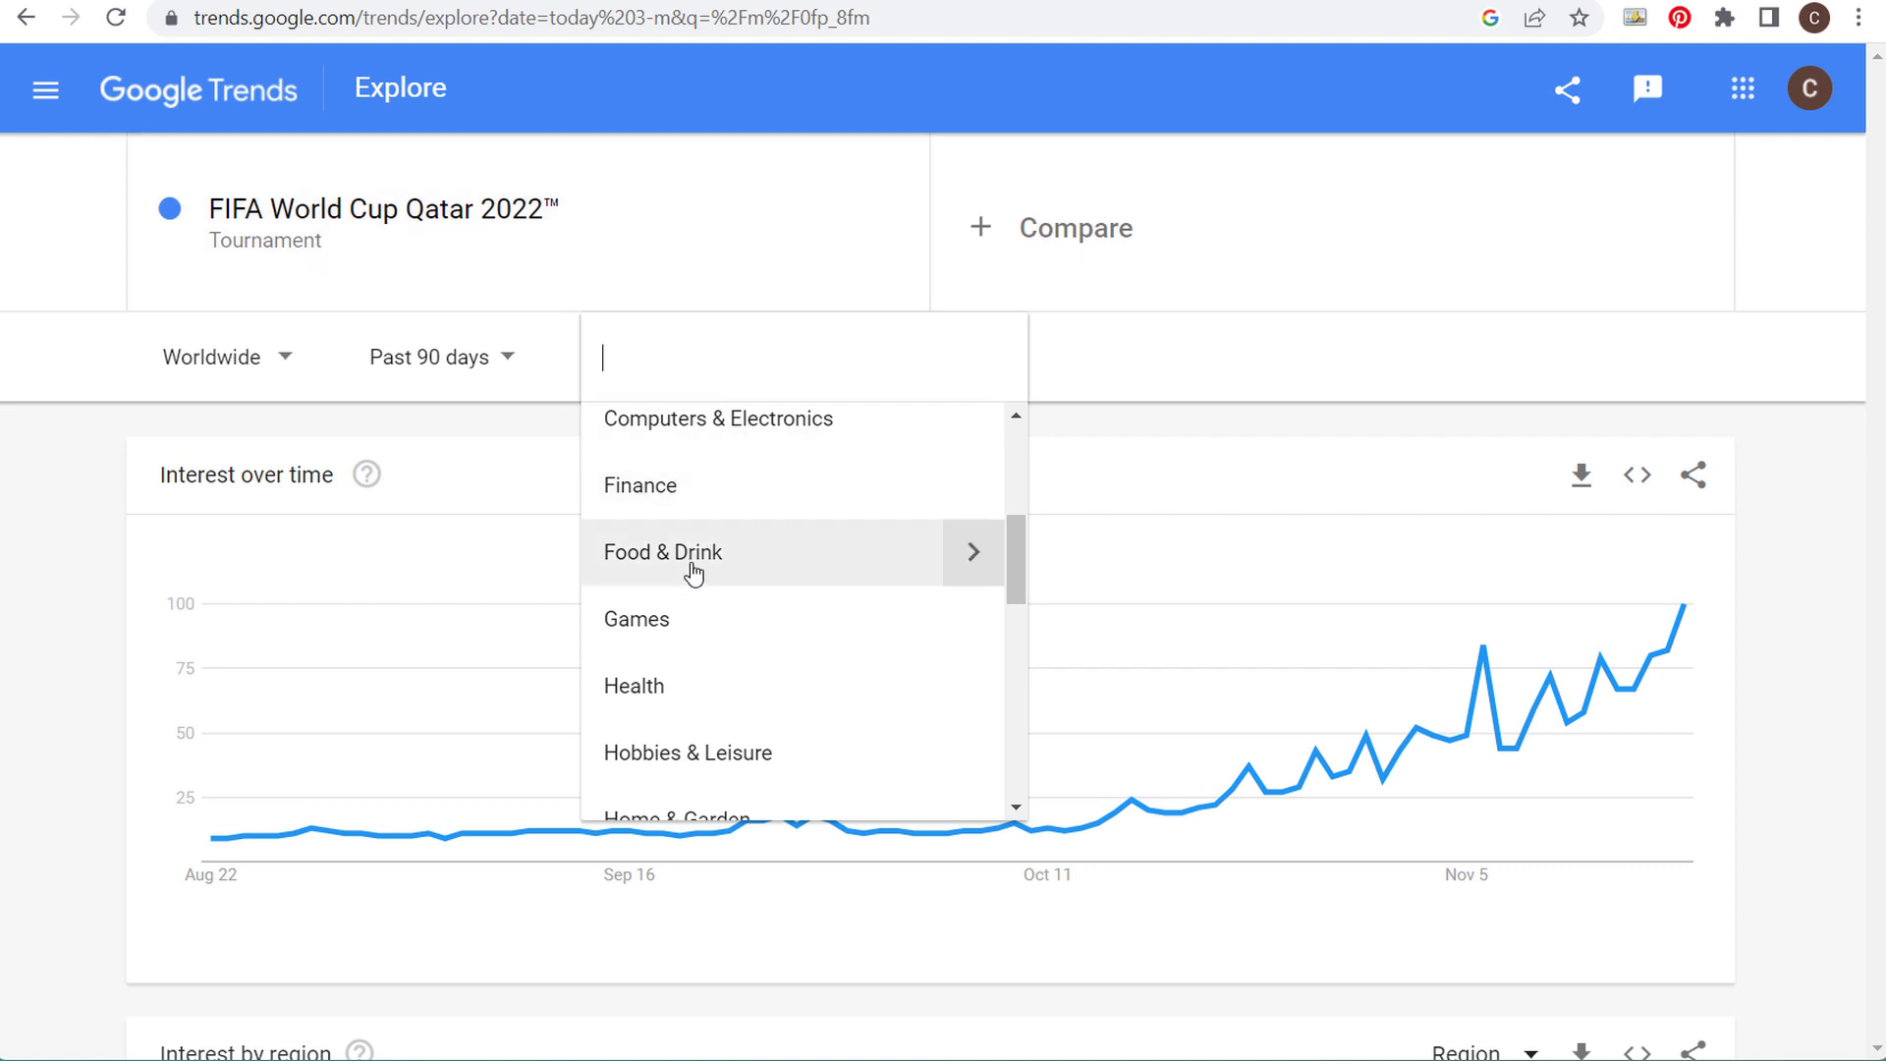
pyautogui.scroll(-7, 688, 565)
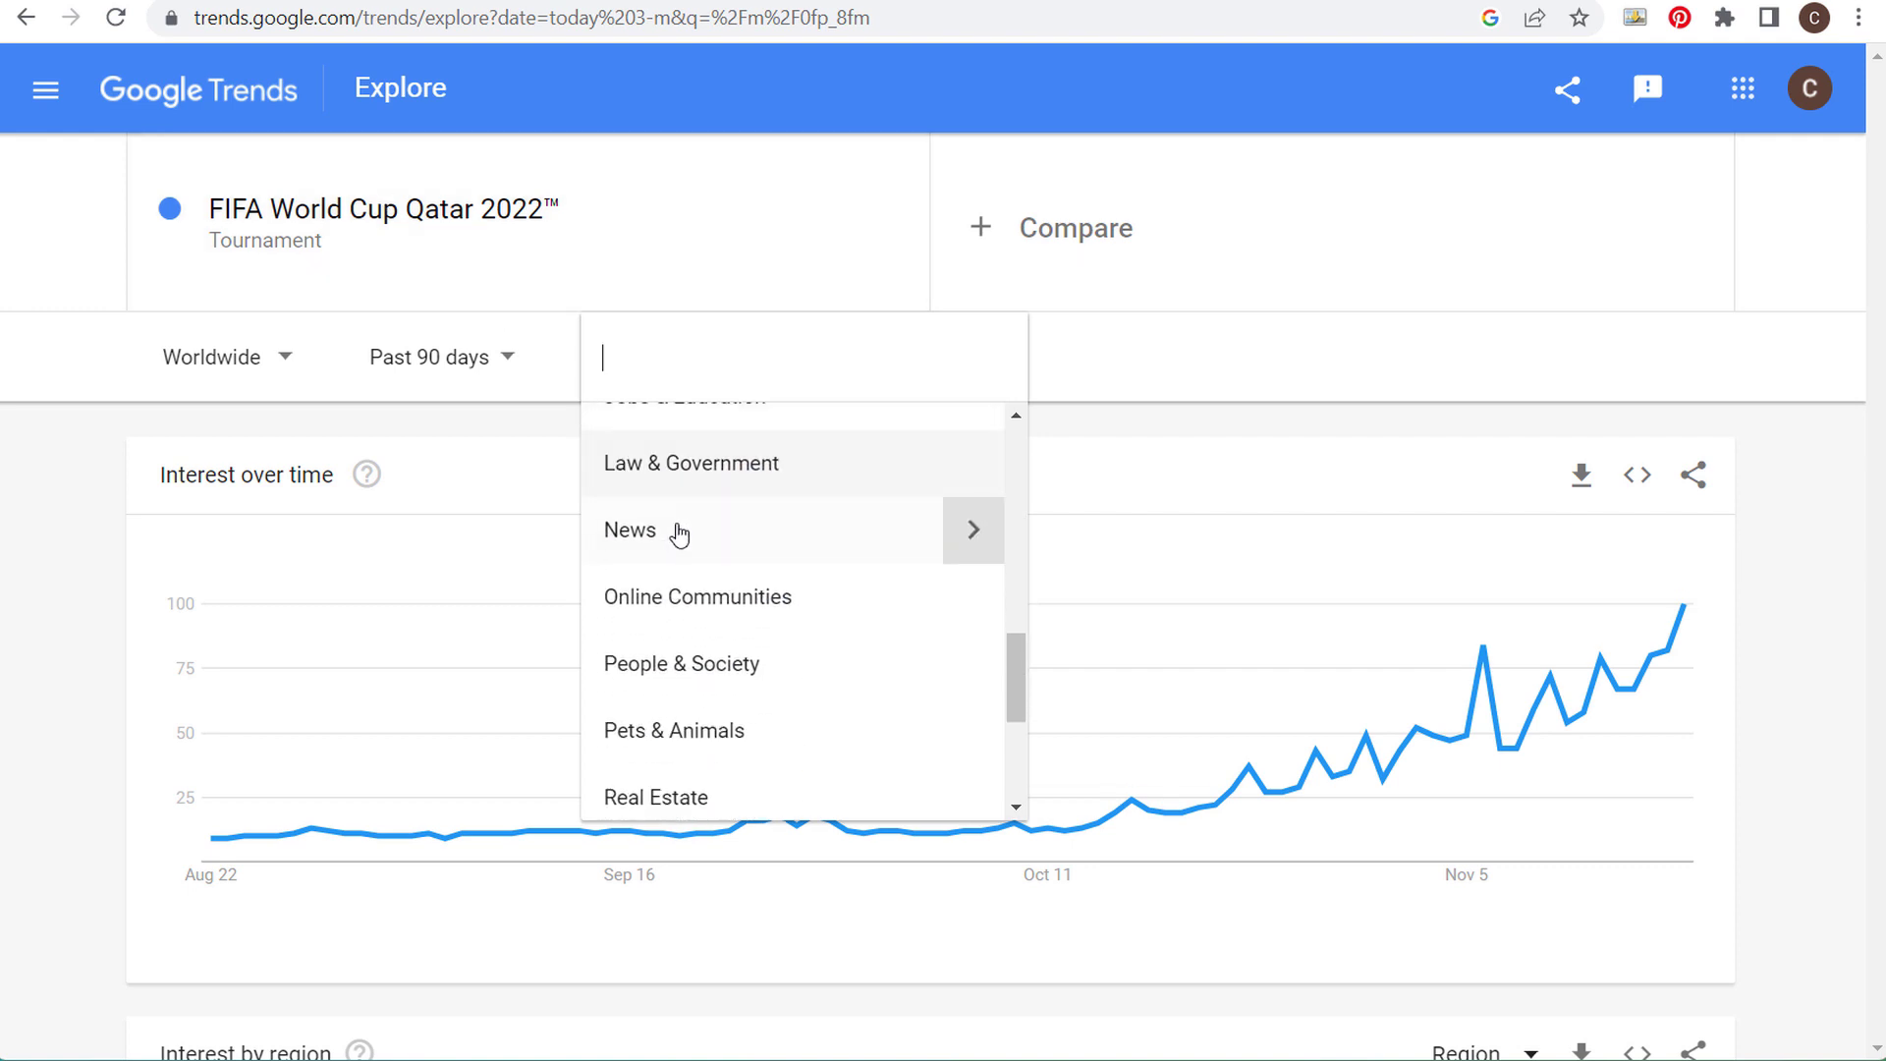
pyautogui.scroll(-3, 694, 783)
pyautogui.click(695, 784)
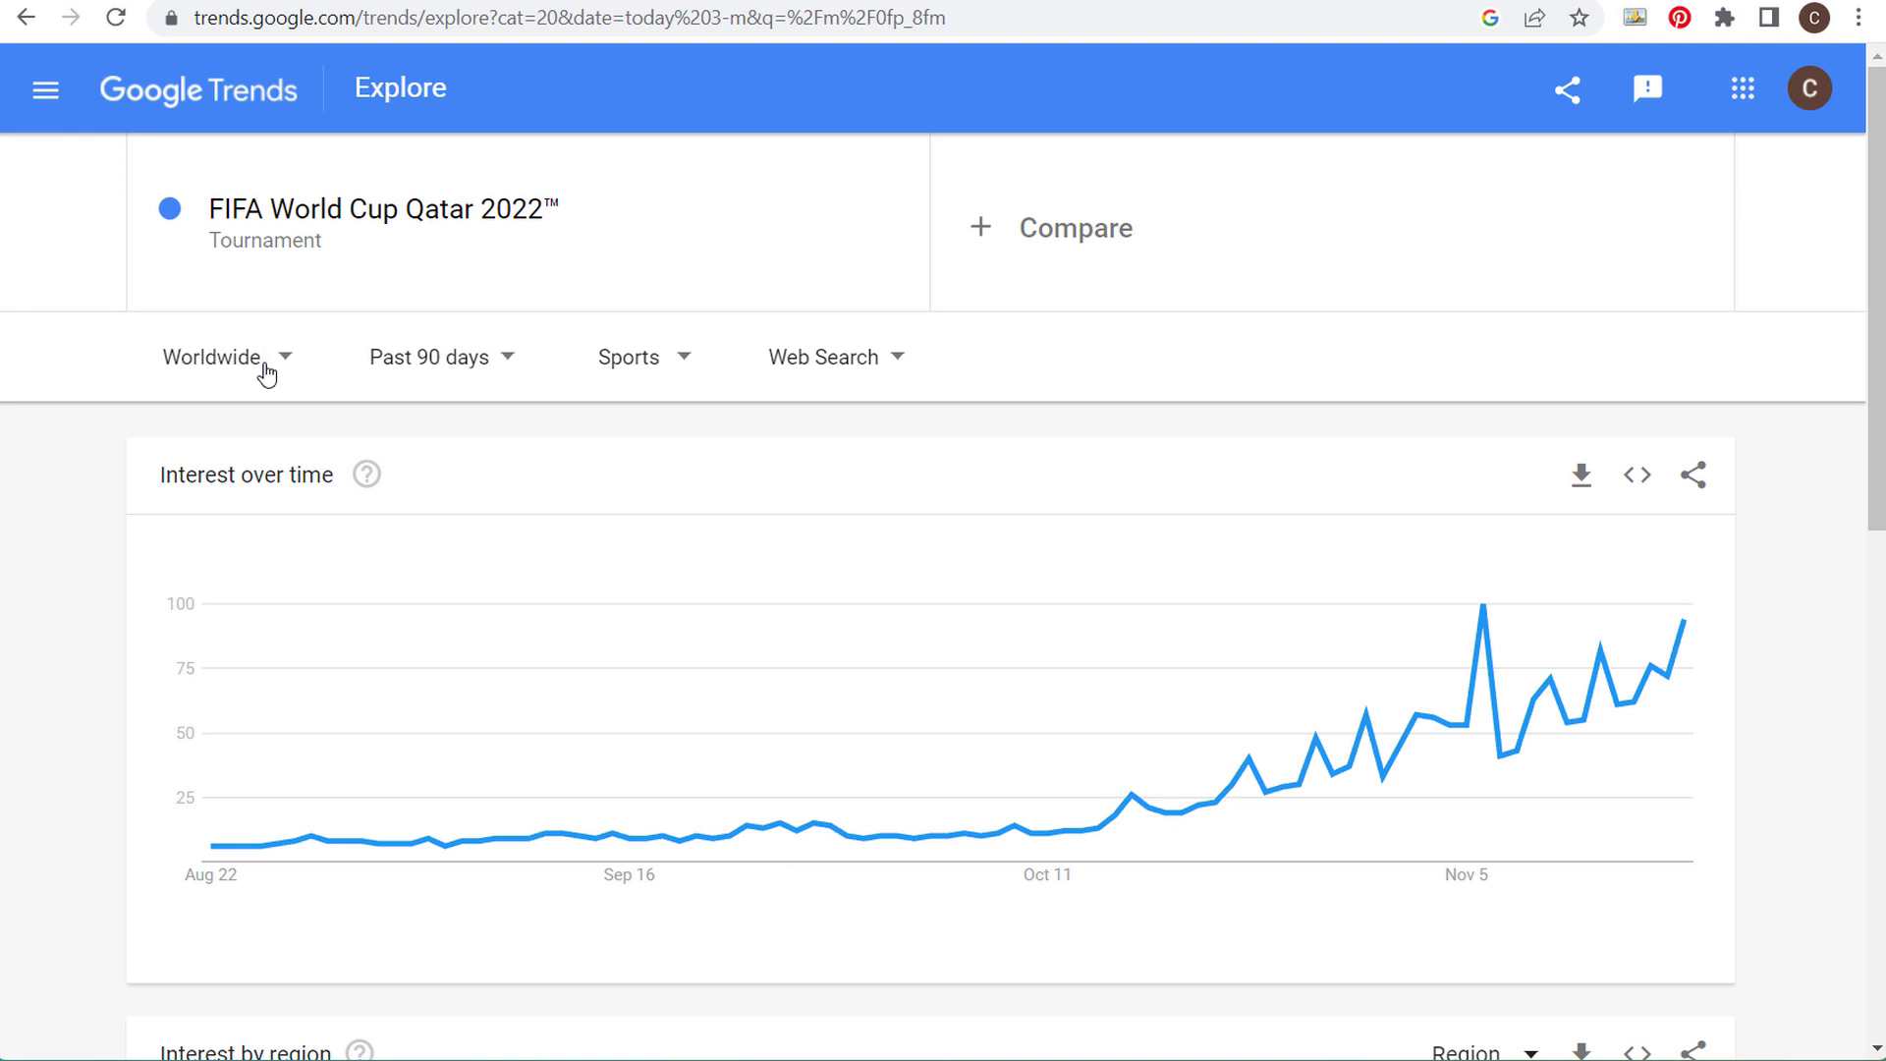
# - Browse the worldwide interest-by-region ranking through its first 15 entries and narrow the results to Brazil
pyautogui.scroll(-5, 138, 494)
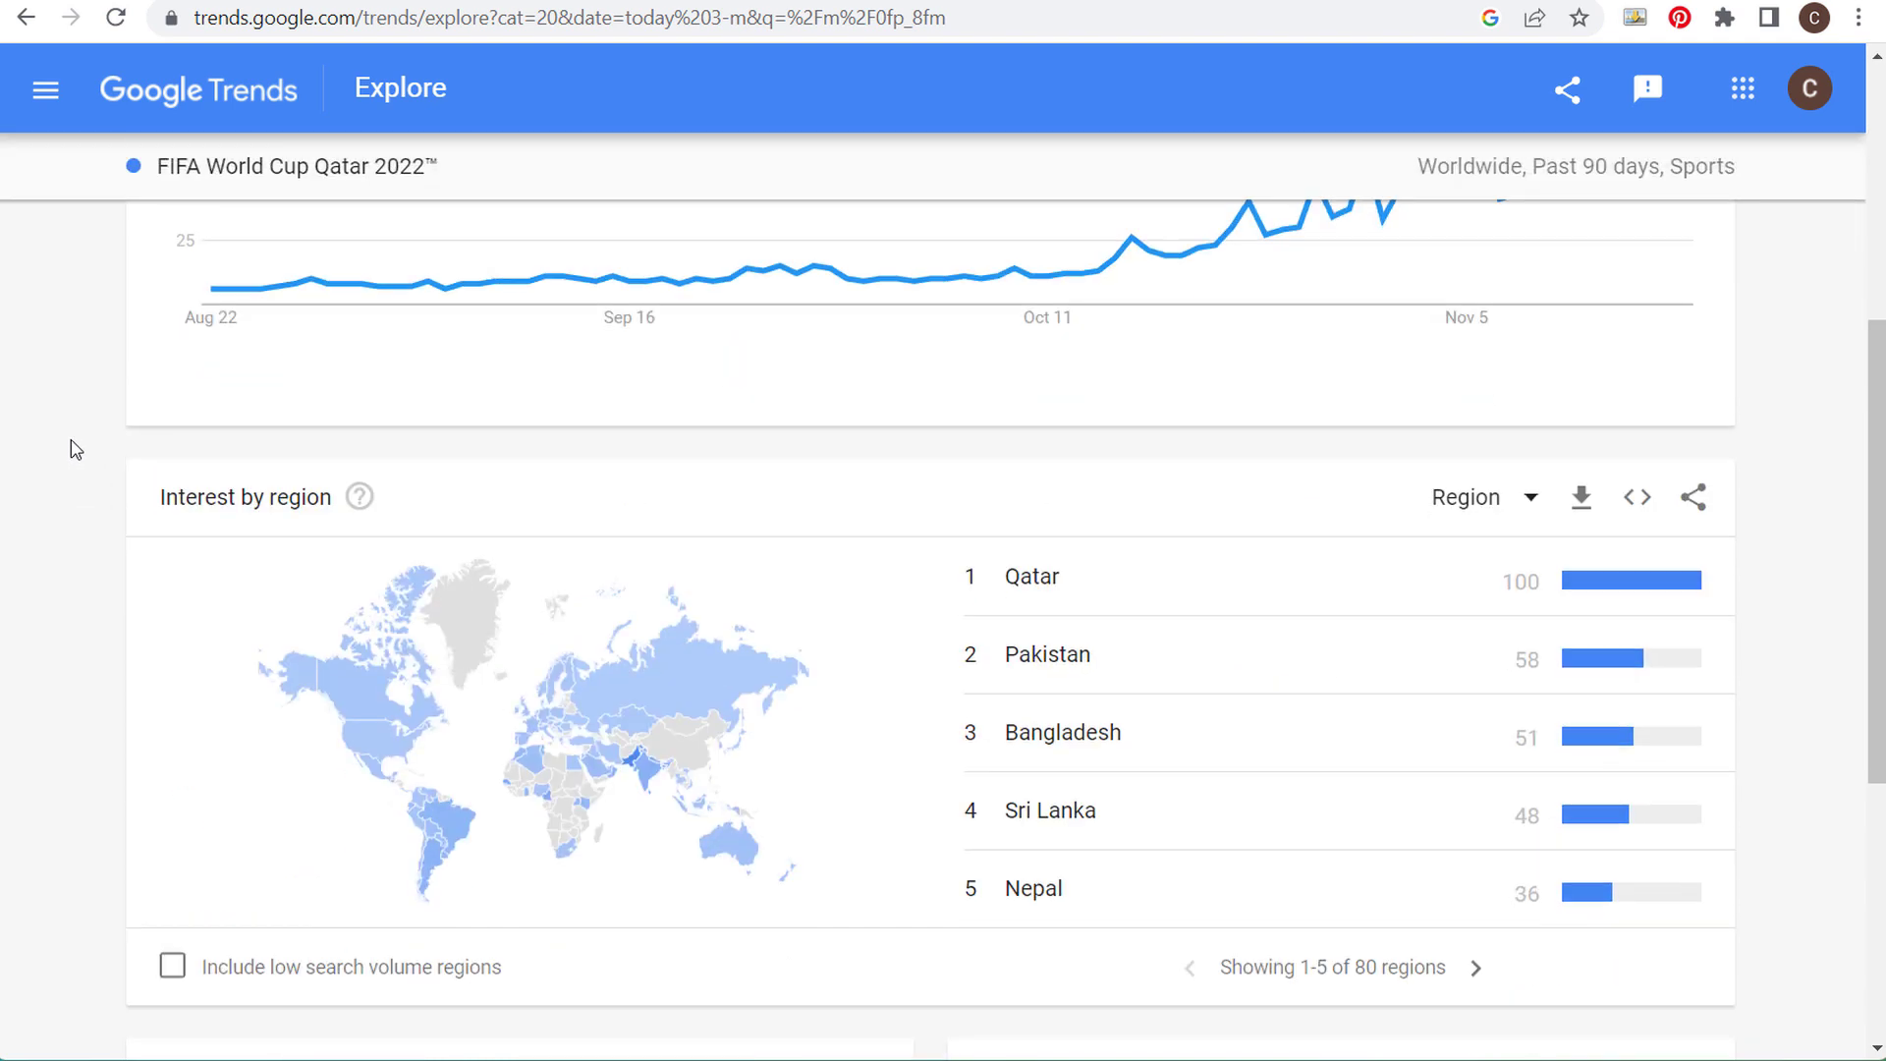
pyautogui.scroll(-1, 147, 471)
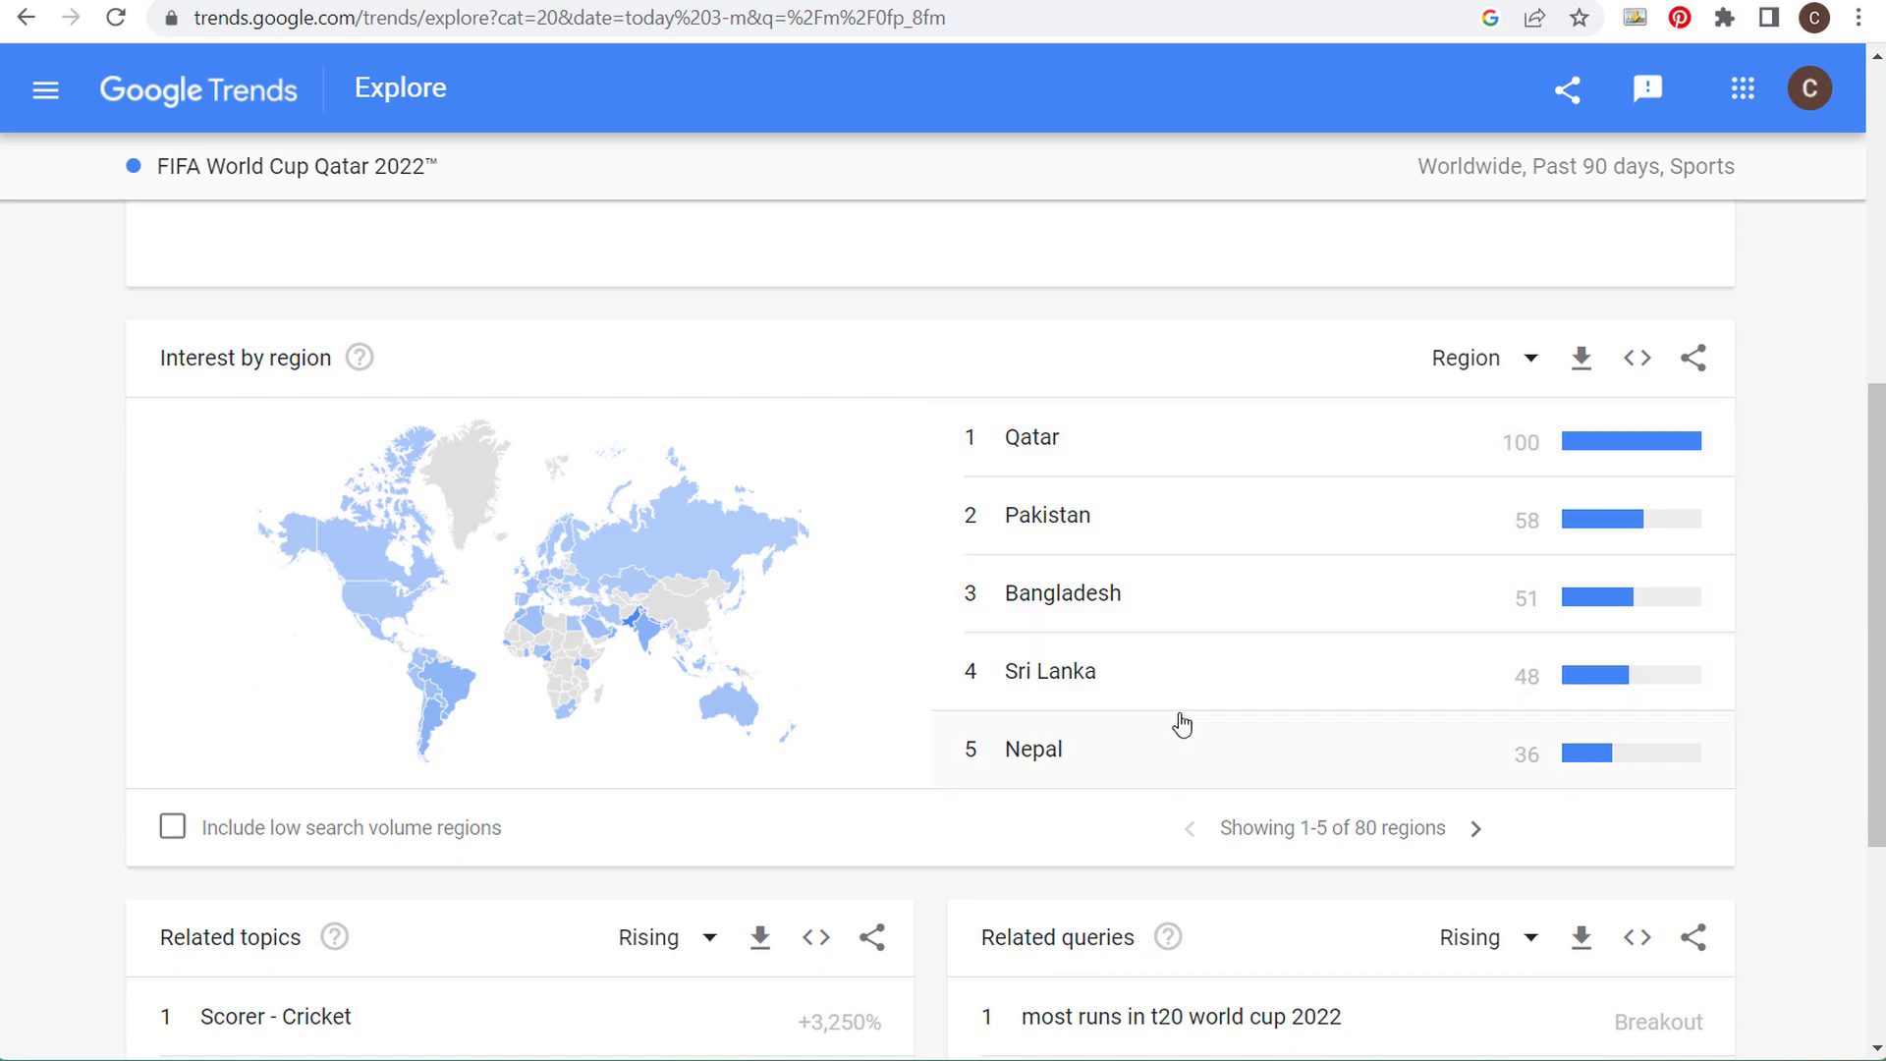
pyautogui.click(1474, 830)
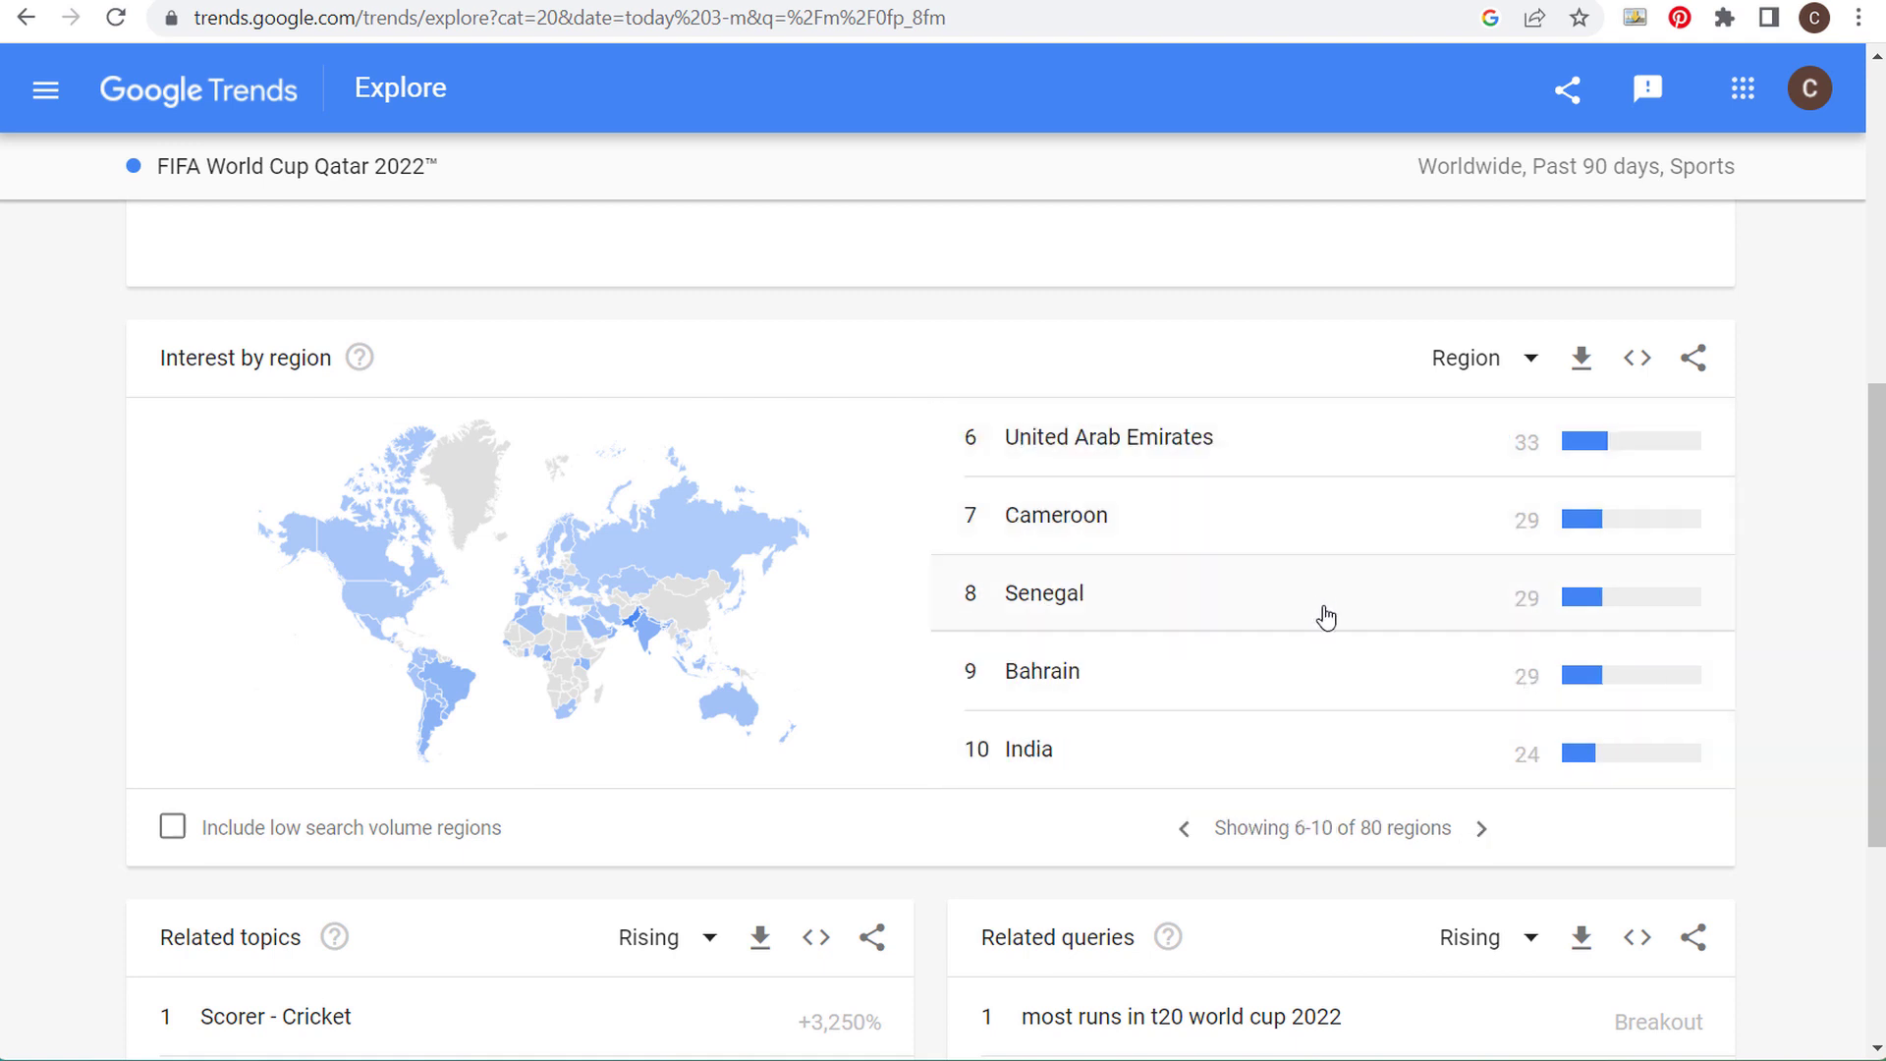
pyautogui.click(1187, 833)
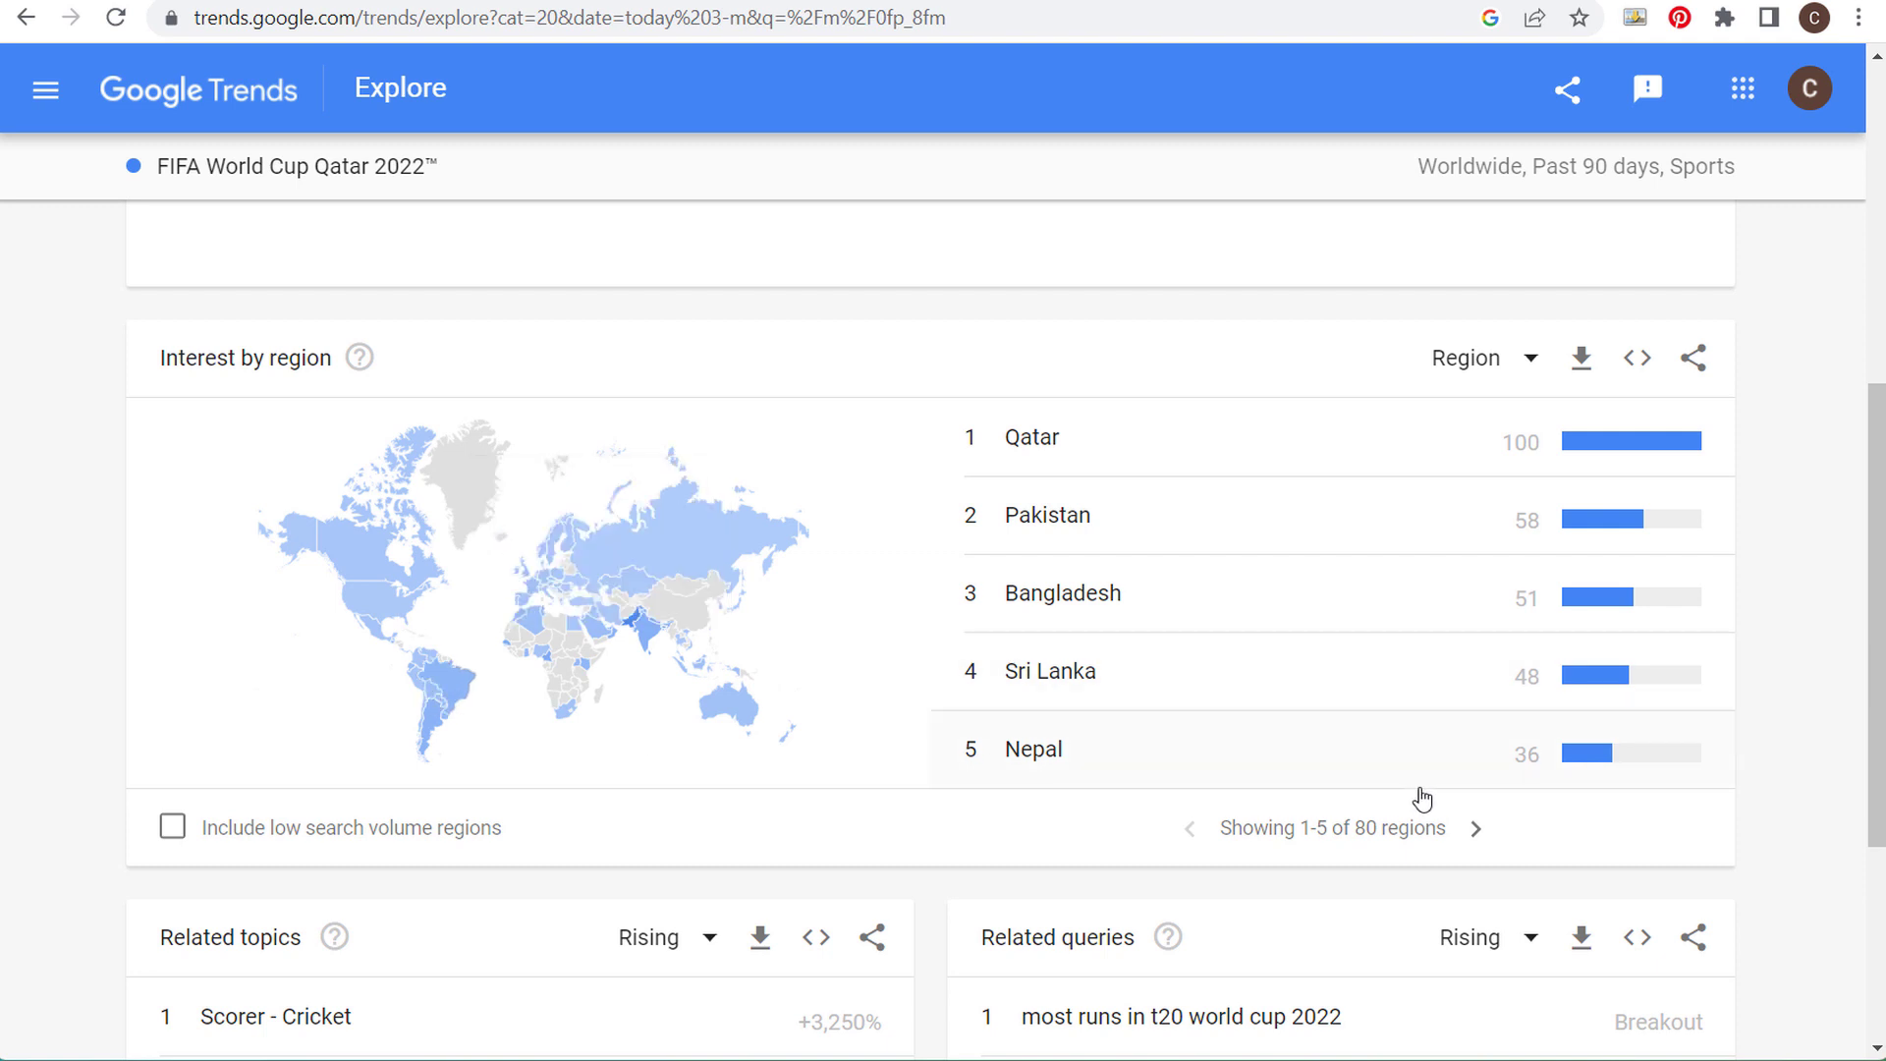
pyautogui.click(1477, 831)
pyautogui.click(1478, 828)
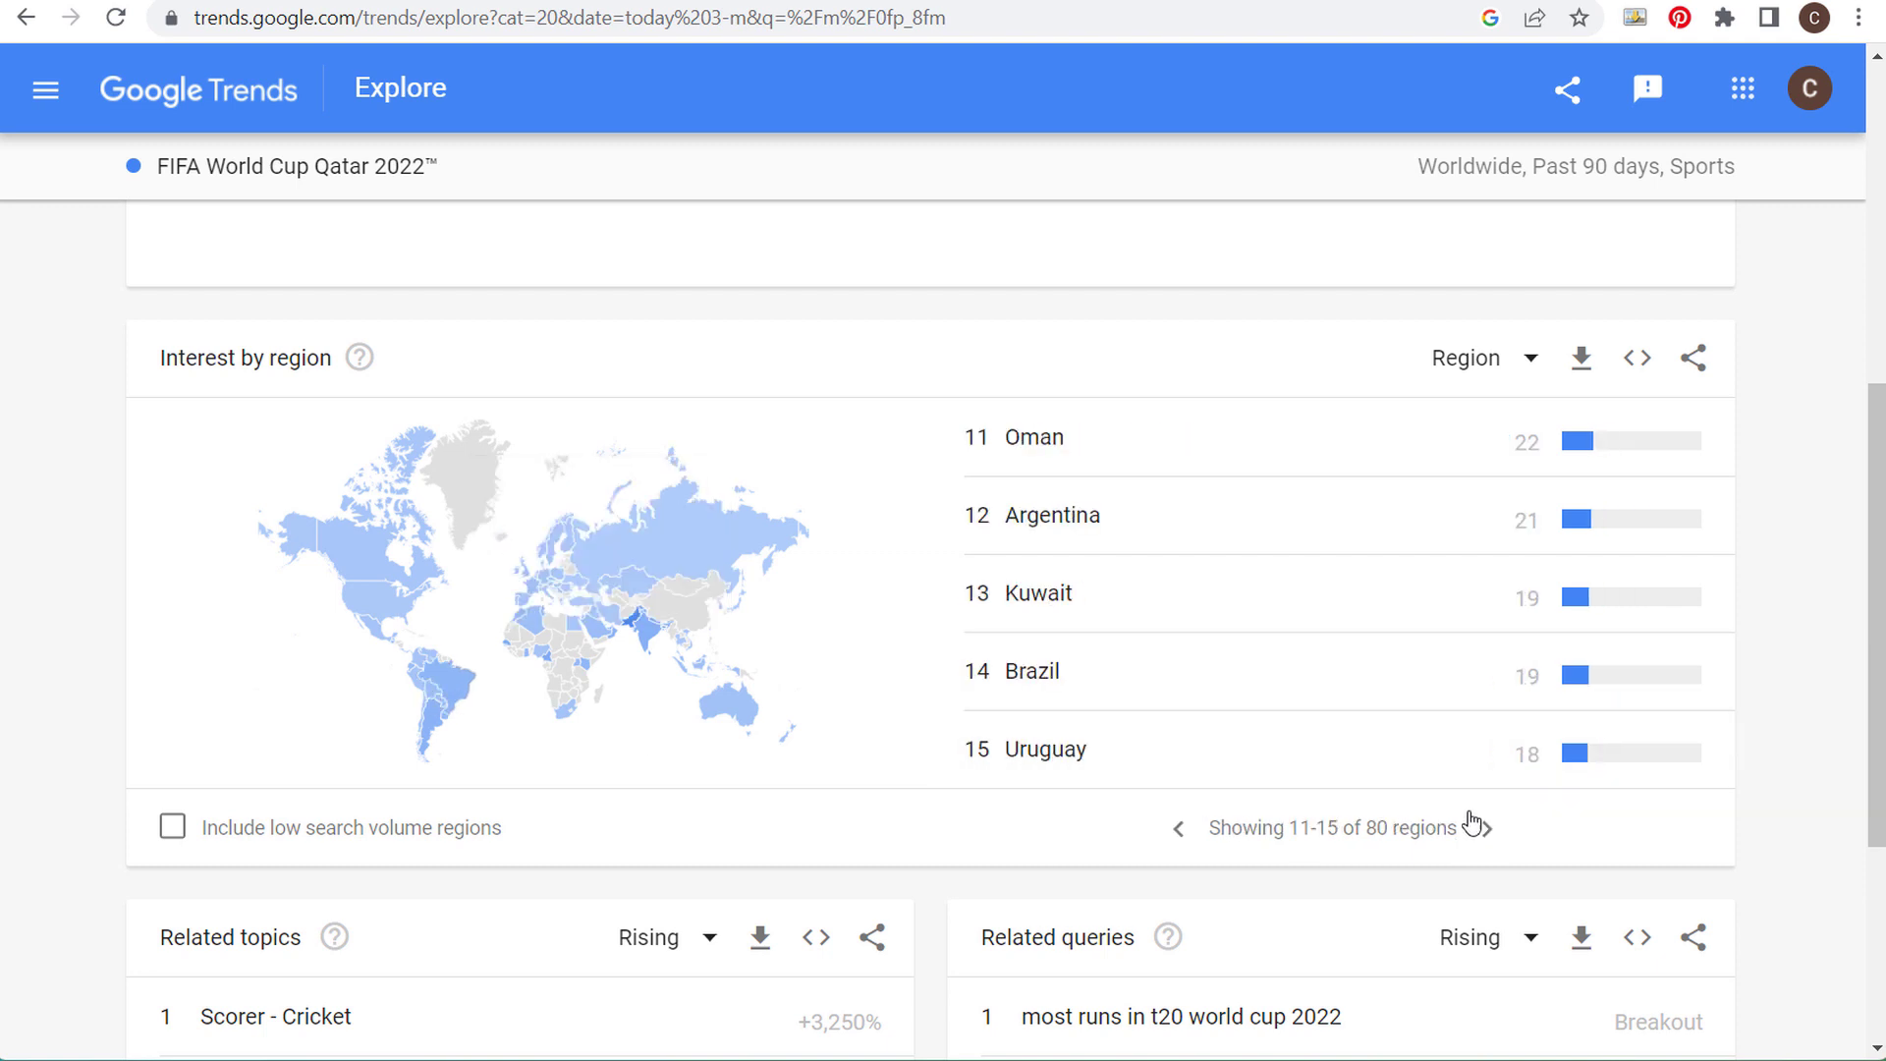
pyautogui.click(1045, 667)
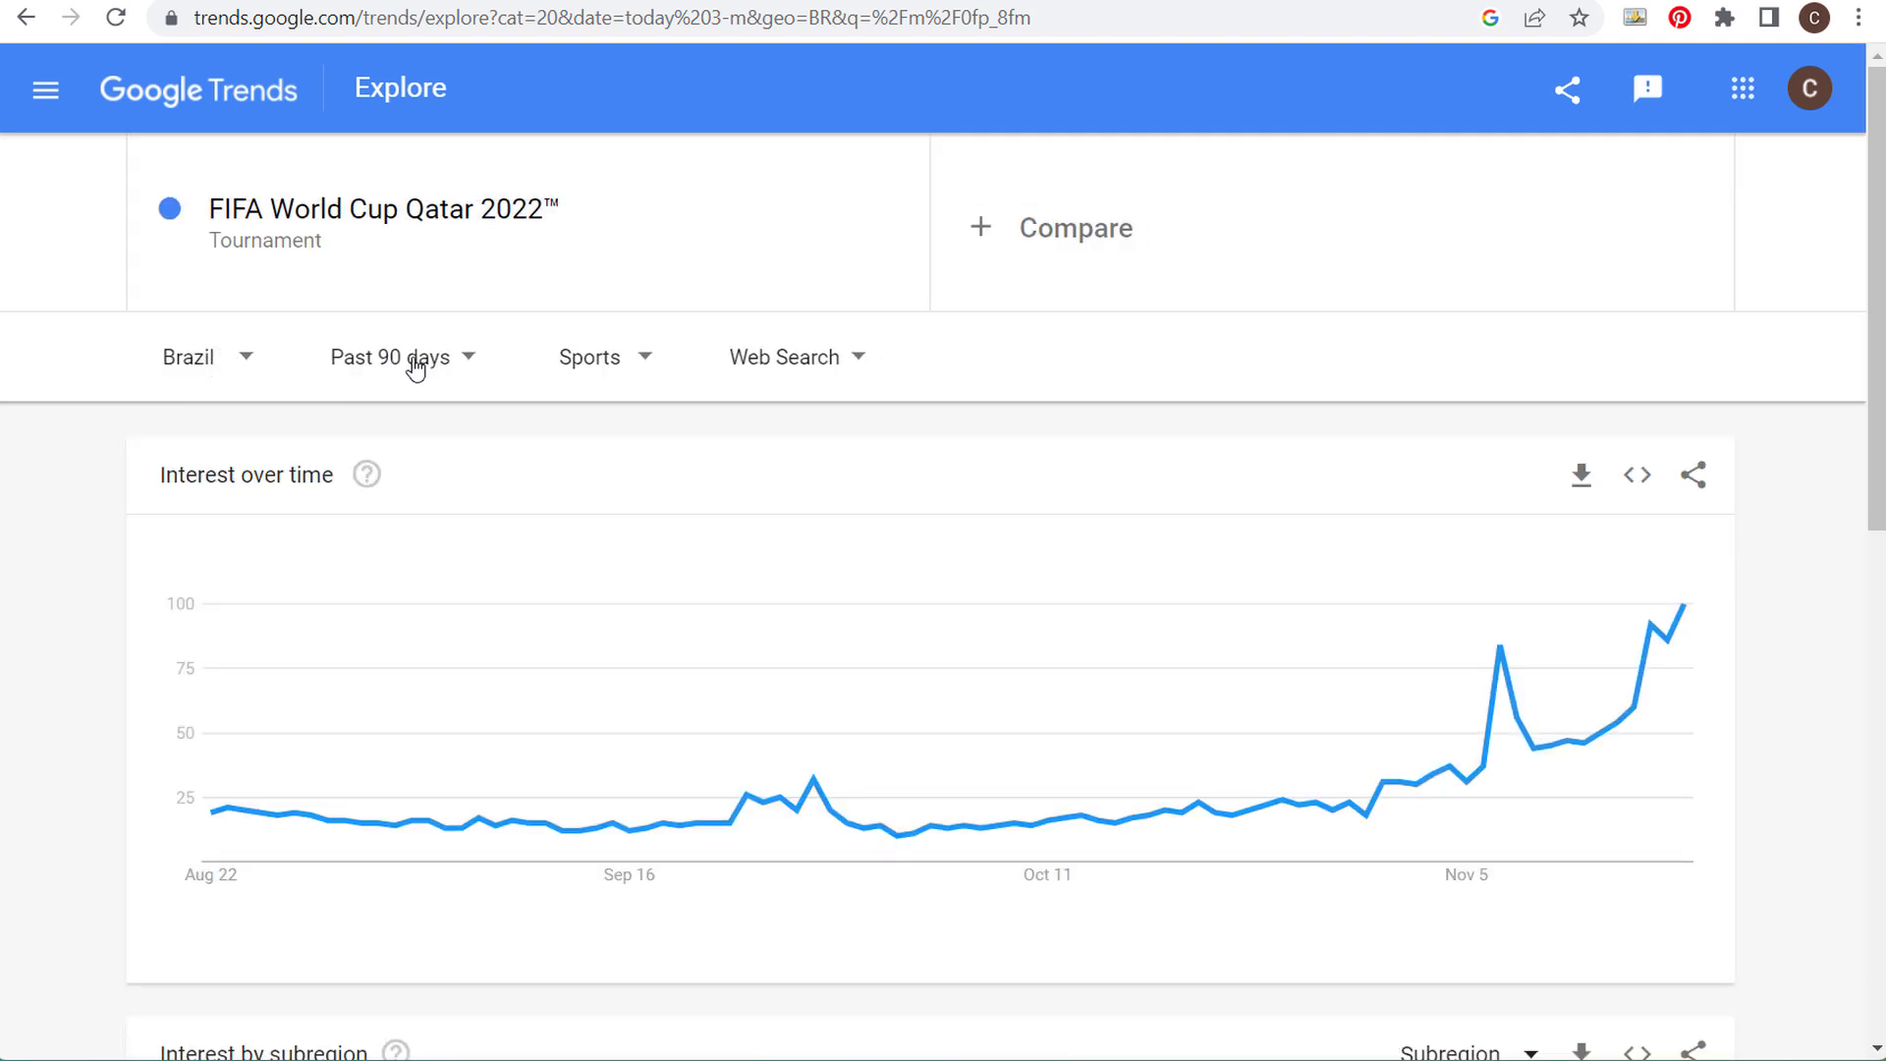
# - Examine Brazil's interest by subregion, related topics, related queries and interest over time
pyautogui.scroll(-7, 138, 497)
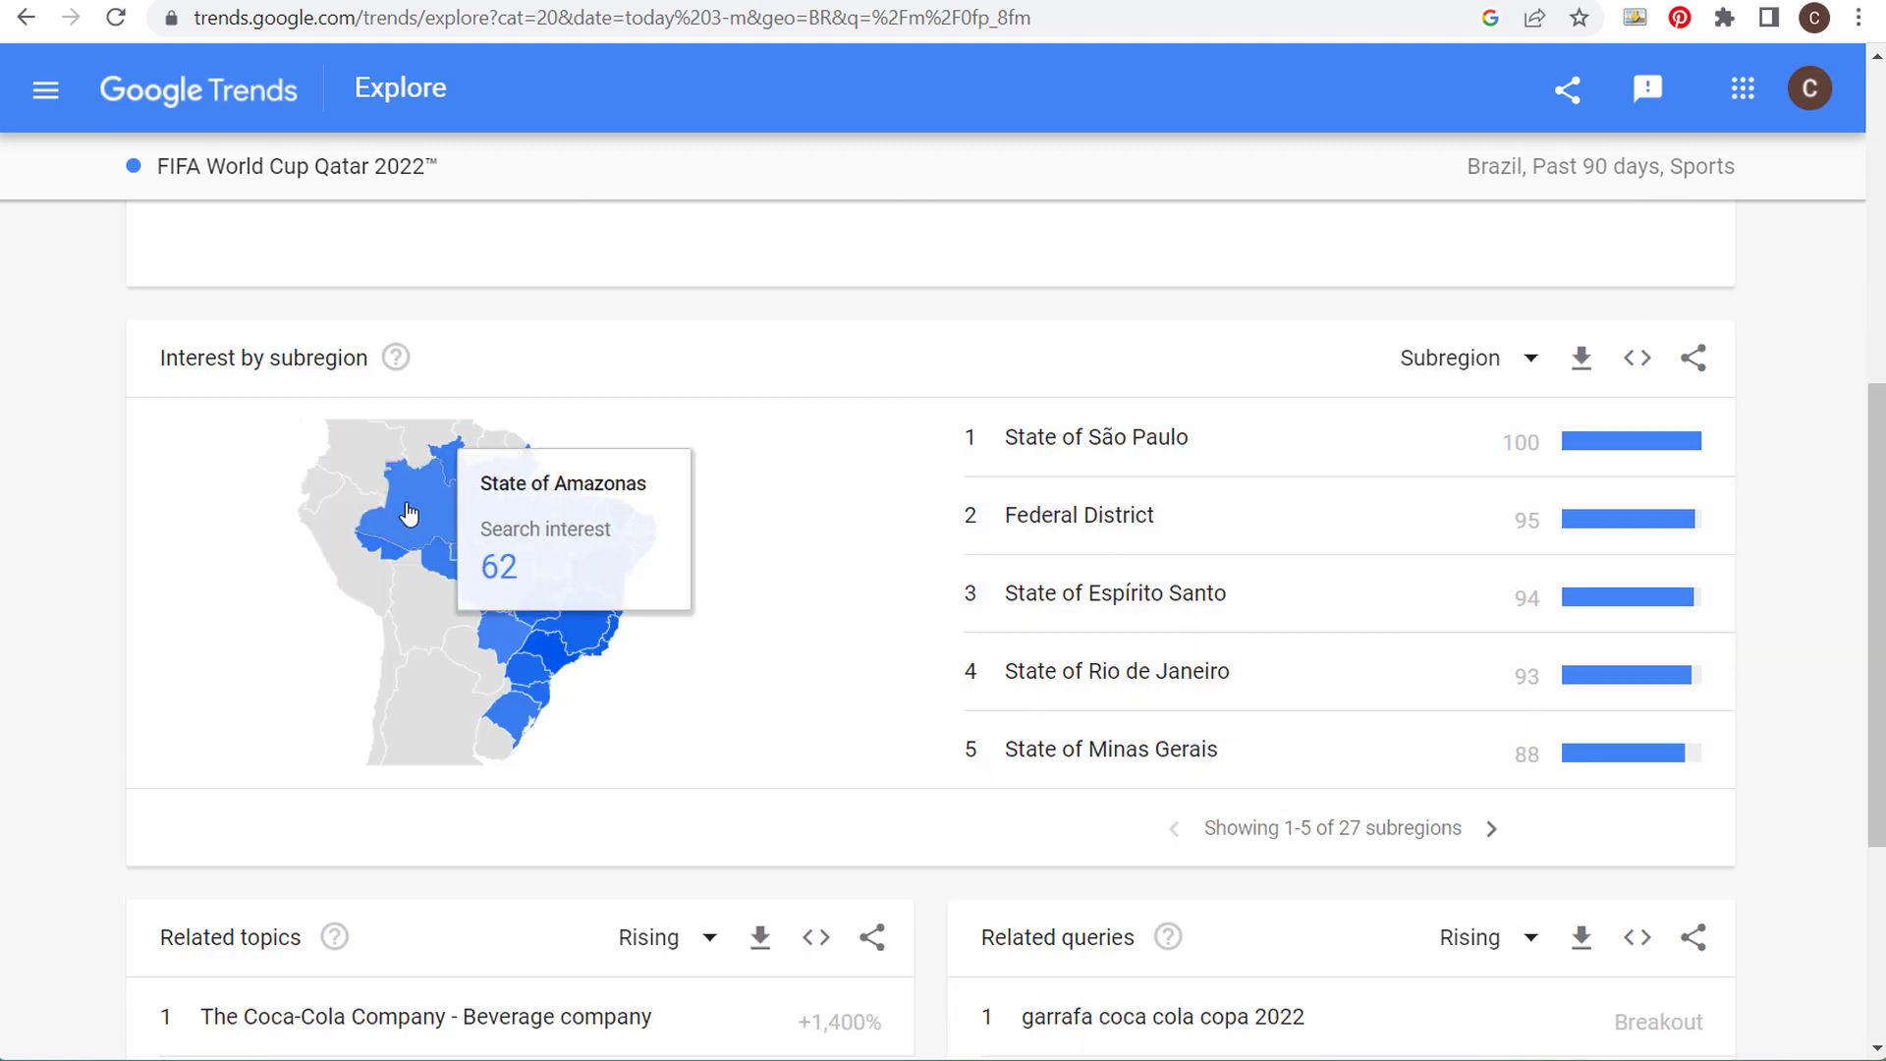
pyautogui.moveTo(595, 625)
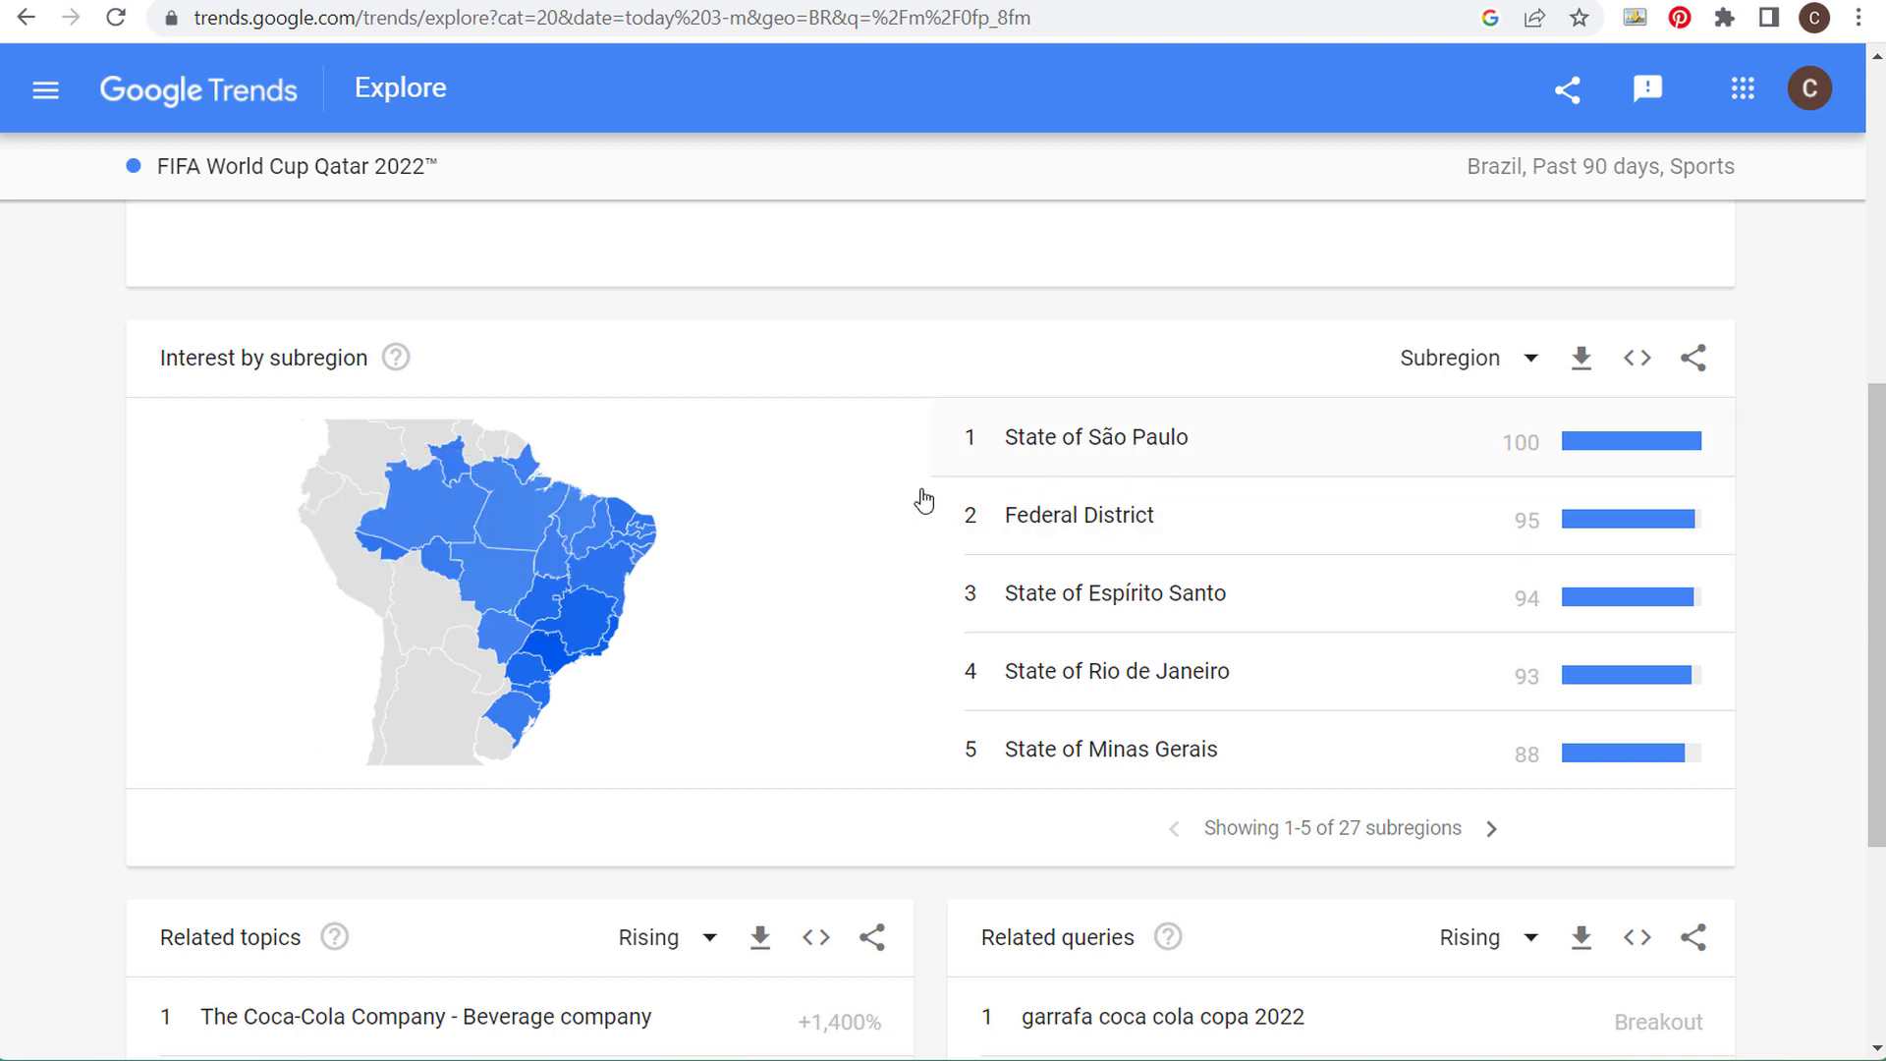
pyautogui.scroll(-3, 792, 488)
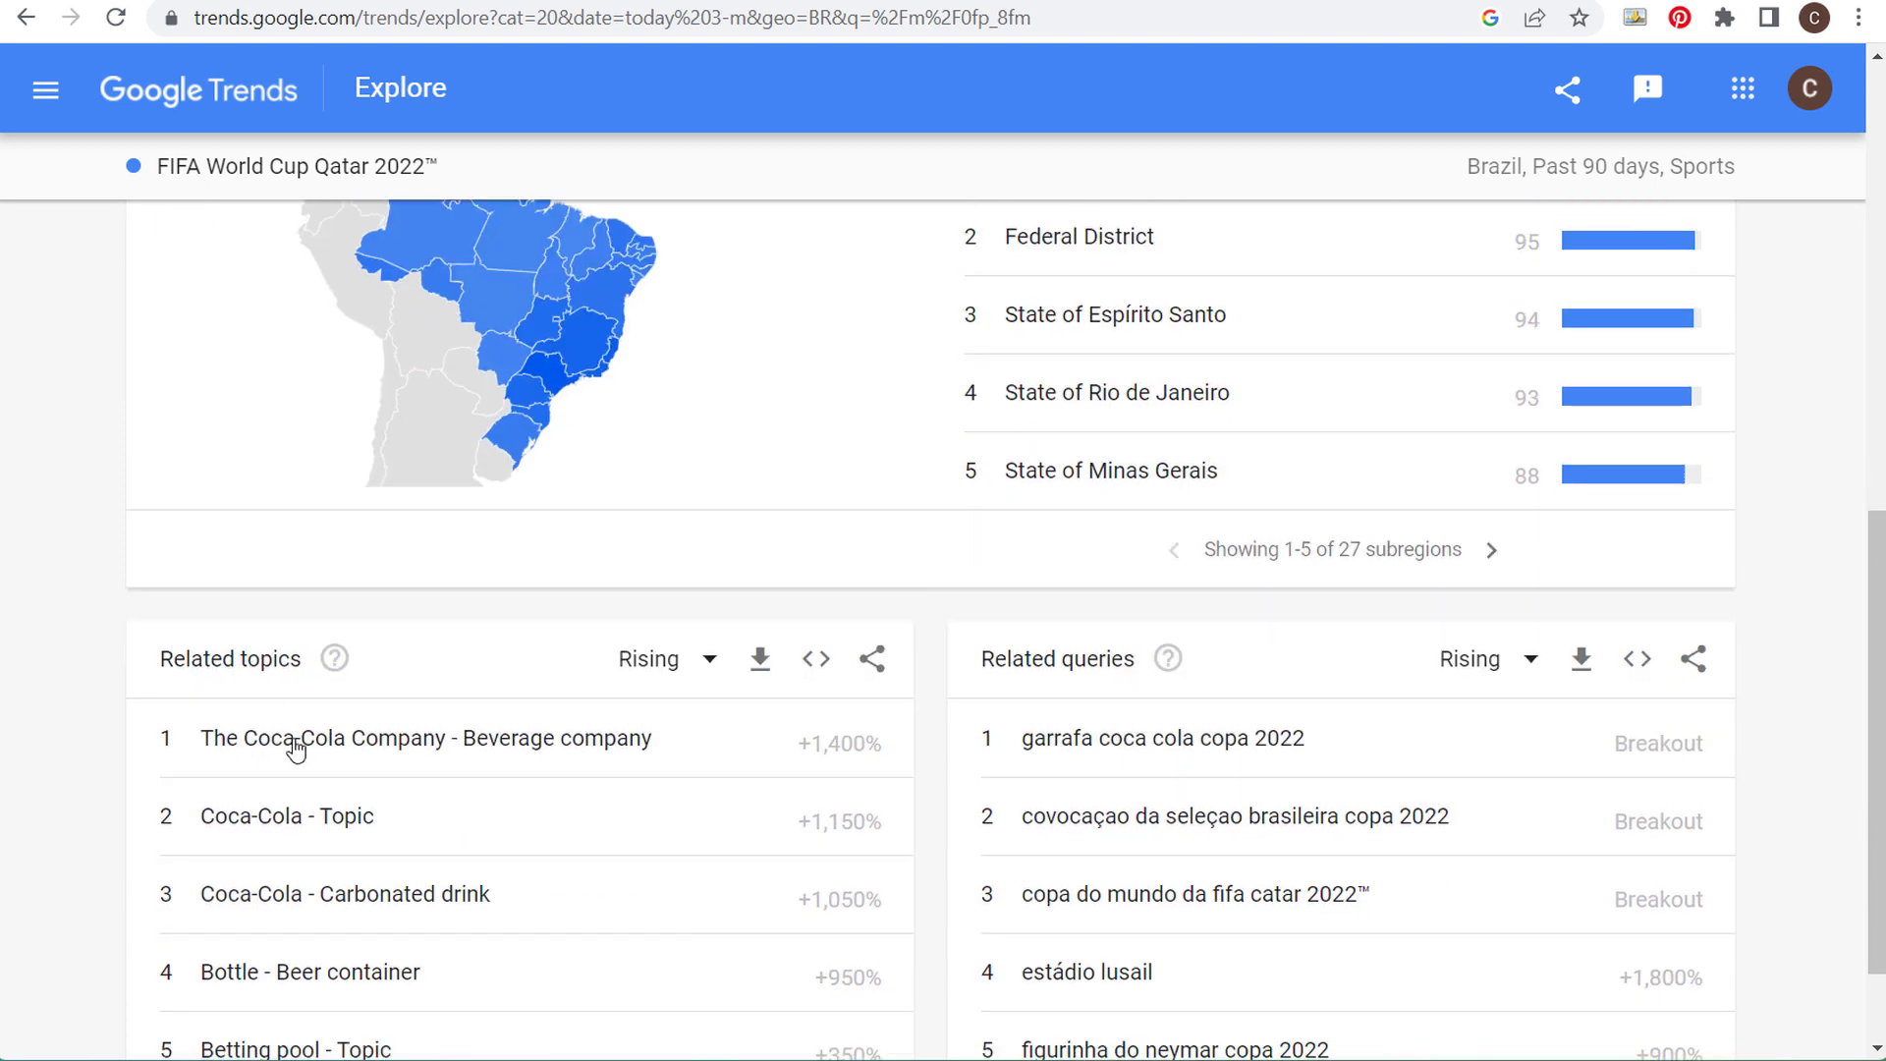
pyautogui.scroll(-2, 294, 749)
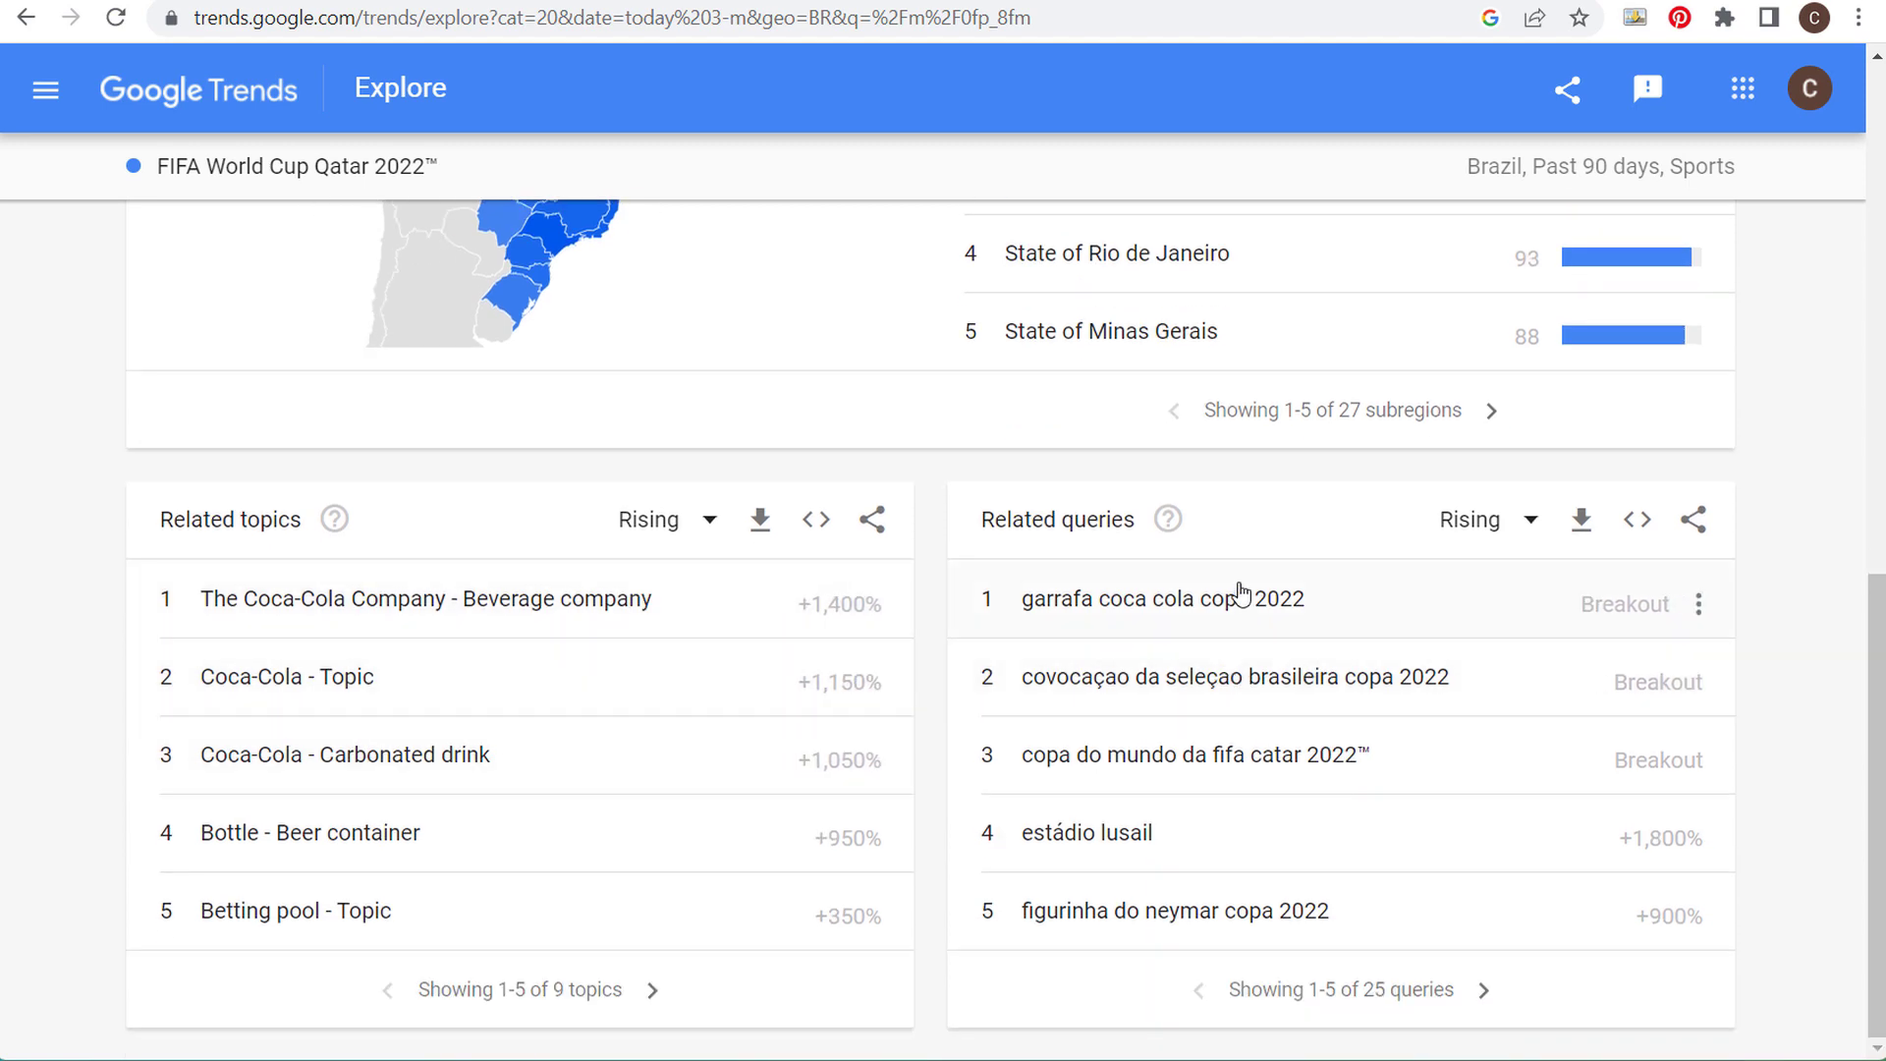
pyautogui.scroll(12, 337, 216)
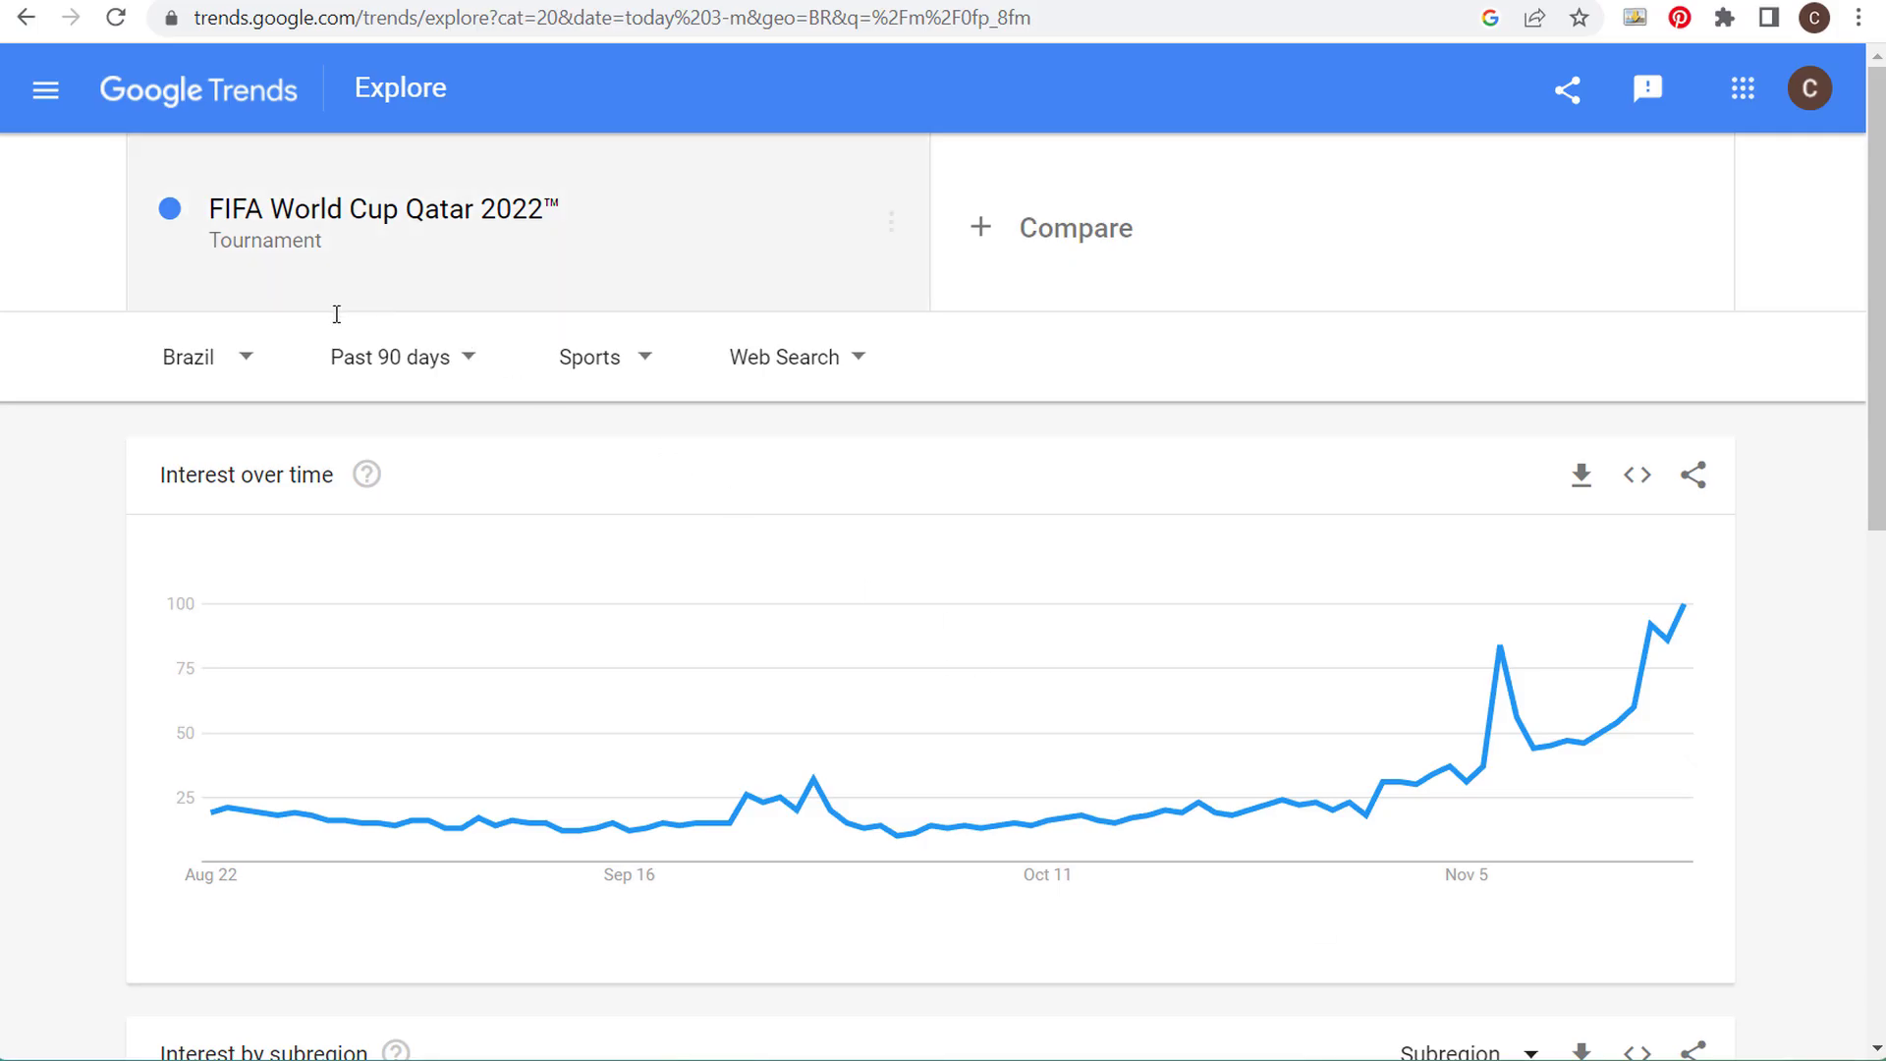
pyautogui.moveTo(1462, 737)
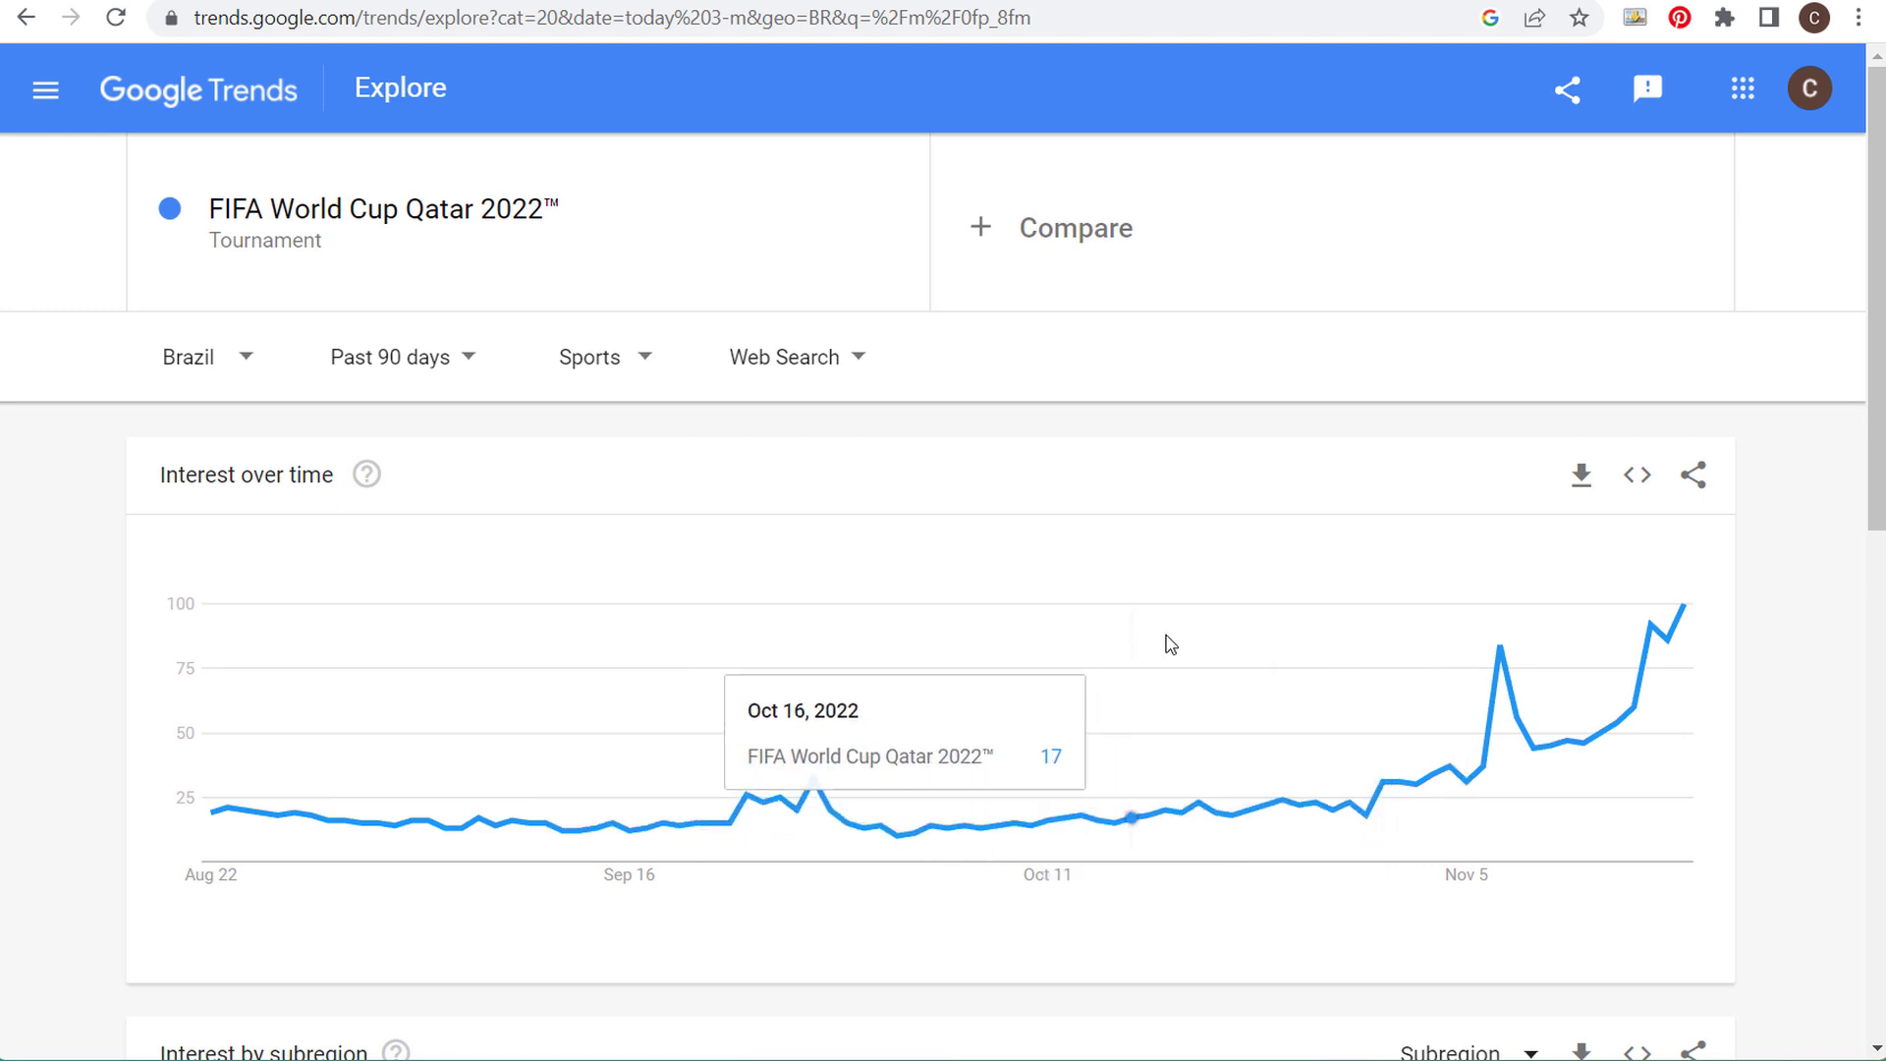
# - Change the region filter from Brazil to United States
pyautogui.click(236, 361)
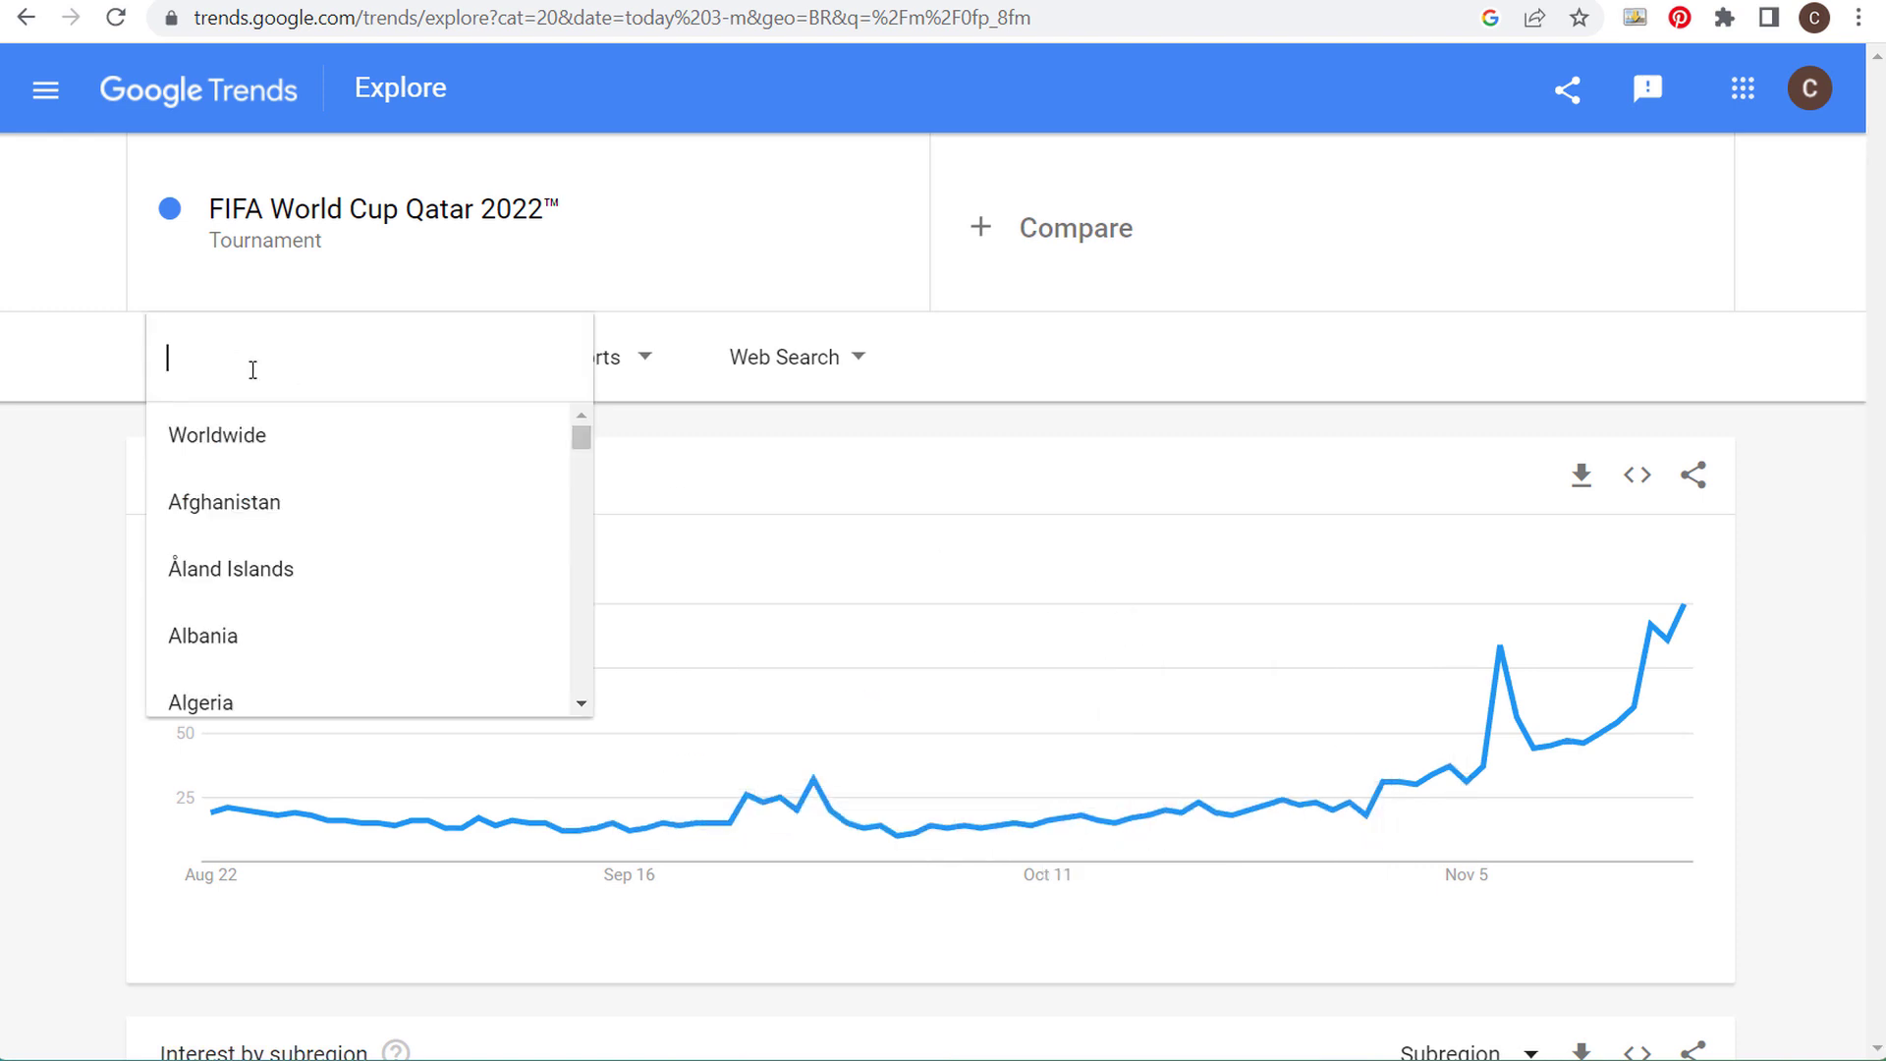
pyautogui.write('unit')
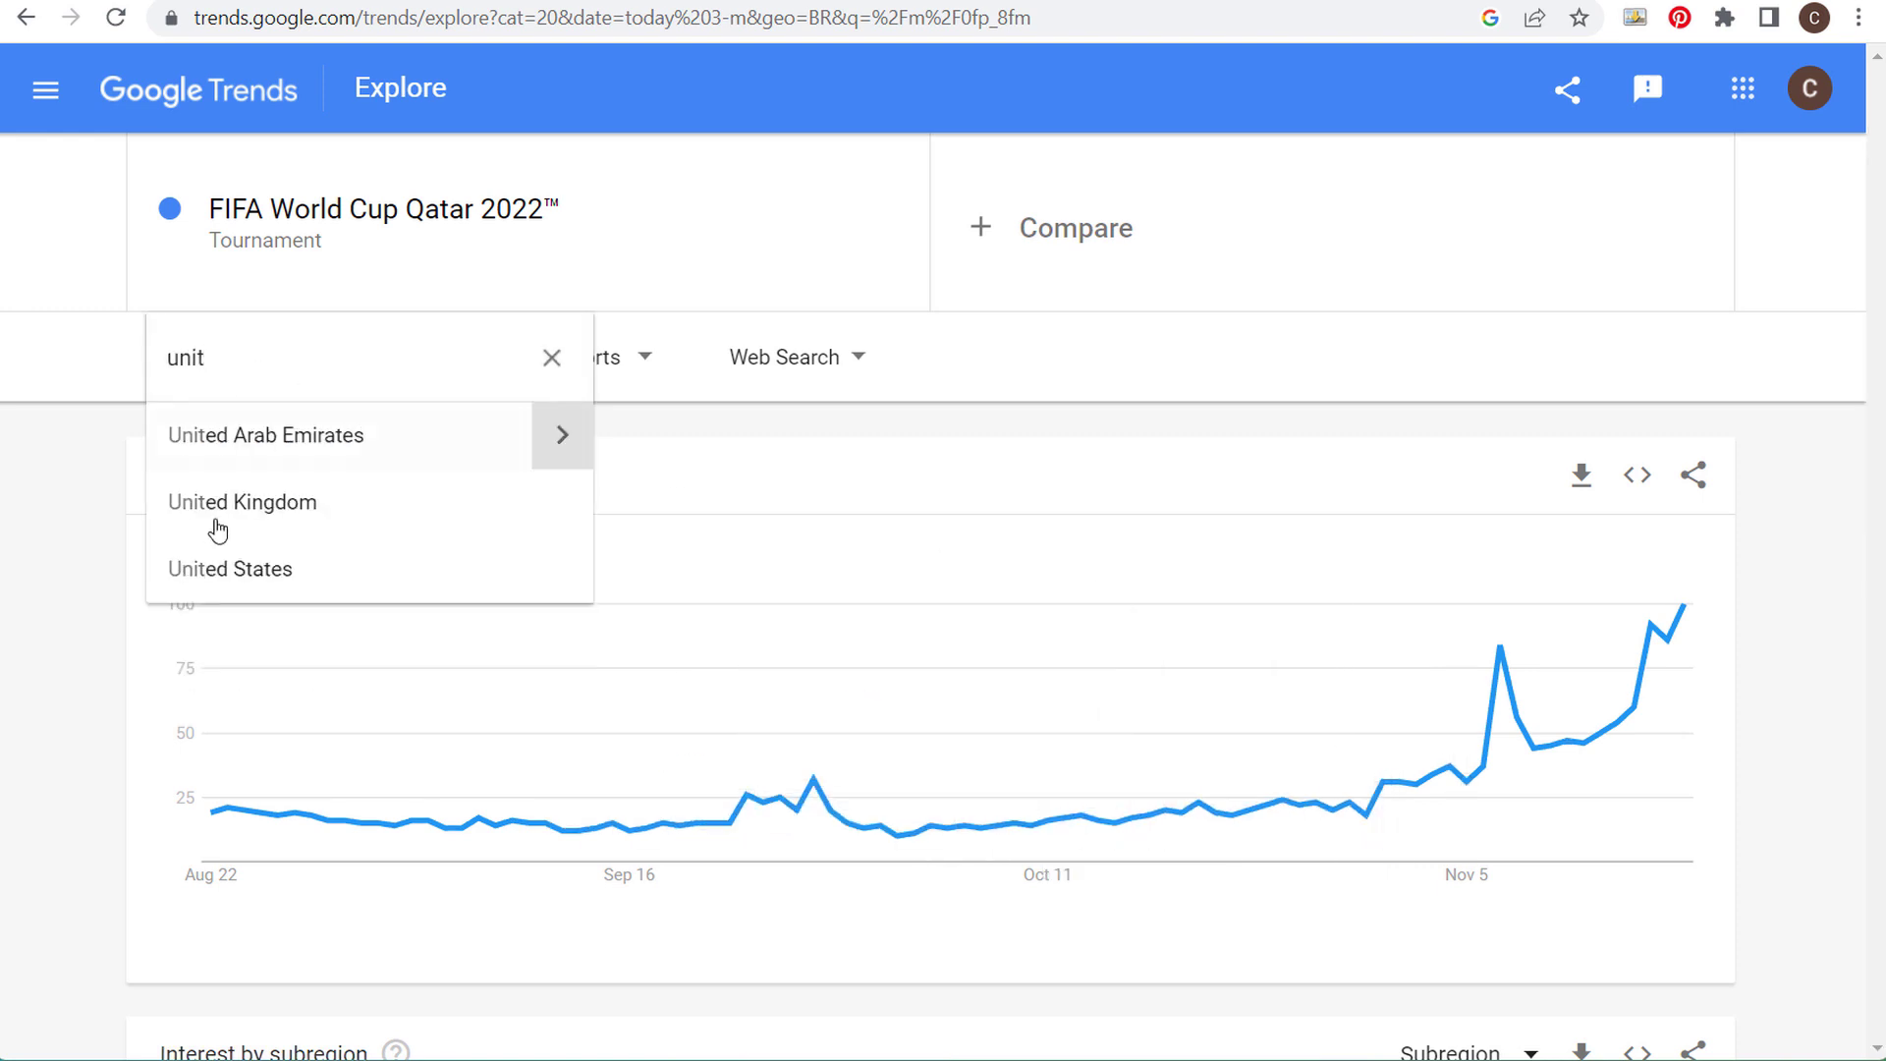
pyautogui.click(222, 580)
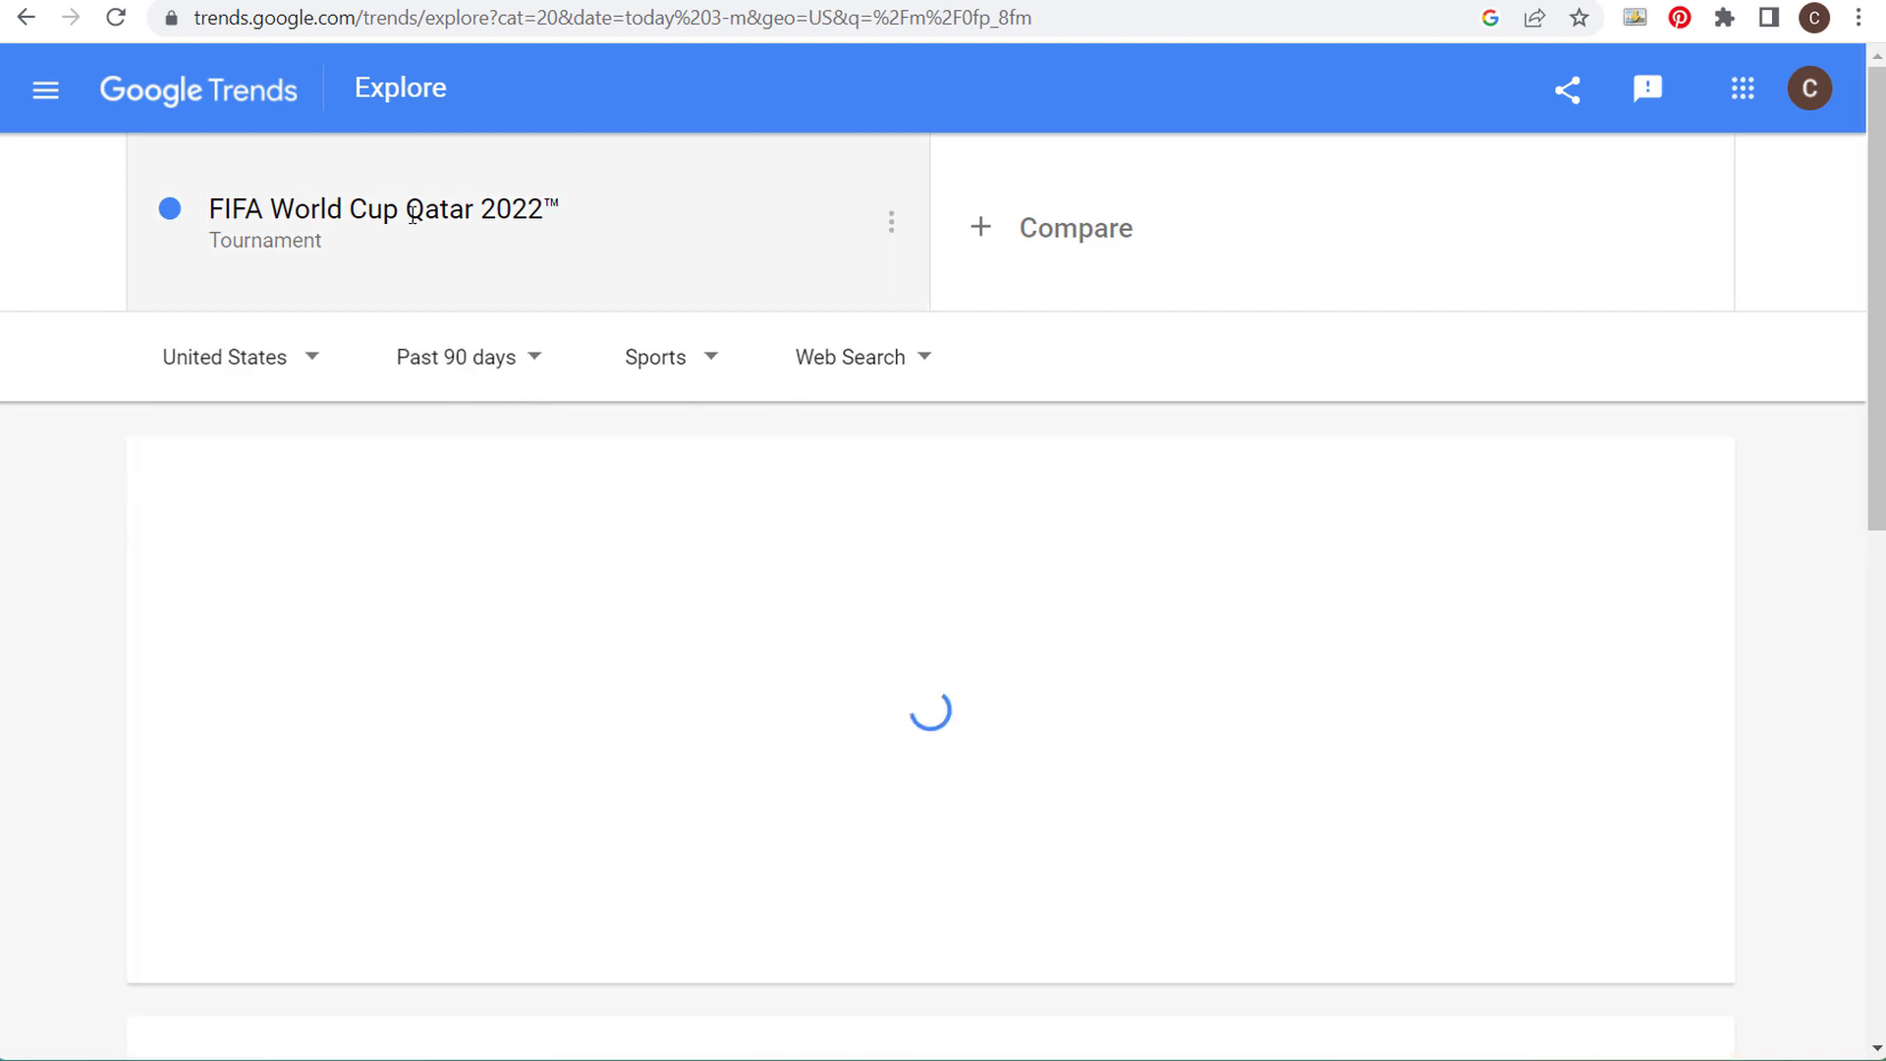
# - Break down the United States interest by Metro and narrow the results to Los Angeles CA
pyautogui.scroll(-6, 106, 573)
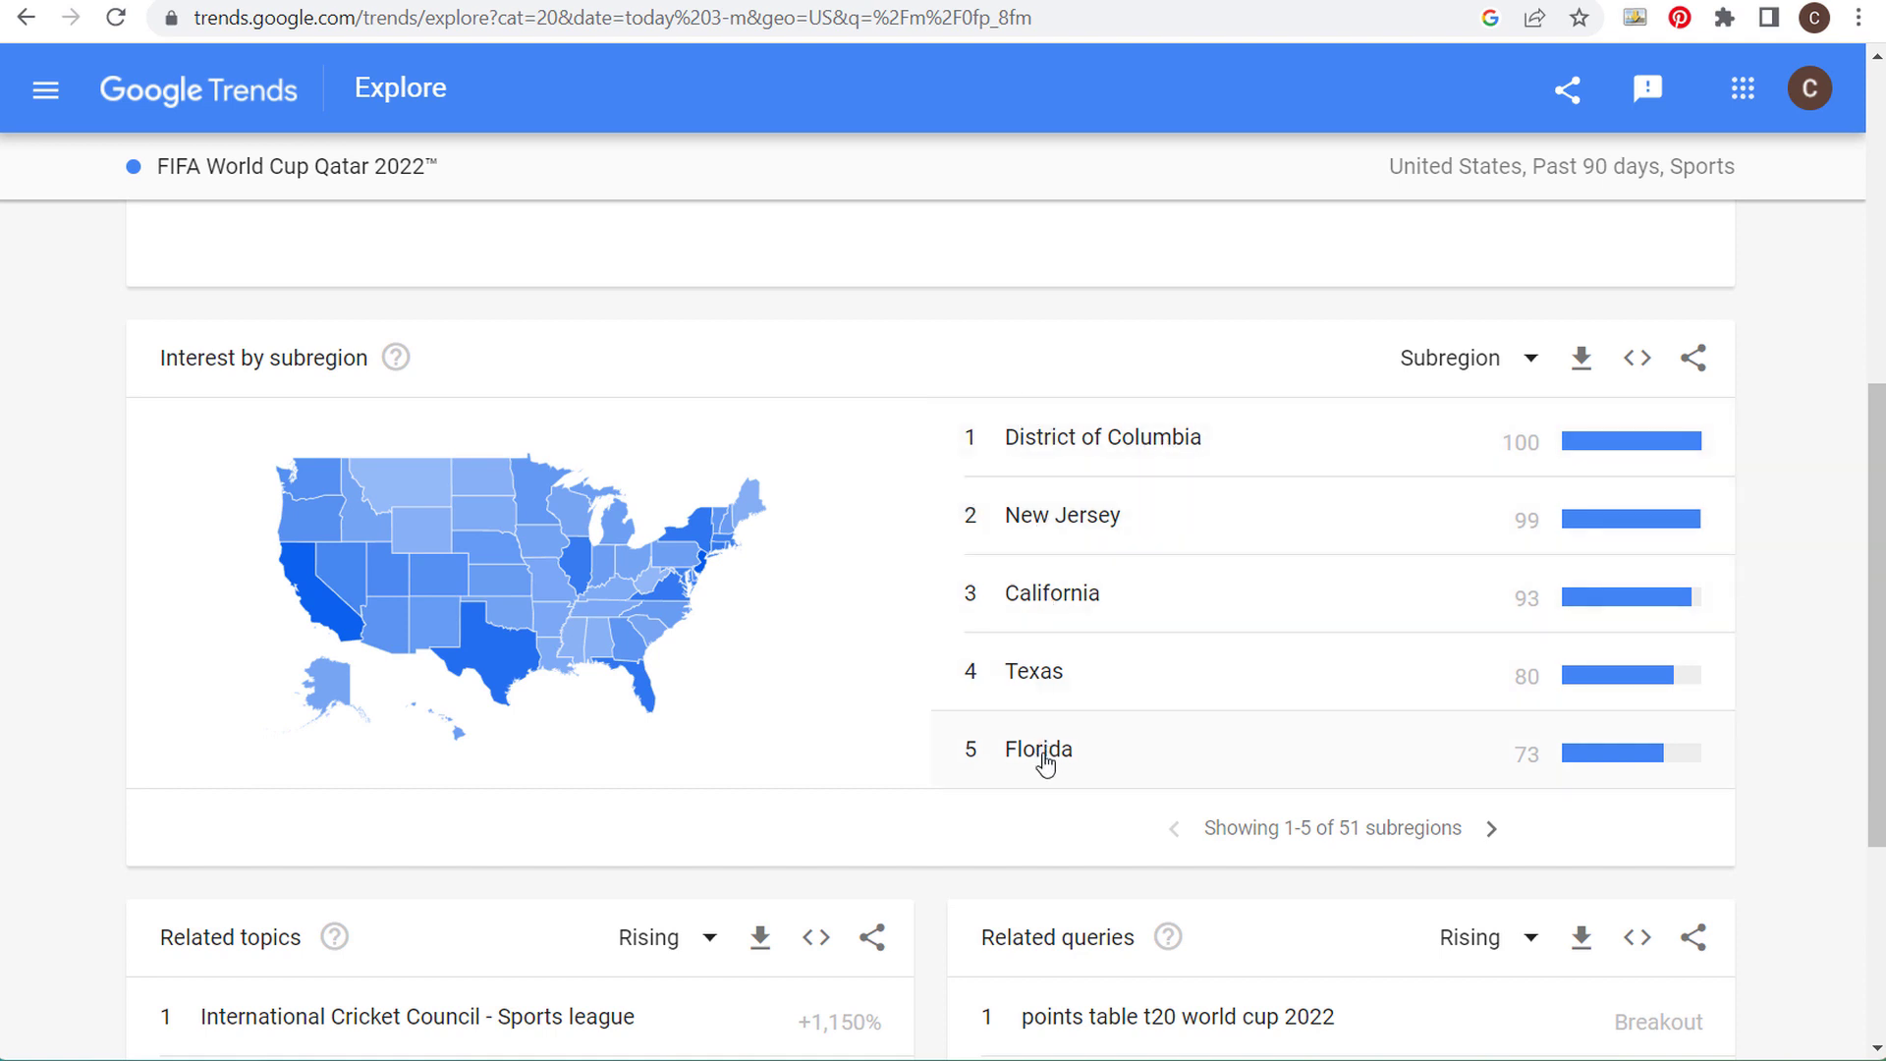
pyautogui.click(1489, 362)
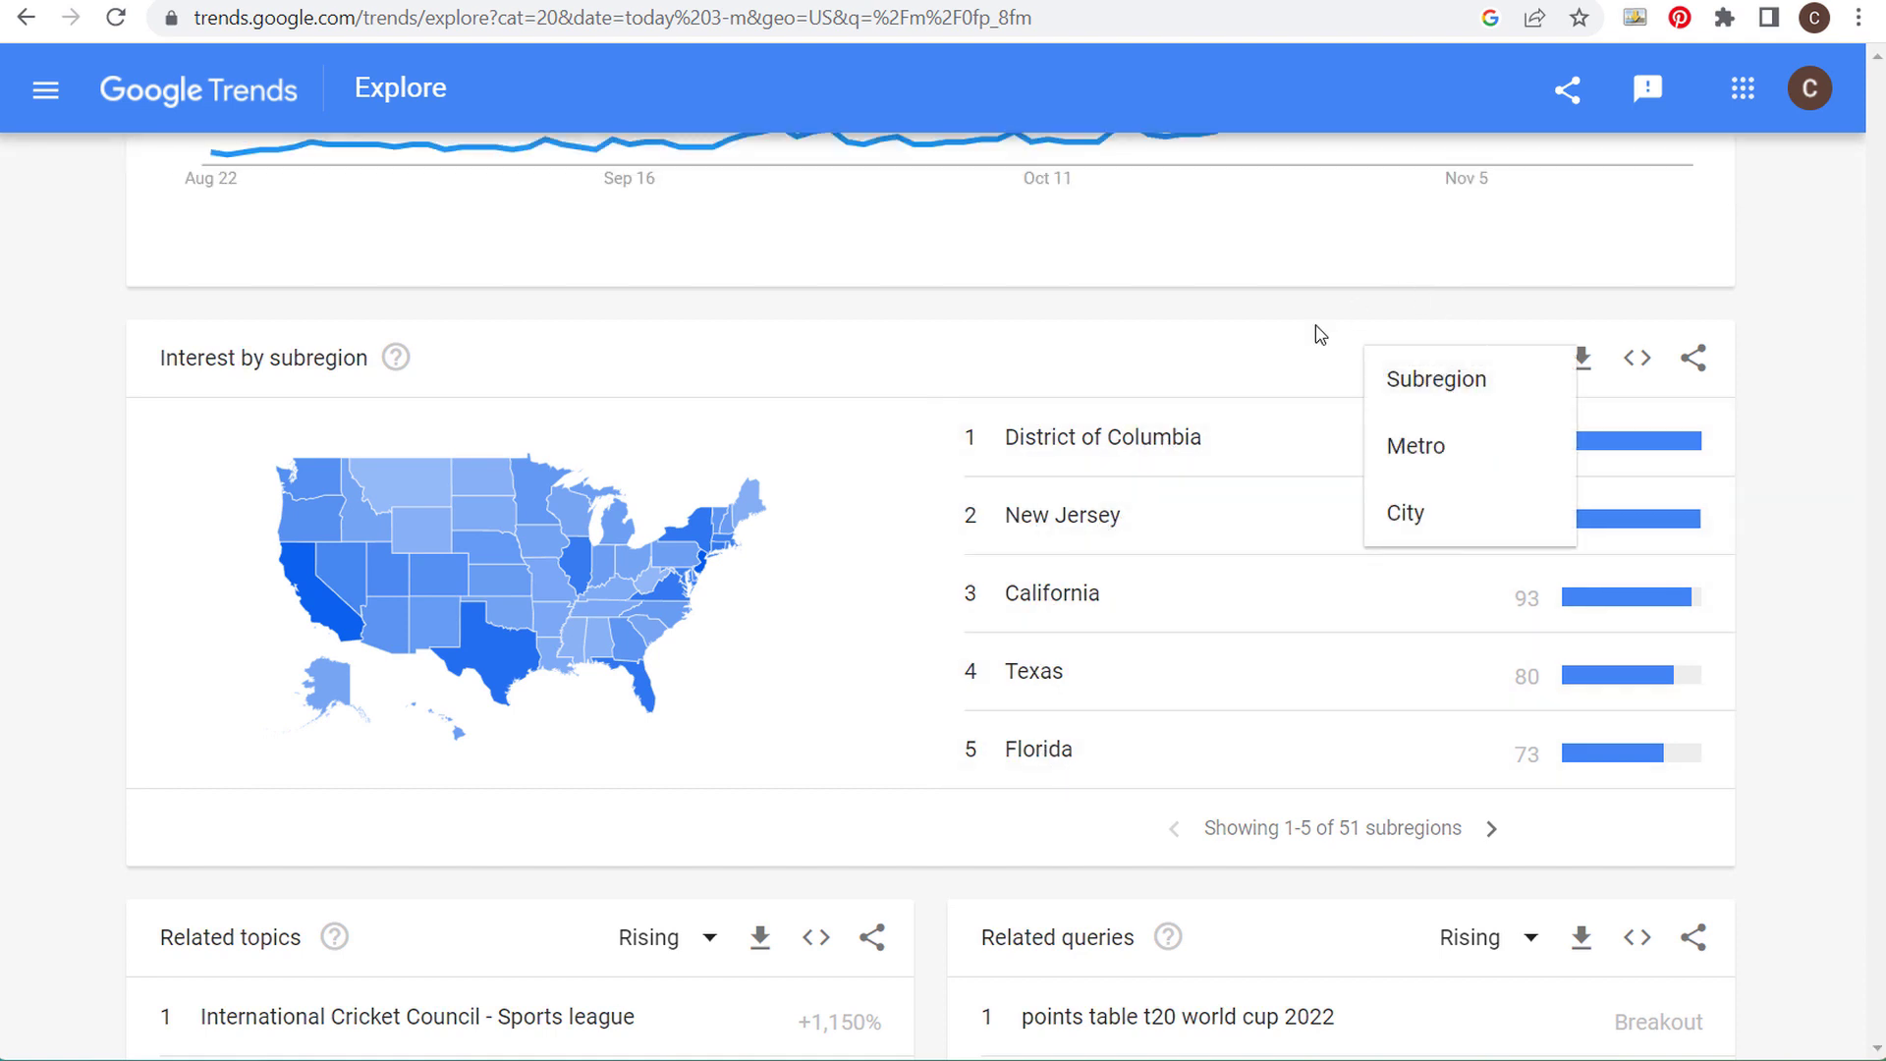
pyautogui.click(1457, 469)
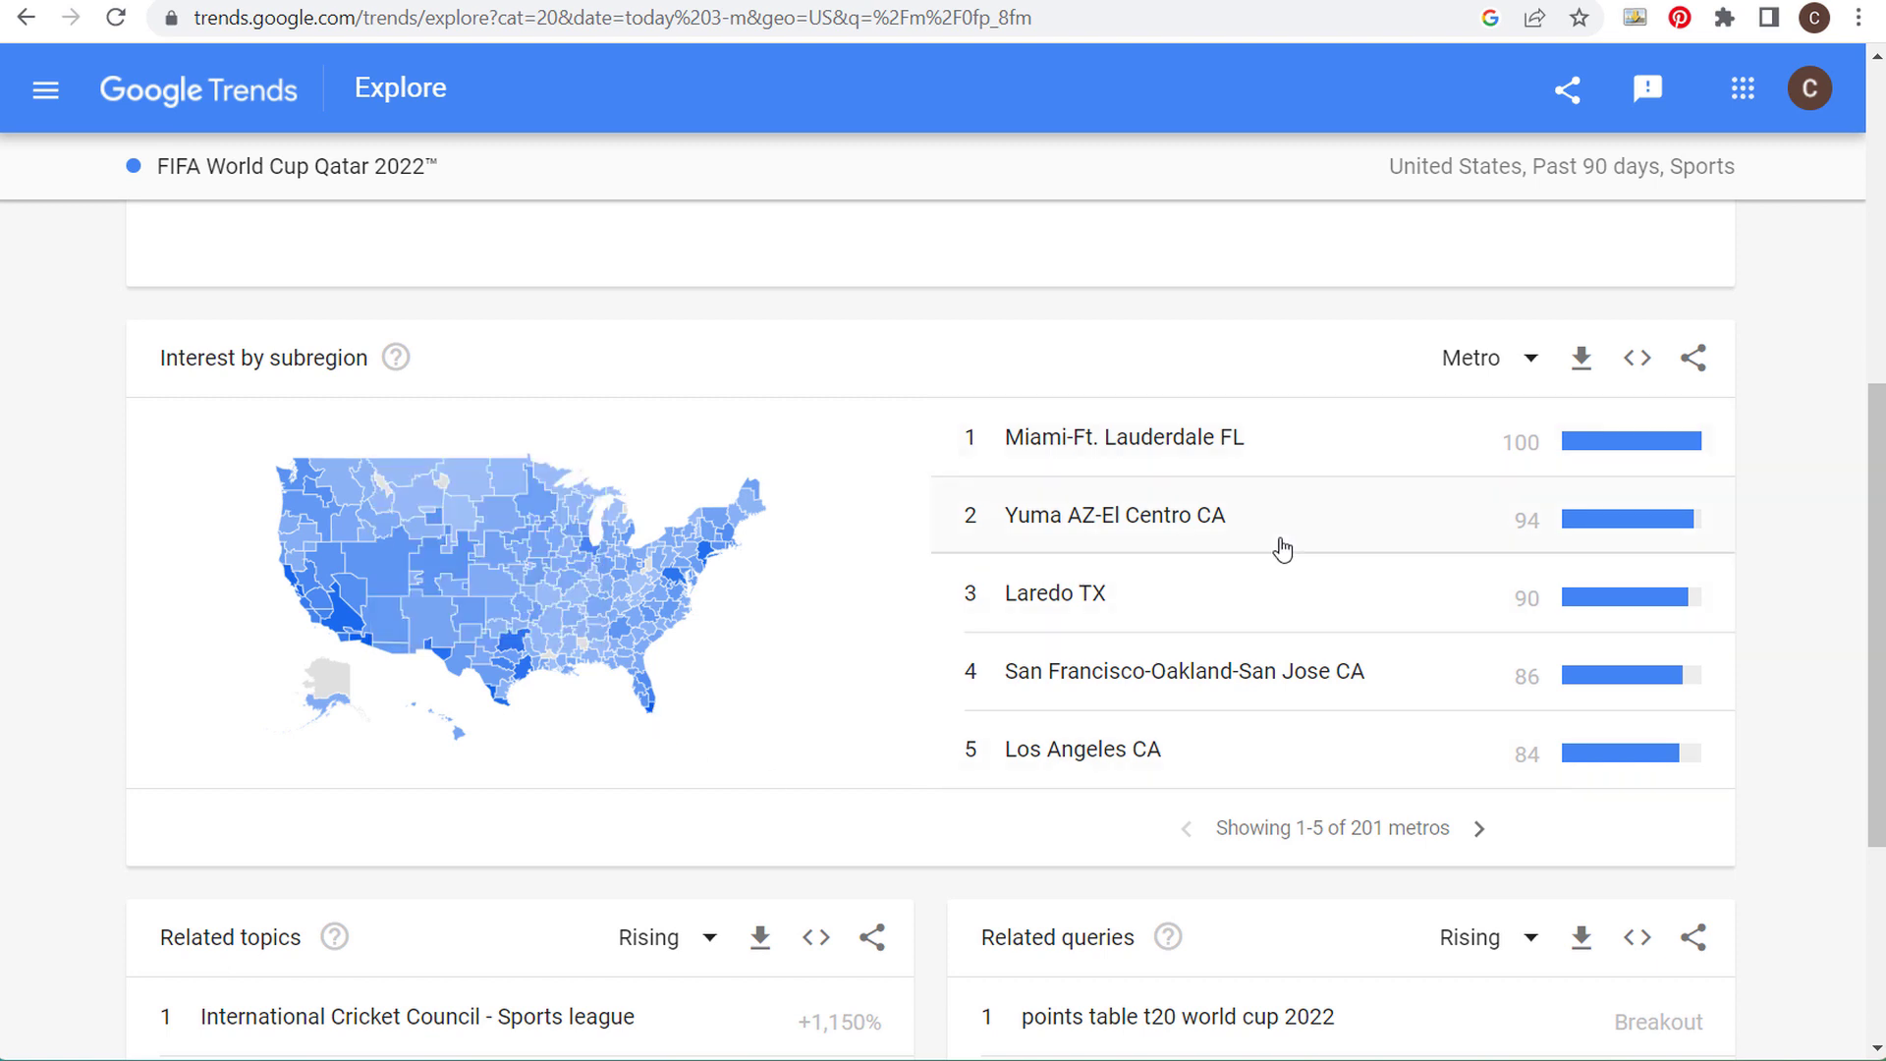
pyautogui.moveTo(1264, 671); pyautogui.dragTo(1196, 763)
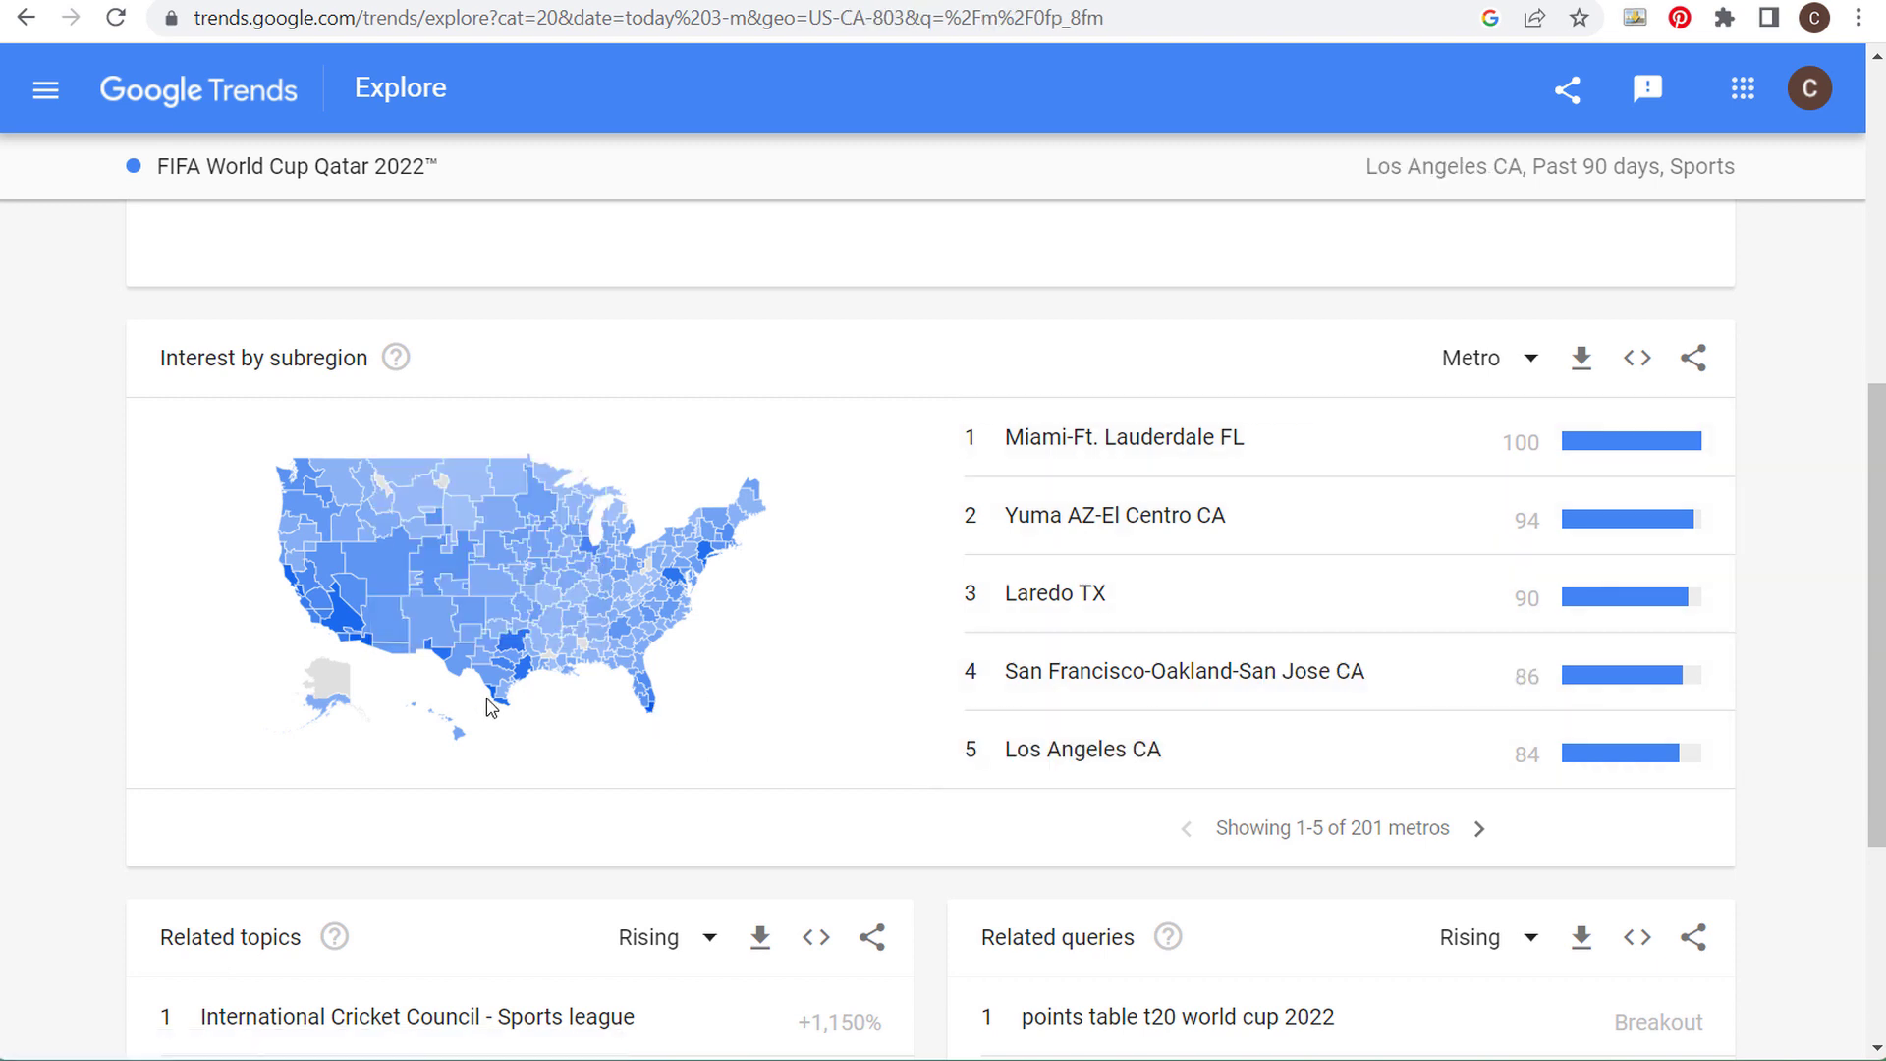
# - Review the interest by city for Los Angeles CA and set the time range to 2004 - present
pyautogui.scroll(-10, 251, 383)
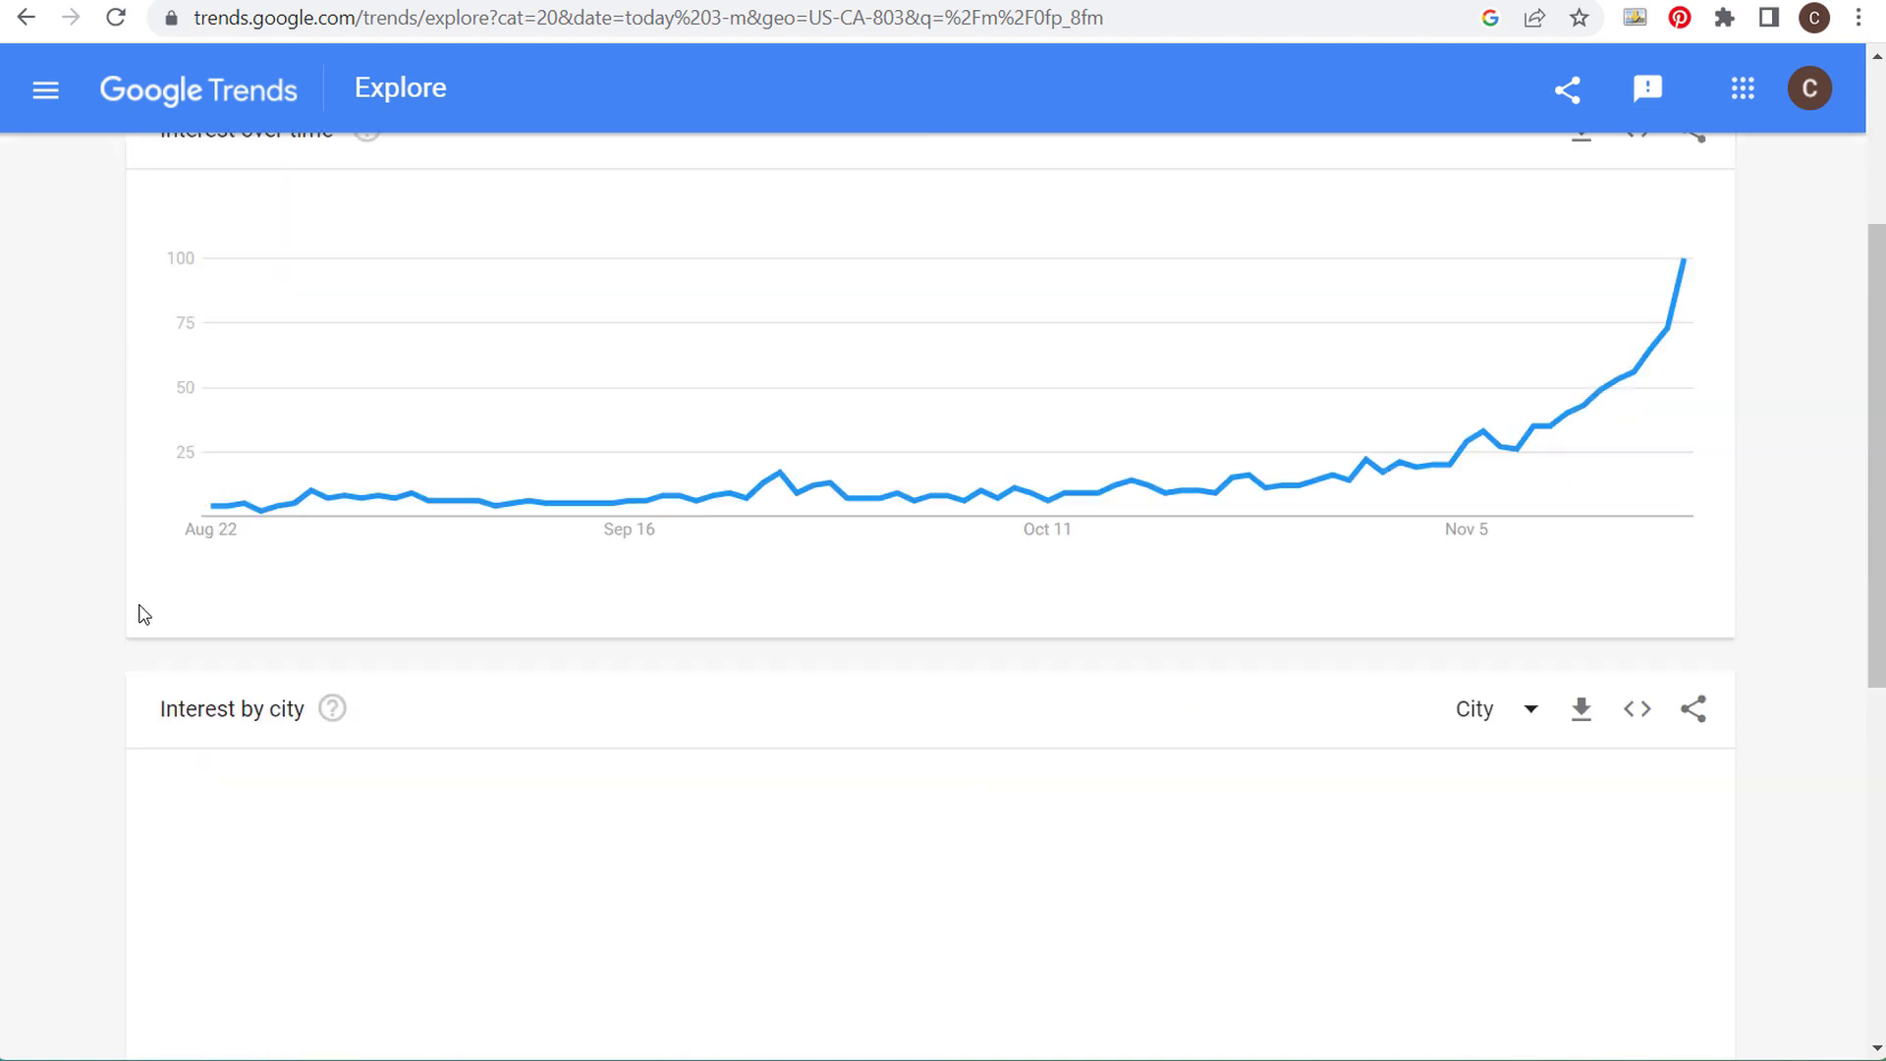
pyautogui.scroll(5, 160, 643)
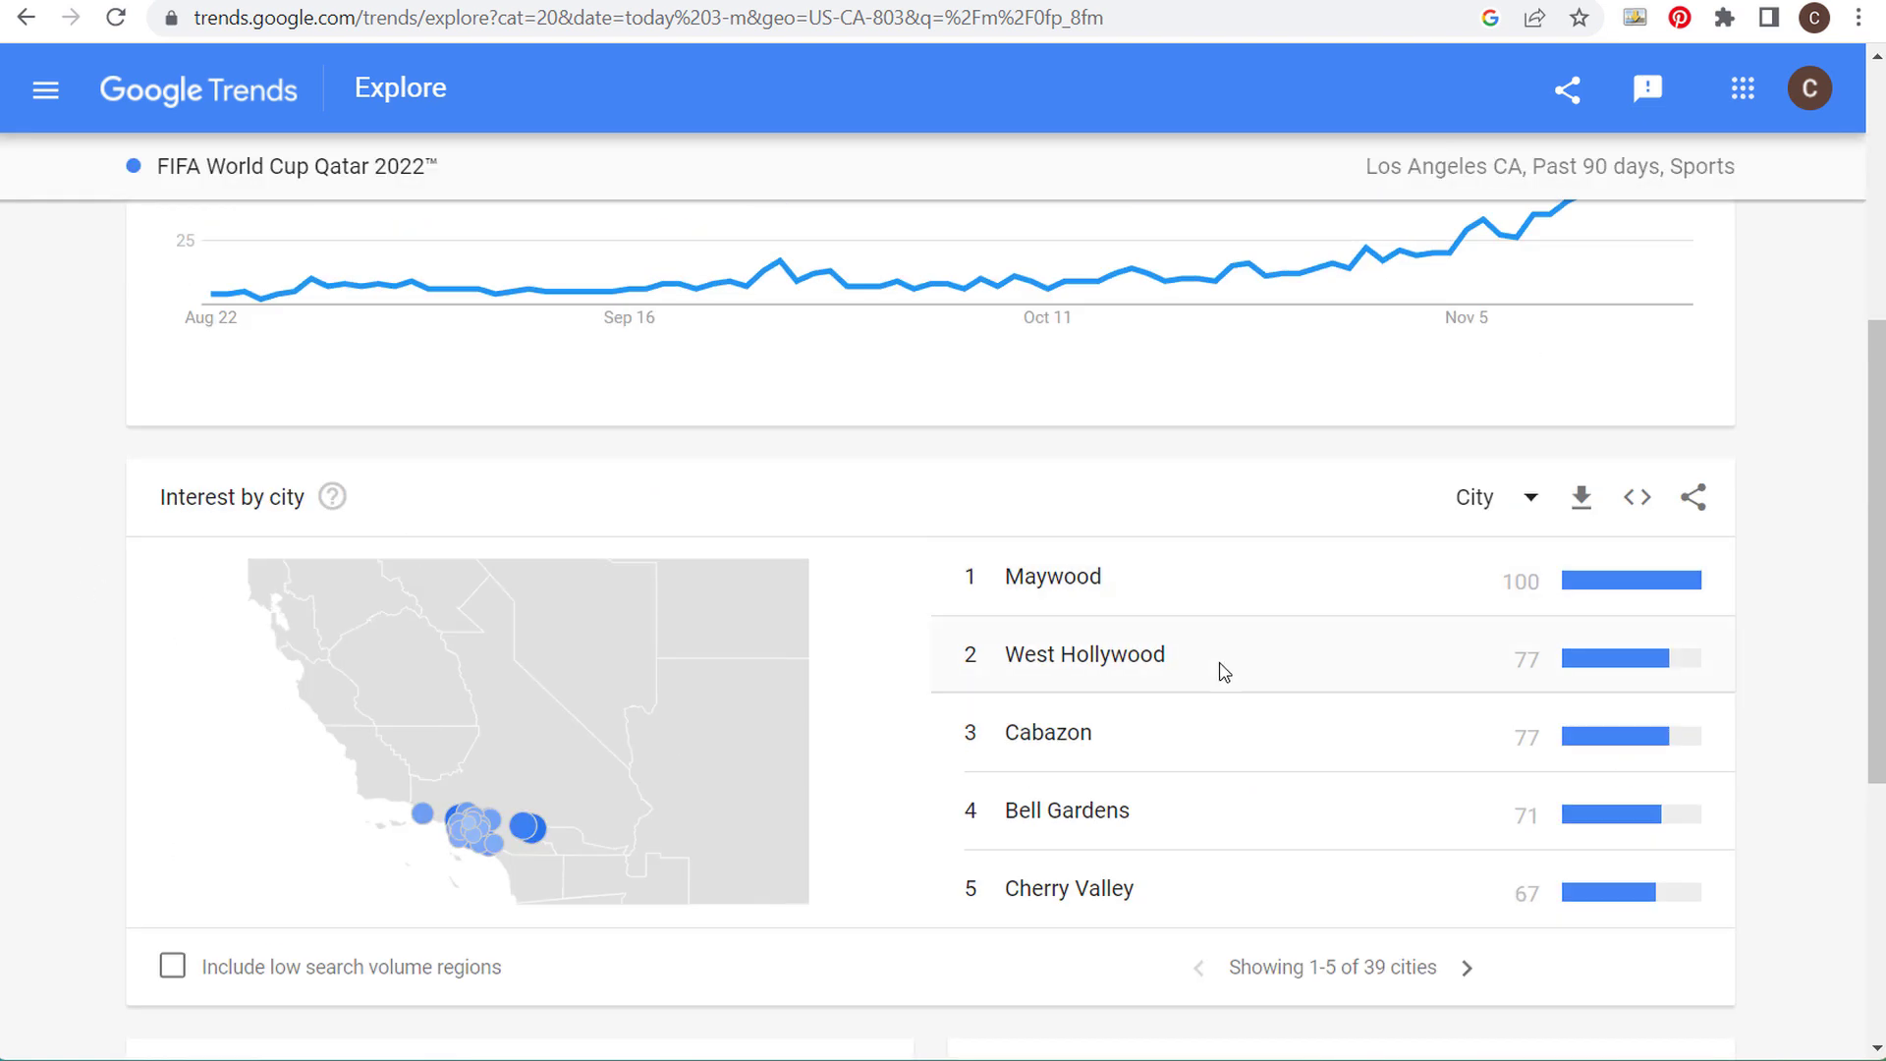
pyautogui.scroll(6, 160, 484)
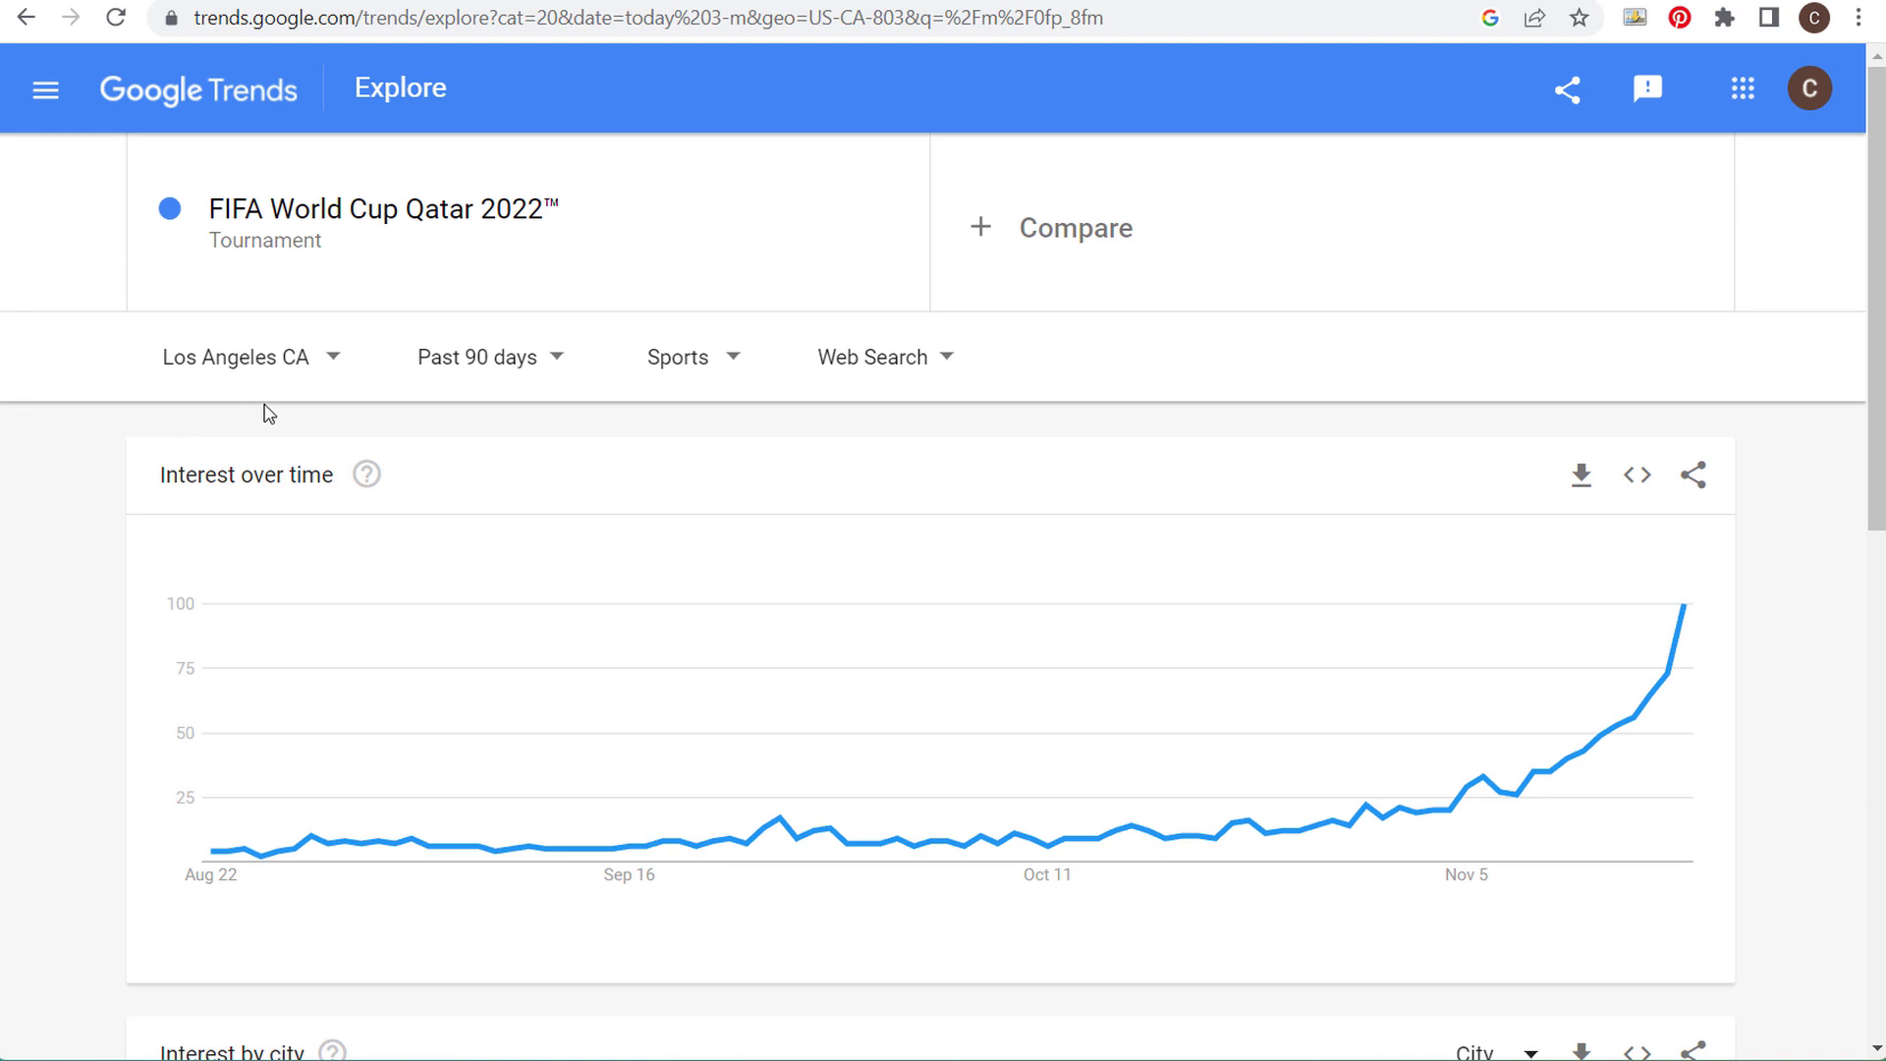
pyautogui.click(496, 364)
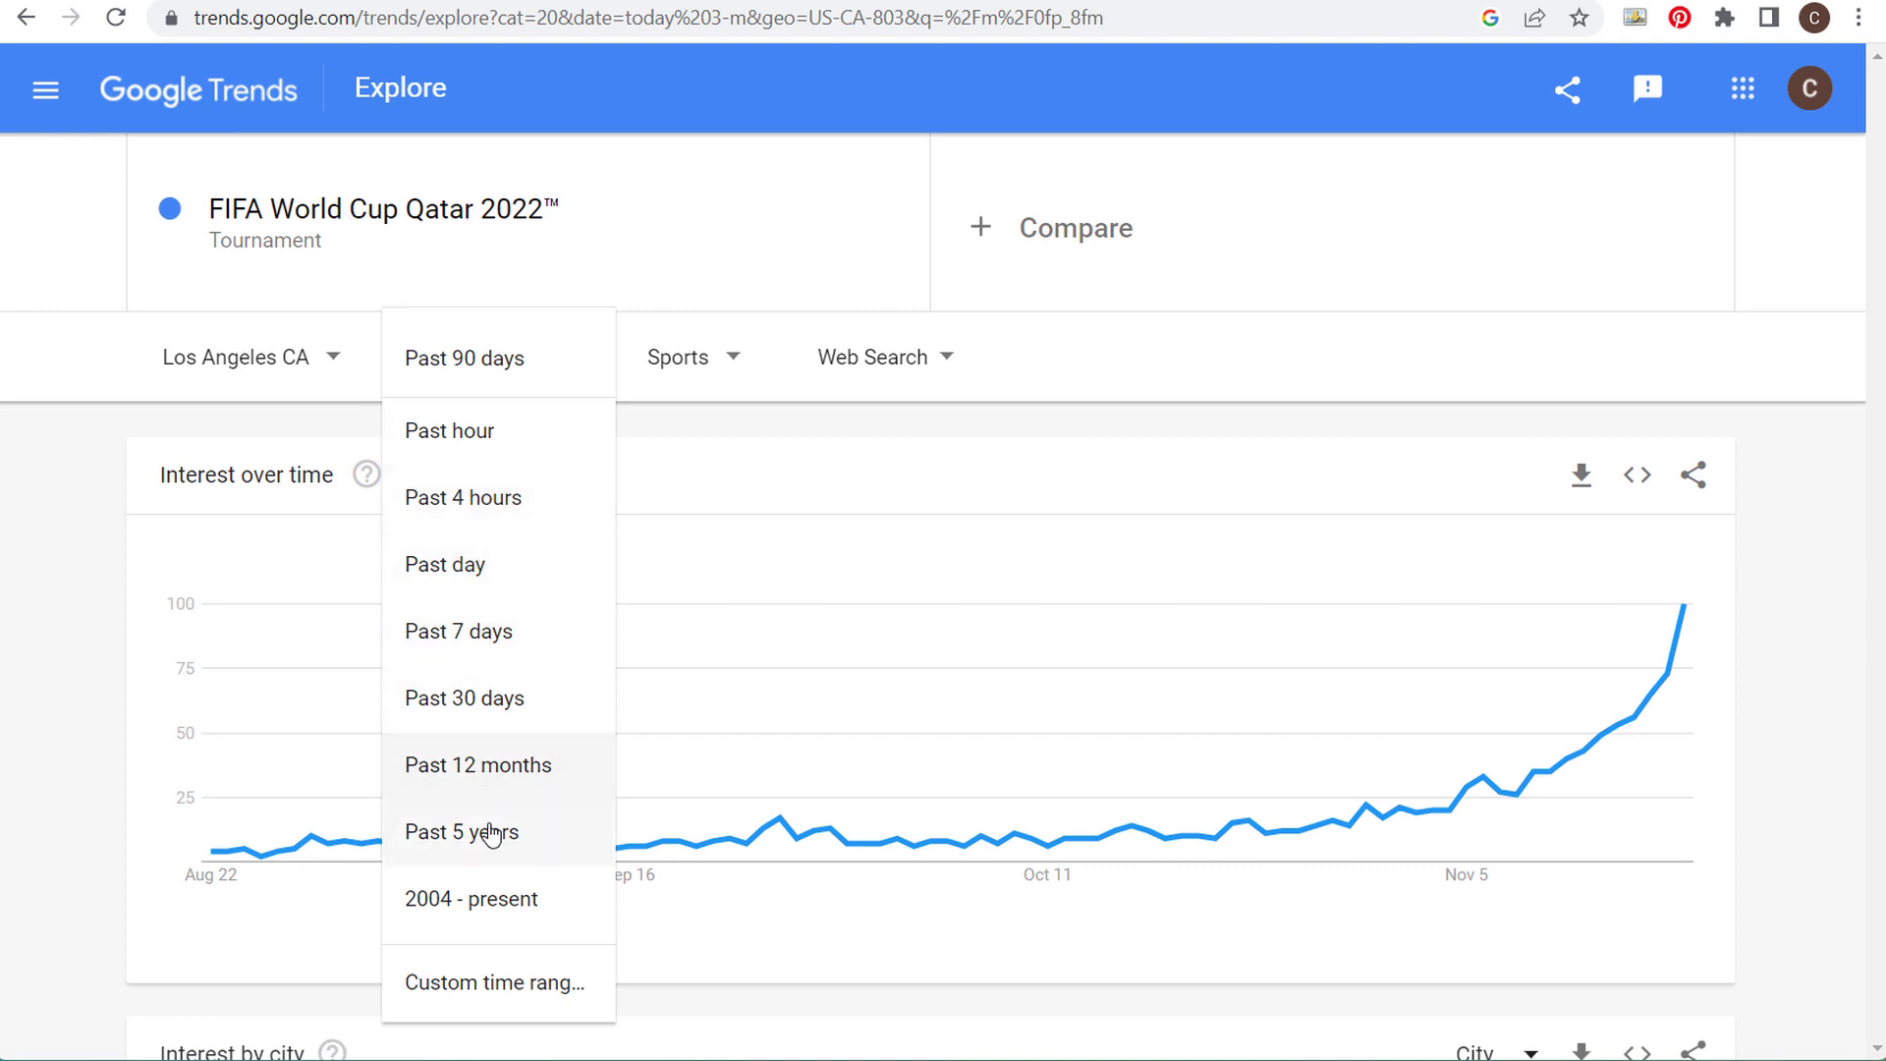
pyautogui.click(494, 898)
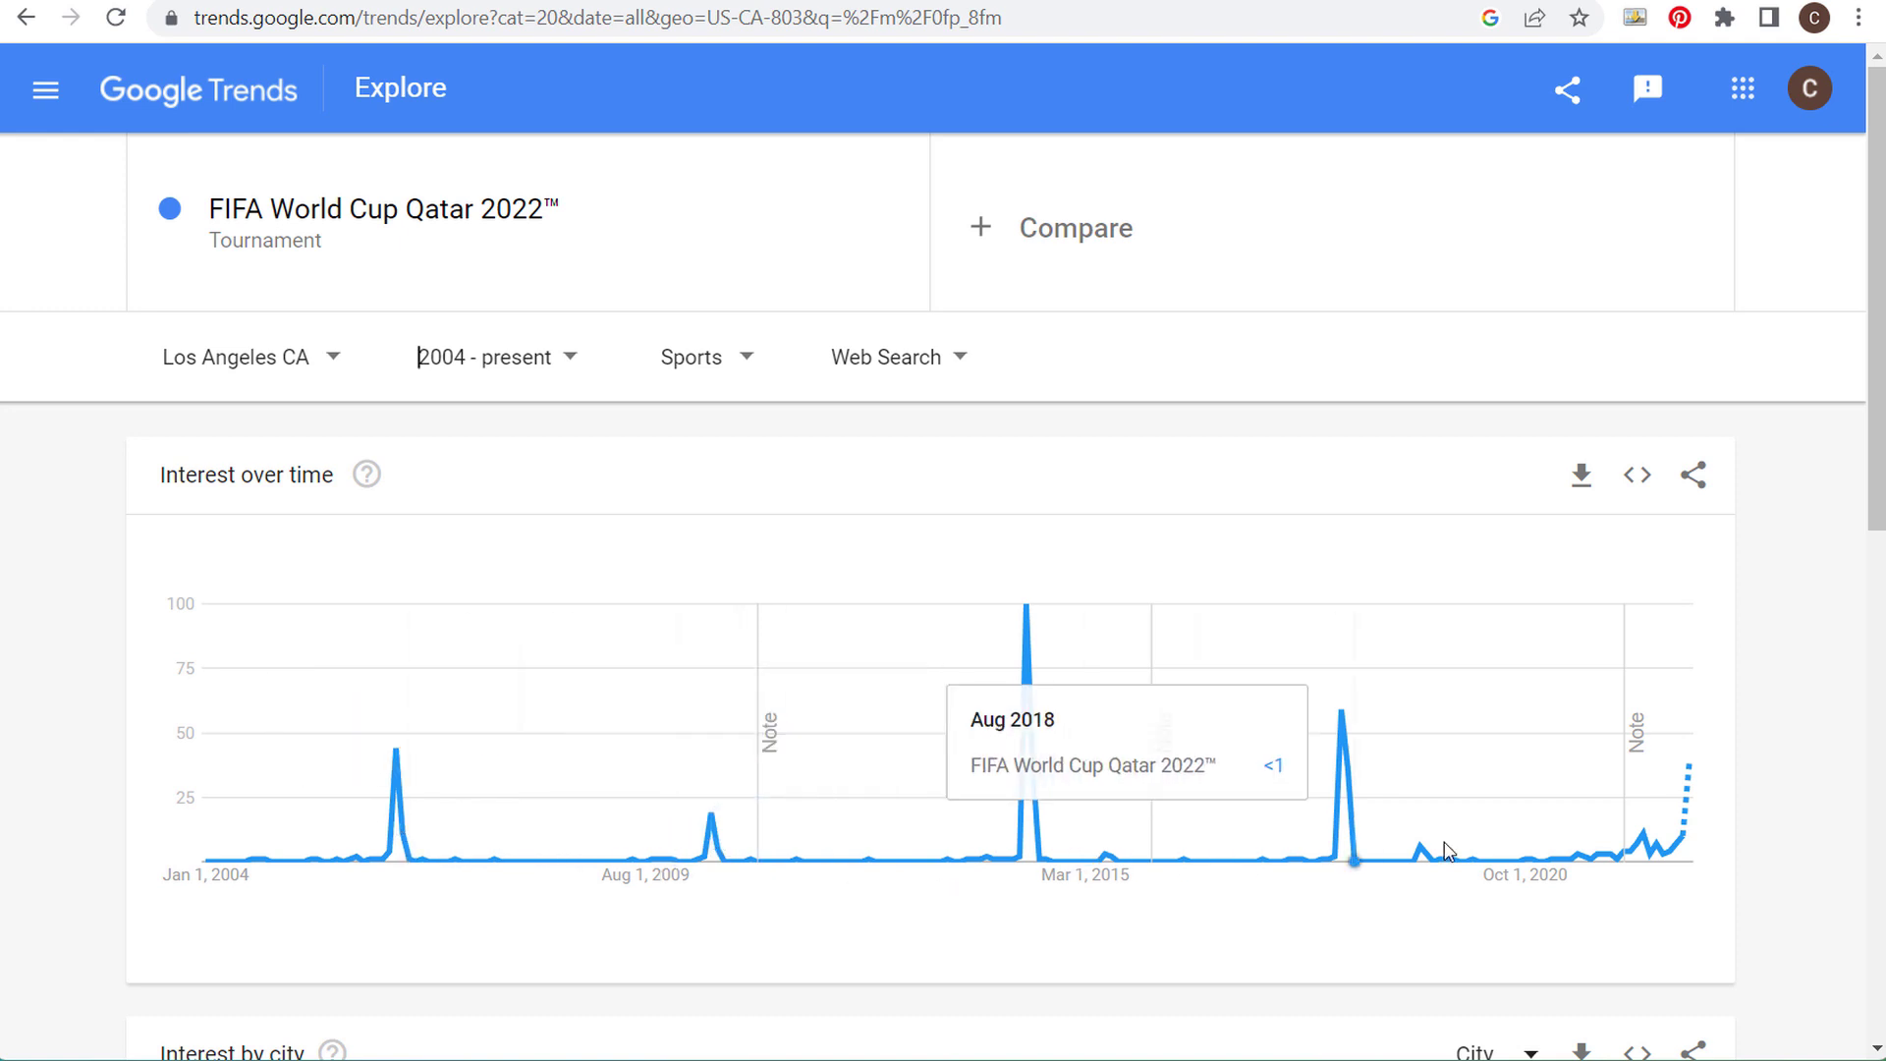
pyautogui.click(703, 379)
pyautogui.click(1312, 425)
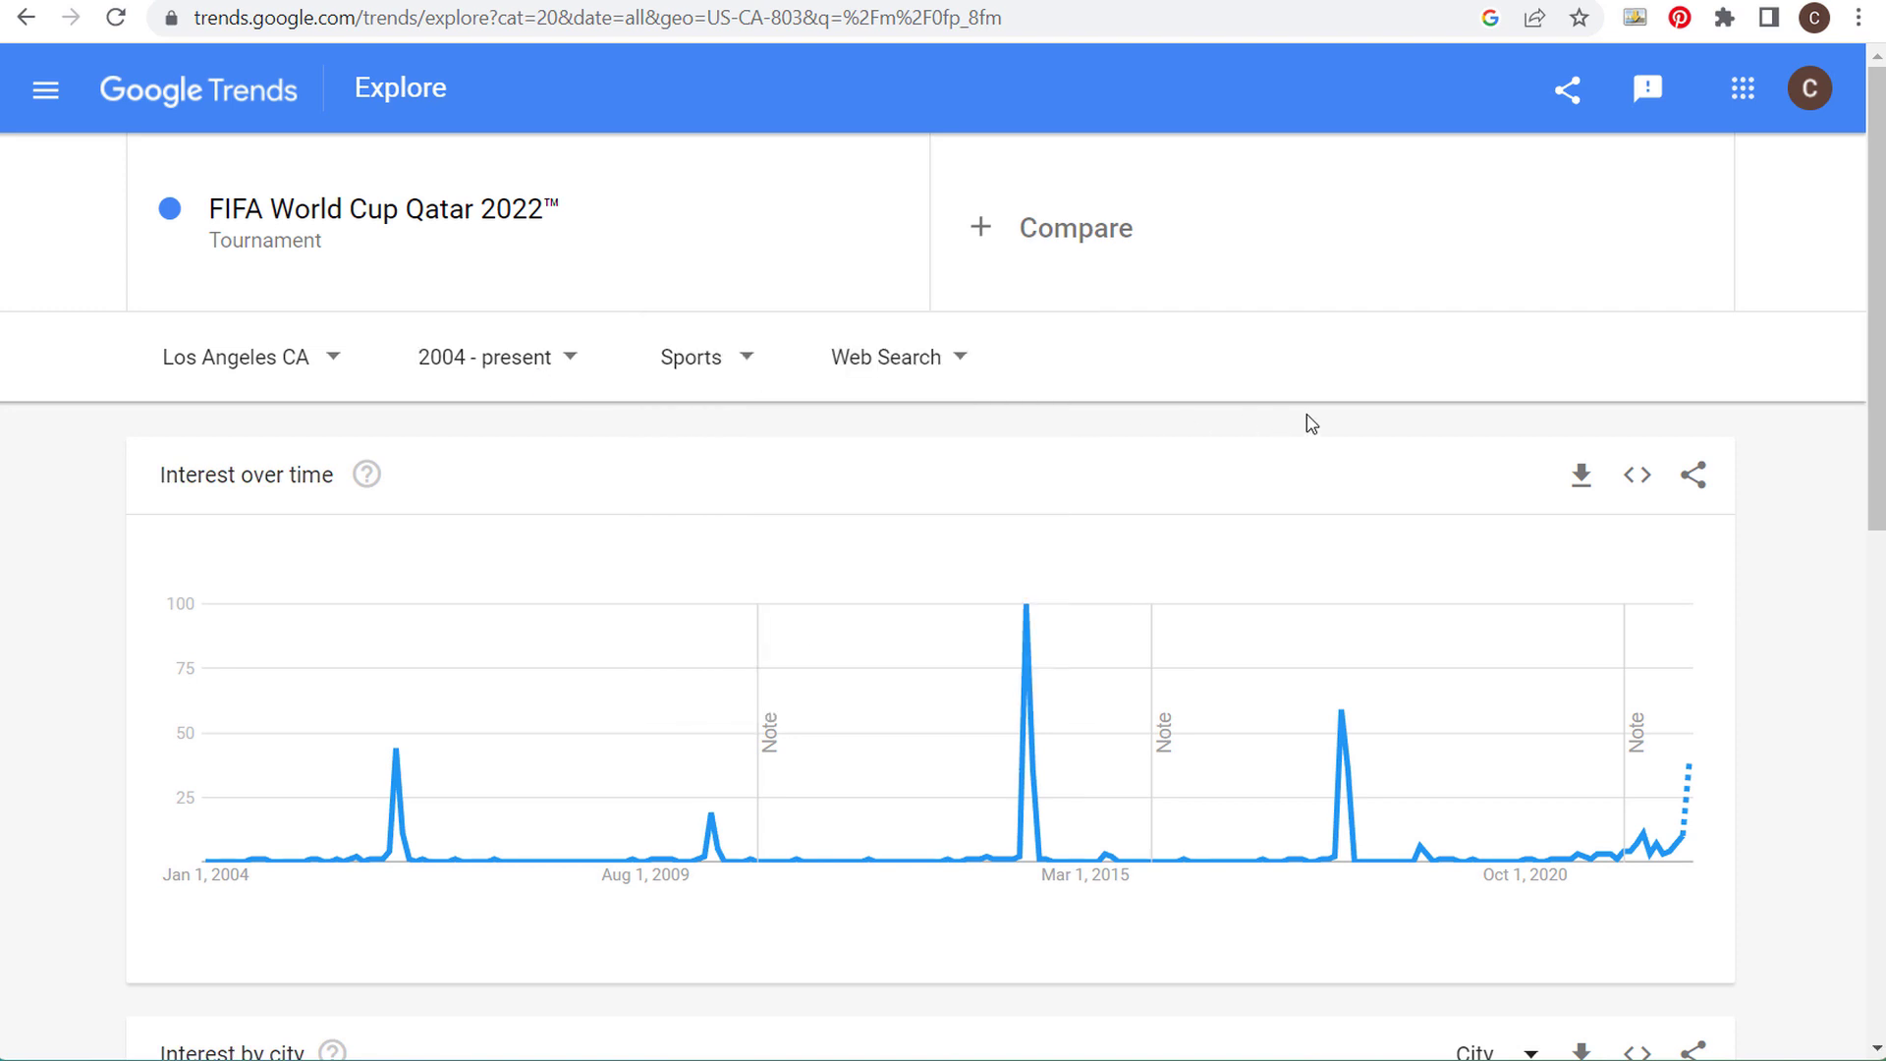
pyautogui.click(919, 354)
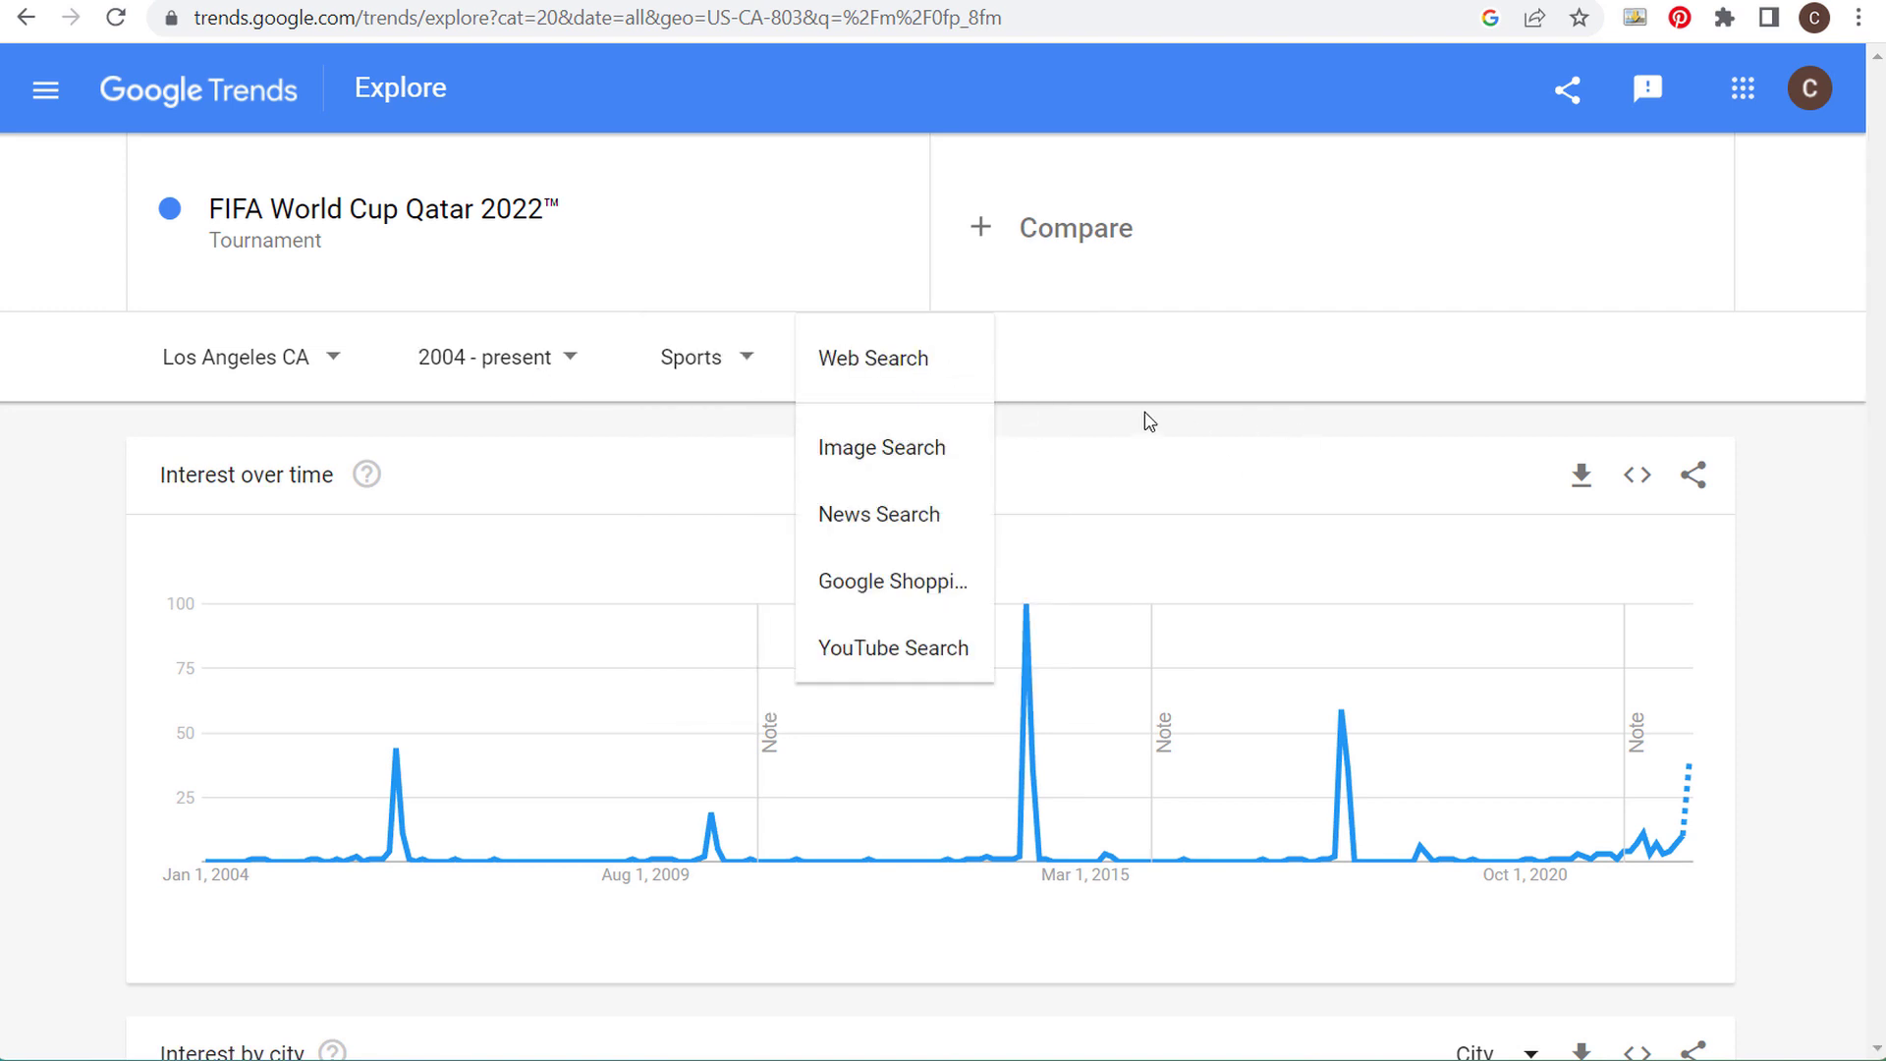
pyautogui.click(998, 387)
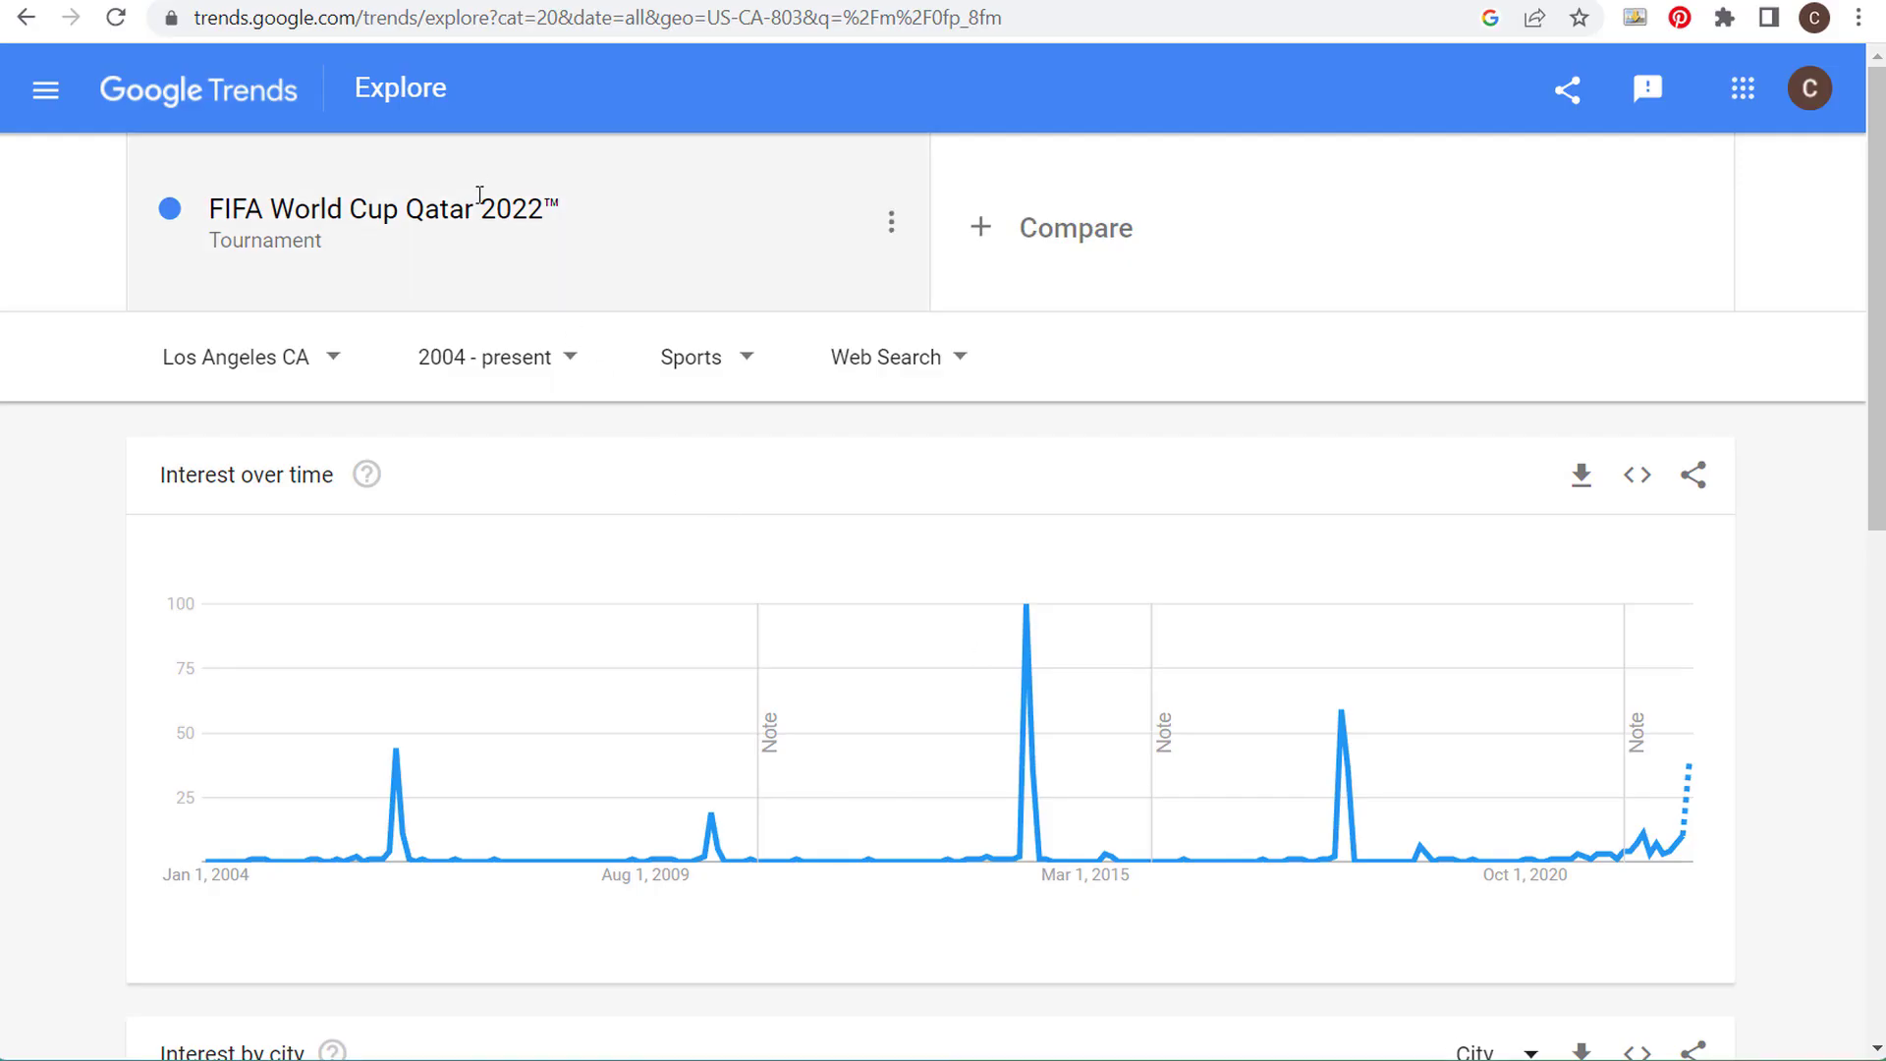
# - Search for baseball in place of the FIFA World Cup topic and choose the Baseball topic labelled Sports
pyautogui.click(479, 197)
pyautogui.write('baseball')
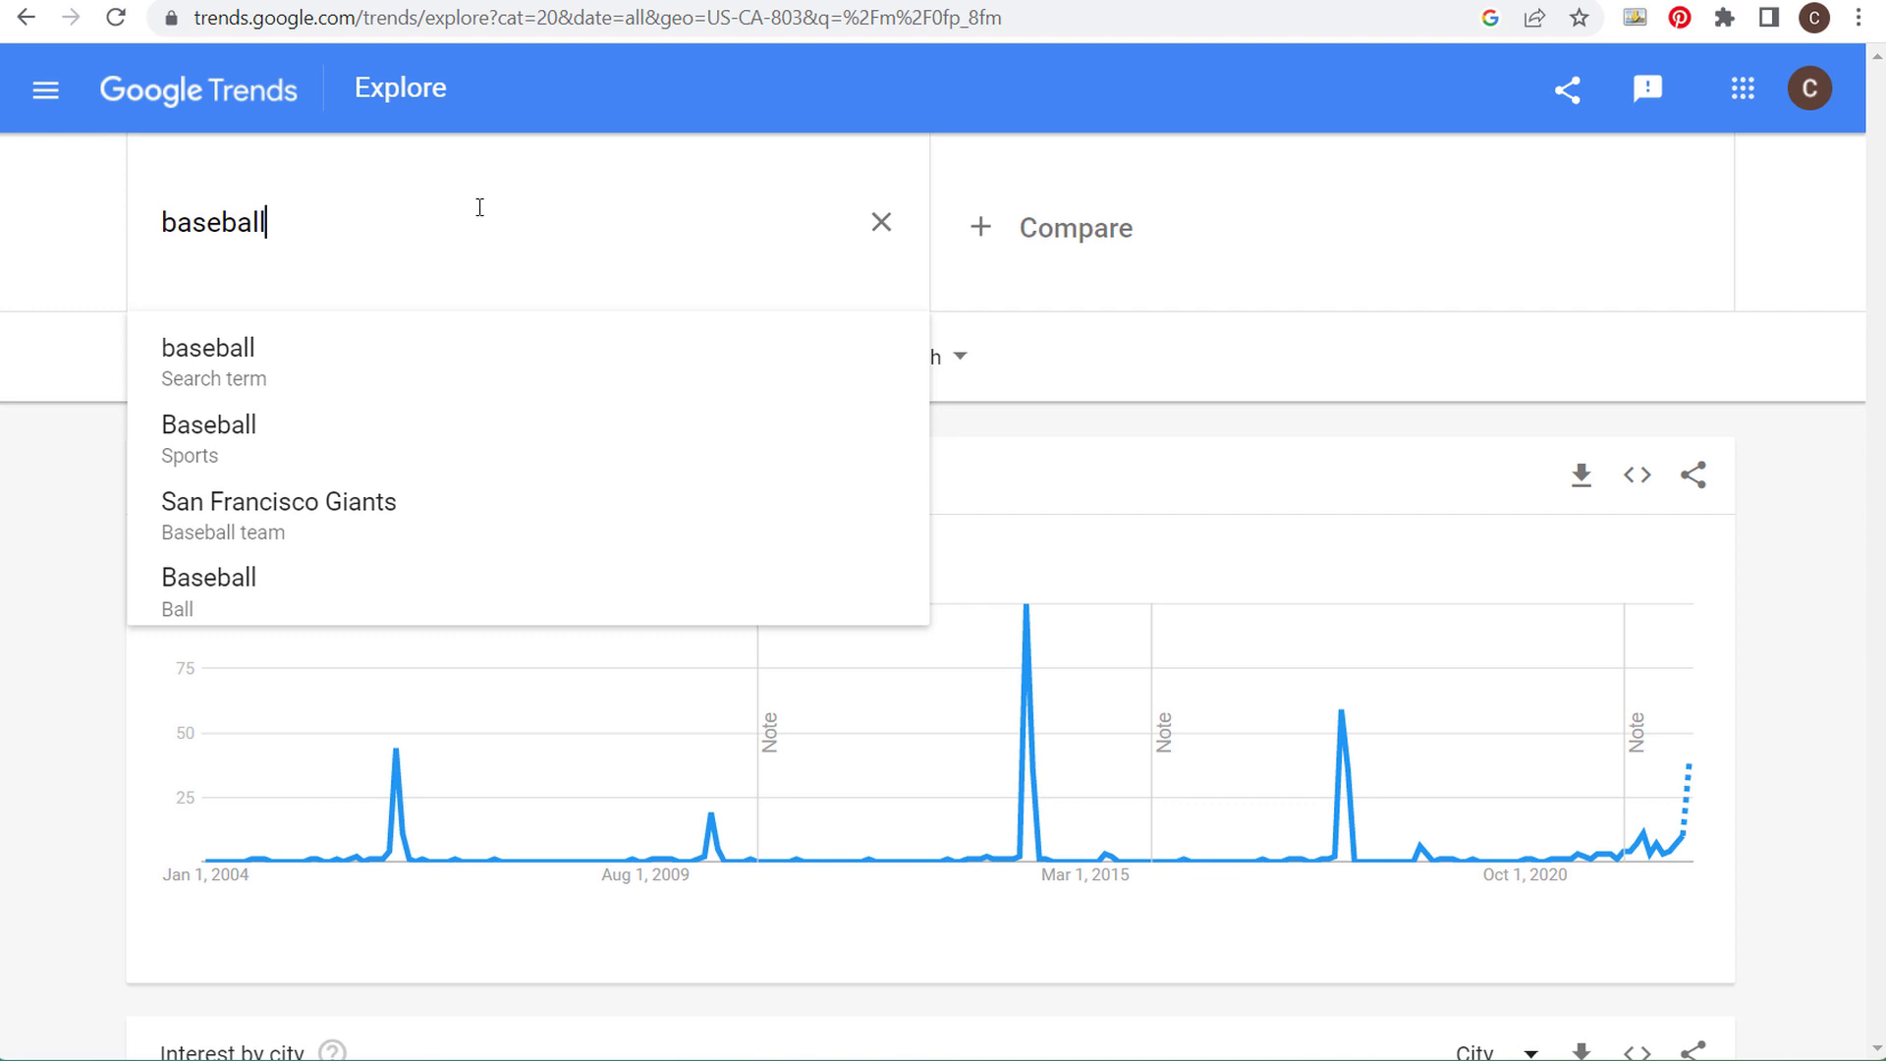
pyautogui.click(292, 438)
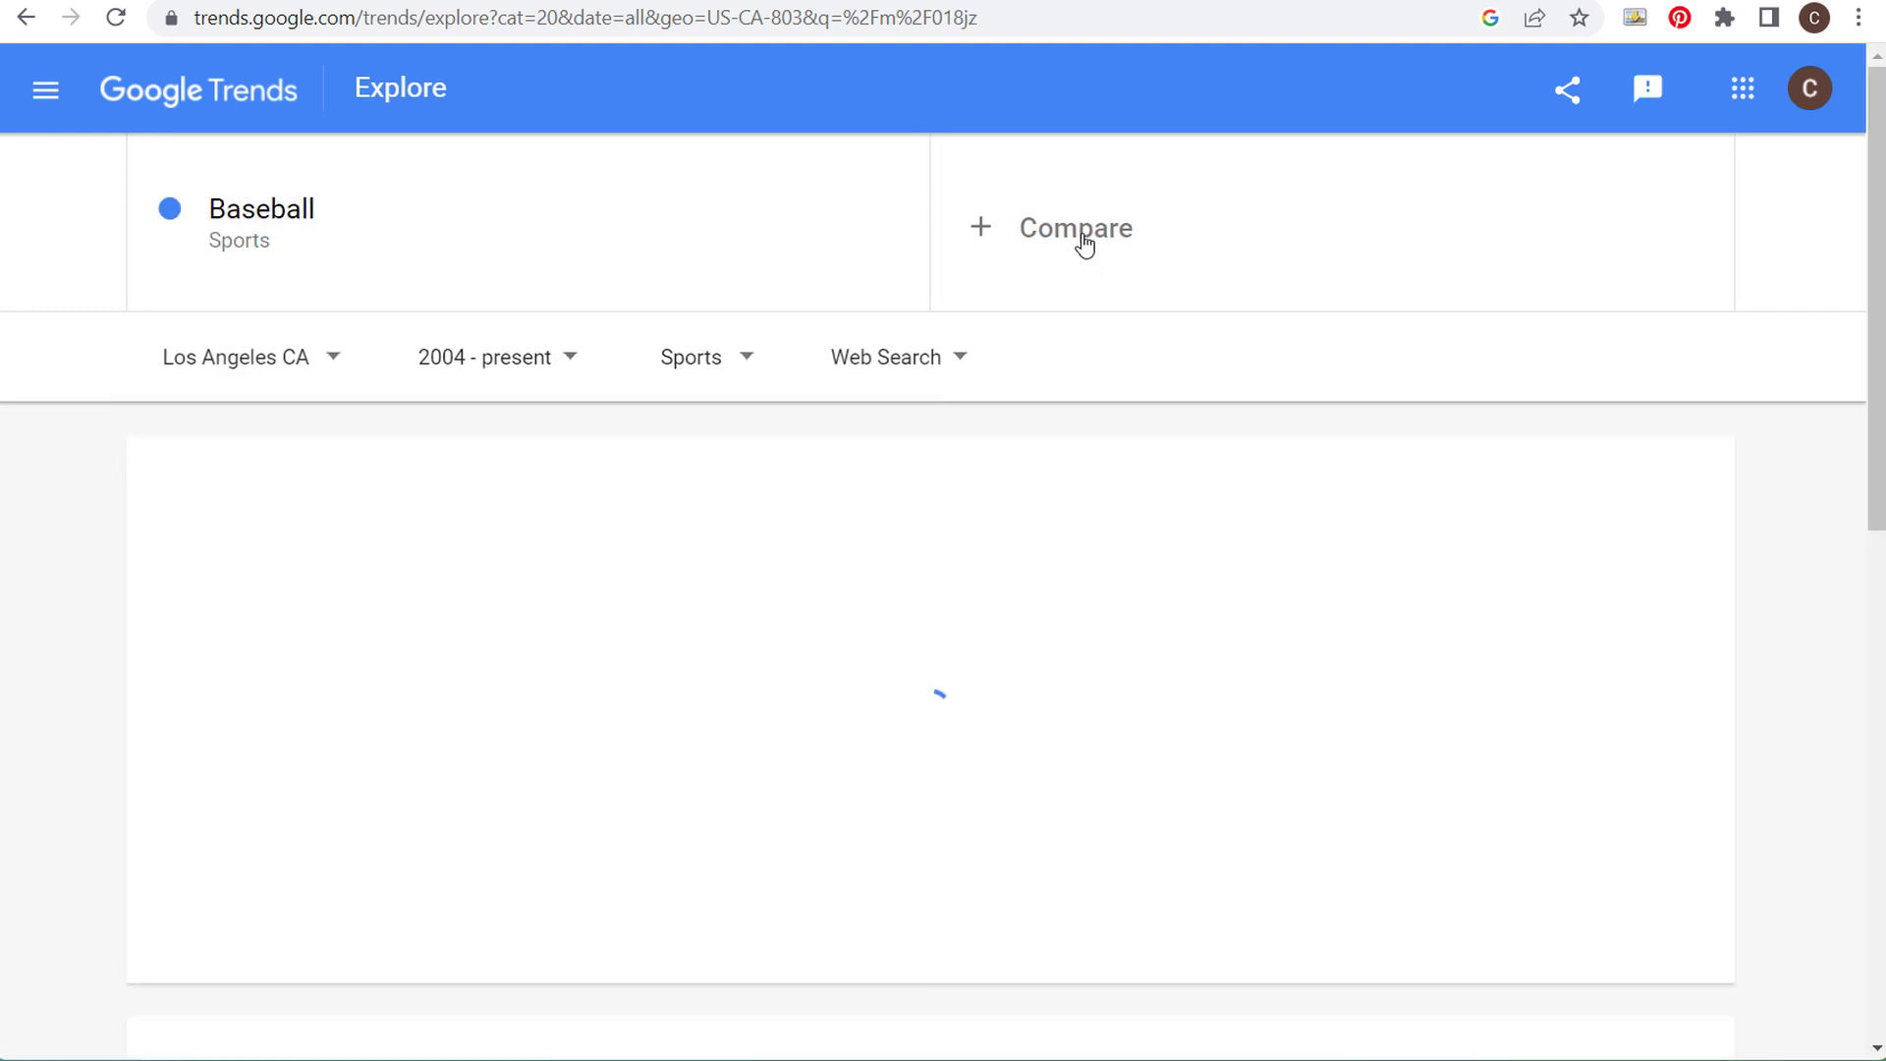
# - Add a comparison with basketball, choosing the Basketball topic labelled Sports
pyautogui.click(1084, 244)
pyautogui.write('basketball')
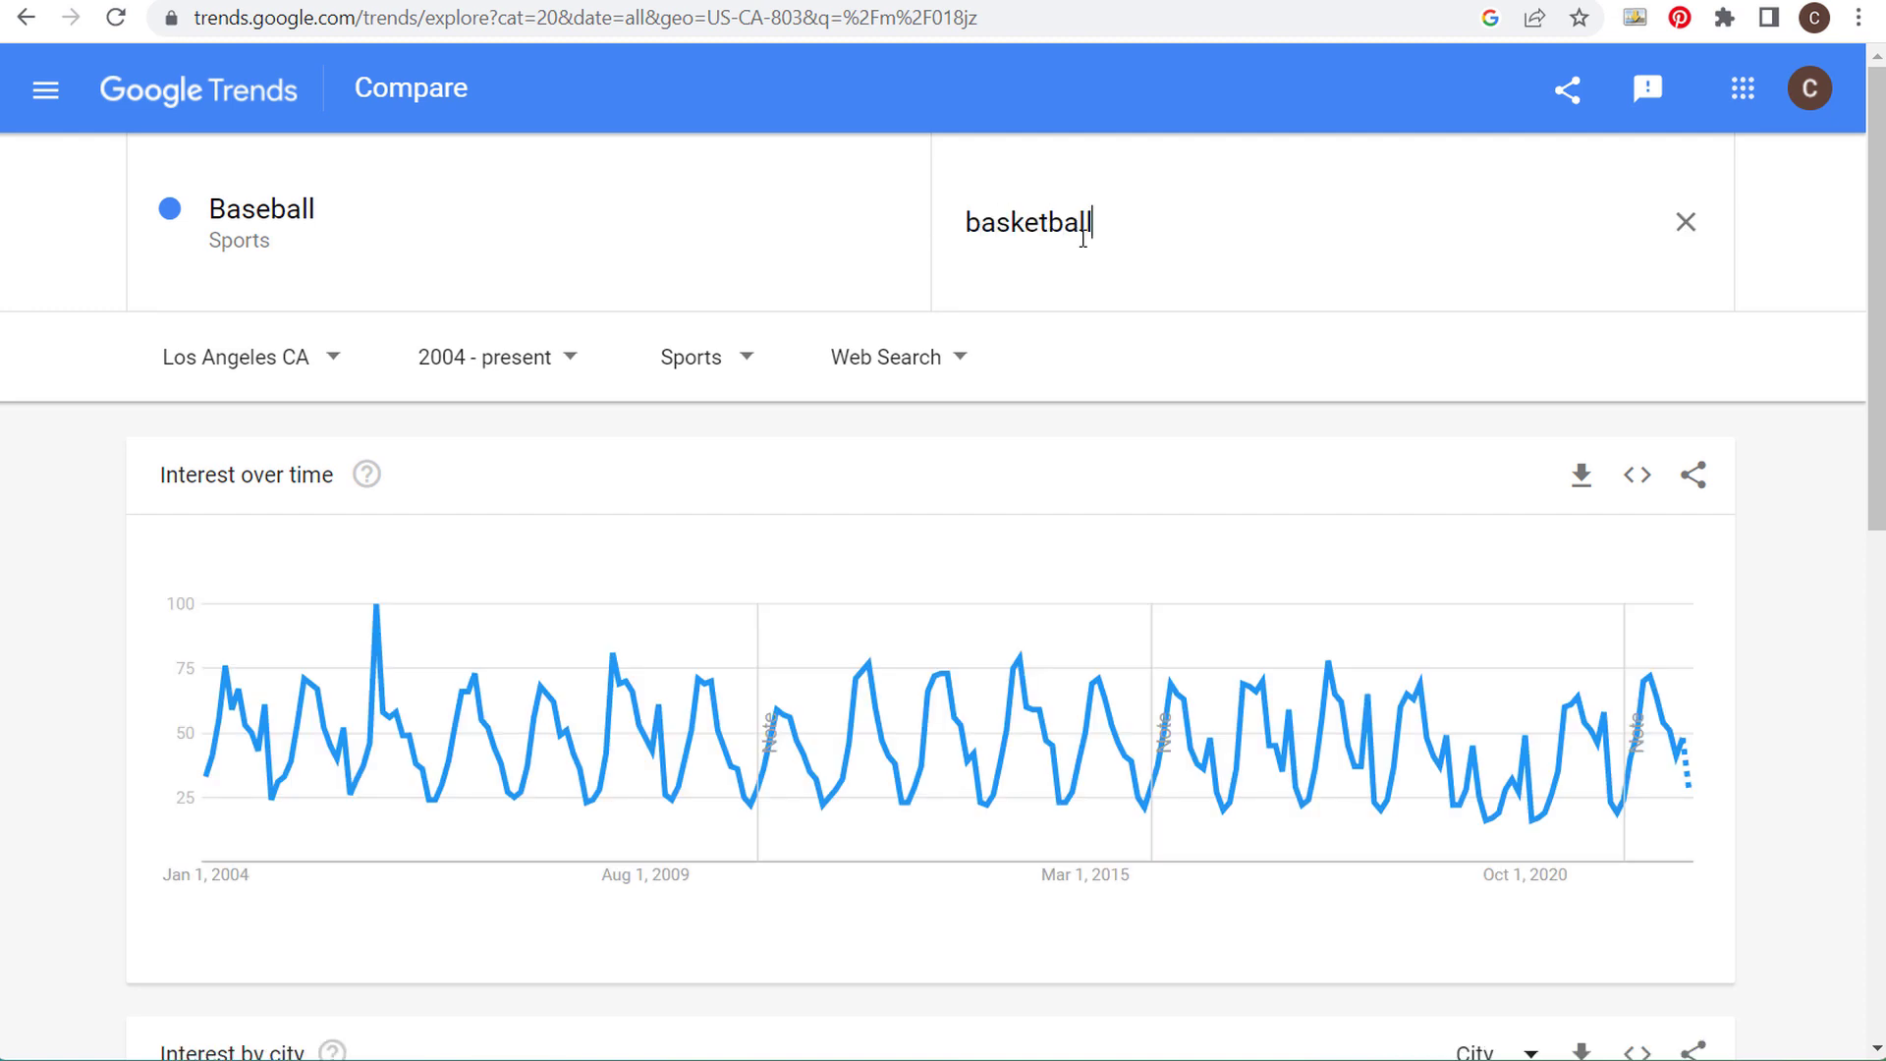
pyautogui.click(1073, 437)
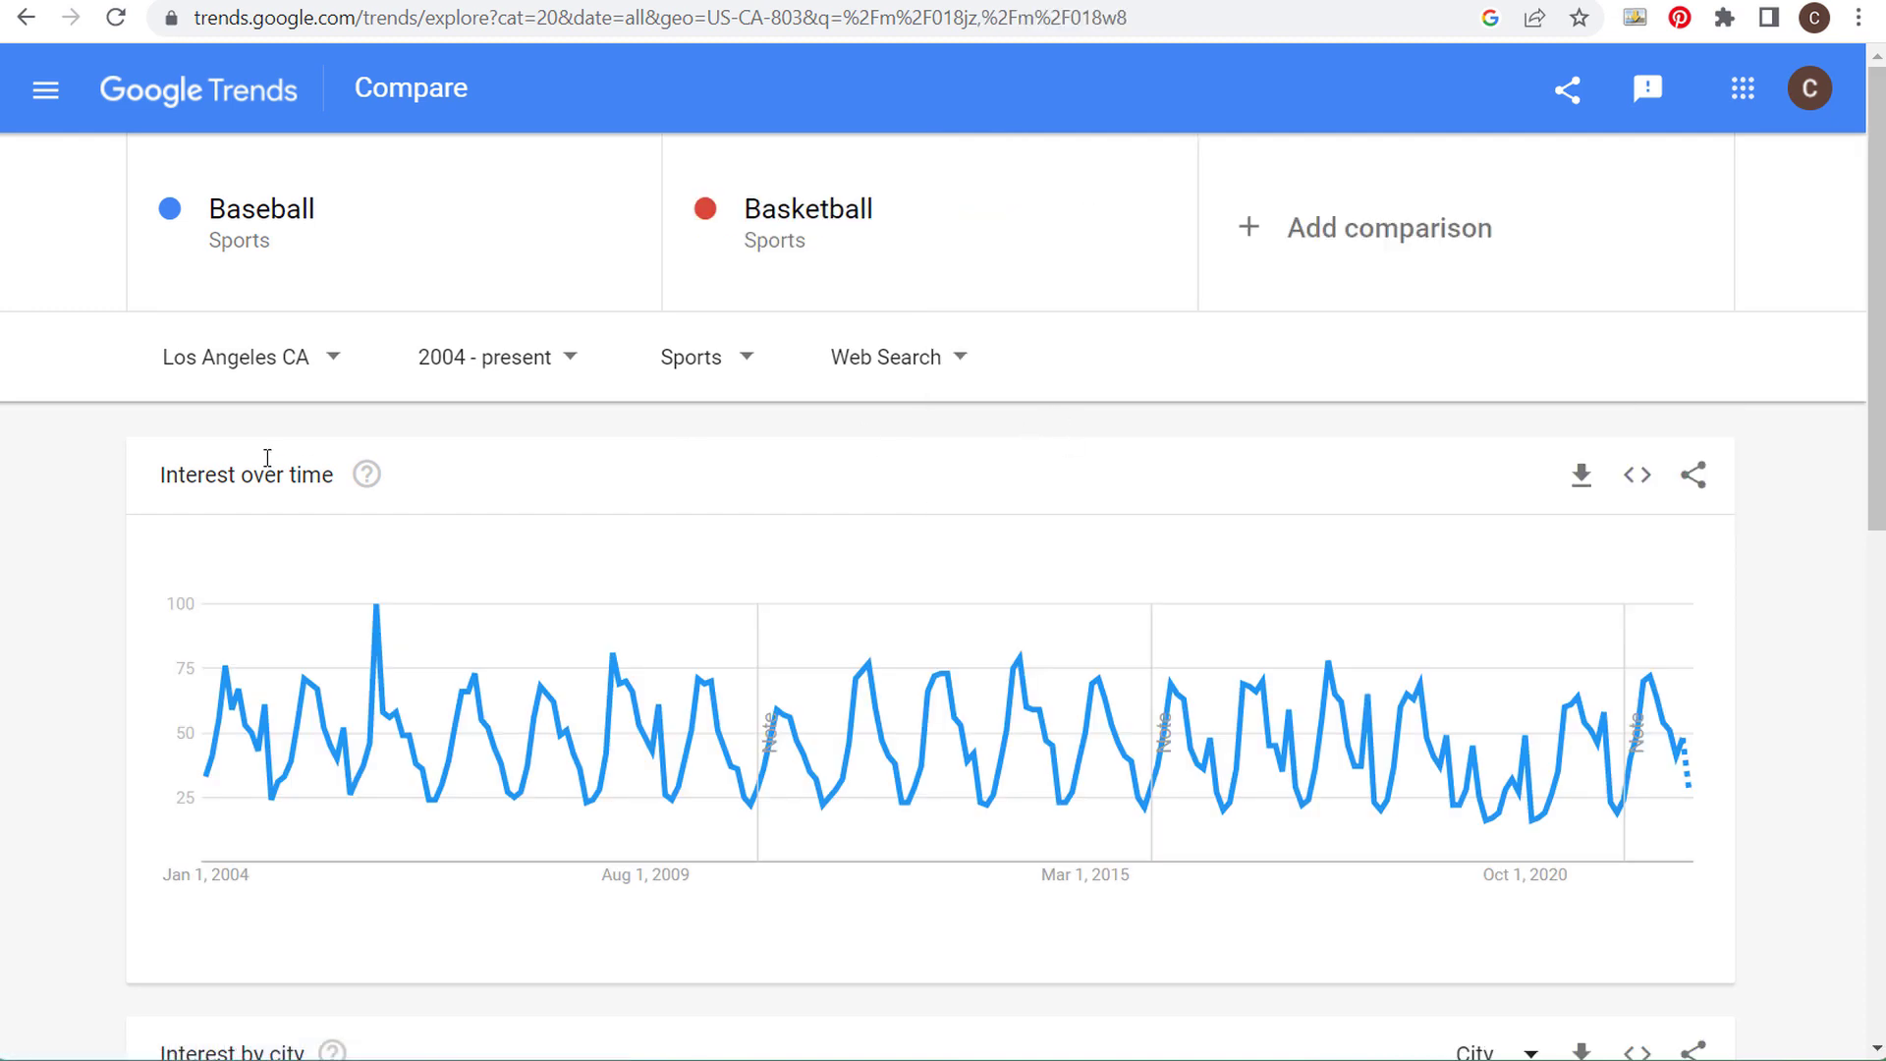
# - Change the region filter of the Baseball and Basketball comparison to United States
pyautogui.click(295, 363)
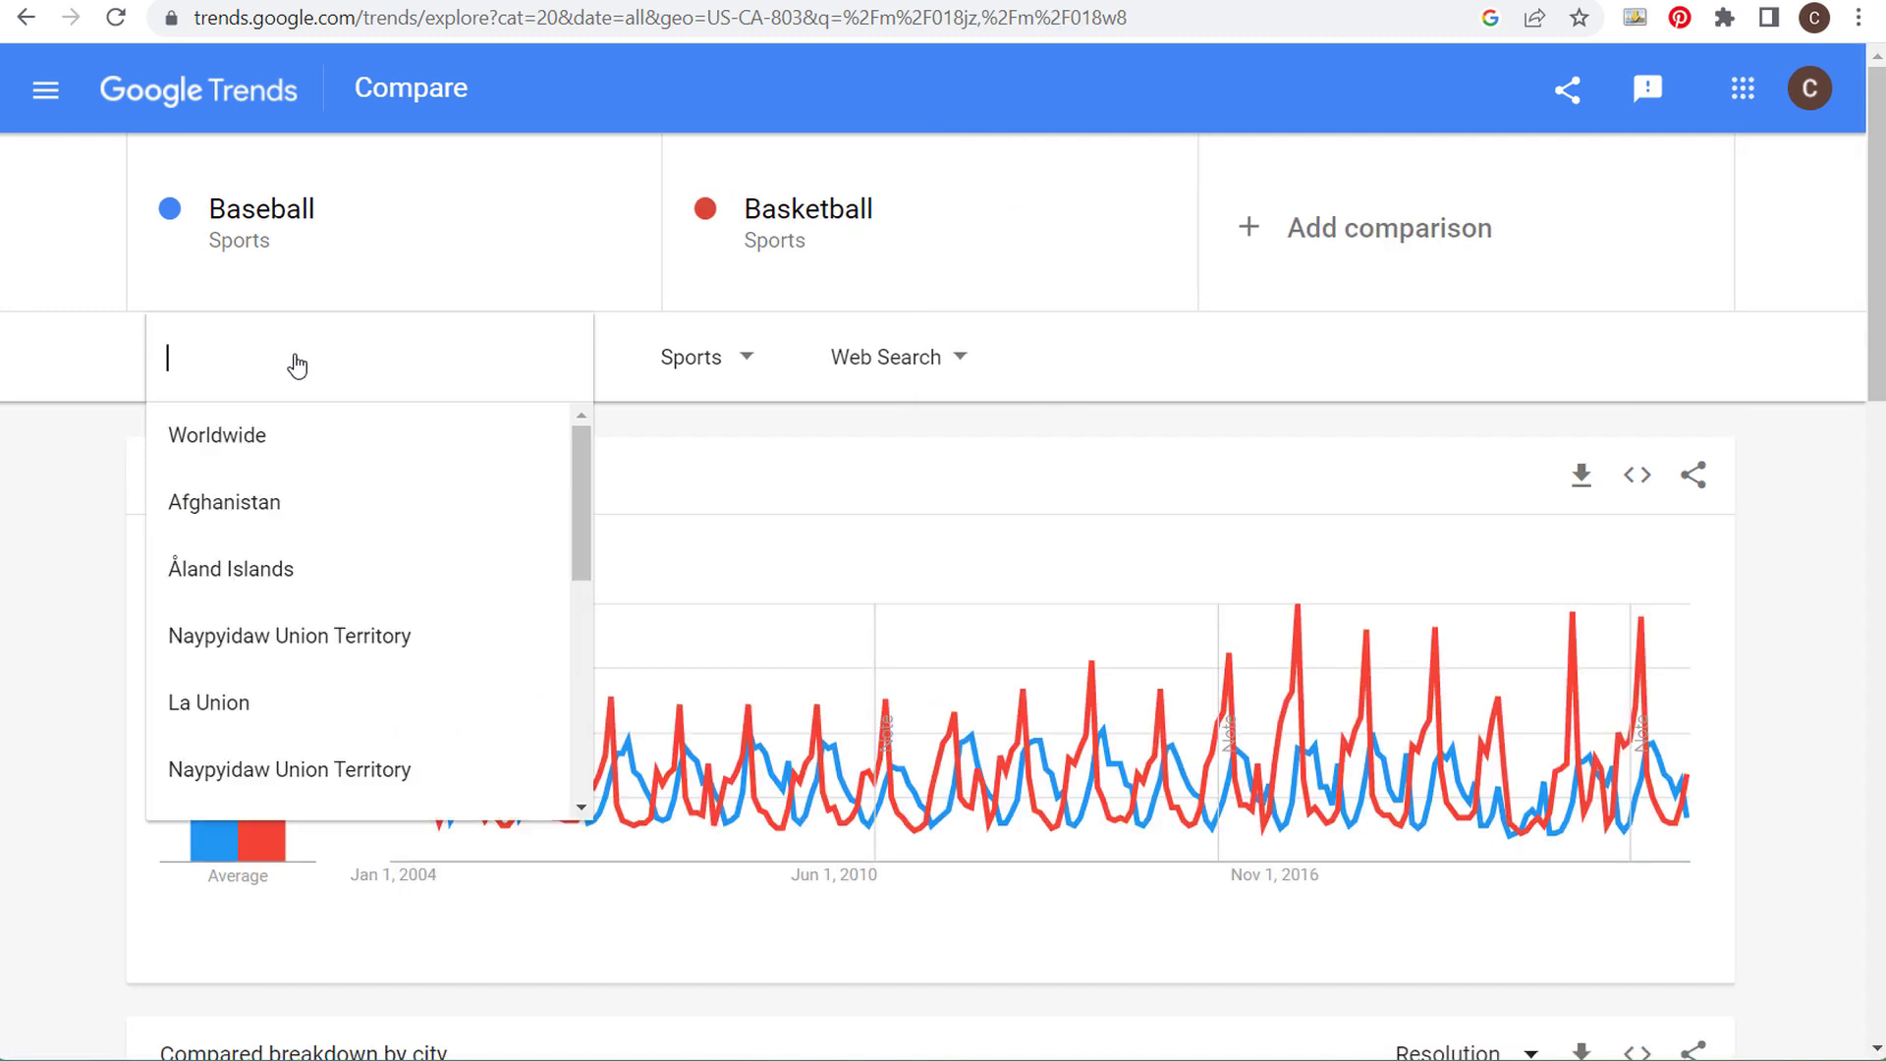
pyautogui.write('united')
pyautogui.click(489, 564)
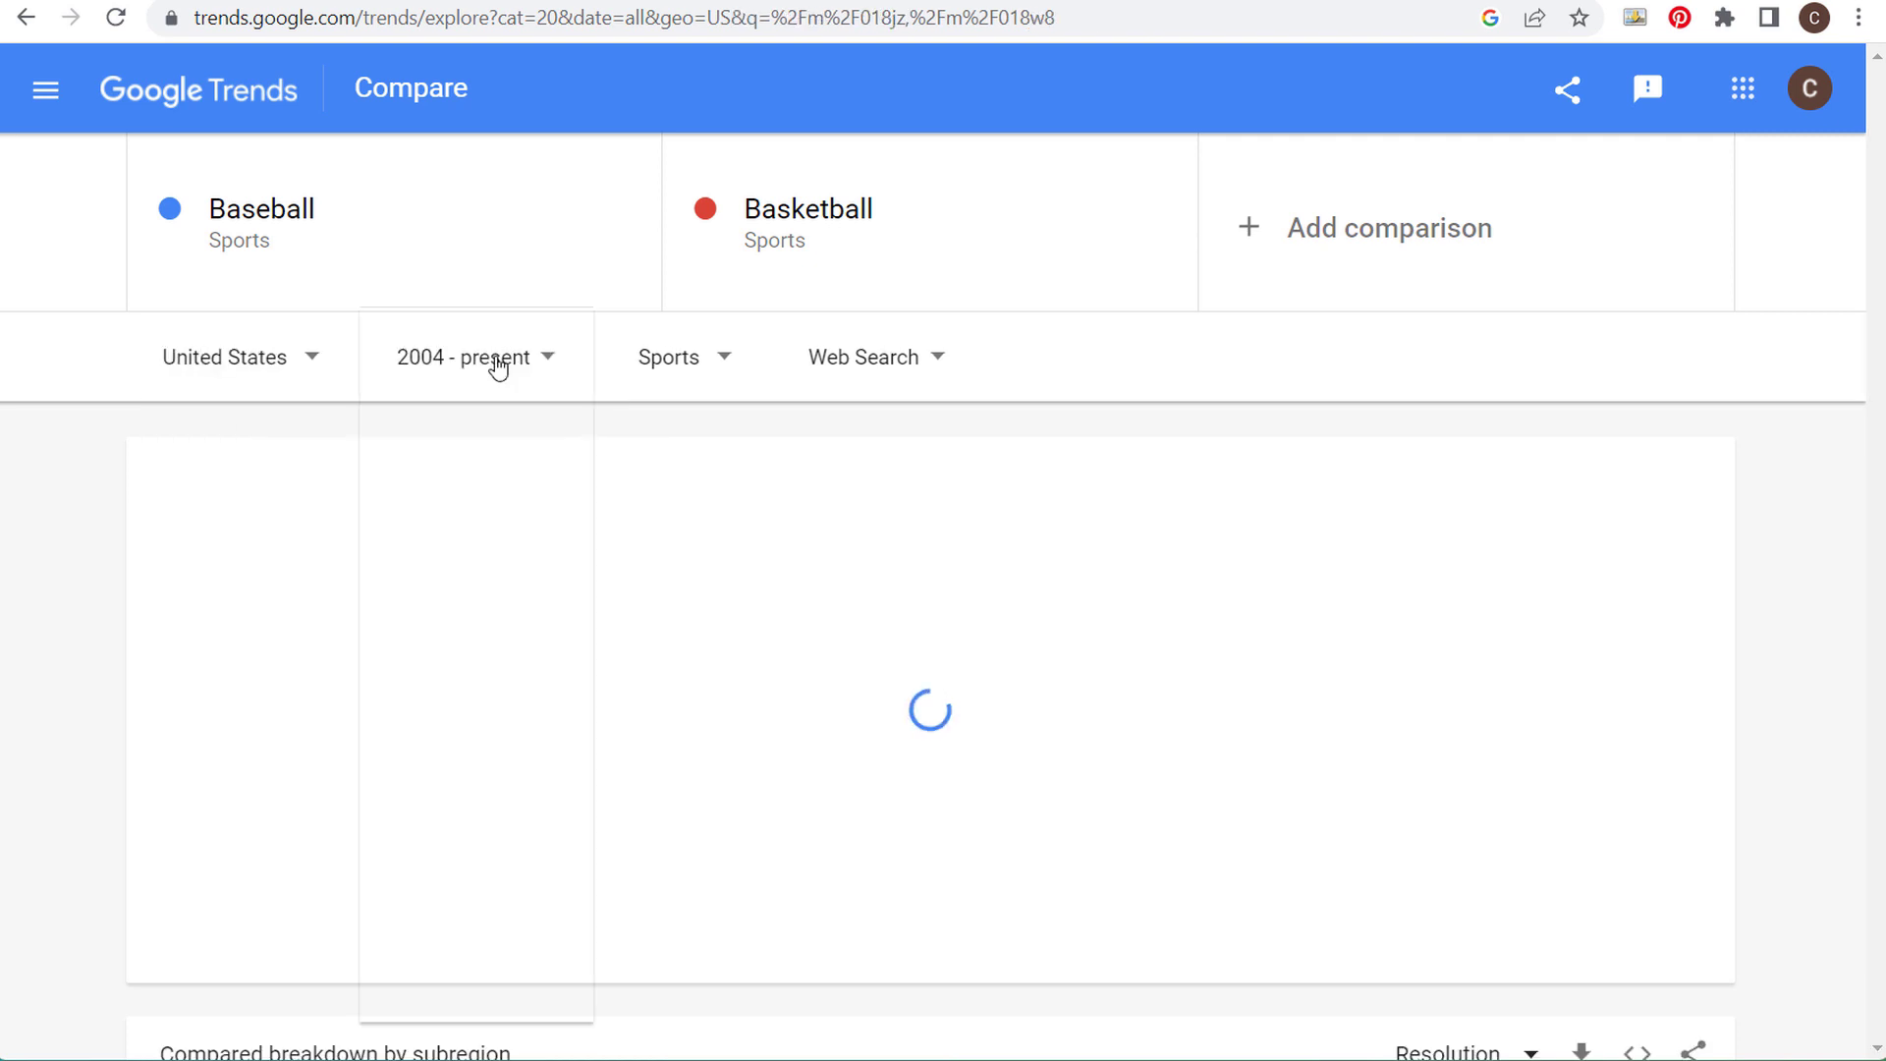
# - View the comparison for the Past 5 years and set the time range back to 2004 - present
pyautogui.click(481, 898)
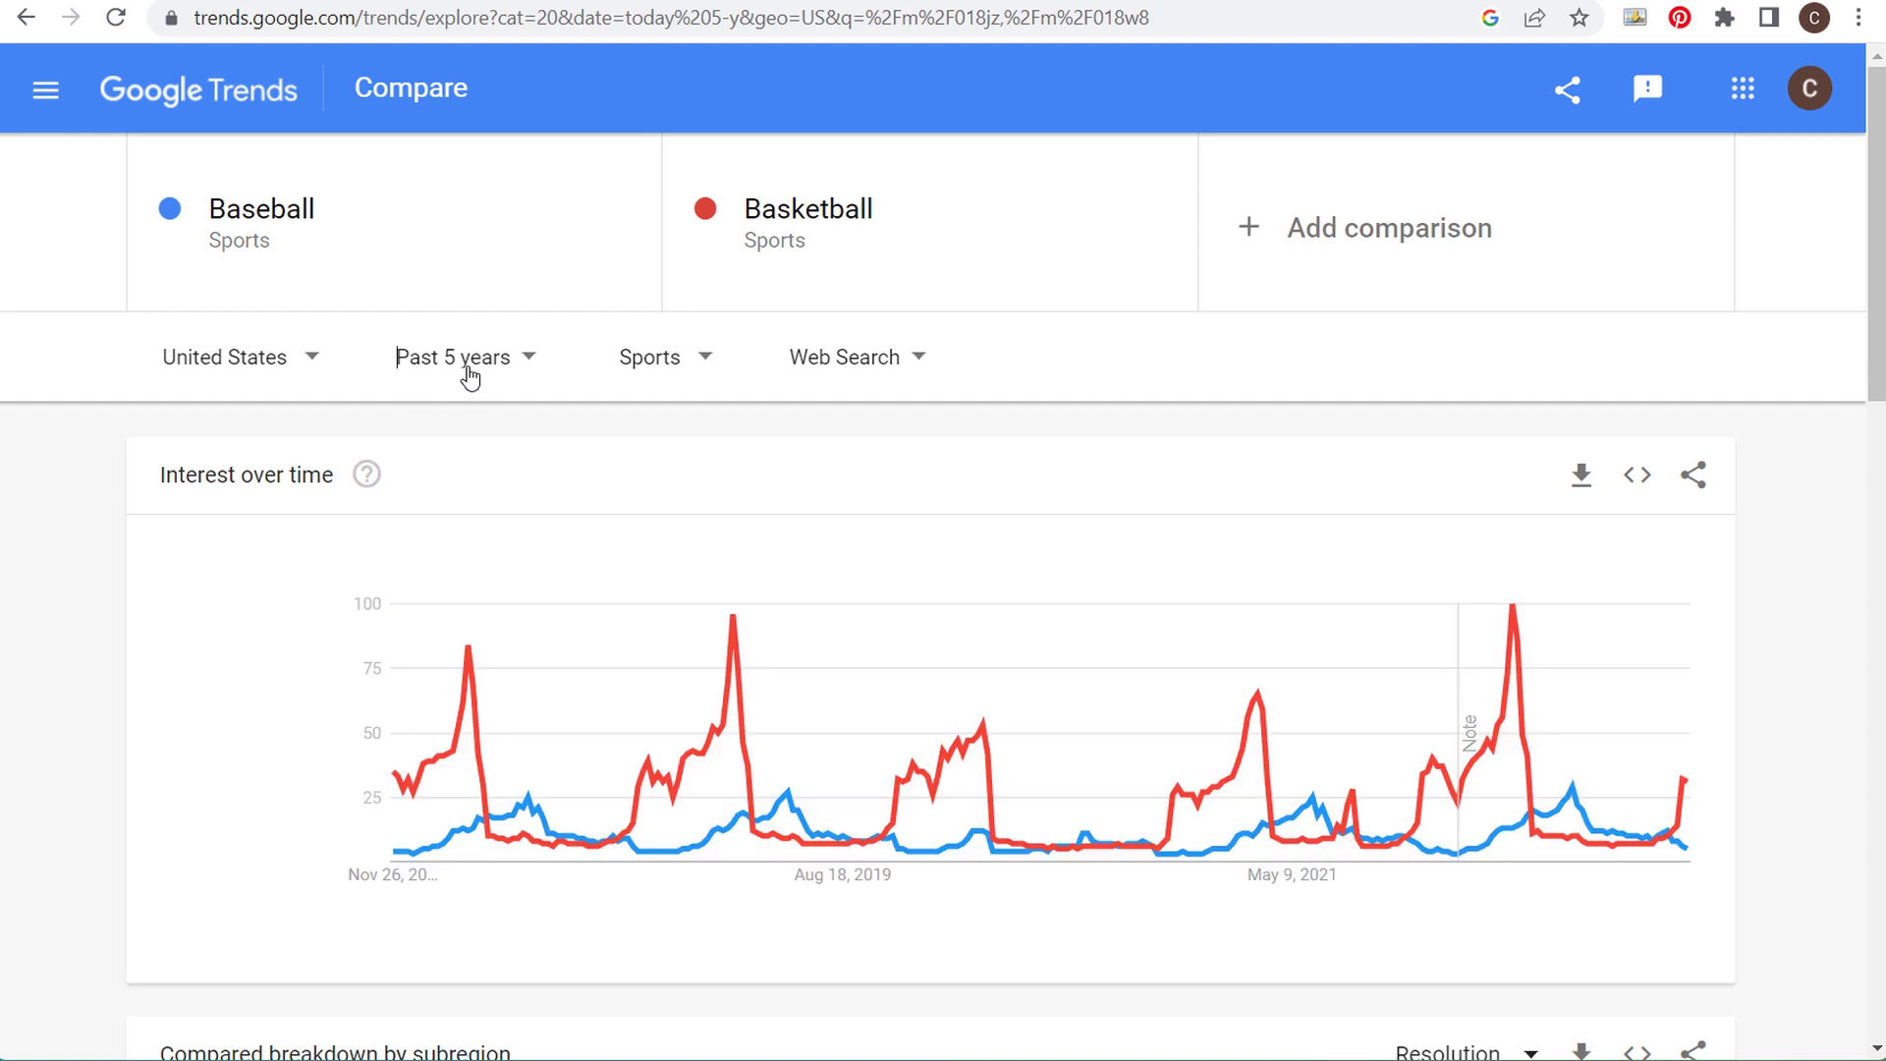
pyautogui.click(472, 368)
pyautogui.click(505, 897)
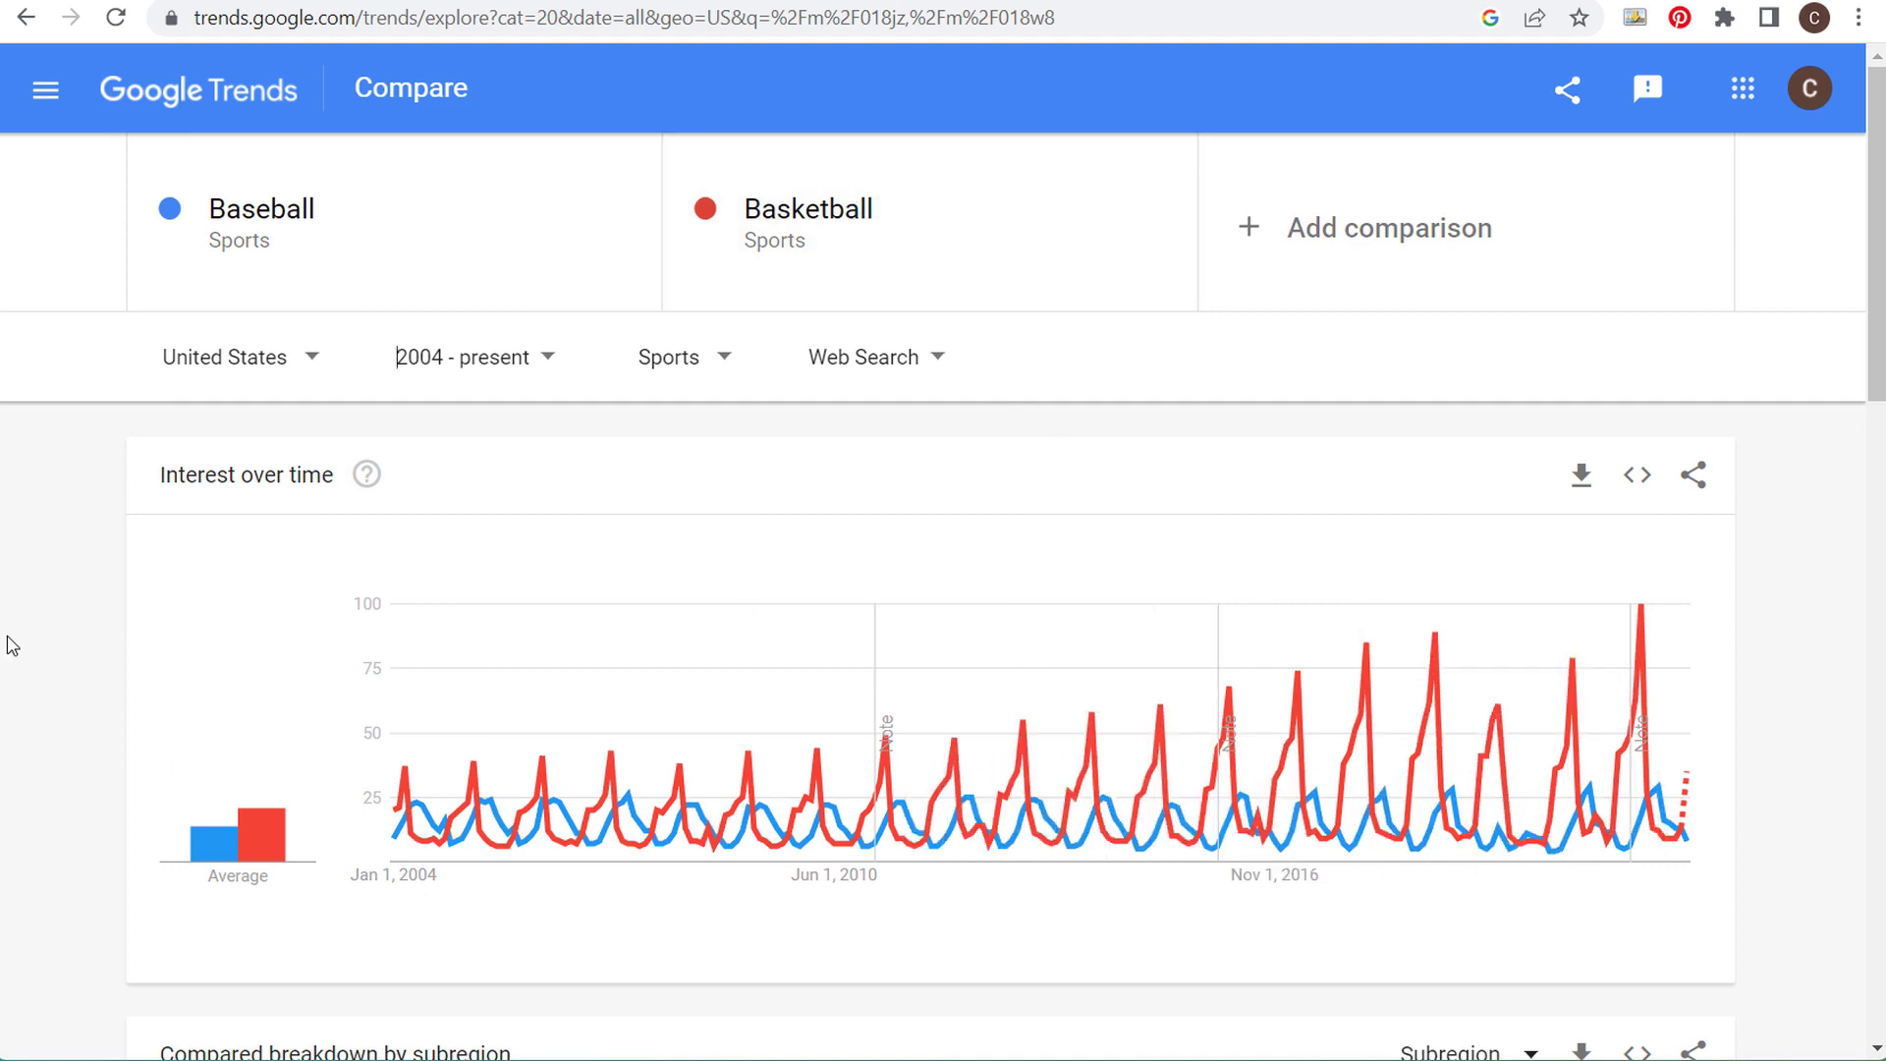
# - Examine the compared breakdown by subregion and each sport's interest map and related queries for Baseball and Basketball
pyautogui.scroll(-4, 30, 619)
pyautogui.scroll(-1, 2, 575)
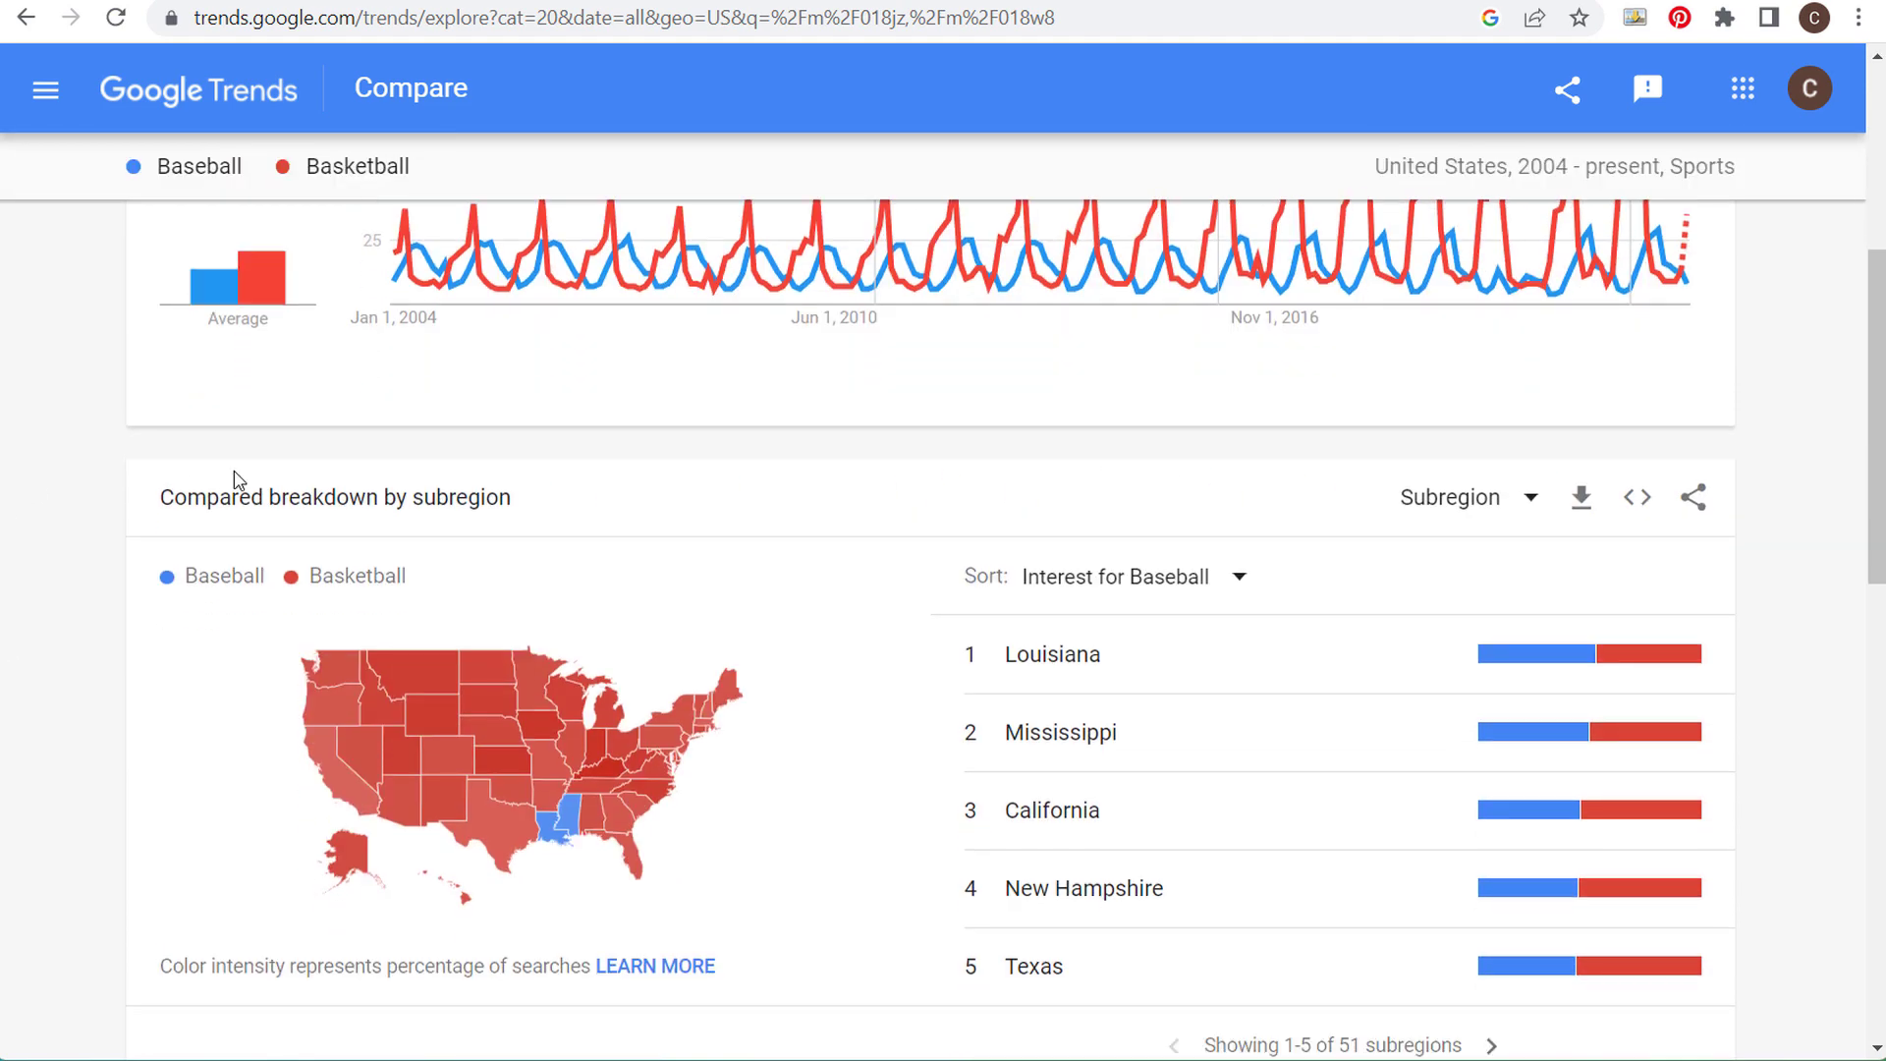
pyautogui.scroll(-1, 812, 491)
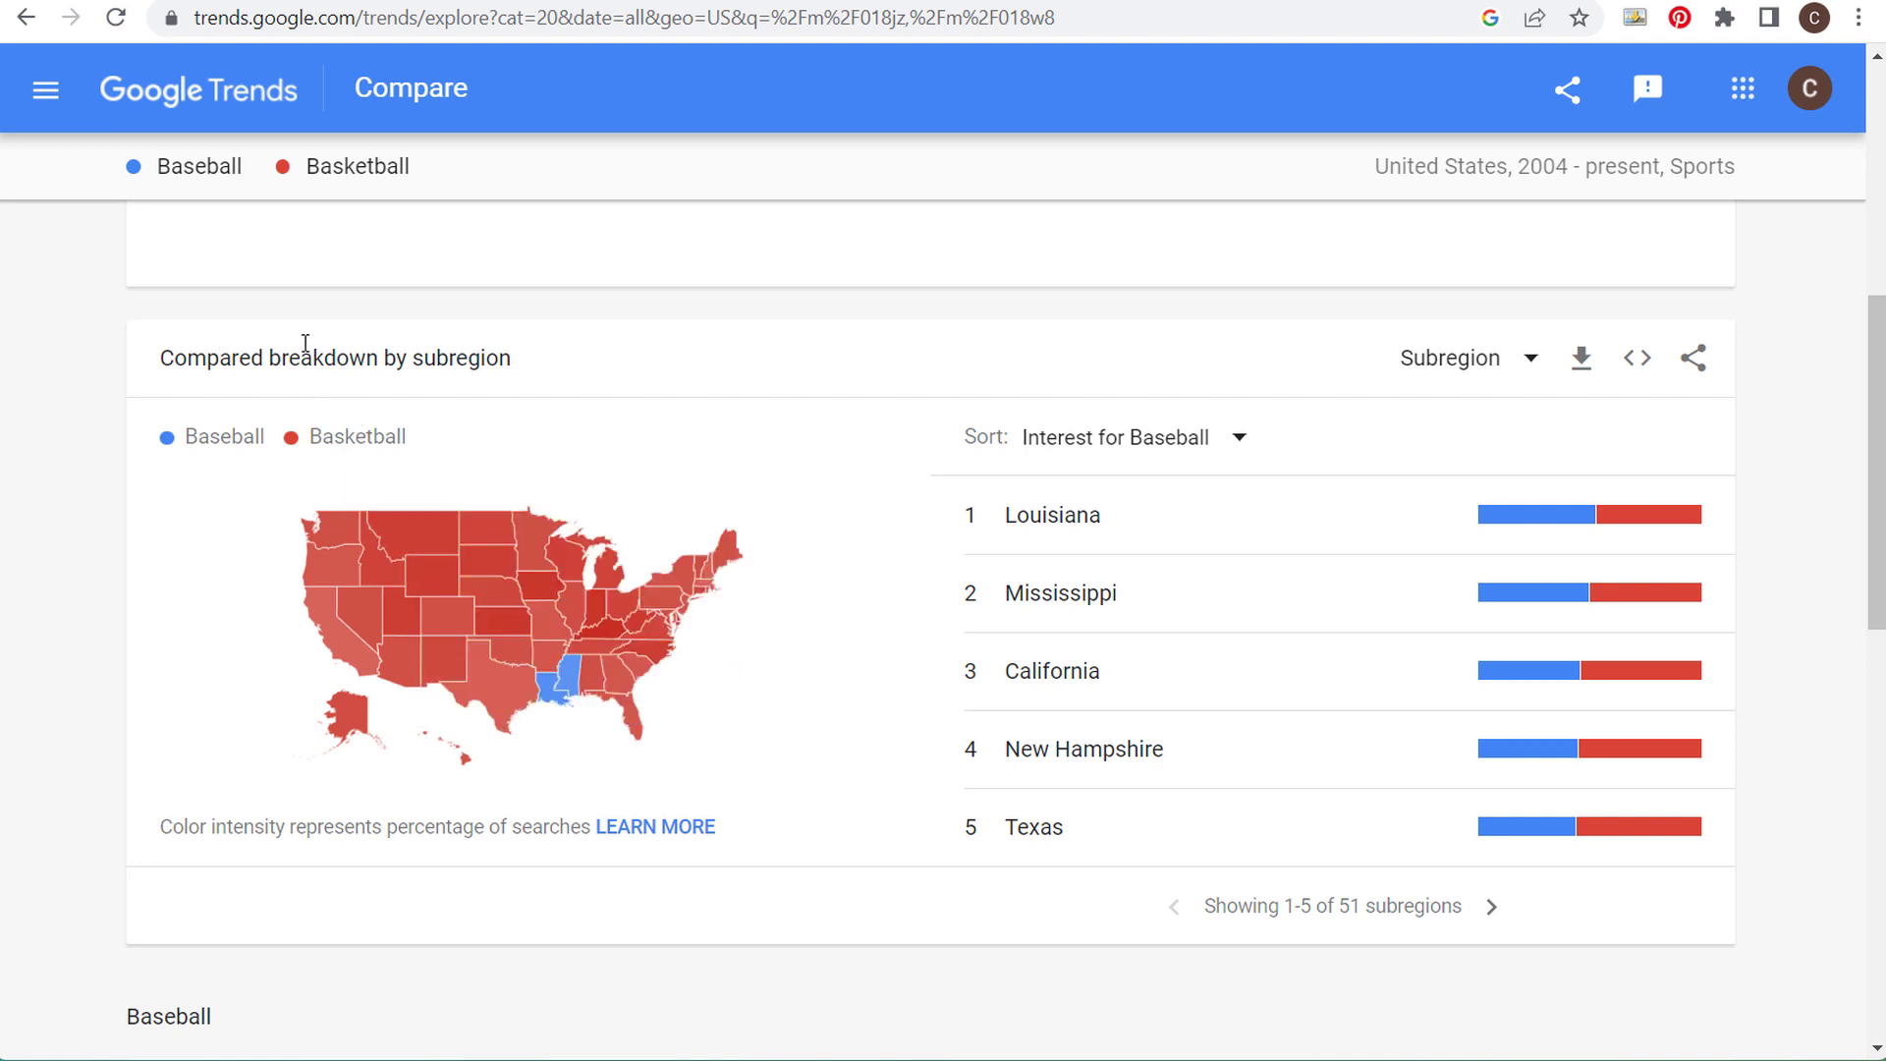
pyautogui.scroll(-5, 25, 380)
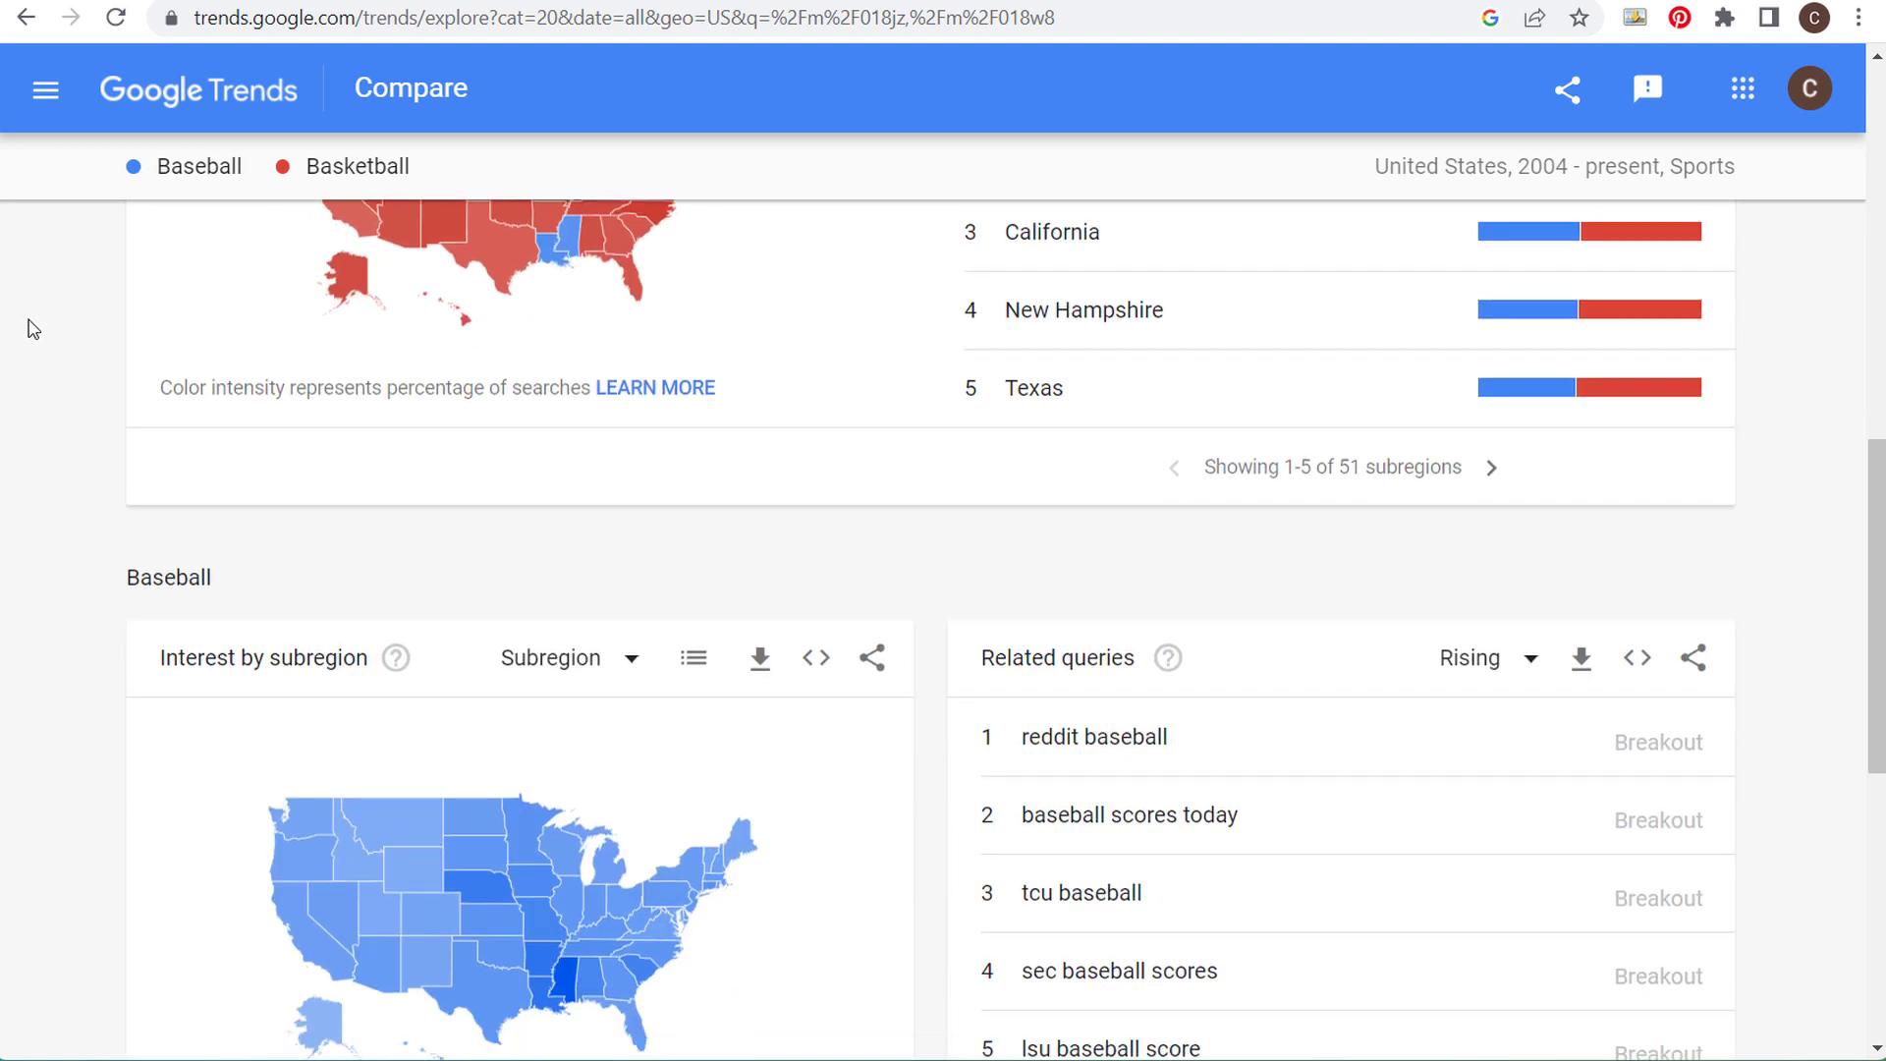
pyautogui.scroll(-1, 66, 430)
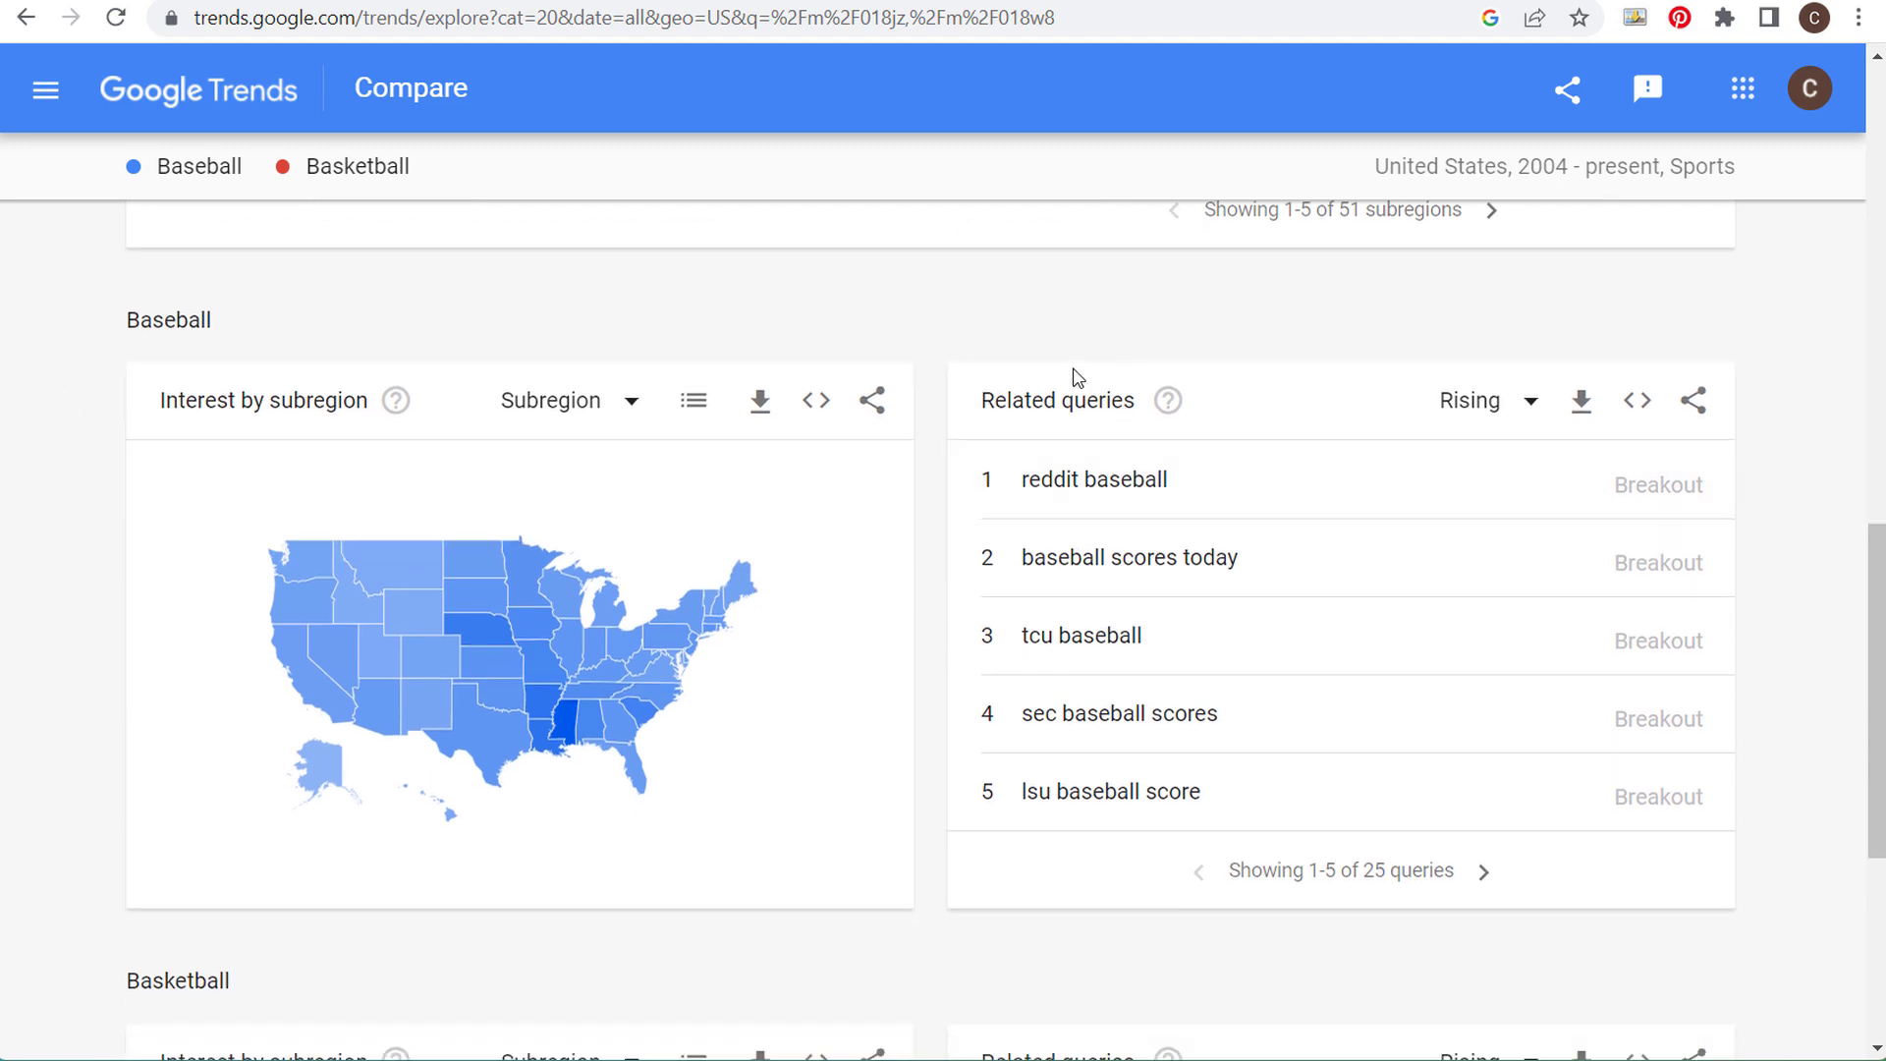
pyautogui.scroll(-2, 1074, 375)
pyautogui.scroll(-2, 68, 518)
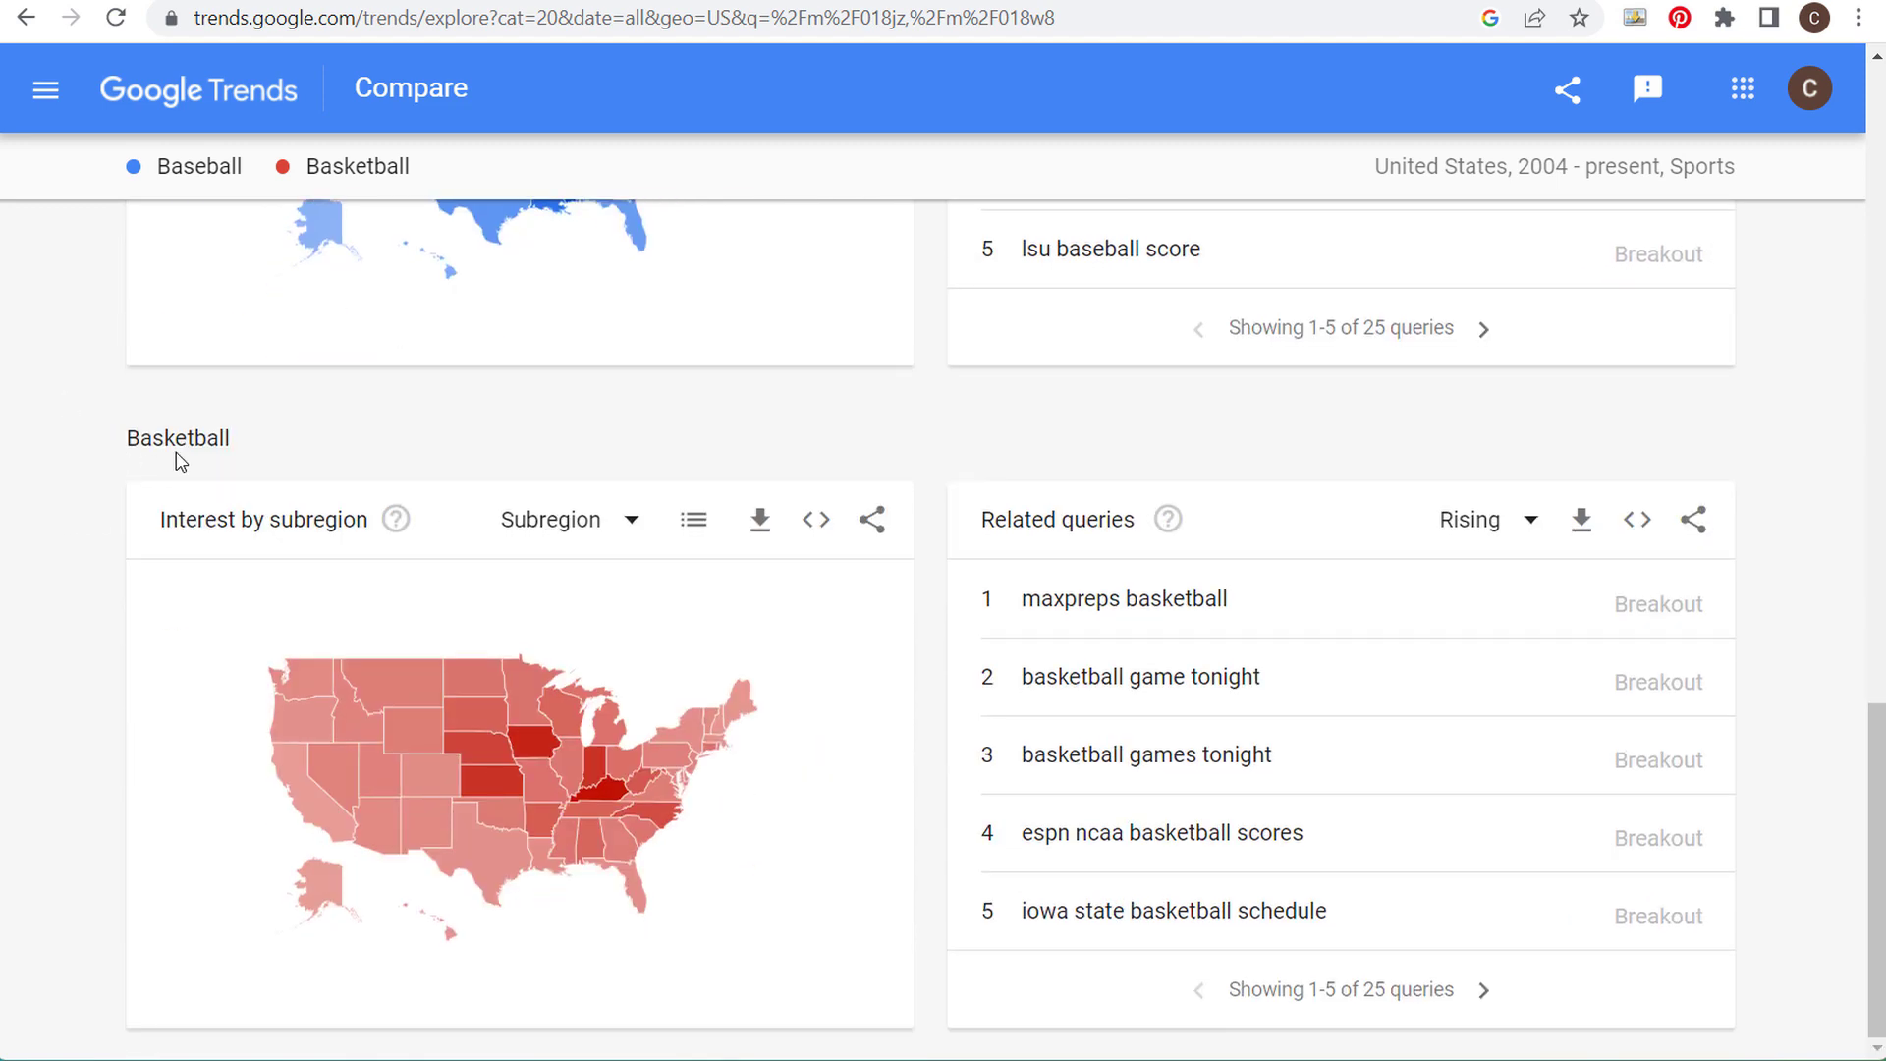
pyautogui.scroll(12, 152, 482)
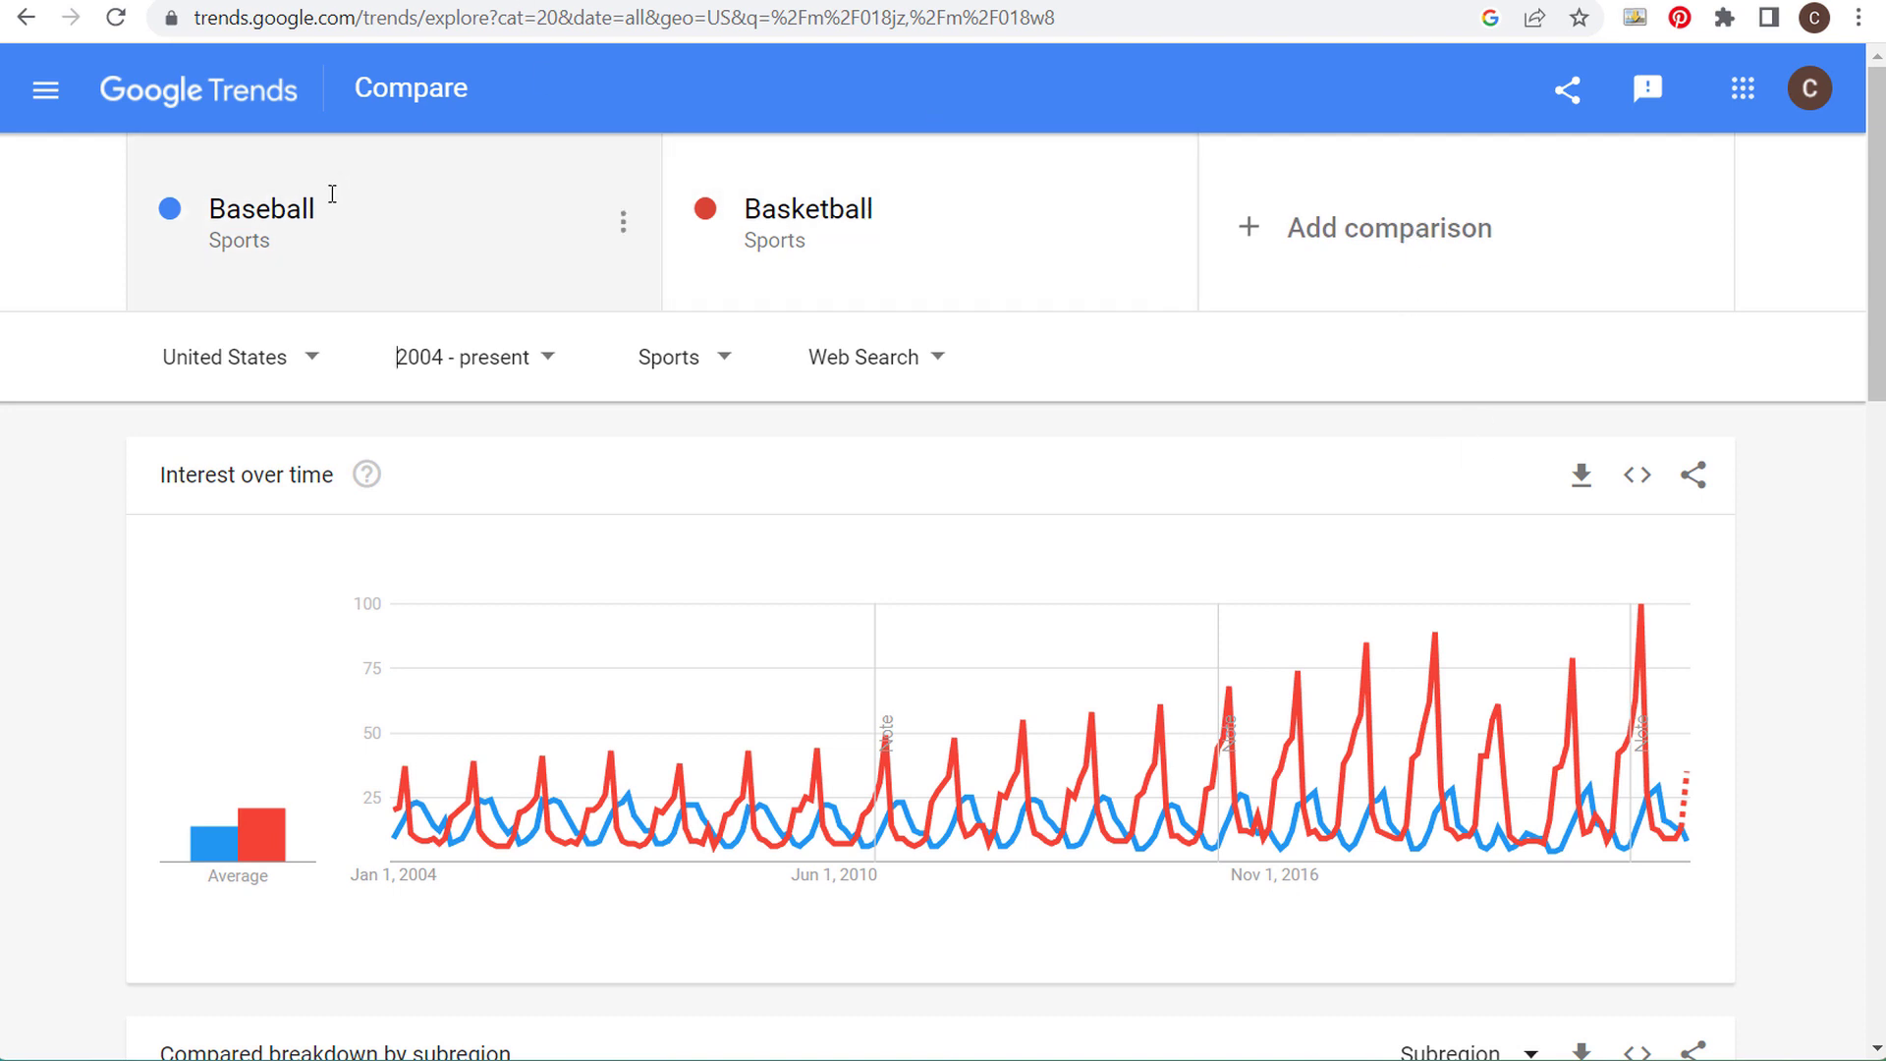
# - Replace the Baseball term with Toyota, choosing the topic labelled Car make
pyautogui.click(330, 231)
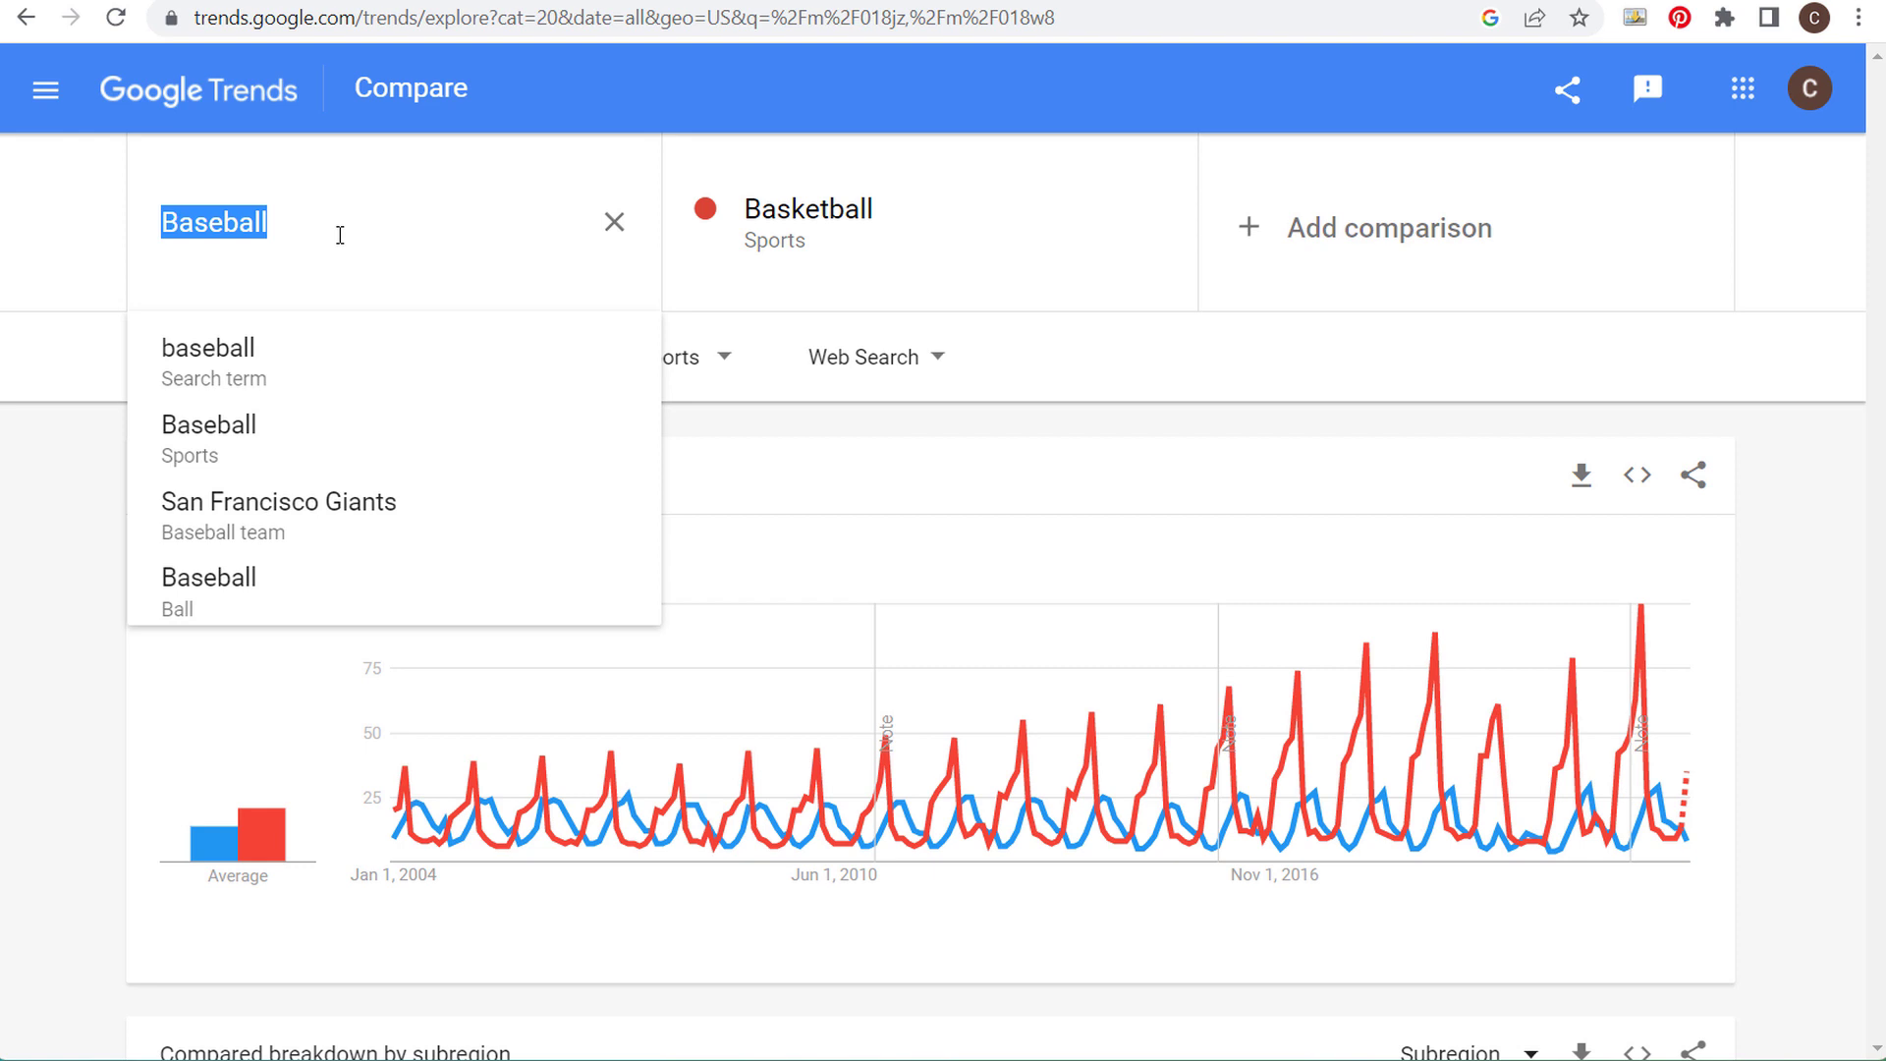
pyautogui.write('Toyota')
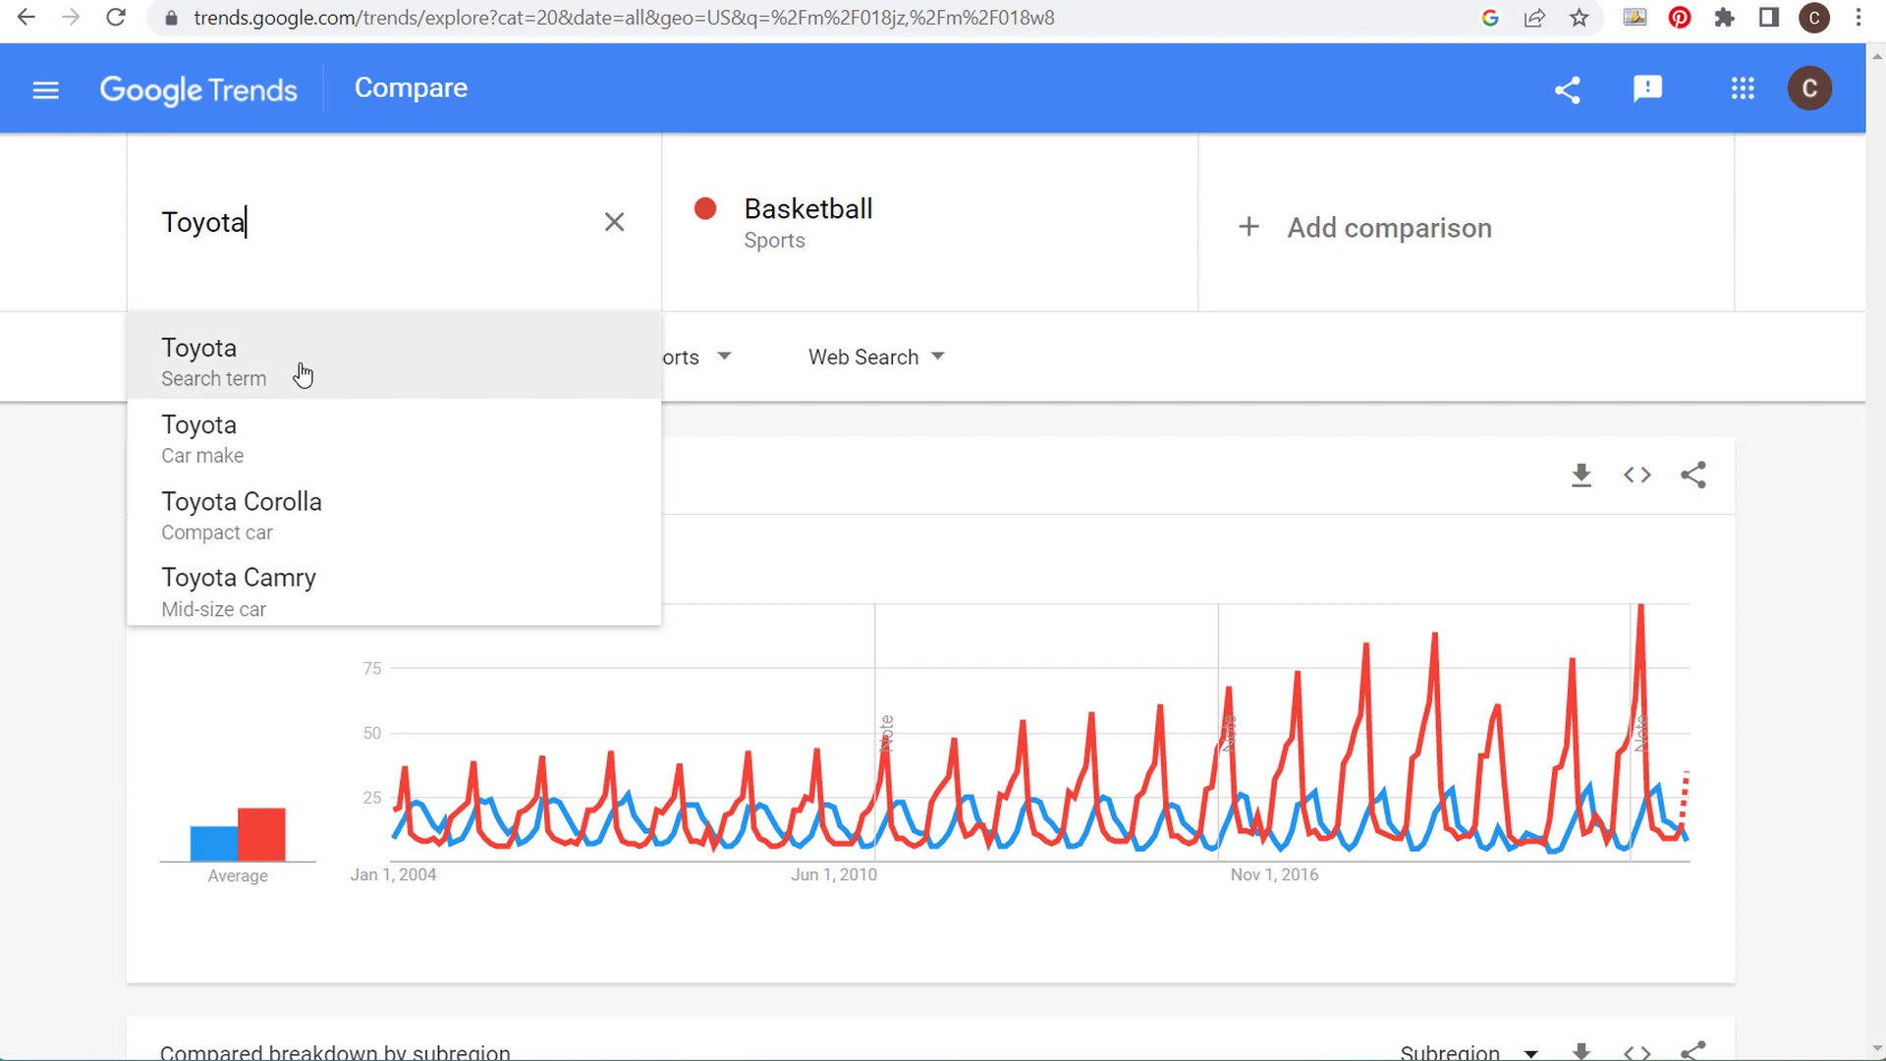
pyautogui.click(316, 458)
# - Replace the Basketball term with Honda, choosing the topic labelled Automobile make
pyautogui.click(861, 242)
pyautogui.write('H')
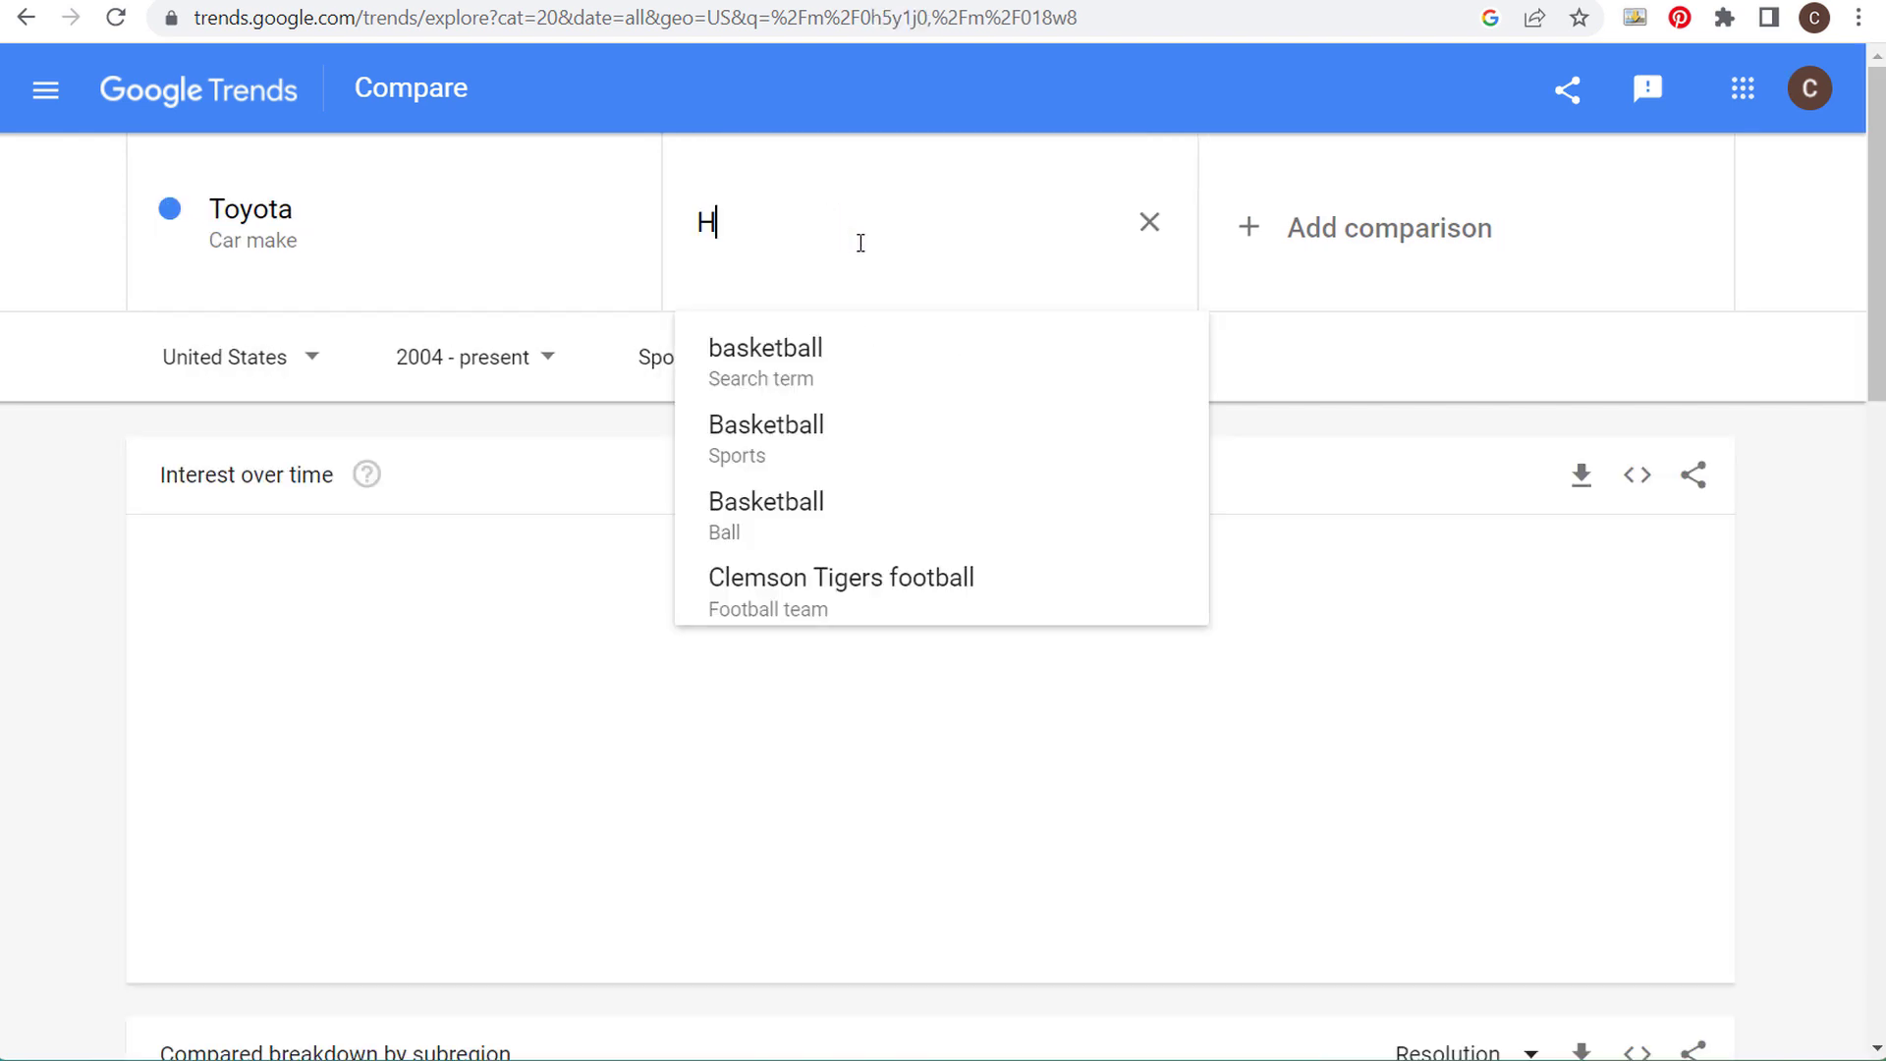
pyautogui.write('onda')
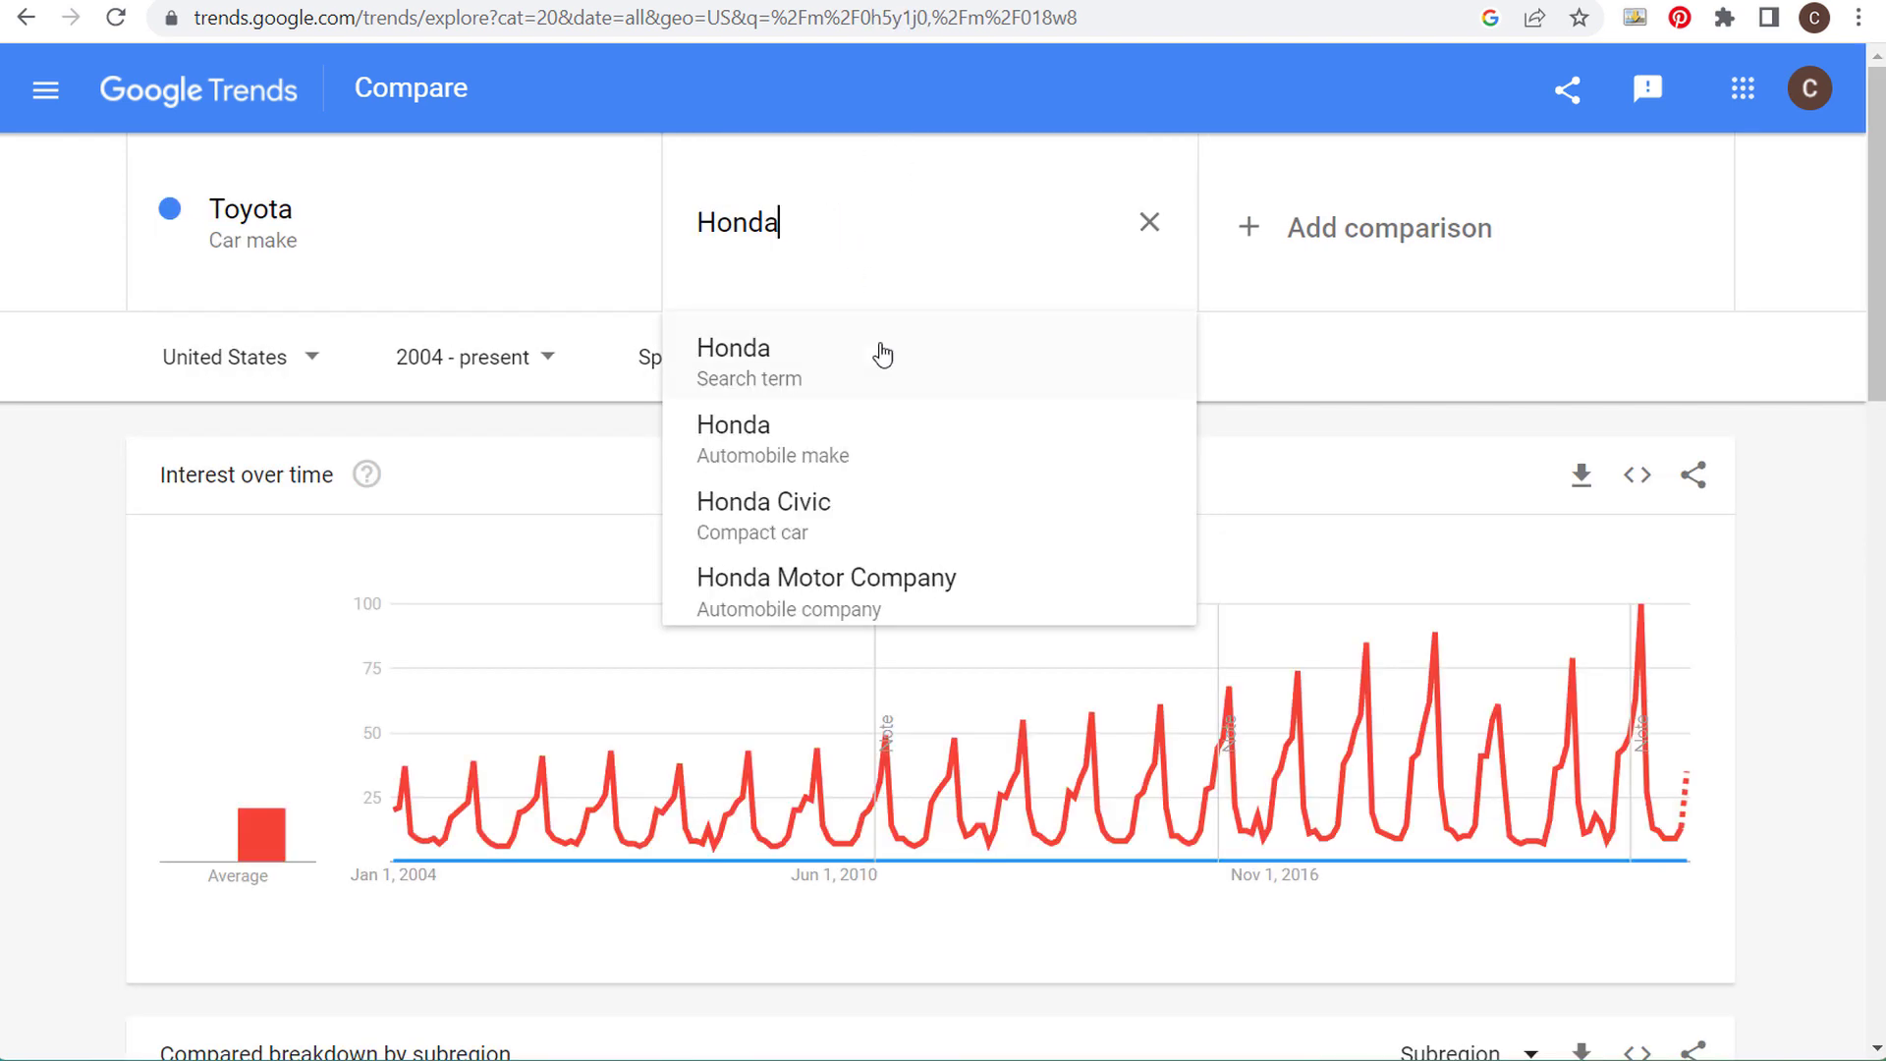
pyautogui.click(1000, 439)
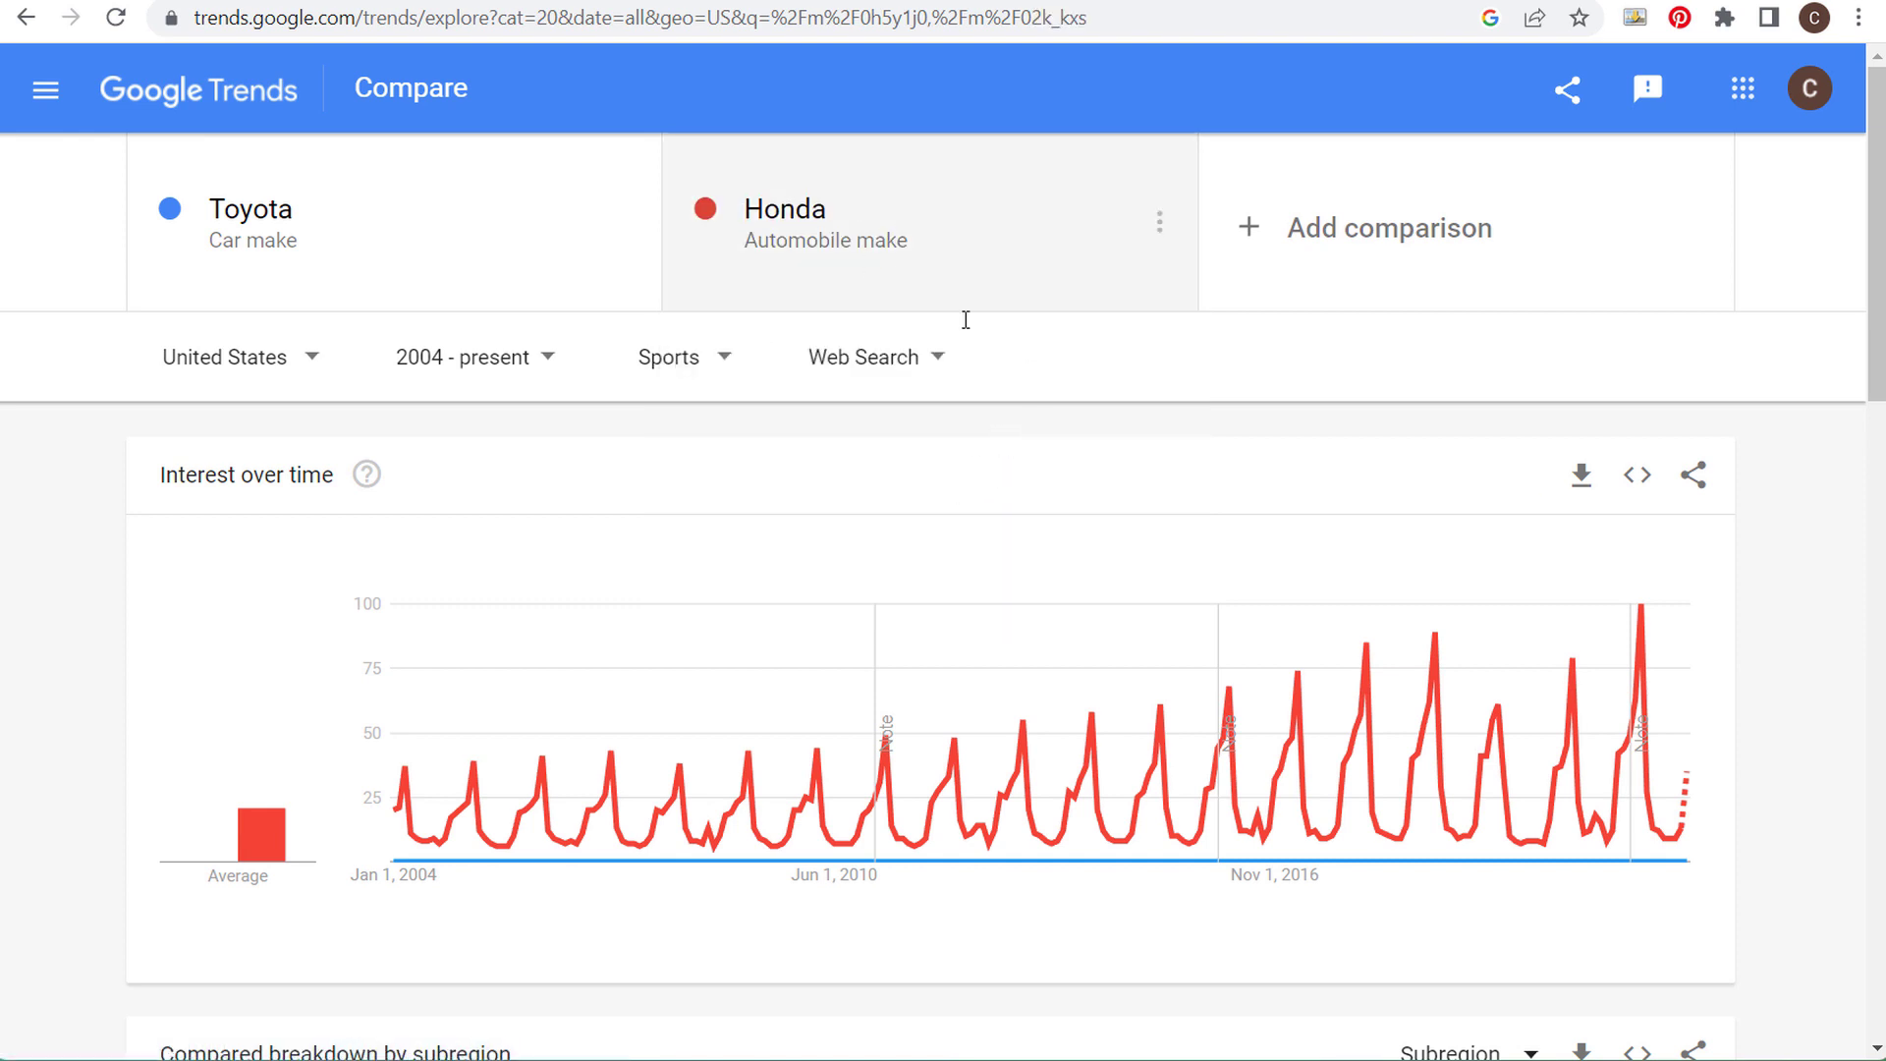
# - Add Nissan as a third comparison, choosing the topic labelled Car make
pyautogui.click(1374, 232)
pyautogui.write('Nissan')
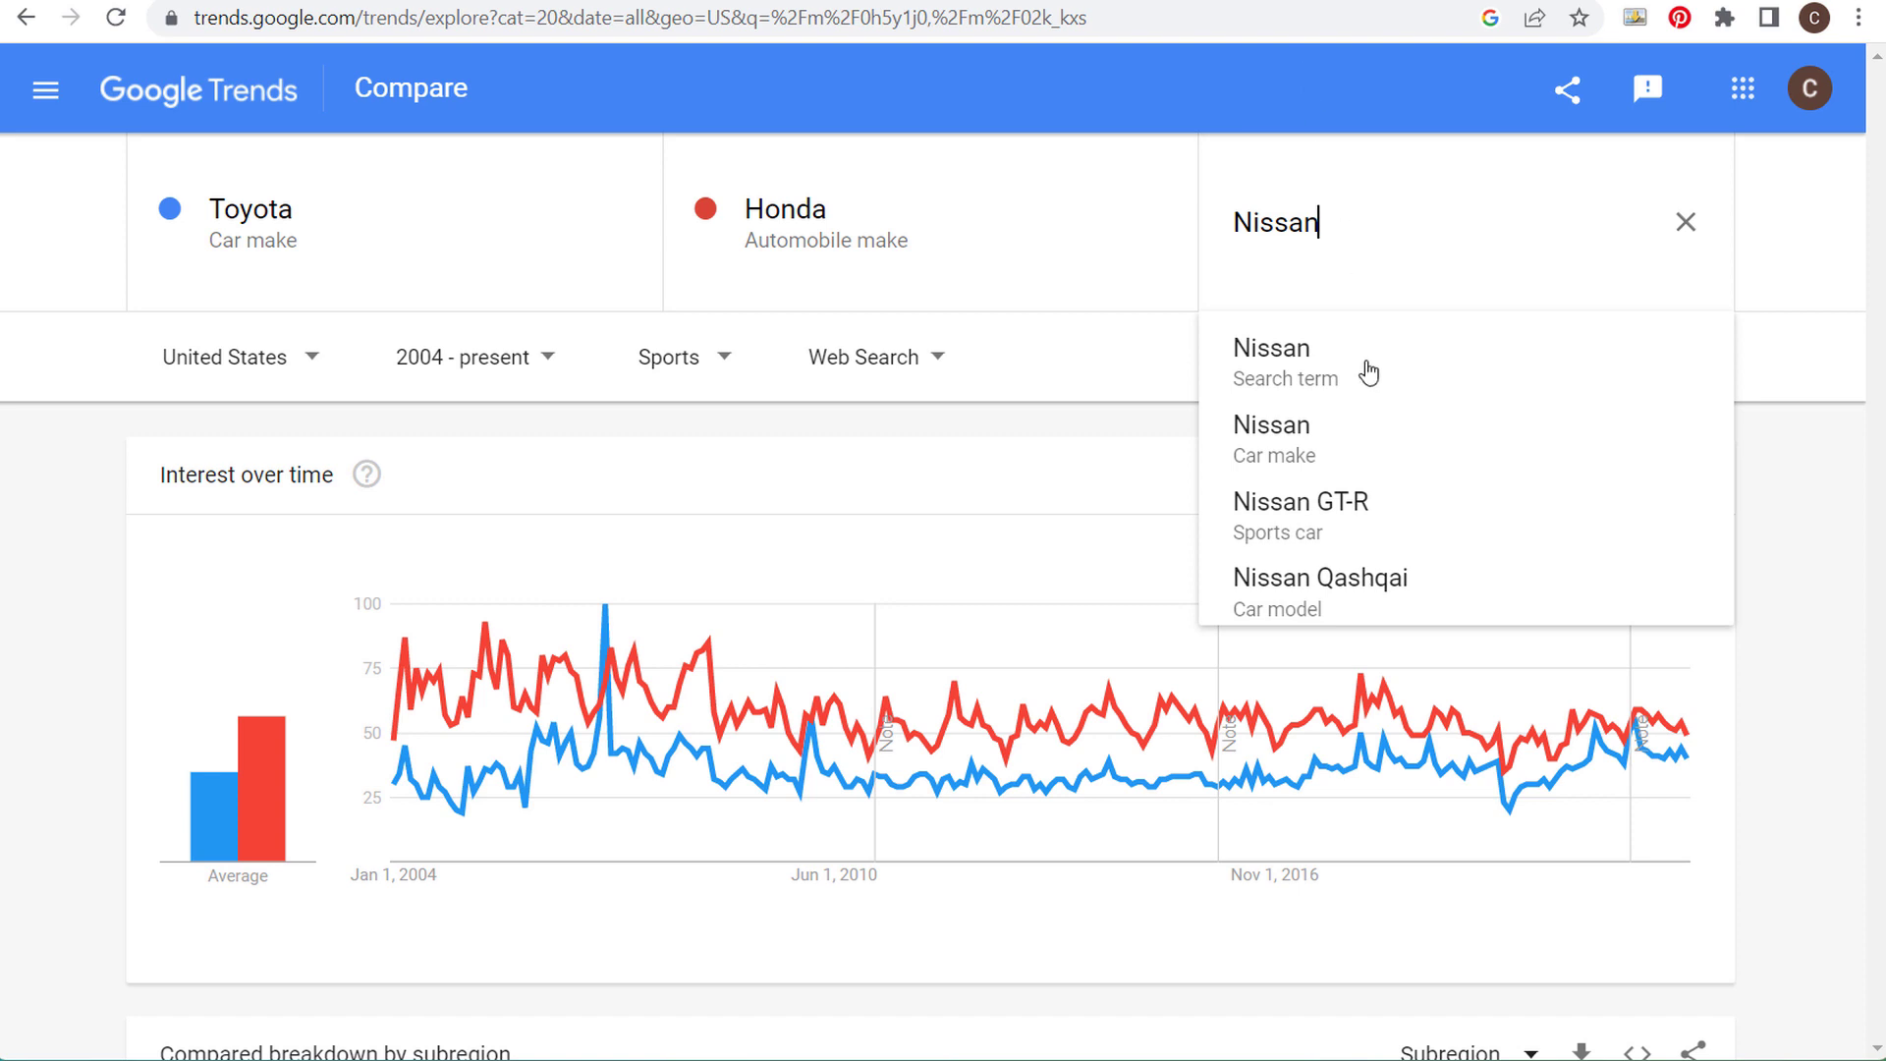
pyautogui.click(1365, 444)
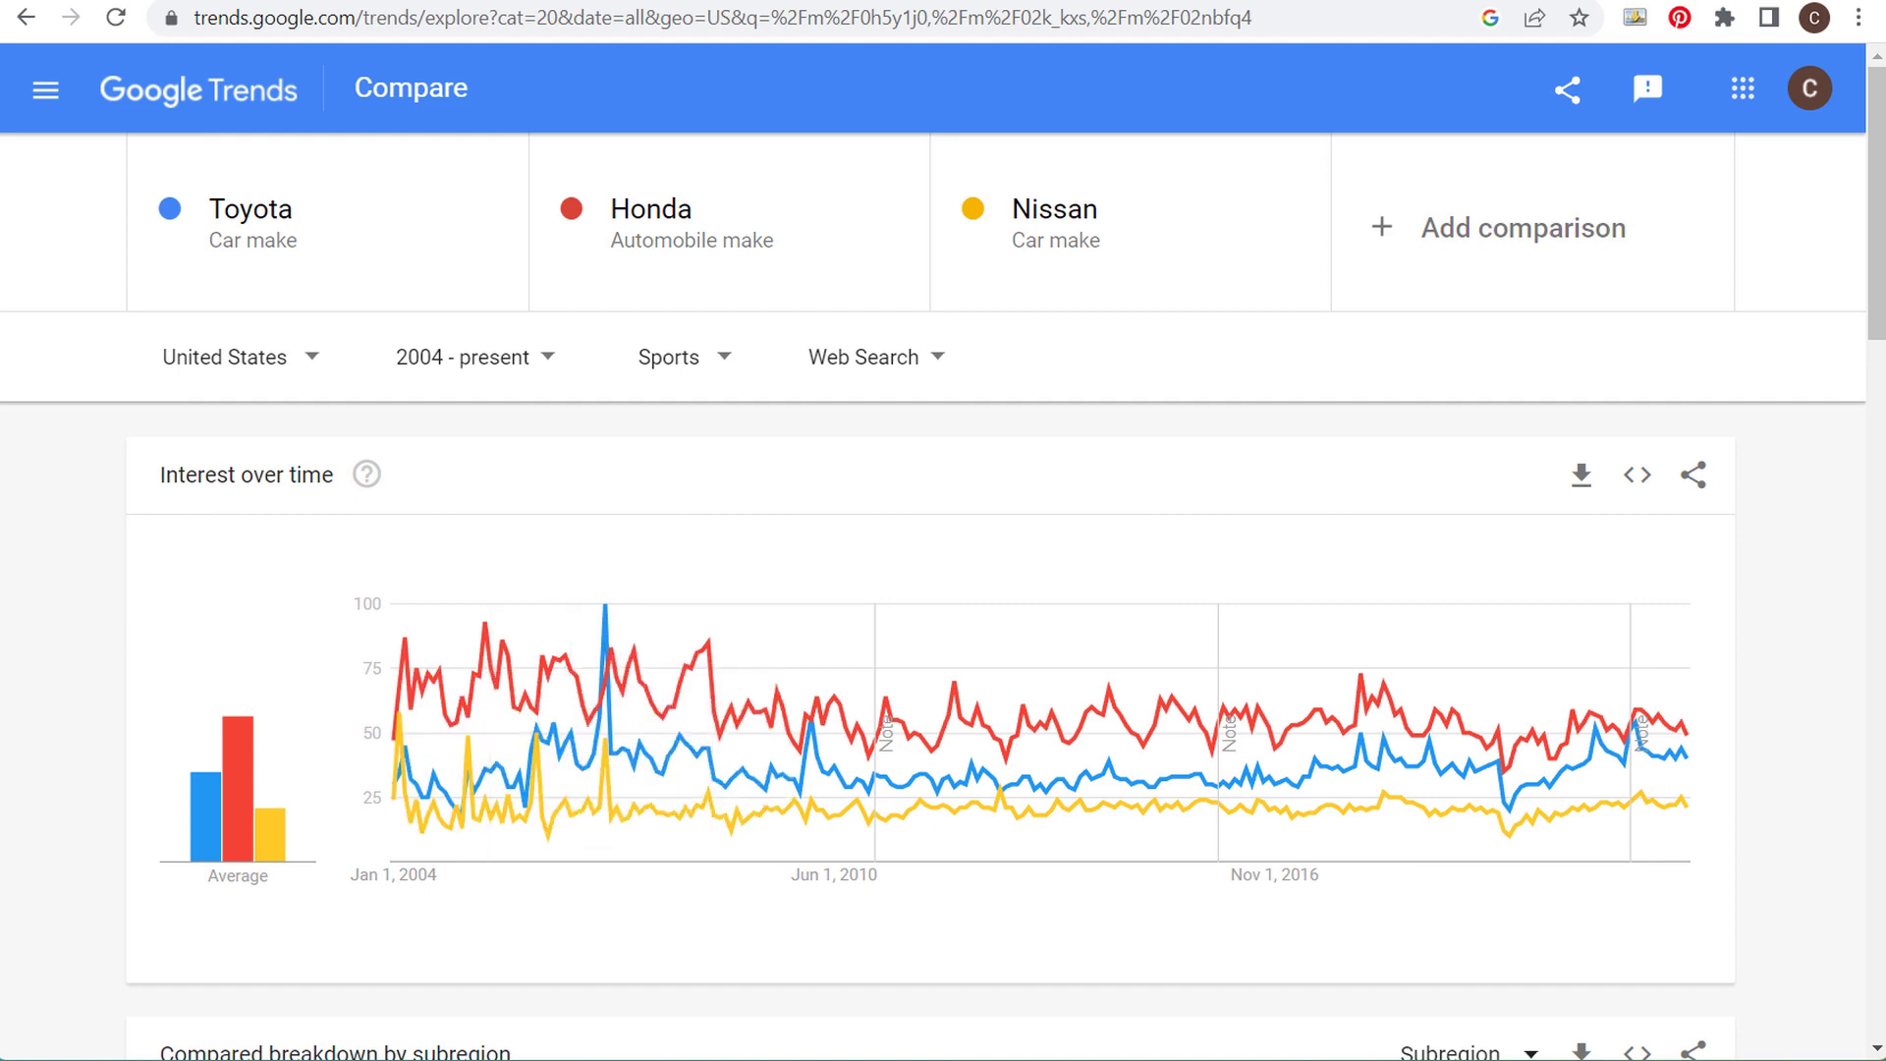
# - Examine the interest over time, the compared breakdown by subregion and the related queries for Toyota, Honda and Nissan
pyautogui.scroll(-7, 59, 471)
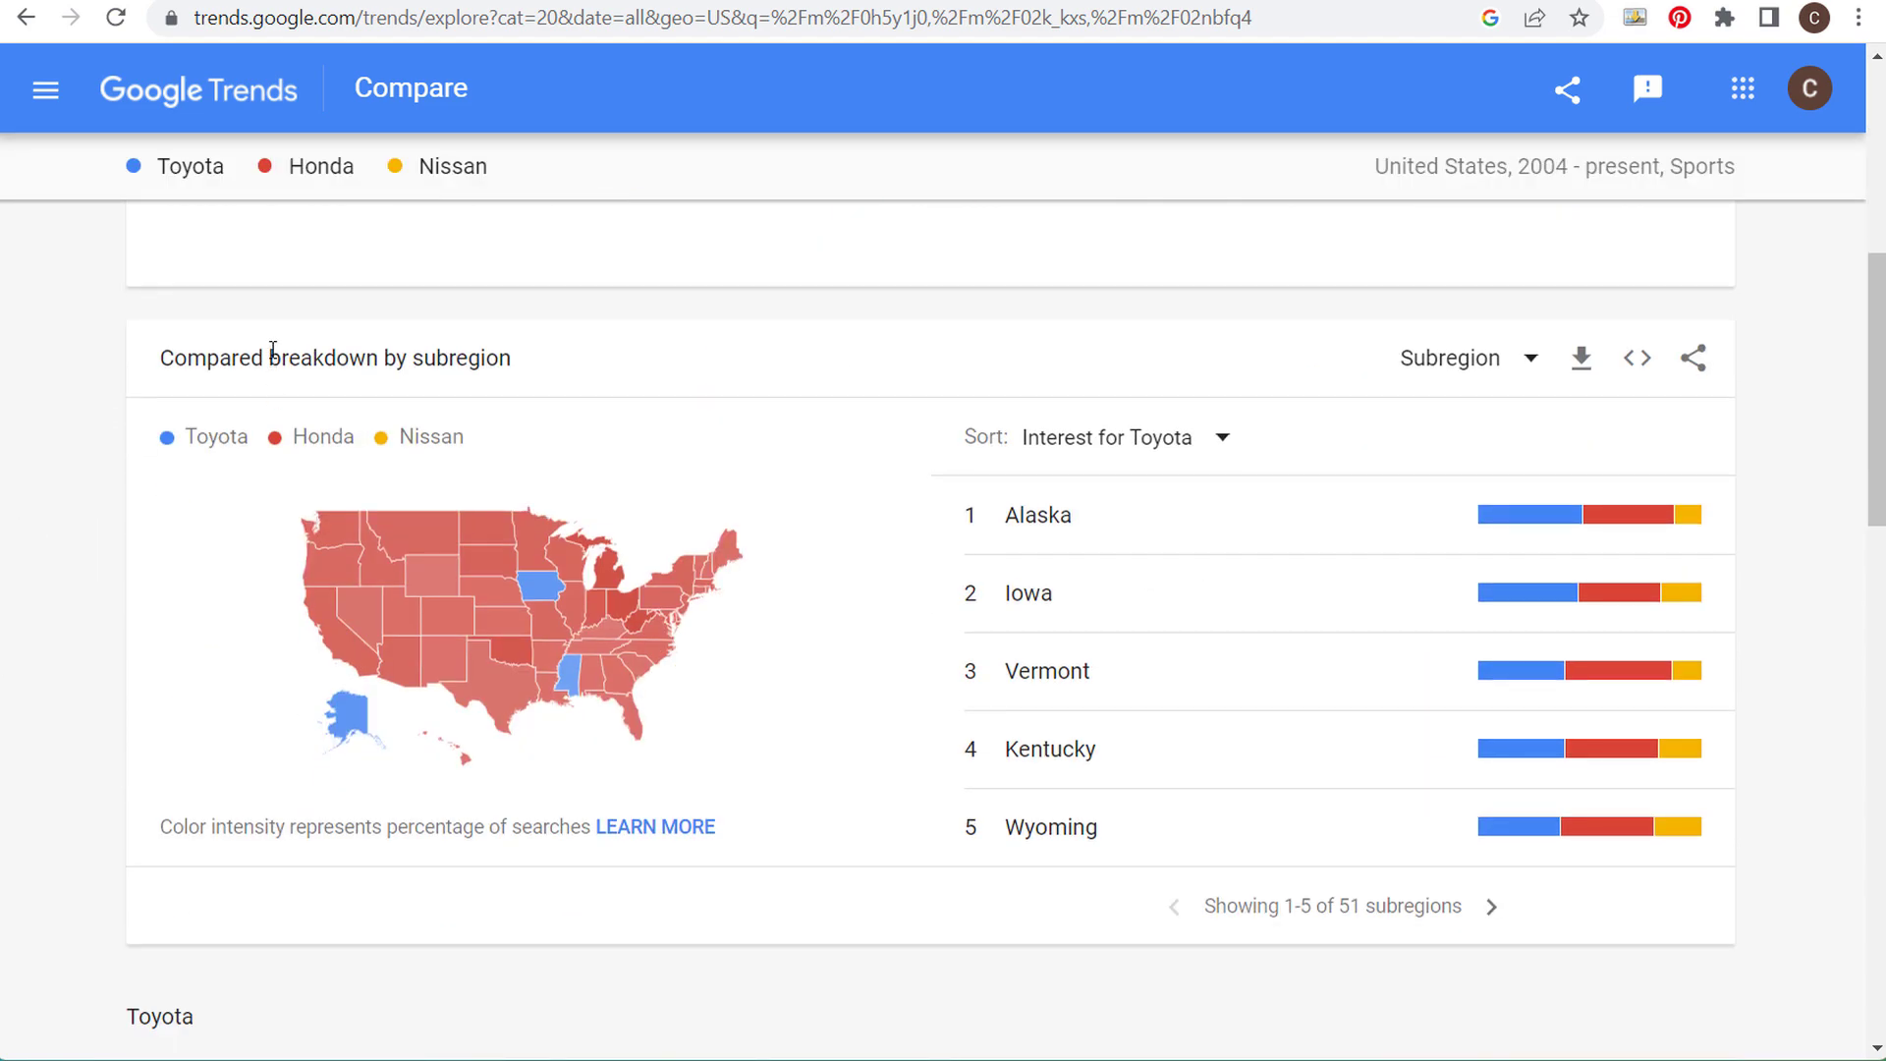
pyautogui.click(1473, 361)
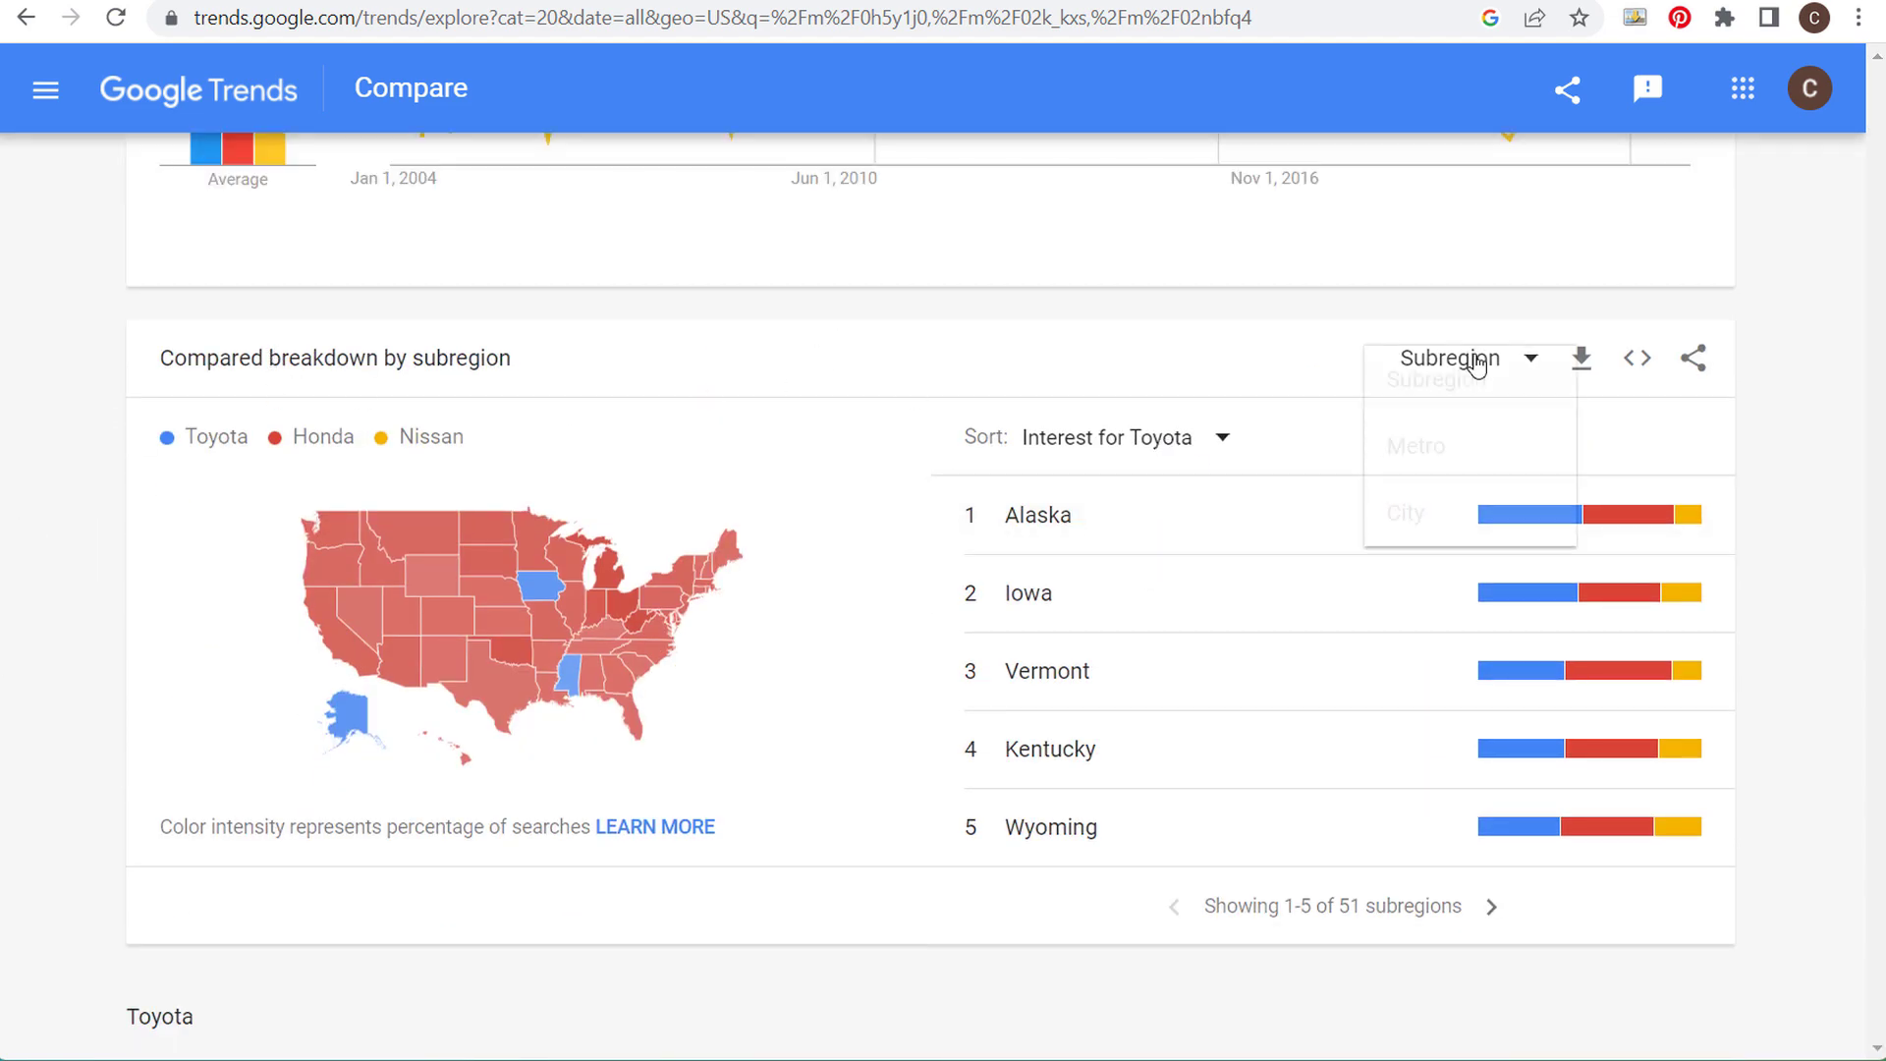
pyautogui.click(1152, 334)
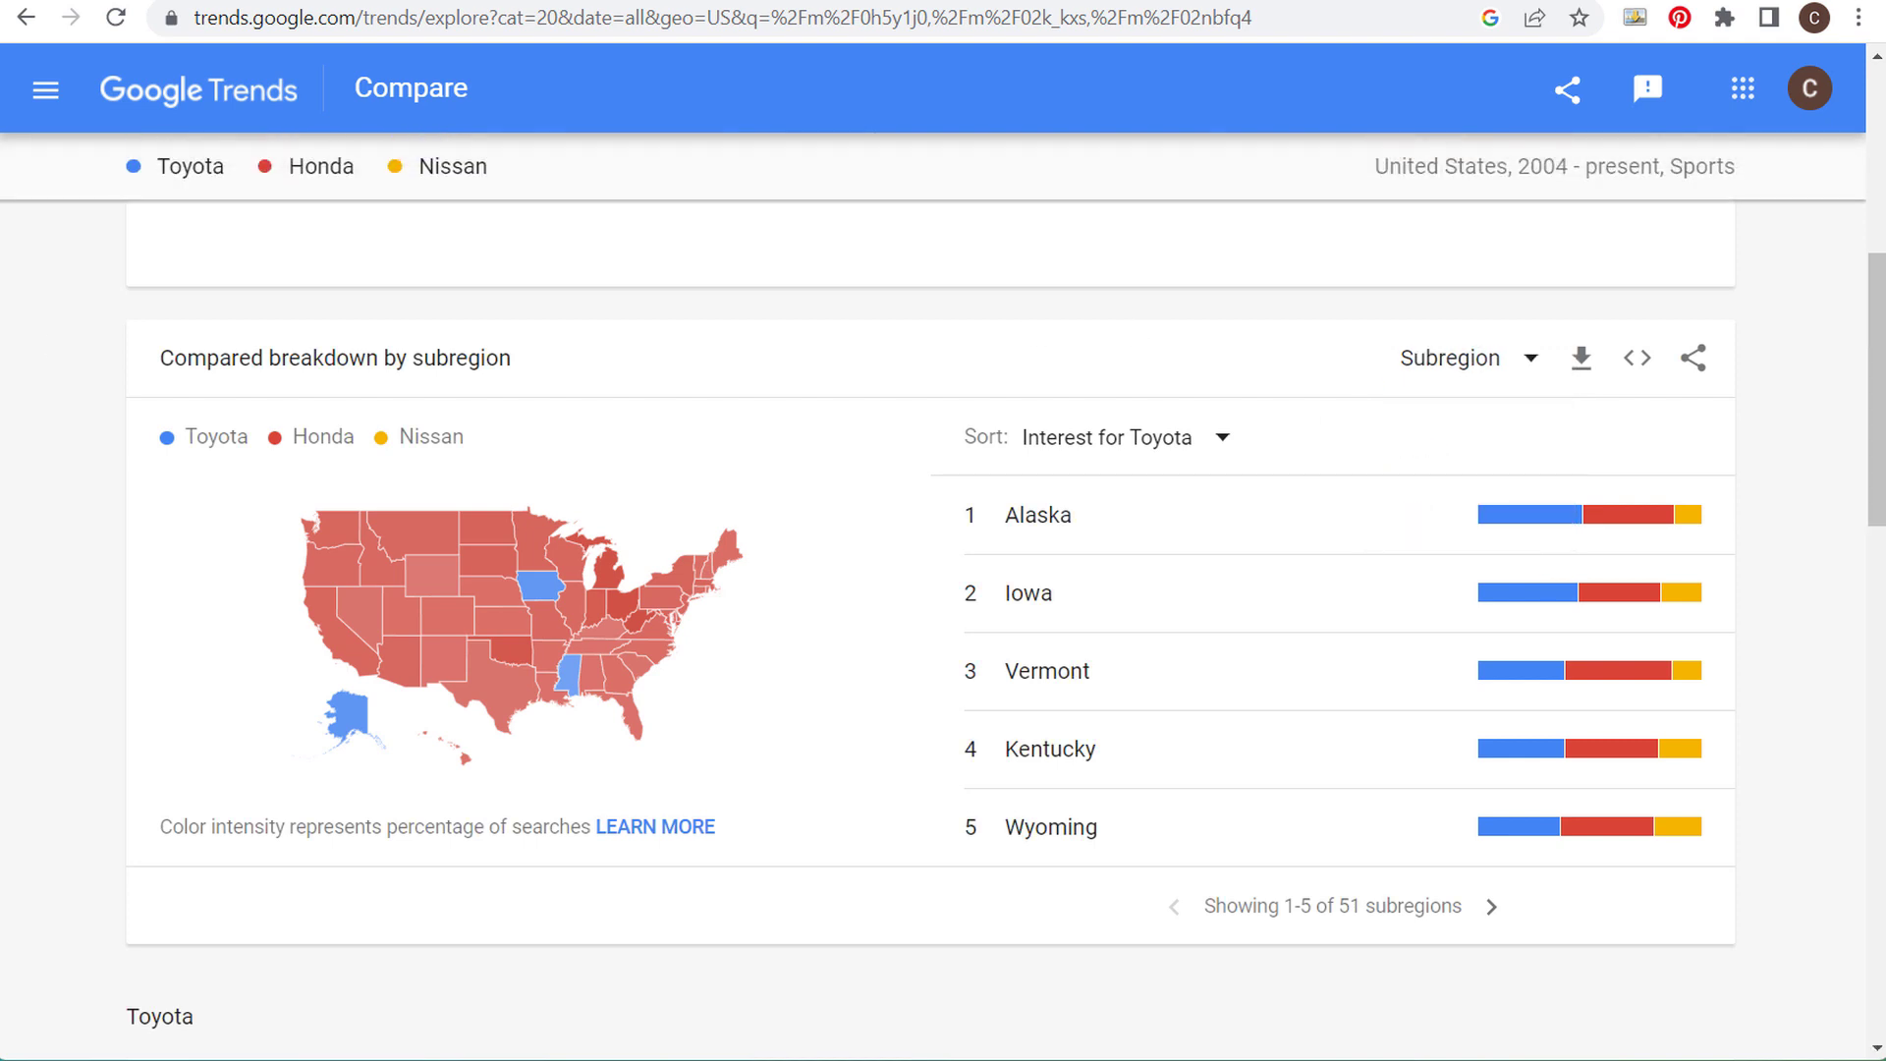
pyautogui.scroll(-6, 754, 463)
pyautogui.scroll(-10, 611, 754)
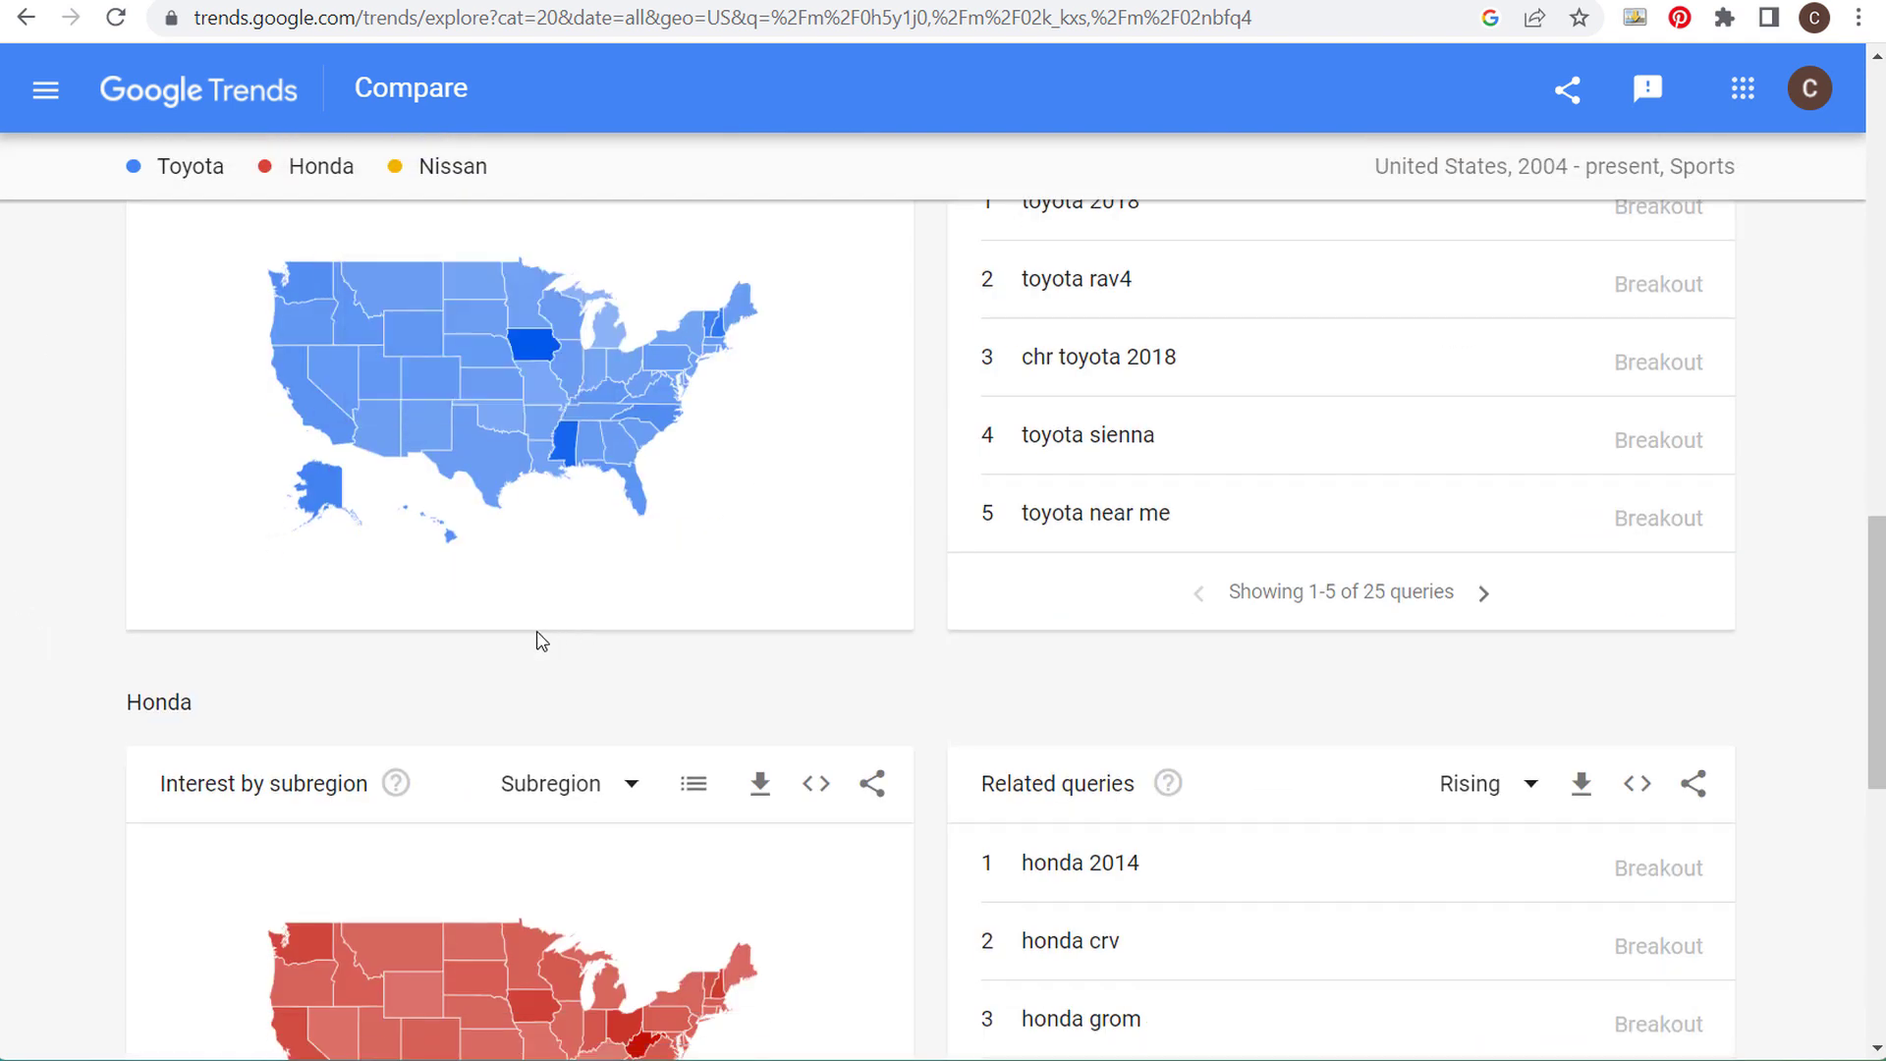
pyautogui.scroll(-2, 780, 497)
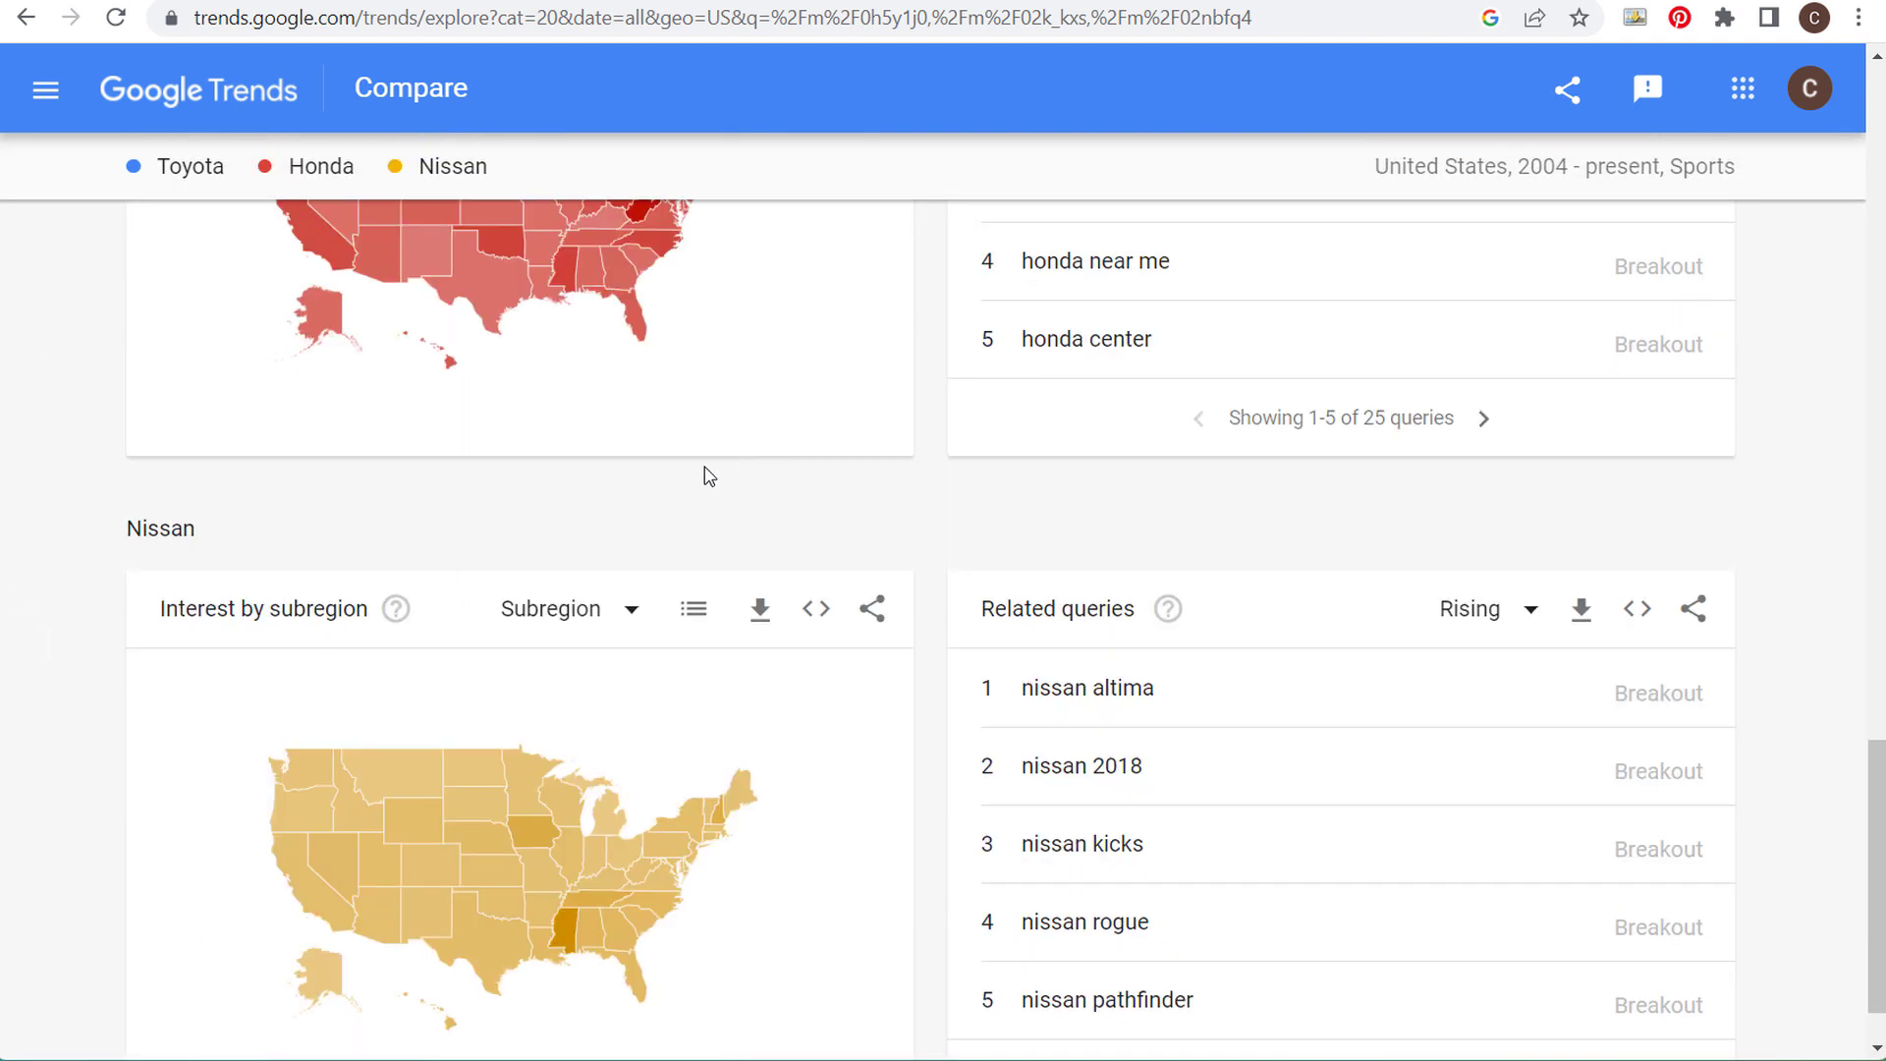
pyautogui.scroll(-1, 776, 491)
pyautogui.scroll(20, 193, 400)
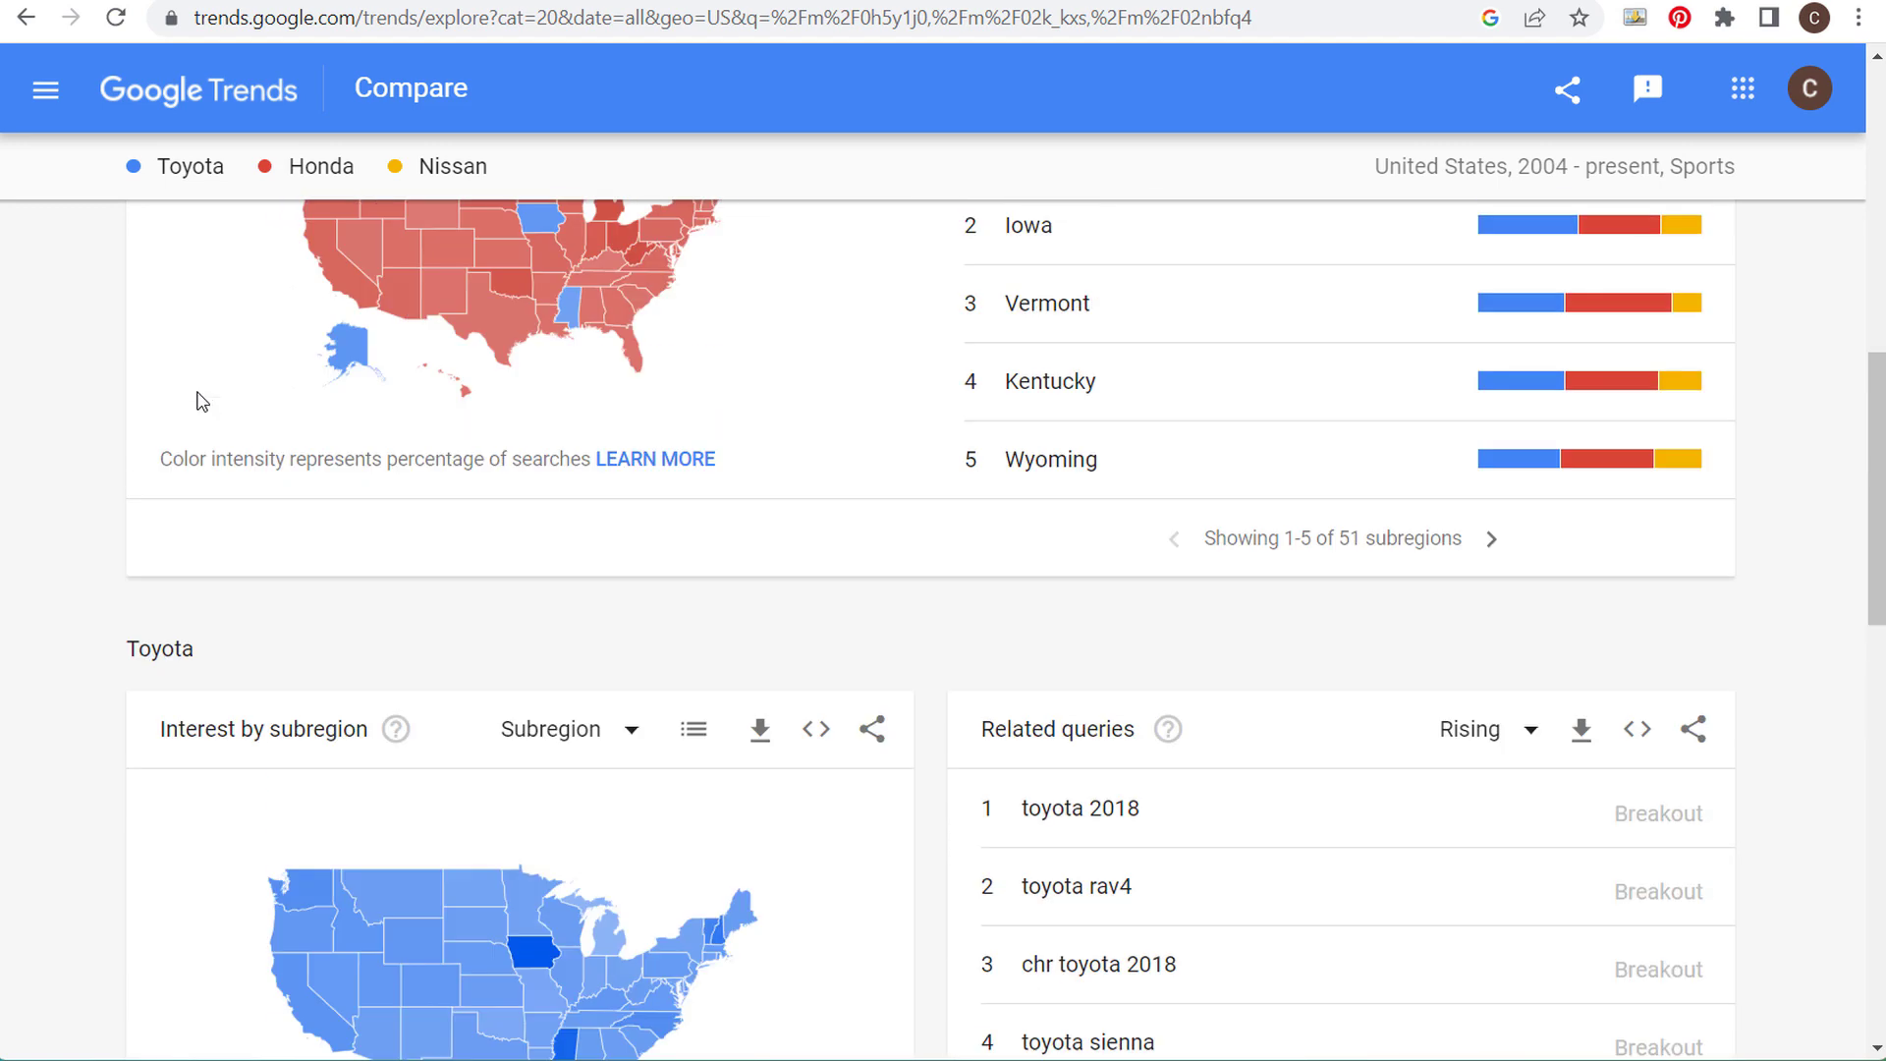
pyautogui.scroll(3, 277, 422)
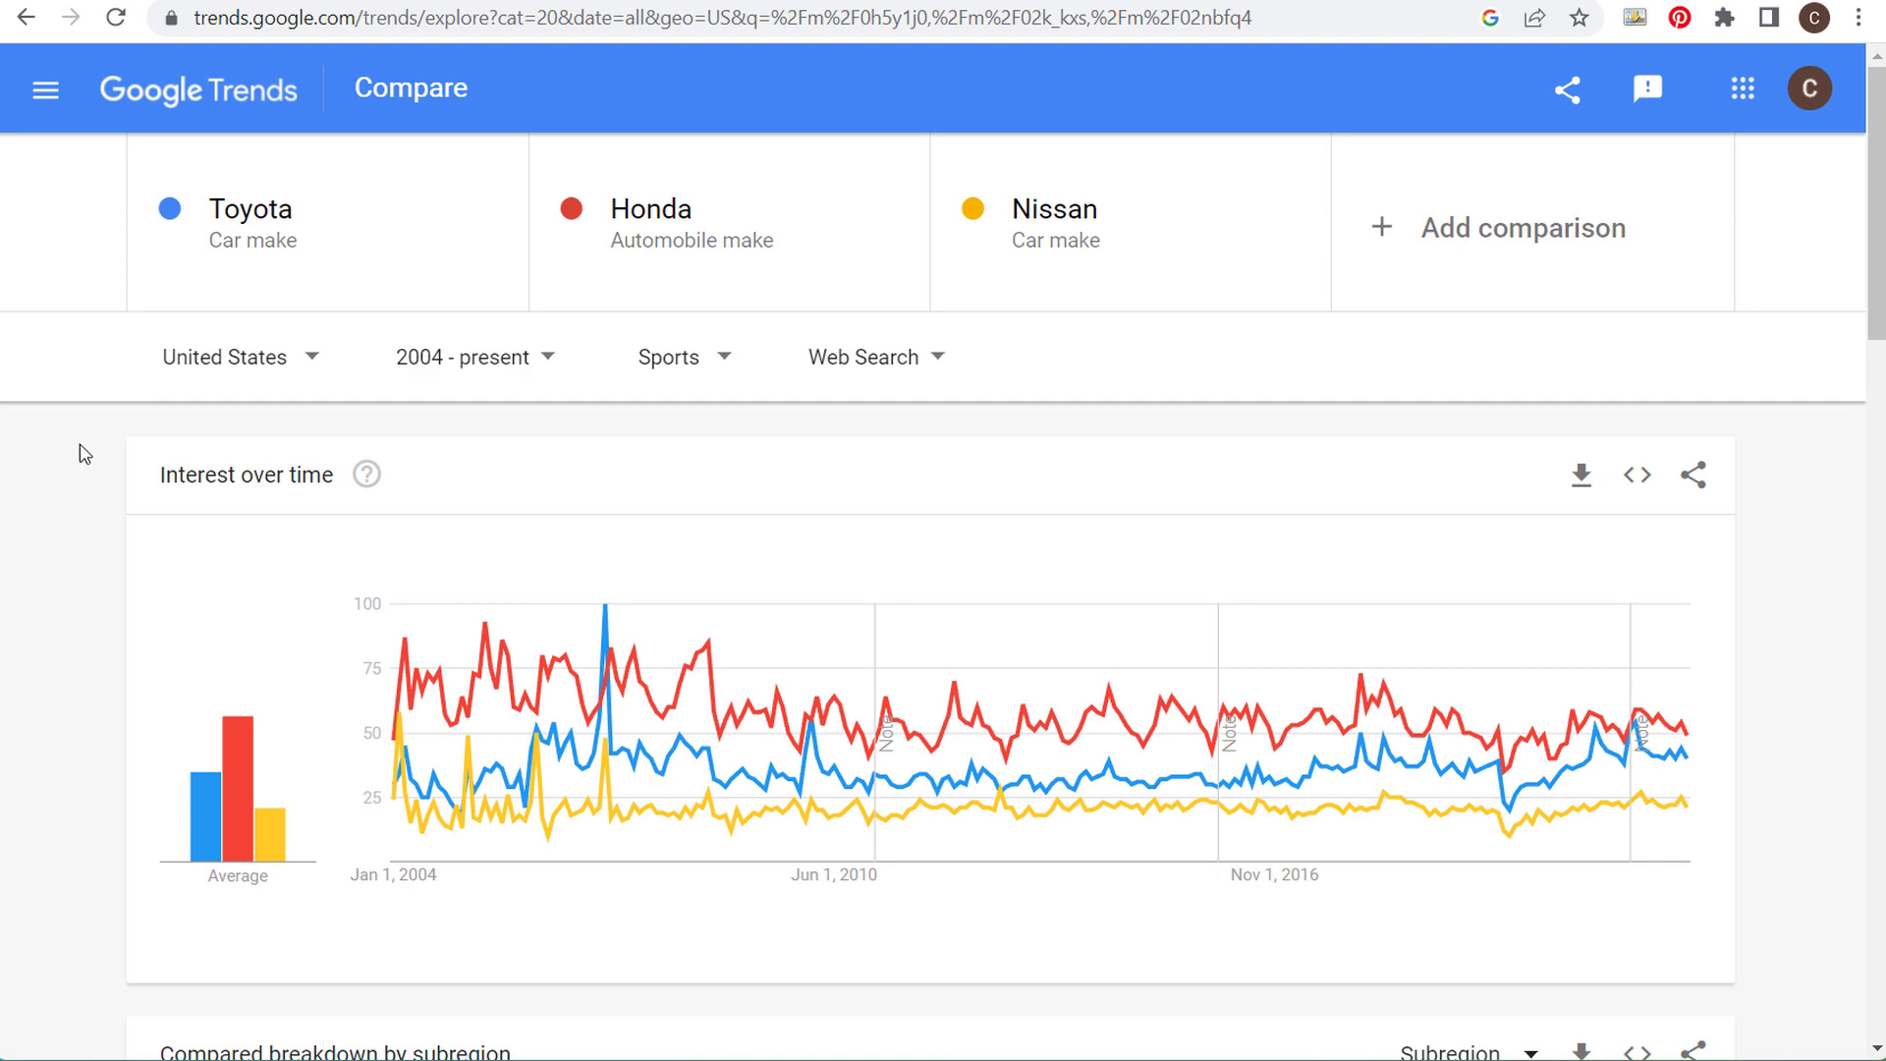
pyautogui.scroll(-6, 79, 413)
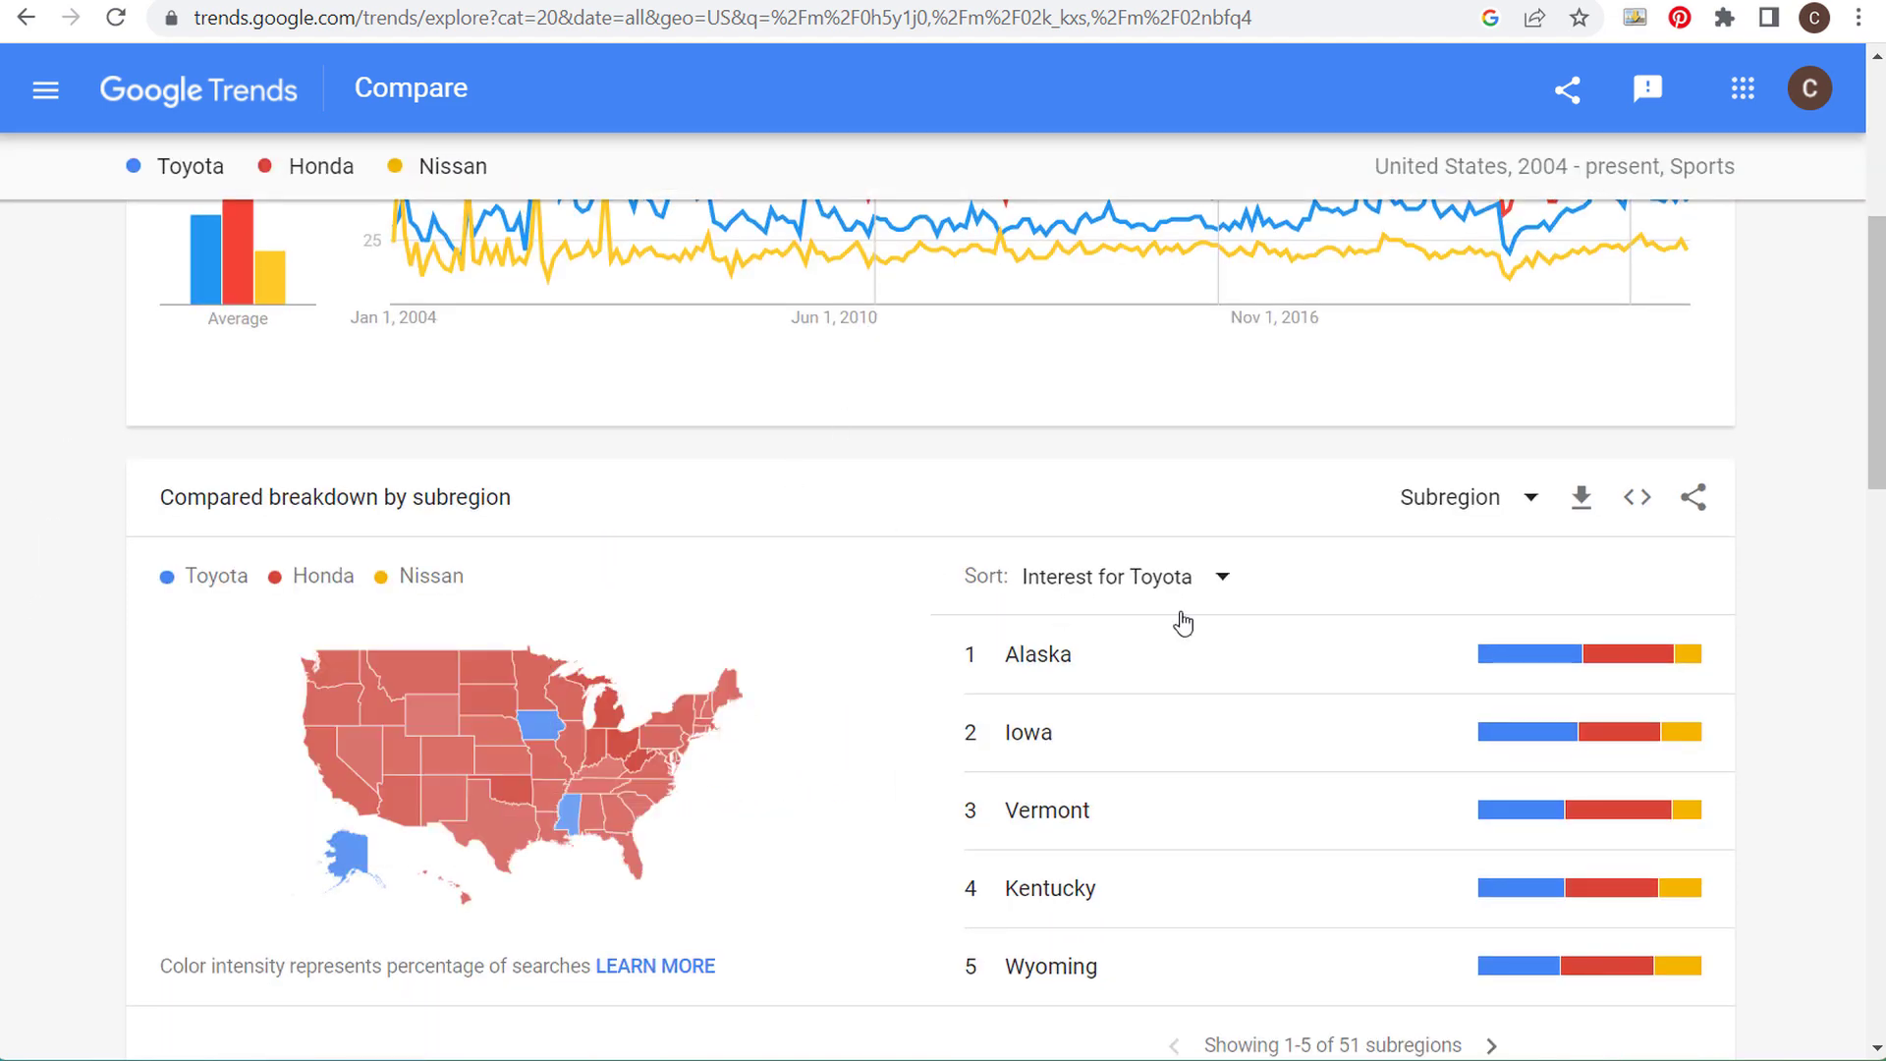
pyautogui.scroll(-8, 1145, 594)
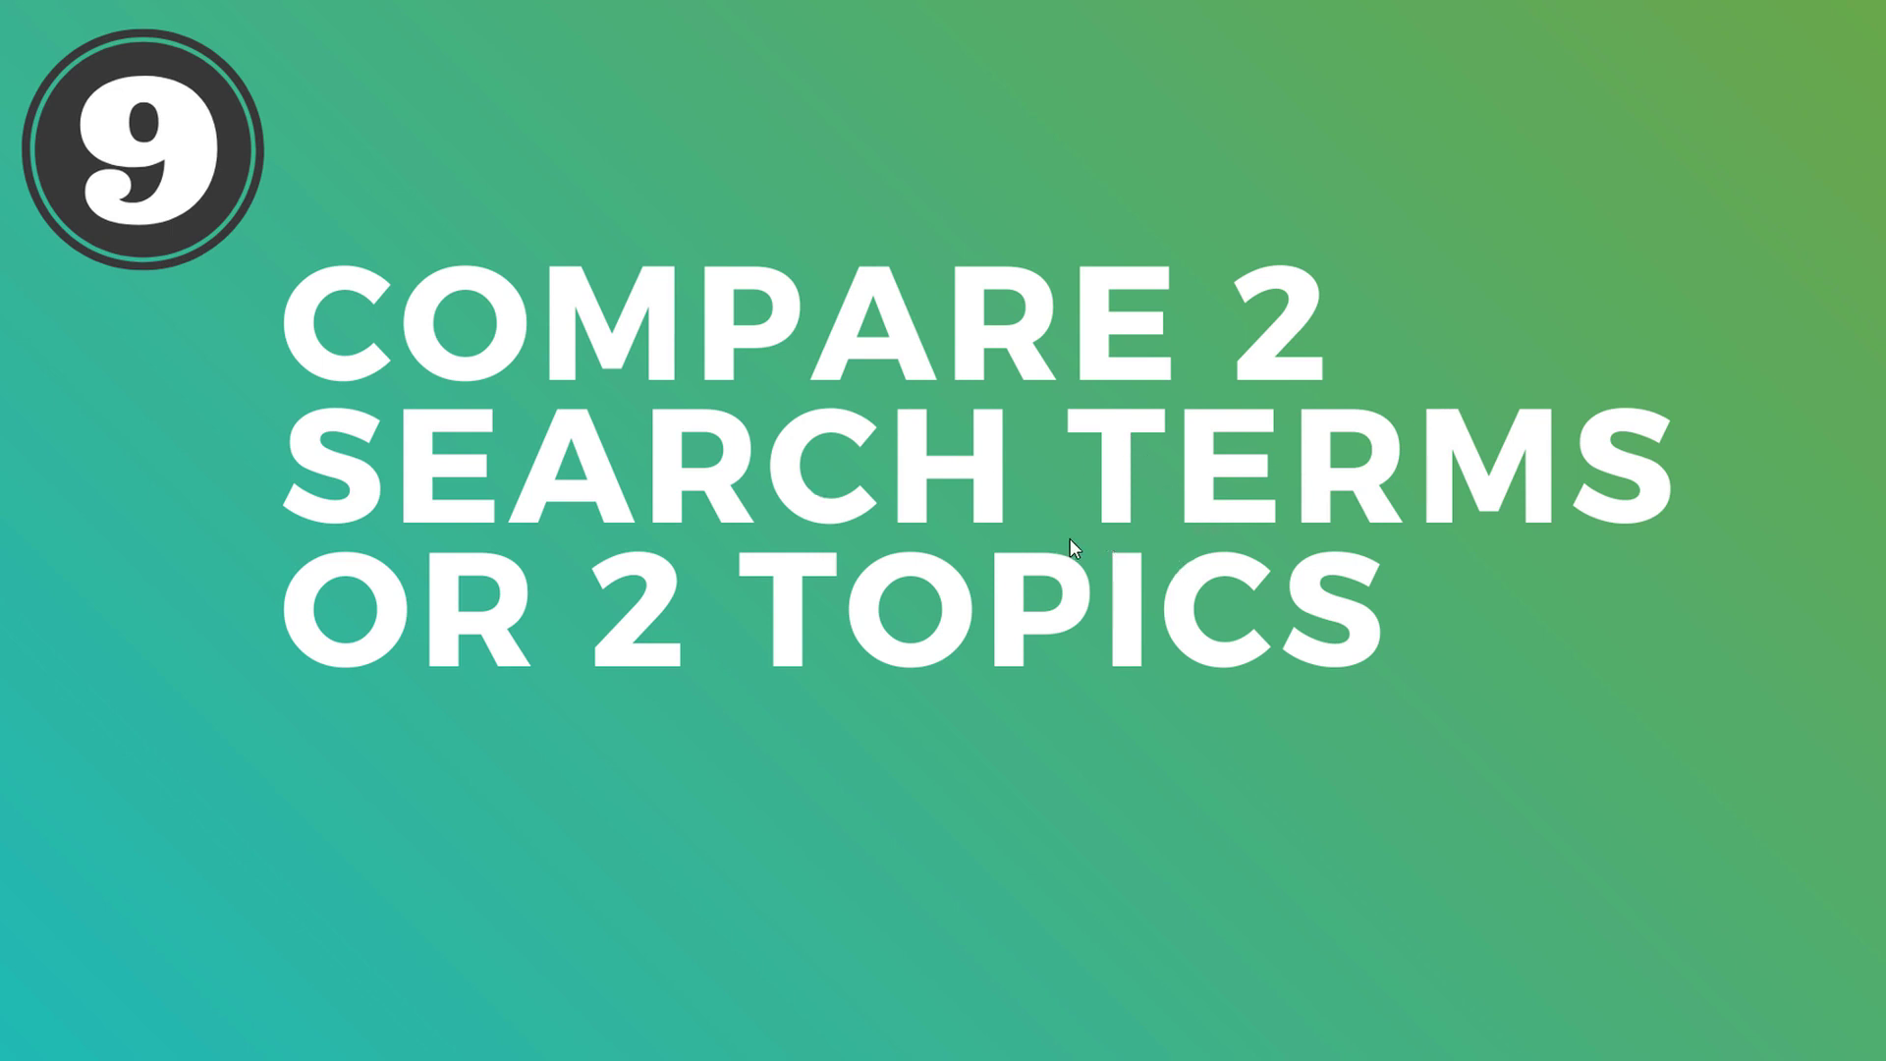
pyautogui.click(1173, 614)
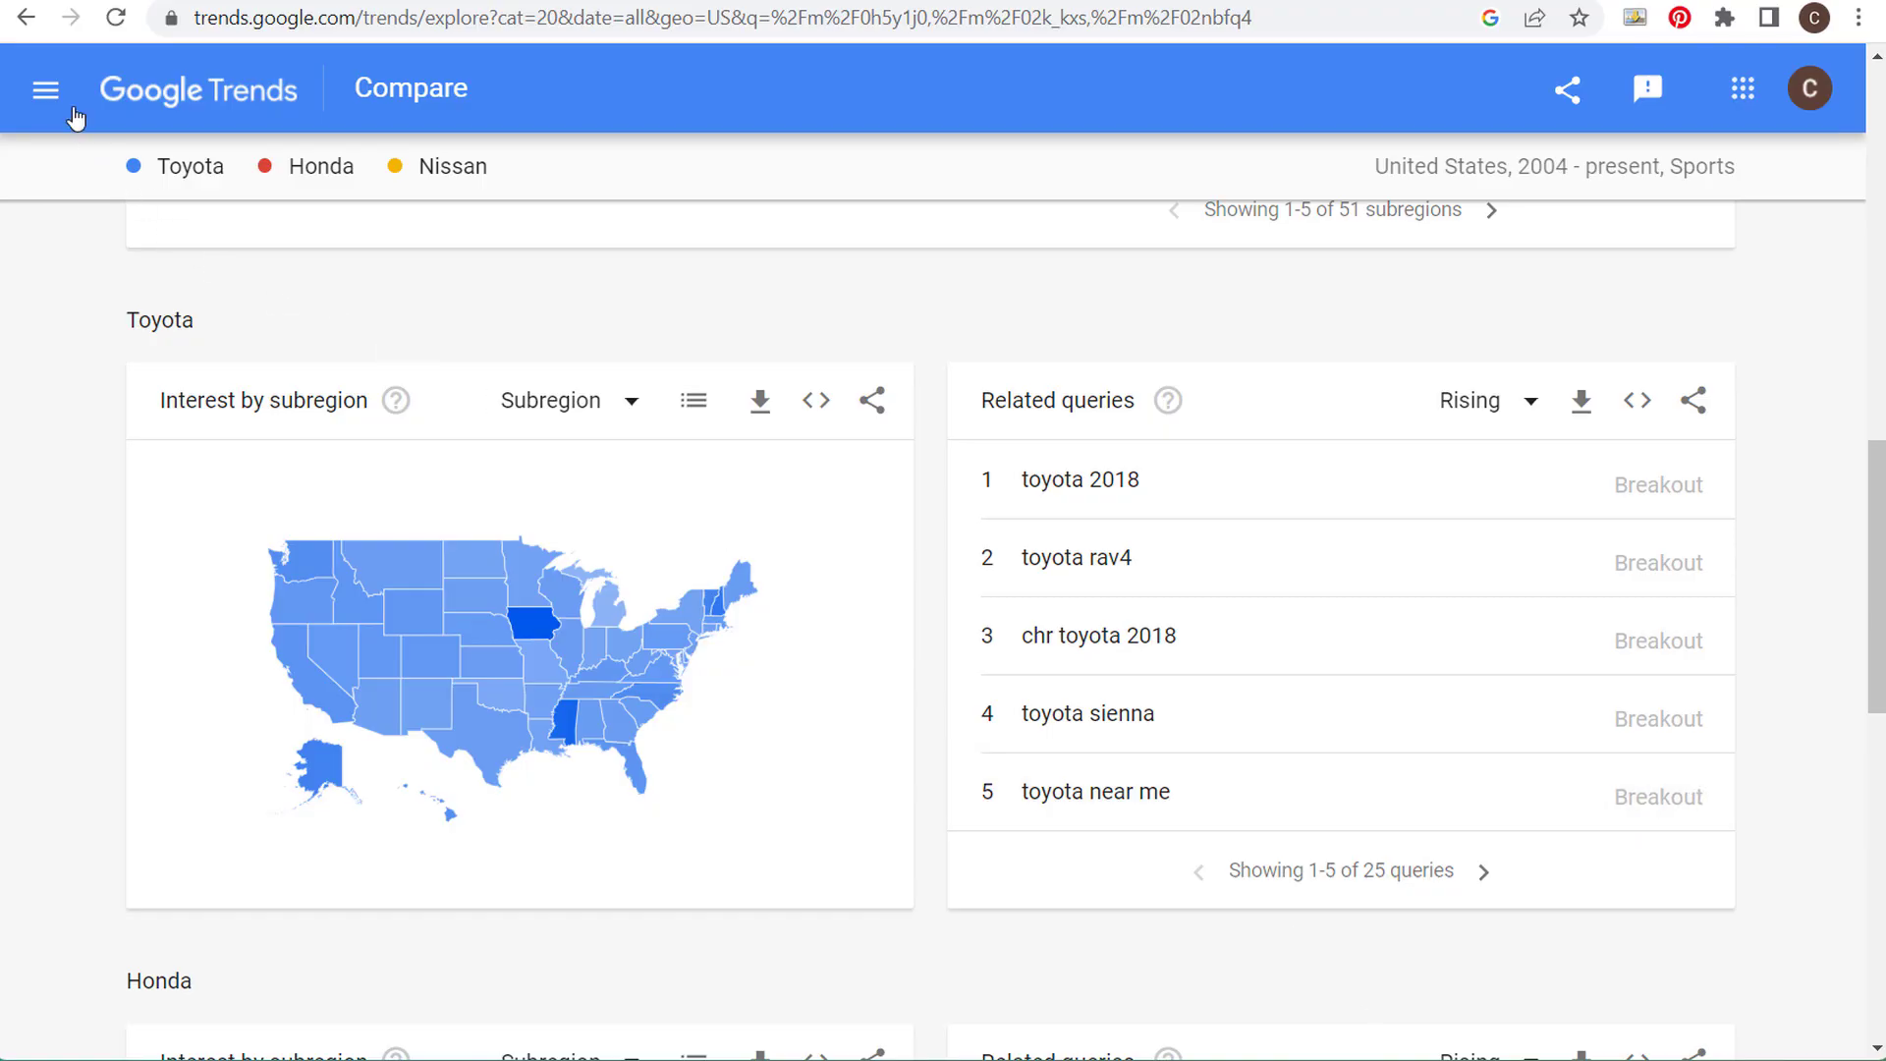
# - Go to the Google Trends home page and find its Year in Search section
pyautogui.click(46, 86)
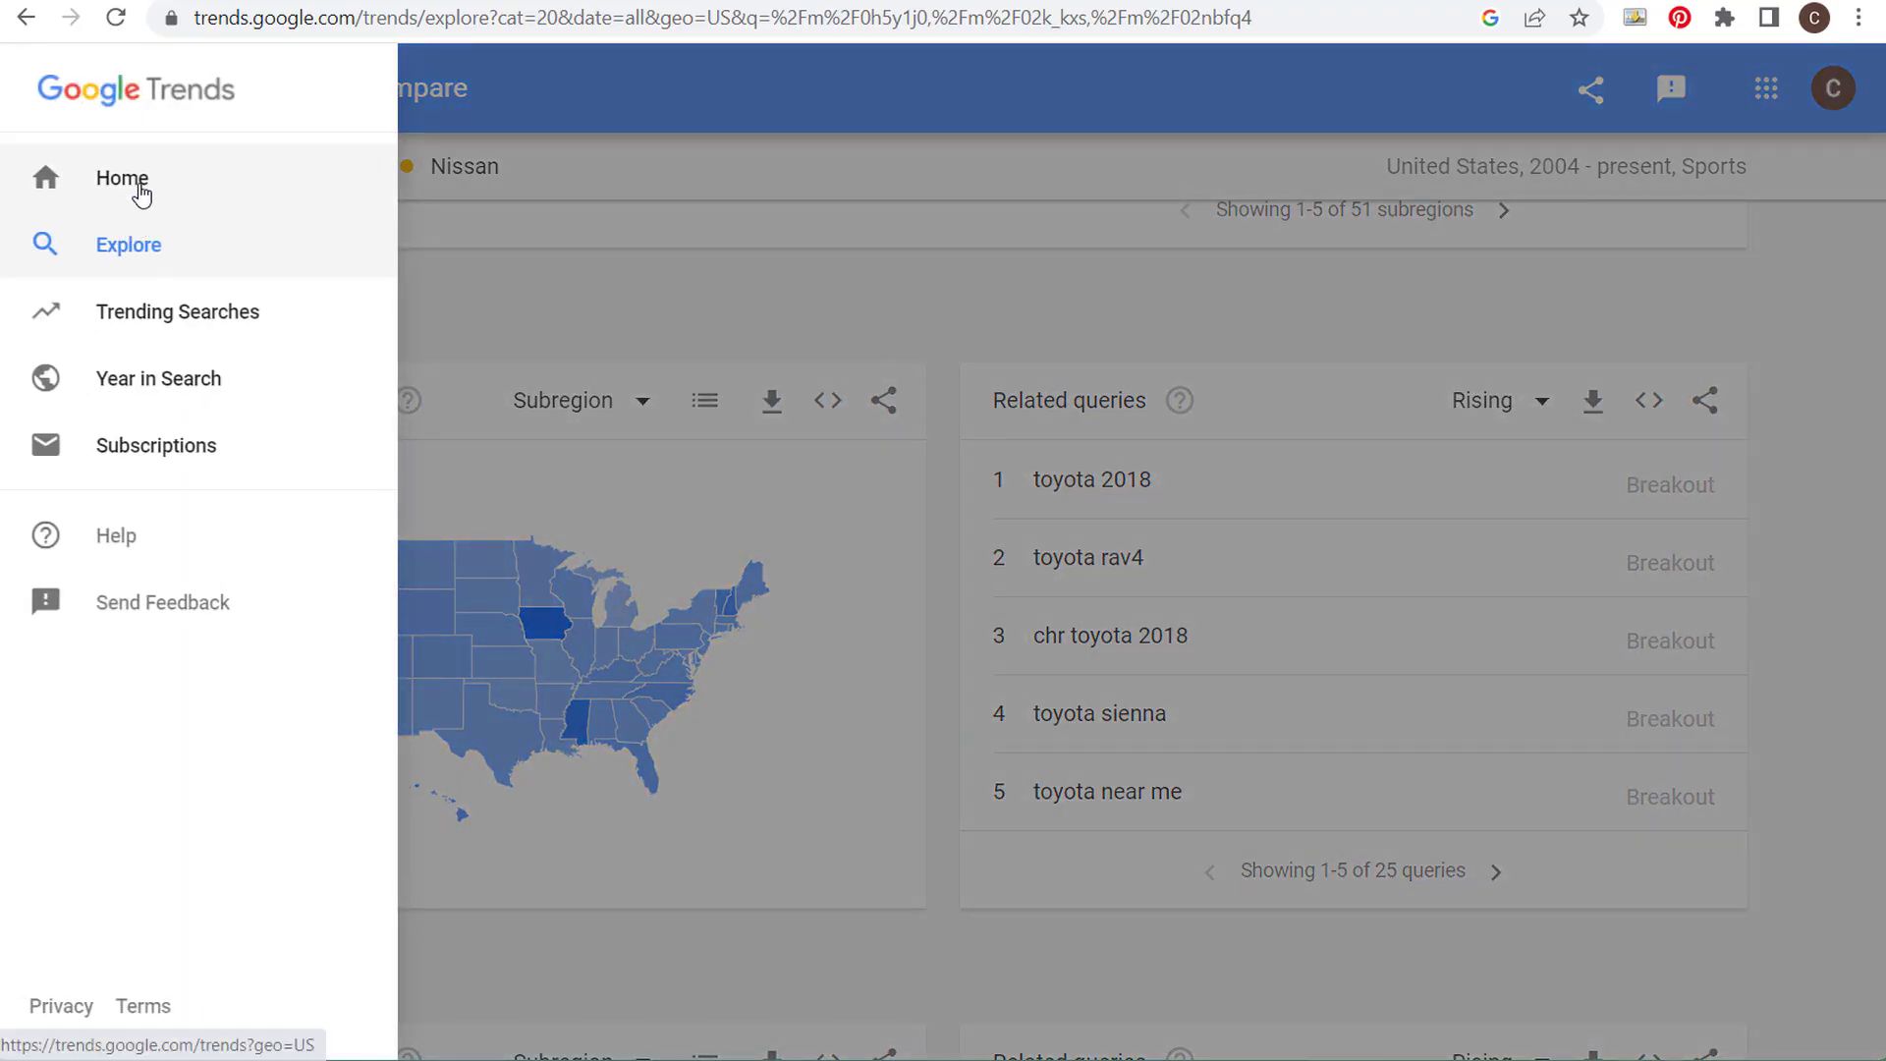
pyautogui.click(125, 178)
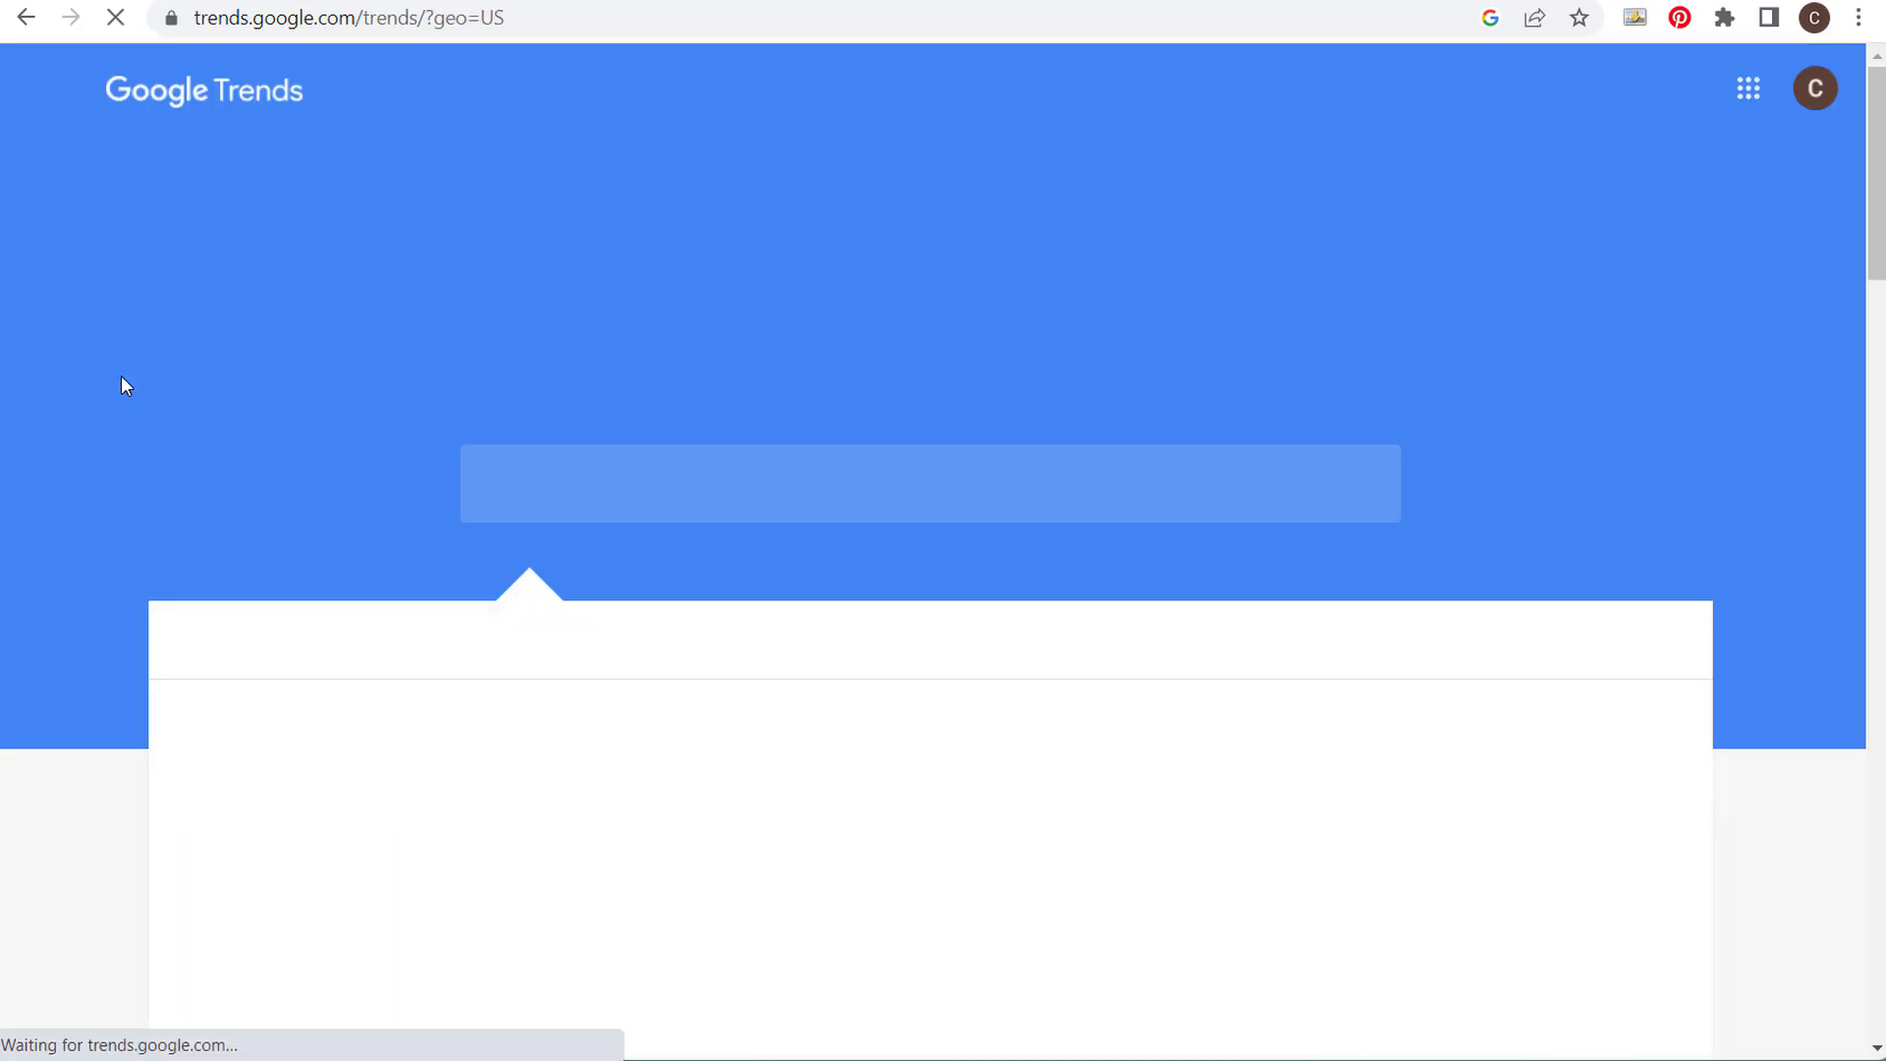
pyautogui.scroll(-12, 108, 378)
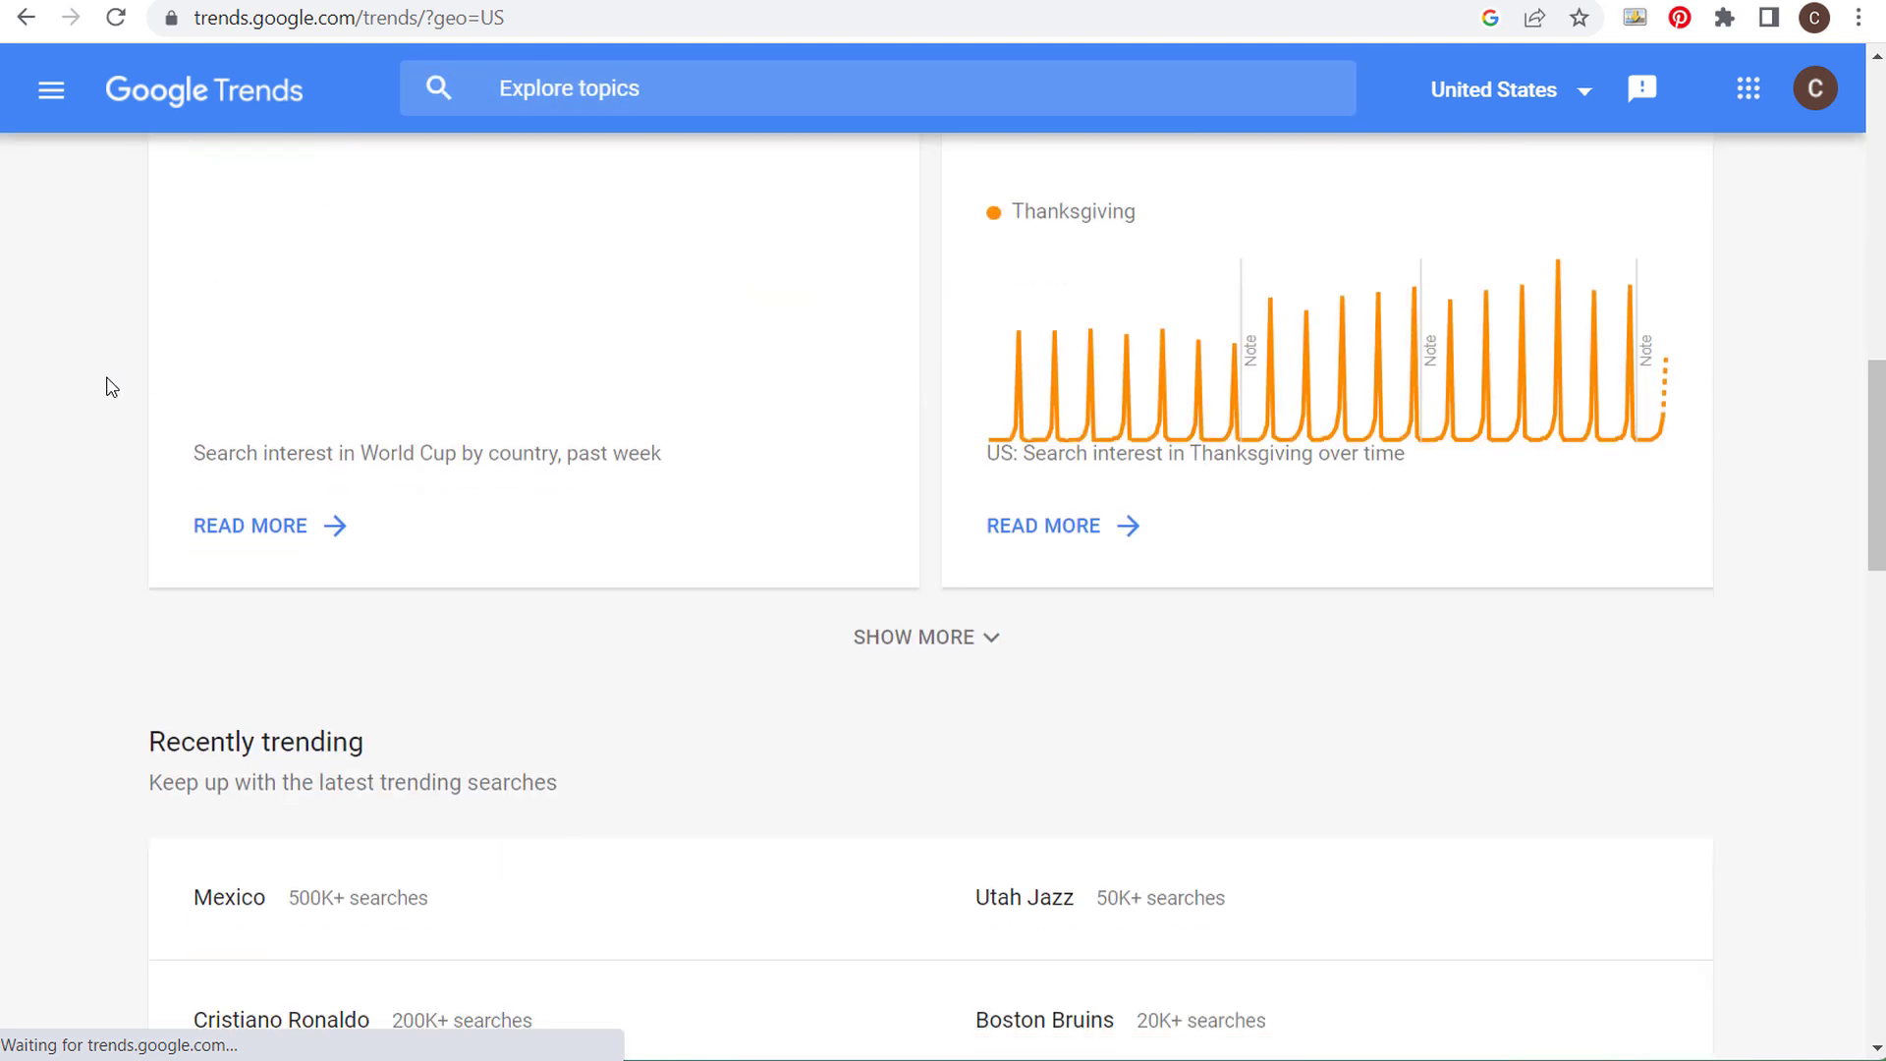
pyautogui.scroll(-15, 114, 374)
pyautogui.scroll(3, 138, 315)
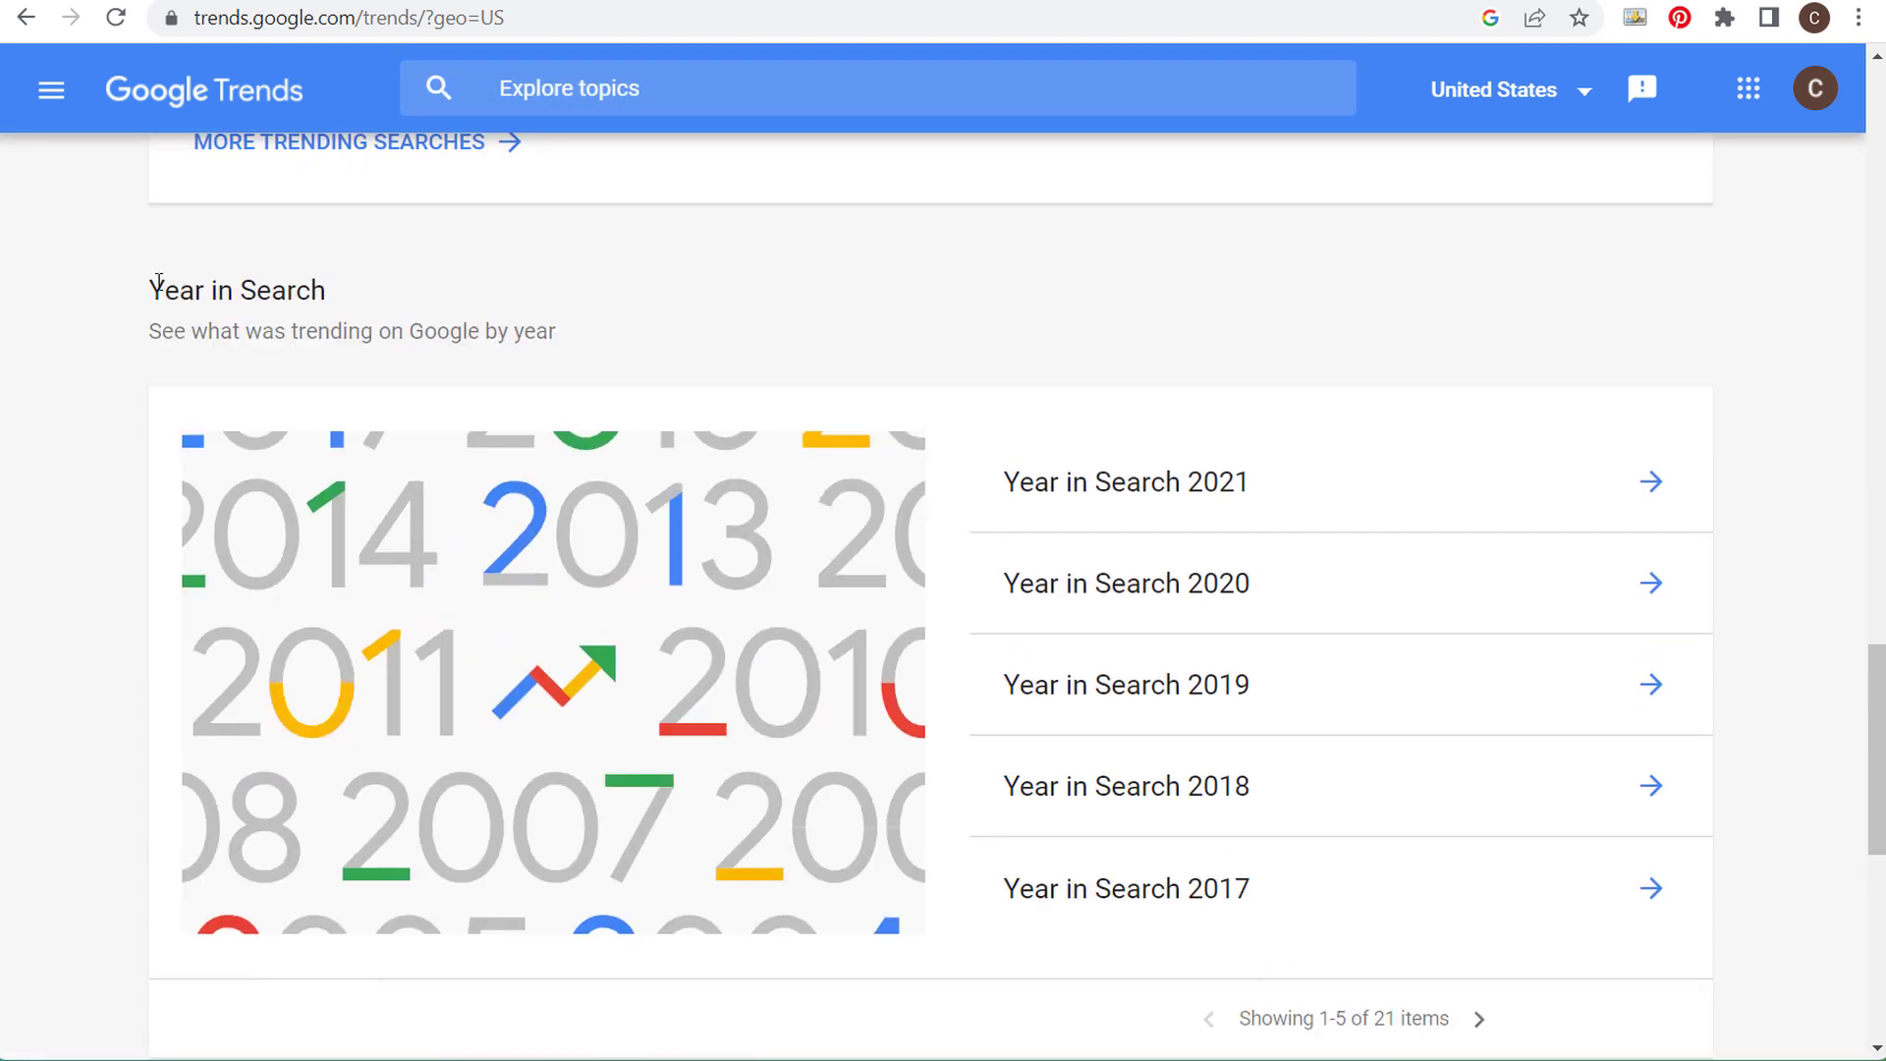
# - Read the Year in Search heading and description and show the next page of its list of years
pyautogui.moveTo(158, 282); pyautogui.dragTo(581, 286)
pyautogui.click(876, 300)
pyautogui.moveTo(151, 331); pyautogui.dragTo(716, 328)
pyautogui.click(861, 322)
pyautogui.scroll(-3, 1321, 670)
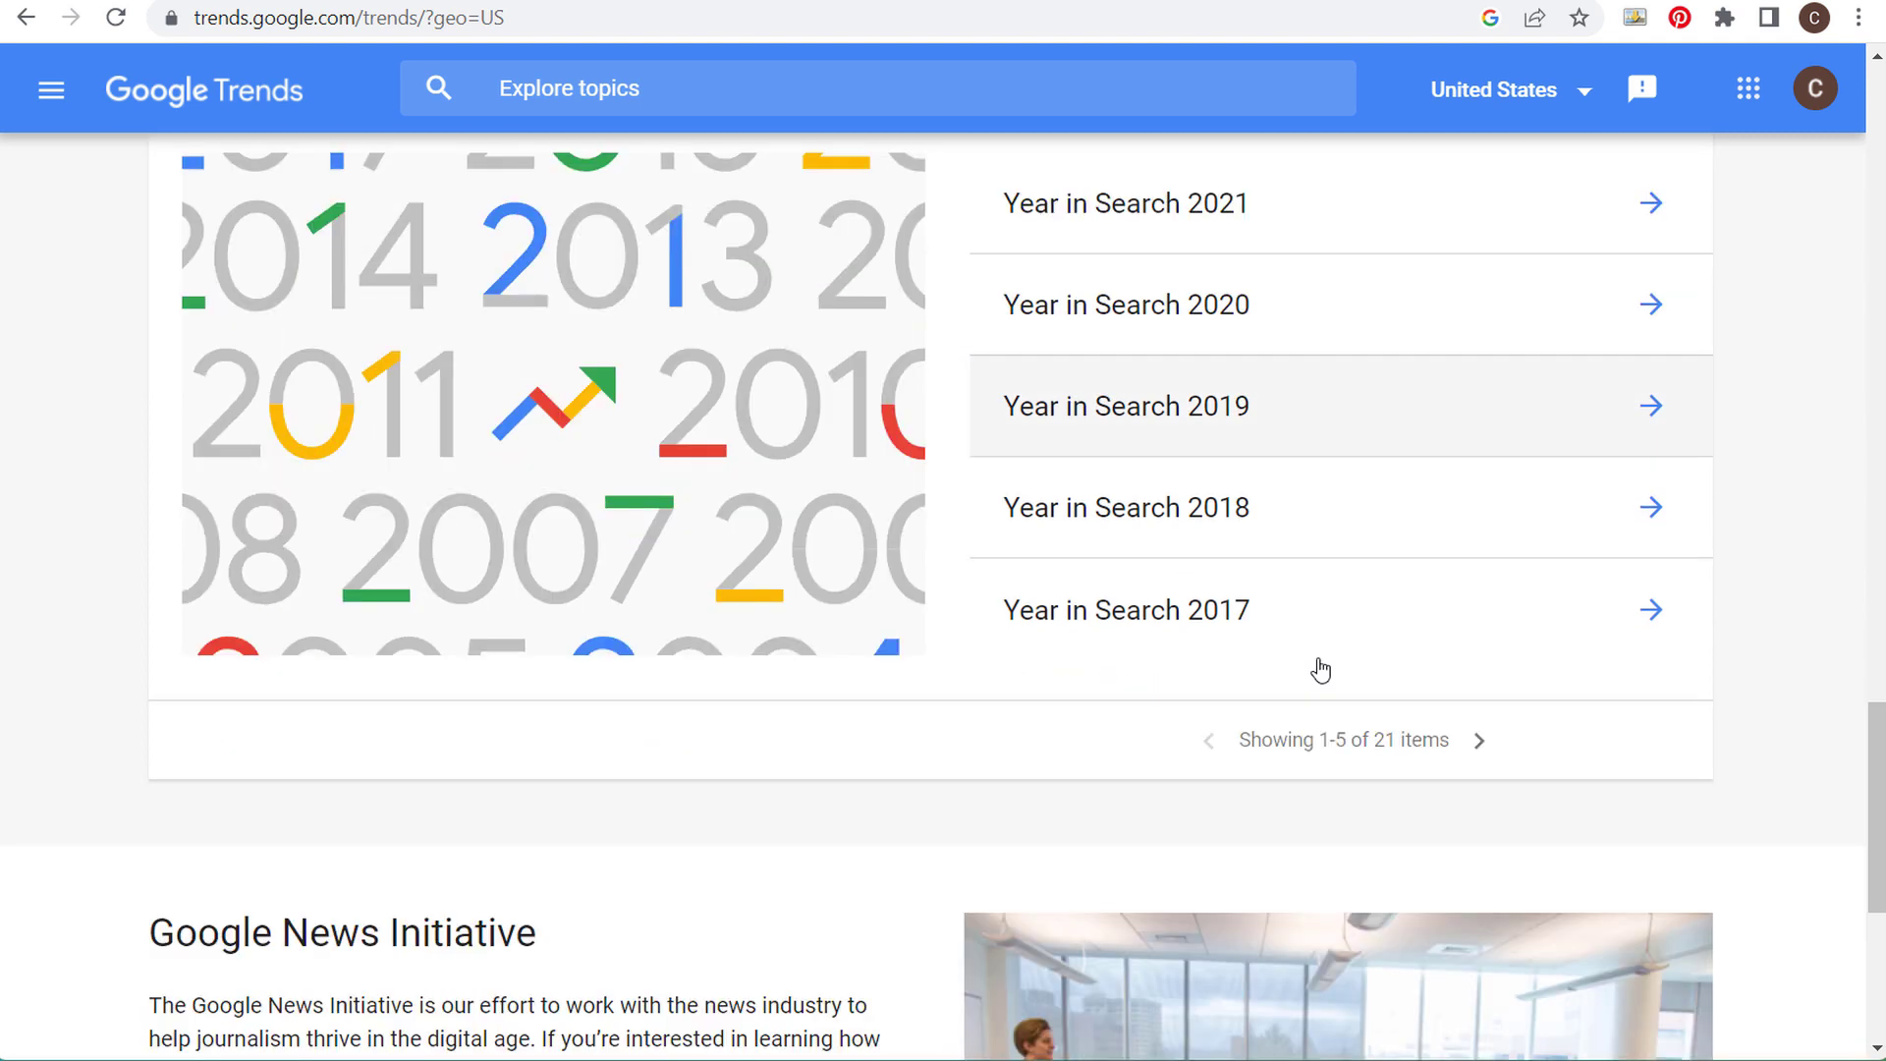
pyautogui.click(1479, 741)
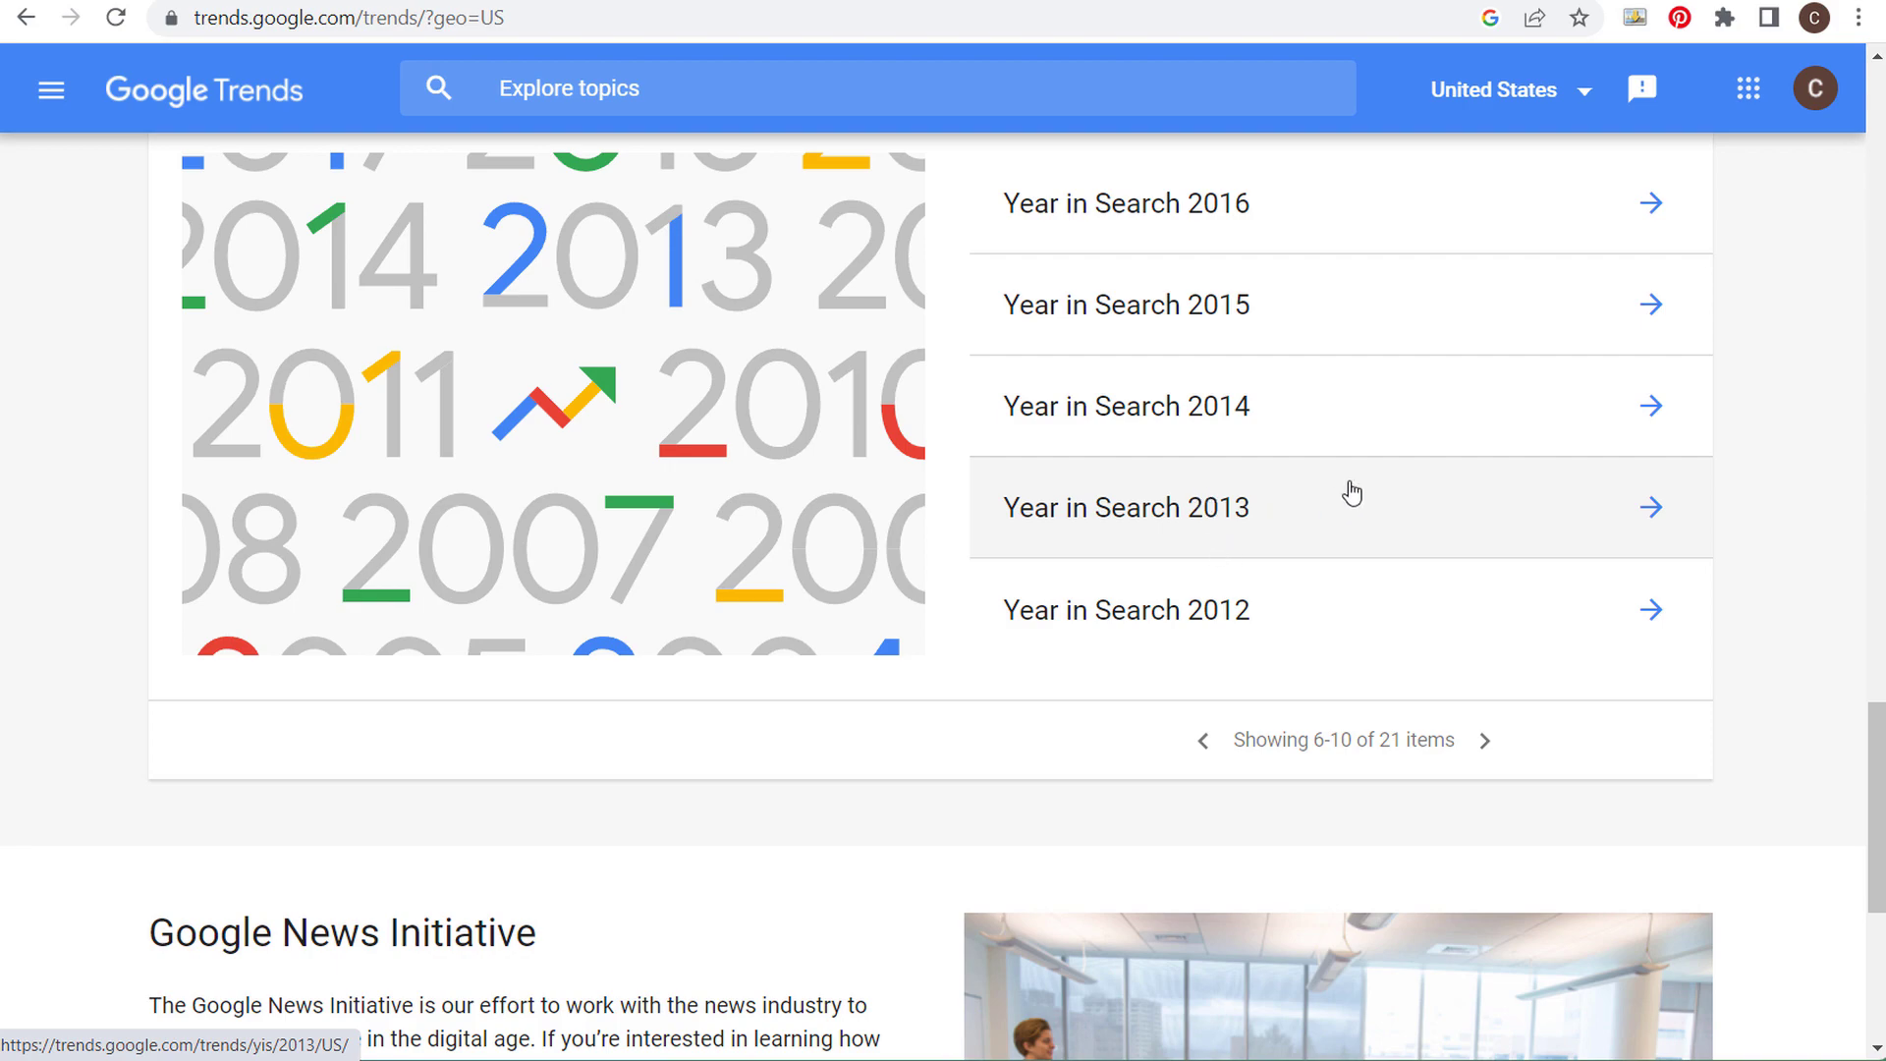
# - Open Year in Search 2013 and read its United States trending lists from Annual Events through Car Companies
pyautogui.click(1348, 522)
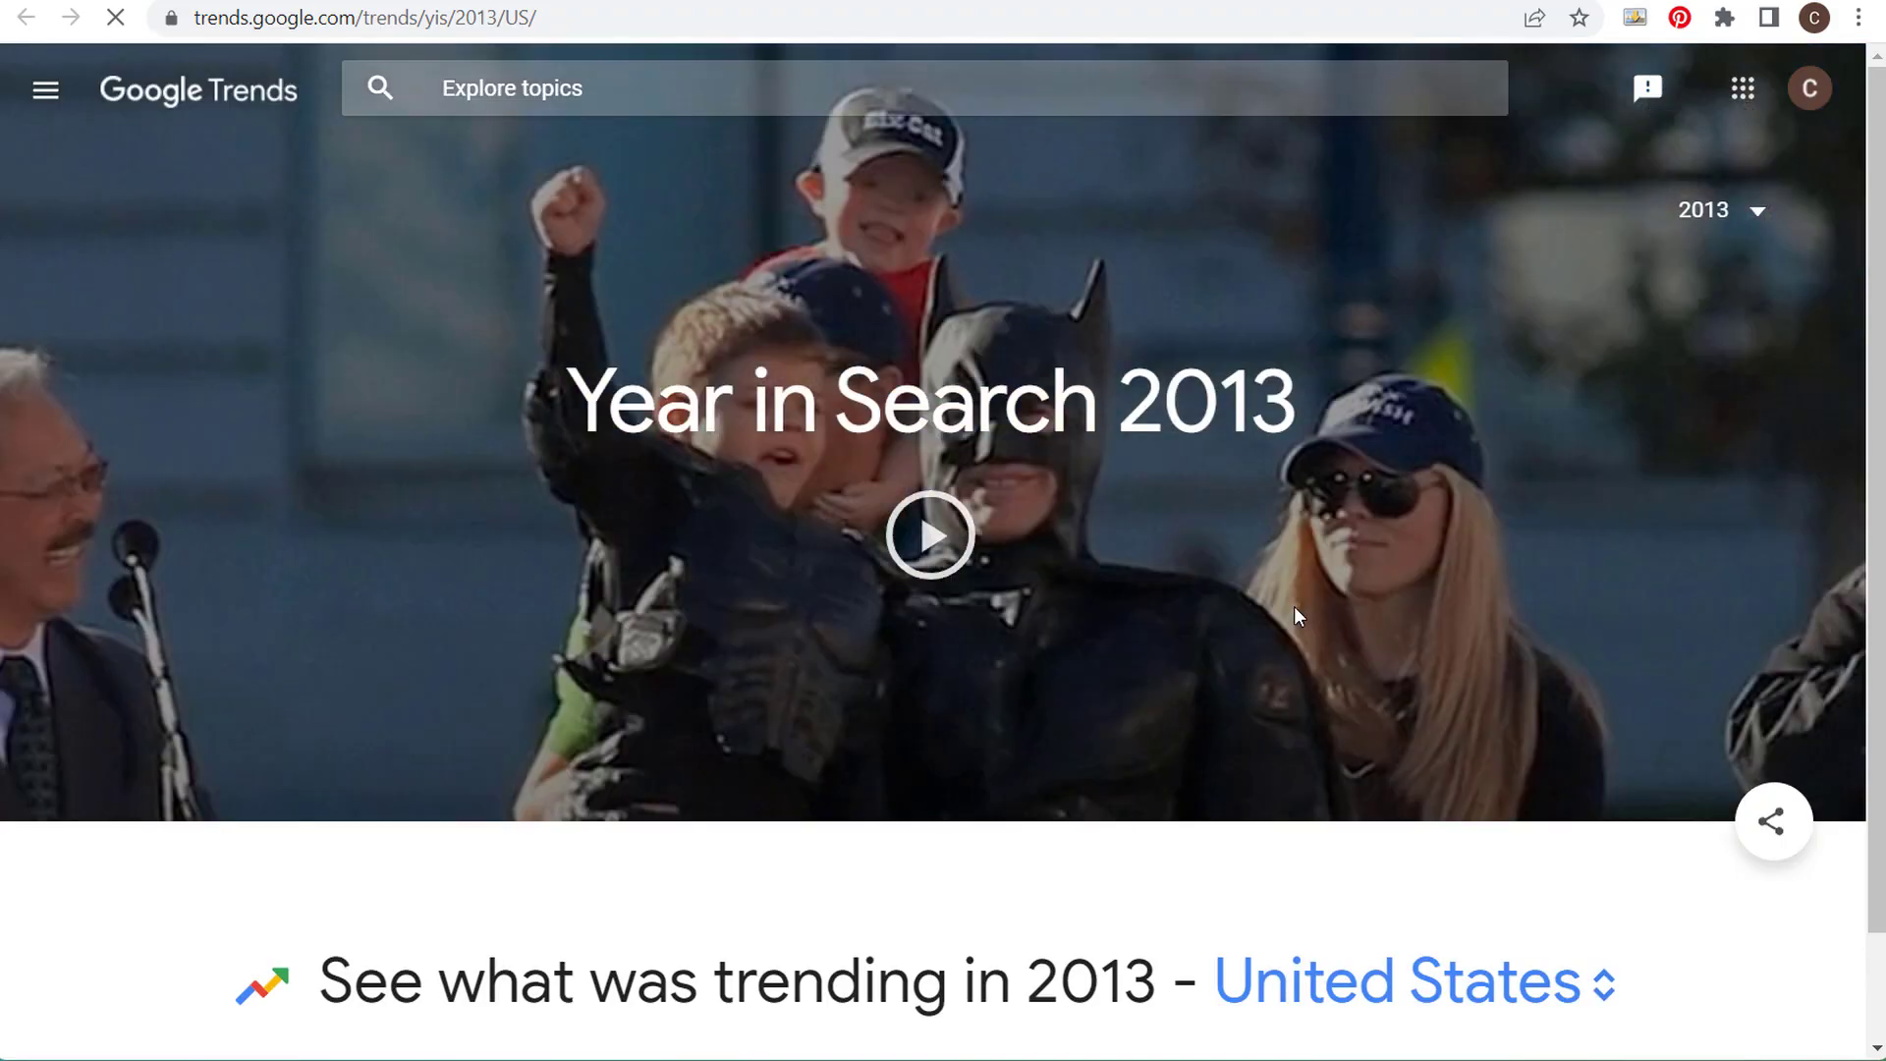
pyautogui.scroll(-8, 619, 387)
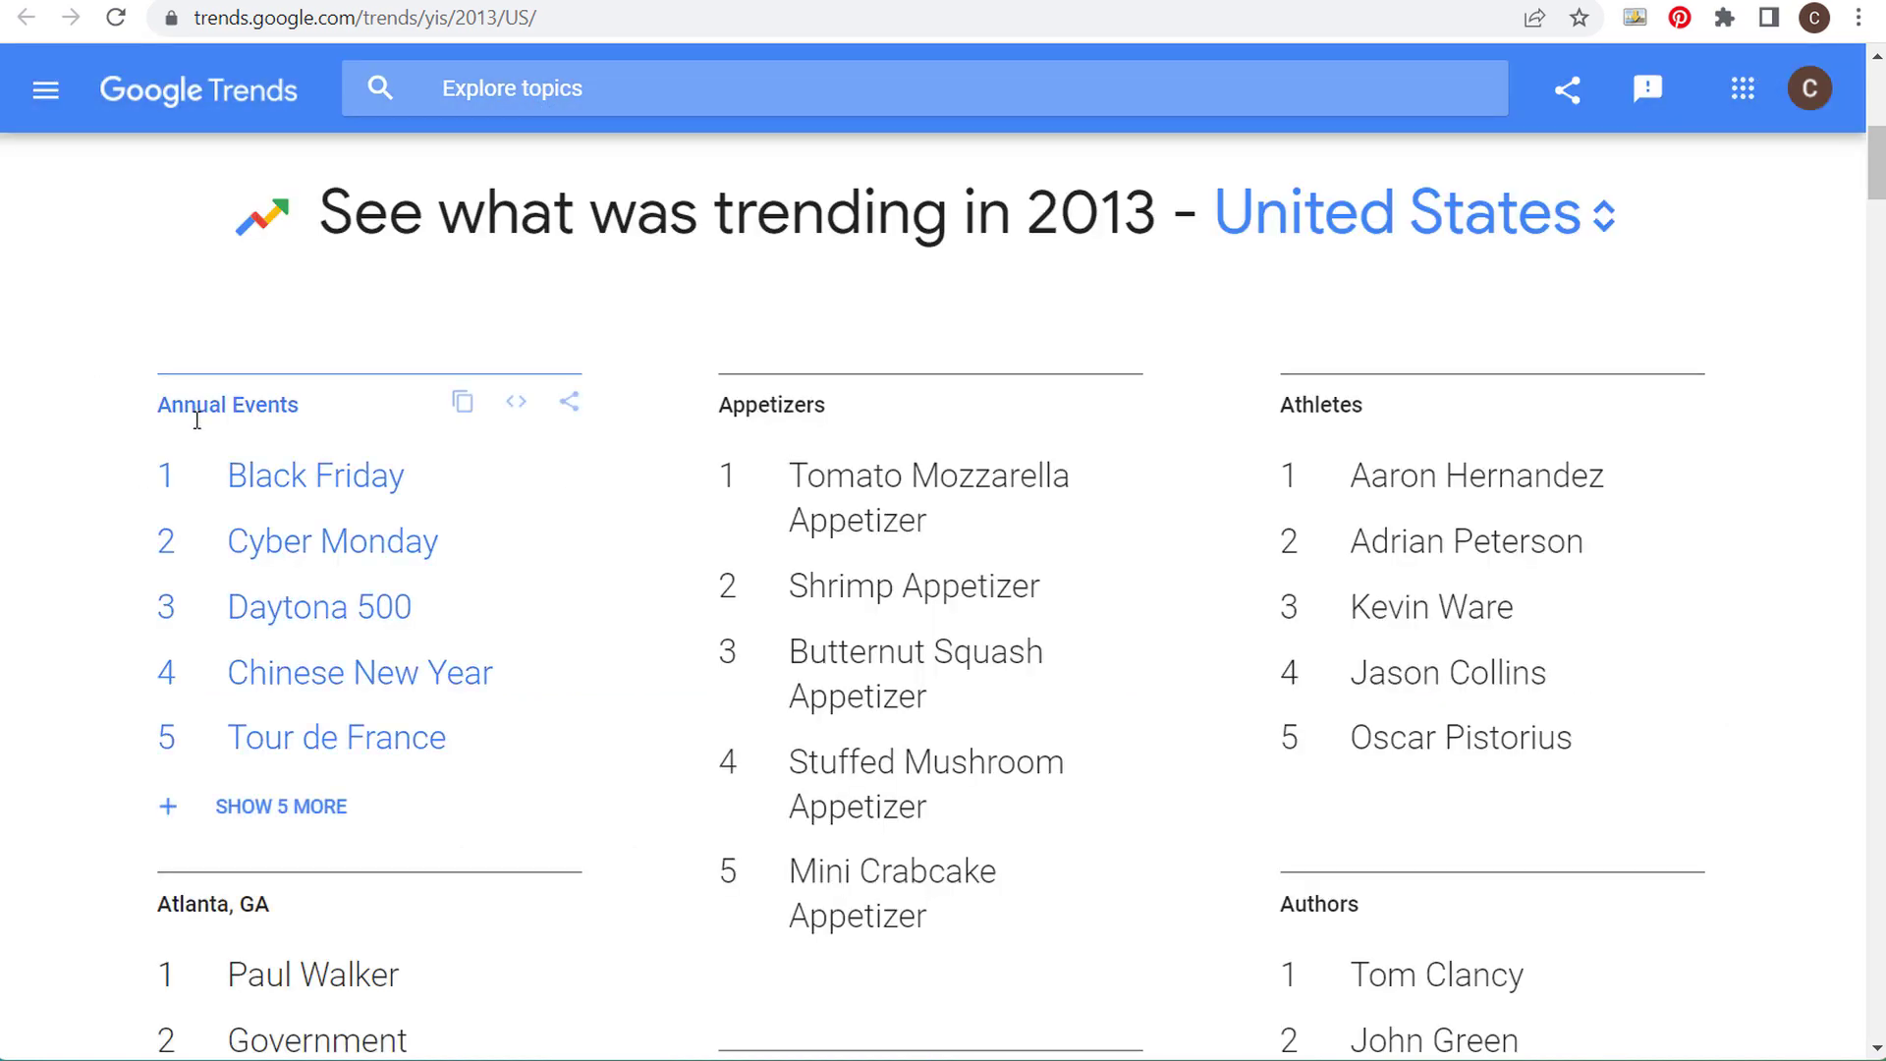
pyautogui.scroll(-4, 311, 462)
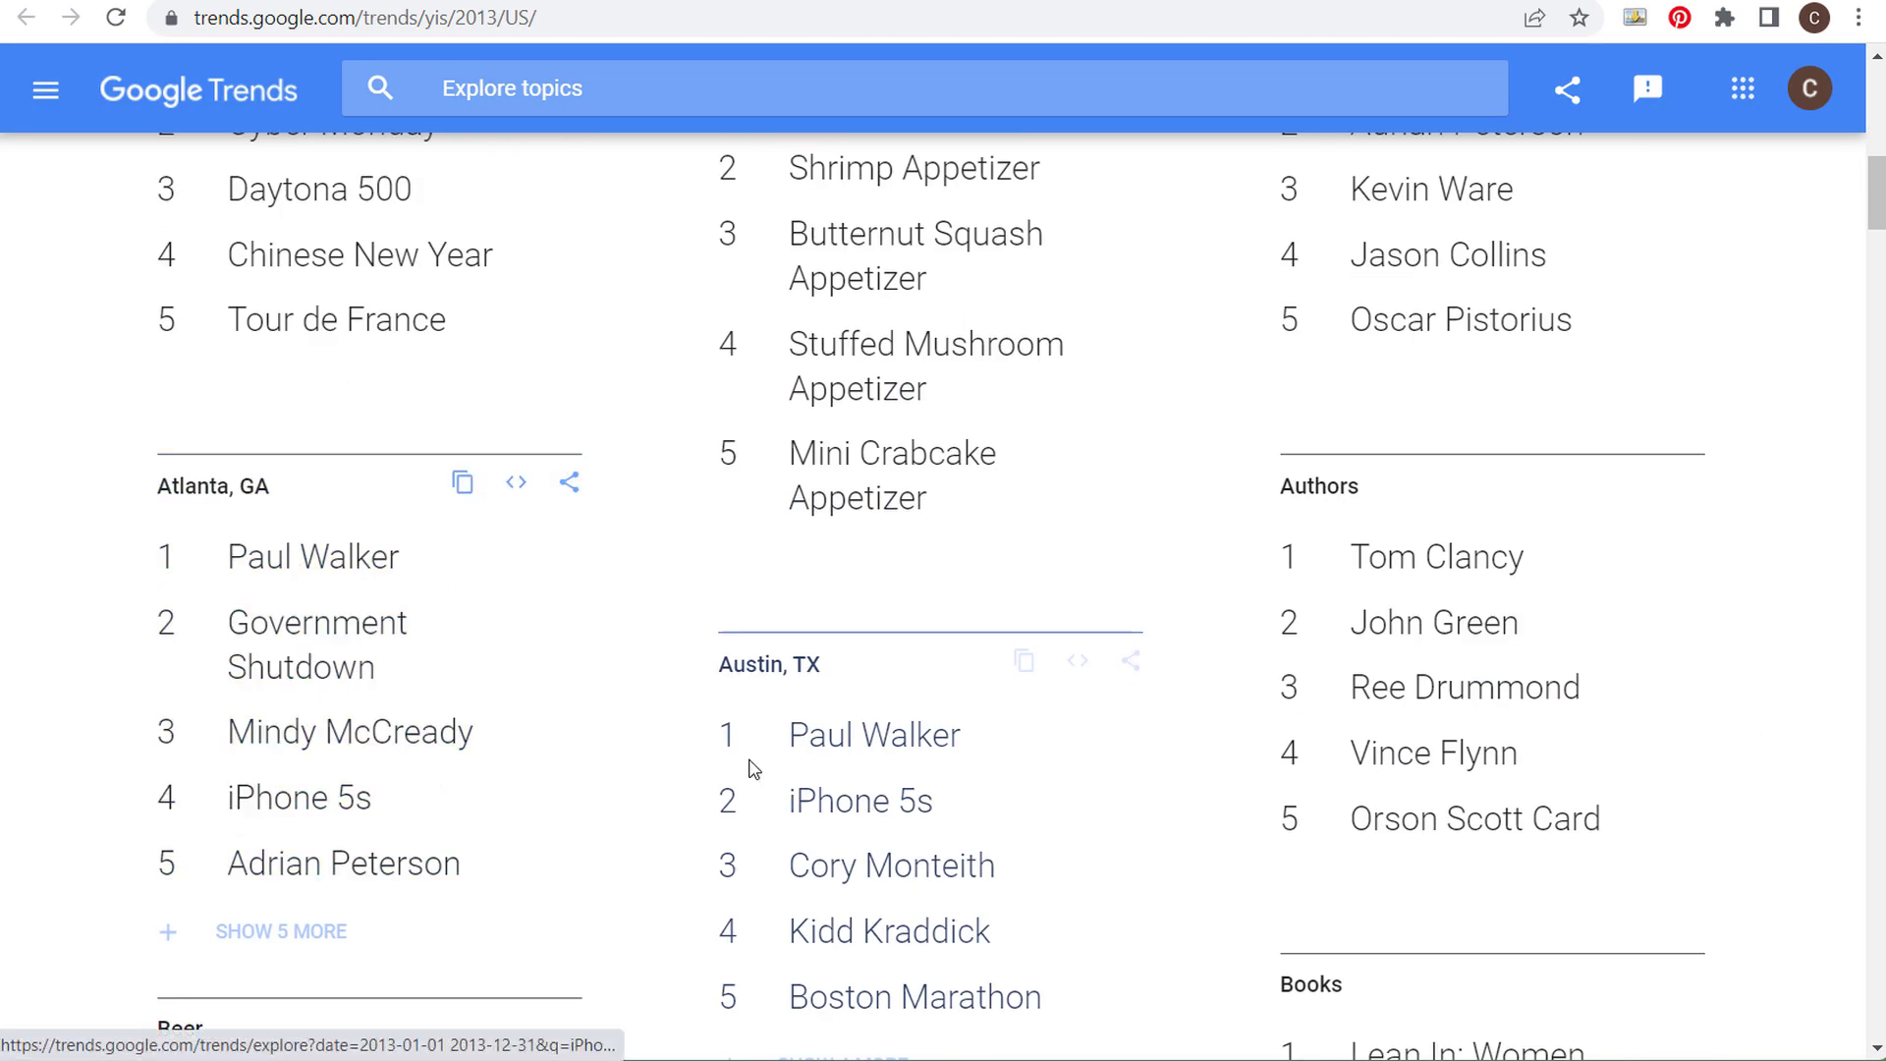
pyautogui.scroll(-5, 1808, 477)
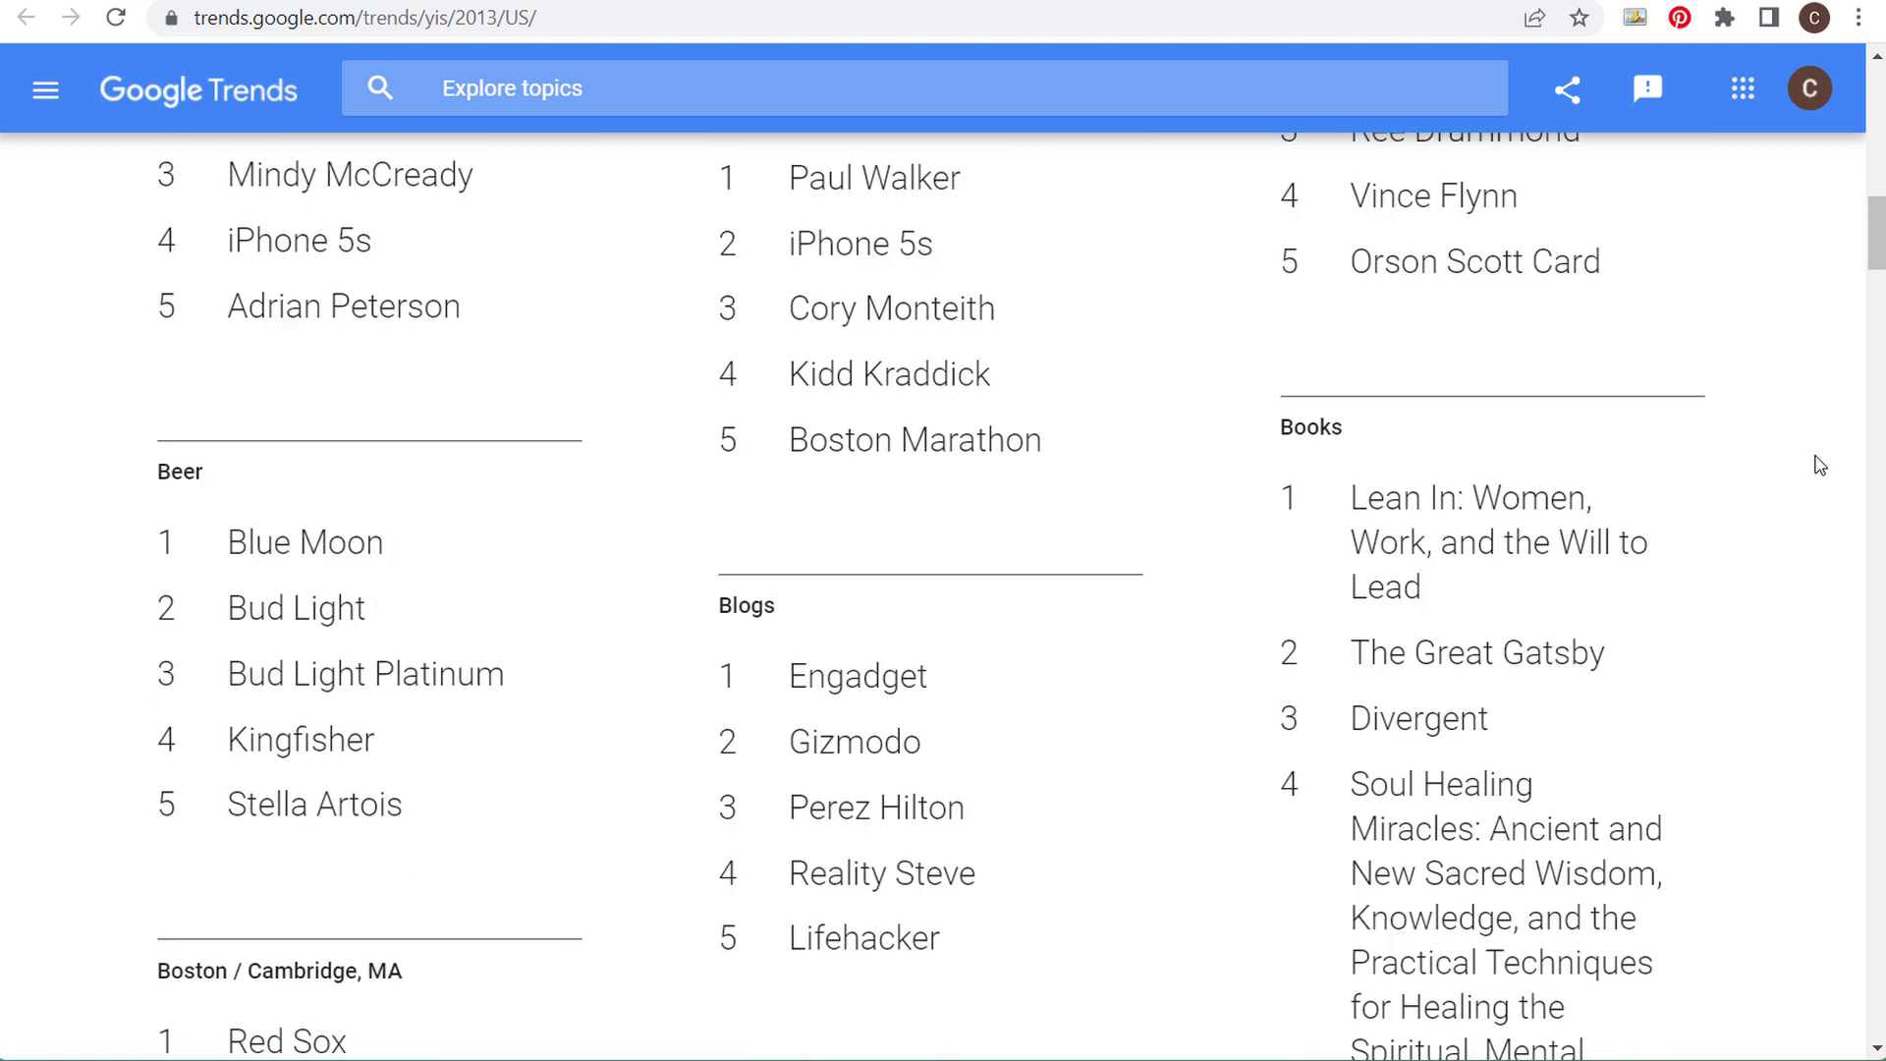
pyautogui.scroll(-3, 1823, 471)
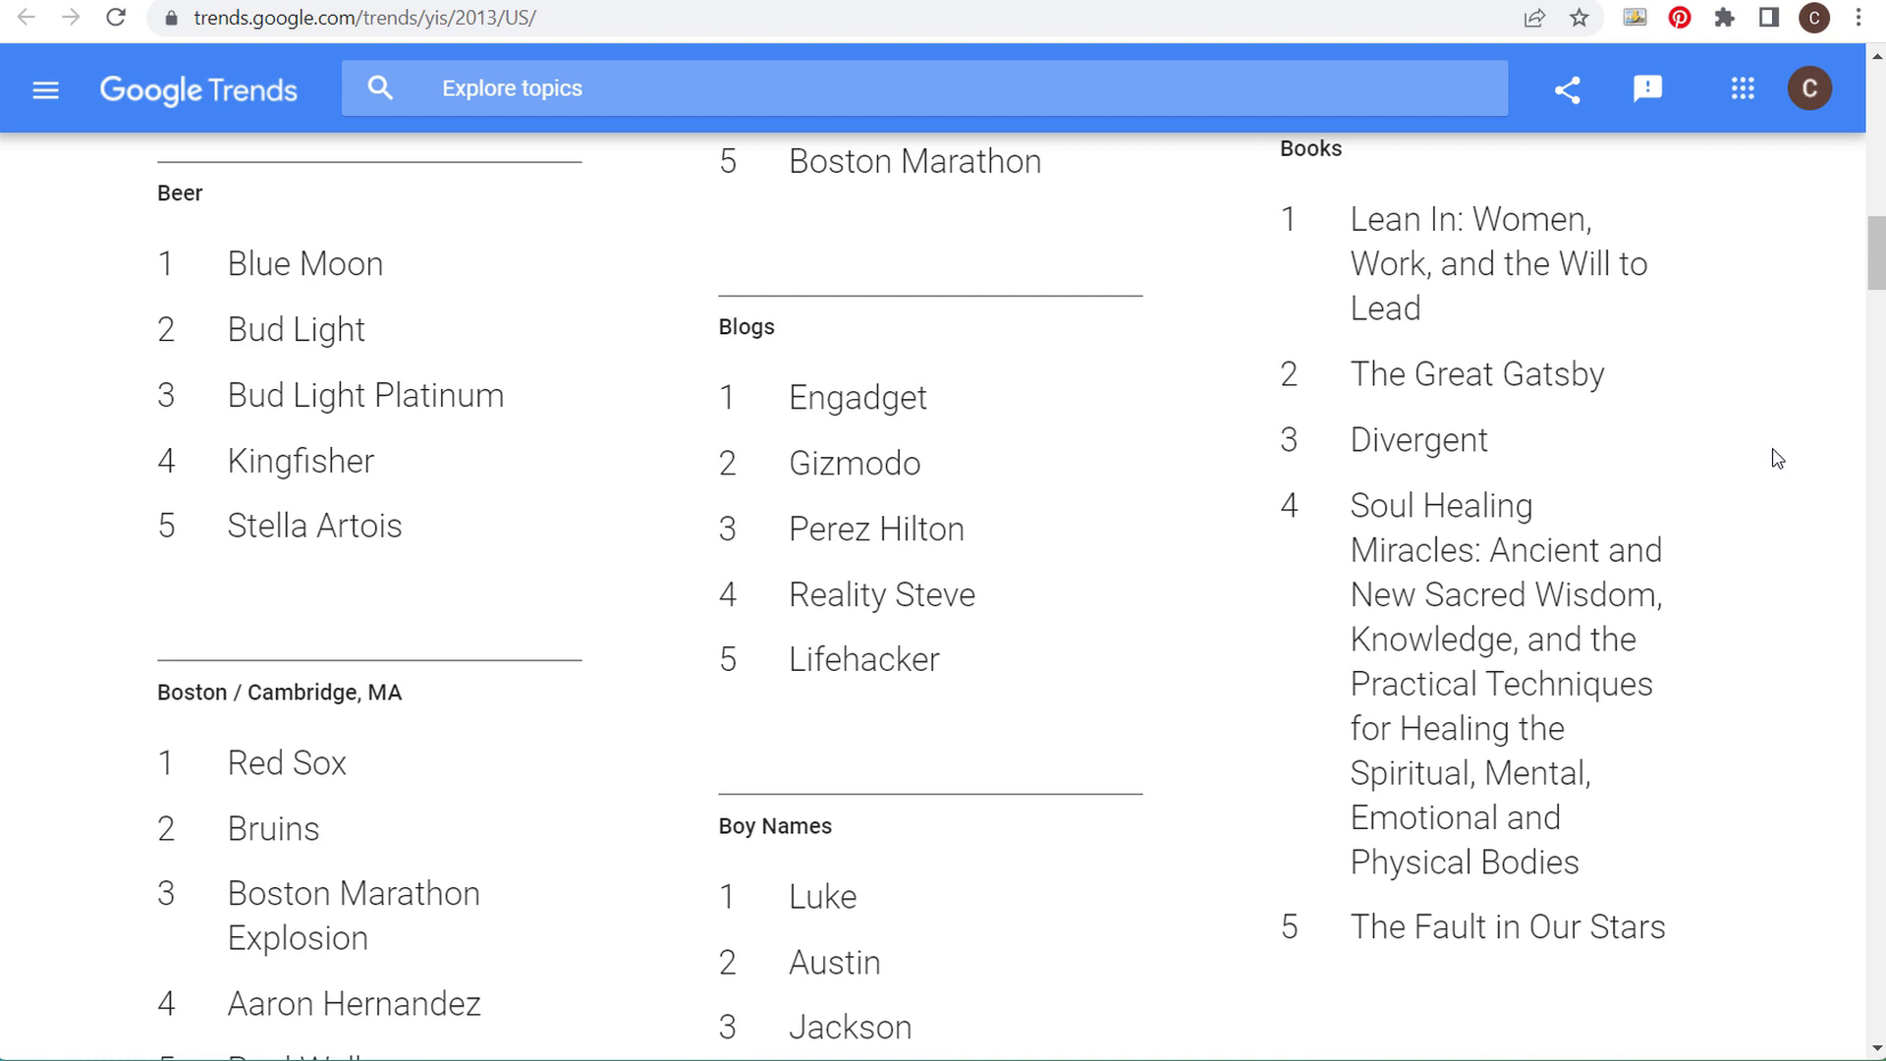
pyautogui.scroll(-4, 1776, 467)
pyautogui.scroll(4, 1254, 454)
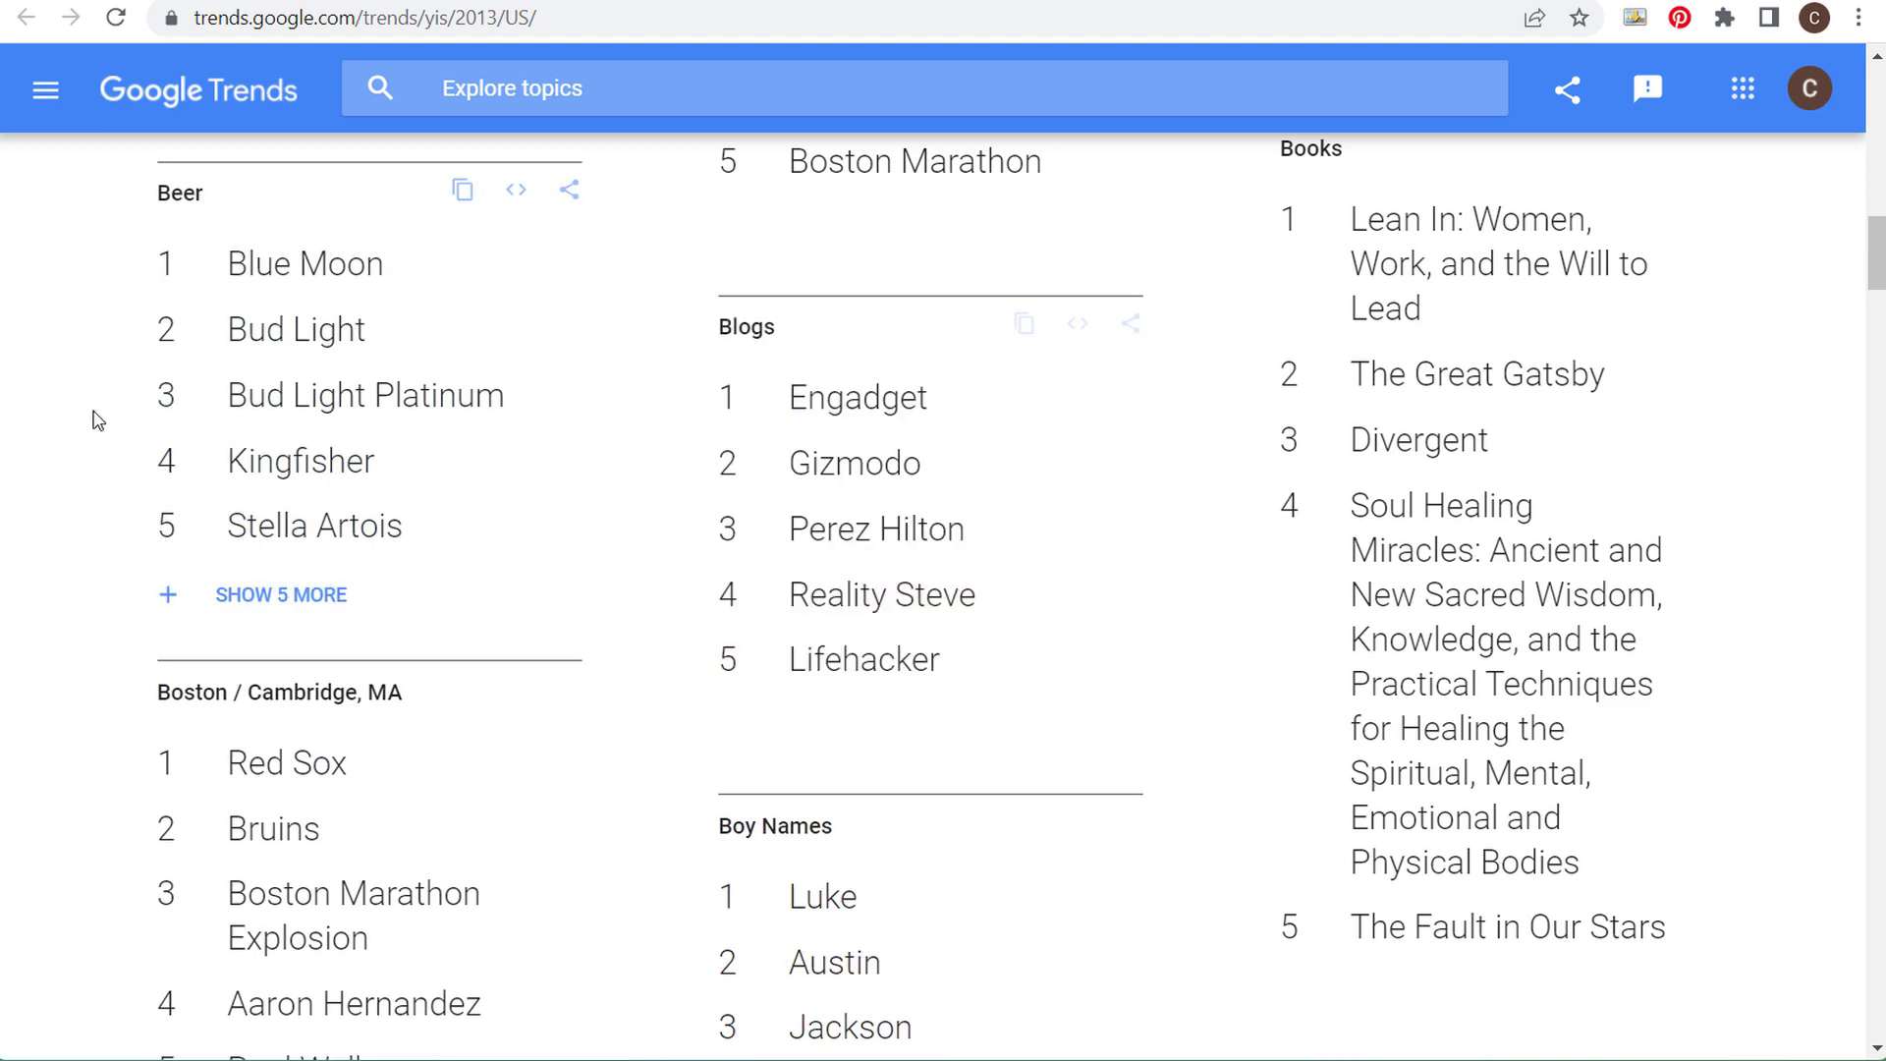
pyautogui.scroll(-5, 106, 359)
pyautogui.scroll(3, 114, 413)
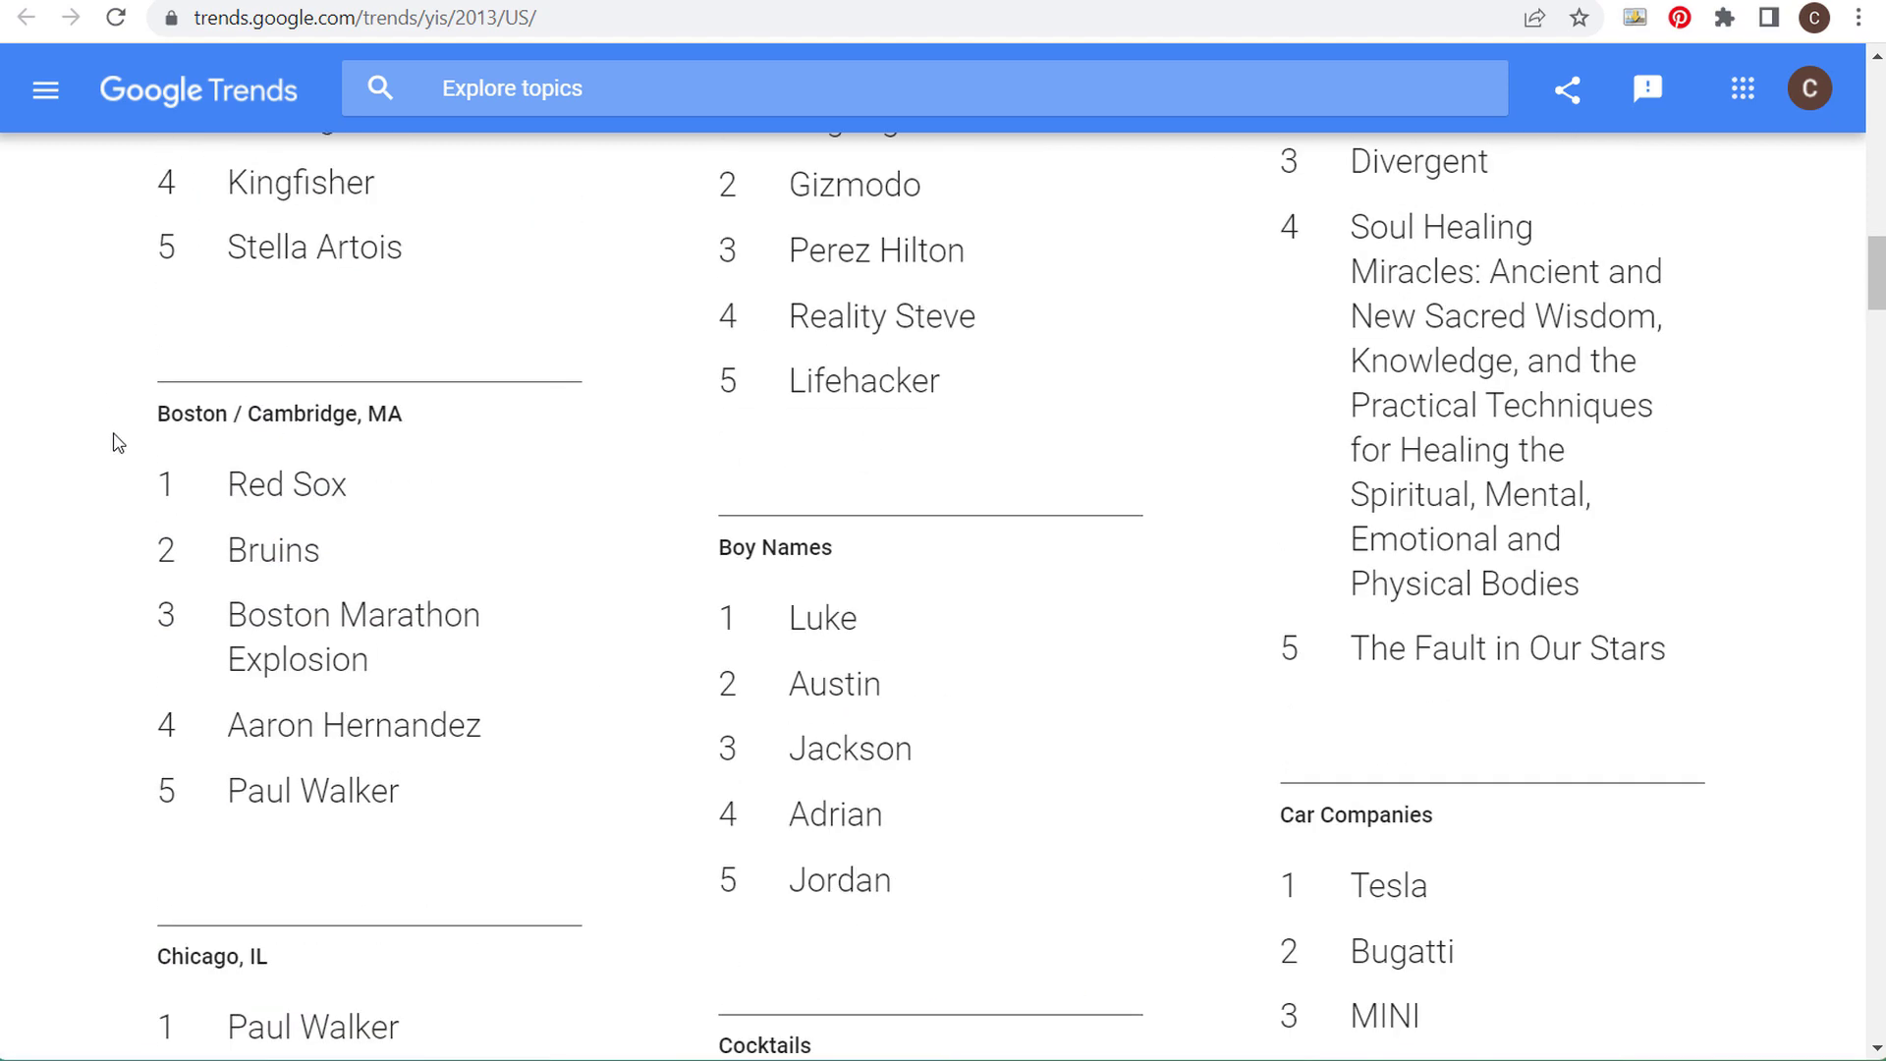
pyautogui.scroll(-3, 197, 551)
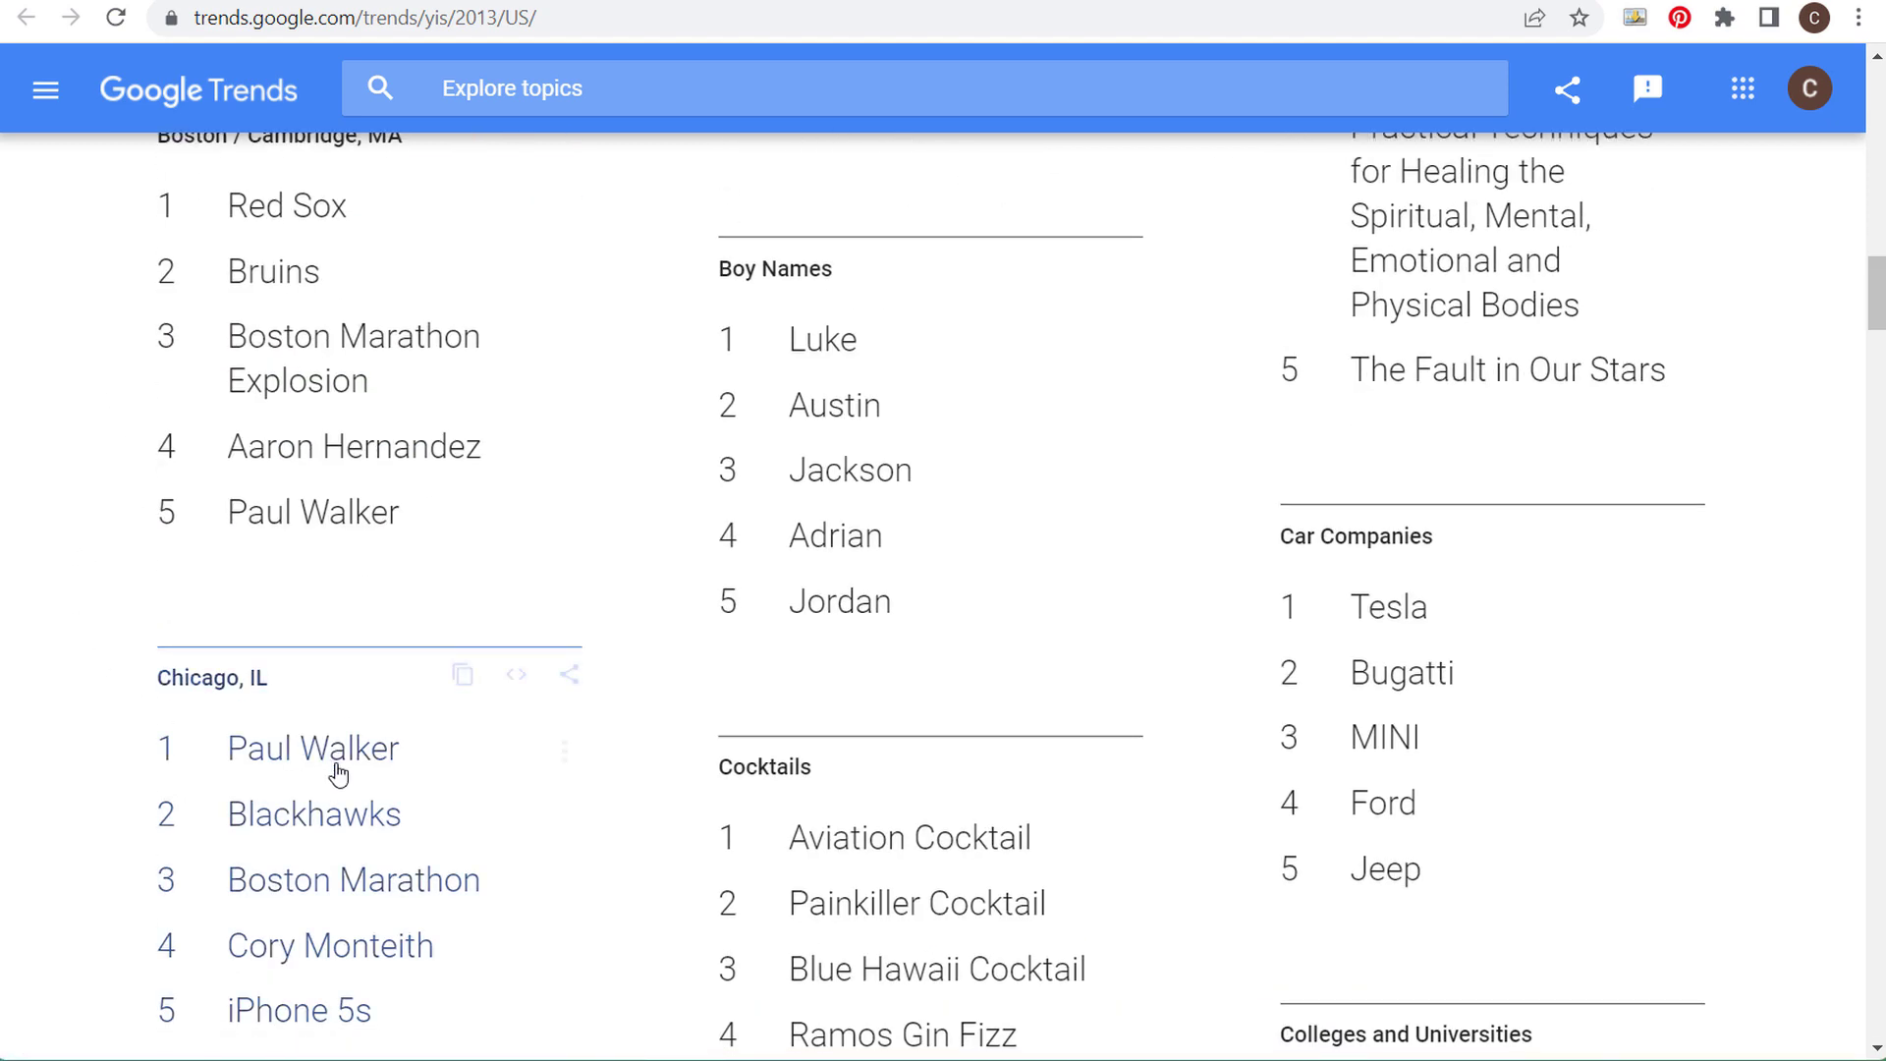
pyautogui.scroll(-3, 668, 845)
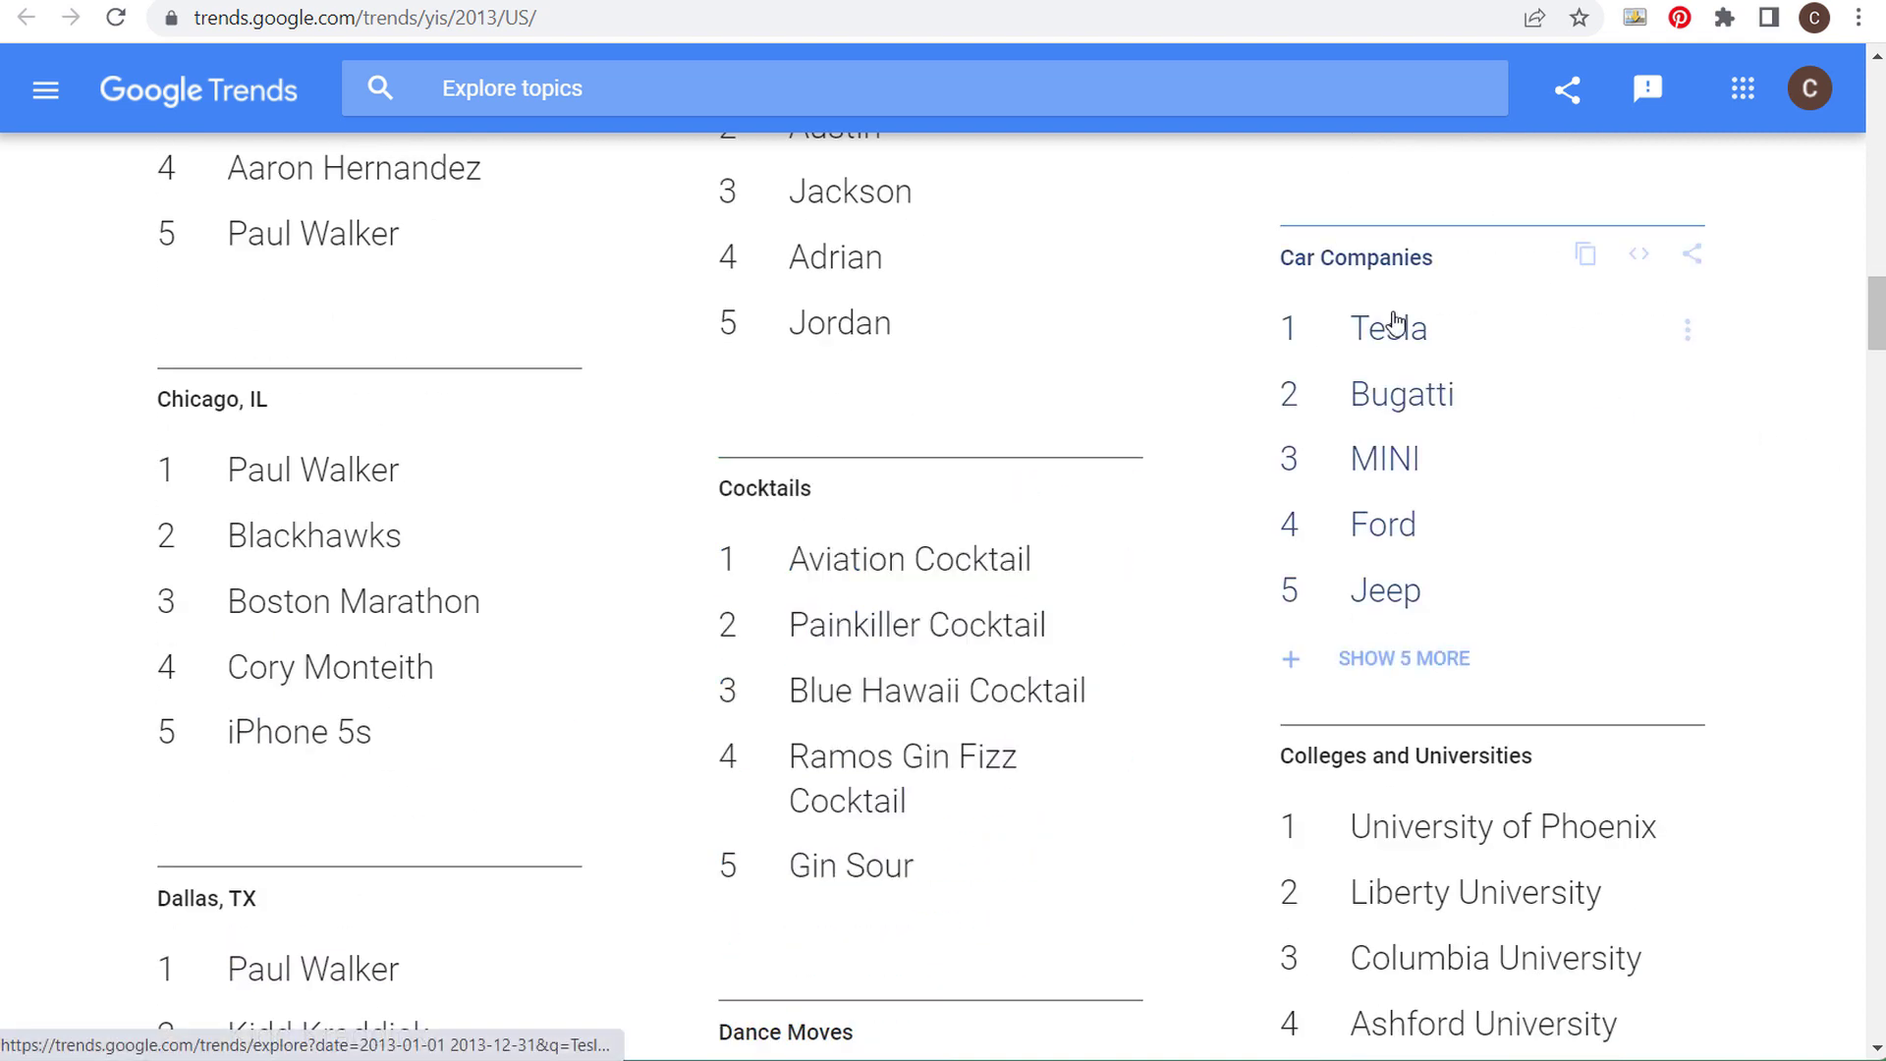
# - Read the further 2013 trending lists, including Dance Moves, Diets, Endangered Species and Famous Internet Animals
pyautogui.scroll(-5, 1621, 492)
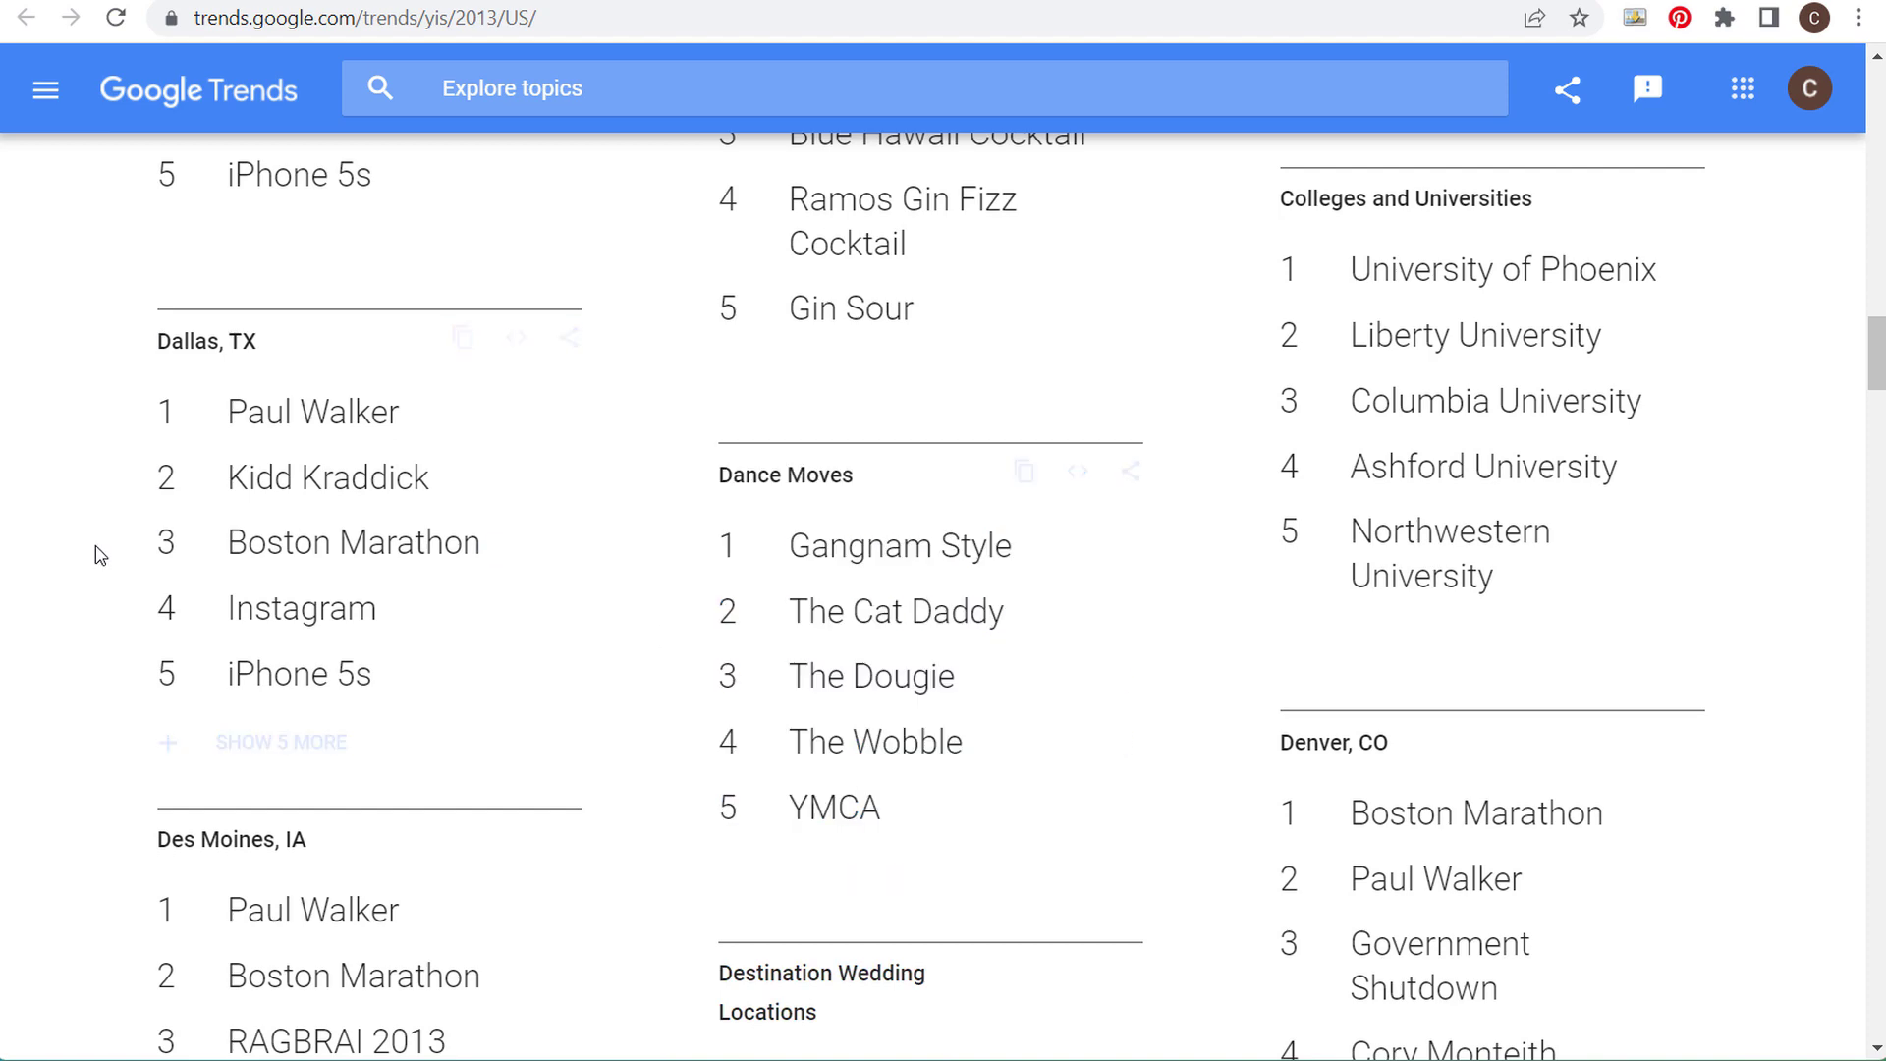
pyautogui.scroll(-3, 116, 536)
pyautogui.scroll(-2, 125, 358)
pyautogui.scroll(4, 132, 383)
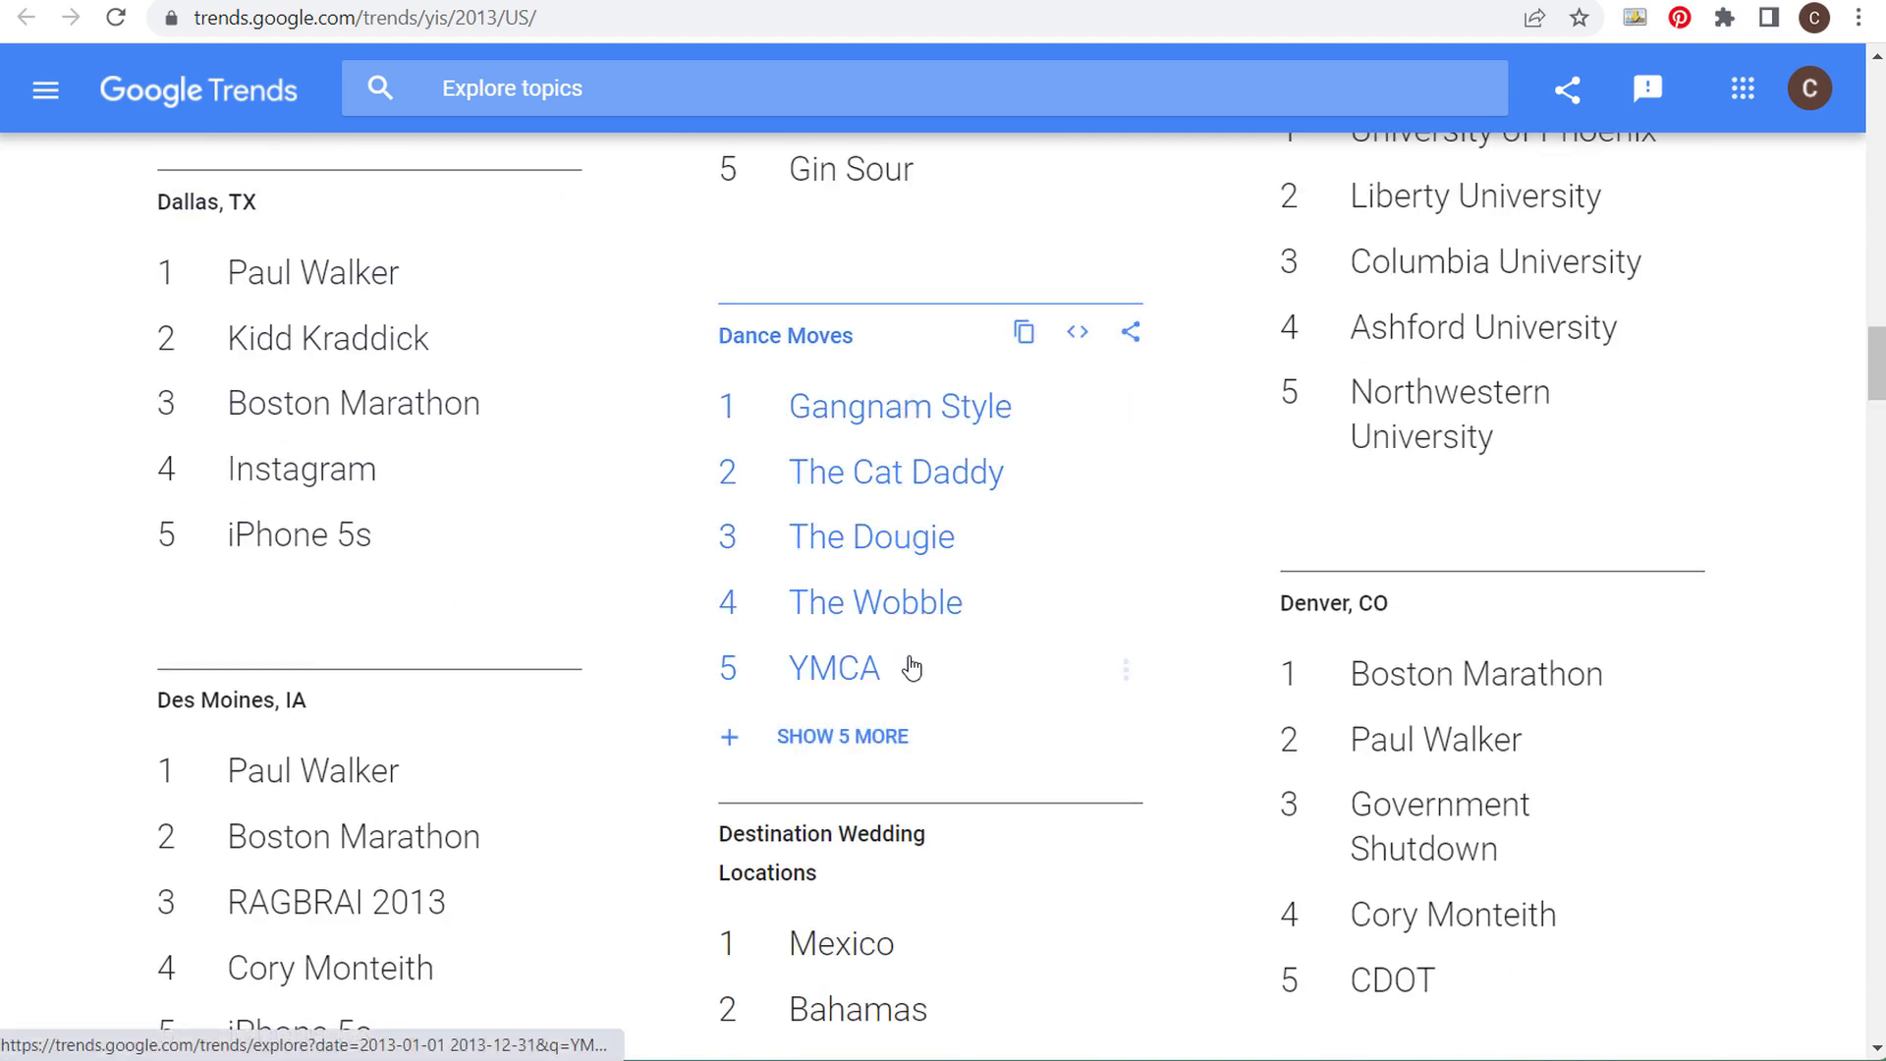
pyautogui.scroll(-4, 125, 481)
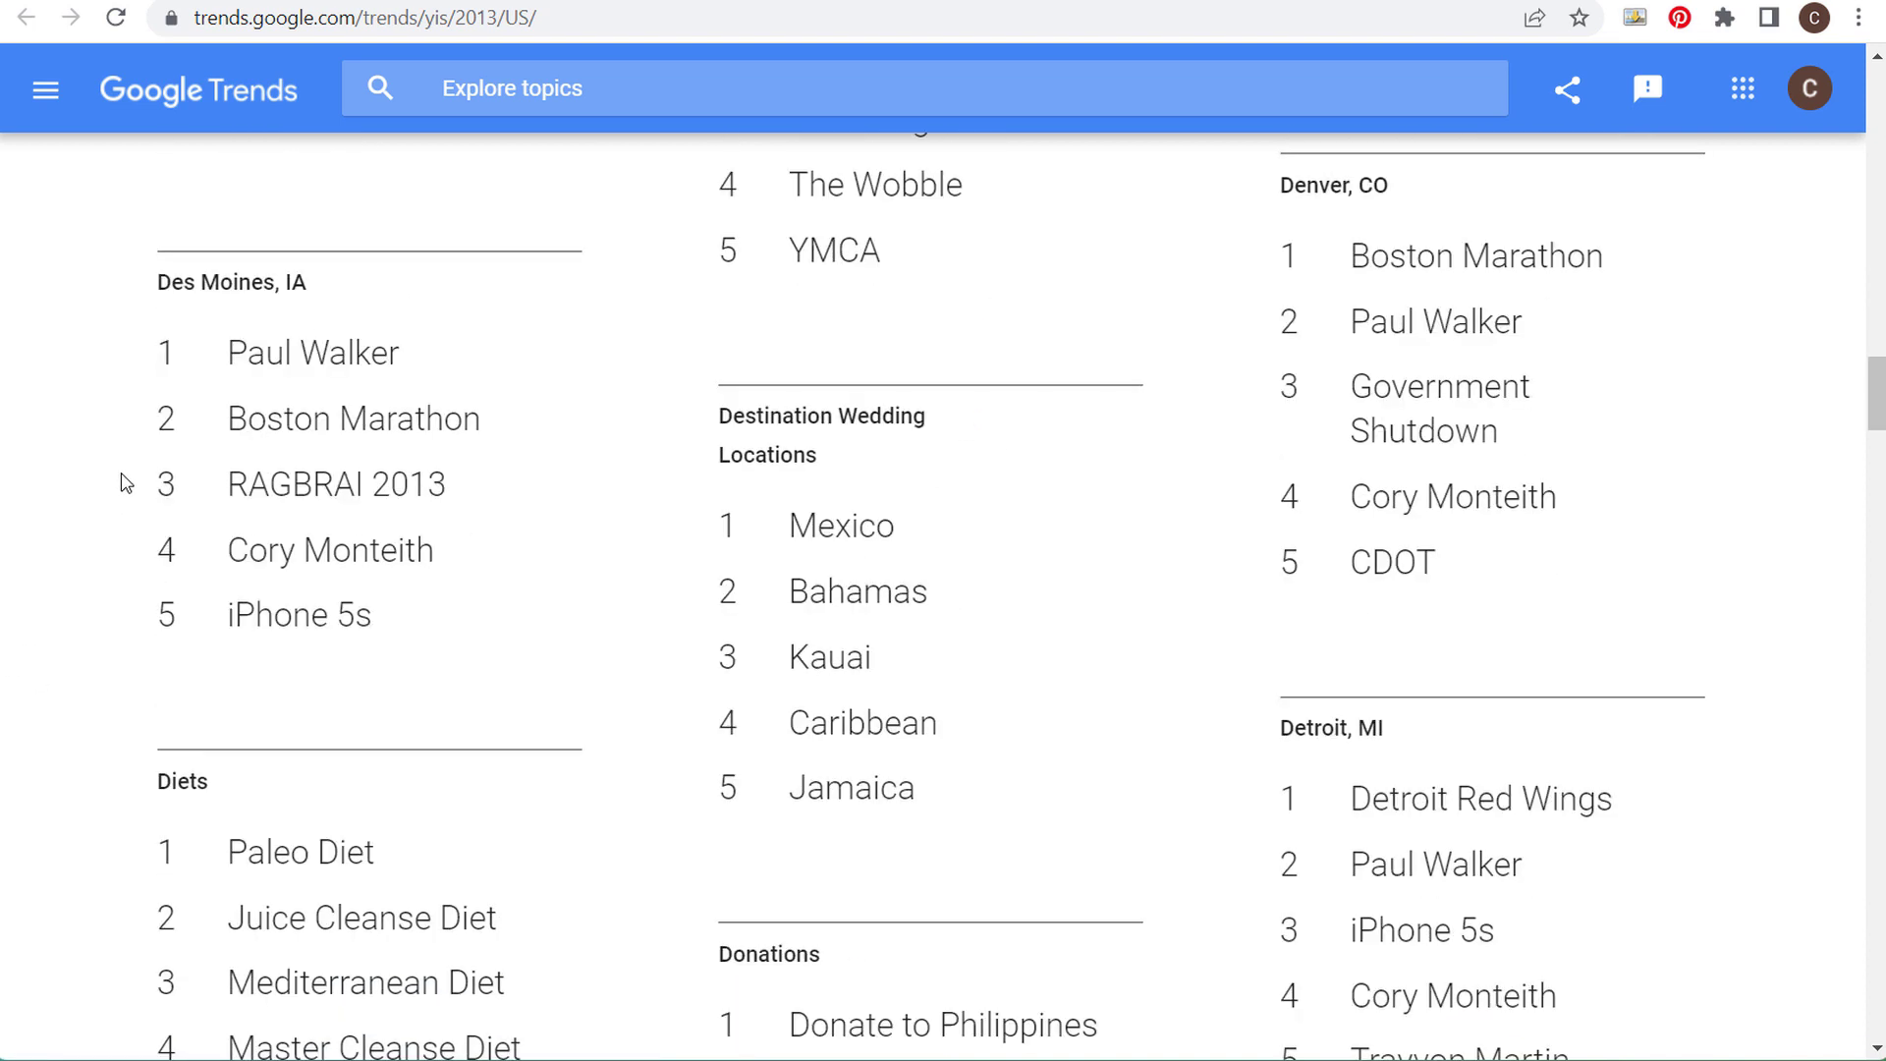
pyautogui.scroll(-4, 128, 469)
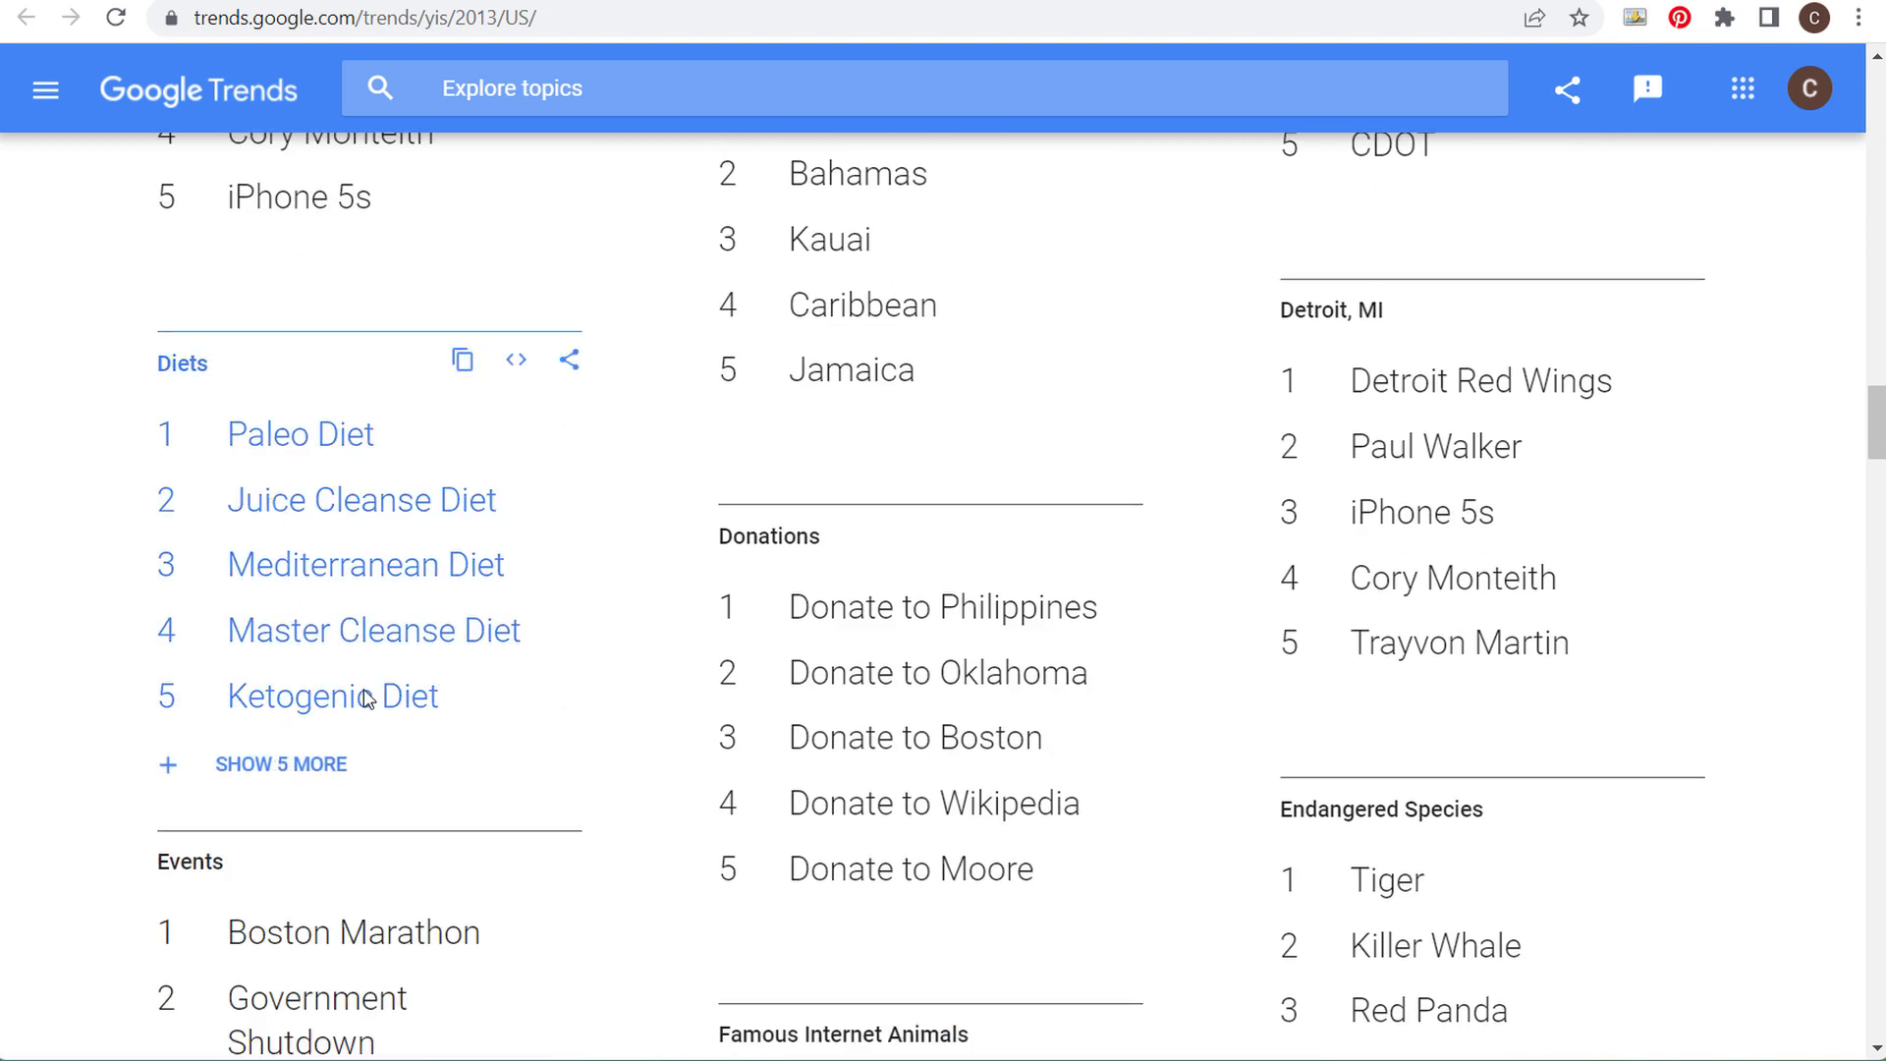
pyautogui.scroll(-3, 345, 550)
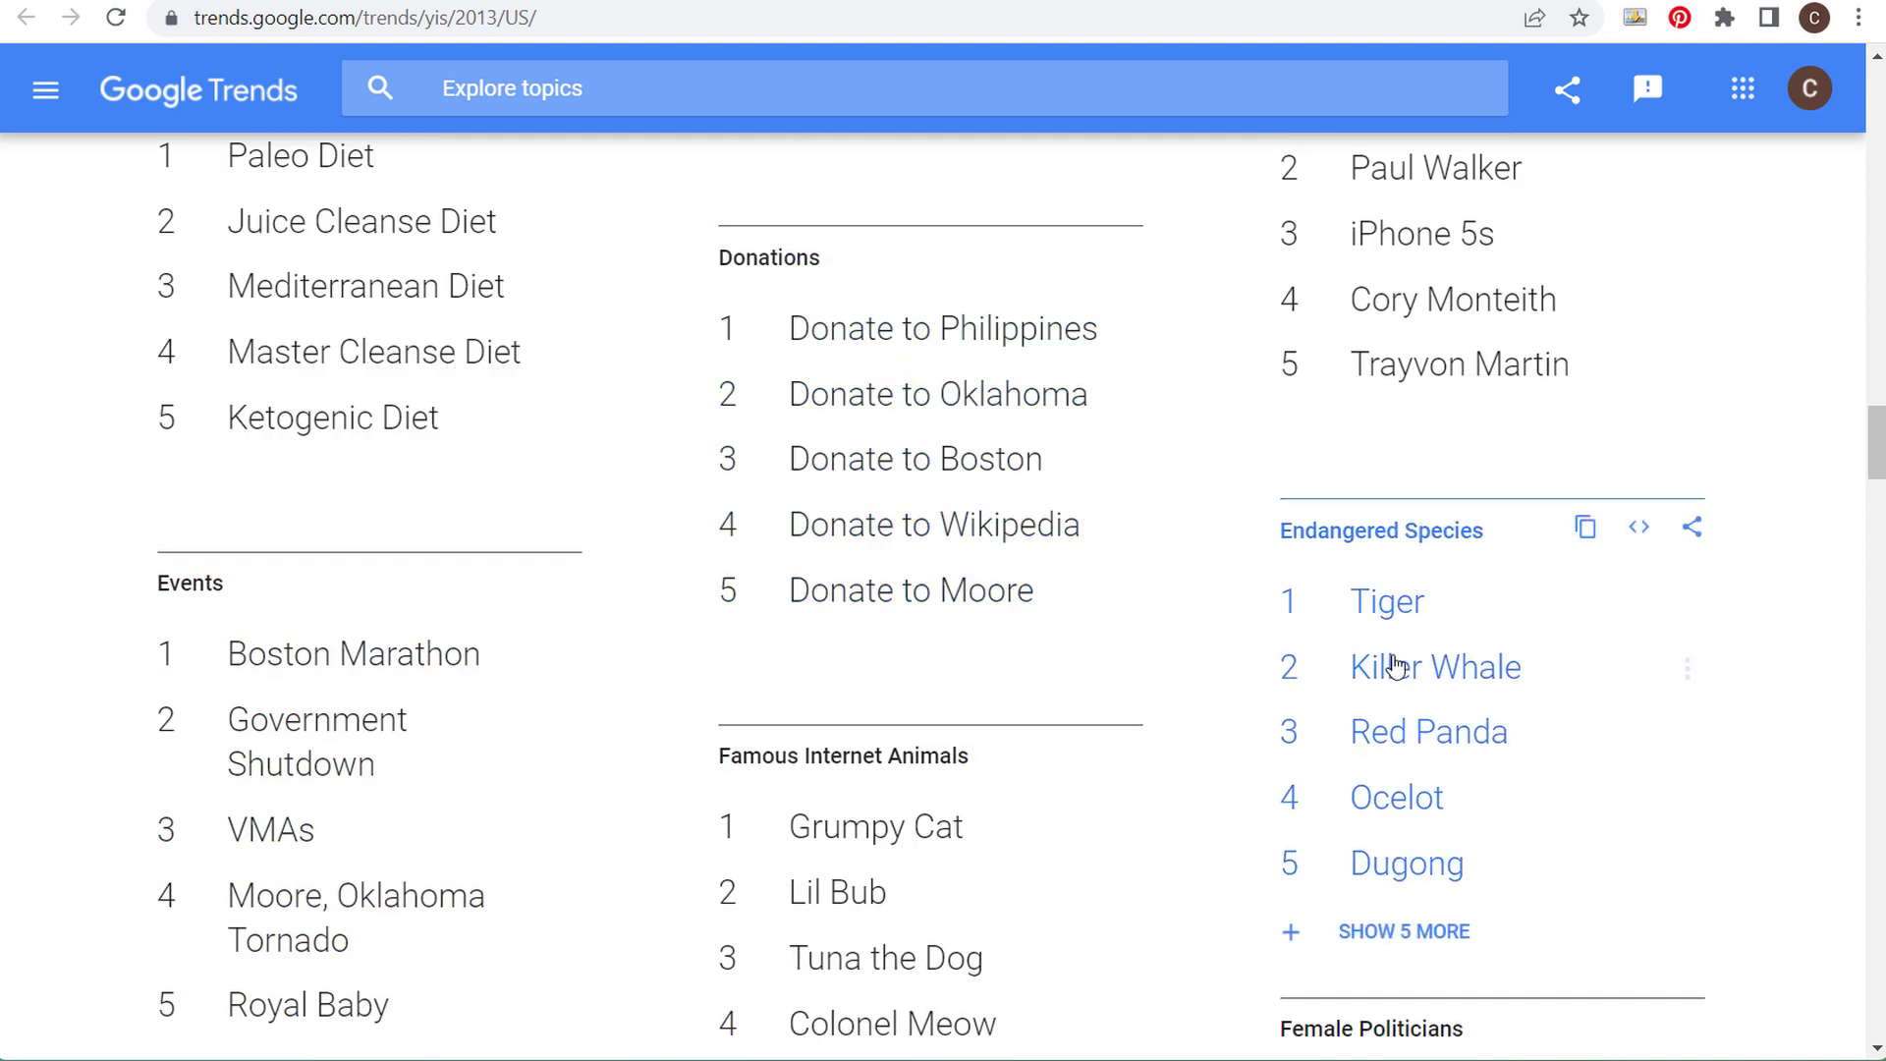
pyautogui.scroll(-3, 912, 590)
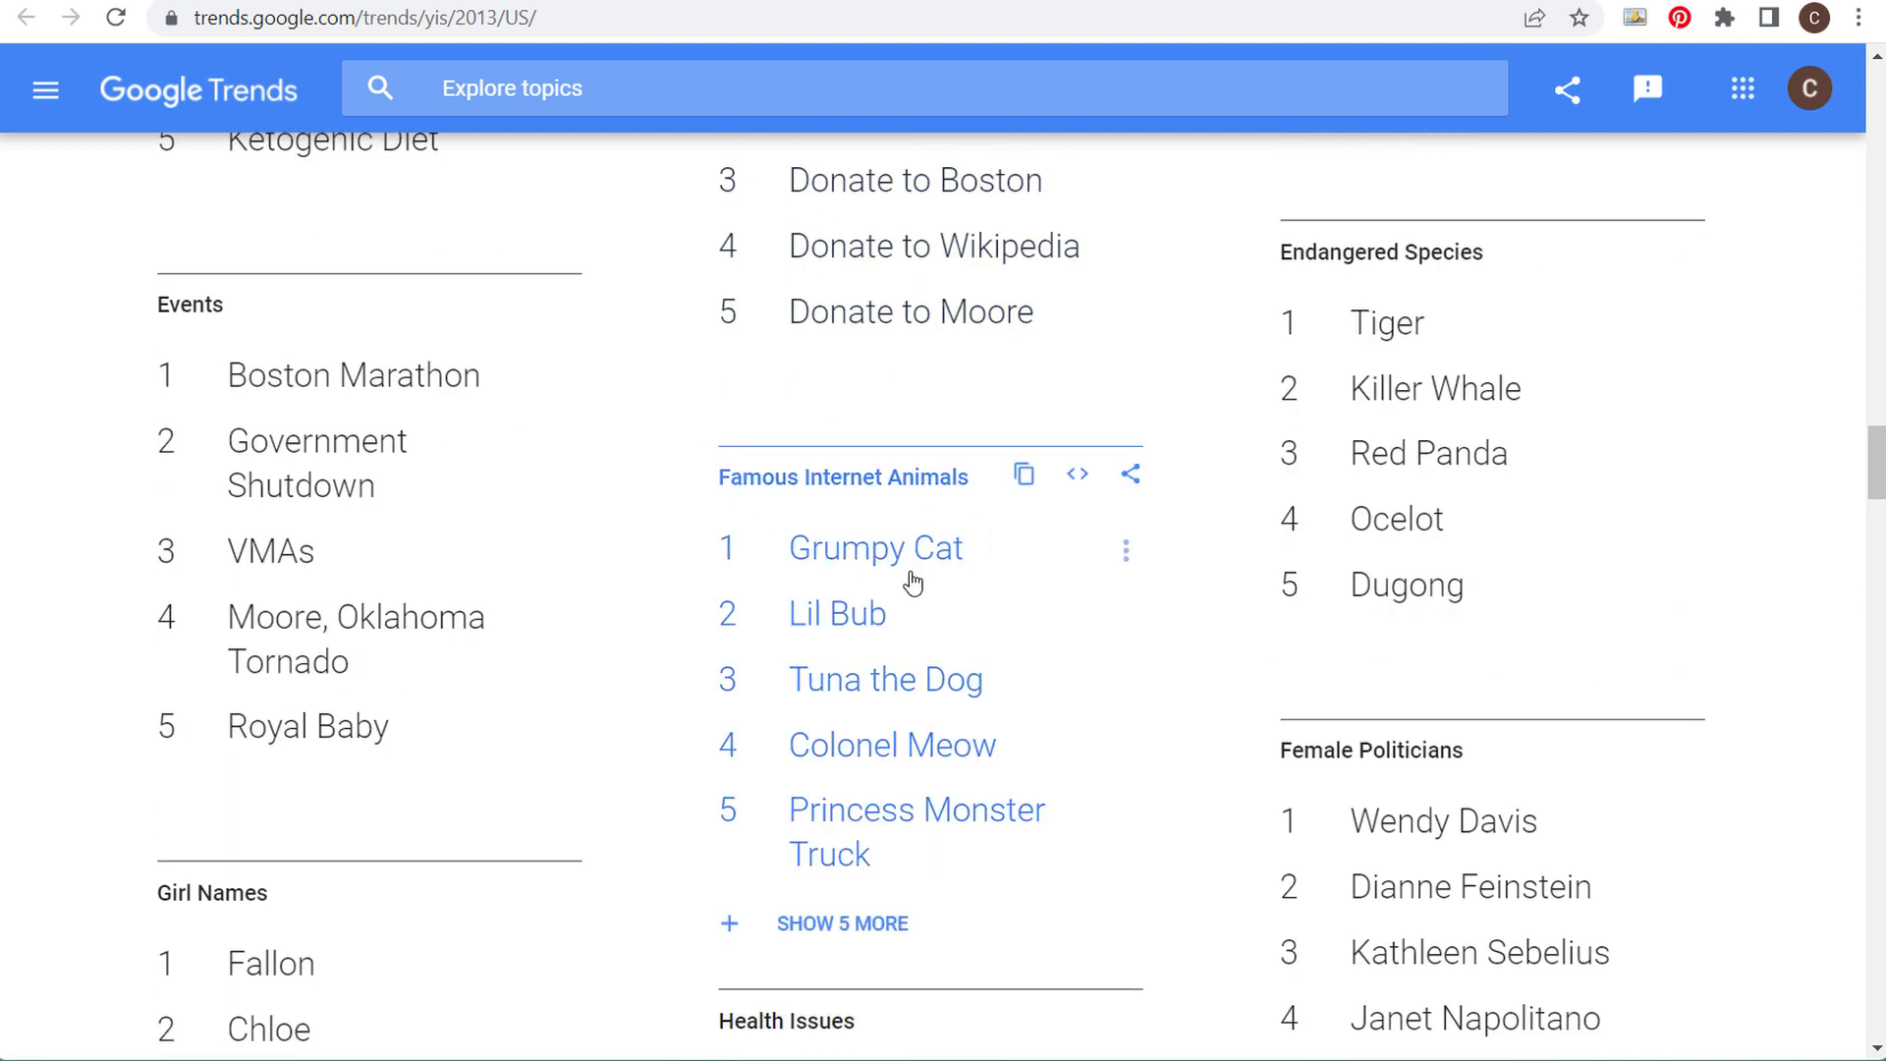
# - Return to the 2013 trending heading and look at the countries and regions offered, keeping United States
pyautogui.moveTo(1873, 435); pyautogui.dragTo(1840, 88)
pyautogui.scroll(-5, 1839, 122)
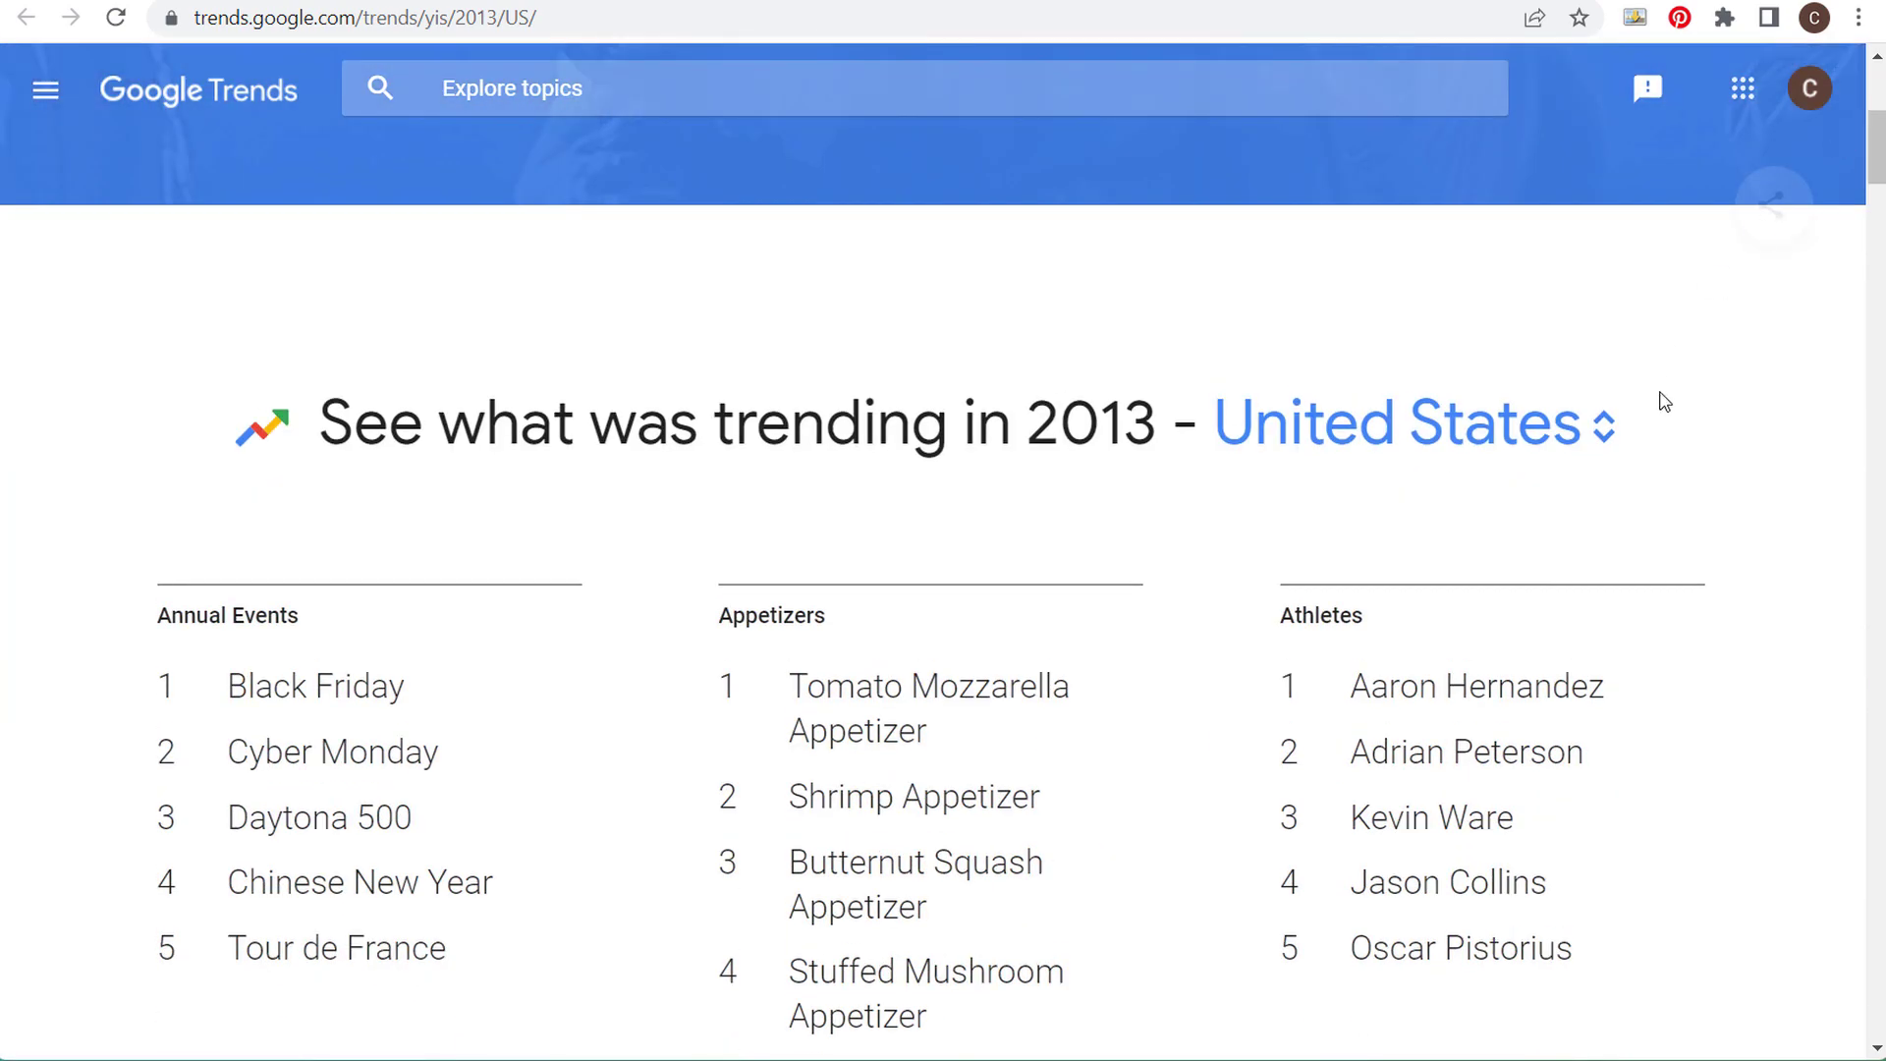
pyautogui.click(1600, 438)
pyautogui.click(1350, 519)
pyautogui.click(1546, 434)
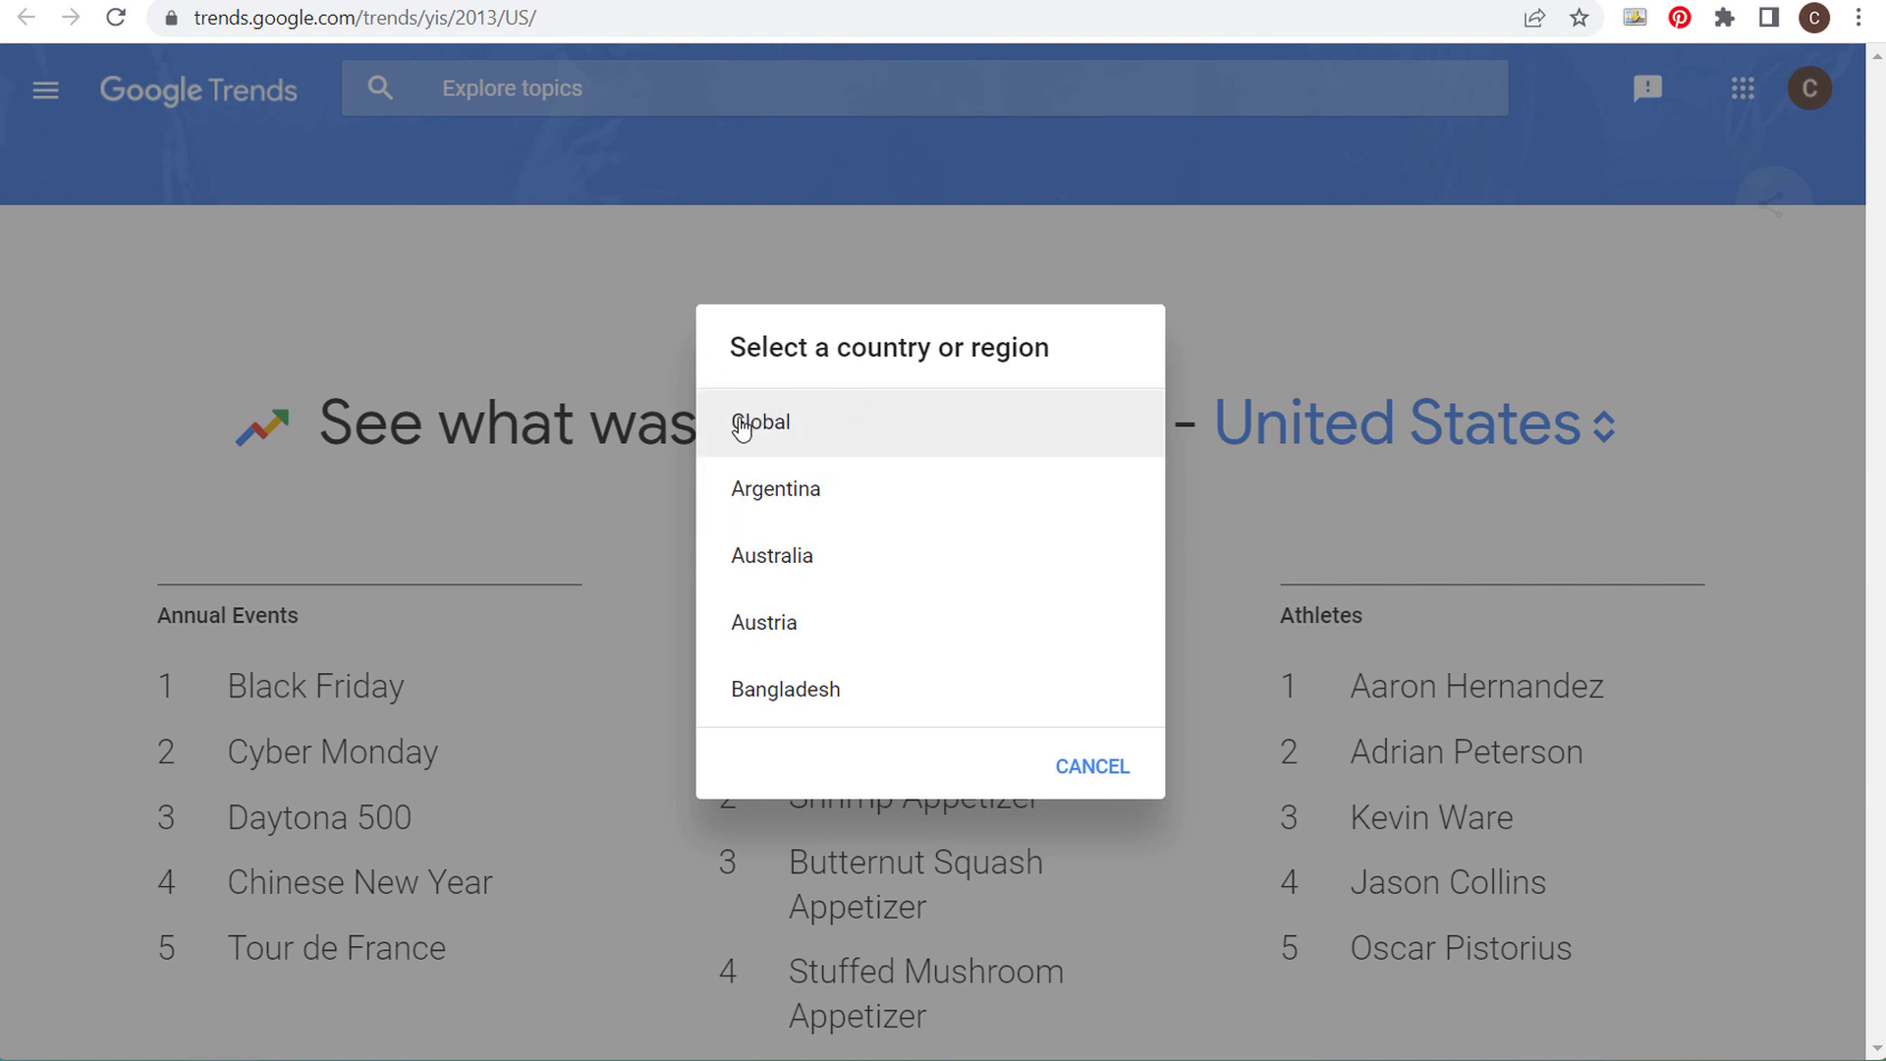
pyautogui.moveTo(732, 550); pyautogui.dragTo(905, 728)
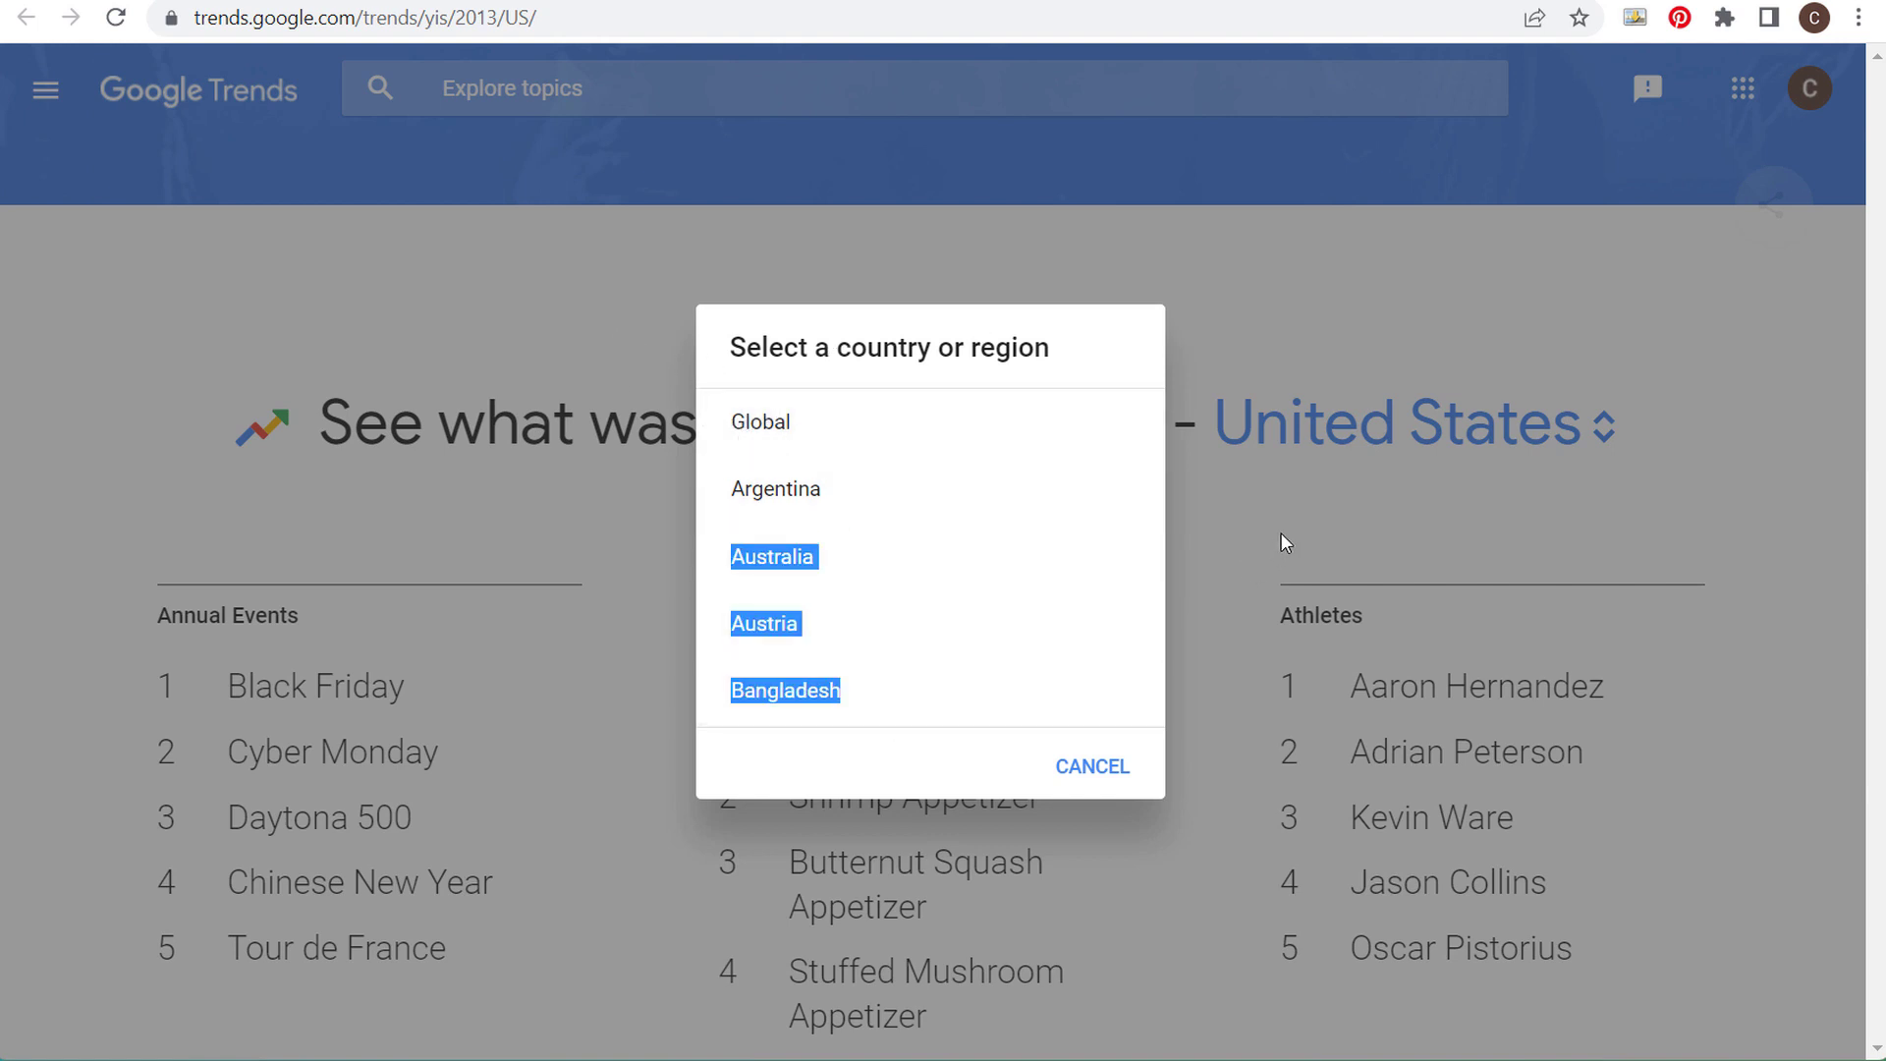
pyautogui.click(1025, 500)
pyautogui.scroll(-6, 126, 324)
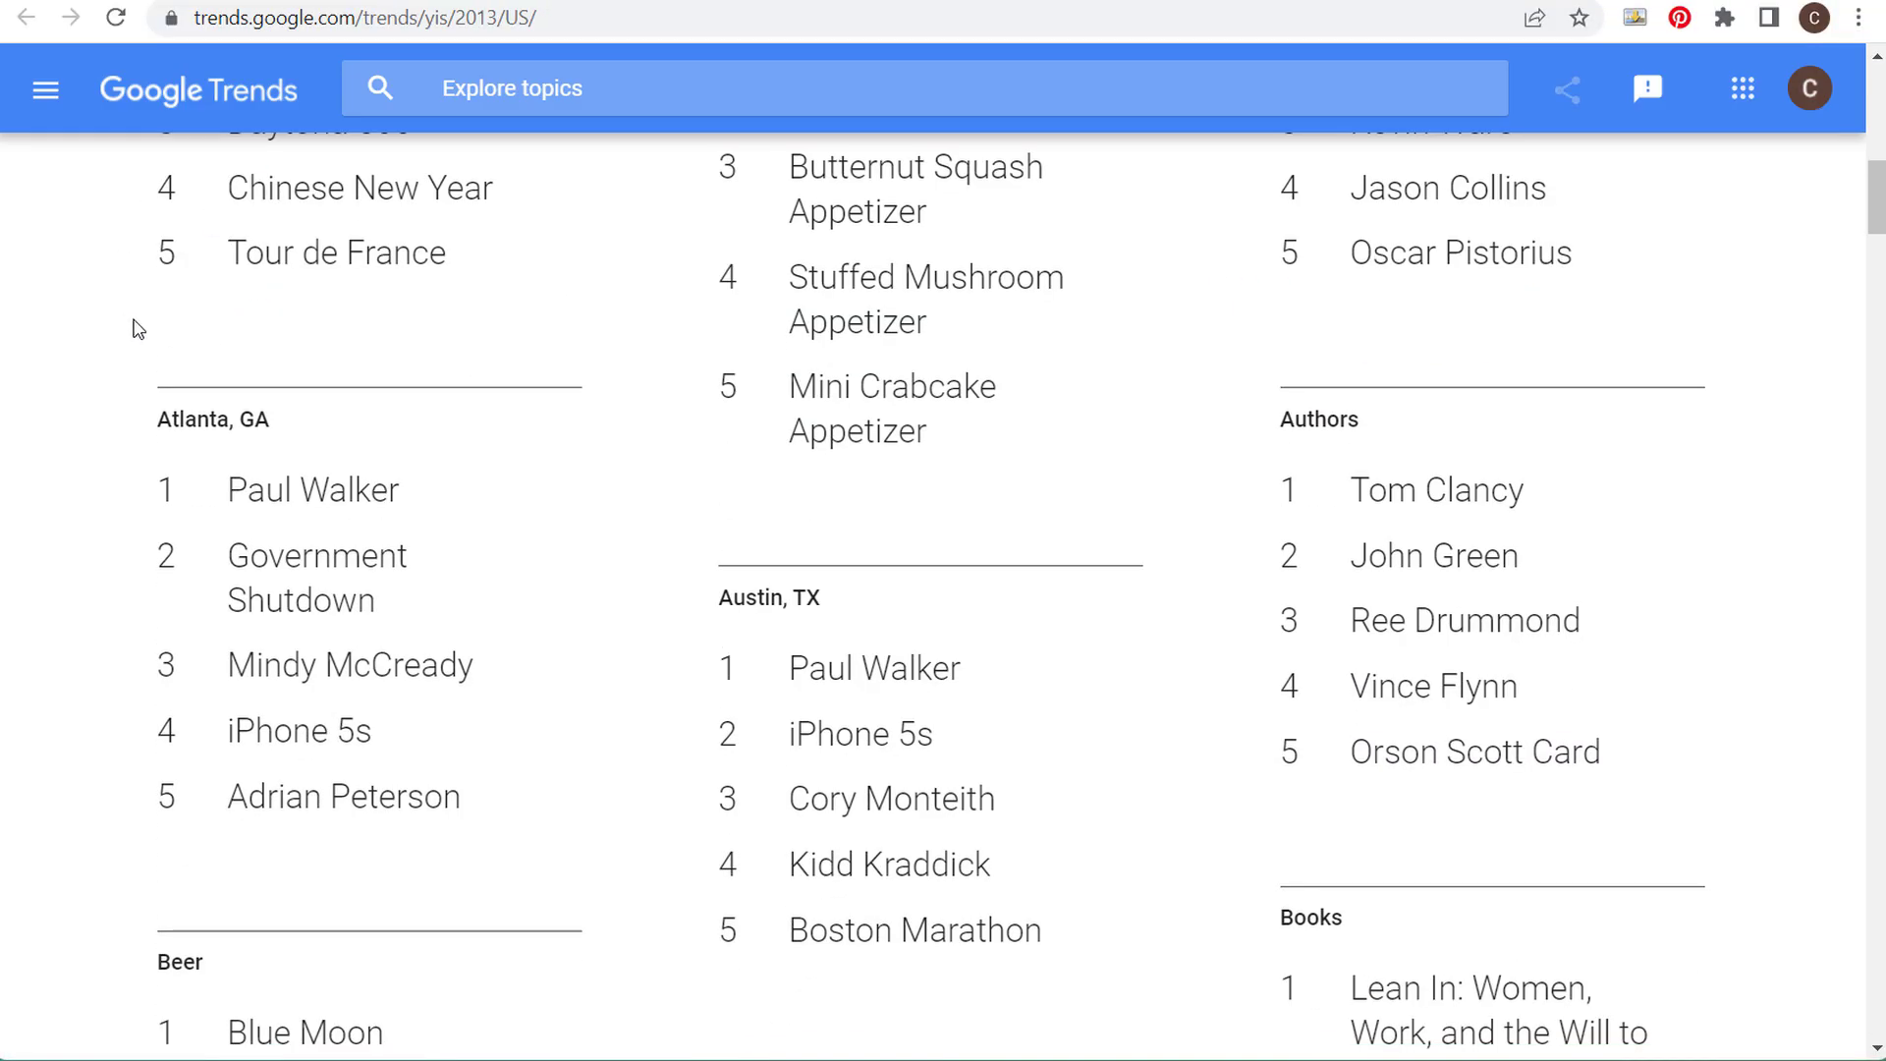
pyautogui.scroll(5, 55, 197)
# - Go back to the home page's Year in Search section and page through its older years down to 2001
pyautogui.click(45, 88)
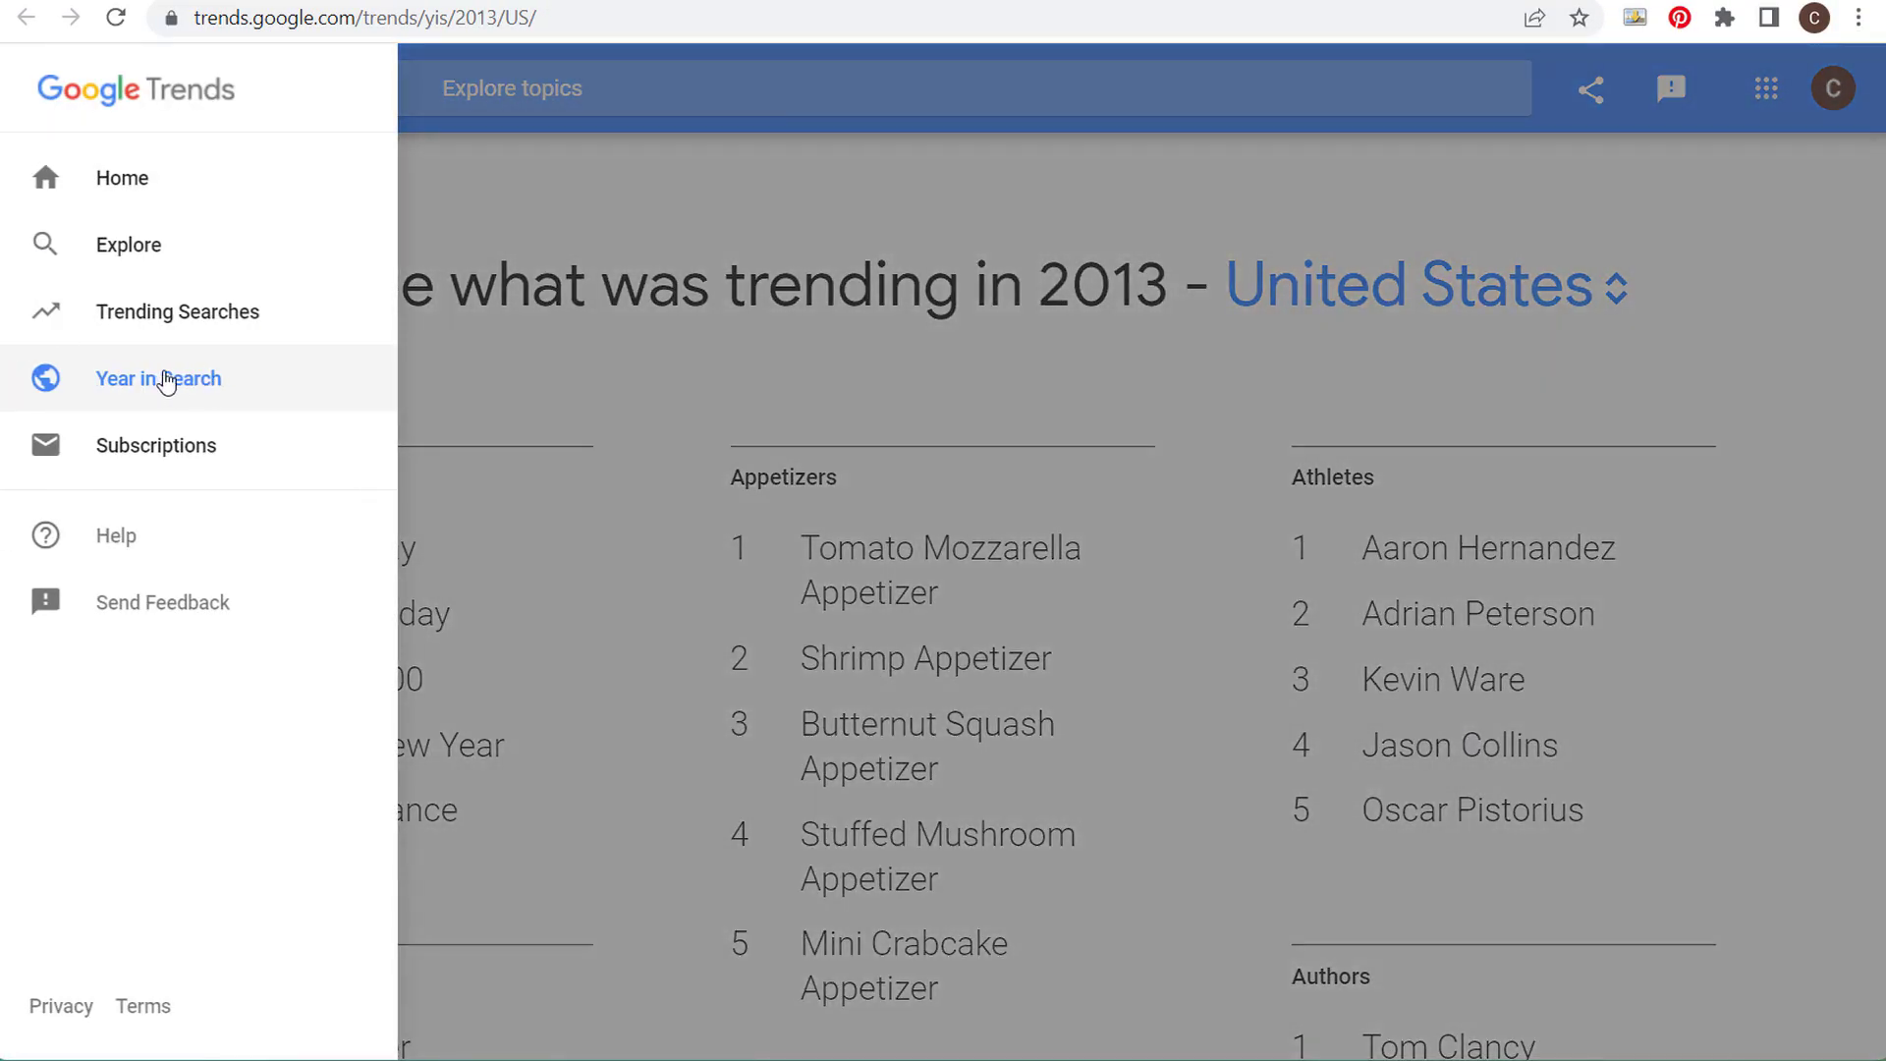
pyautogui.click(1082, 330)
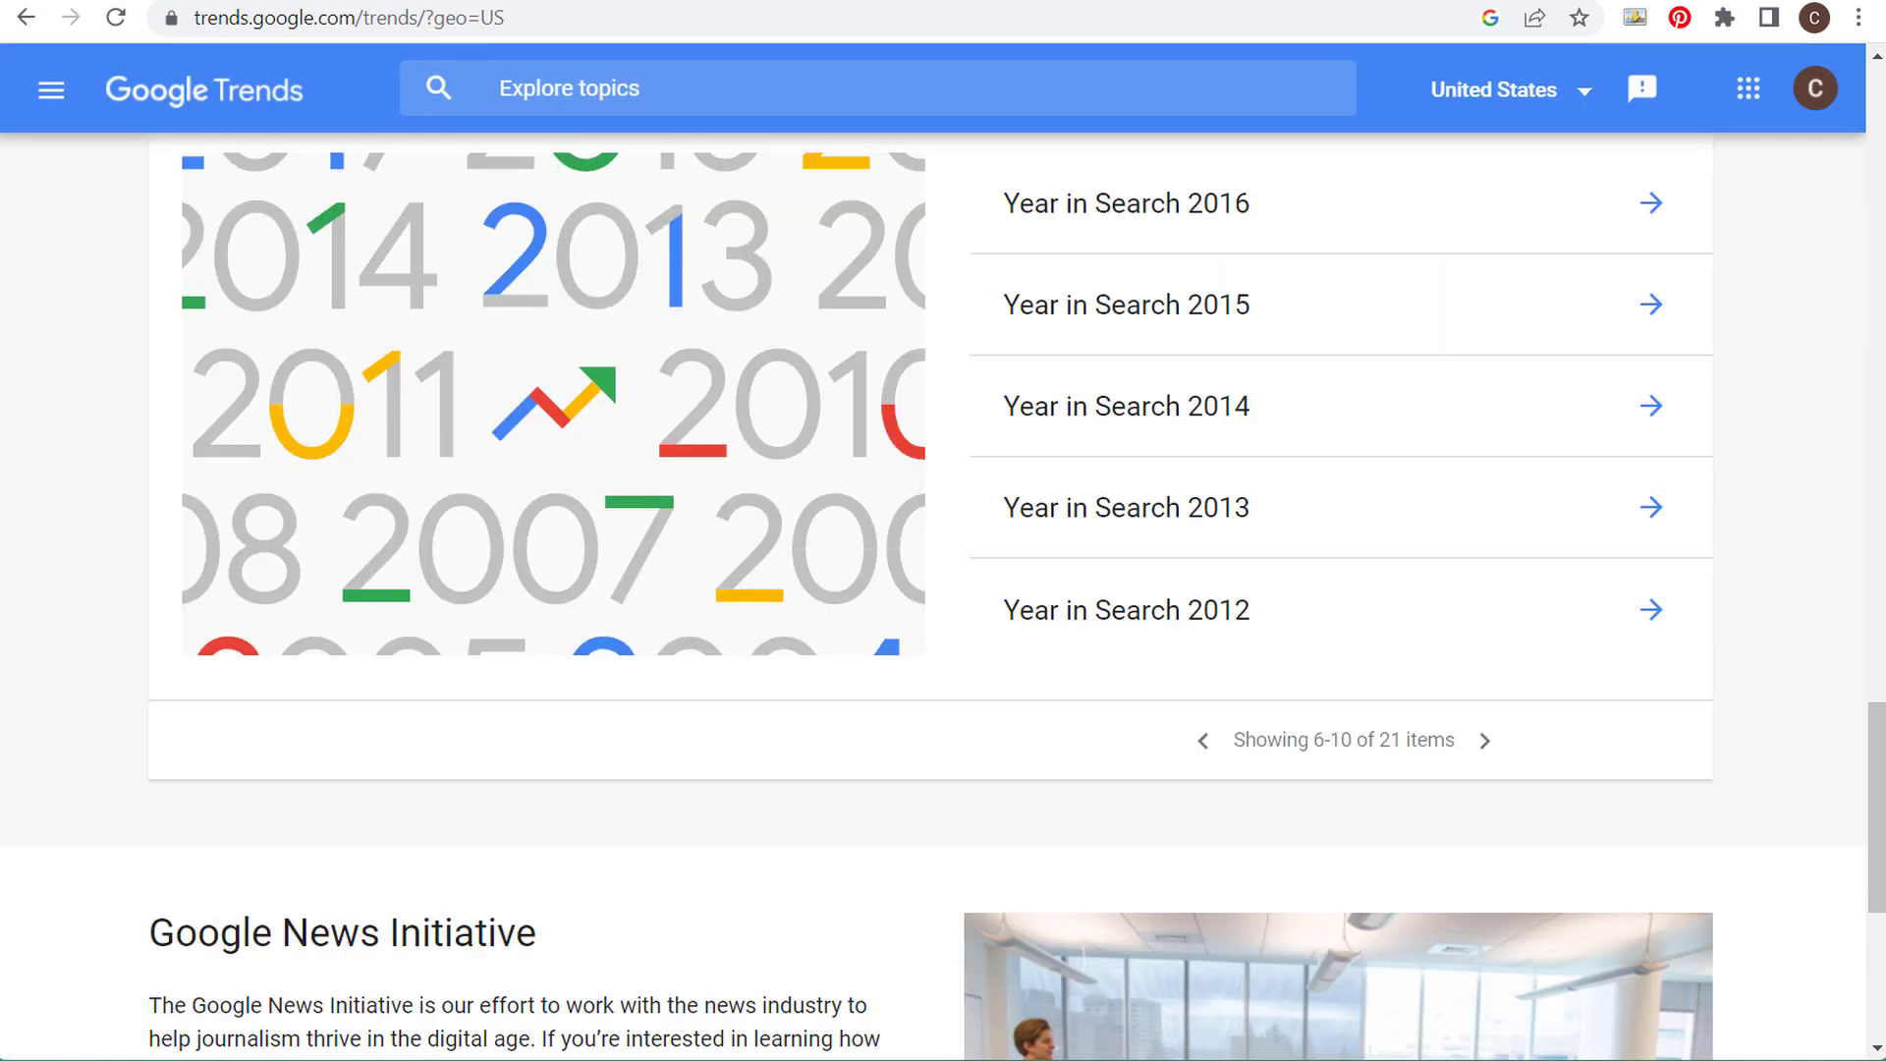
pyautogui.doubleClick(1483, 741)
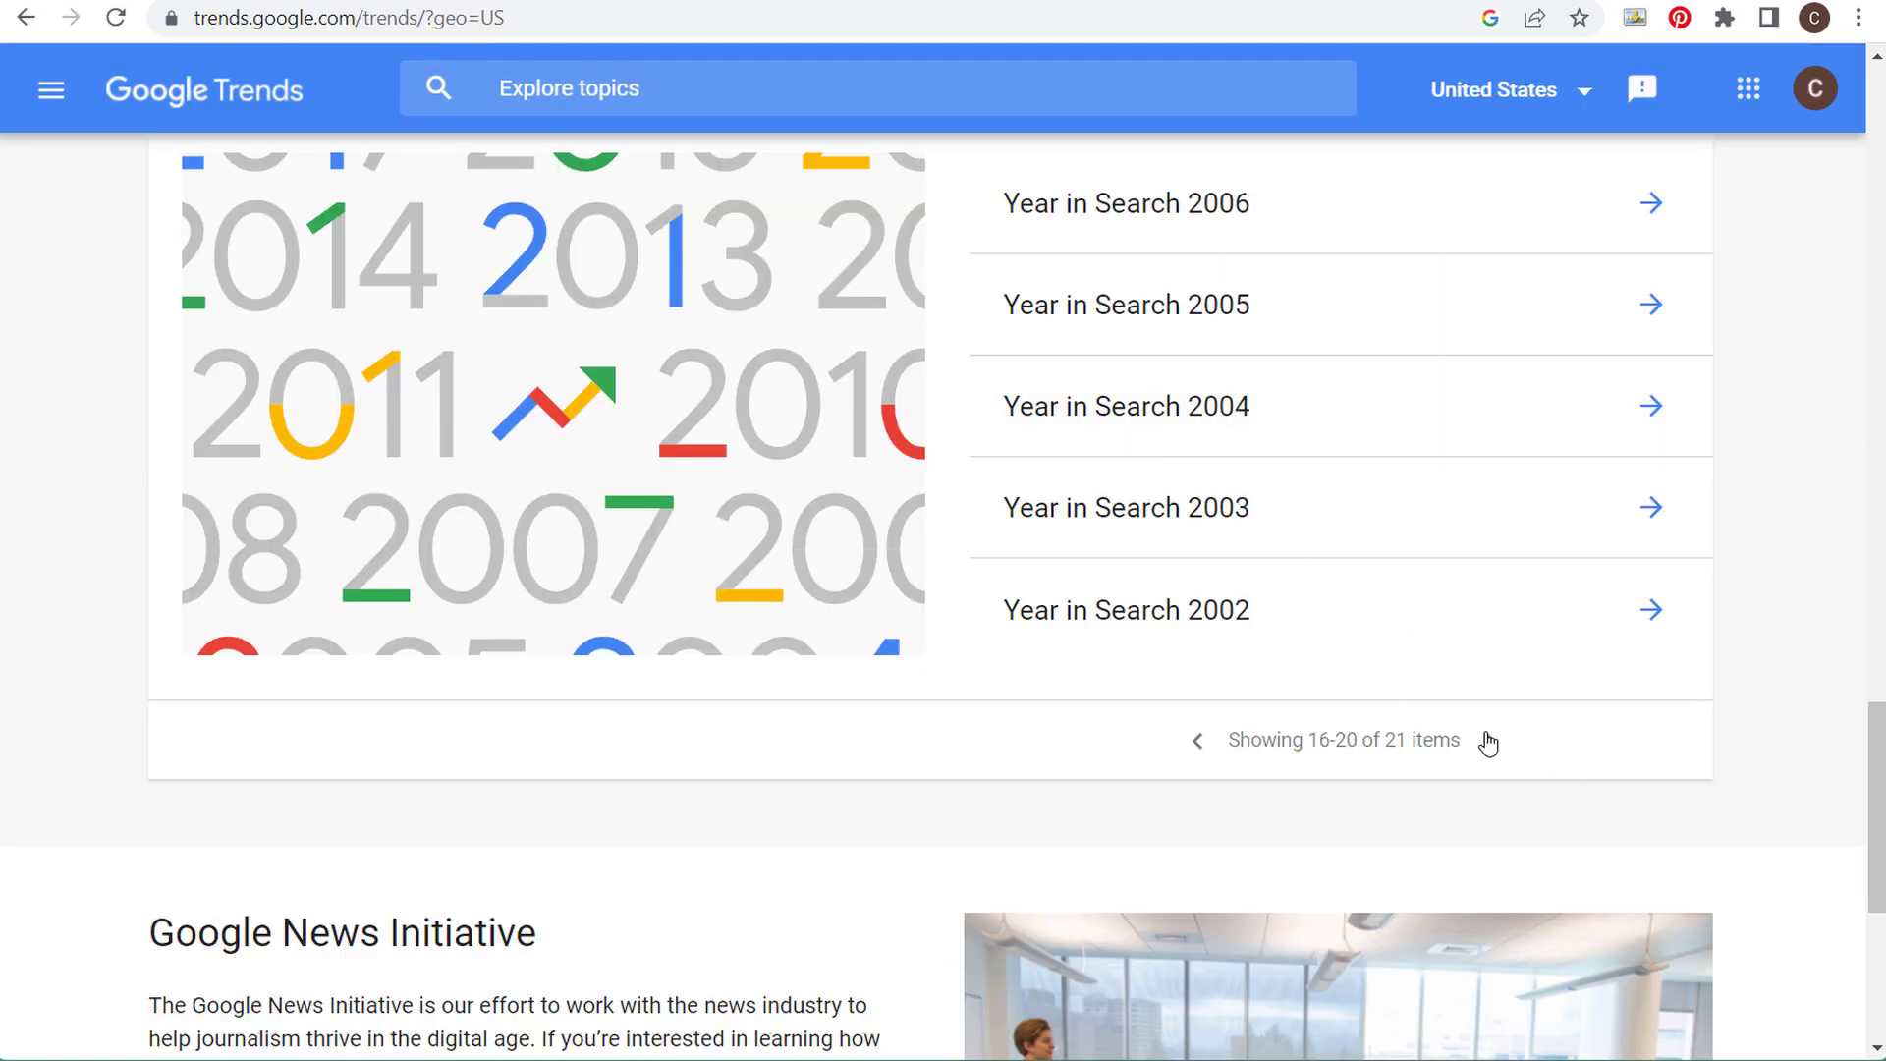
pyautogui.click(1488, 744)
pyautogui.scroll(3, 1160, 508)
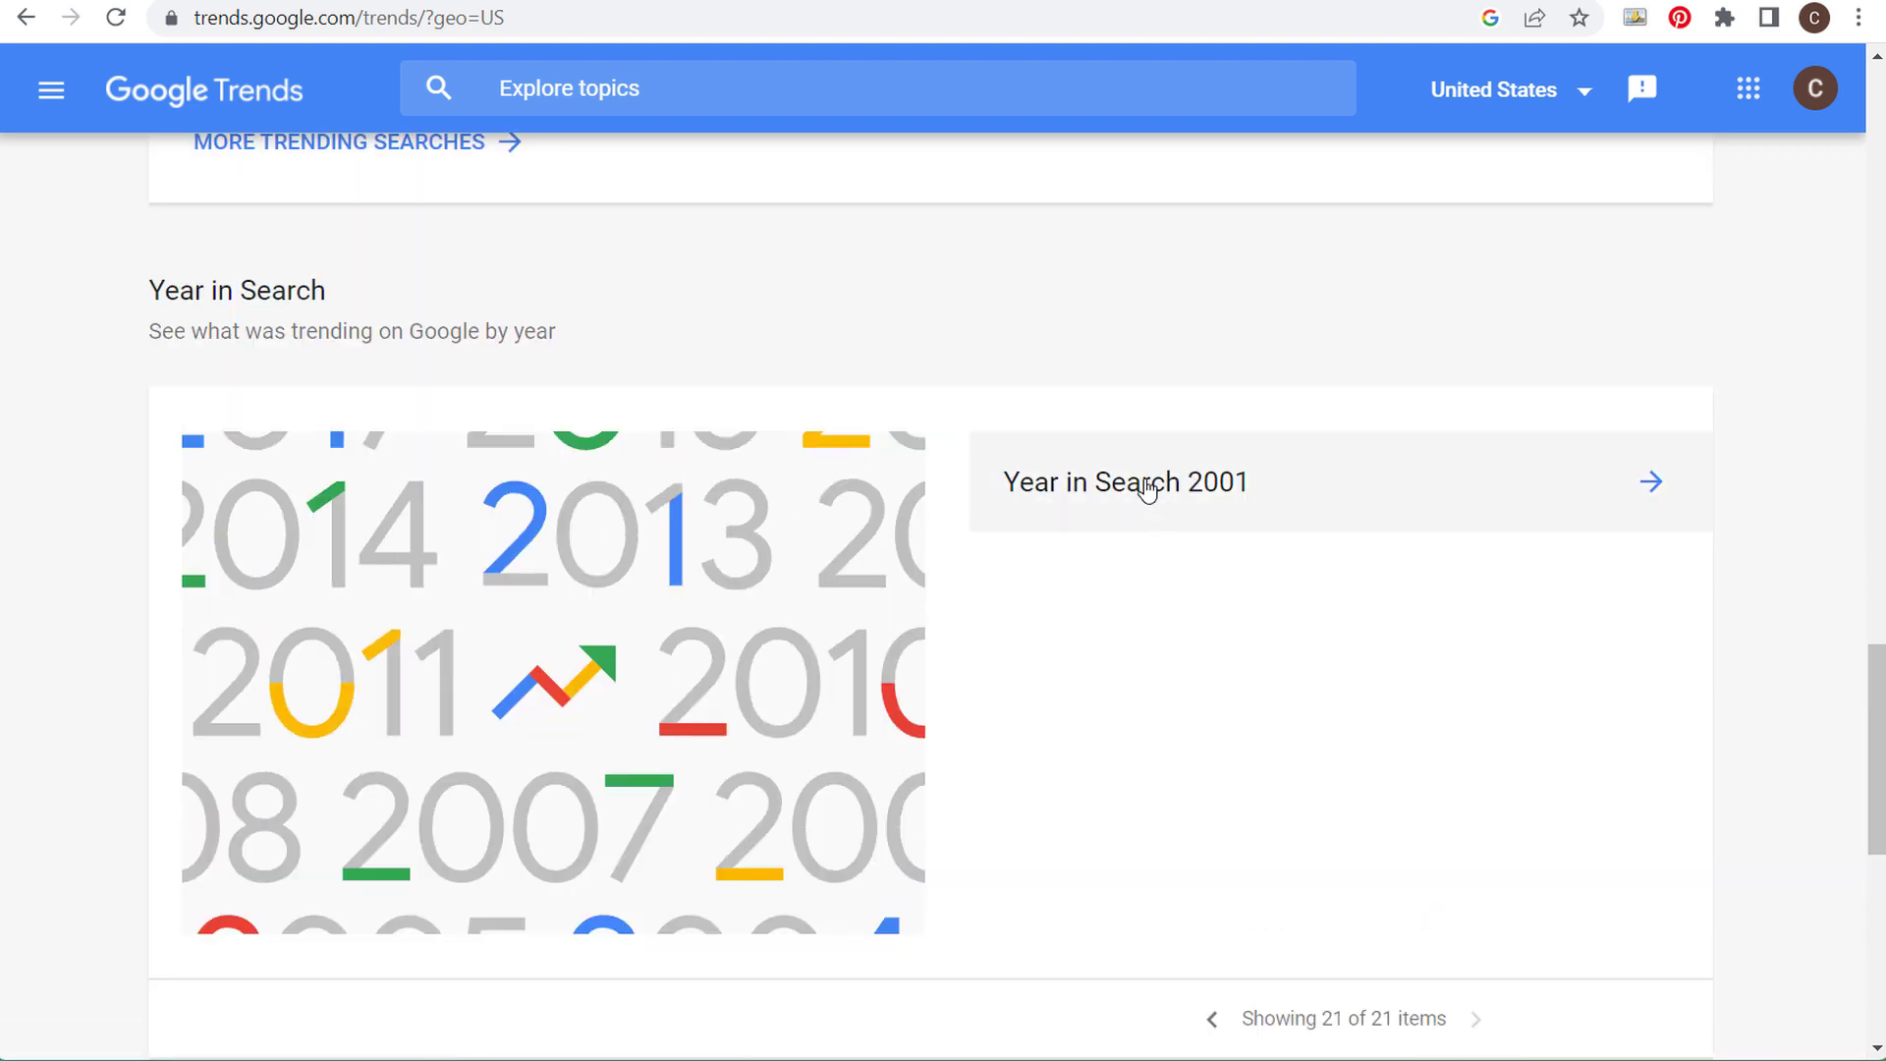
pyautogui.click(1208, 1017)
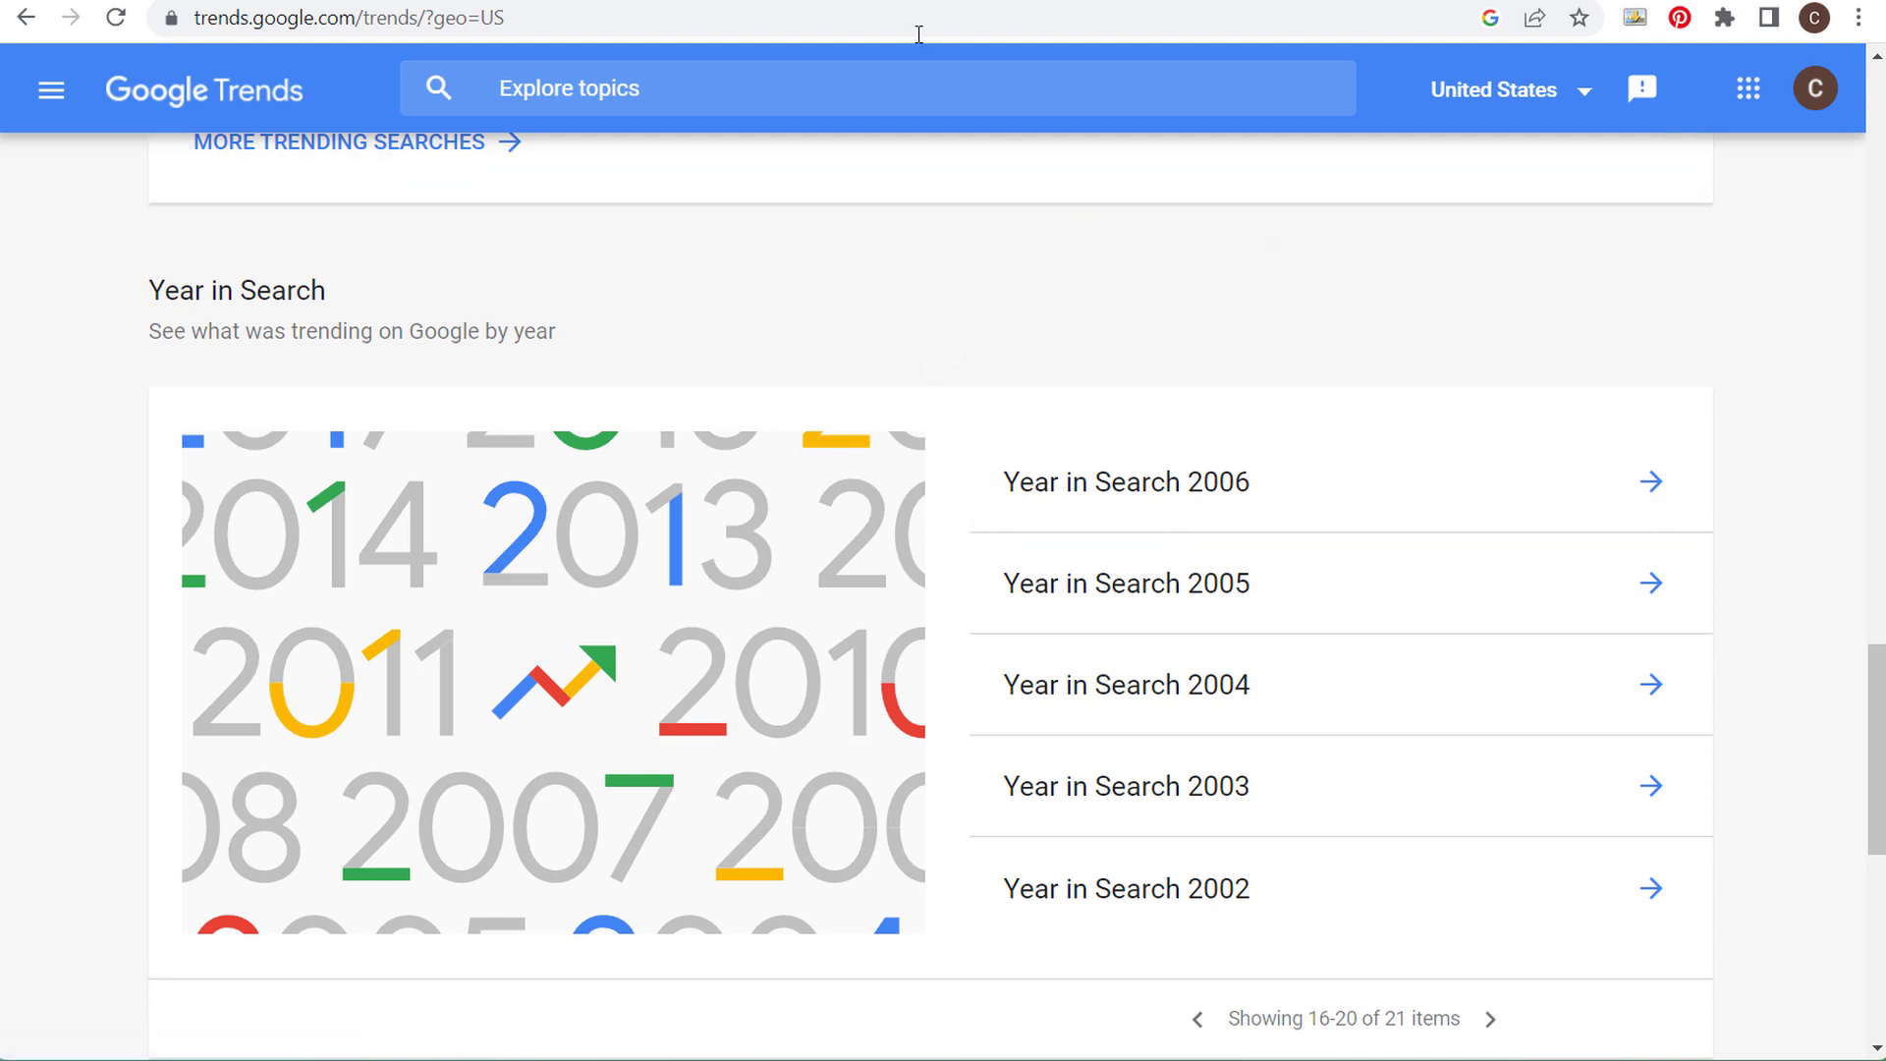
# - Open Subscriptions and draft a new subscription to the Google Ads topic with region Worldwide, closing it without subscribing
pyautogui.click(49, 90)
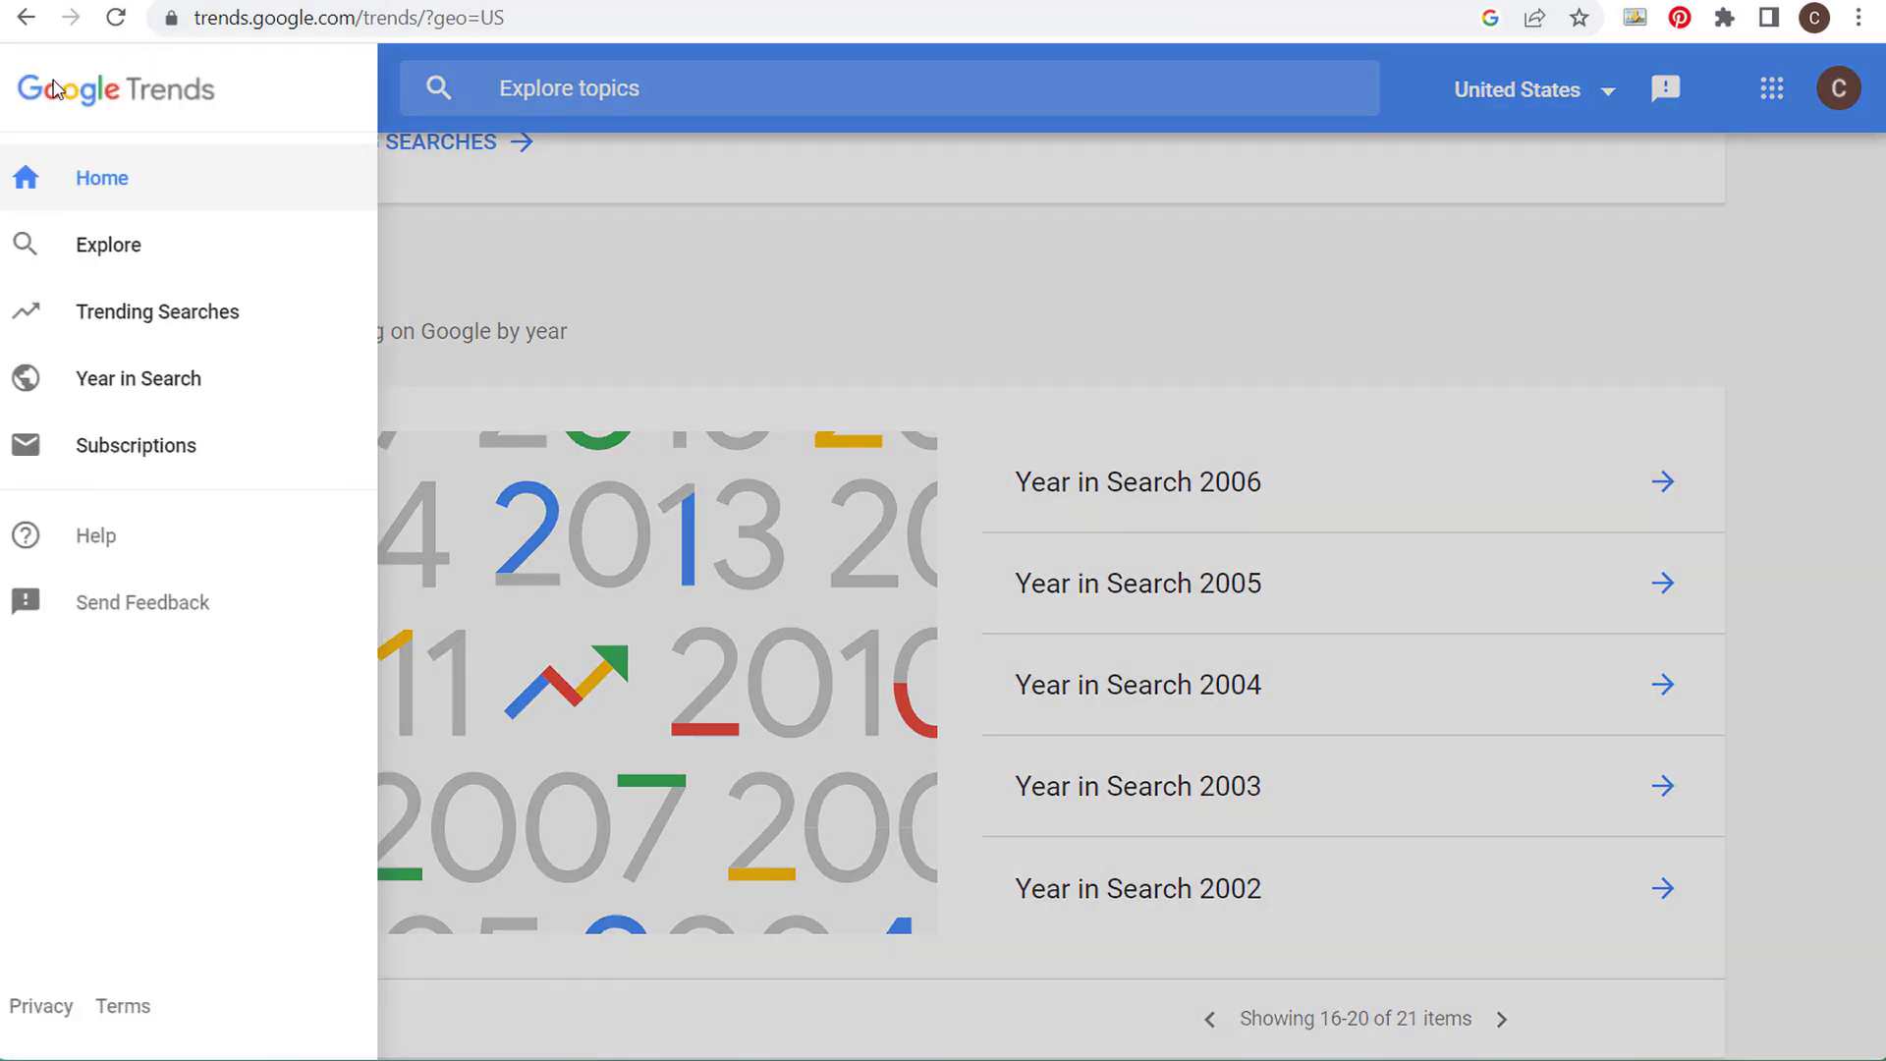
pyautogui.click(119, 453)
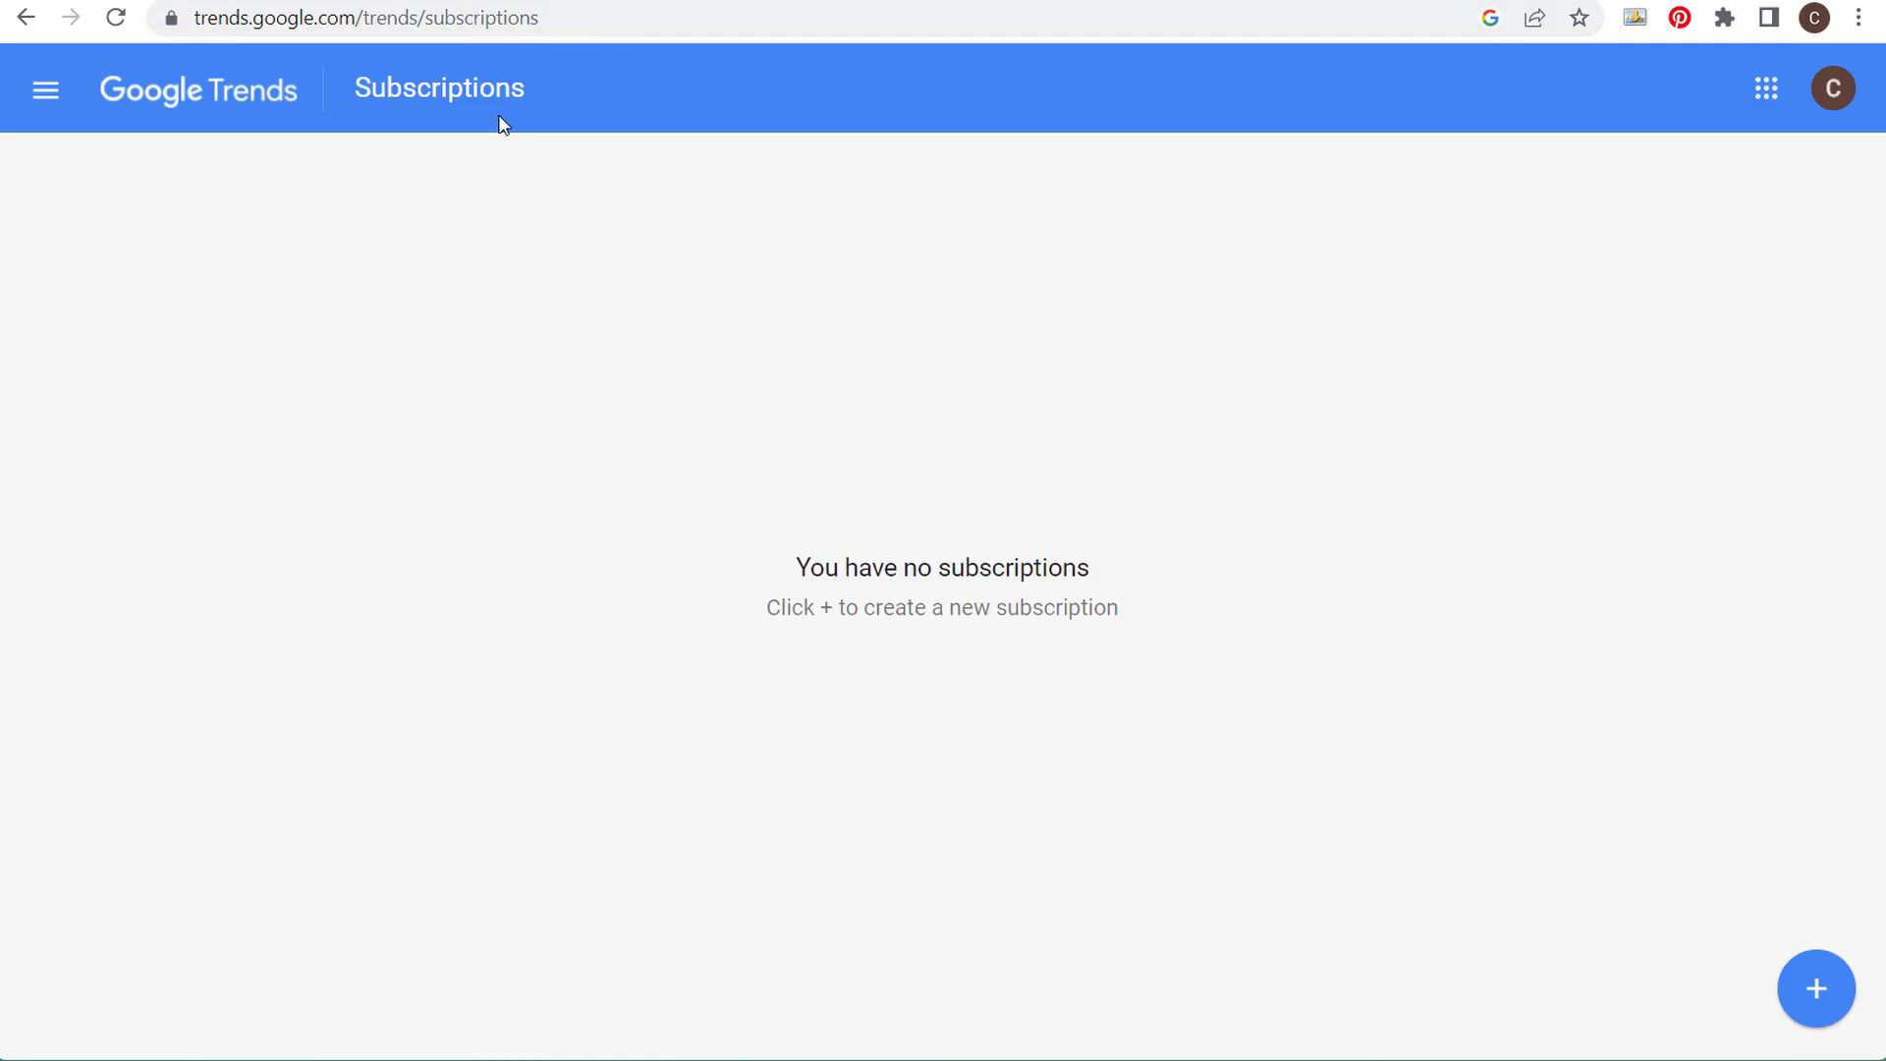
pyautogui.click(1816, 990)
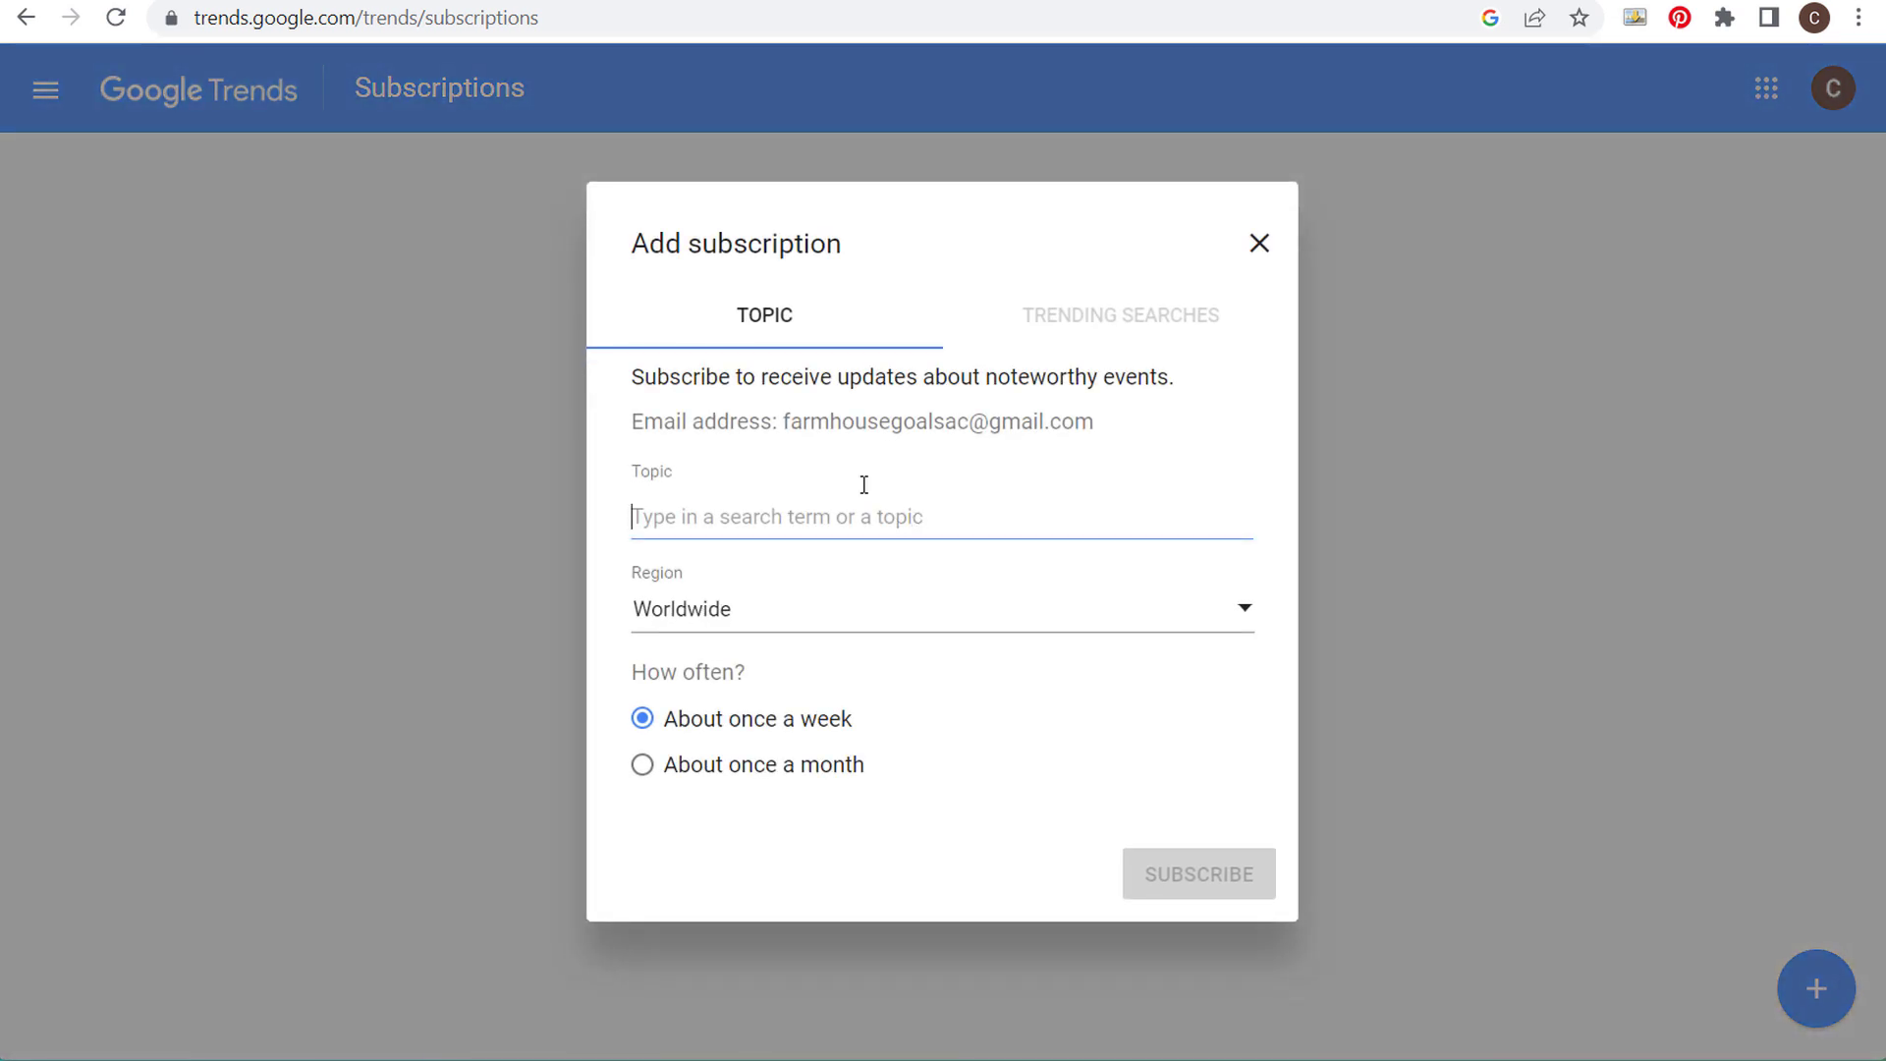
pyautogui.write('Google Ads')
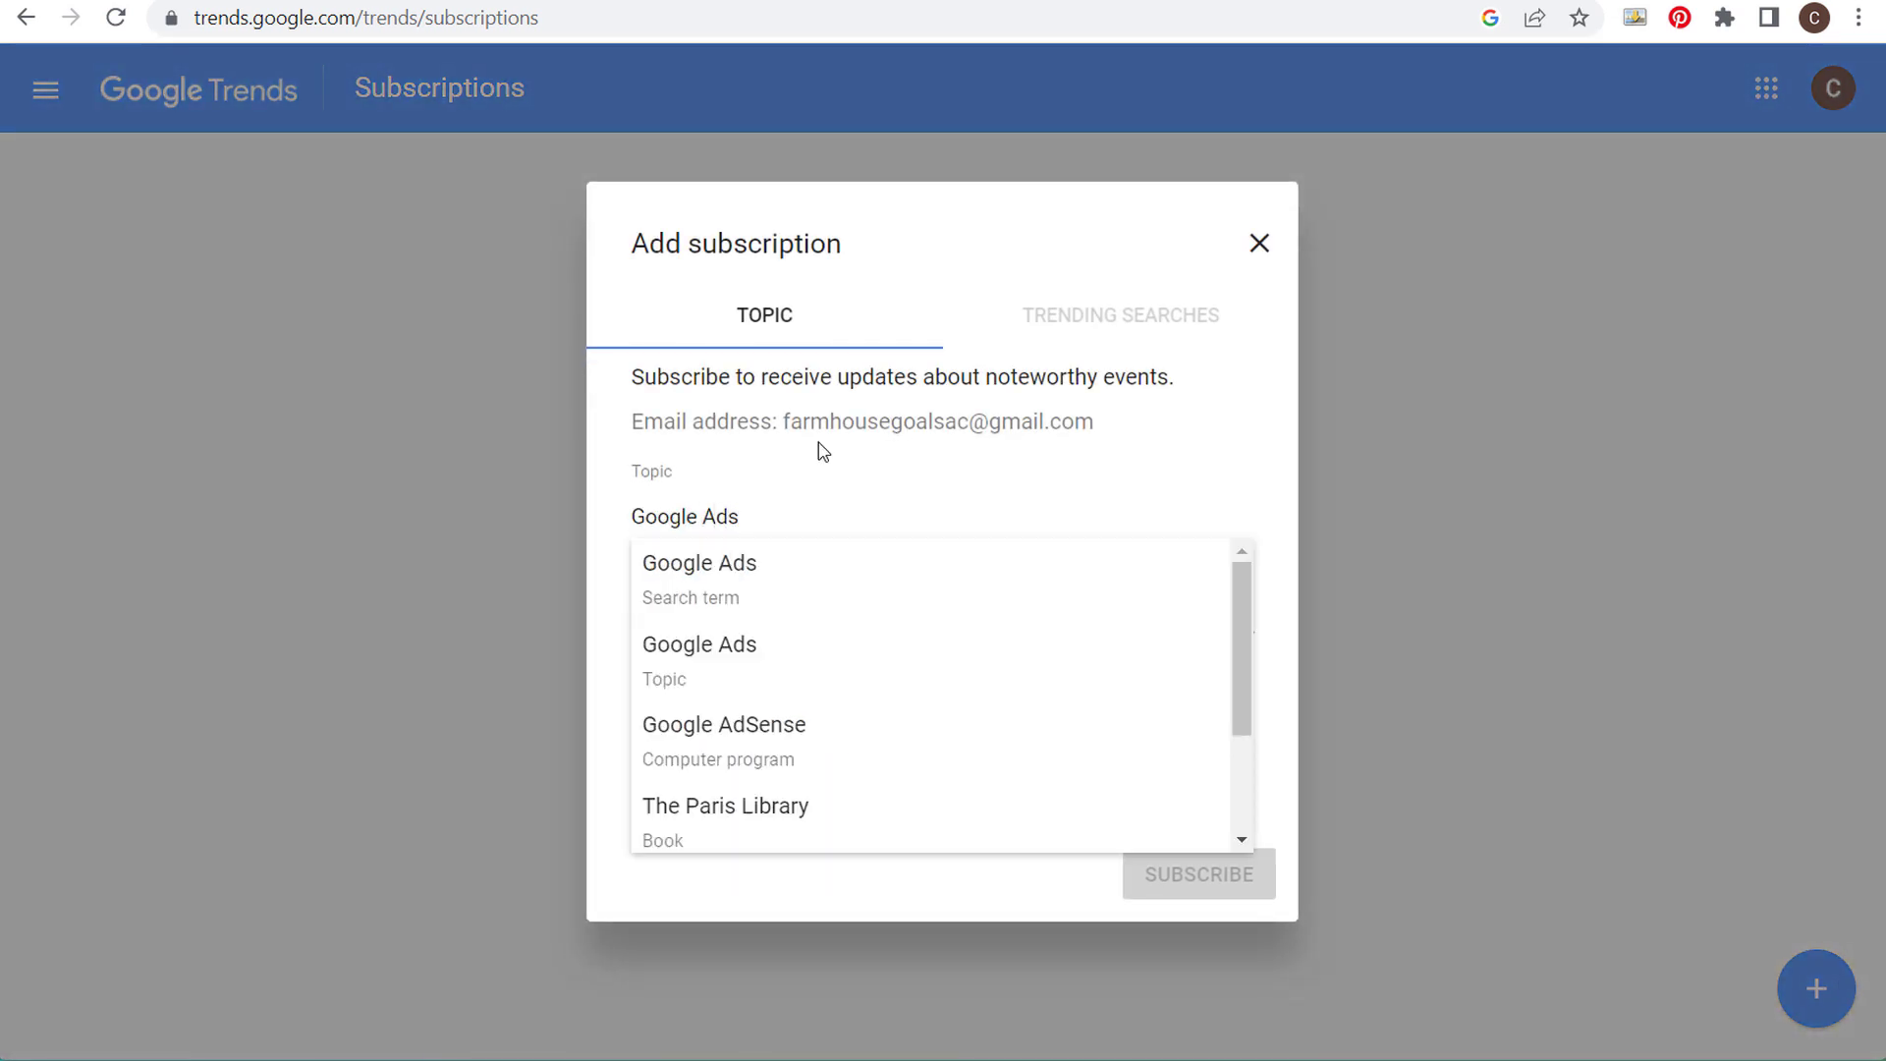
pyautogui.click(784, 662)
pyautogui.click(823, 619)
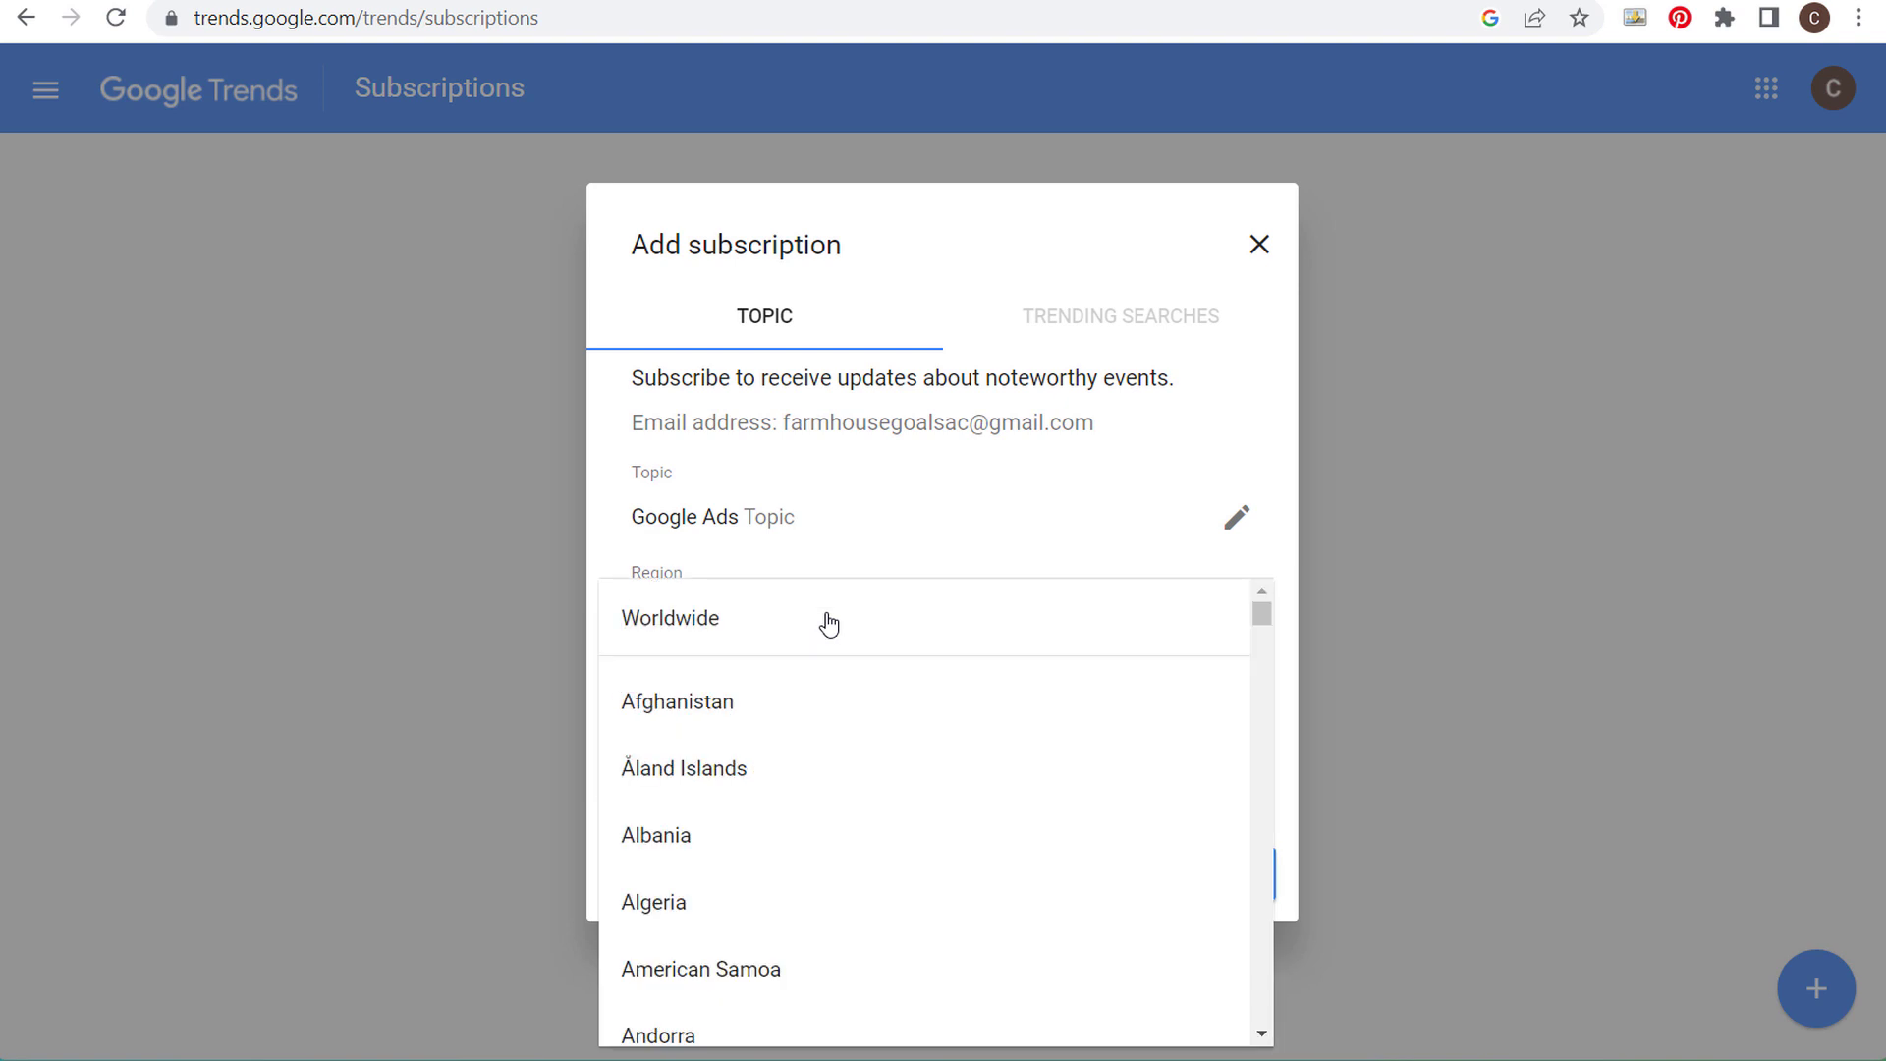
pyautogui.click(812, 627)
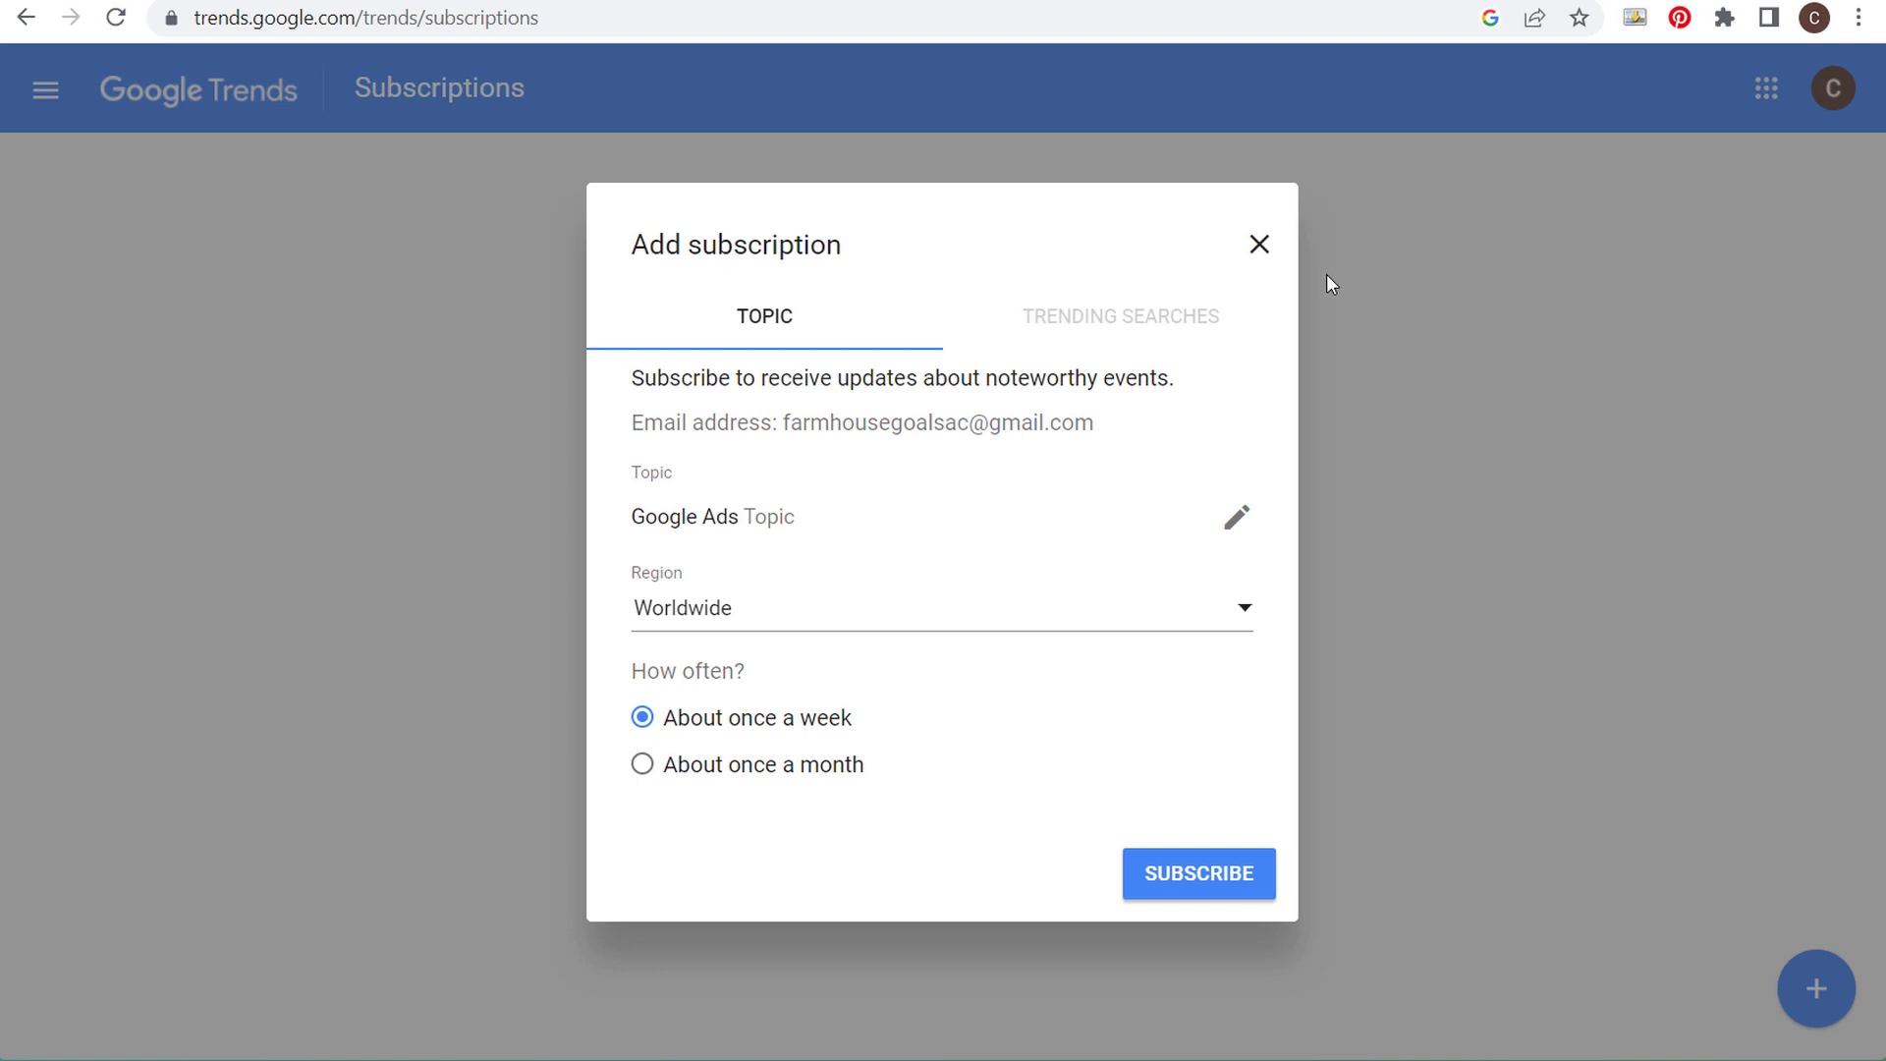
pyautogui.click(1259, 248)
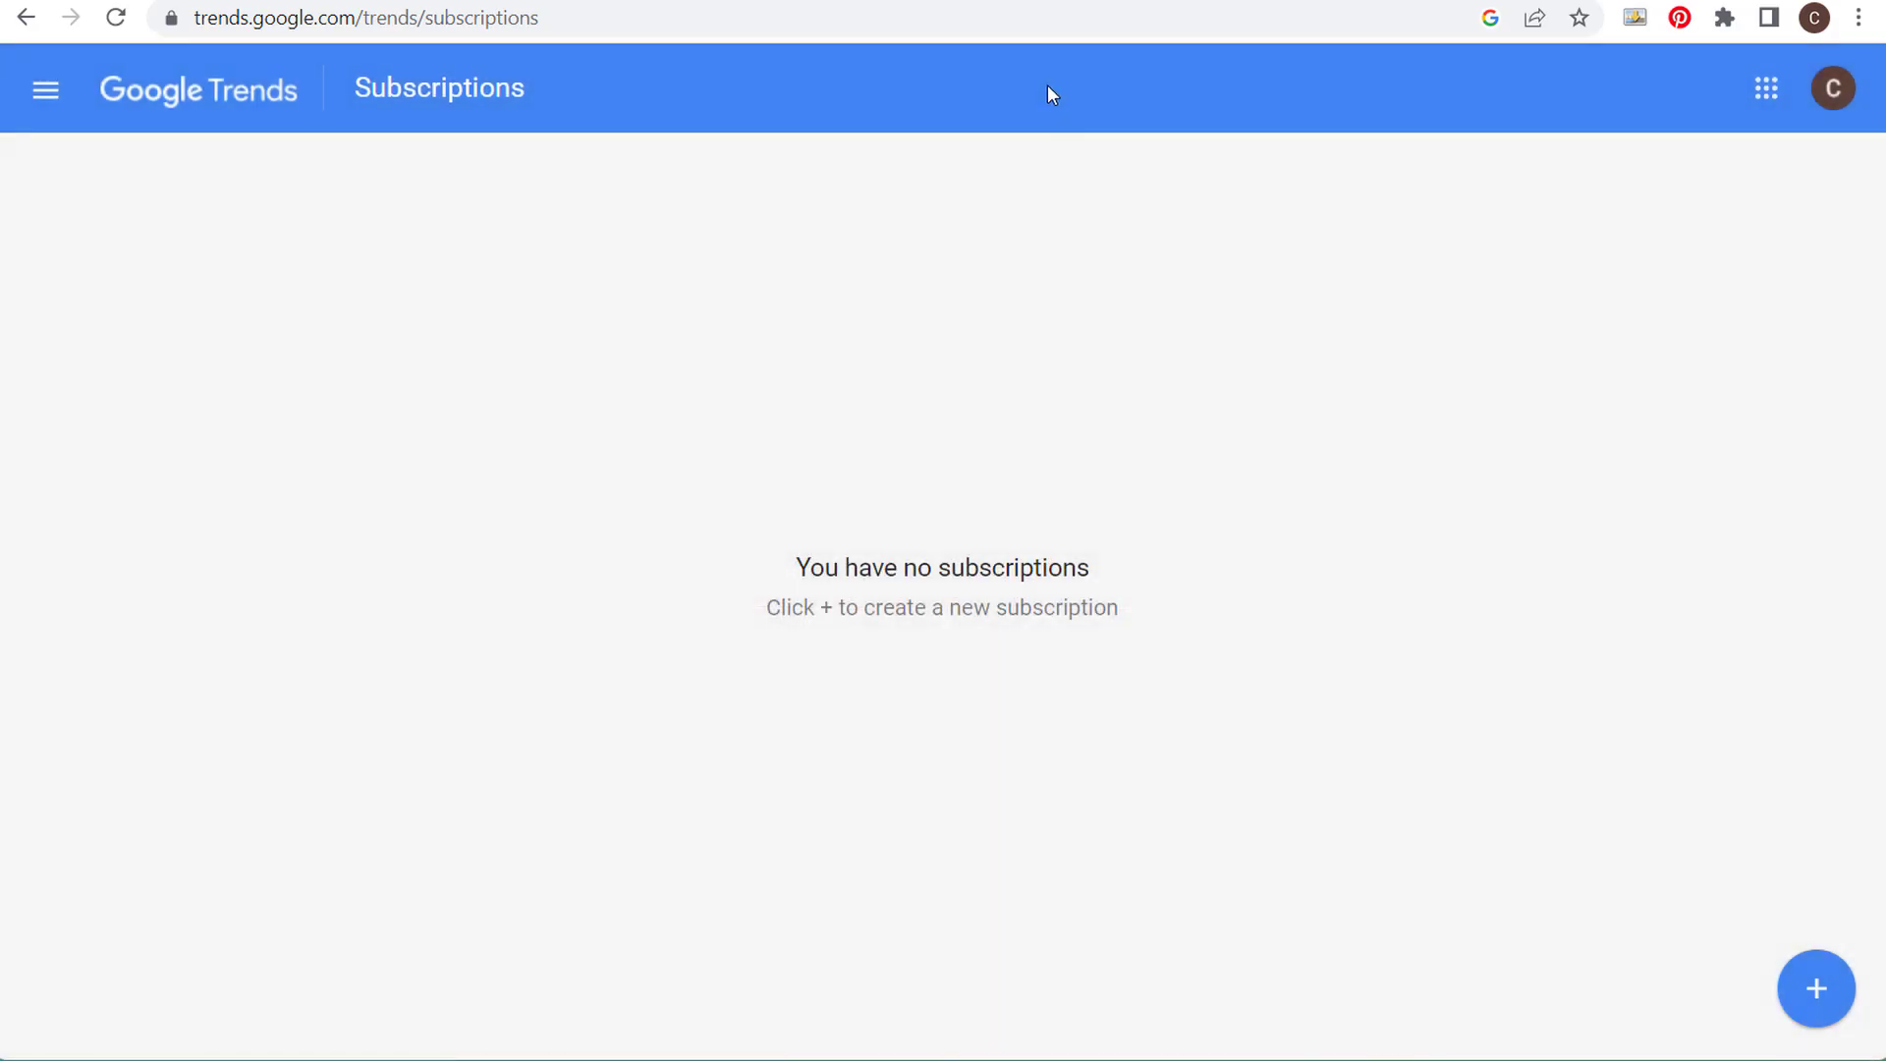
# - Open Explore, load the Cupcake example, and examine its search type filter and interest over time
pyautogui.click(65, 91)
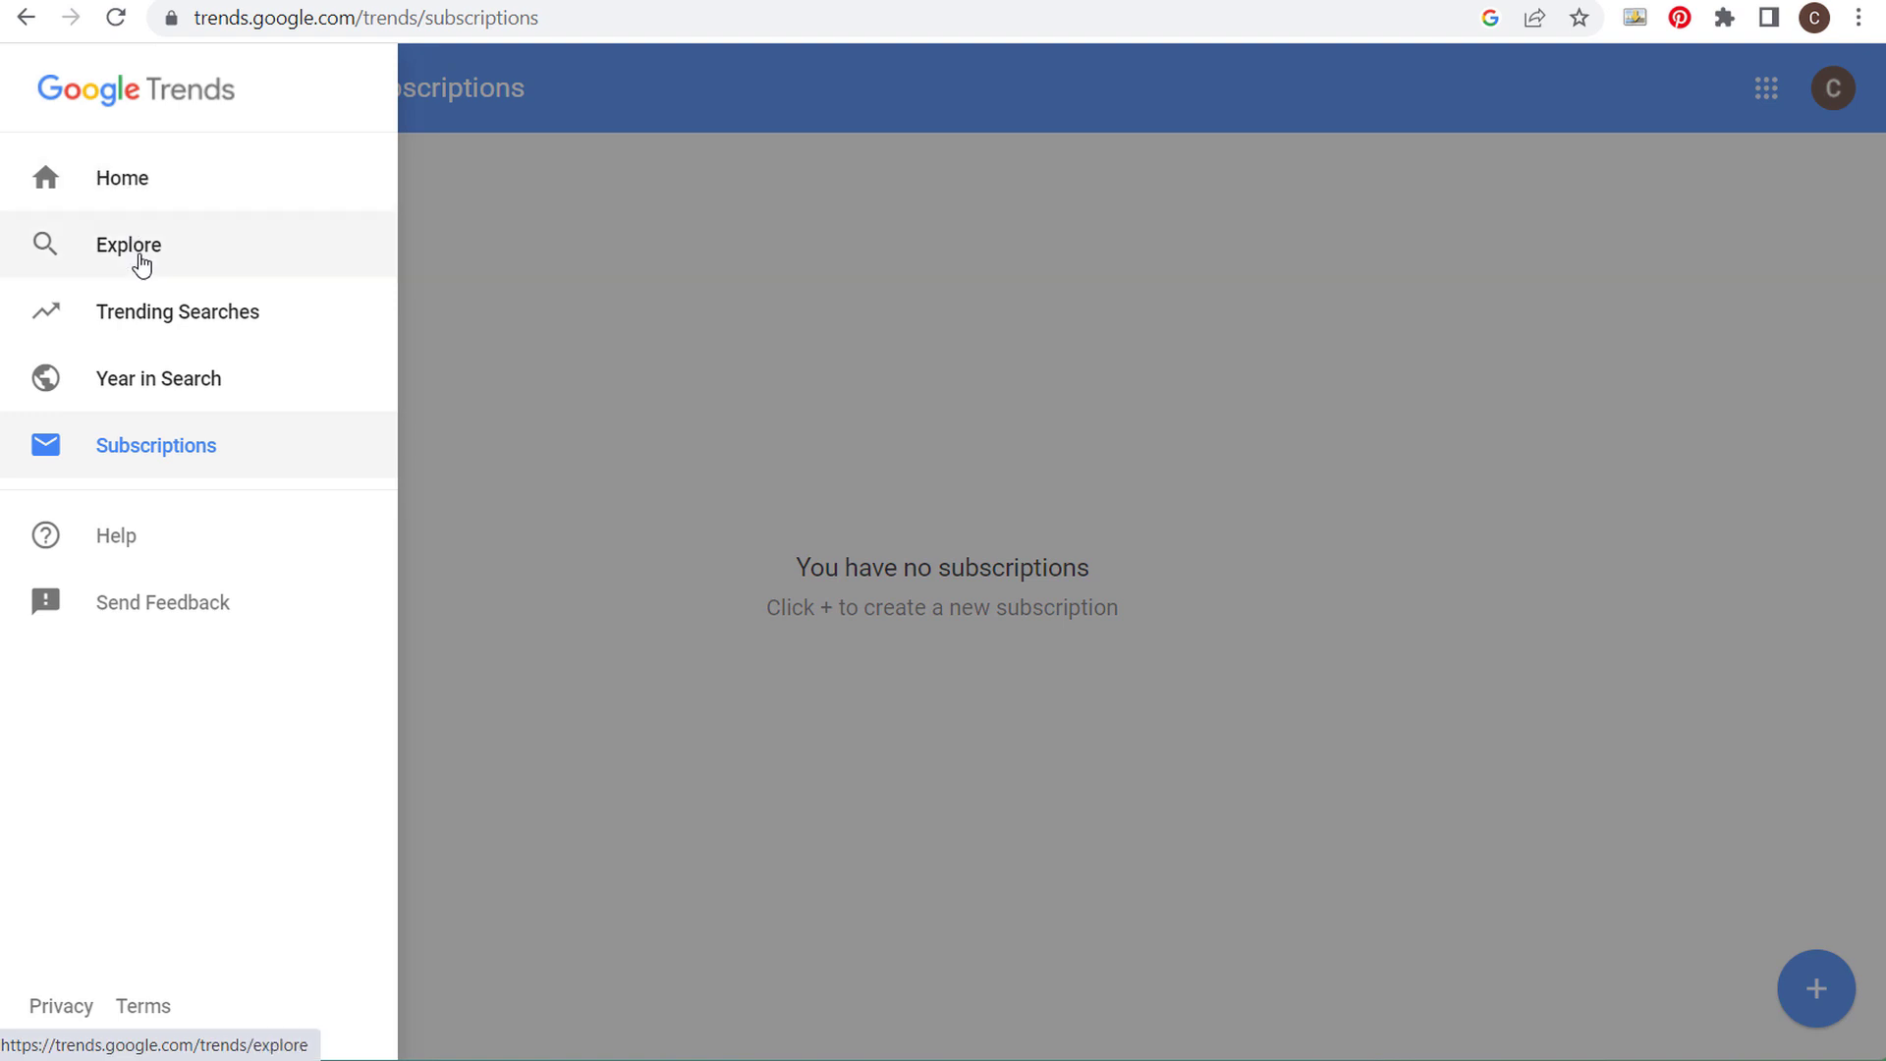
pyautogui.click(142, 247)
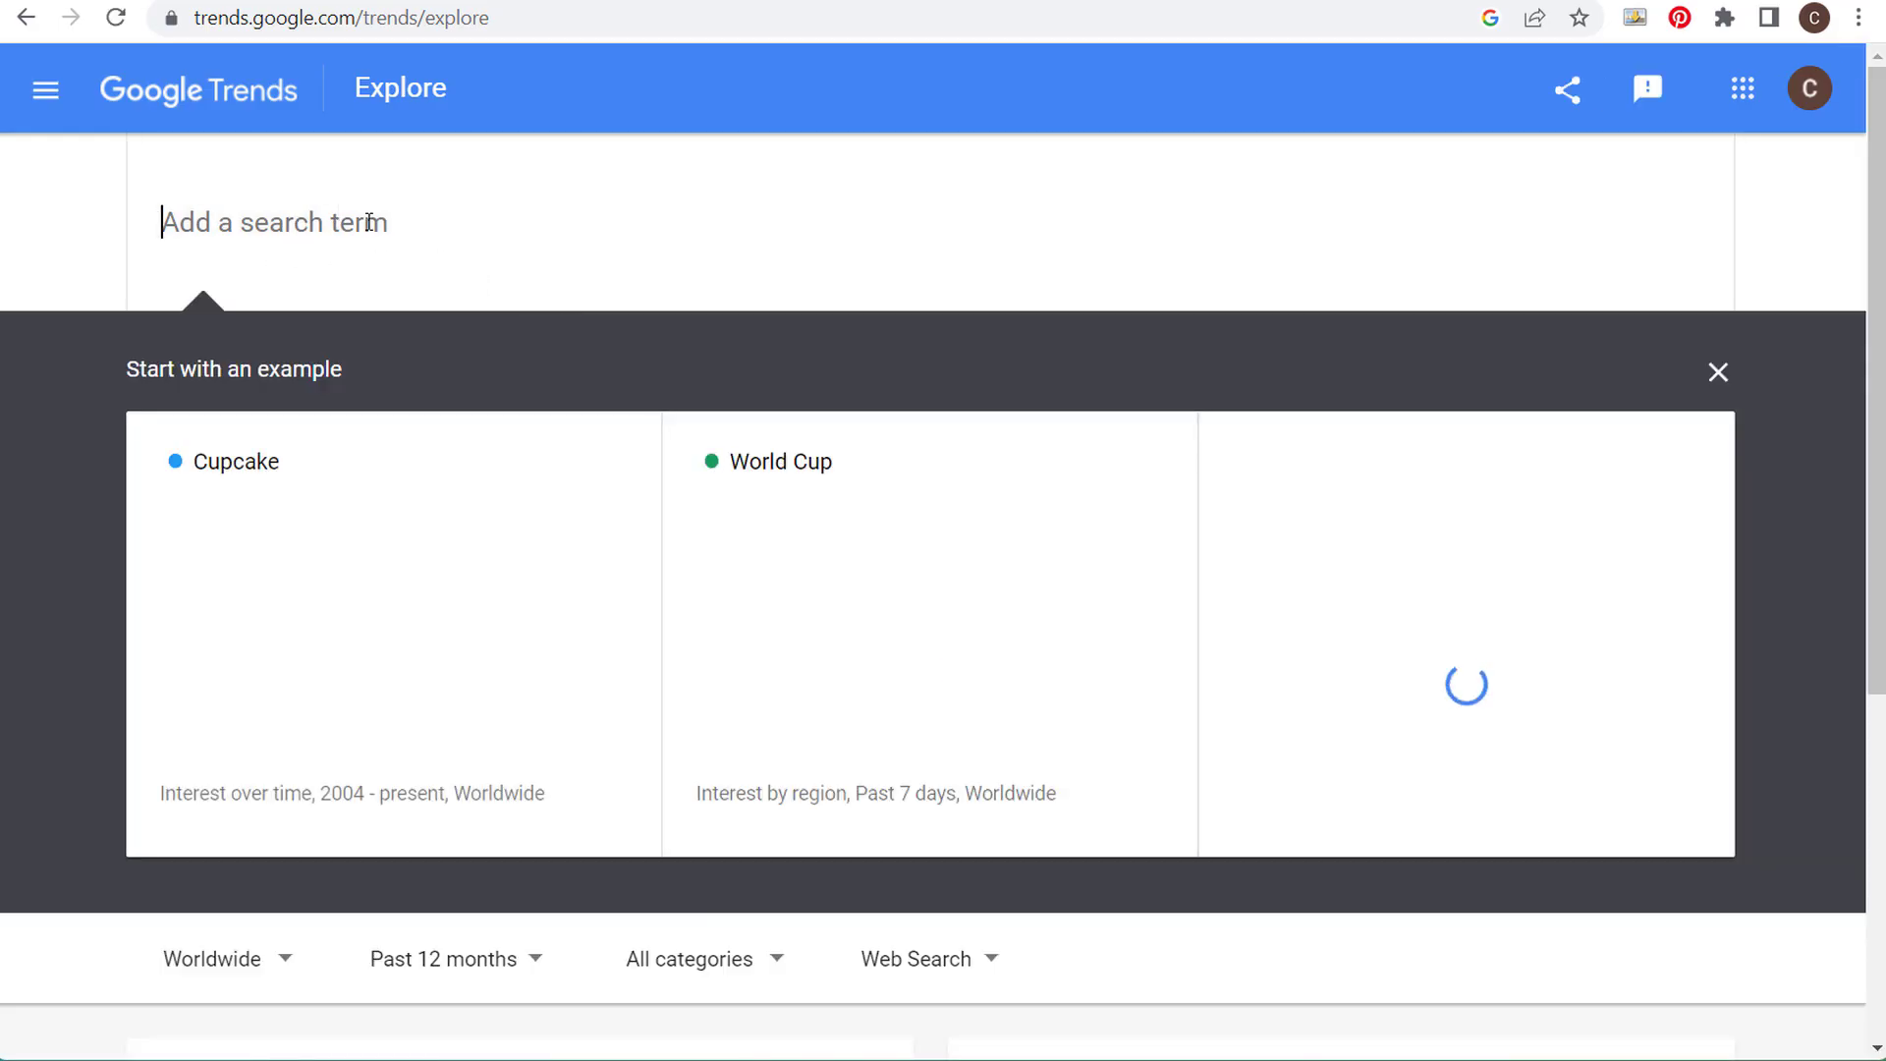
pyautogui.click(403, 632)
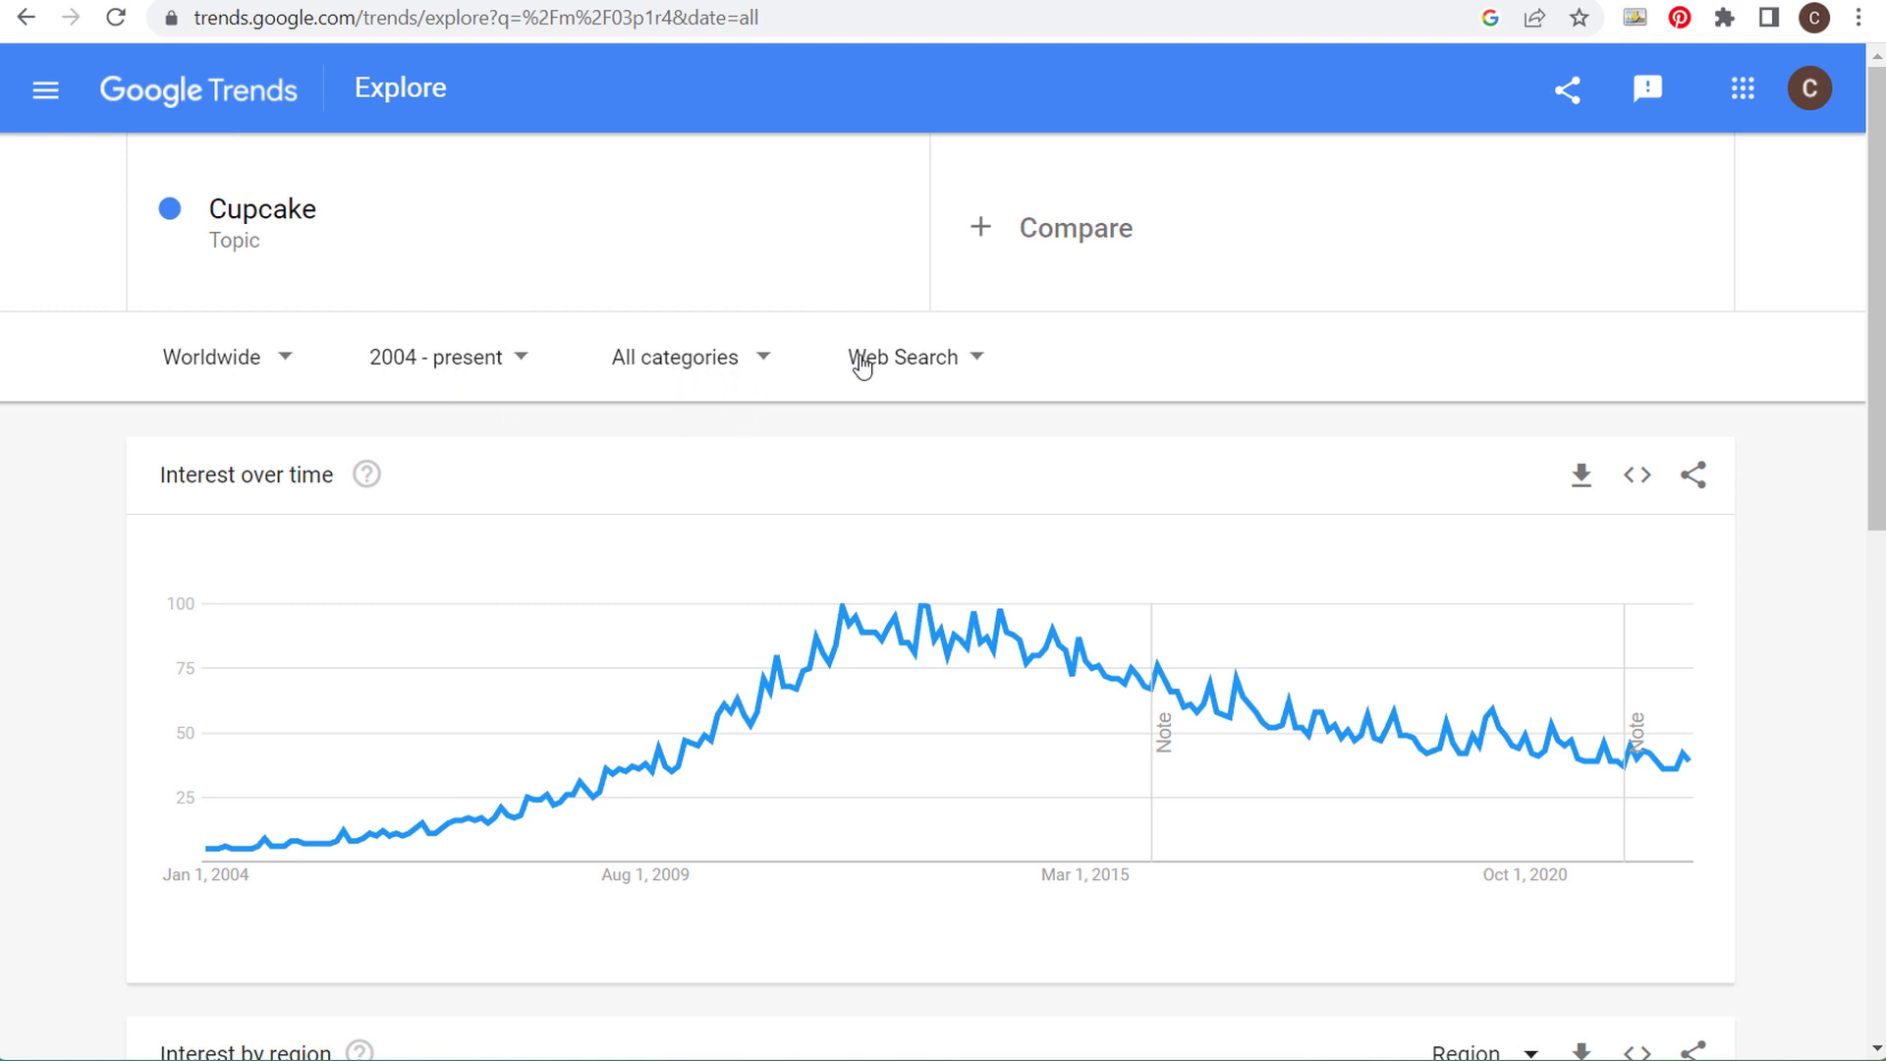
pyautogui.click(918, 369)
pyautogui.click(1132, 381)
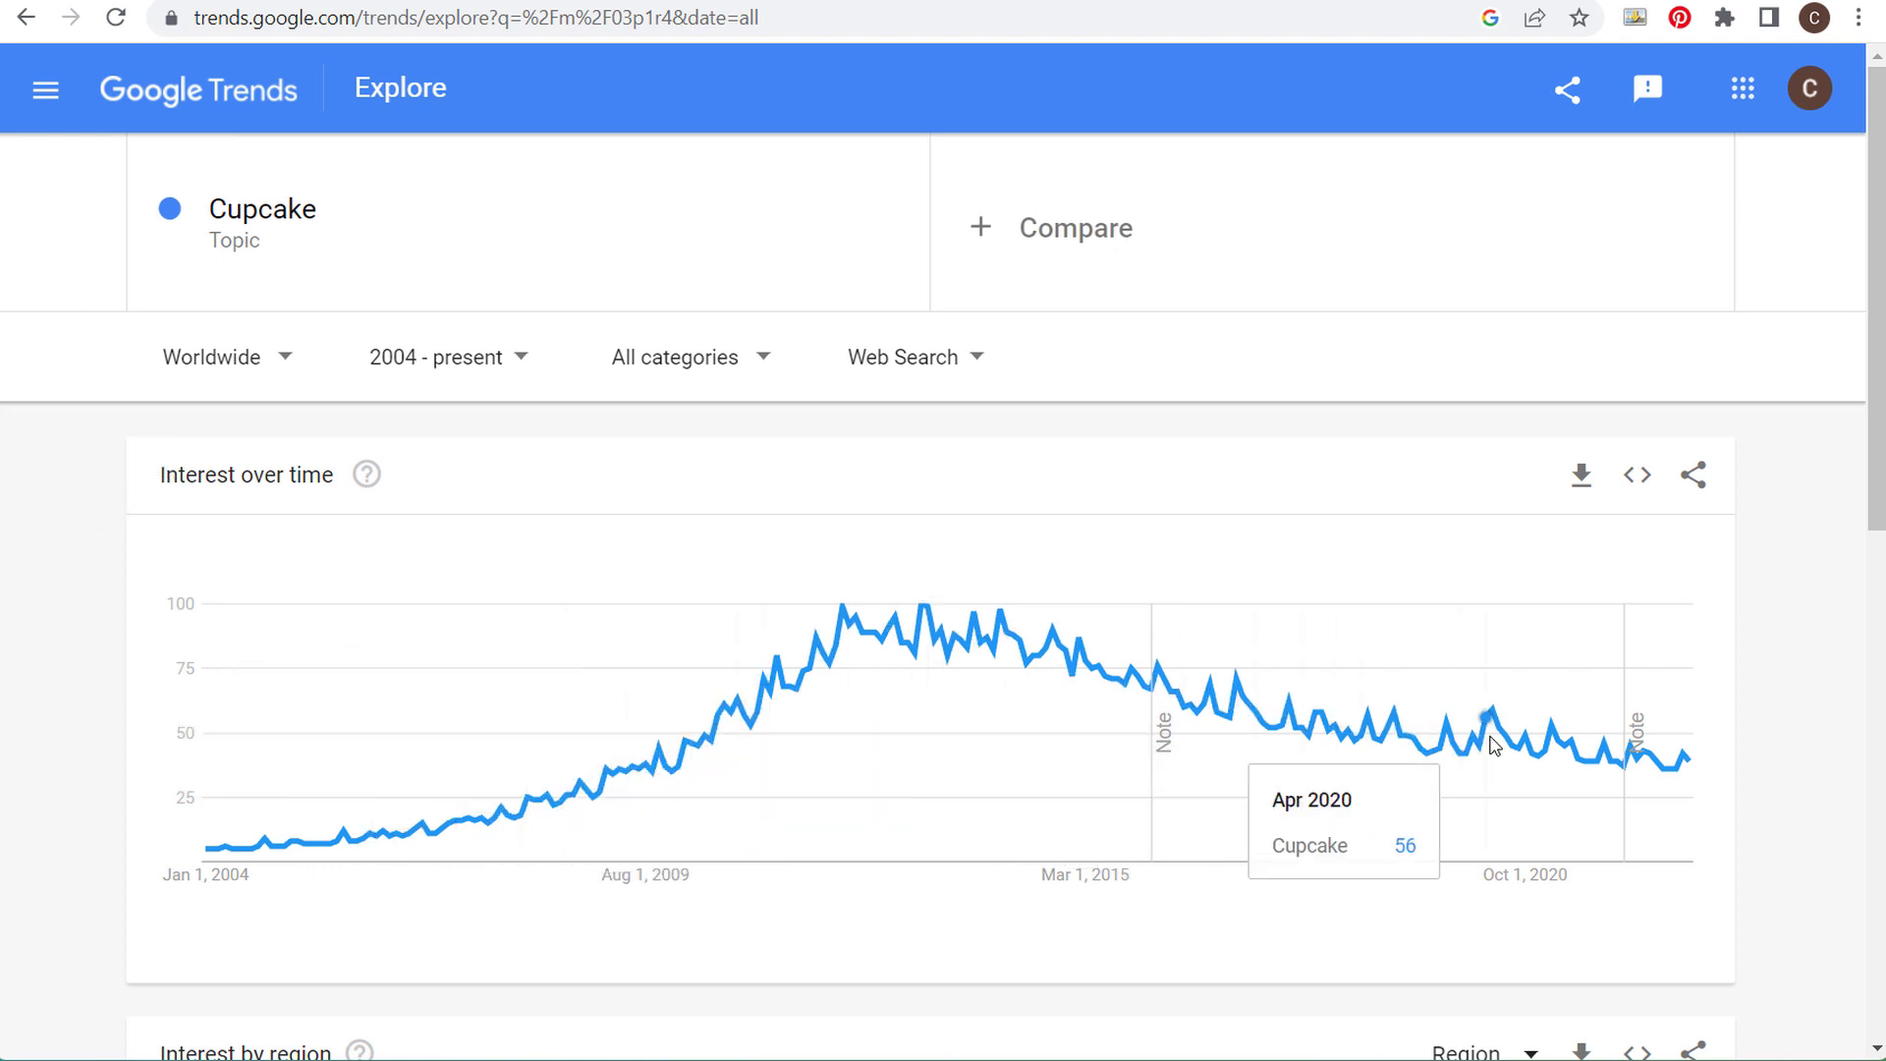
# - Rank Cupcake's related topics and related queries by Top, and open the "cupcake recipe" query
pyautogui.scroll(-3, 59, 530)
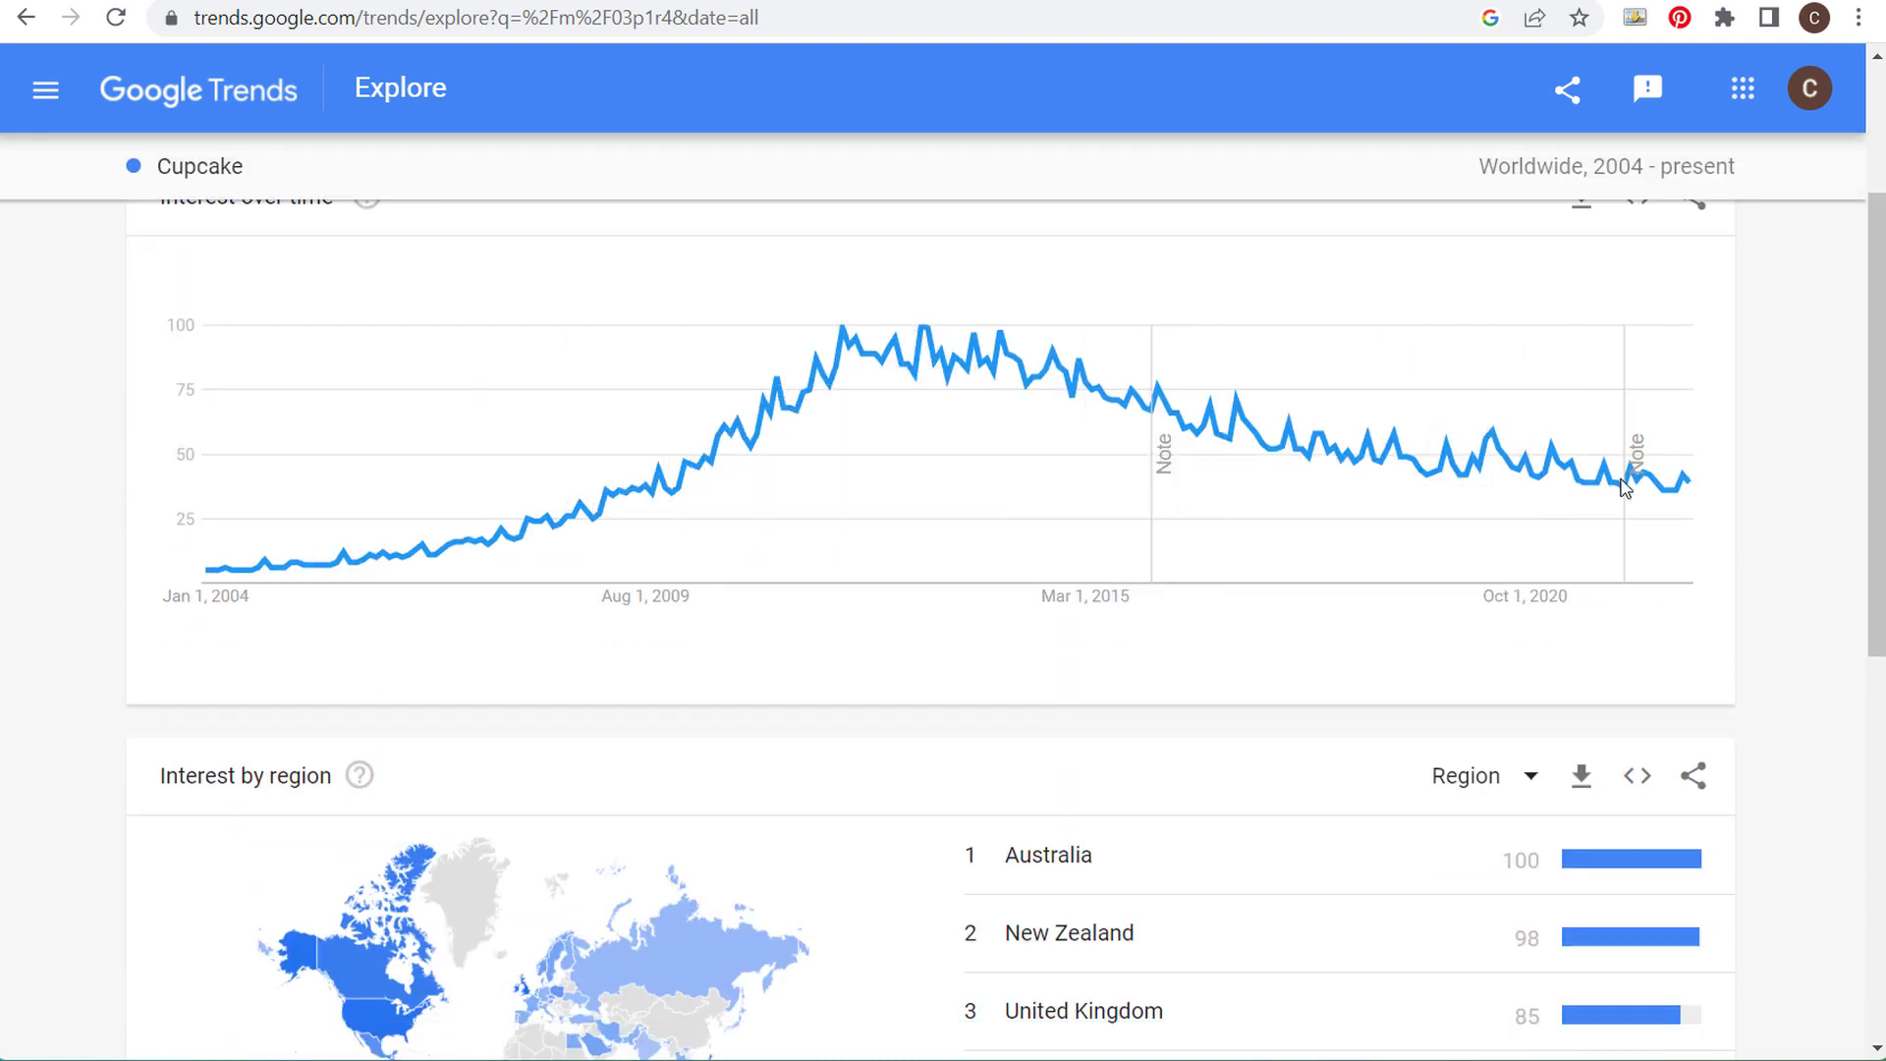
pyautogui.scroll(-3, 76, 386)
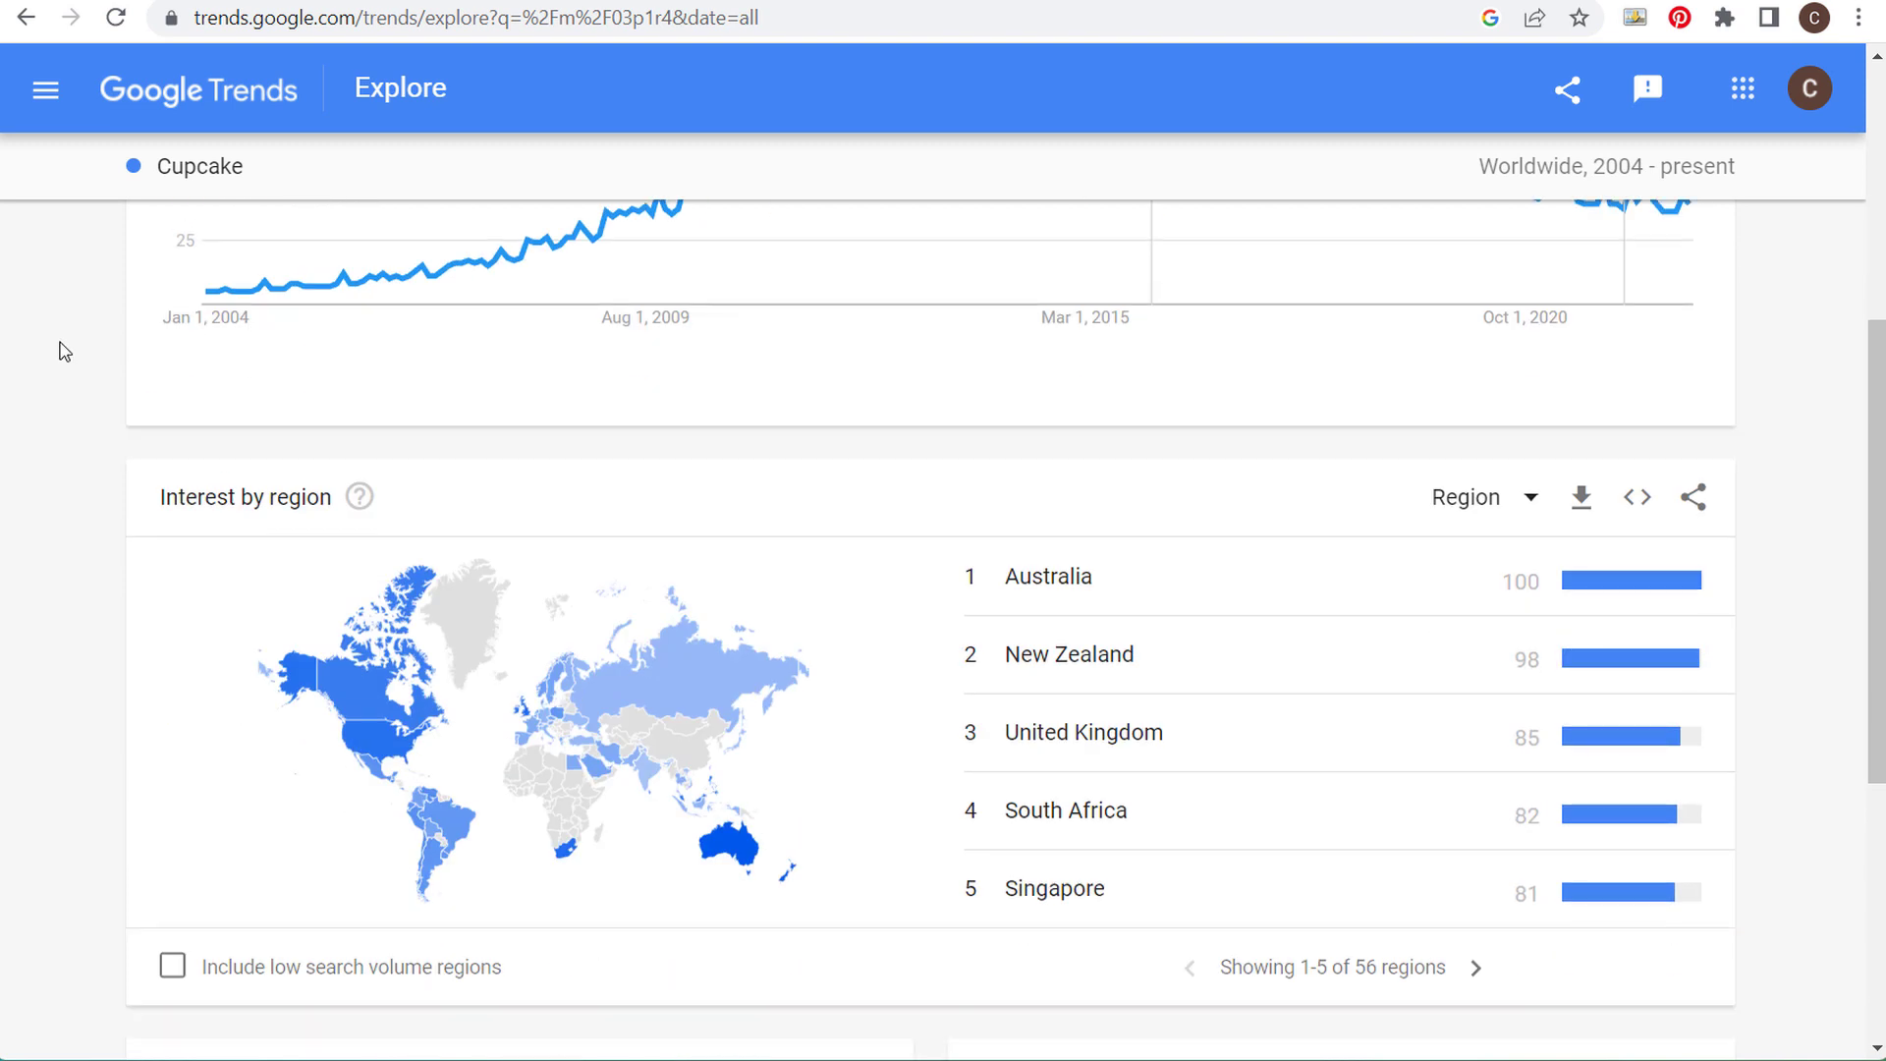
pyautogui.scroll(-3, 164, 316)
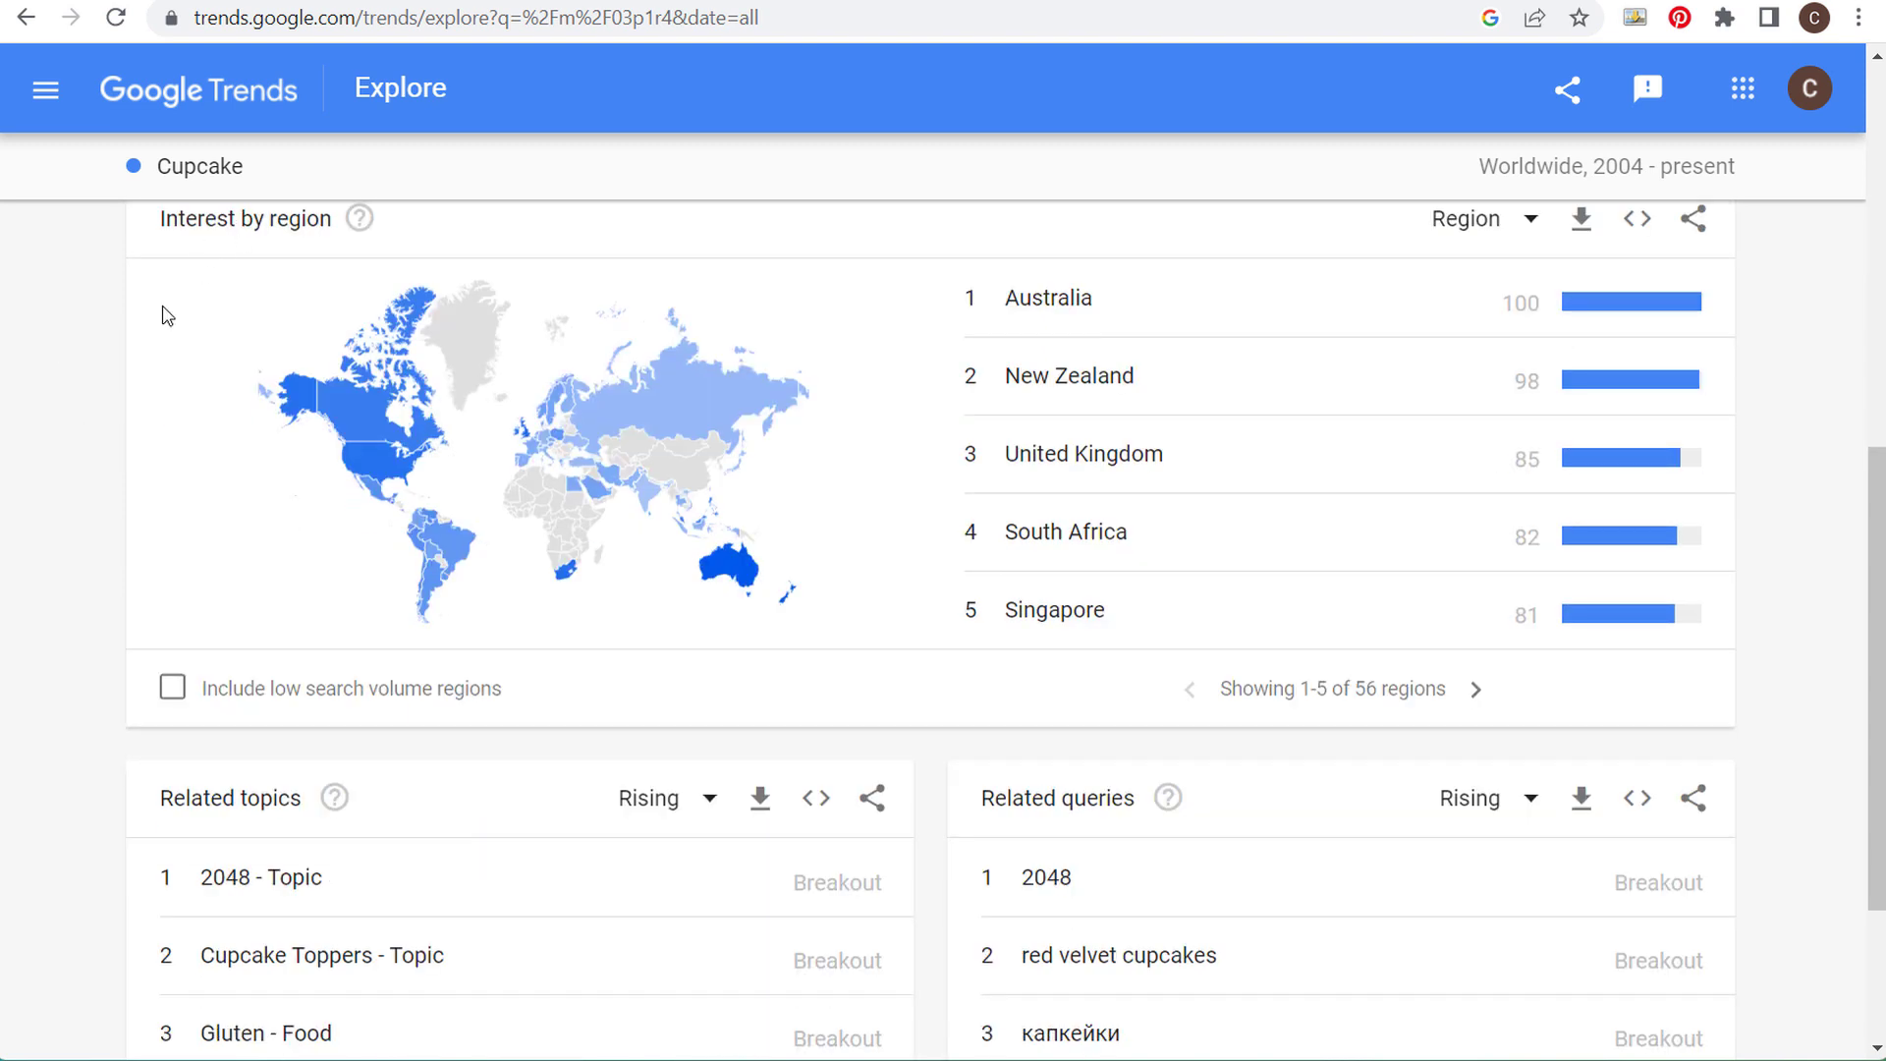
pyautogui.scroll(-3, 12, 410)
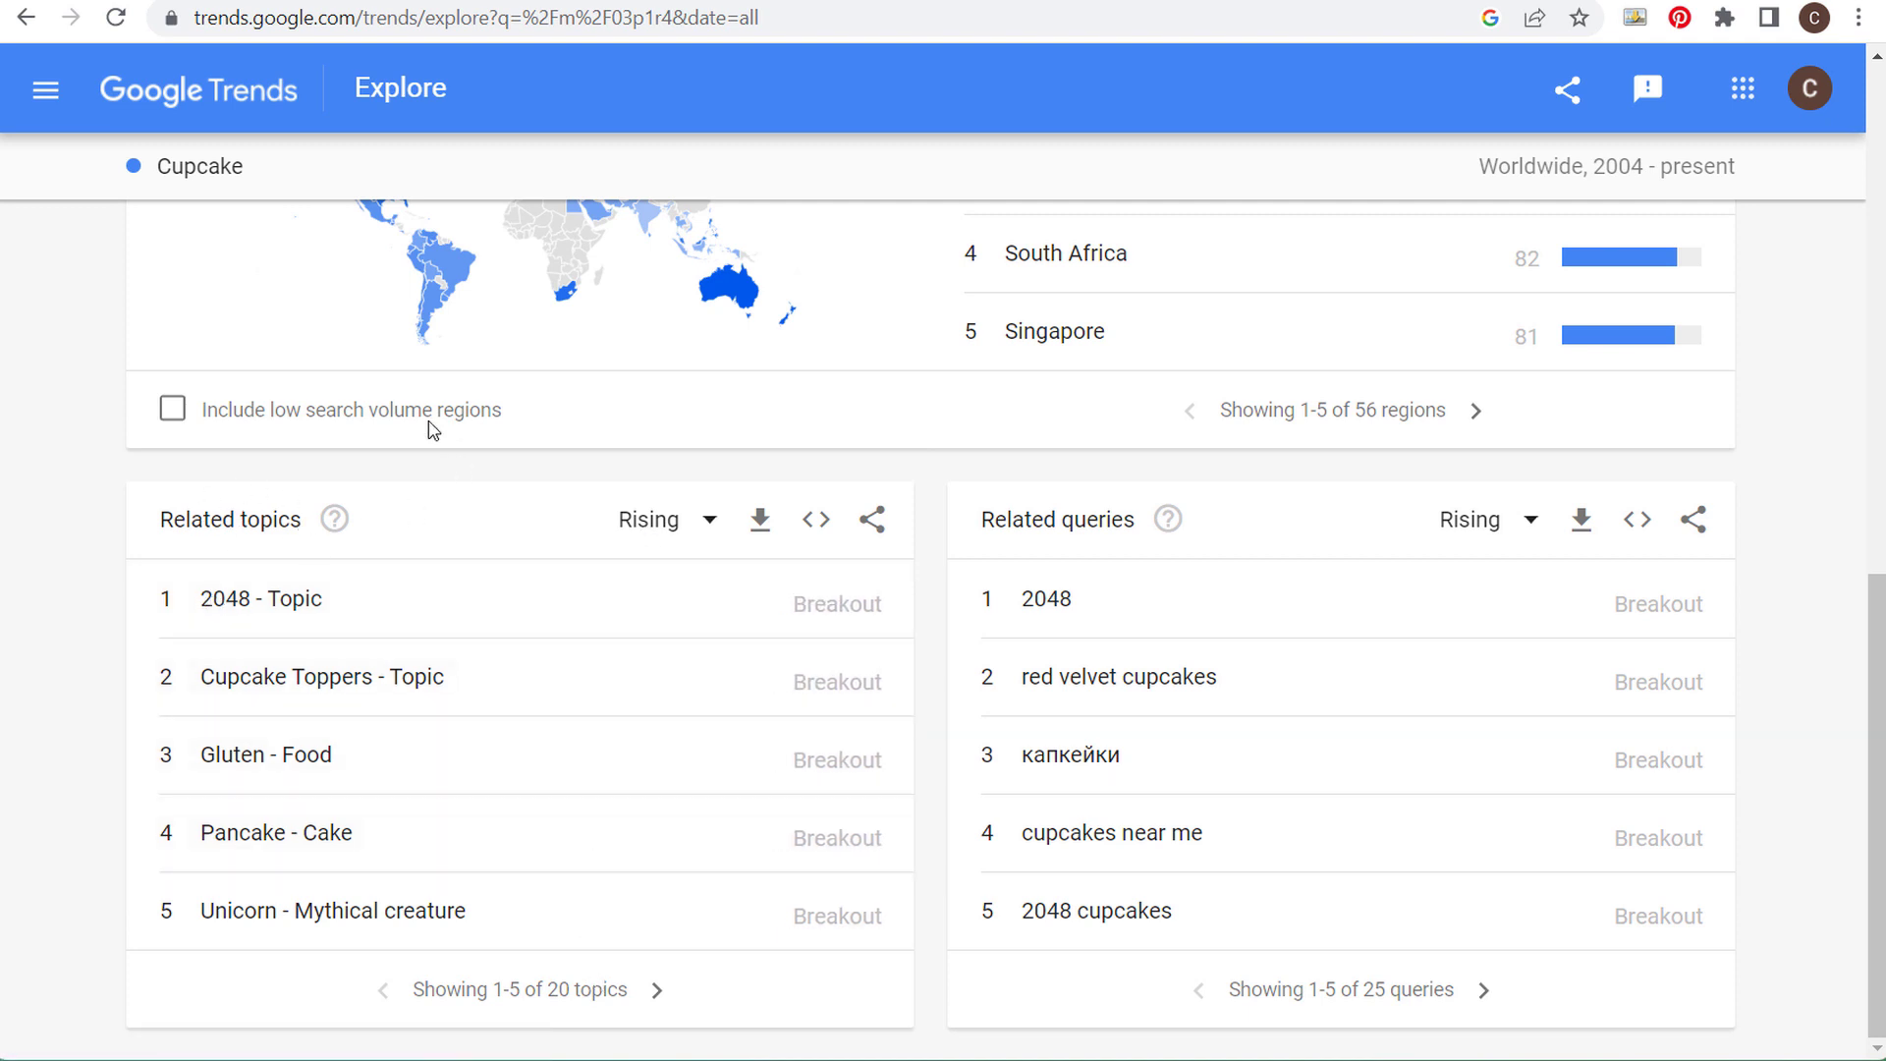
pyautogui.click(629, 535)
pyautogui.click(625, 607)
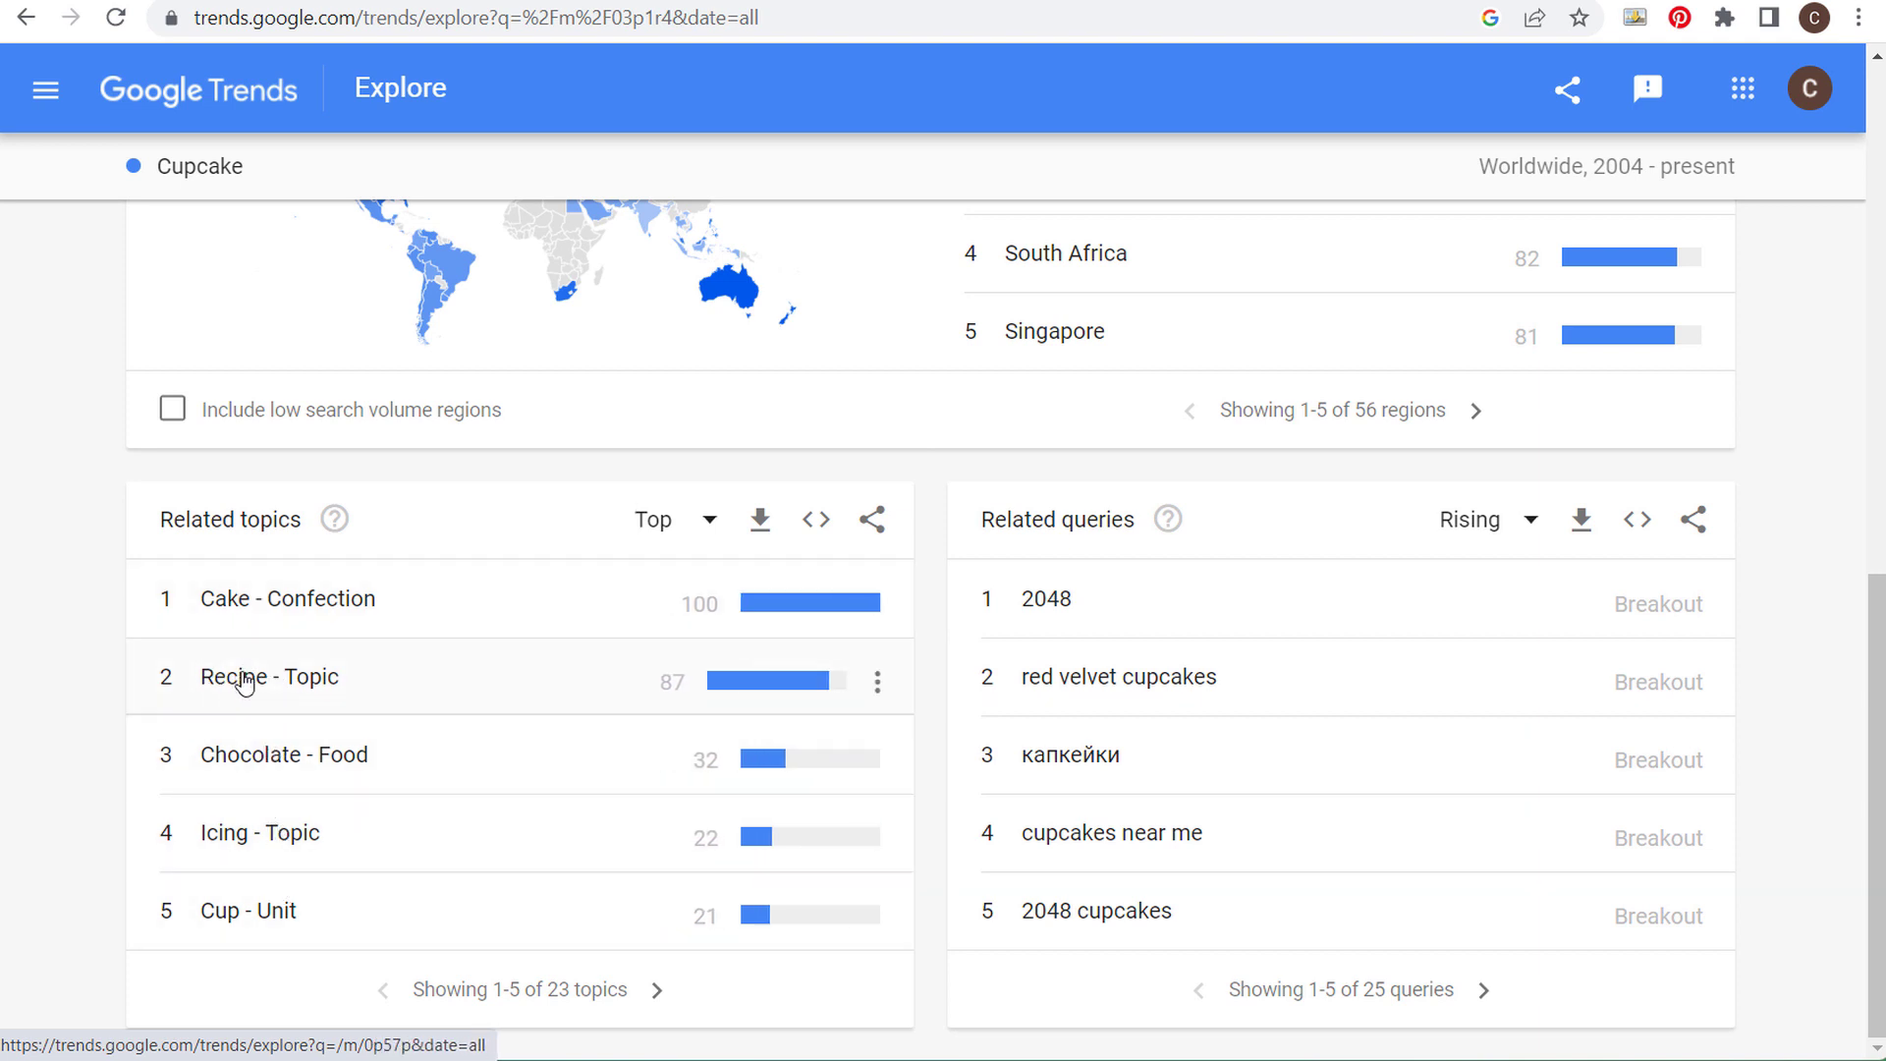
pyautogui.click(1470, 525)
pyautogui.click(1446, 607)
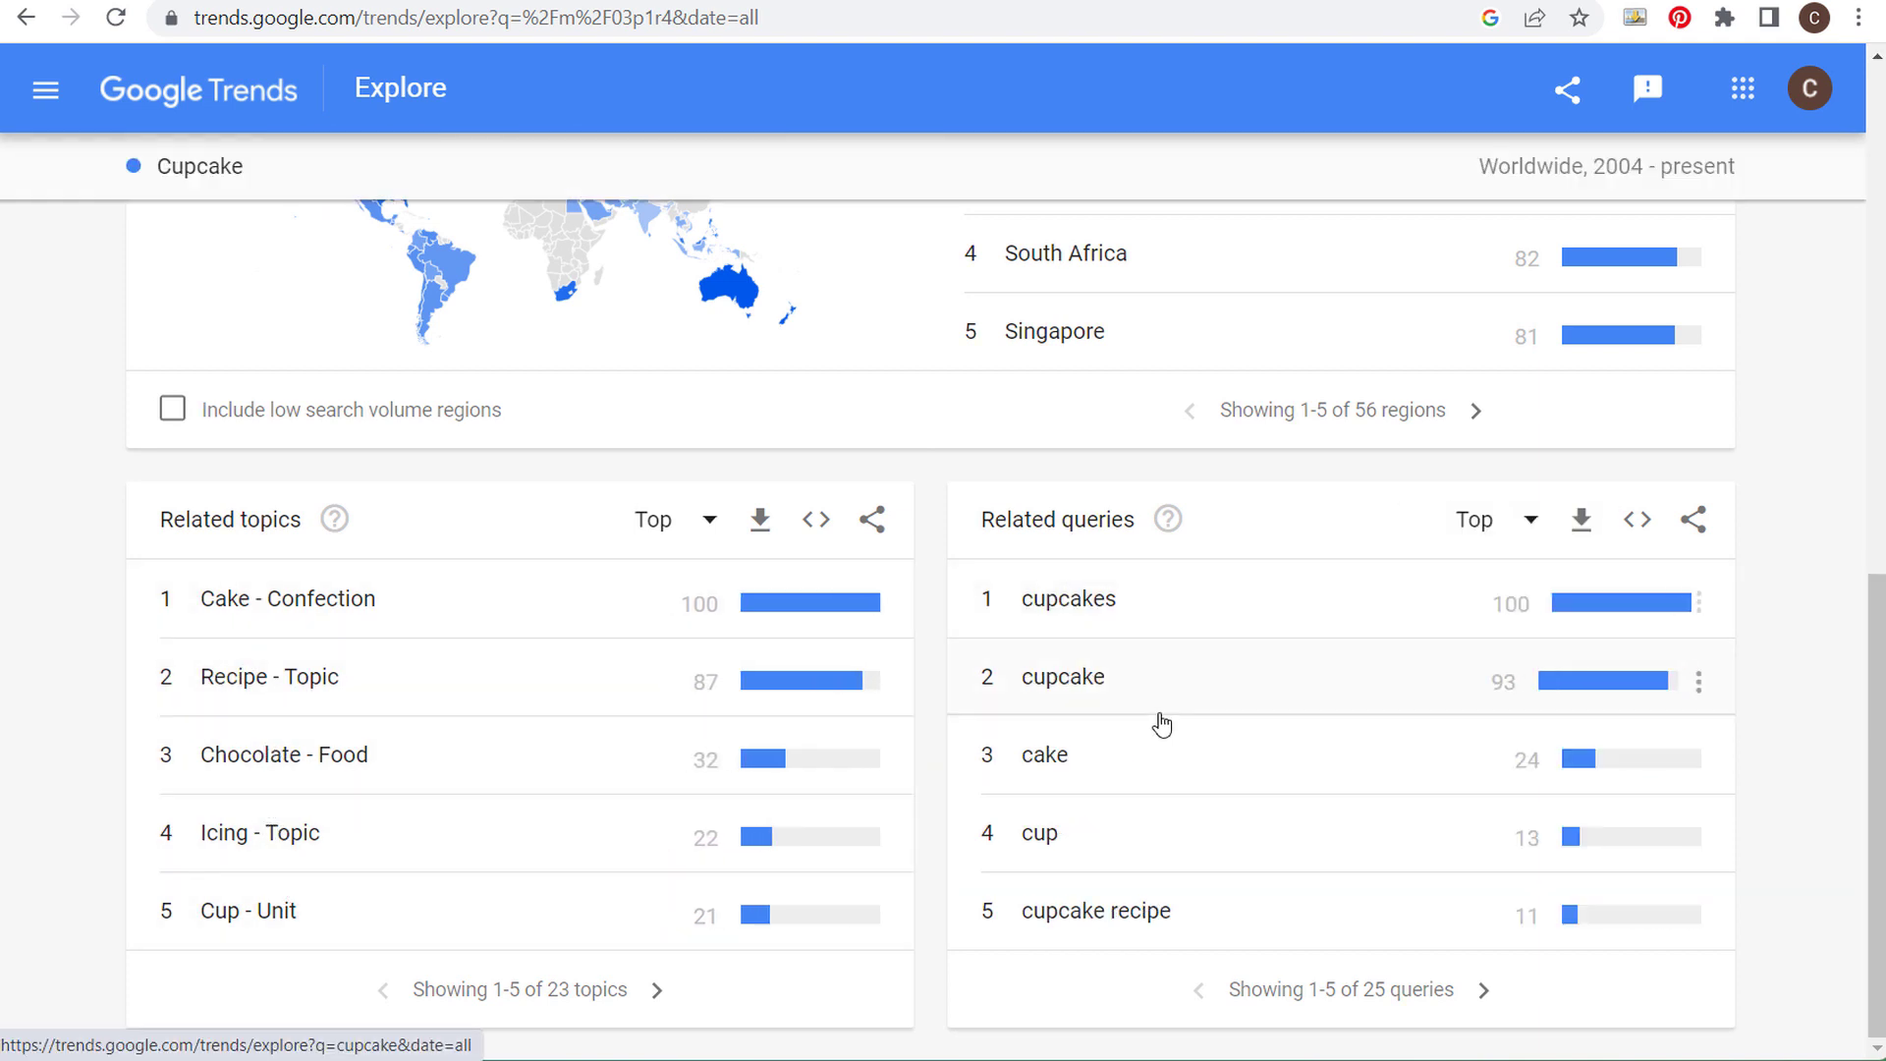
pyautogui.click(1104, 931)
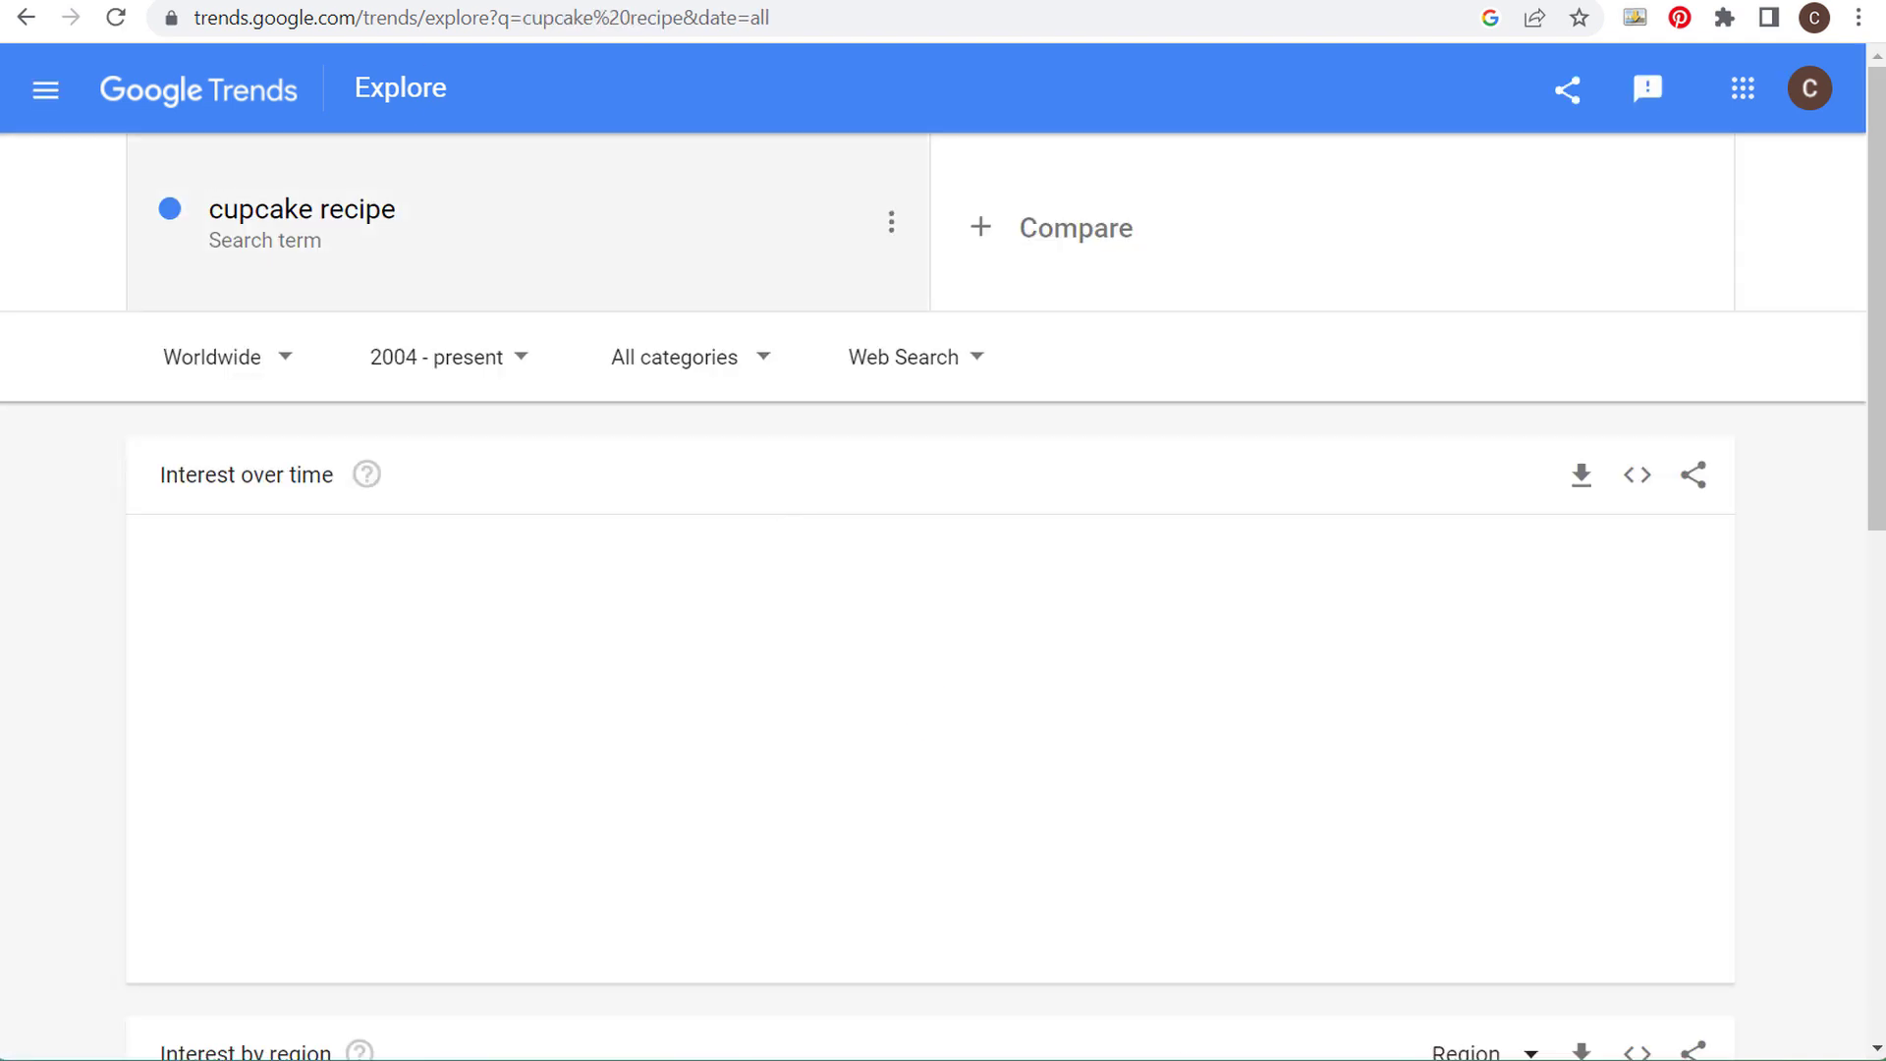
# - Switch to the beach decor keywords note in Notepad and review its keyword list and the two article title ideas
pyautogui.hotkey('alt', 'Tab')
pyautogui.moveTo(1110, 923); pyautogui.dragTo(902, 590)
pyautogui.click(1189, 481)
pyautogui.moveTo(989, 214); pyautogui.dragTo(1044, 214)
pyautogui.click(1386, 428)
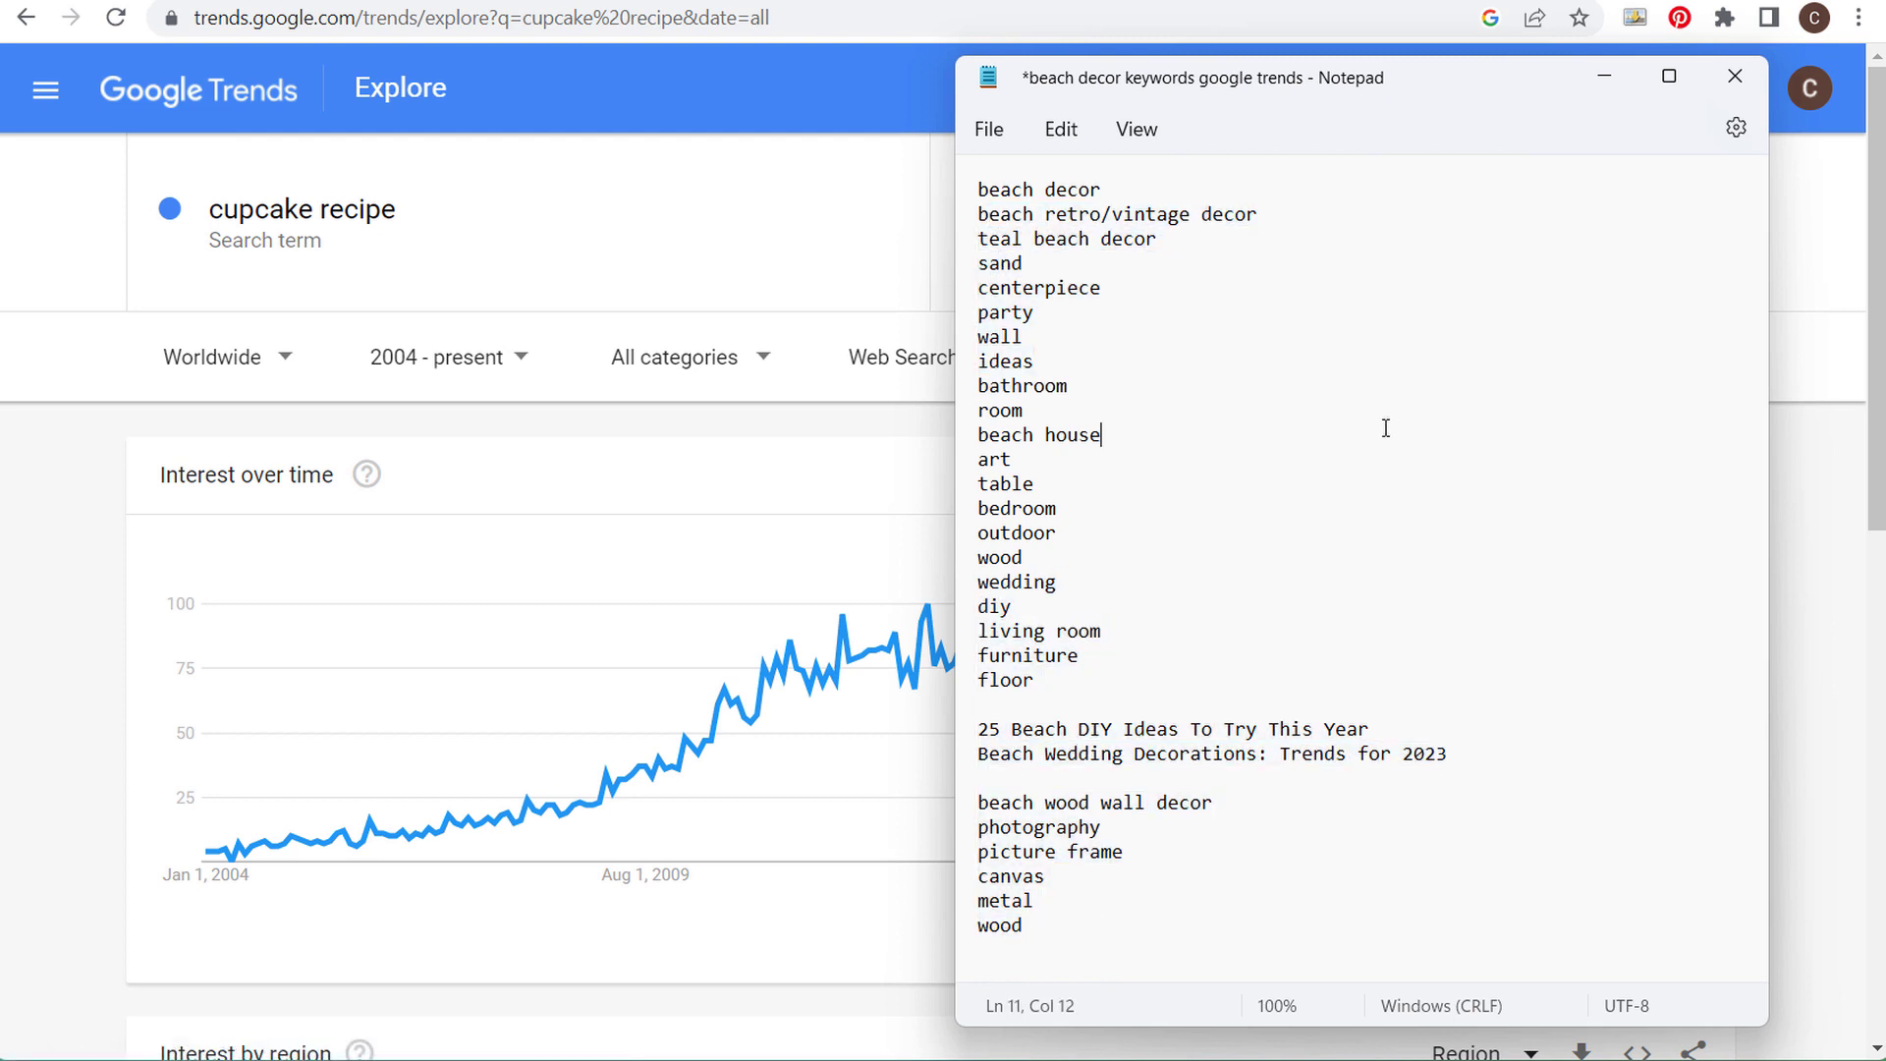
pyautogui.moveTo(1470, 760); pyautogui.dragTo(977, 678)
pyautogui.click(1207, 561)
# - Switch back to Google Trends, open the cupcake recipe search term for editing without changing it, and return to the home page
pyautogui.click(682, 245)
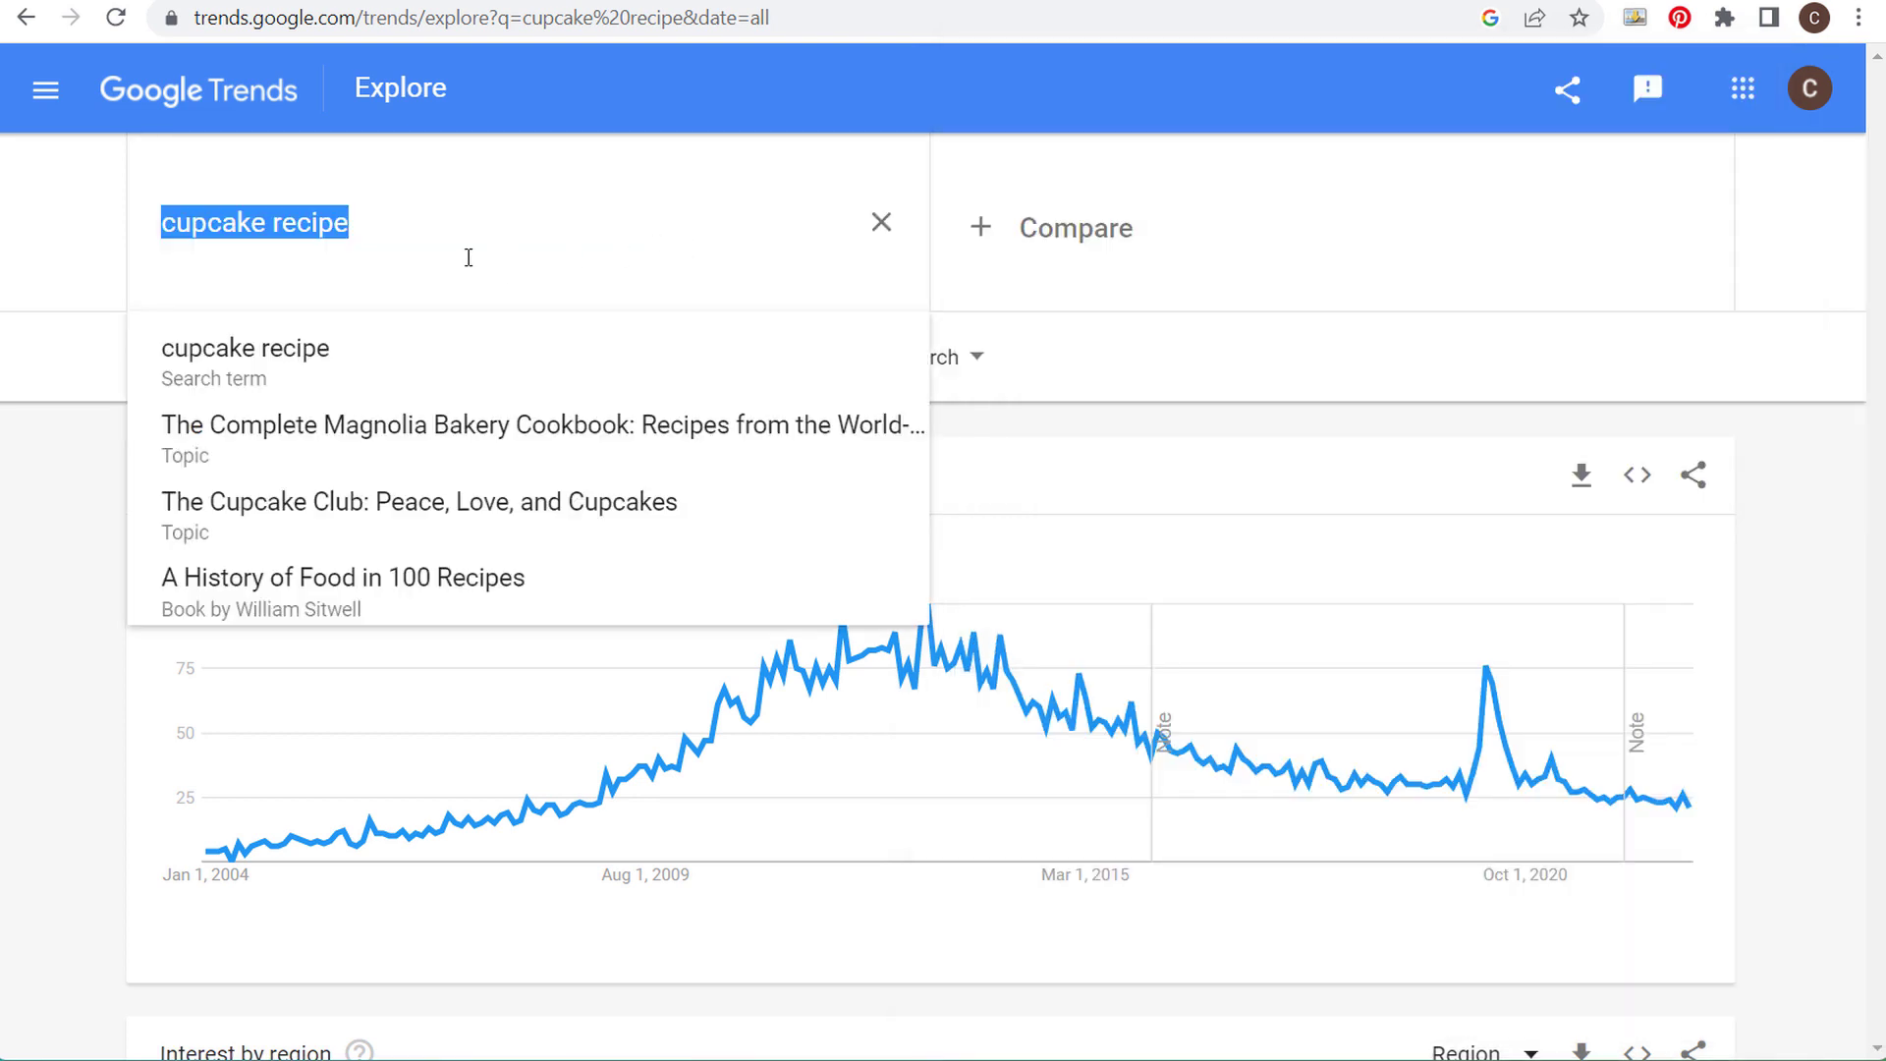
pyautogui.click(69, 186)
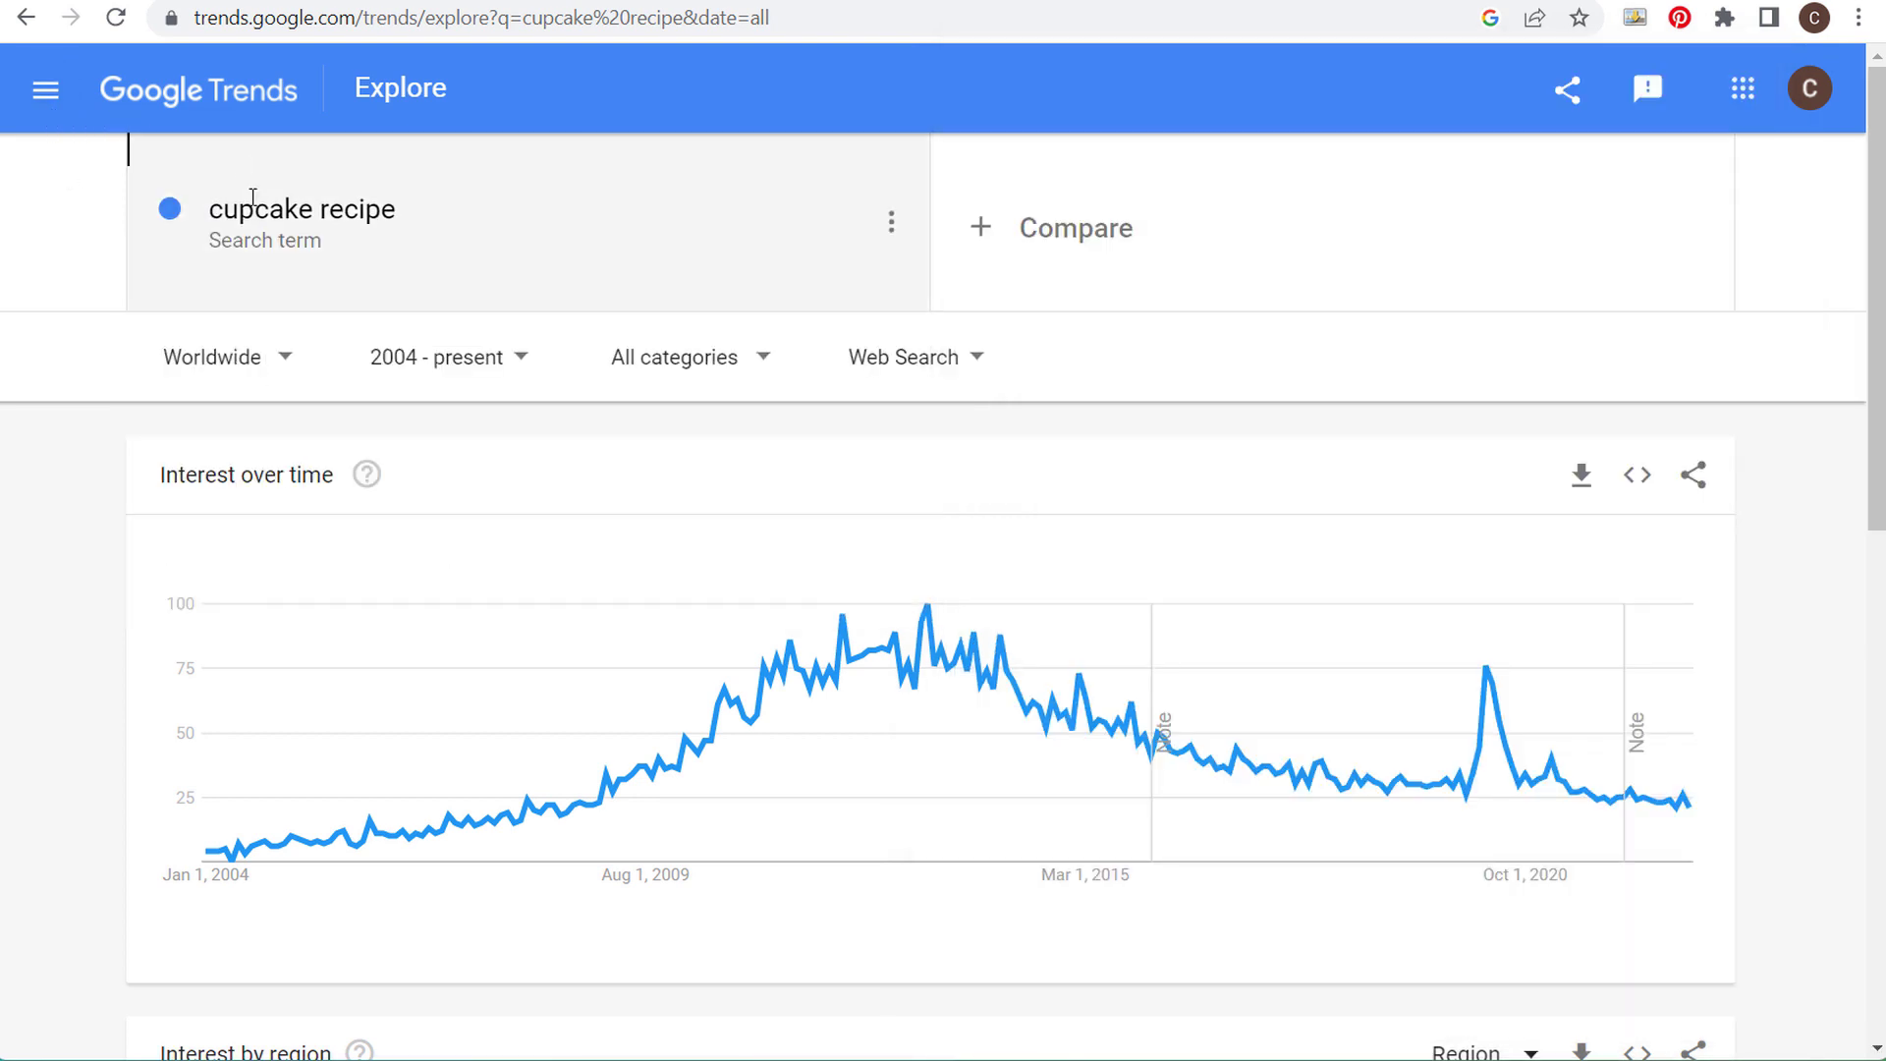
pyautogui.click(291, 206)
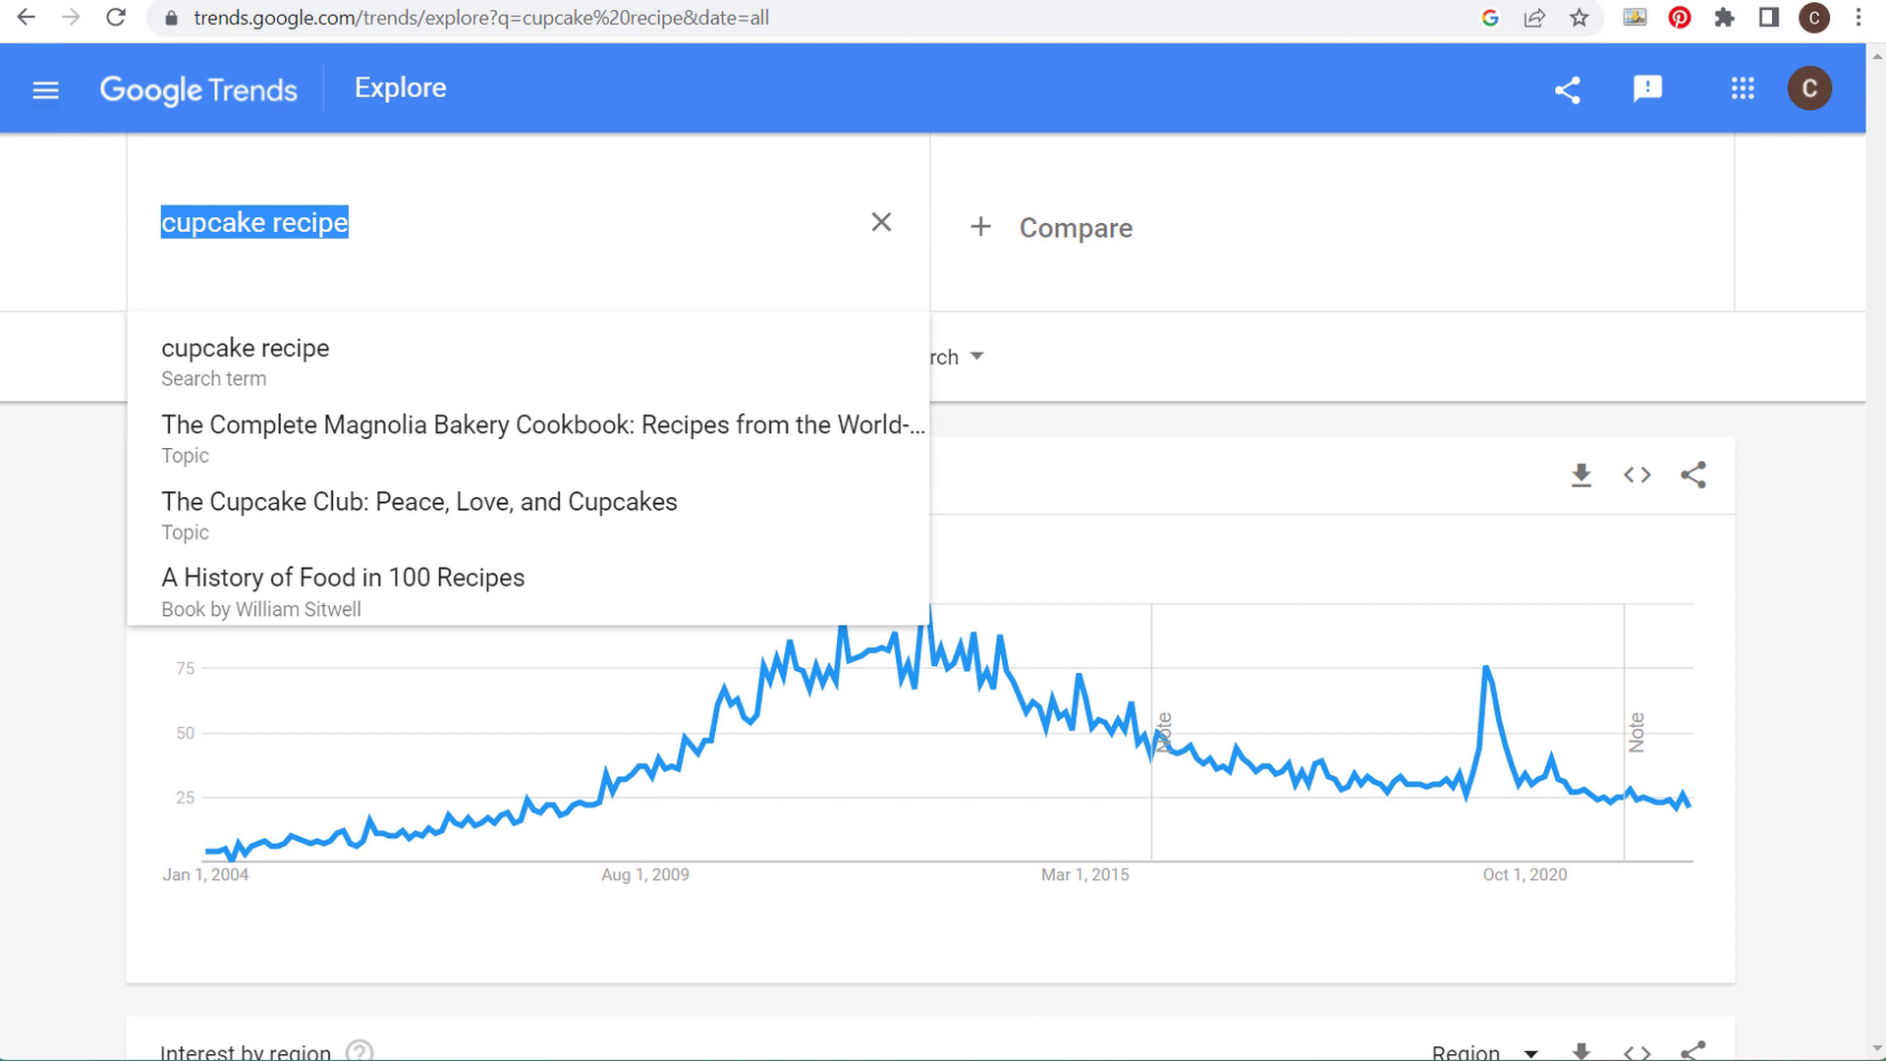
pyautogui.click(158, 81)
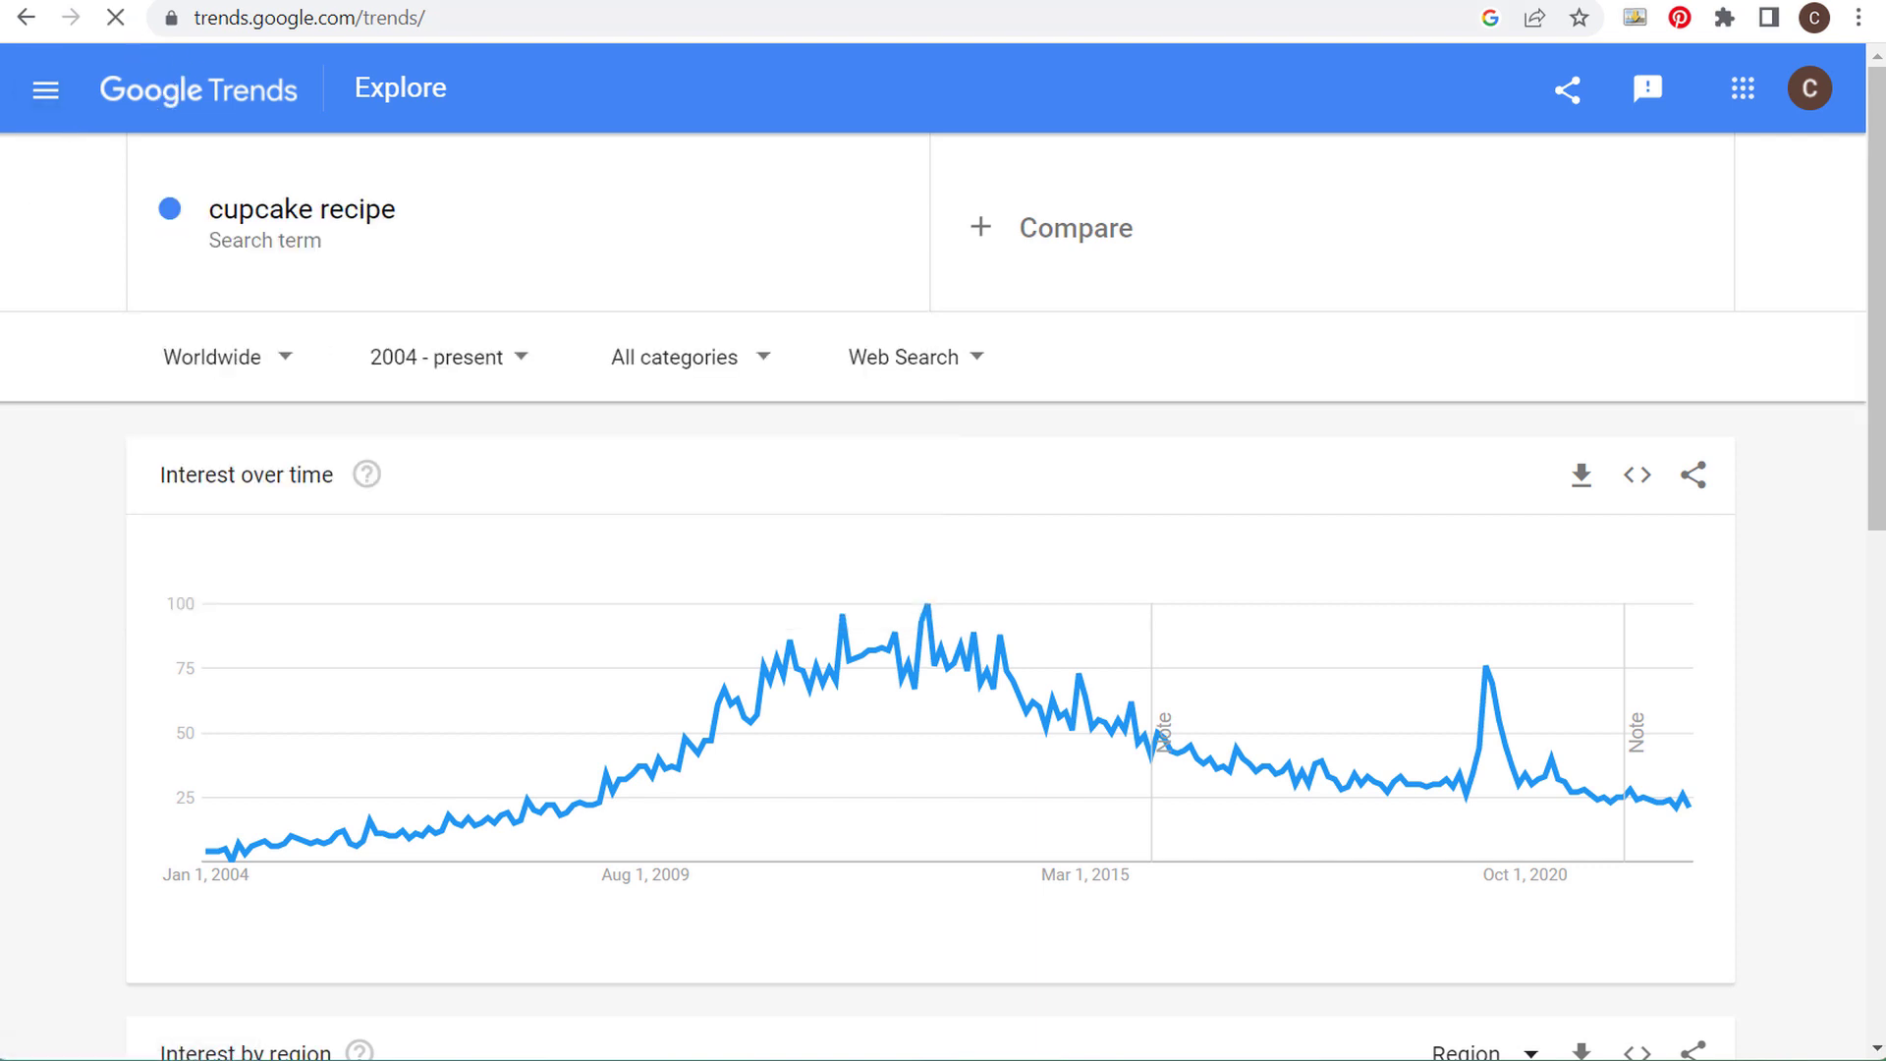